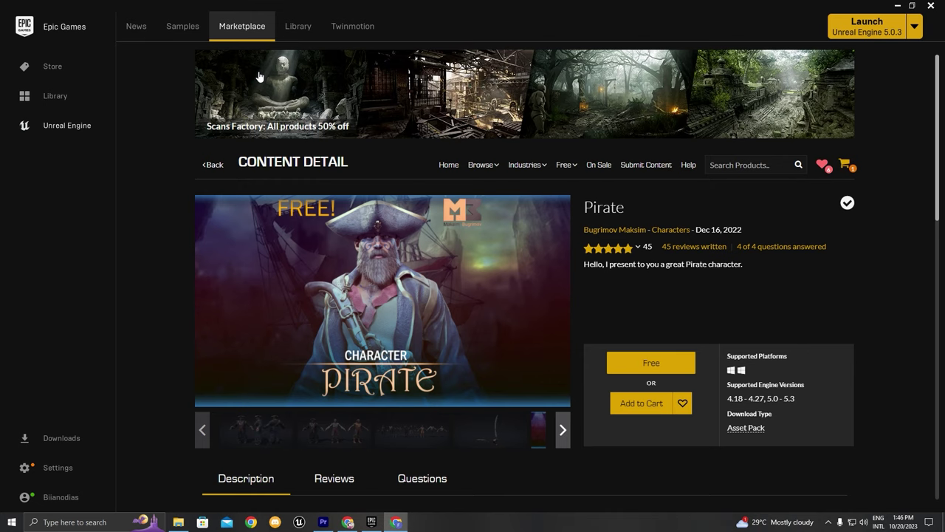
Step: Review the description and technical details of the free Pirate character asset
{"action": "left_click_drag", "start_coordinate": [592, 206], "coordinate": [688, 213]}
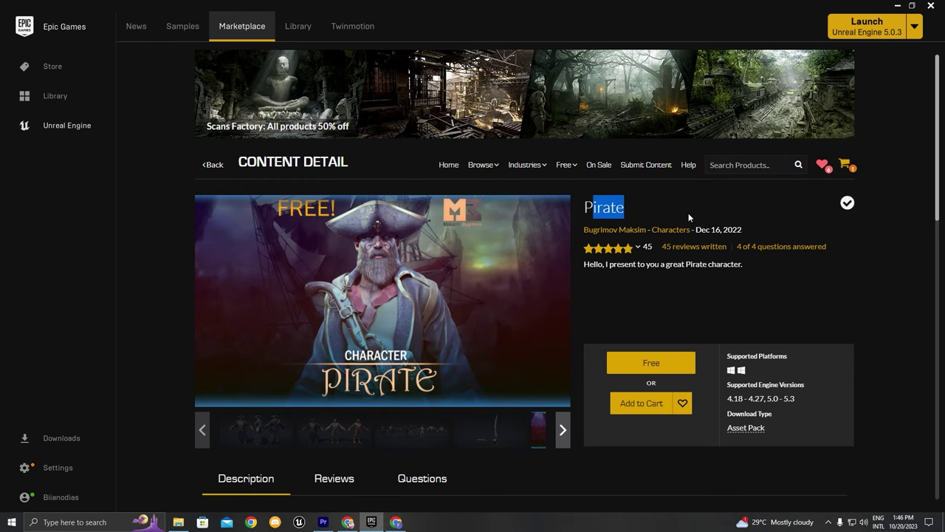
{"action": "scroll", "coordinate": [720, 244], "scroll_direction": "down", "scroll_amount": 6}
{"action": "scroll", "coordinate": [393, 342], "scroll_direction": "down", "scroll_amount": 1}
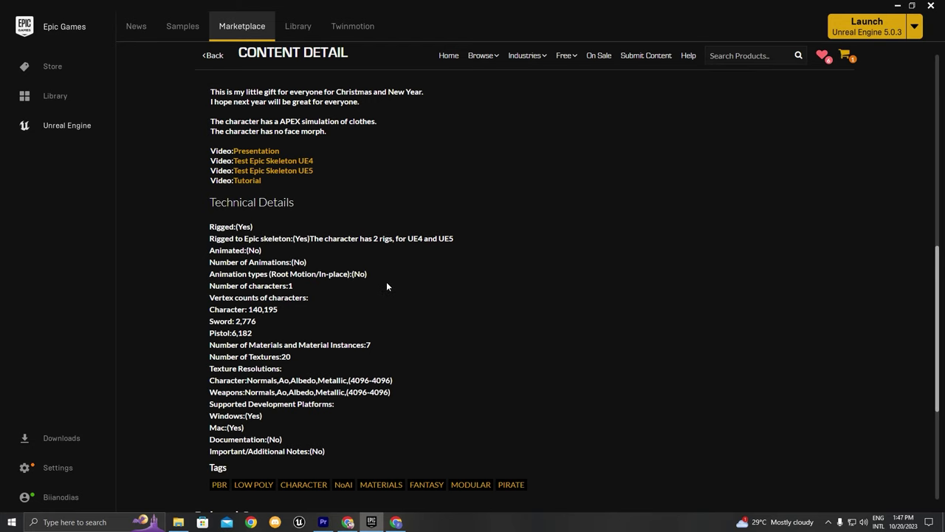
{"action": "scroll", "coordinate": [386, 284], "scroll_direction": "up", "scroll_amount": 5}
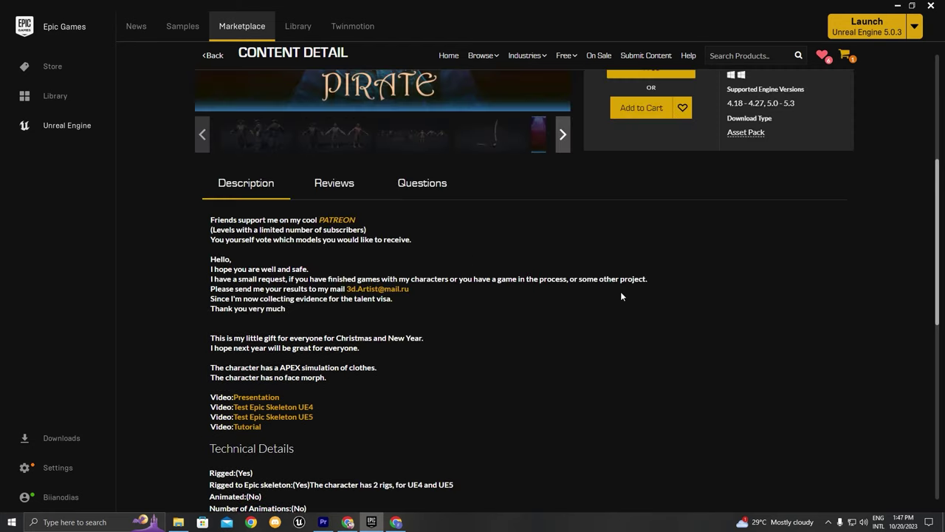
{"action": "scroll", "coordinate": [728, 294], "scroll_direction": "up", "scroll_amount": 5}
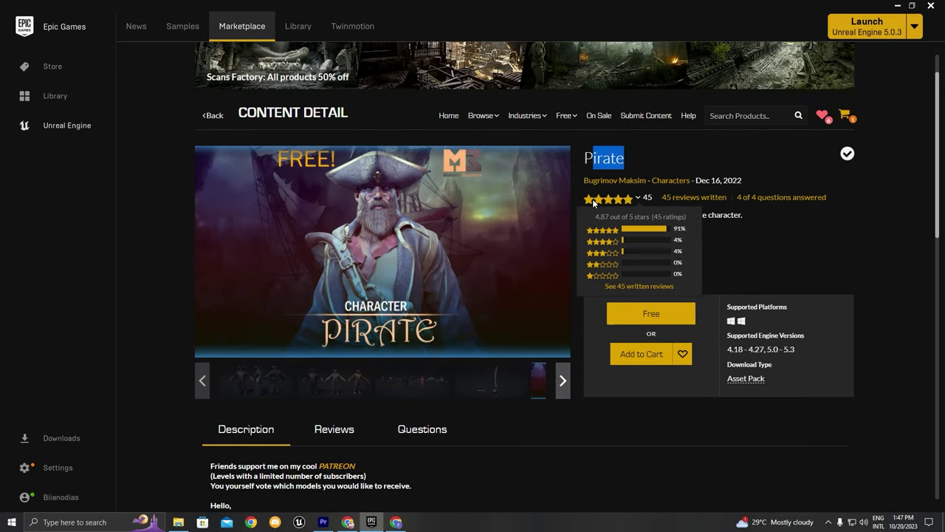
Step: Claim the free Pirate asset and decline adding it to any existing project
{"action": "left_click", "coordinate": [619, 319]}
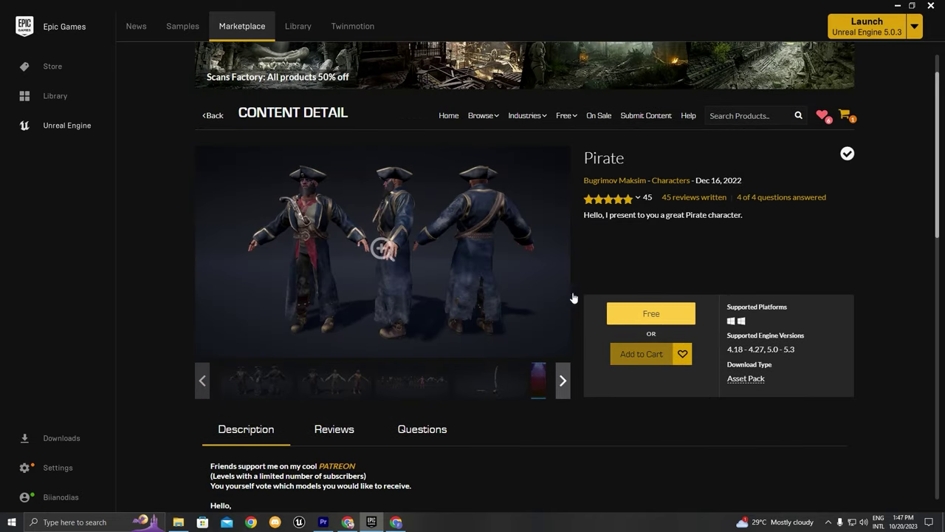
{"action": "left_click", "coordinate": [649, 313]}
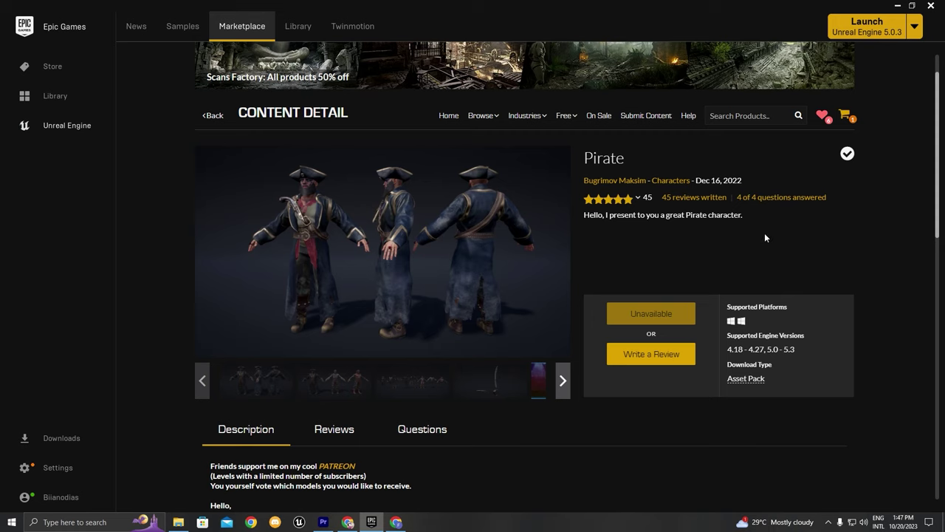
{"action": "left_click", "coordinate": [647, 316]}
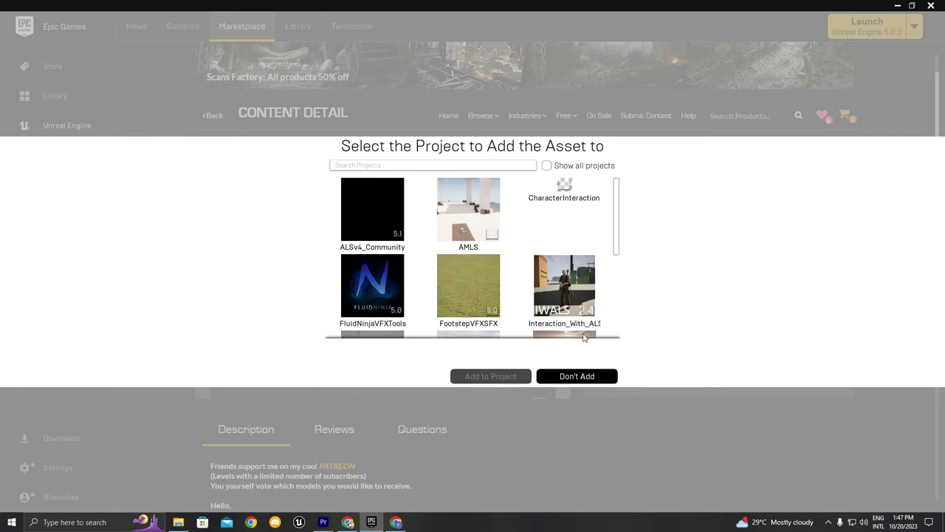
{"action": "left_click", "coordinate": [577, 376]}
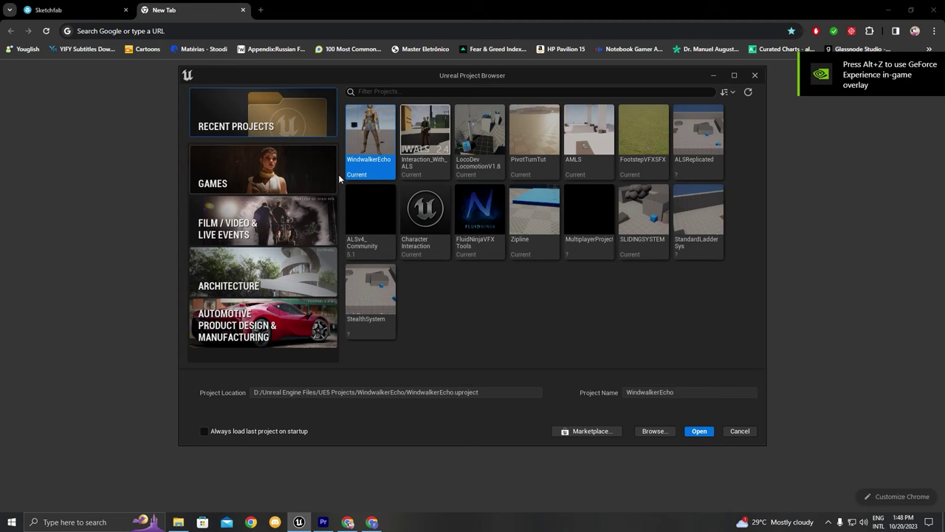
Step: Choose the Third Person template from the Games category in the Unreal Project Browser, with Starter Content enabled
{"action": "left_click", "coordinate": [278, 170]}
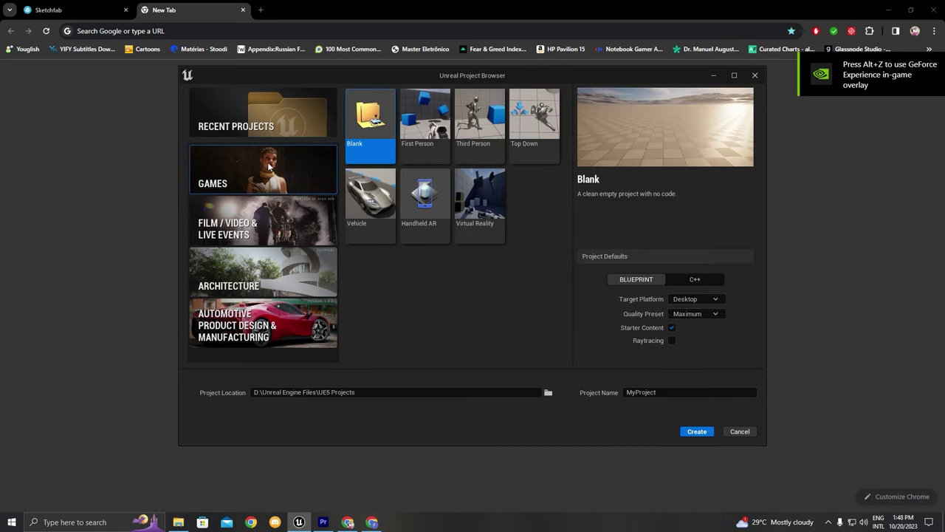
{"action": "left_click", "coordinate": [485, 147]}
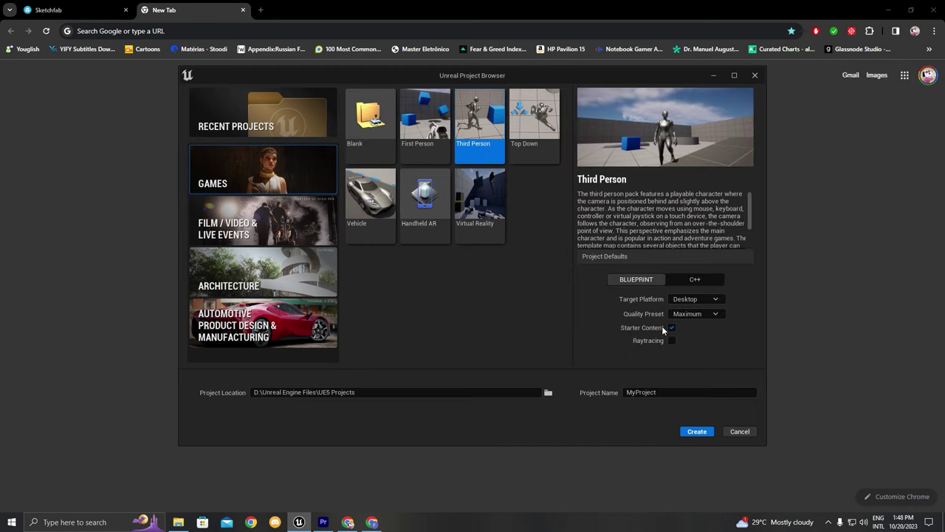
{"action": "left_click", "coordinate": [671, 327]}
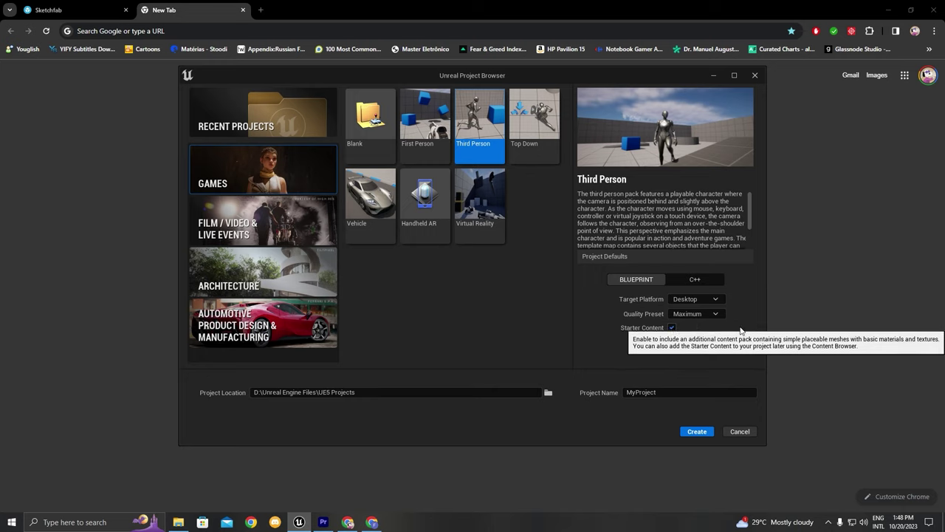
{"action": "left_click", "coordinate": [671, 327]}
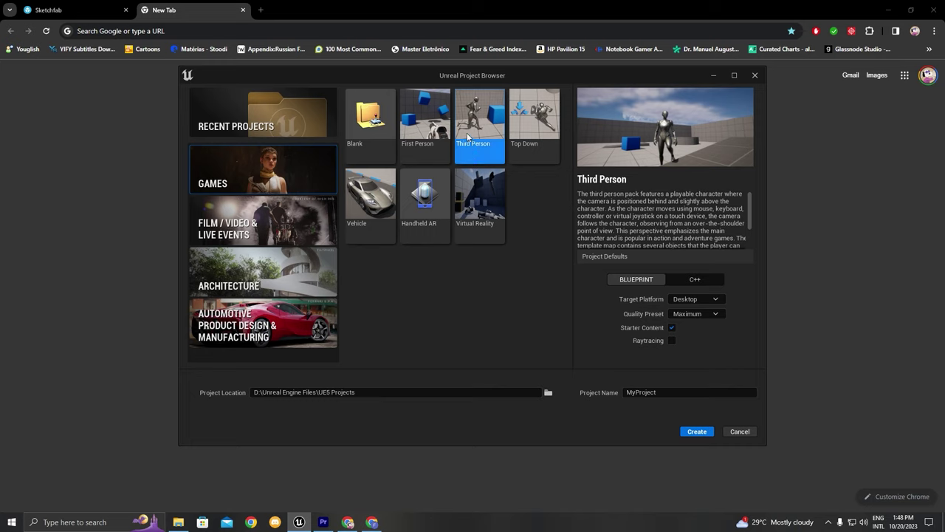
Step: Name the new project Tutorial and create it
{"action": "left_click", "coordinate": [634, 392]}
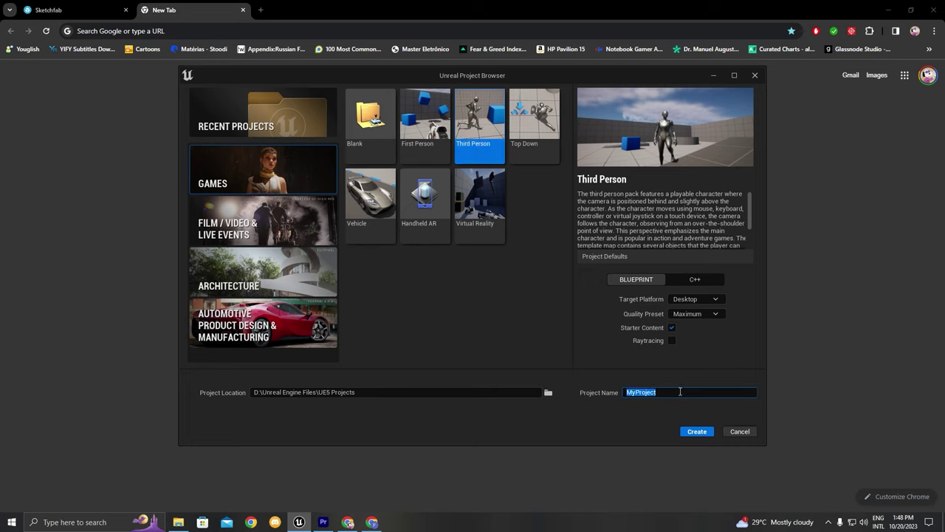
{"action": "type", "text": "Starte"}
{"action": "key", "text": "ctrl+a"}
{"action": "type", "text": "Tu"}
{"action": "left_click", "coordinate": [608, 285]}
{"action": "left_click", "coordinate": [692, 432]}
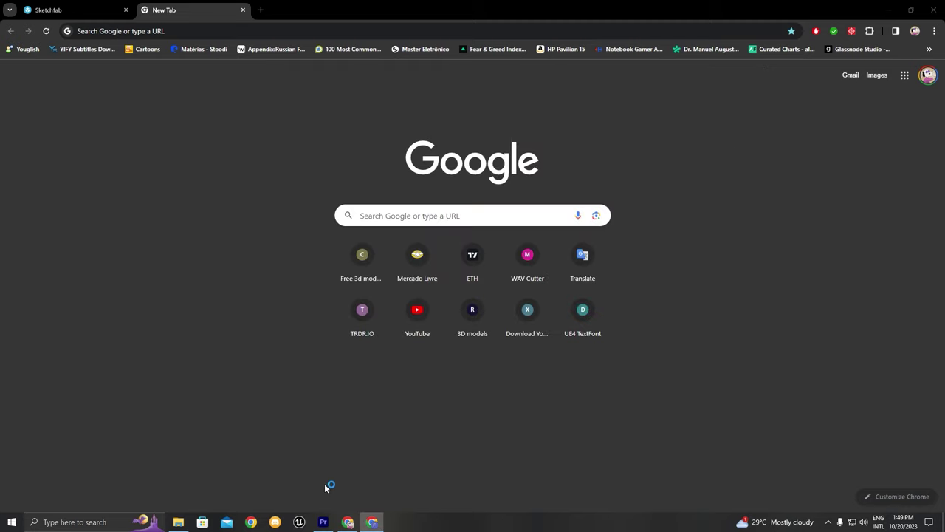
Step: Switch to the Epic Games Launcher and open the Unreal Engine Marketplace
{"action": "key", "text": "super"}
{"action": "type", "text": "epic"}
{"action": "key", "text": "Return"}
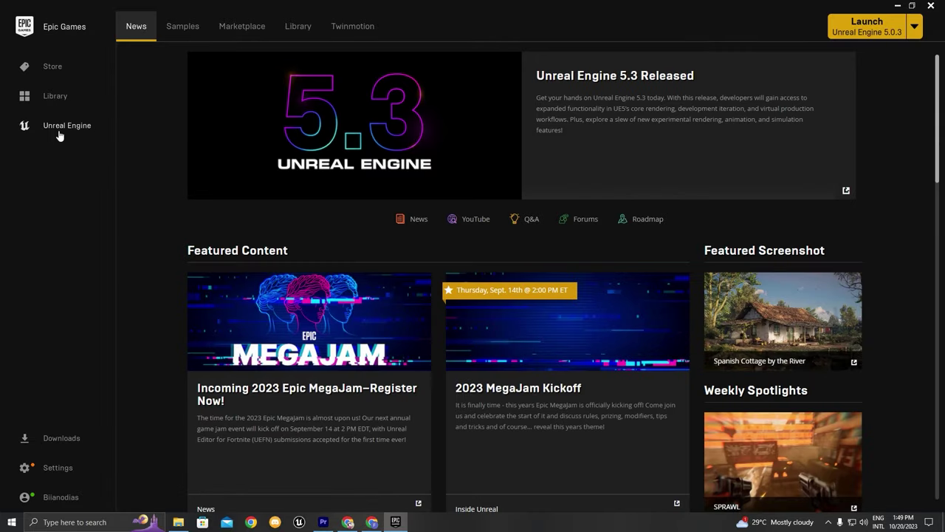
{"action": "left_click", "coordinate": [267, 30]}
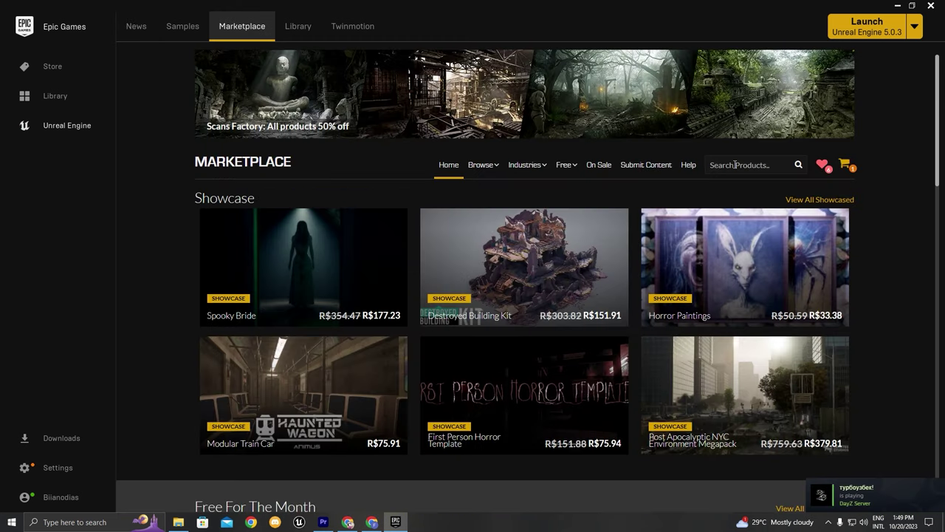
Step: Search the Marketplace for Pirate and open the content page of the owned free Pirate character
{"action": "left_click", "coordinate": [735, 165]}
{"action": "type", "text": "Pirate"}
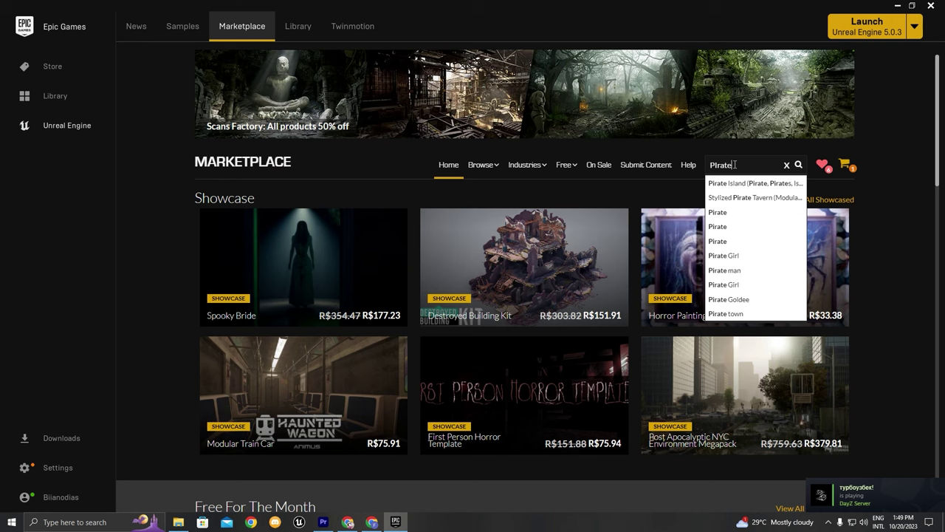
{"action": "key", "text": "Return"}
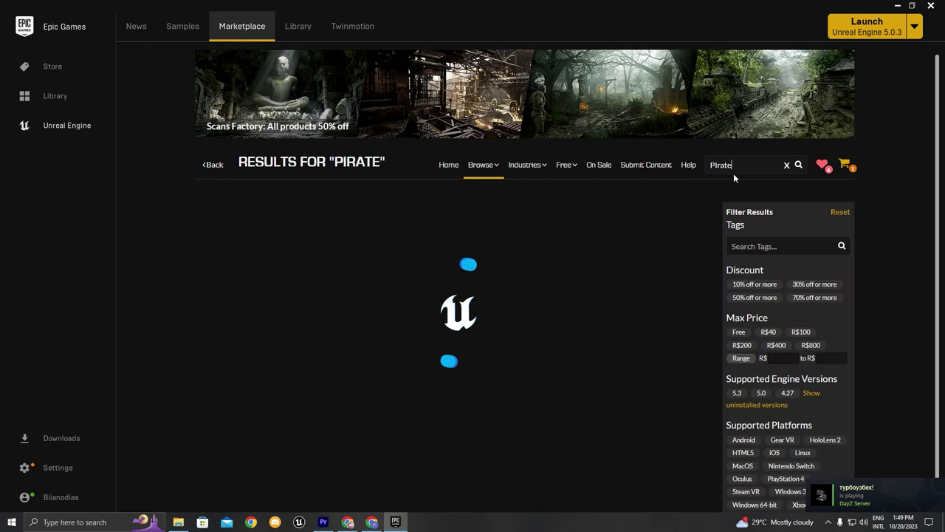
{"action": "scroll", "coordinate": [669, 208], "scroll_direction": "down", "scroll_amount": 2}
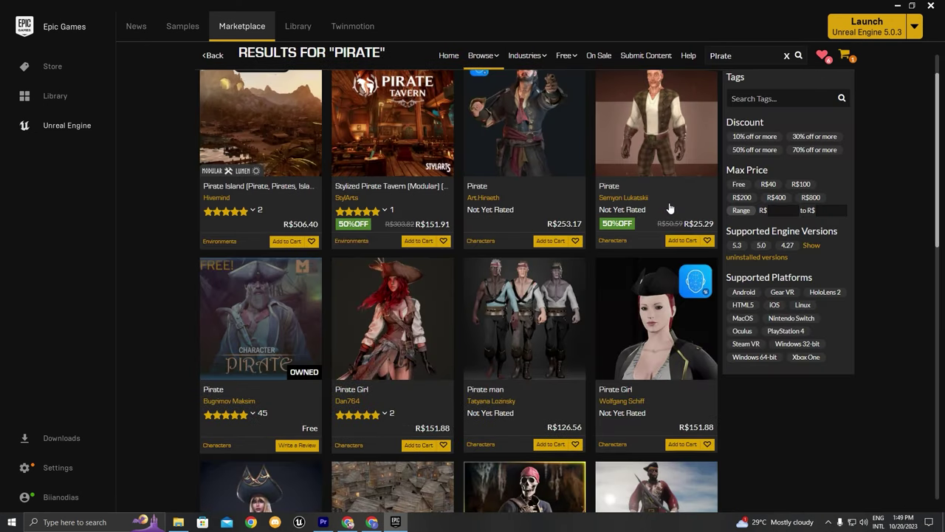
{"action": "left_click", "coordinate": [265, 302]}
{"action": "scroll", "coordinate": [604, 355], "scroll_direction": "down", "scroll_amount": 1}
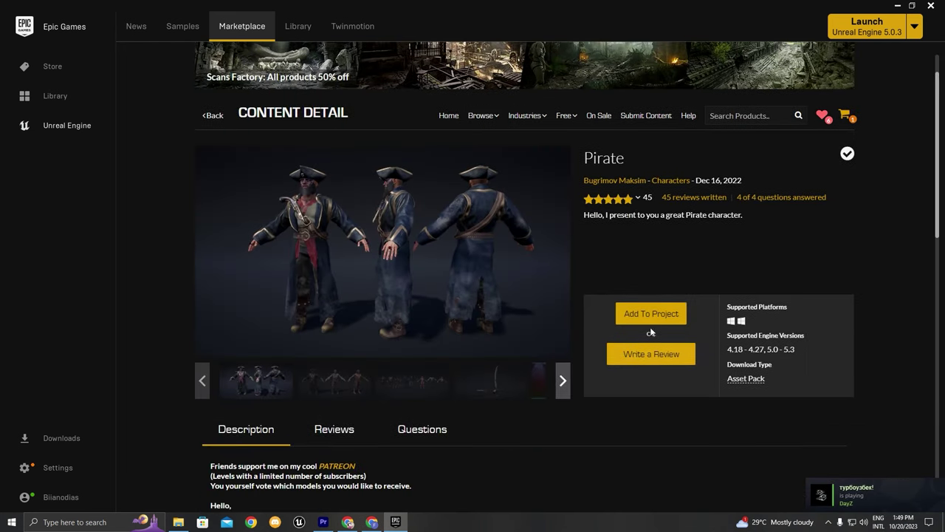
Step: Add the Pirate asset to the Tutorial project, filtering the project list by "tut"
{"action": "left_click", "coordinate": [657, 316]}
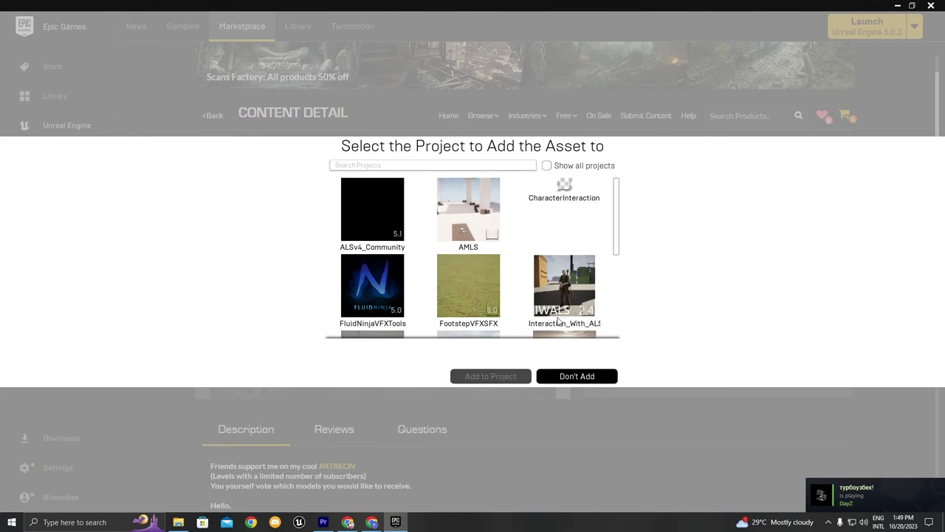
{"action": "left_click", "coordinate": [407, 166]}
{"action": "type", "text": "tur"}
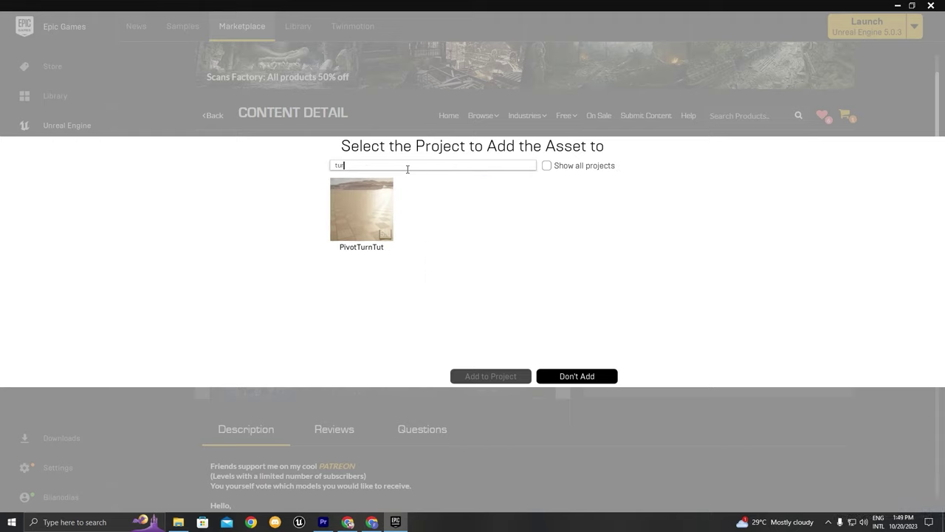
{"action": "key", "text": "BackSpace"}
{"action": "type", "text": "t"}
{"action": "left_click", "coordinate": [436, 196]}
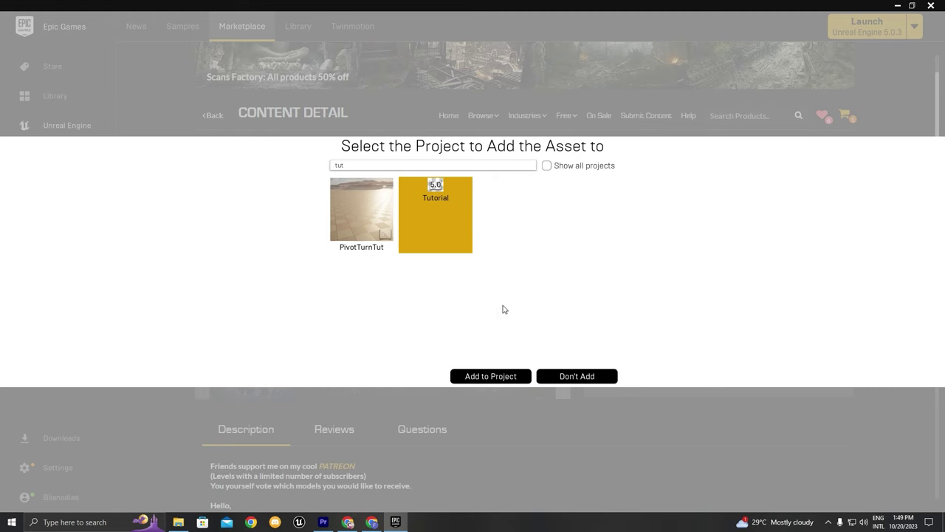
{"action": "left_click", "coordinate": [478, 380]}
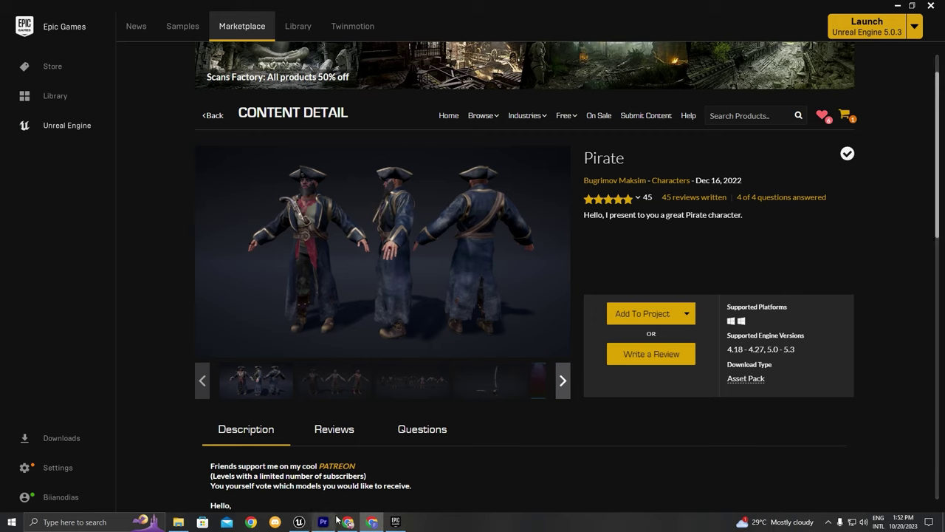
Step: Switch to the Unreal Editor with the Tutorial project and dismiss the Starter Content import message
{"action": "left_click", "coordinate": [300, 522]}
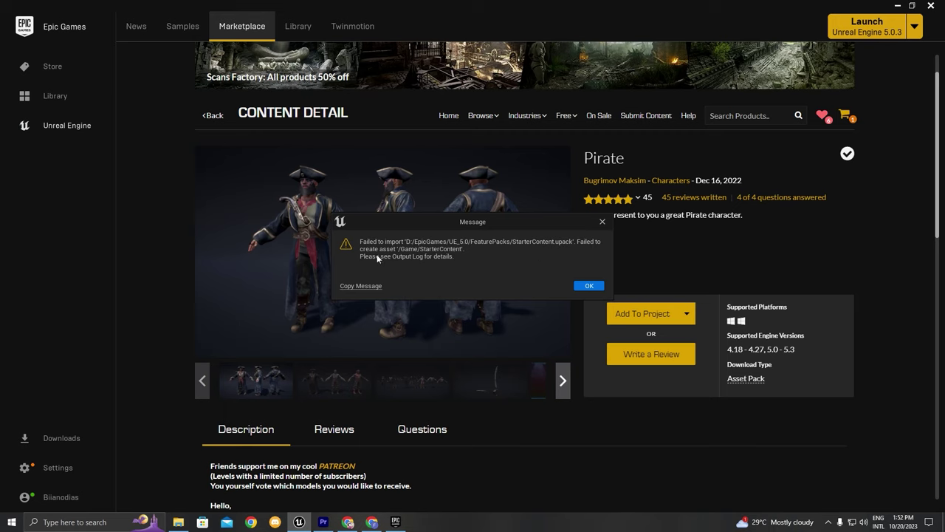
{"action": "left_click", "coordinate": [589, 285]}
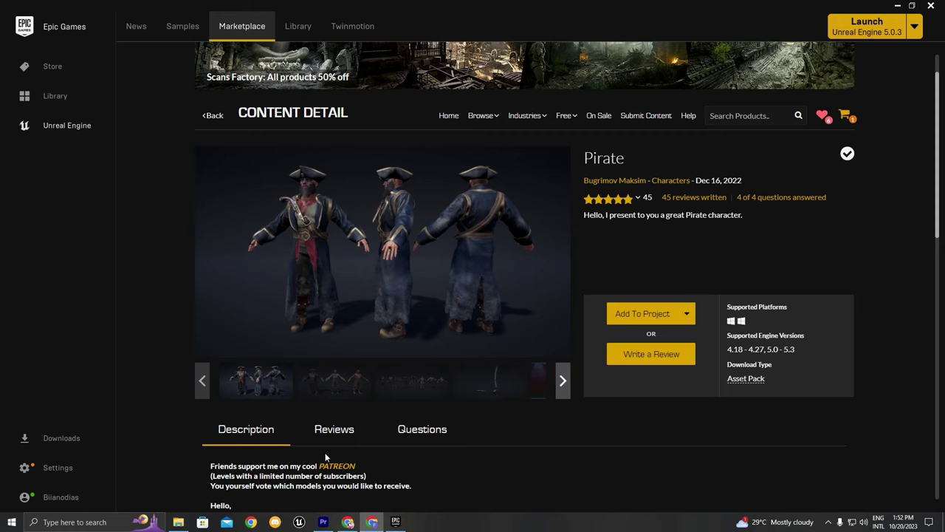
{"action": "left_click", "coordinate": [299, 522]}
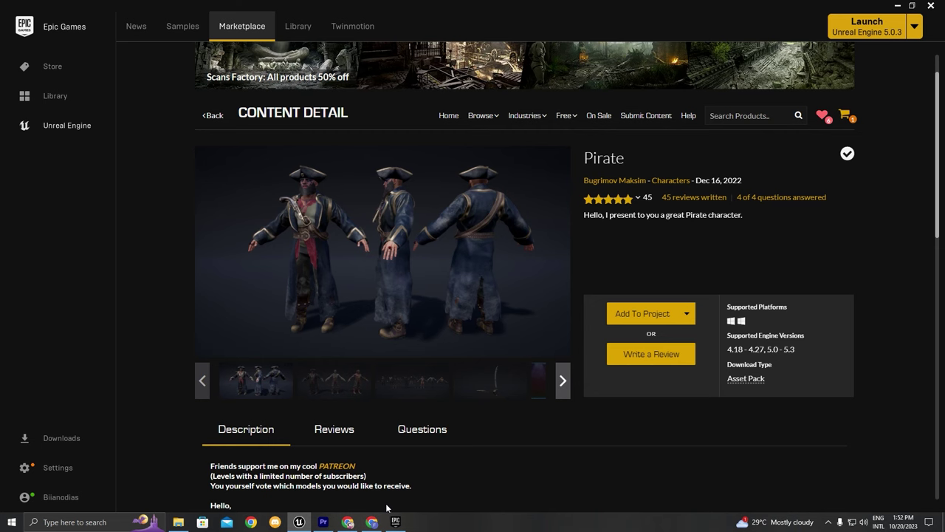
{"action": "key", "text": "alt+Tab"}
{"action": "left_click", "coordinate": [236, 190]}
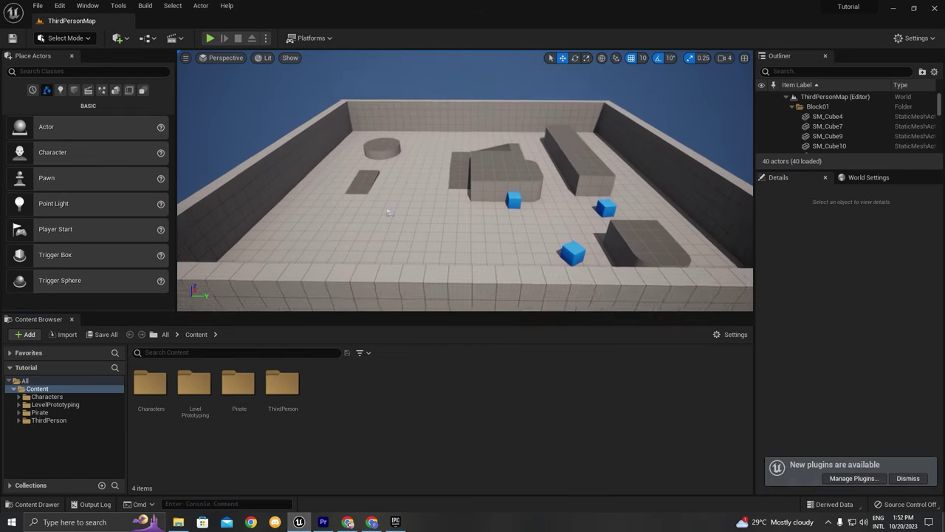
Step: Play the ThirdPersonMap level in the viewport, run the default mannequin around, and stop the session
{"action": "key", "text": "w"}
{"action": "right_click_drag", "start_coordinate": [355, 143], "coordinate": [302, 152]}
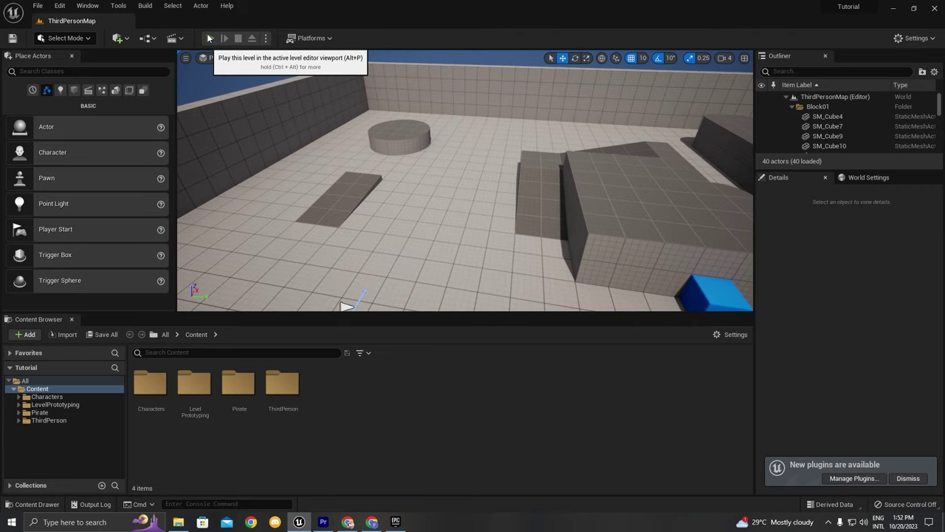
{"action": "left_click", "coordinate": [209, 38]}
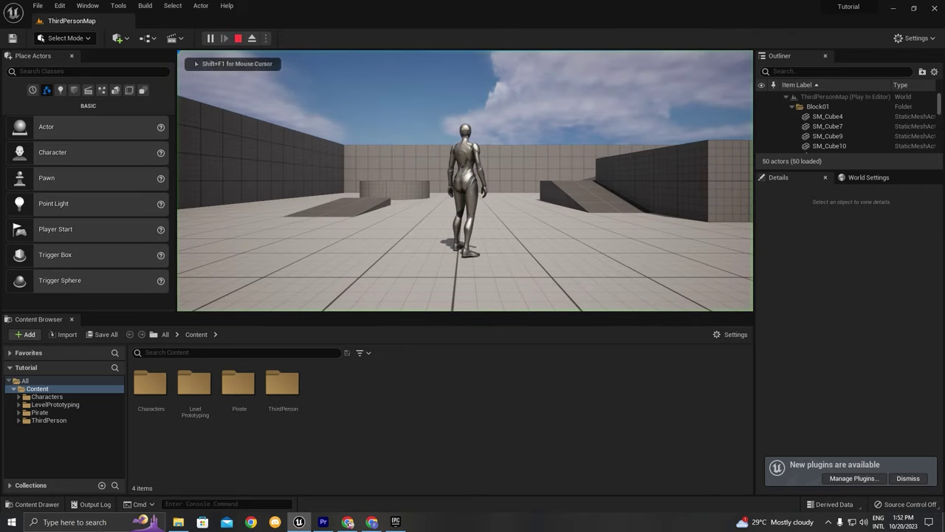
{"action": "key", "text": "w"}
{"action": "key", "text": "a"}
{"action": "key", "text": "d"}
{"action": "key", "text": "s"}
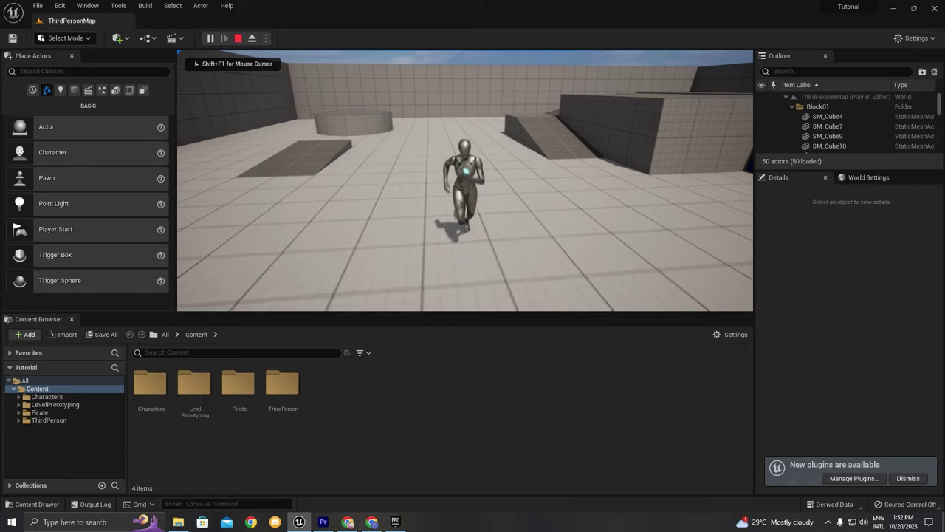
{"action": "key", "text": "d"}
{"action": "key", "text": "s"}
{"action": "key", "text": "d"}
{"action": "key", "text": "w"}
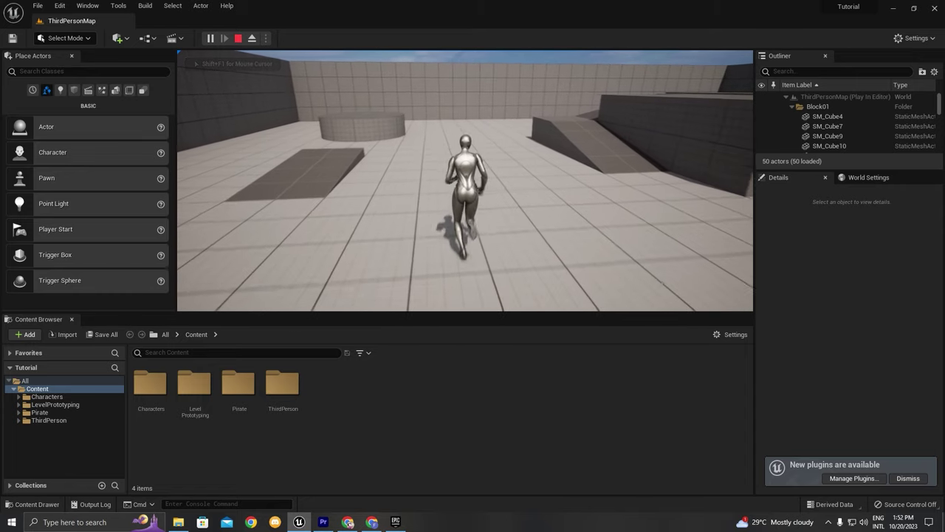
{"action": "key", "text": "Escape"}
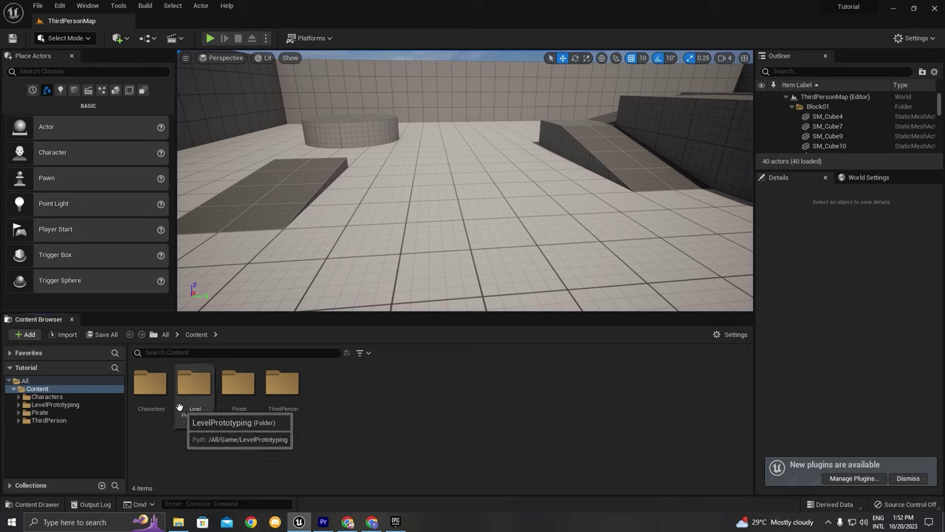
Step: Open the Mannequin_UE4 folder inside the project's Characters content folder
{"action": "double_click", "coordinate": [151, 399]}
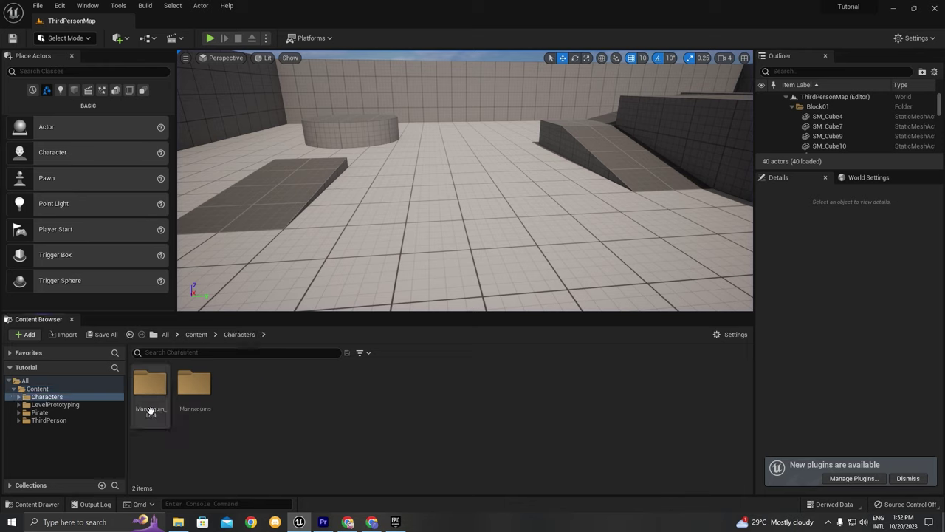
{"action": "left_click", "coordinate": [150, 411]}
{"action": "double_click", "coordinate": [150, 410]}
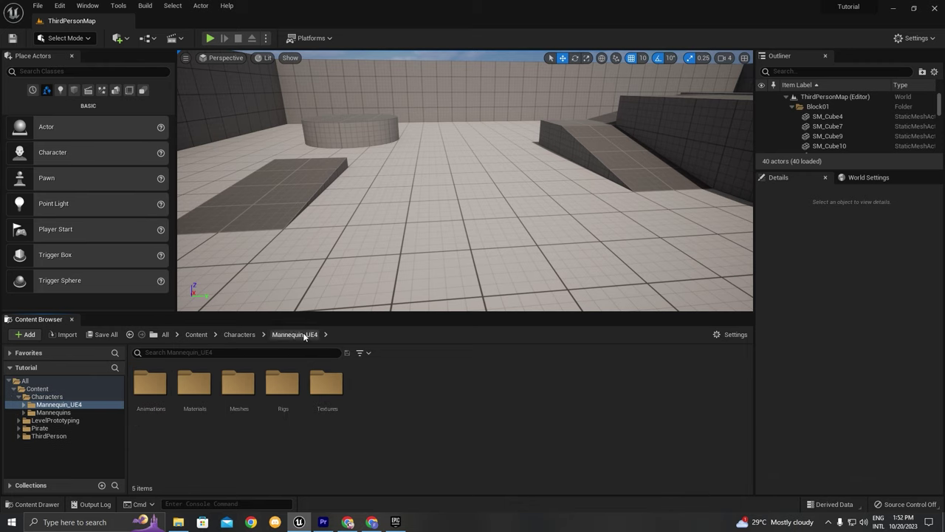
Step: Look through the Animations and Materials folders of Mannequin_UE4, then open its Meshes folder
{"action": "left_click", "coordinate": [146, 409]}
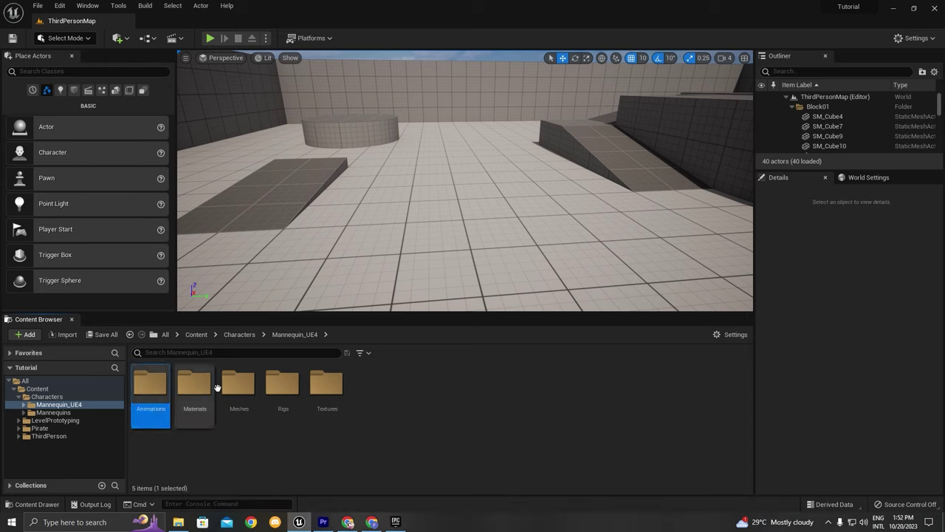
{"action": "left_click", "coordinate": [239, 391]}
{"action": "left_click", "coordinate": [336, 392]}
{"action": "left_click", "coordinate": [331, 444]}
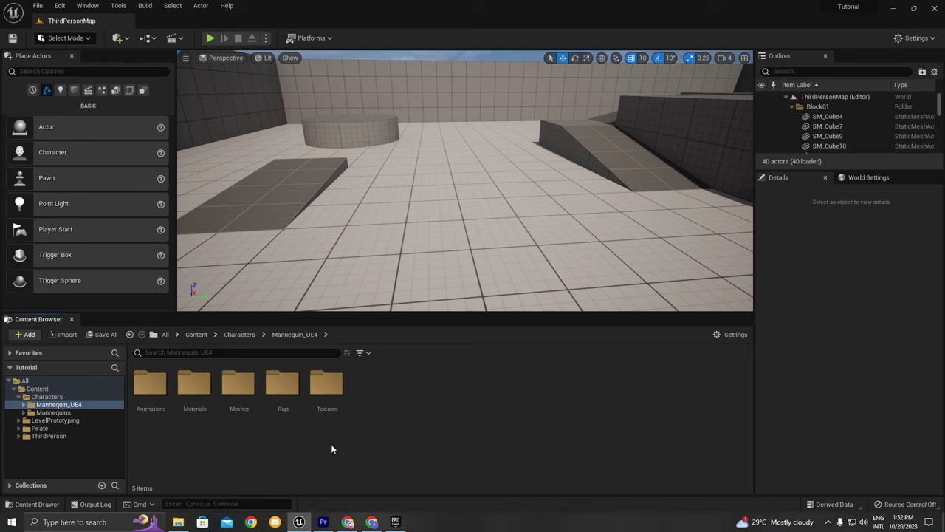
{"action": "double_click", "coordinate": [155, 405]}
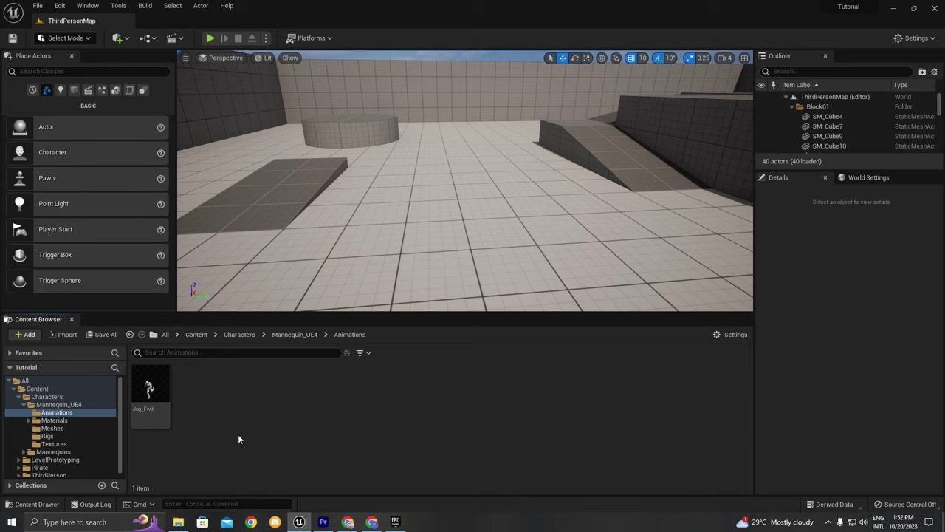
{"action": "key", "text": "alt+Left"}
{"action": "double_click", "coordinate": [165, 424]}
{"action": "key", "text": "alt+Left"}
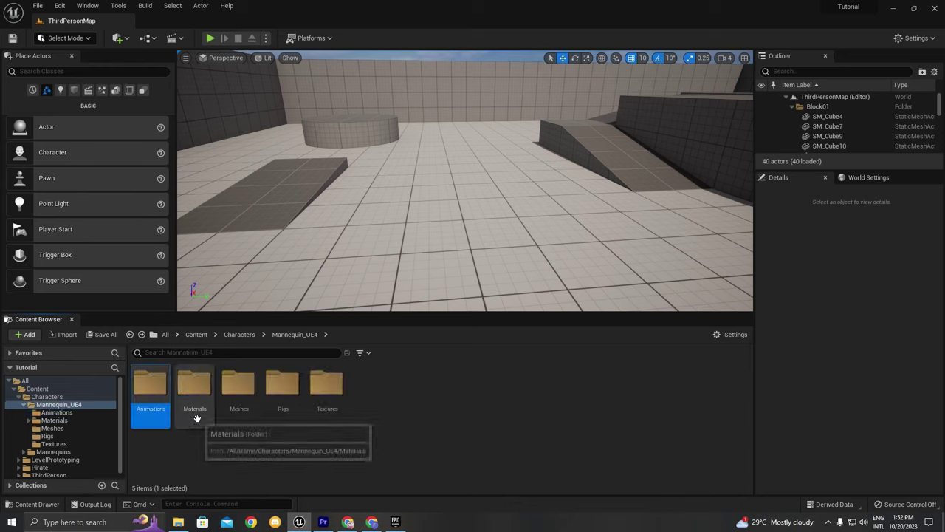
{"action": "double_click", "coordinate": [194, 414]}
{"action": "key", "text": "alt+Left"}
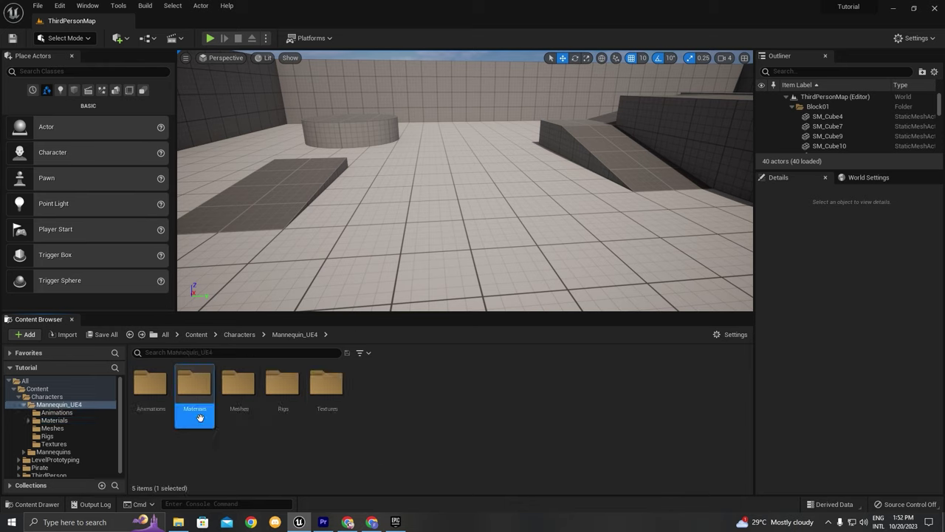
{"action": "double_click", "coordinate": [243, 415]}
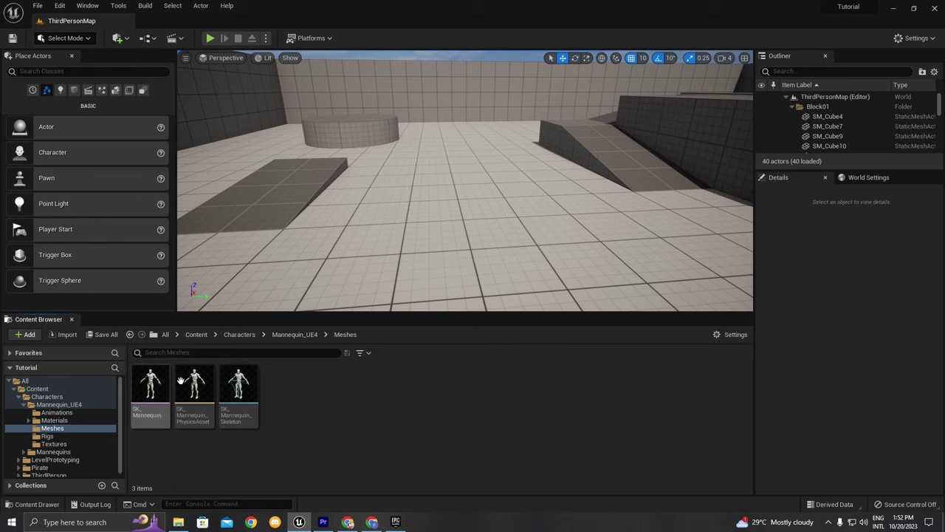
Step: Examine the details of the SK_Mannequin skeletal mesh and the SK_Mannequin_Skeleton asset in the Meshes folder
{"action": "left_click", "coordinate": [151, 385]}
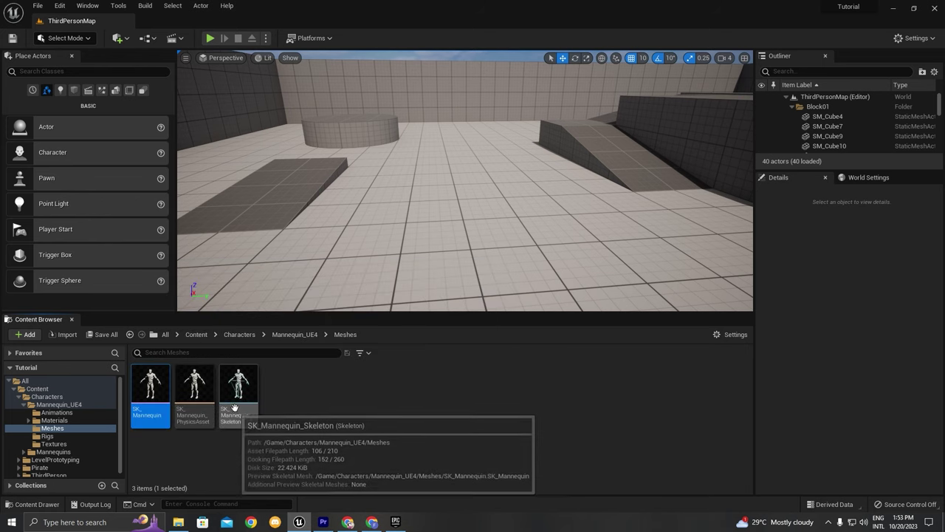
{"action": "left_click", "coordinate": [234, 399]}
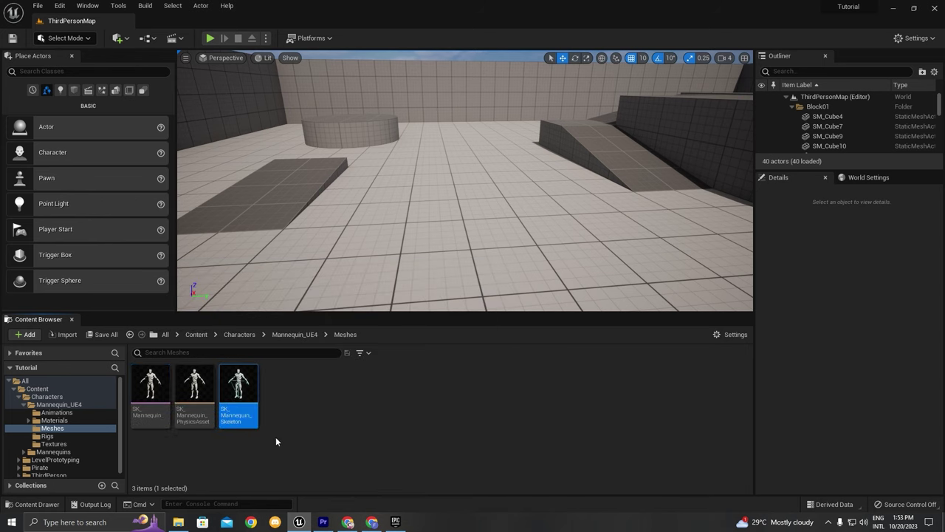
{"action": "left_click", "coordinate": [304, 416]}
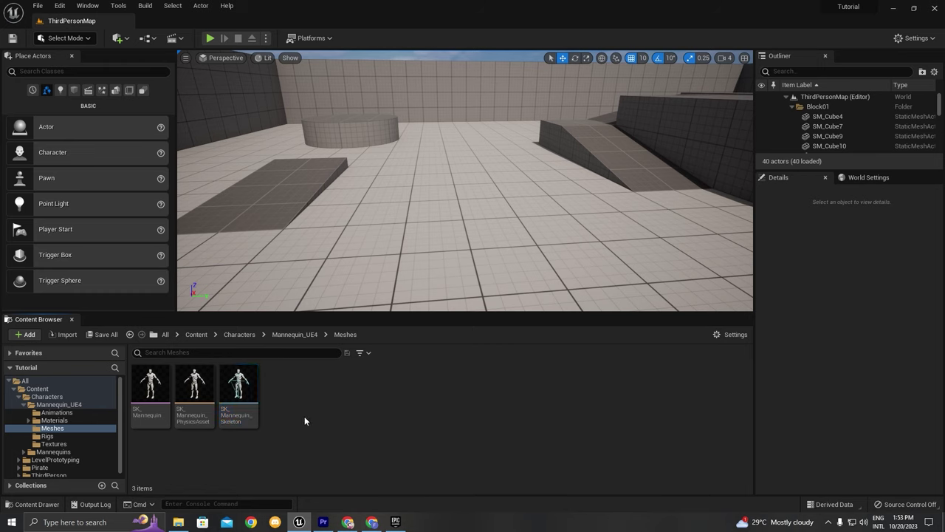
{"action": "left_click", "coordinate": [242, 399]}
{"action": "left_click", "coordinate": [142, 399]}
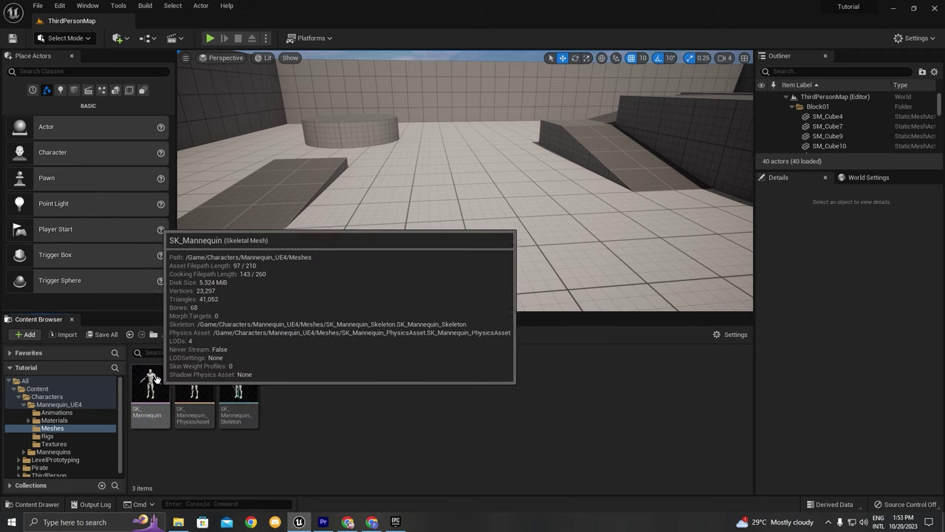
{"action": "left_click", "coordinate": [147, 385]}
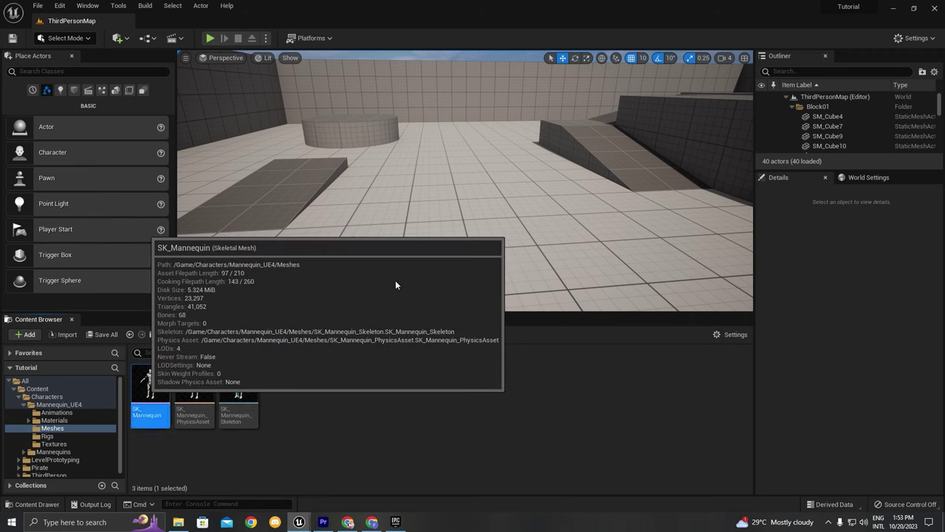
Step: Open the SK_Mannequin skeletal mesh in its editor and view the mannequin in its reference pose
{"action": "double_click", "coordinate": [150, 384]}
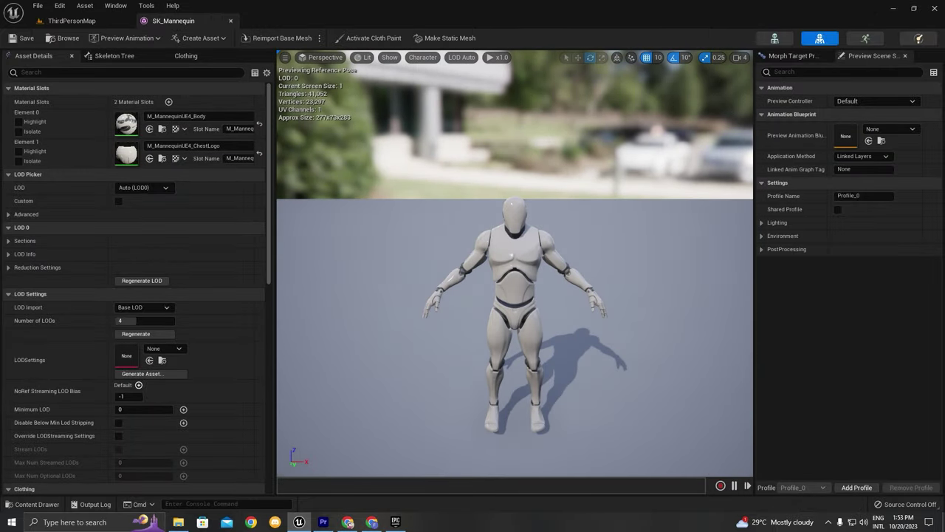
{"action": "right_click_drag", "start_coordinate": [582, 274], "coordinate": [458, 310]}
{"action": "key", "text": "d"}
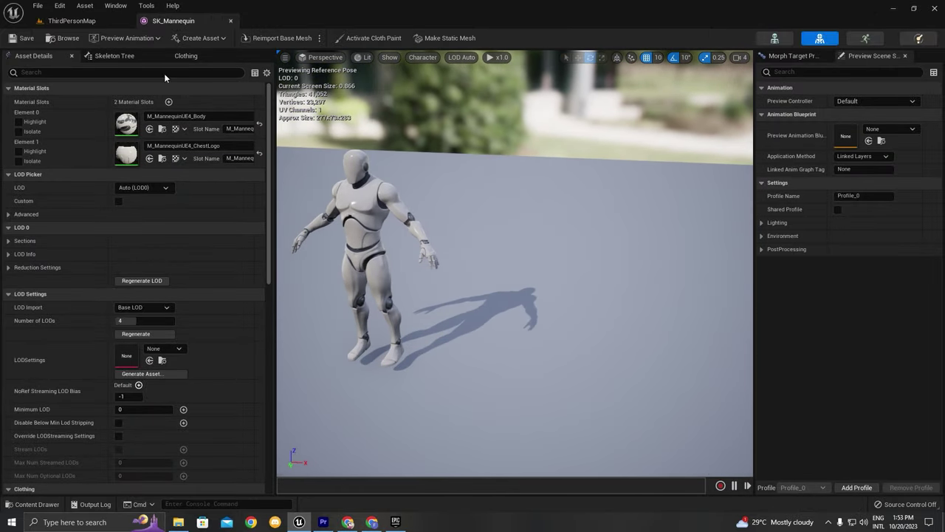
Step: Preview the Jog_Fwd animation on SK_Mannequin, view it from several angles, and save the mesh
{"action": "left_click", "coordinate": [121, 39]}
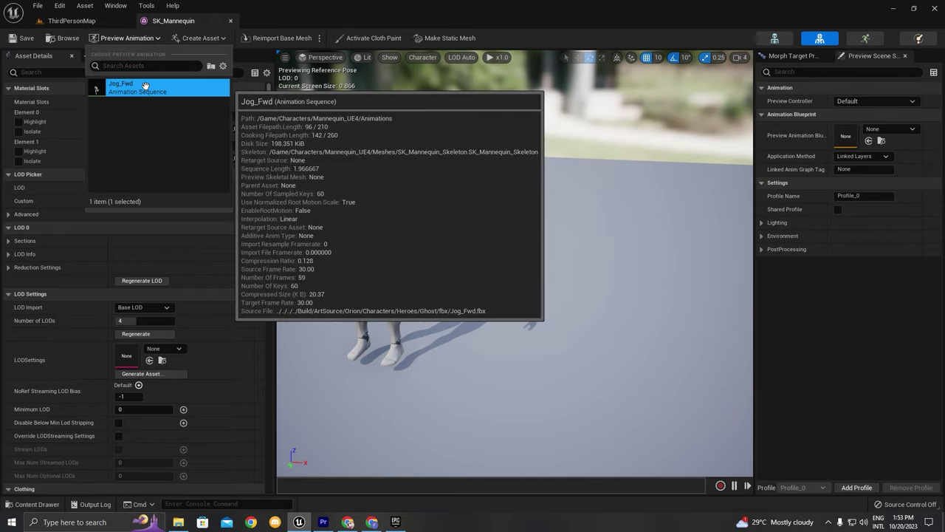
{"action": "left_click", "coordinate": [121, 86]}
{"action": "key", "text": "a"}
{"action": "right_click_drag", "start_coordinate": [514, 281], "coordinate": [658, 277]}
{"action": "right_click_drag", "start_coordinate": [515, 262], "coordinate": [548, 266]}
{"action": "left_click_drag", "start_coordinate": [548, 266], "coordinate": [435, 266], "text": "alt"}
{"action": "left_click", "coordinate": [22, 39]}
Step: Return to the ThirdPersonMap level editor and open the Full folder inside Content/Pirate/Mesh_UE4
{"action": "left_click", "coordinate": [74, 21]}
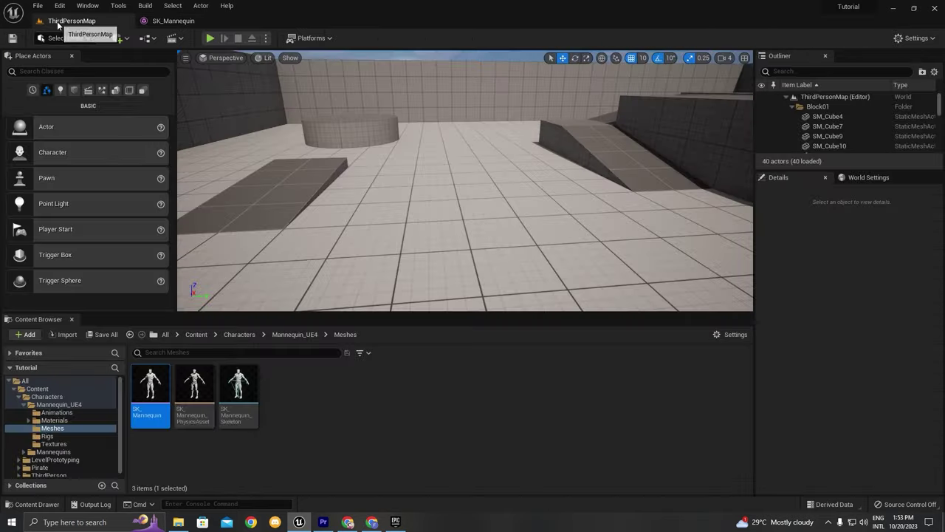
{"action": "left_click", "coordinate": [196, 334]}
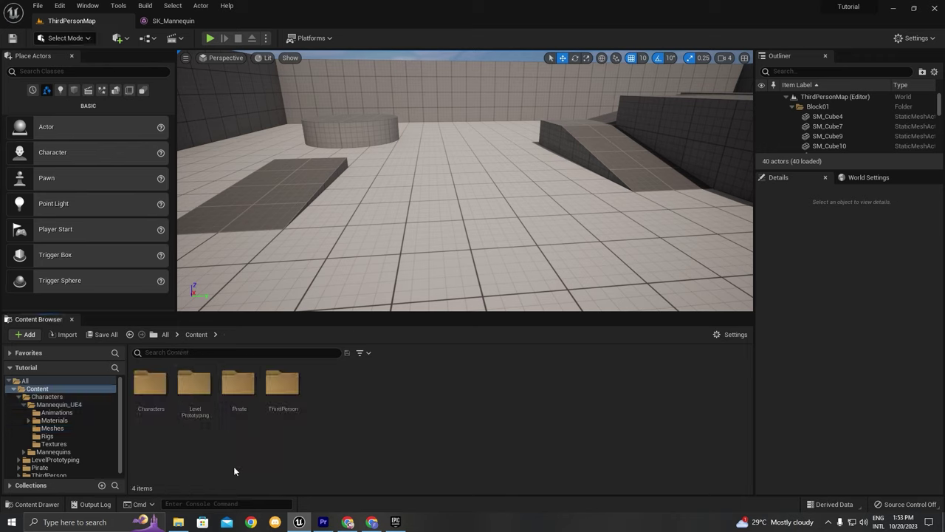
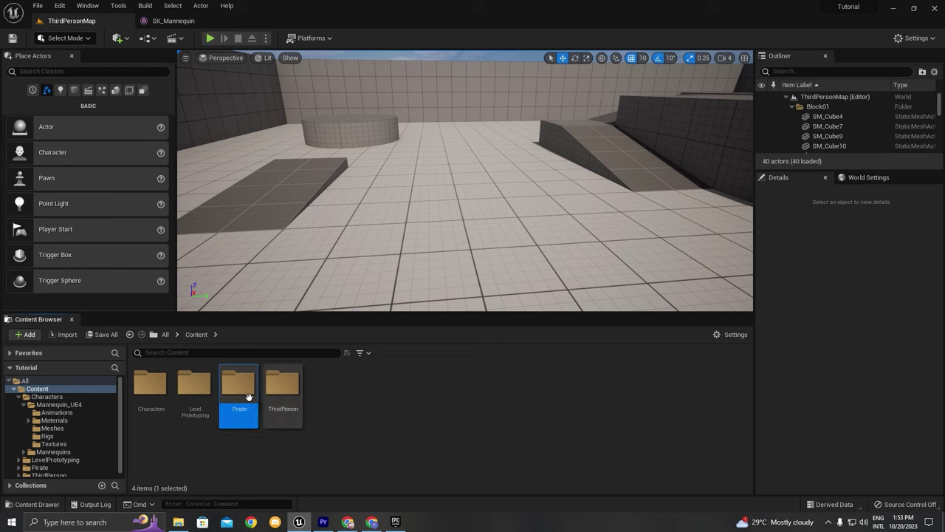
{"action": "left_click", "coordinate": [396, 521]}
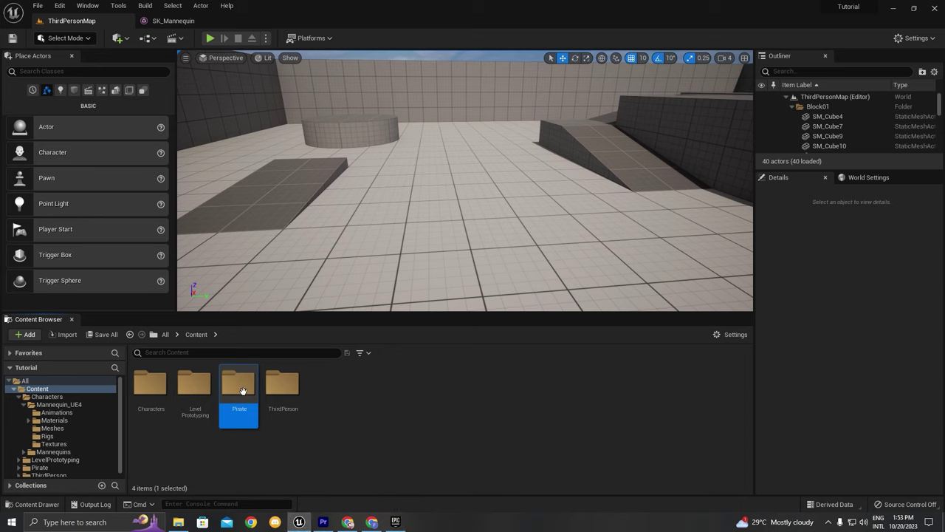
{"action": "double_click", "coordinate": [234, 408]}
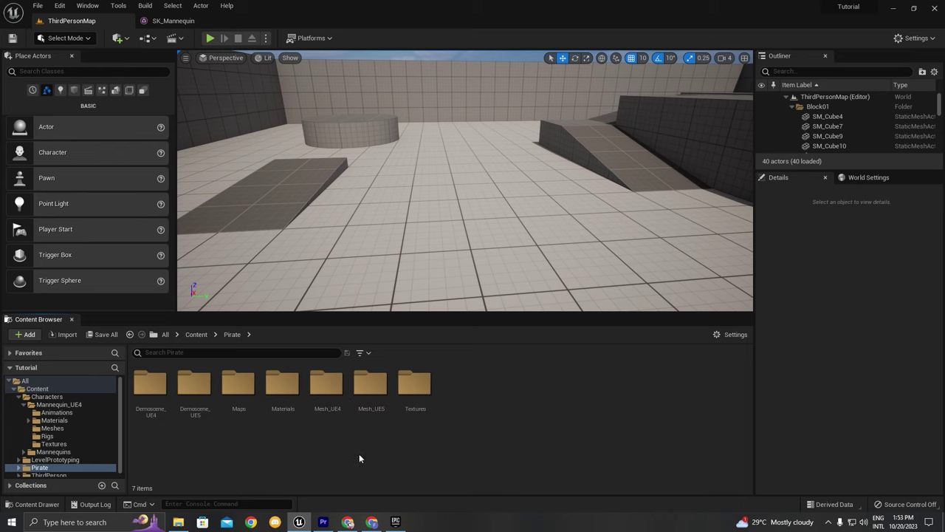
{"action": "left_click", "coordinate": [327, 387]}
{"action": "double_click", "coordinate": [328, 389]}
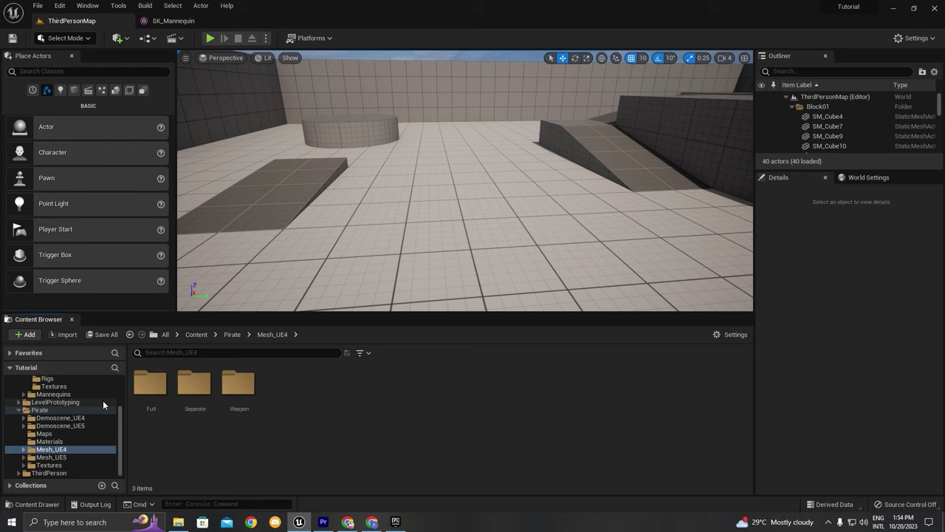
{"action": "left_click", "coordinate": [194, 392]}
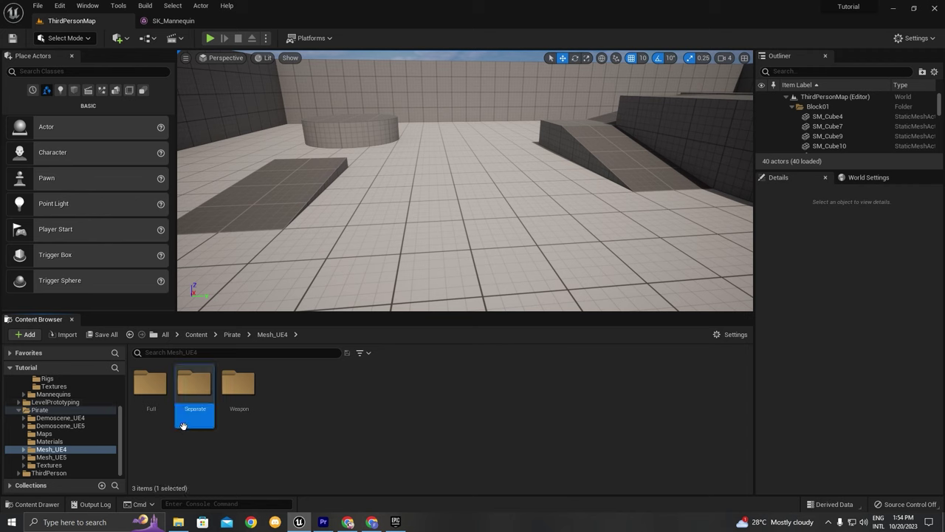
{"action": "left_click", "coordinate": [150, 395]}
{"action": "double_click", "coordinate": [150, 398]}
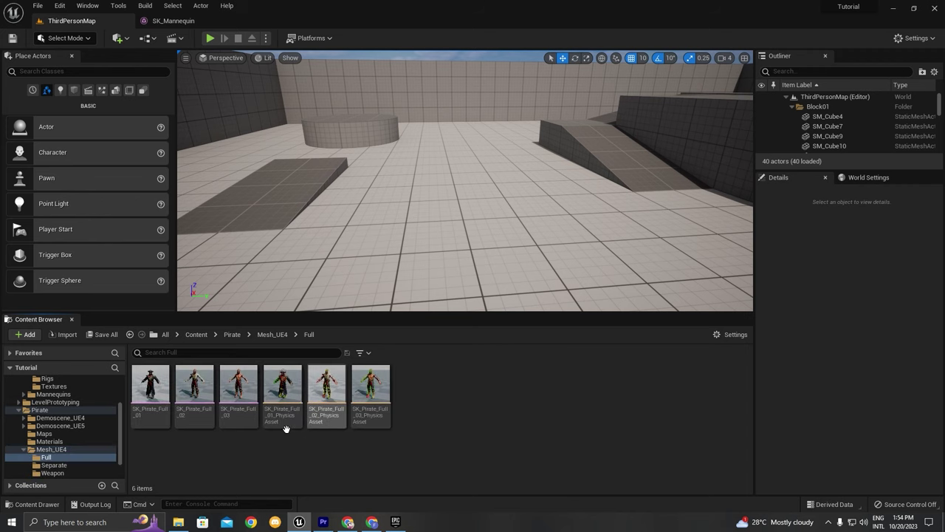
Step: Open the SK_Pirate_Full_01 skeletal mesh and examine the pirate's clothing and body from all sides
{"action": "left_click", "coordinate": [156, 413]}
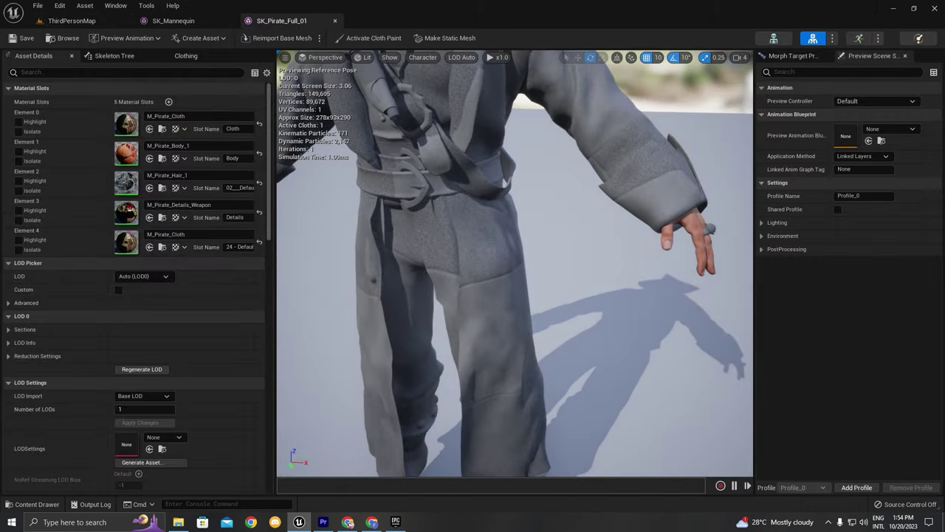
{"action": "scroll", "coordinate": [514, 263], "scroll_direction": "down", "scroll_amount": 5}
{"action": "scroll", "coordinate": [515, 263], "scroll_direction": "up", "scroll_amount": 6}
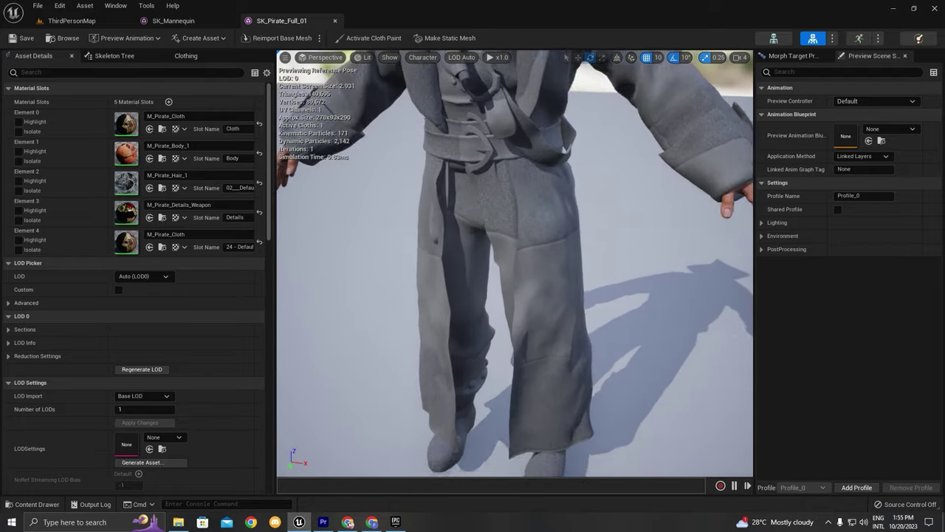
{"action": "middle_click_drag", "start_coordinate": [428, 182], "coordinate": [428, 280]}
{"action": "right_click_drag", "start_coordinate": [428, 181], "coordinate": [429, 140]}
{"action": "right_click_drag", "start_coordinate": [429, 181], "coordinate": [310, 181]}
{"action": "left_click_drag", "start_coordinate": [665, 296], "coordinate": [339, 251], "text": "alt"}
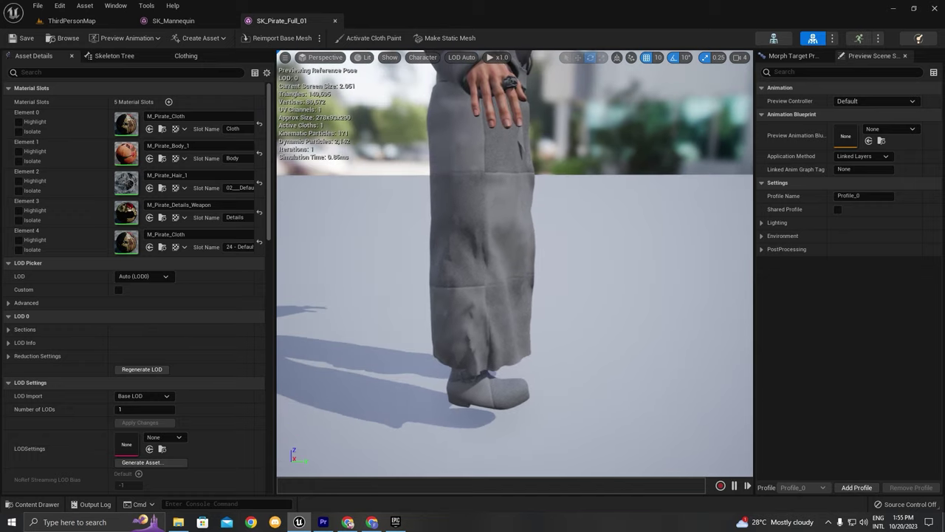
{"action": "right_click_drag", "start_coordinate": [519, 247], "coordinate": [445, 247]}
{"action": "left_click_drag", "start_coordinate": [519, 246], "coordinate": [401, 247], "text": "alt"}
{"action": "scroll", "coordinate": [519, 246], "scroll_direction": "down", "scroll_amount": 5}
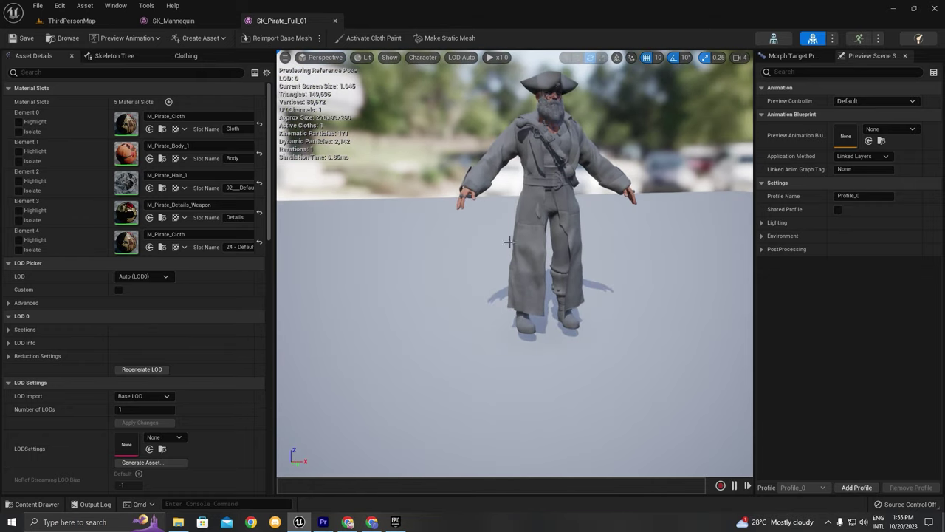
{"action": "left_click_drag", "start_coordinate": [519, 246], "coordinate": [443, 266], "text": "alt"}
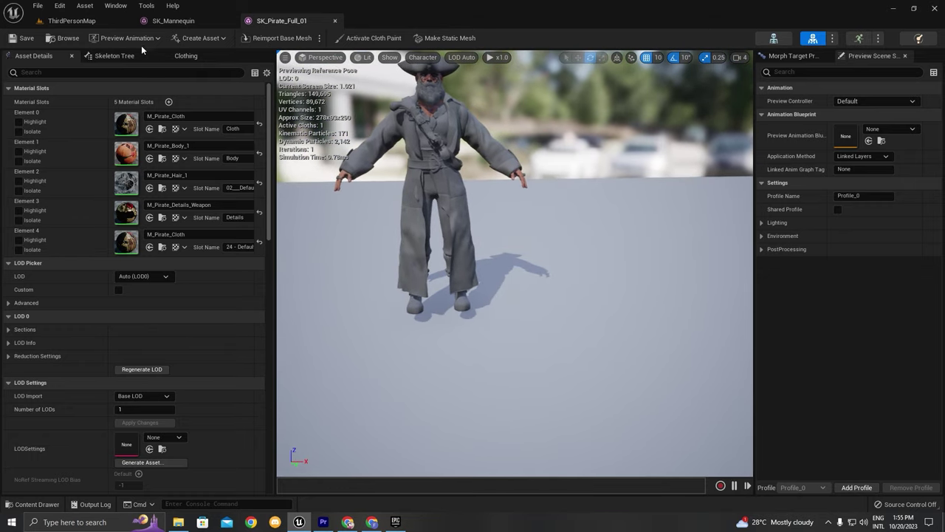
Step: Validate all assets in the Pirate content folder from the level editor and show the progress of the background preparation tasks
{"action": "left_click", "coordinate": [74, 21]}
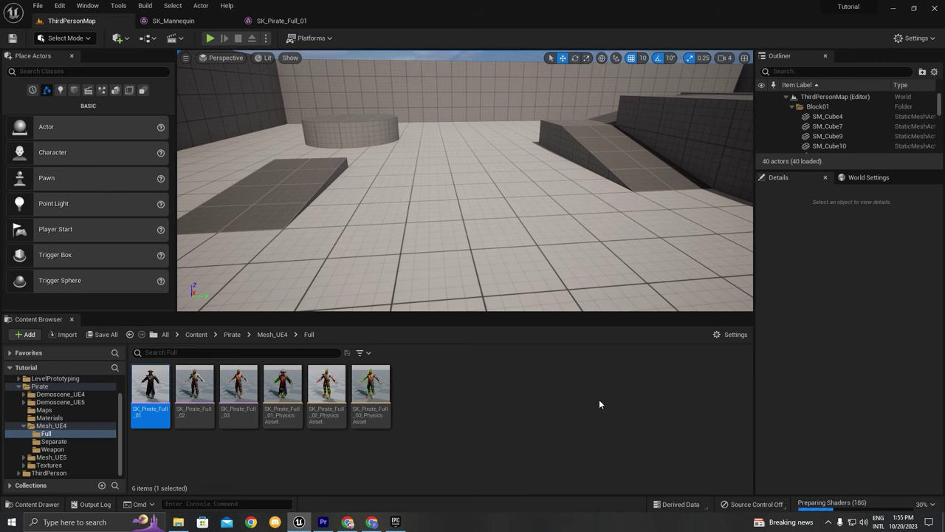
{"action": "left_click", "coordinate": [234, 335]}
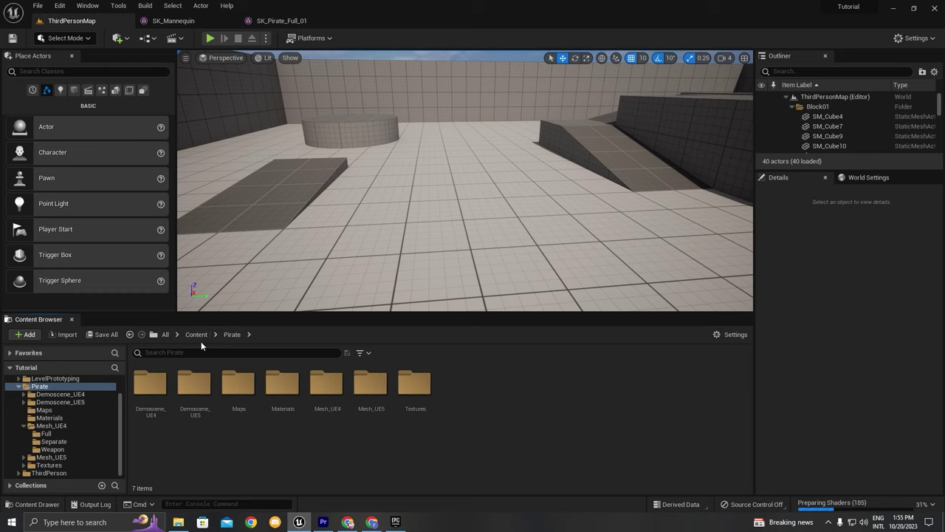
{"action": "left_click", "coordinate": [198, 336]}
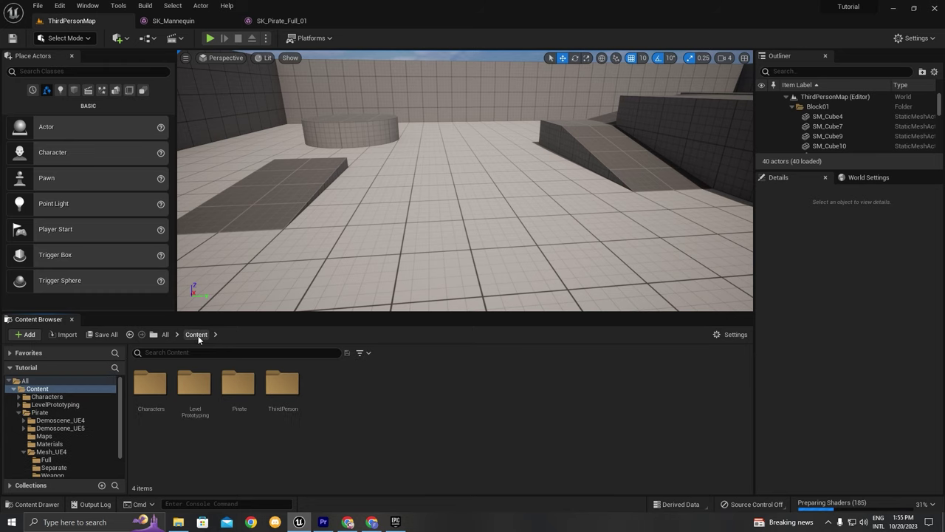
{"action": "right_click", "coordinate": [239, 382]}
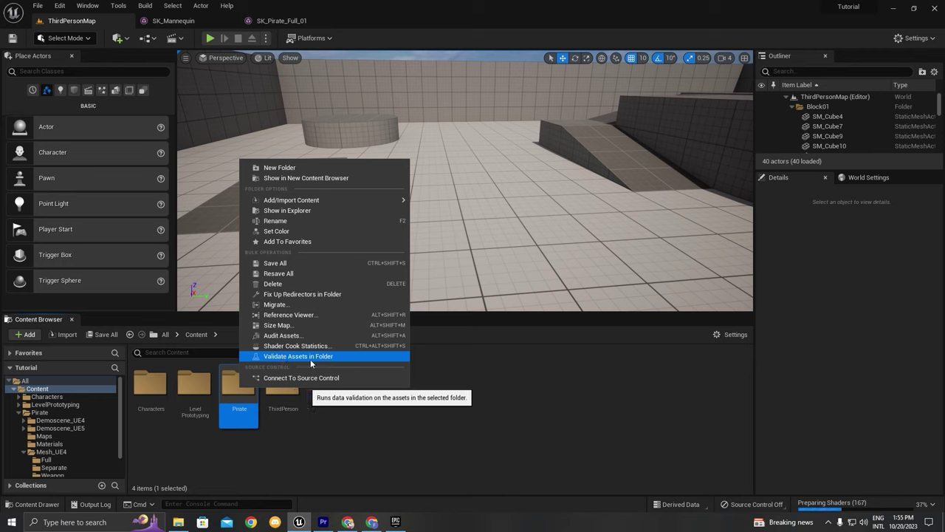
{"action": "left_click", "coordinate": [341, 359]}
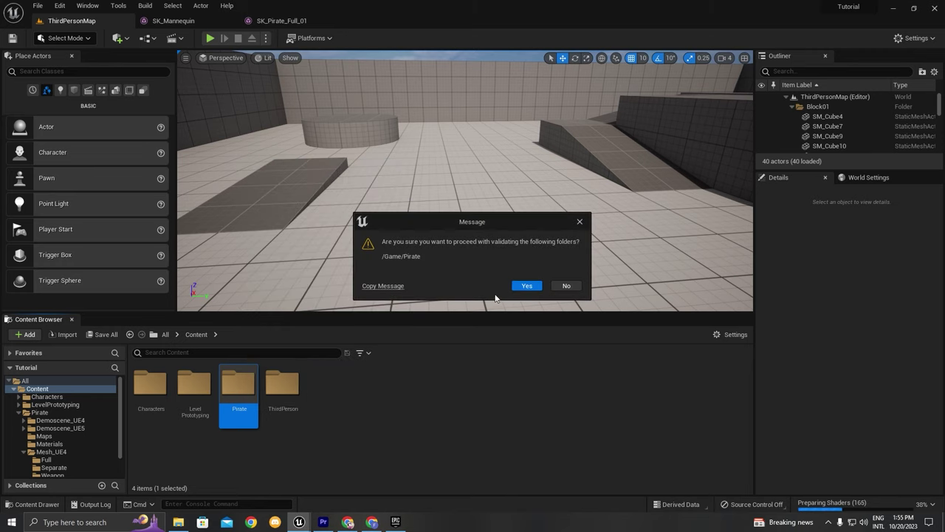
{"action": "left_click", "coordinate": [527, 286]}
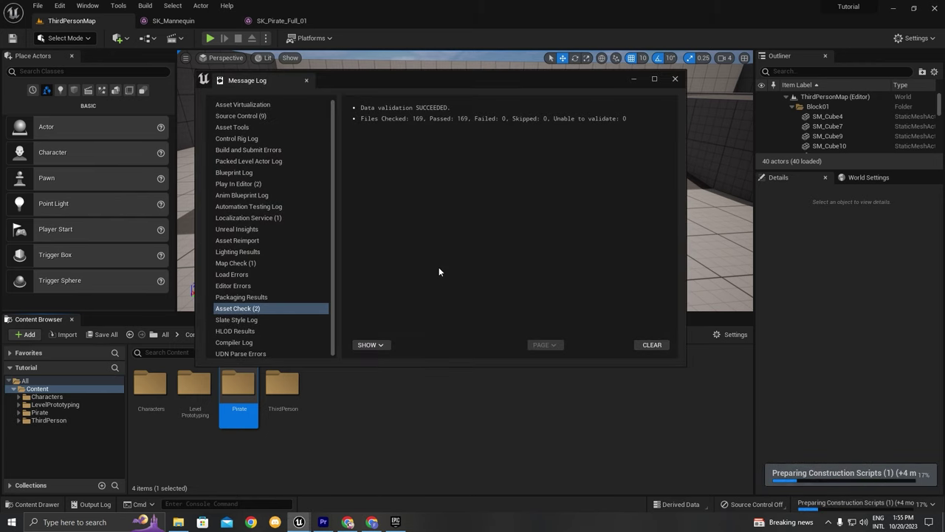
{"action": "left_click", "coordinate": [674, 79]}
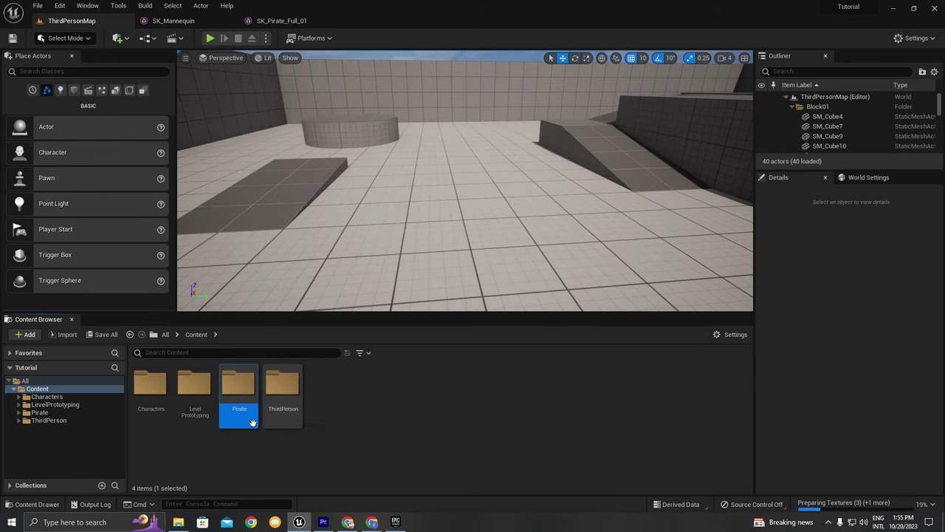
{"action": "left_click", "coordinate": [911, 512]}
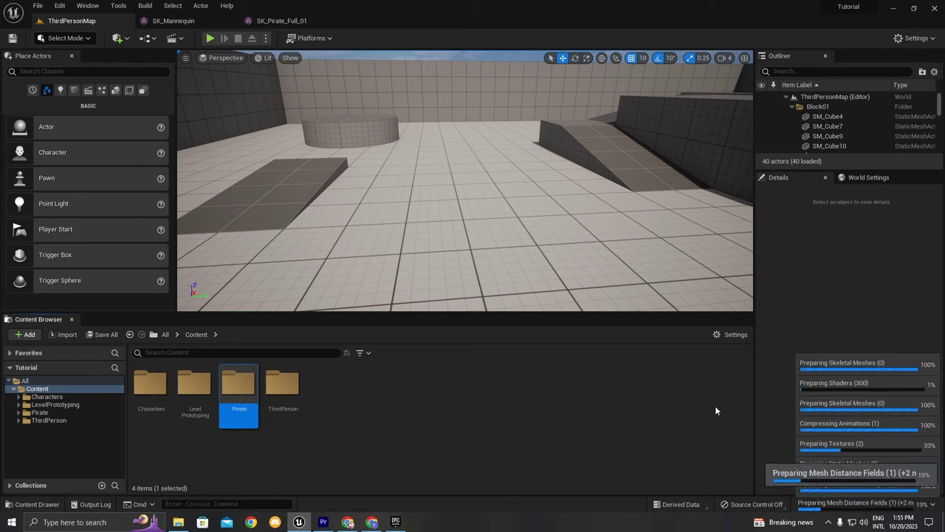
Step: Look through the subfolders of the Pirate folder and return to the main Content folder
{"action": "left_click_drag", "start_coordinate": [223, 422], "coordinate": [223, 427]}
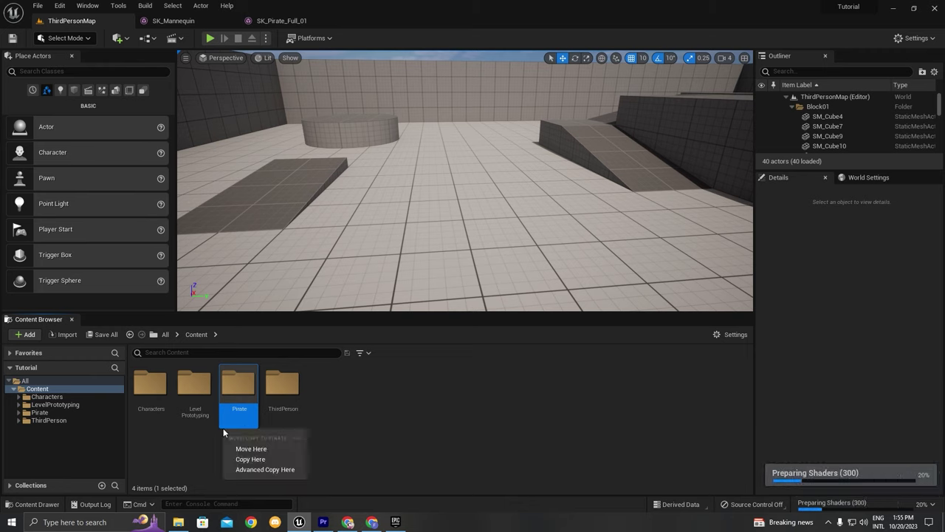
{"action": "double_click", "coordinate": [241, 407]}
{"action": "left_click", "coordinate": [229, 407]}
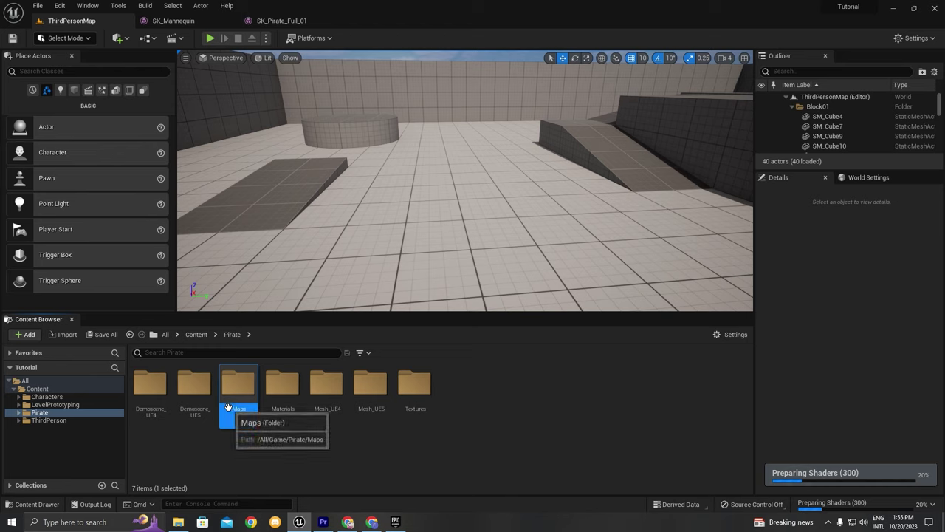
{"action": "left_click", "coordinate": [367, 451]}
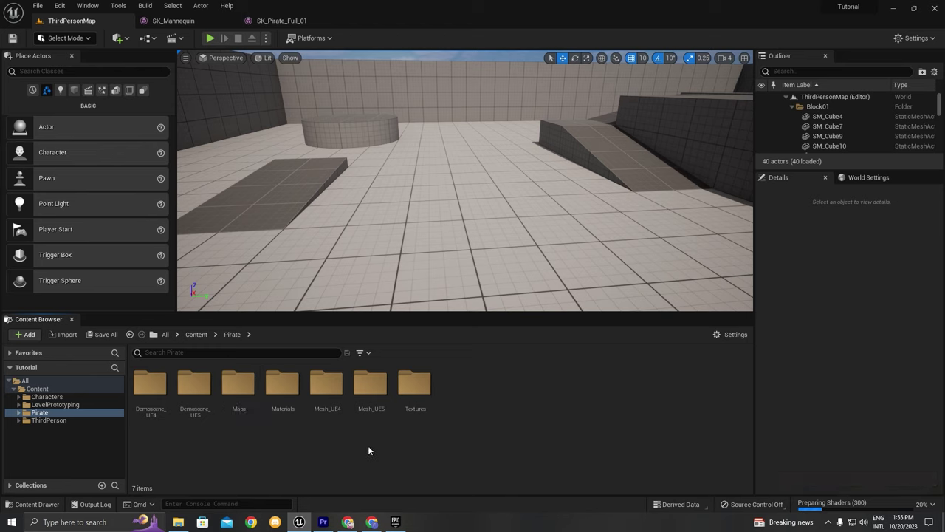
{"action": "left_click", "coordinate": [196, 334]}
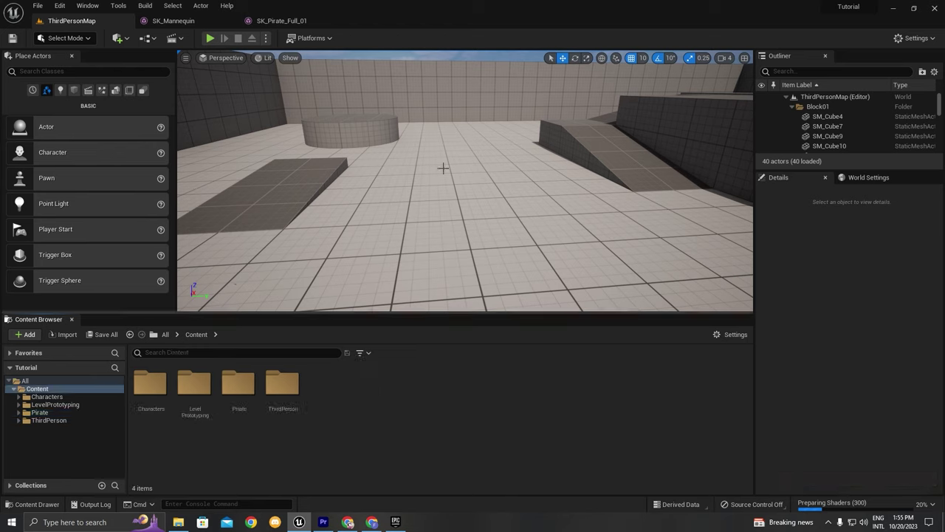
Step: Show the Selected GameMode classes in the World Settings, and briefly play-test the level with the default character
{"action": "left_click", "coordinate": [863, 177]}
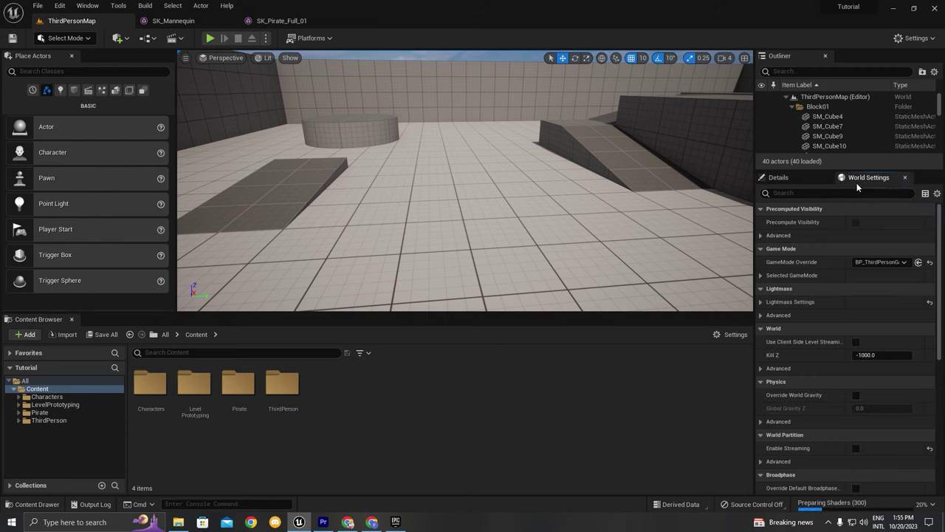
{"action": "left_click", "coordinate": [759, 275]}
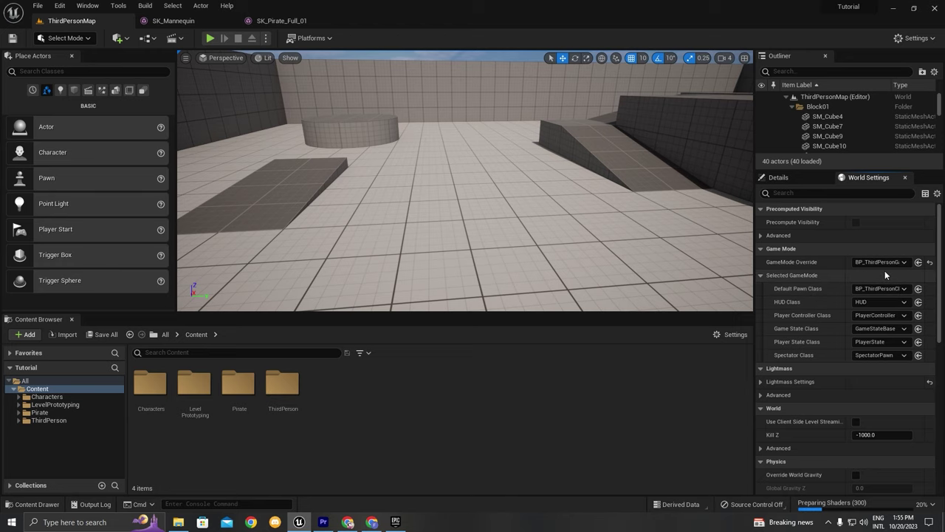
{"action": "left_click", "coordinate": [209, 37]}
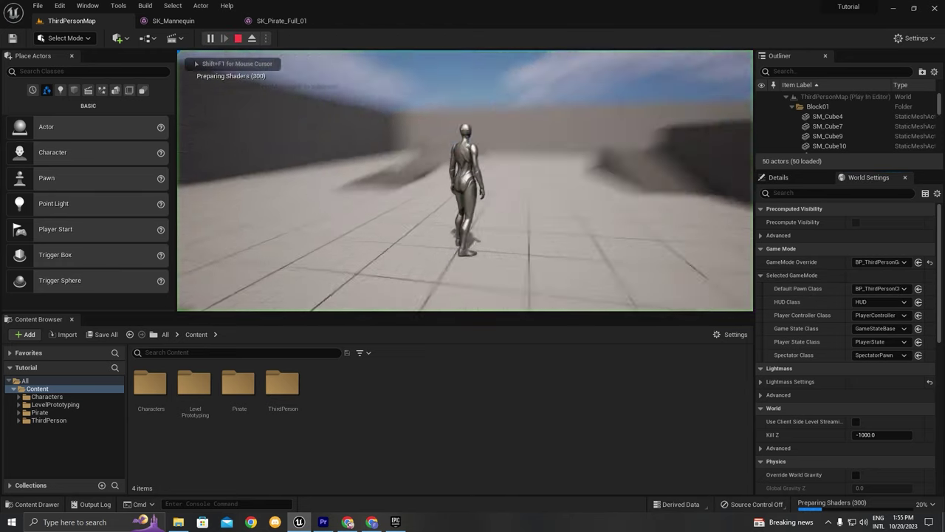
{"action": "key", "text": "Escape"}
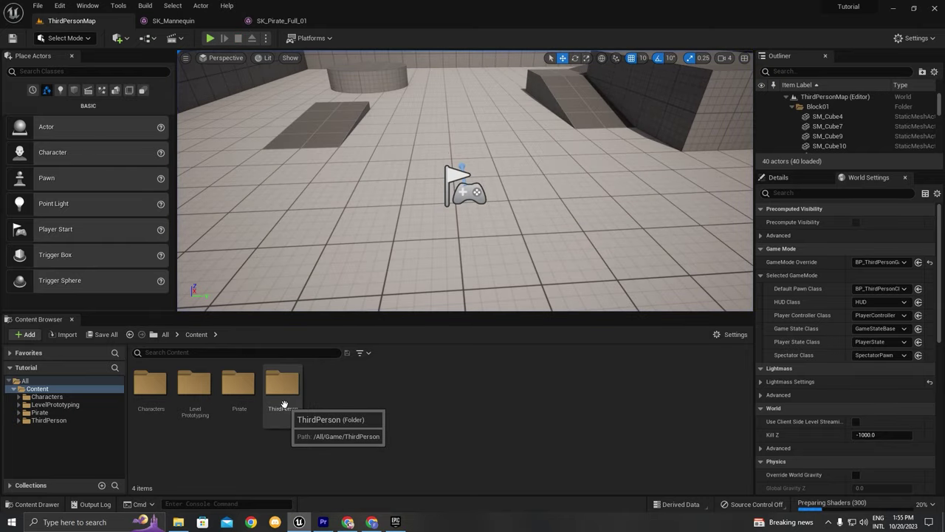
Step: Open the BP_ThirdPersonCharacter blueprint from Content/ThirdPerson/Blueprints and dock its editor beside the ThirdPersonMap level editor
{"action": "double_click", "coordinate": [282, 384]}
{"action": "double_click", "coordinate": [150, 384]}
{"action": "left_click", "coordinate": [150, 399]}
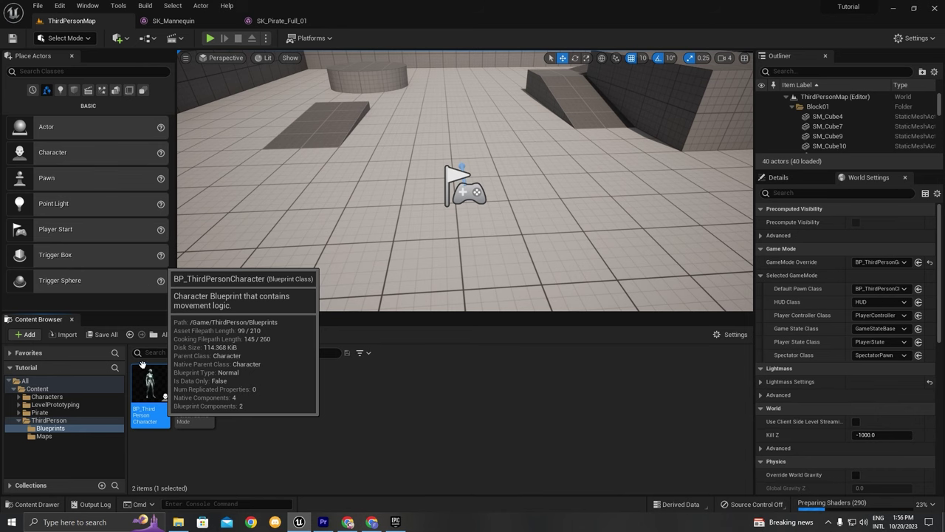
{"action": "double_click", "coordinate": [142, 365]}
{"action": "left_click_drag", "start_coordinate": [381, 26], "coordinate": [160, 23]}
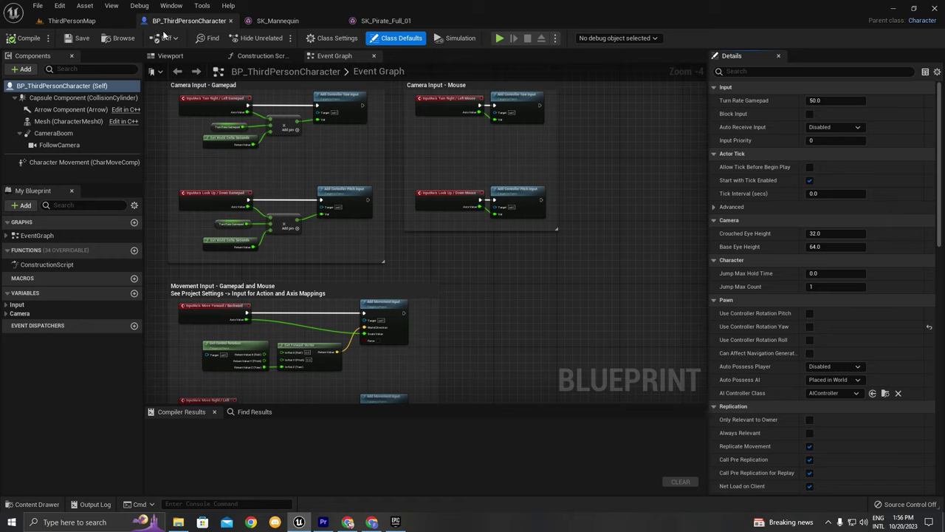
Step: Show BP_ThirdPersonCharacter in its 3D preview, select the Mesh component, and view it from several angles alongside a glance at SK_Mannequin
{"action": "left_click", "coordinate": [164, 57]}
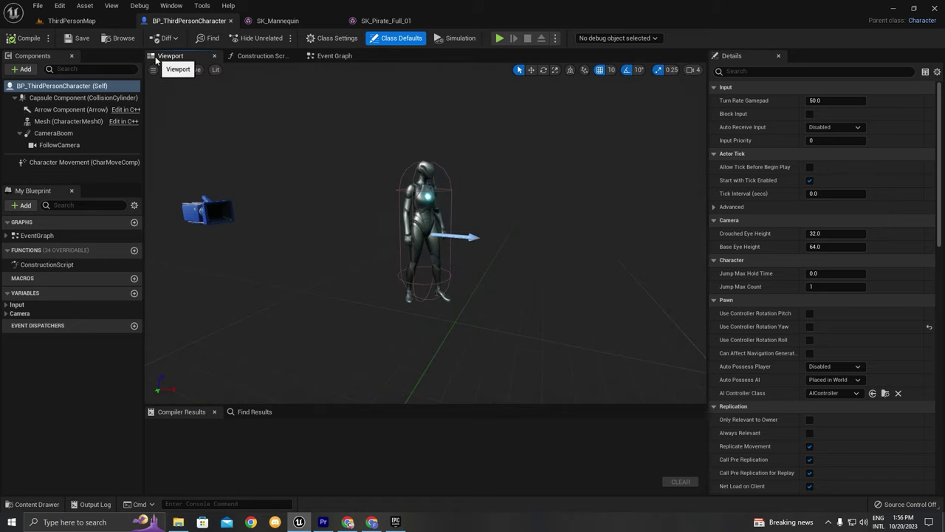
{"action": "right_click_drag", "start_coordinate": [499, 161], "coordinate": [420, 209]}
{"action": "left_click", "coordinate": [408, 192]}
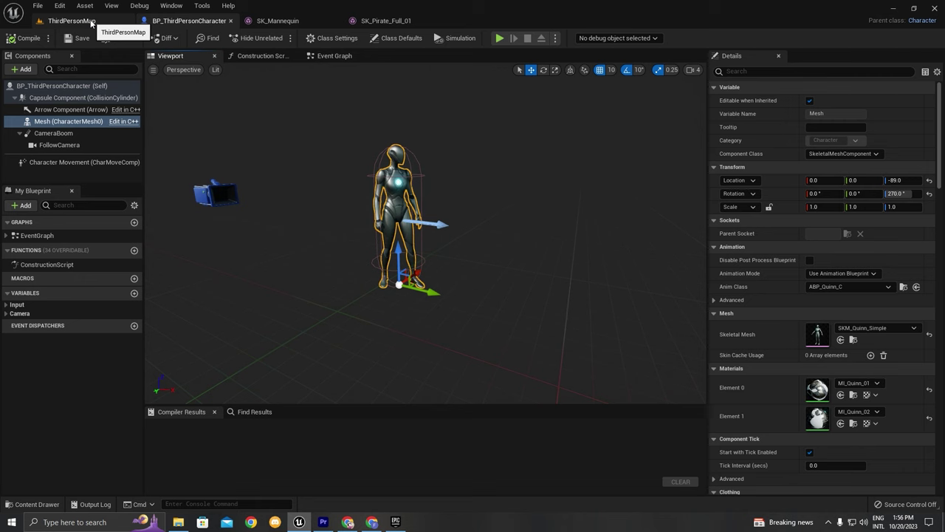
{"action": "left_click", "coordinate": [278, 20]}
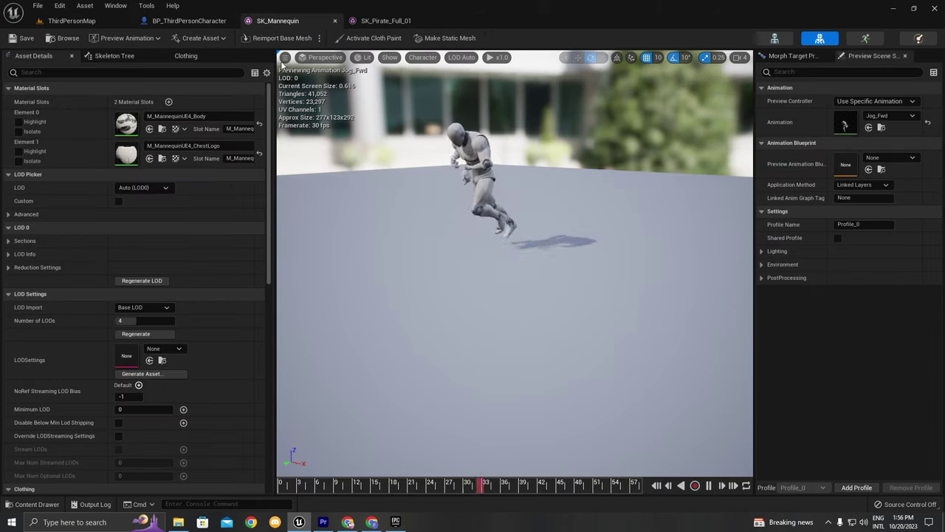
{"action": "left_click", "coordinate": [200, 22]}
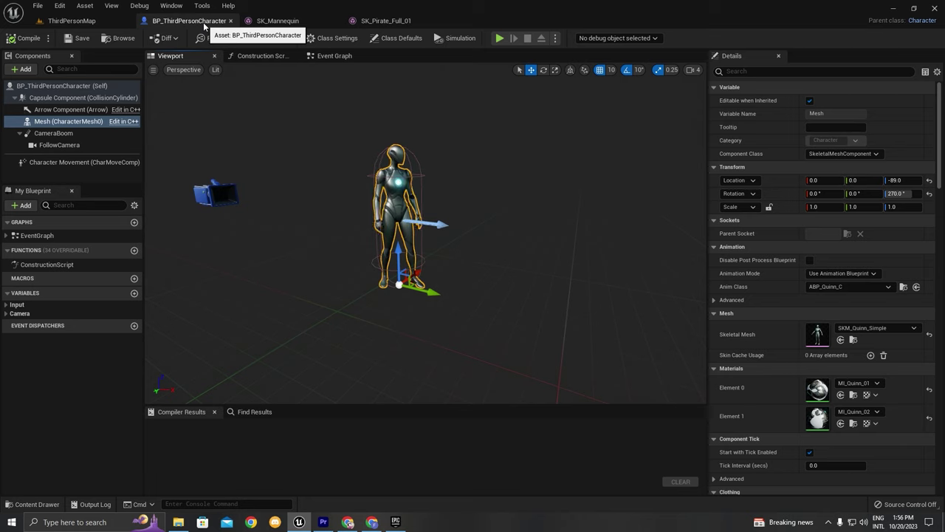
{"action": "right_click_drag", "start_coordinate": [420, 207], "coordinate": [310, 206]}
{"action": "right_click_drag", "start_coordinate": [480, 260], "coordinate": [438, 228]}
{"action": "right_click_drag", "start_coordinate": [392, 156], "coordinate": [512, 226]}
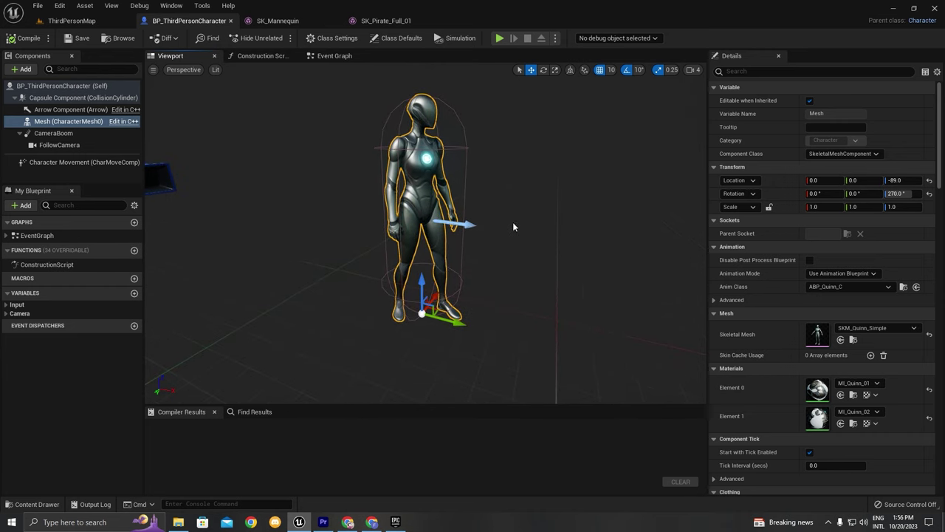
Step: Open the assigned SKM_Quinn_Simple mesh and its SK_Mannequin skeleton, and step through the bones from spine_01 to spine_05
{"action": "double_click", "coordinate": [817, 333]}
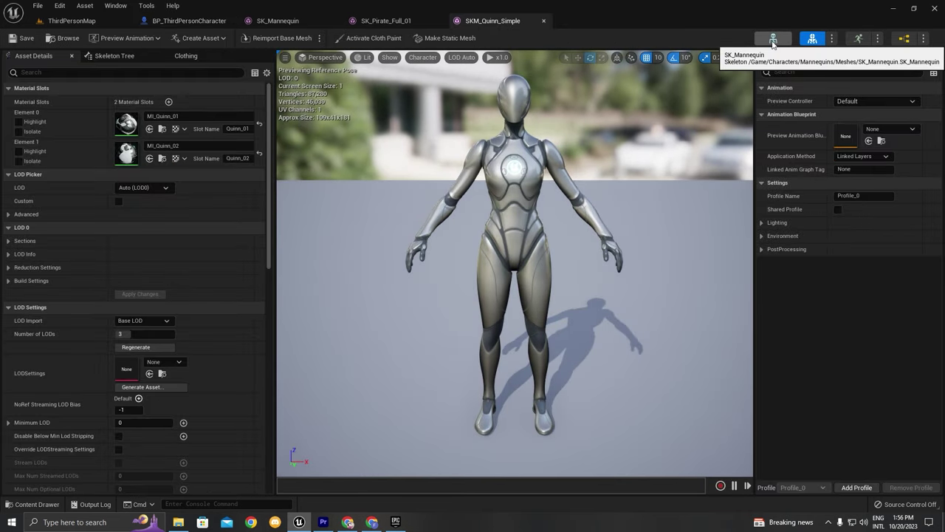
{"action": "left_click", "coordinate": [772, 39]}
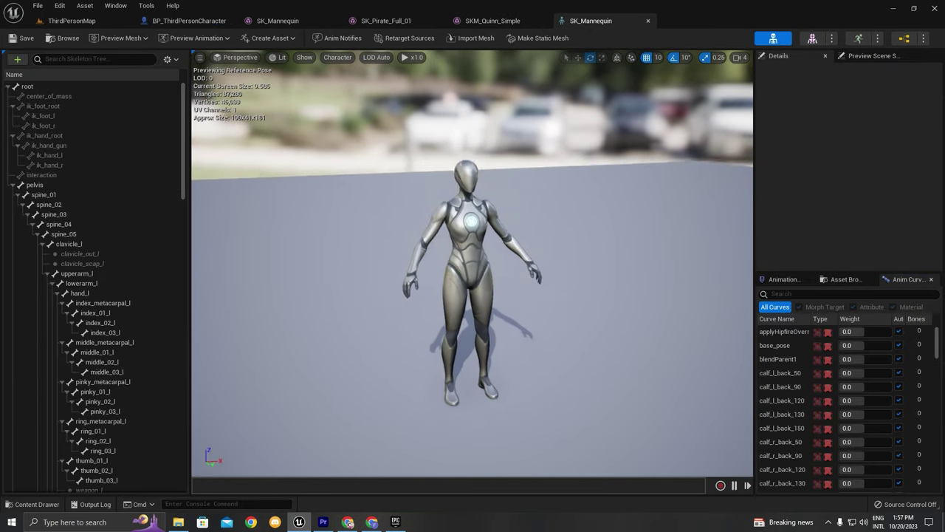
{"action": "left_click", "coordinate": [74, 197]}
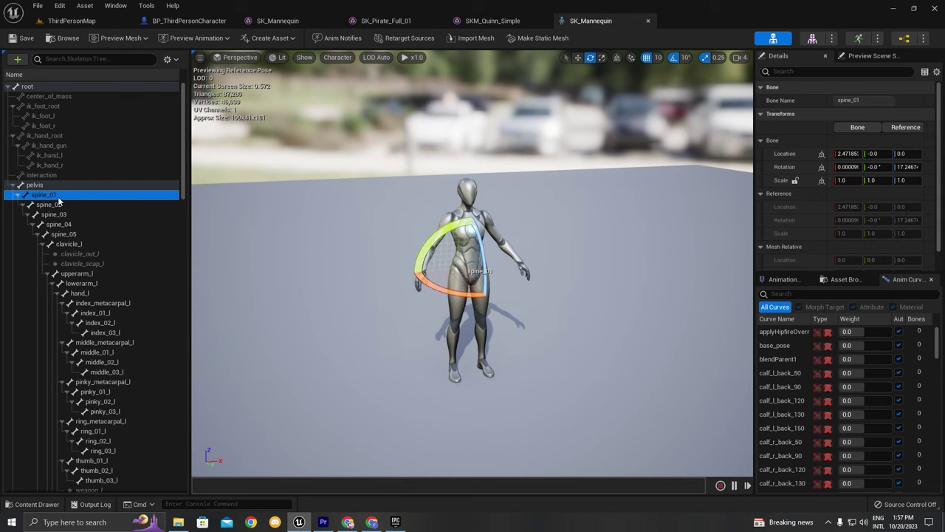
{"action": "key", "text": "Down"}
{"action": "key", "text": "Down"}
{"action": "key", "text": "Down"}
{"action": "key", "text": "Down"}
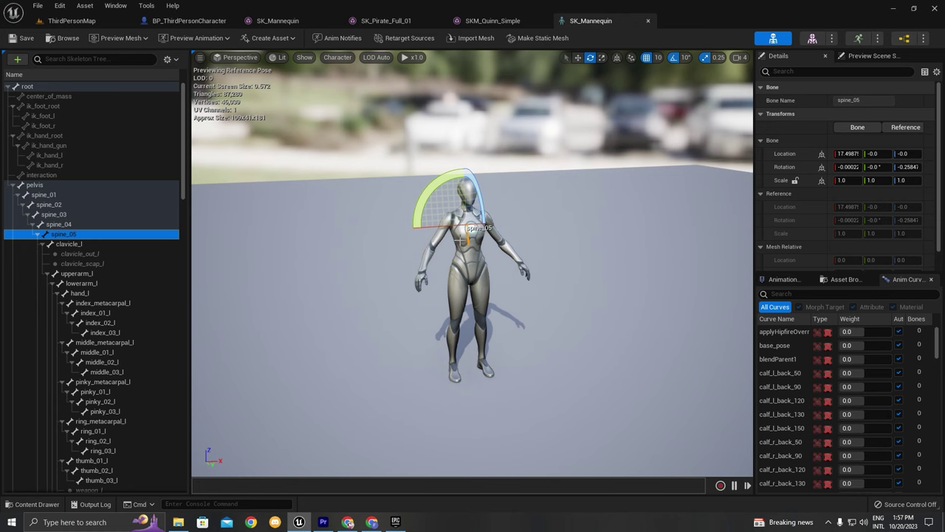
Step: Inspect the spine bones in the UE4 SK_Mannequin mesh's bone hierarchy and compare them with the UE5 SK_Mannequin skeleton
{"action": "left_click", "coordinate": [292, 21]}
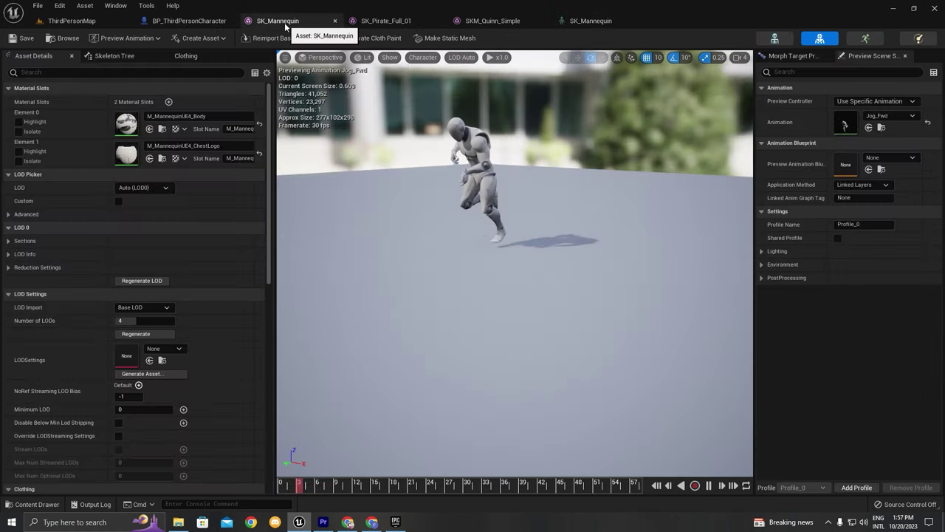
{"action": "left_click", "coordinate": [111, 56]}
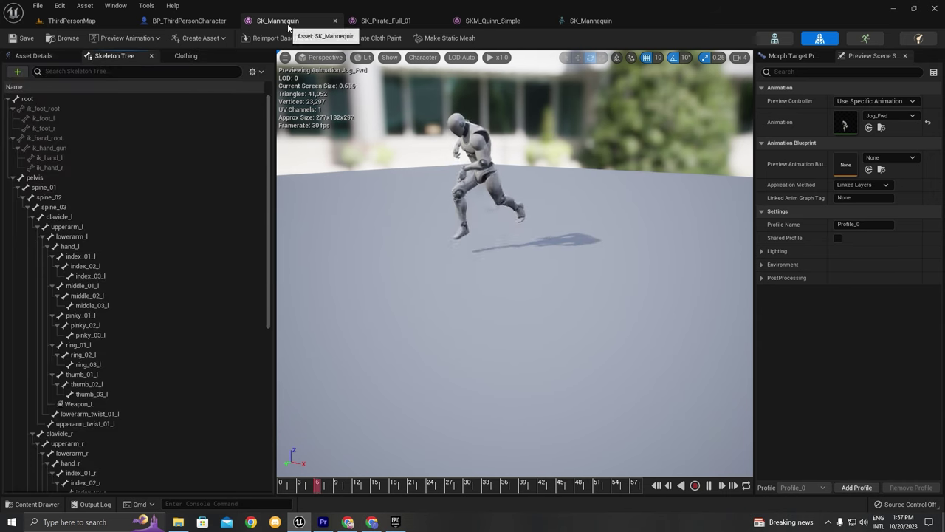
{"action": "scroll", "coordinate": [69, 183], "scroll_direction": "down", "scroll_amount": 1}
{"action": "left_click", "coordinate": [60, 161]}
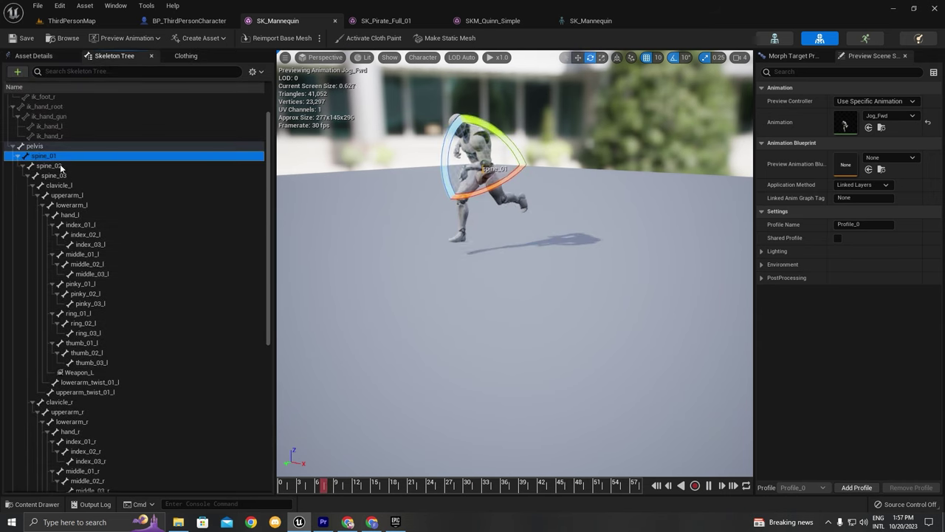
{"action": "left_click", "coordinate": [72, 176]}
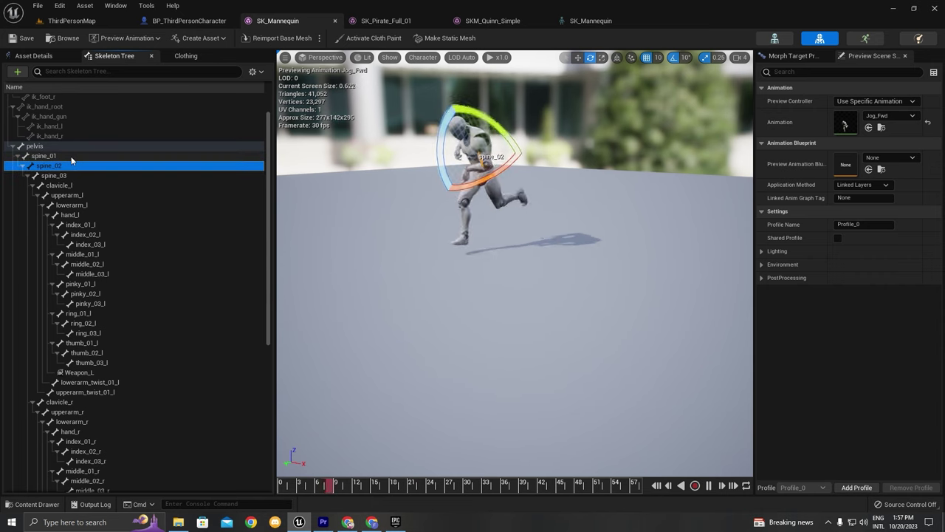
{"action": "left_click", "coordinate": [591, 21]}
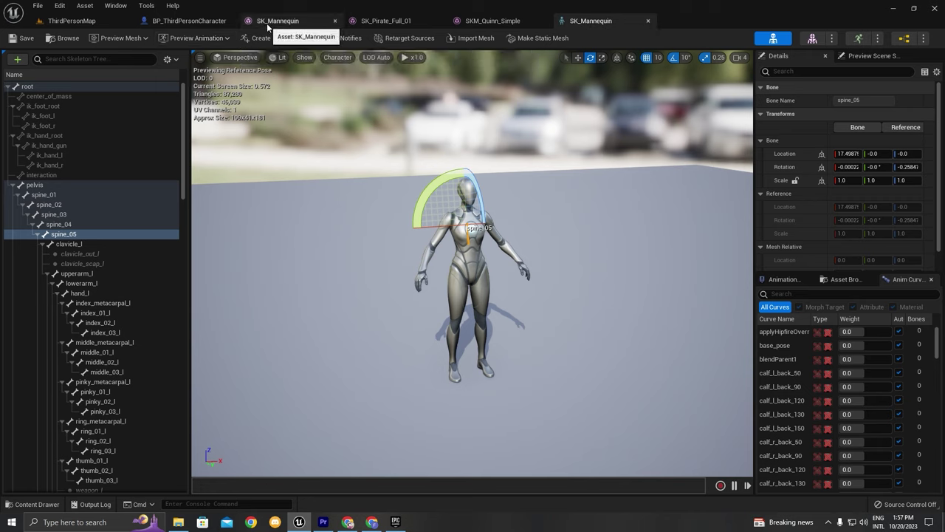
Step: Return to the level editor and look in the Animations folder inside Content/Characters/Mannequin_UE4
{"action": "left_click", "coordinate": [204, 24]}
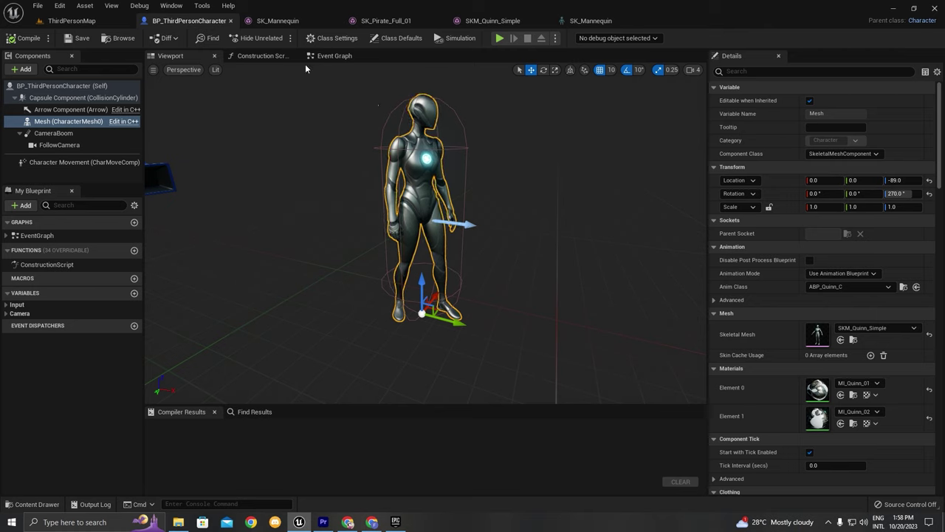
{"action": "left_click", "coordinate": [66, 21]}
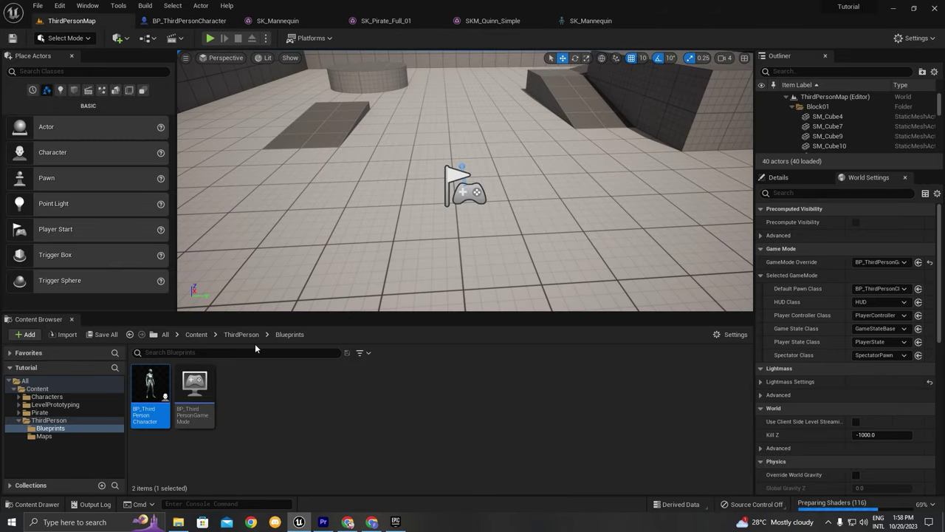
{"action": "left_click", "coordinate": [201, 334]}
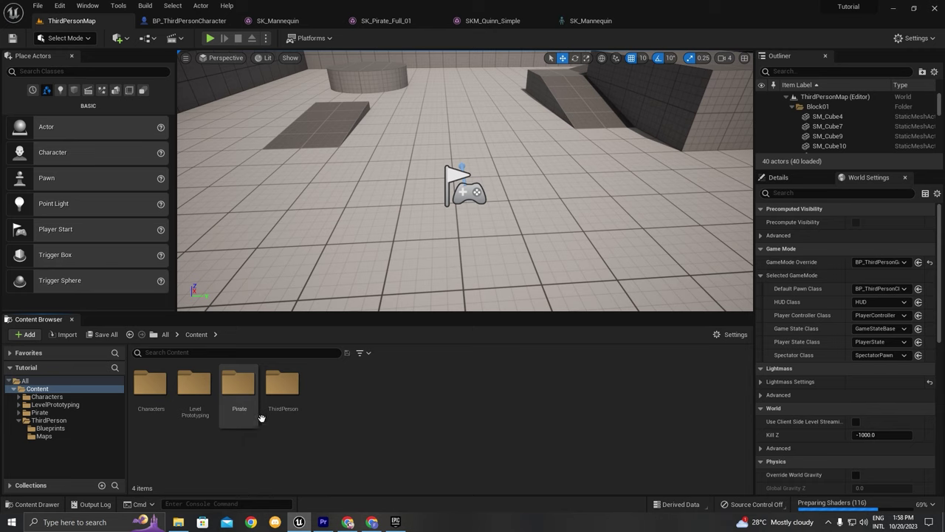
{"action": "left_click", "coordinate": [172, 352]}
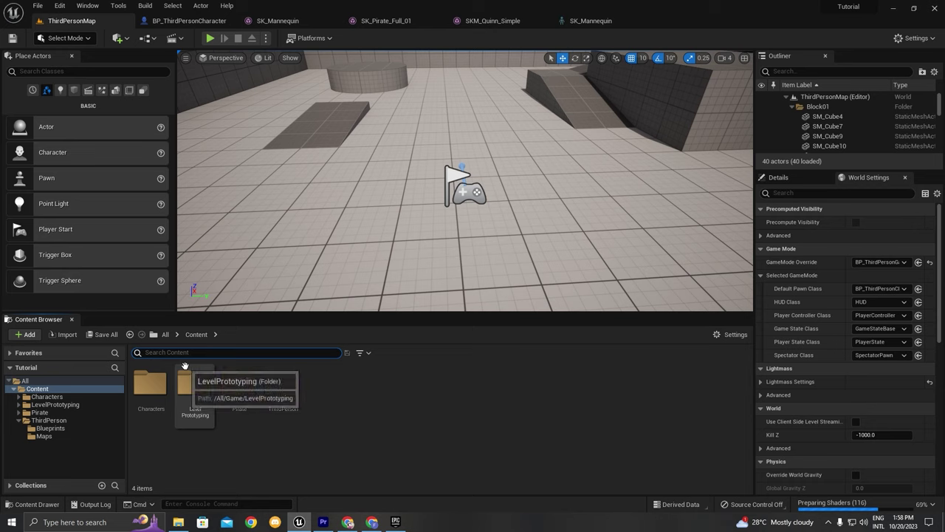
{"action": "double_click", "coordinate": [144, 388]}
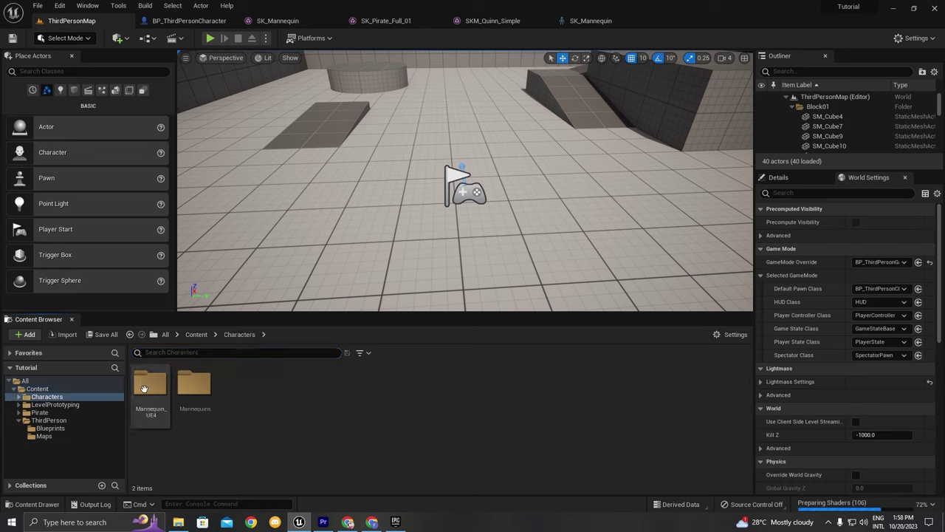
{"action": "double_click", "coordinate": [150, 384]}
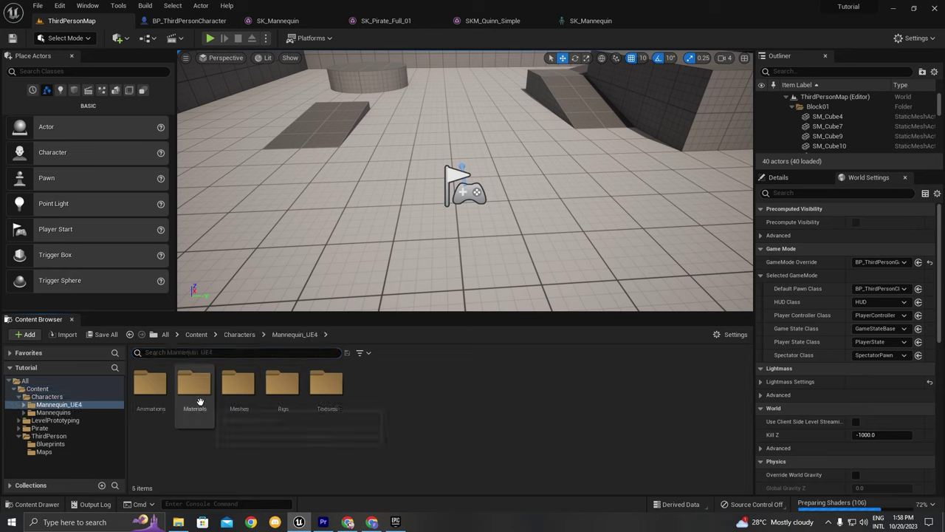
{"action": "double_click", "coordinate": [150, 384]}
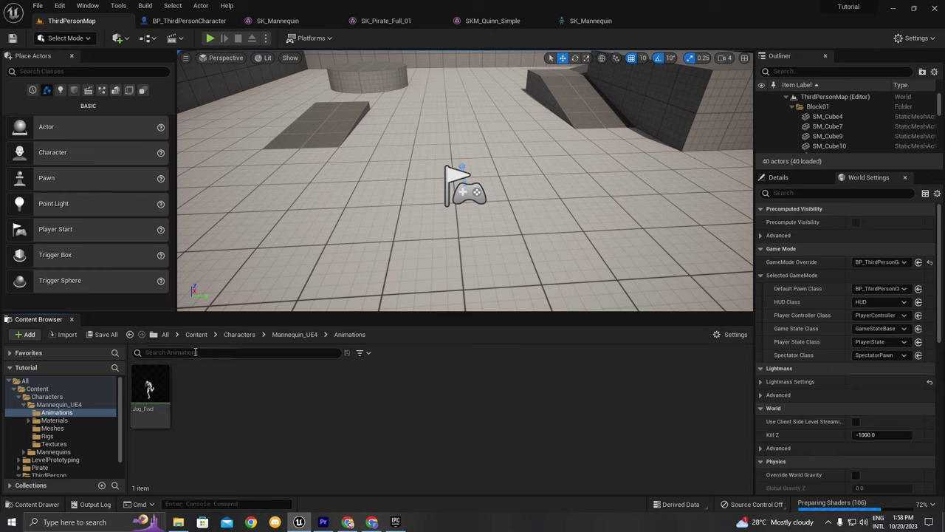
Step: Go back up to Content and open the Animations folder inside Characters/Mannequins
{"action": "left_click", "coordinate": [239, 334]}
{"action": "left_click", "coordinate": [196, 335]}
{"action": "double_click", "coordinate": [149, 384]}
{"action": "double_click", "coordinate": [195, 384]}
{"action": "double_click", "coordinate": [149, 384]}
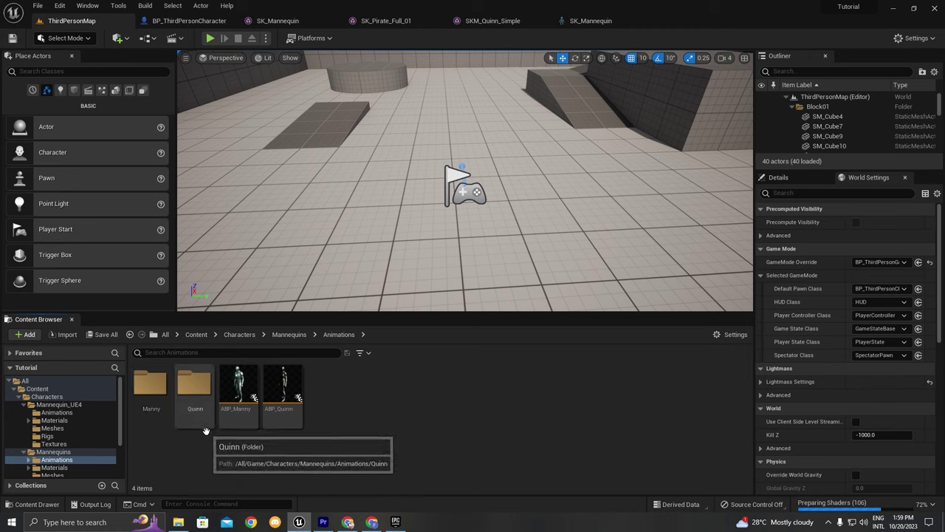
Step: Open the ABP_Manny animation blueprint and display its AnimGraph
{"action": "mouse_move", "coordinate": [229, 413]}
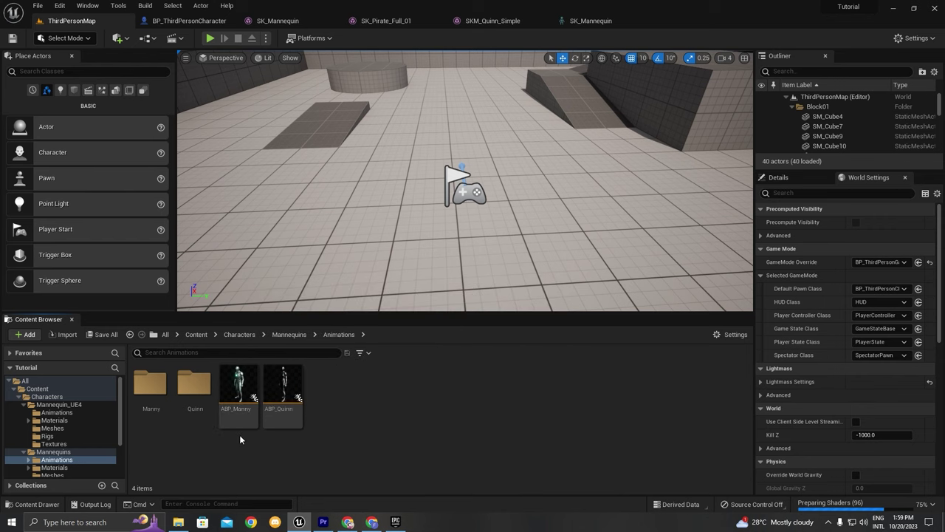
{"action": "left_click", "coordinate": [234, 396]}
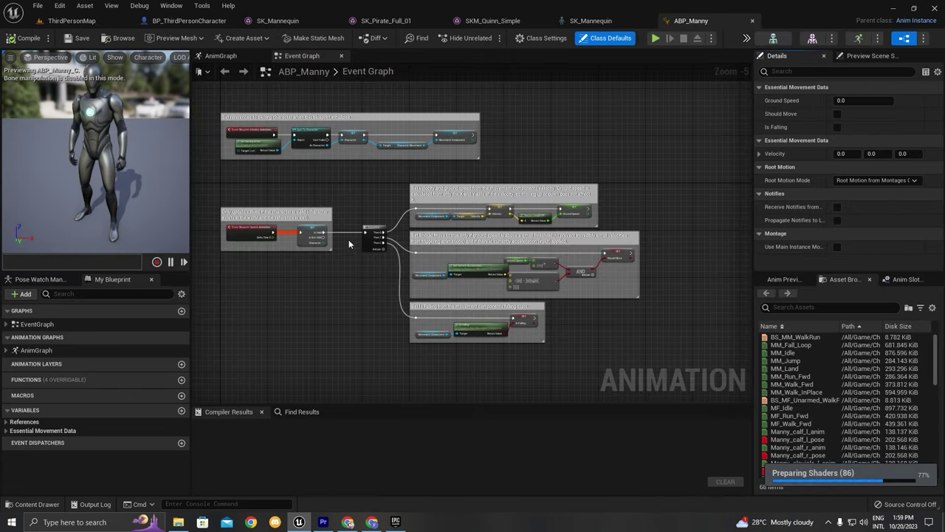
{"action": "scroll", "coordinate": [349, 245], "scroll_direction": "down", "scroll_amount": 4}
{"action": "left_click", "coordinate": [237, 55]}
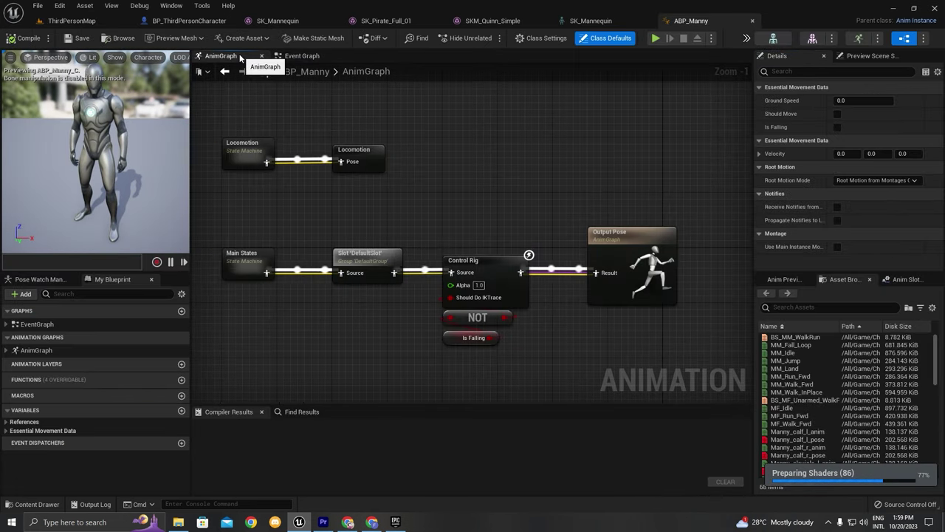
Step: Open the Locomotion state machine from the AnimGraph and look over its Idle and Walk / Run states
{"action": "scroll", "coordinate": [525, 174], "scroll_direction": "down", "scroll_amount": 3}
{"action": "scroll", "coordinate": [337, 174], "scroll_direction": "up", "scroll_amount": 4}
{"action": "left_click_drag", "start_coordinate": [310, 129], "coordinate": [416, 355]}
{"action": "double_click", "coordinate": [362, 157]}
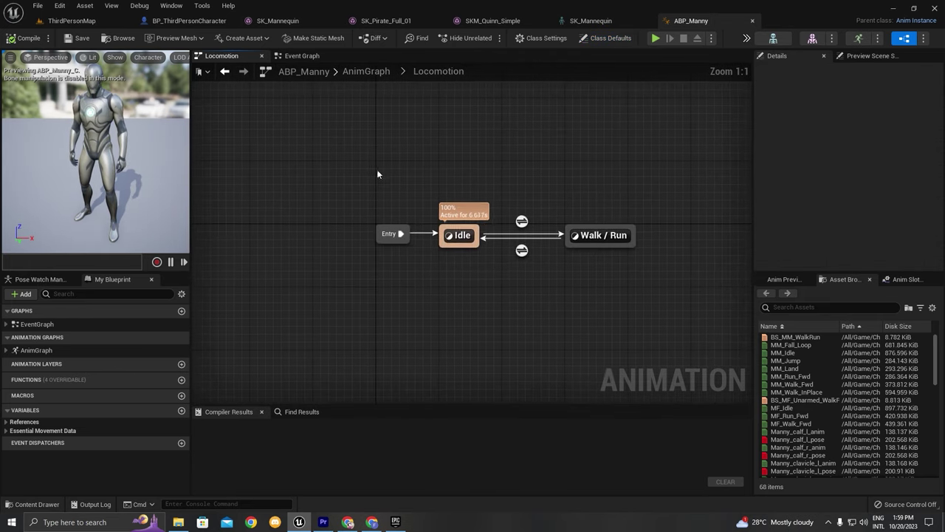
{"action": "left_click_drag", "start_coordinate": [421, 180], "coordinate": [638, 295]}
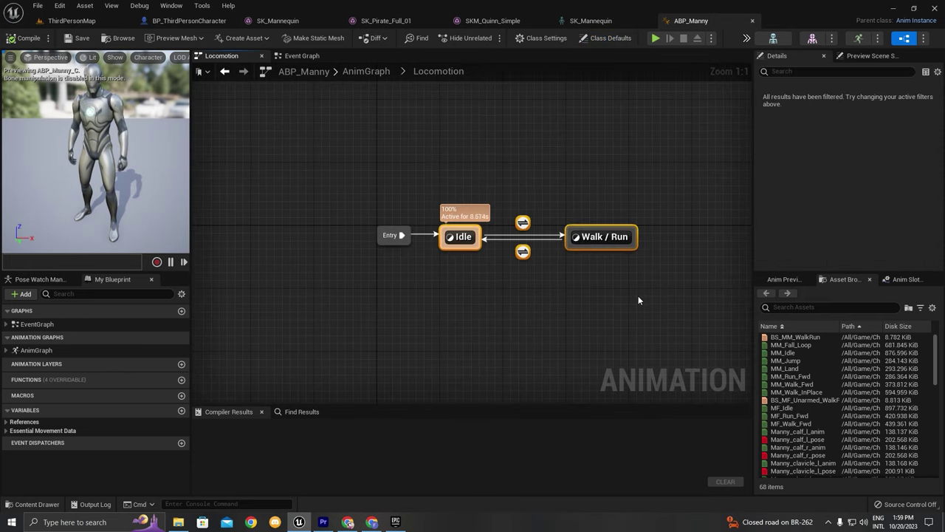
{"action": "left_click", "coordinate": [638, 297]}
Step: Open the Idle state, inspect its nodes, and return to the Locomotion state machine
{"action": "double_click", "coordinate": [459, 249]}
{"action": "left_click_drag", "start_coordinate": [366, 200], "coordinate": [493, 299]}
{"action": "left_click_drag", "start_coordinate": [378, 183], "coordinate": [498, 328]}
{"action": "double_click", "coordinate": [498, 328]}
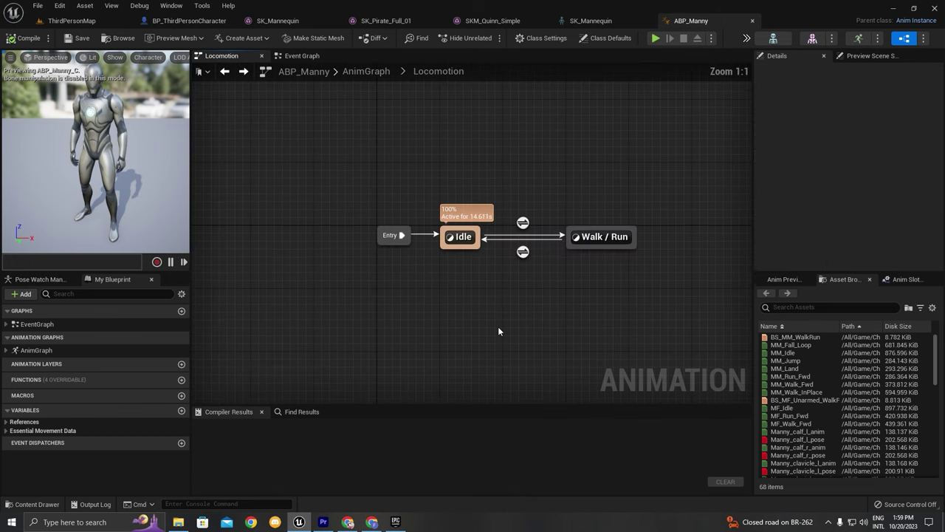
Step: Open the Walk / Run state, inspect its Ground Speed and BS_MM_WalkRun nodes, and return to Locomotion
{"action": "double_click", "coordinate": [581, 238]}
{"action": "left_click_drag", "start_coordinate": [323, 174], "coordinate": [563, 337]}
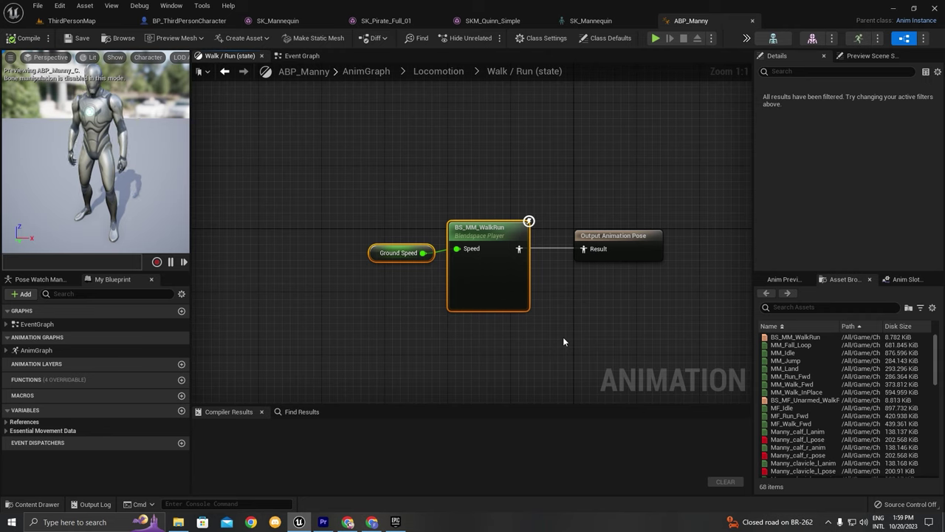
{"action": "left_click_drag", "start_coordinate": [448, 200], "coordinate": [538, 339]}
{"action": "left_click_drag", "start_coordinate": [442, 213], "coordinate": [536, 343]}
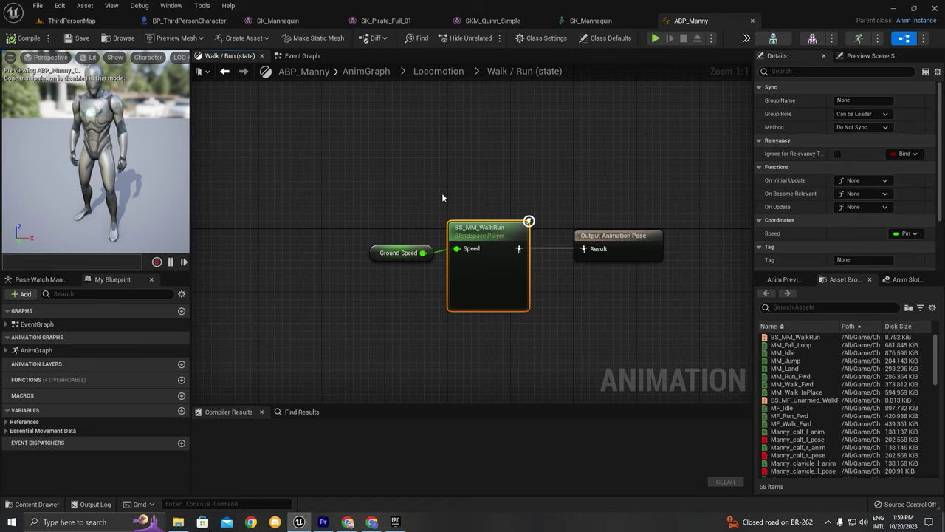
{"action": "left_click_drag", "start_coordinate": [443, 195], "coordinate": [545, 336]}
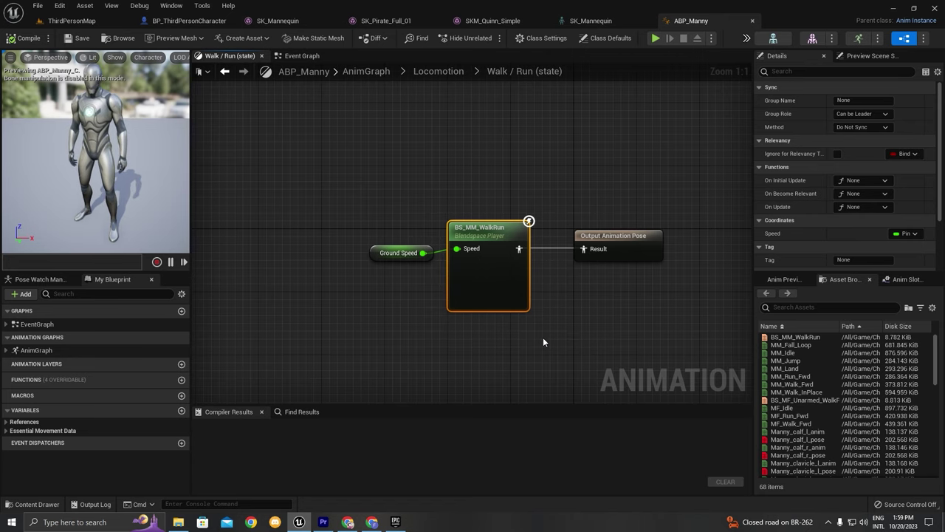
{"action": "double_click", "coordinate": [543, 336]}
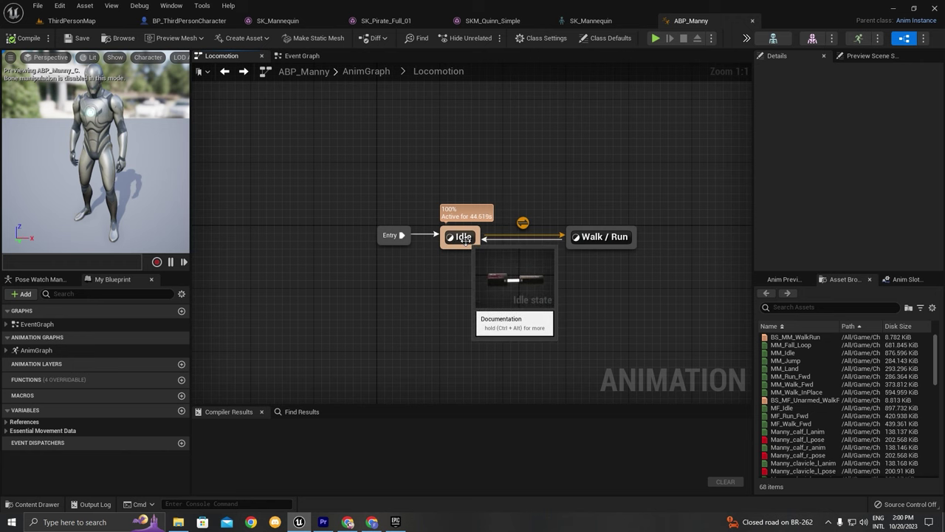
Step: Review the node graphs of the Walk / Run and Idle states once more, ending back in Locomotion
{"action": "double_click", "coordinate": [597, 237]}
{"action": "left_click_drag", "start_coordinate": [495, 172], "coordinate": [473, 371]}
{"action": "left_click_drag", "start_coordinate": [266, 319], "coordinate": [542, 139]}
{"action": "key", "text": "alt+Left"}
{"action": "double_click", "coordinate": [467, 240]}
{"action": "left_click_drag", "start_coordinate": [421, 139], "coordinate": [465, 299]}
{"action": "left_click_drag", "start_coordinate": [393, 306], "coordinate": [487, 187]}
{"action": "key", "text": "alt+Left"}
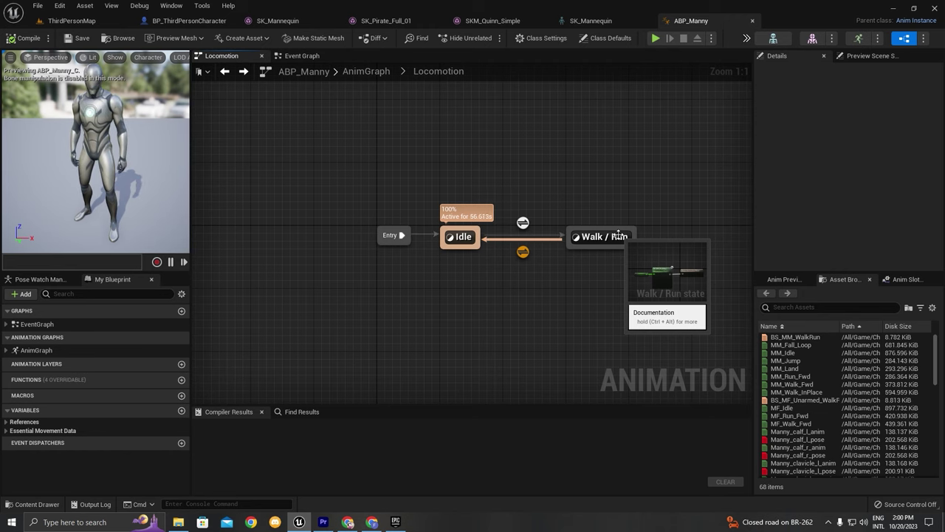
Step: Return to the ThirdPersonMap level editor and open the Content/ThirdPerson/Blueprints folder
{"action": "left_click", "coordinate": [167, 25]}
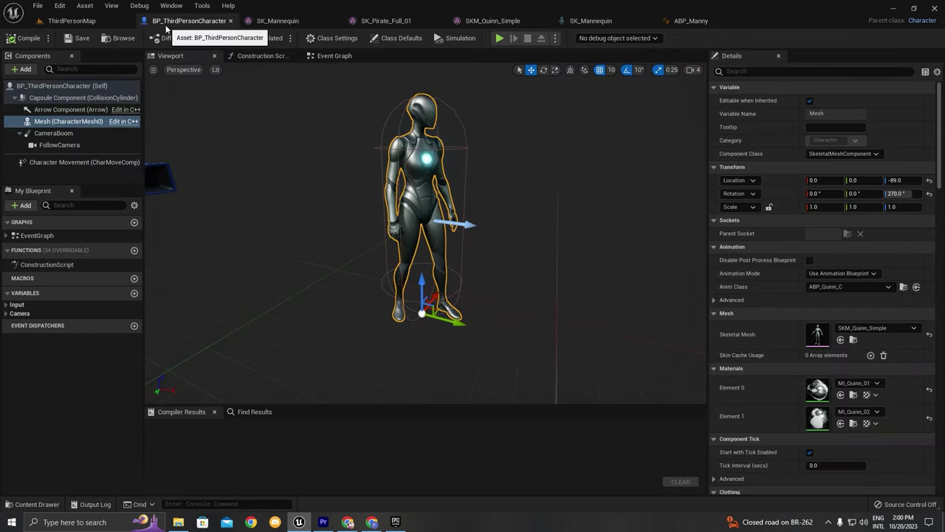
{"action": "left_click", "coordinate": [72, 21]}
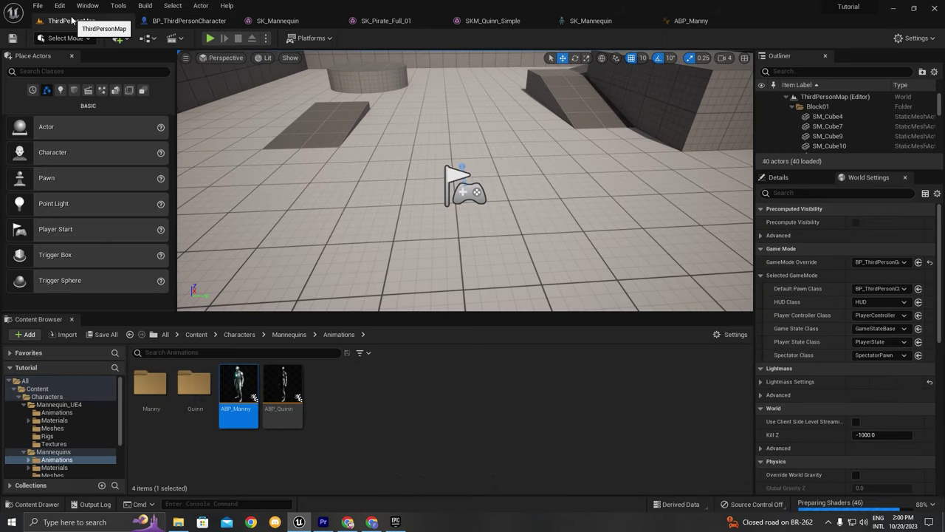
{"action": "left_click", "coordinate": [197, 335]}
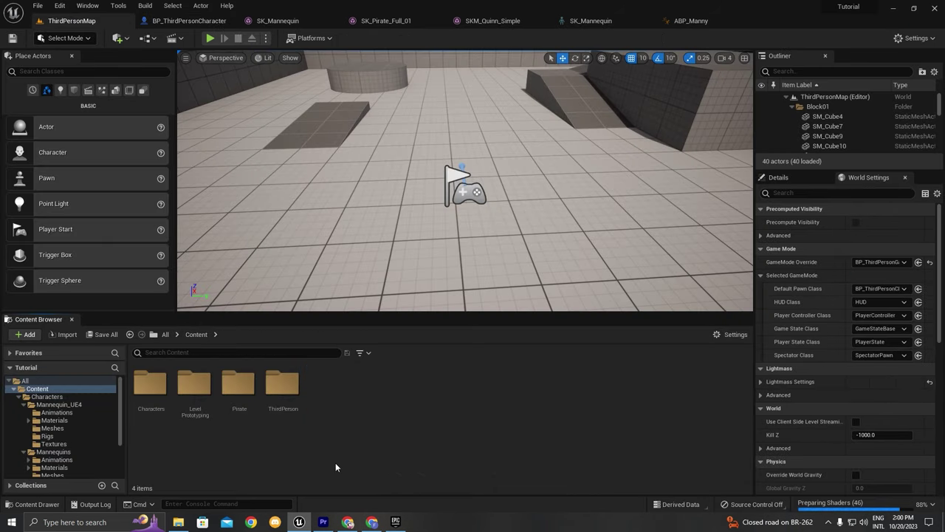
{"action": "double_click", "coordinate": [283, 399]}
{"action": "double_click", "coordinate": [150, 384]}
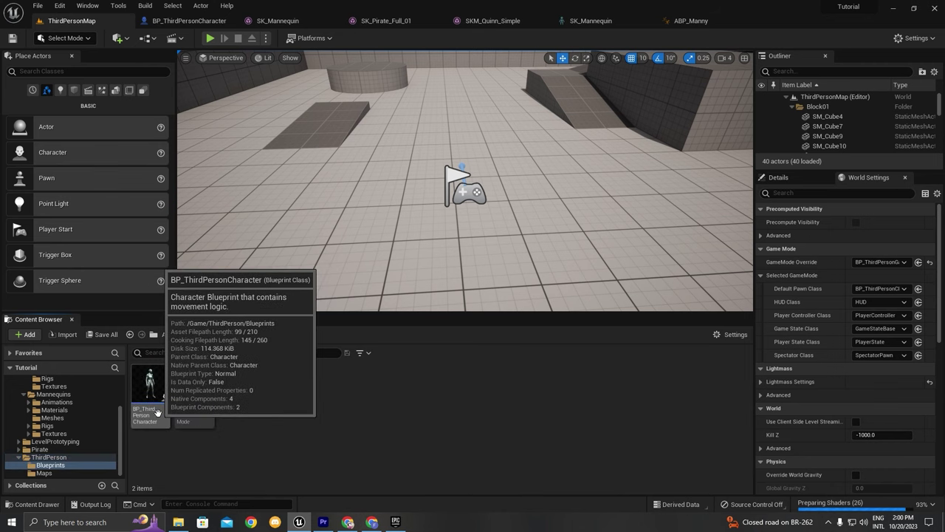
Step: Duplicate the BP_ThirdPersonCharacter blueprint in the same folder and rename the copy UE4_Character
{"action": "left_click", "coordinate": [151, 410]}
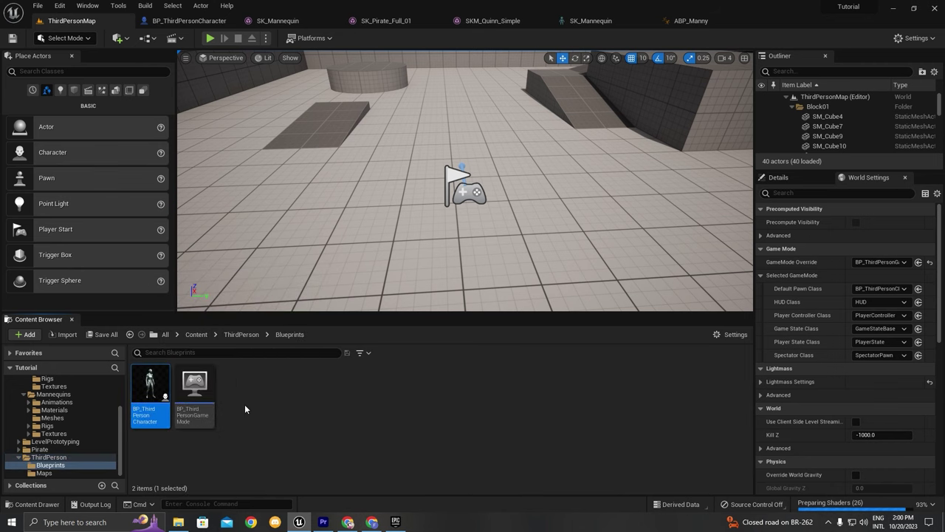
{"action": "left_click", "coordinate": [316, 401]}
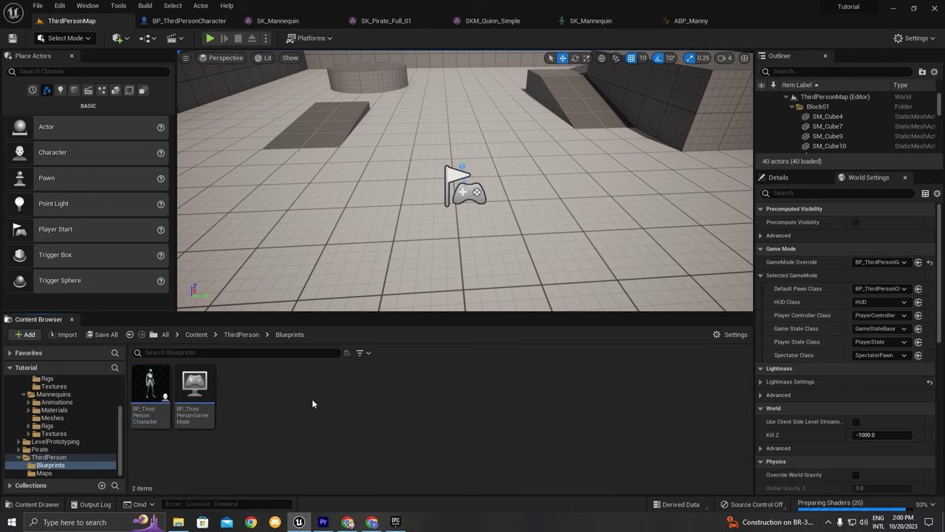
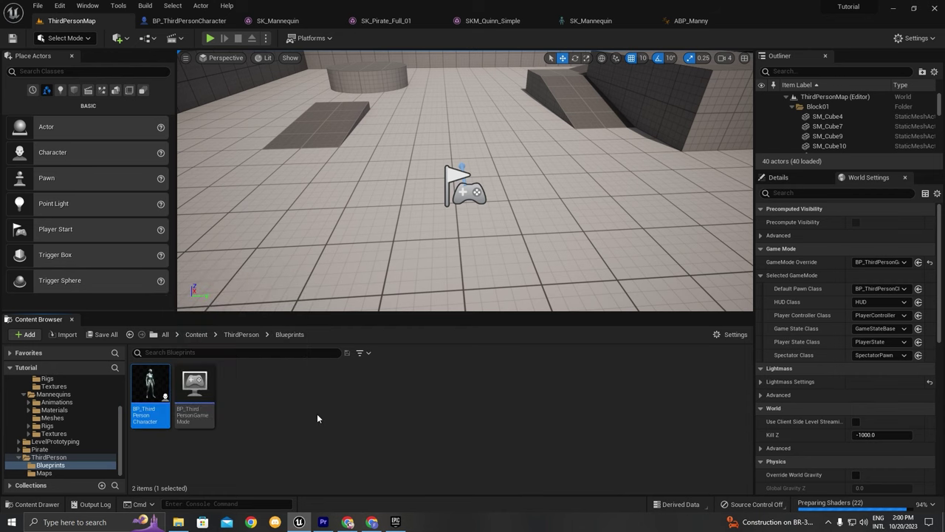
{"action": "key", "text": "ctrl+v"}
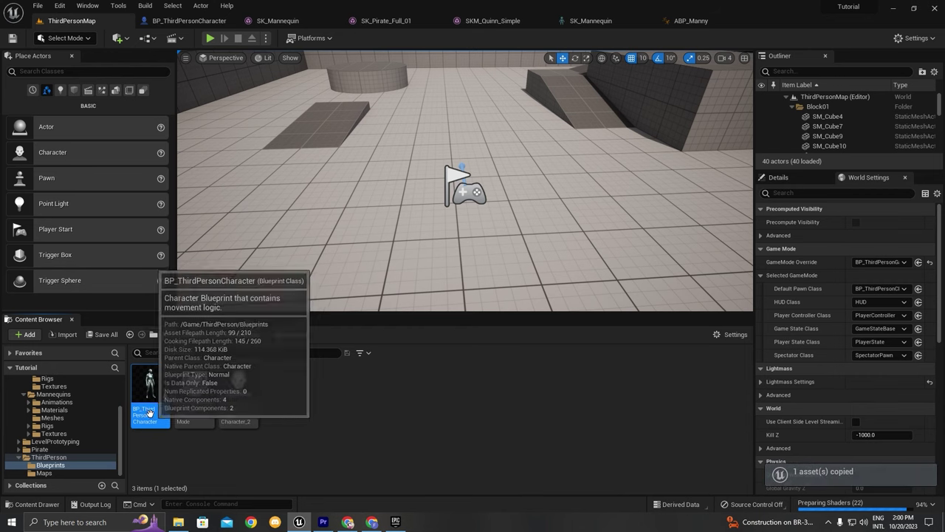
{"action": "left_click", "coordinate": [236, 402]}
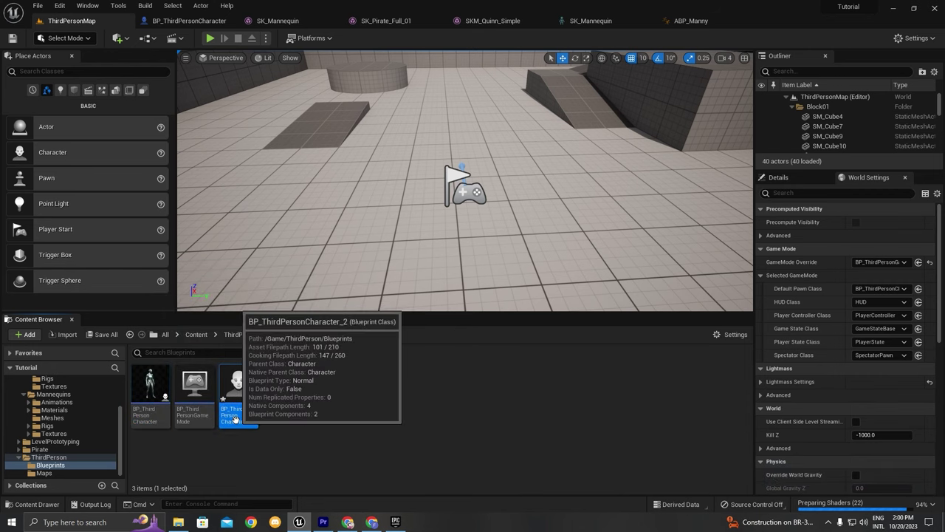
{"action": "left_click", "coordinate": [235, 419]}
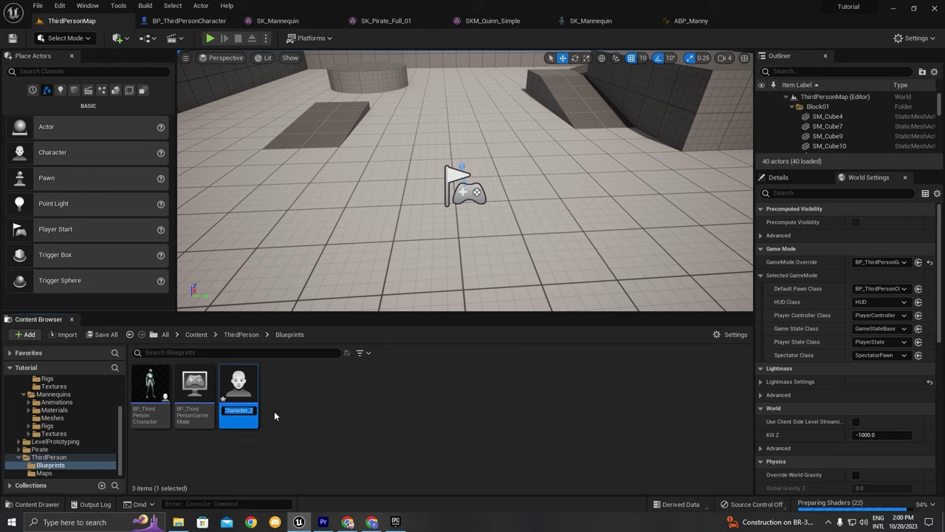
{"action": "type", "text": "UE"}
{"action": "type", "text": "4"}
{"action": "type", "text": "_Character"}
{"action": "key", "text": "Return"}
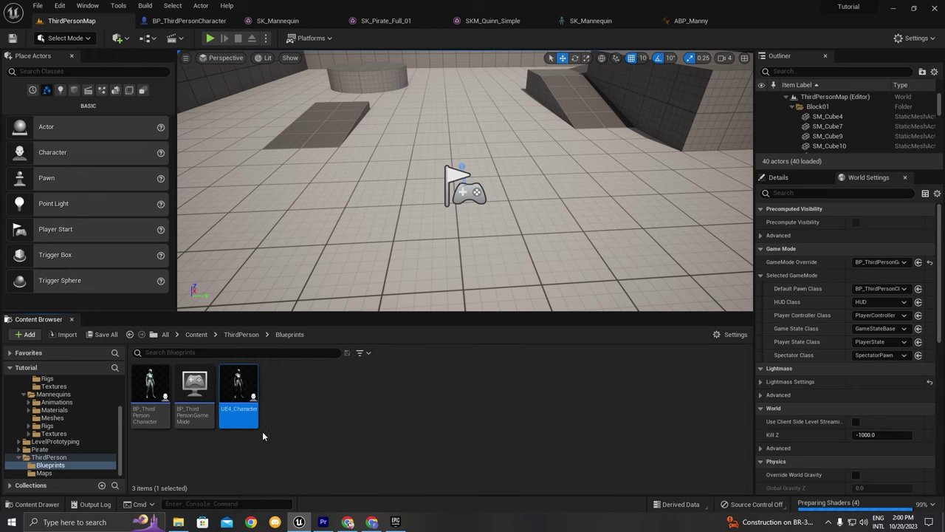
Step: Open the UE4_Character blueprint and examine the input nodes in its Event Graph, including InputAxis Turn Right / Left Gamepad
{"action": "double_click", "coordinate": [250, 411]}
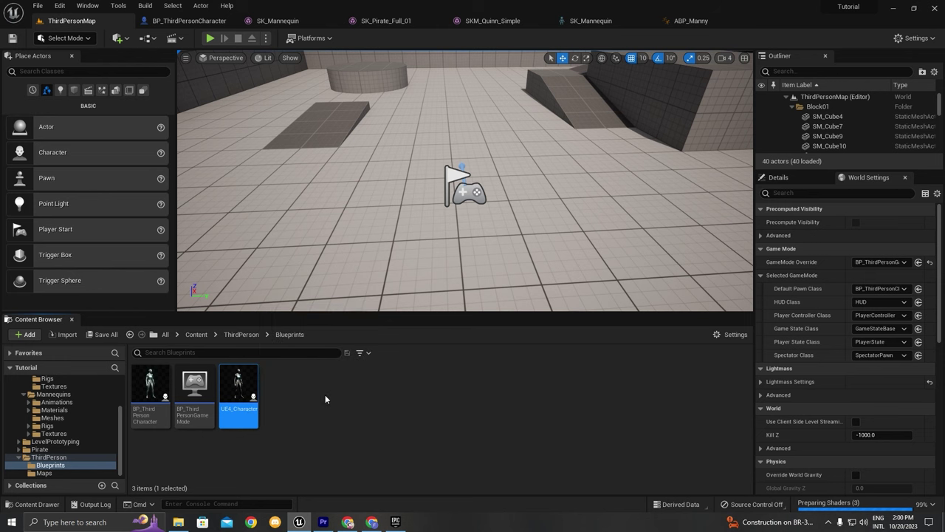
{"action": "scroll", "coordinate": [374, 164], "scroll_direction": "down", "scroll_amount": 3}
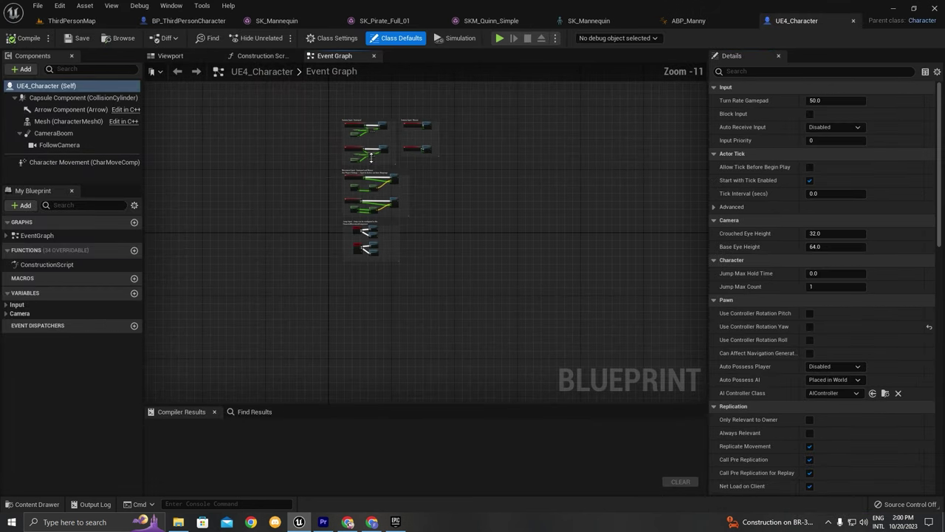
{"action": "scroll", "coordinate": [366, 135], "scroll_direction": "up", "scroll_amount": 6}
{"action": "scroll", "coordinate": [250, 107], "scroll_direction": "down", "scroll_amount": 4}
{"action": "left_click_drag", "start_coordinate": [239, 101], "coordinate": [522, 289]}
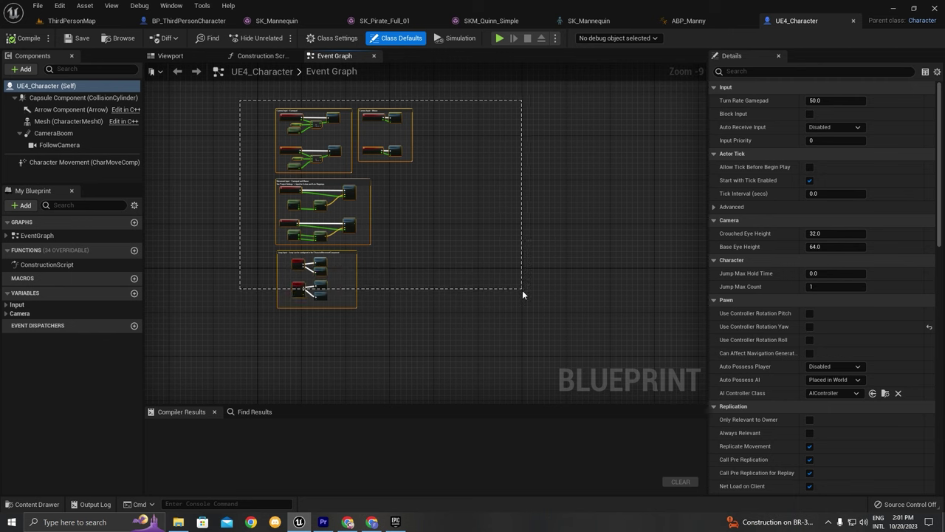
{"action": "left_click_drag", "start_coordinate": [462, 344], "coordinate": [462, 344]}
{"action": "scroll", "coordinate": [301, 112], "scroll_direction": "up", "scroll_amount": 10}
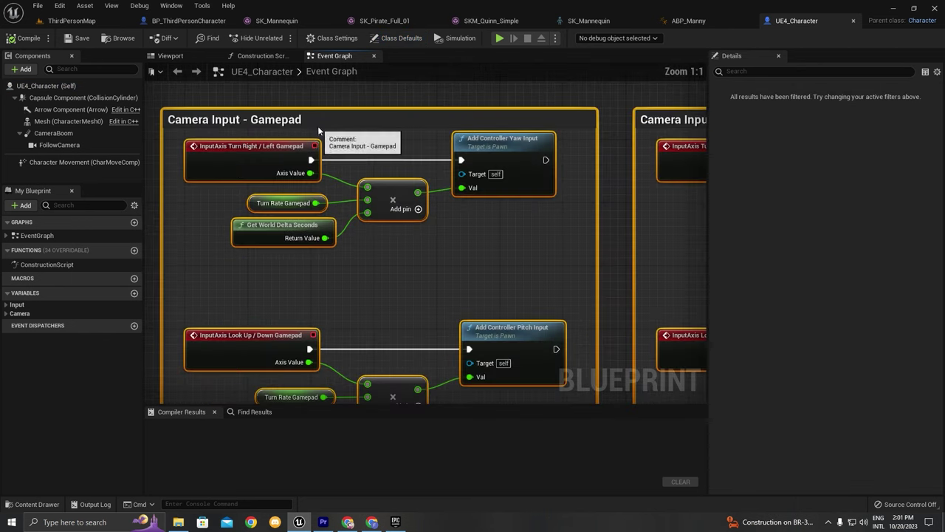
{"action": "left_click", "coordinate": [231, 160]}
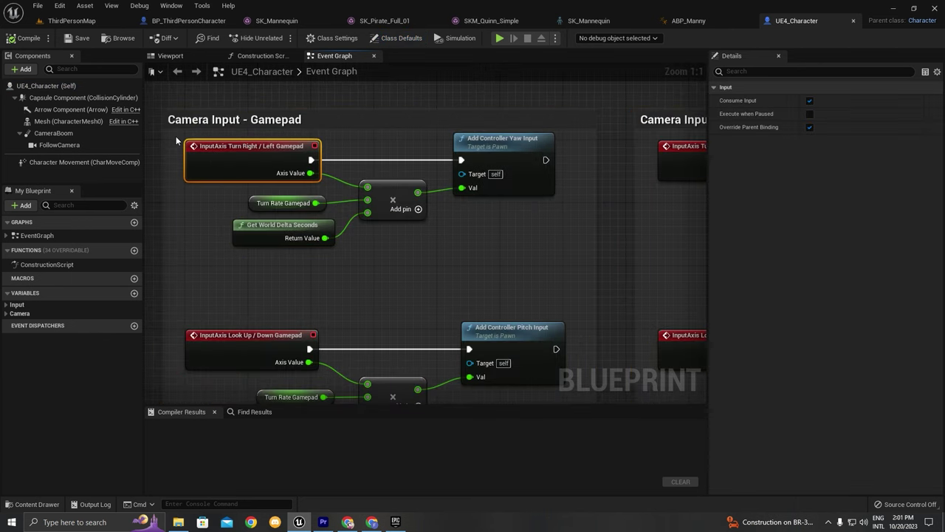
Step: Return to the level editor, open the Project Settings on the Engine - Input page, and maximize the window
{"action": "left_click", "coordinate": [40, 21]}
{"action": "left_click", "coordinate": [60, 5]}
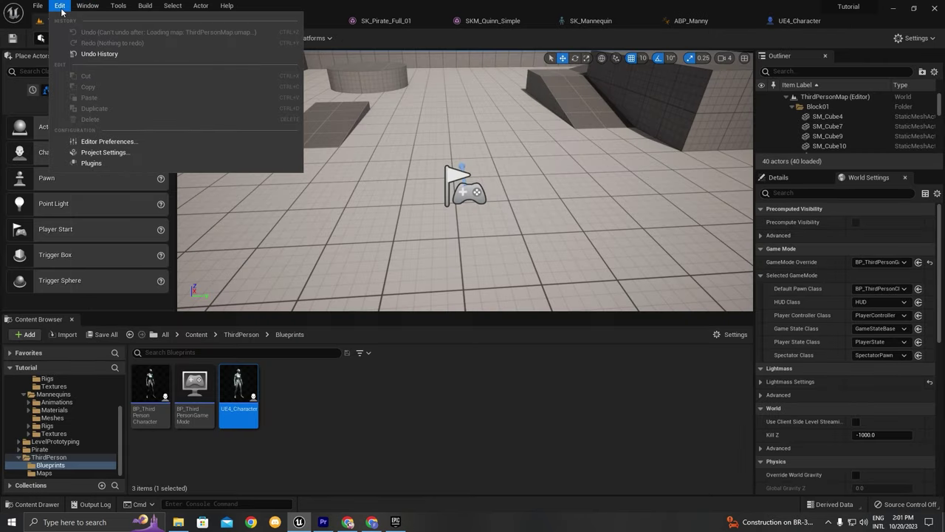
{"action": "left_click", "coordinate": [86, 151]}
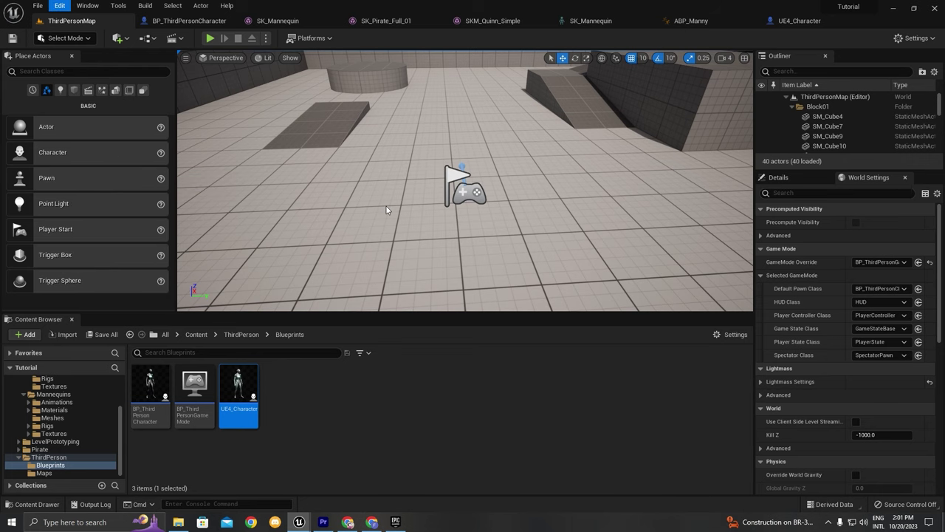
{"action": "scroll", "coordinate": [213, 352], "scroll_direction": "down", "scroll_amount": 2}
{"action": "scroll", "coordinate": [214, 352], "scroll_direction": "down", "scroll_amount": 6}
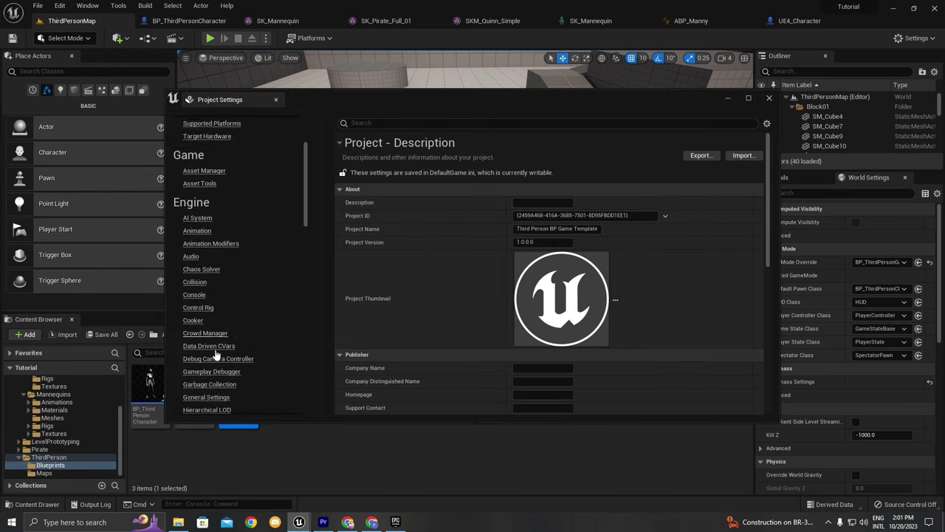
{"action": "left_click", "coordinate": [189, 265]}
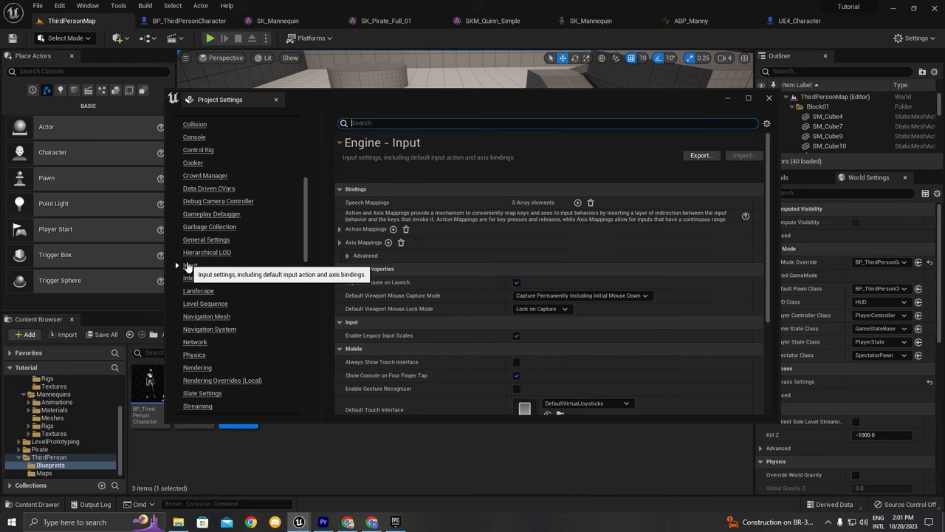
{"action": "double_click", "coordinate": [414, 99]}
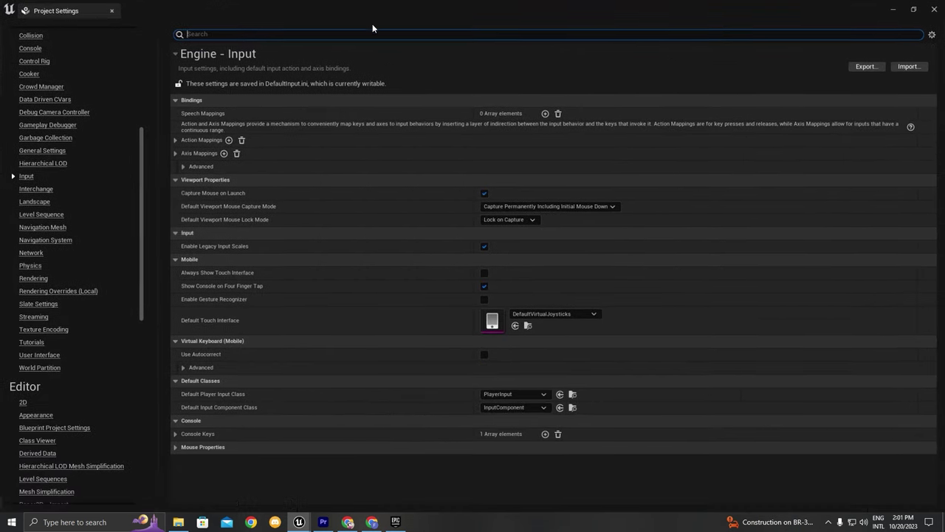
Step: Expand the Action Mappings and Axis Mappings and check the key bindings of the Jump action
{"action": "left_click", "coordinate": [174, 139]}
{"action": "left_click", "coordinate": [175, 166]}
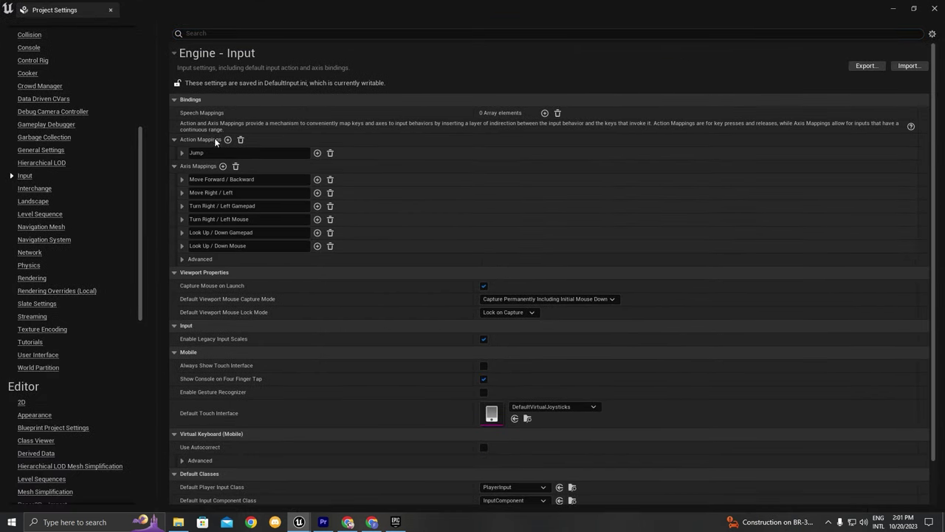
{"action": "left_click", "coordinate": [181, 153]}
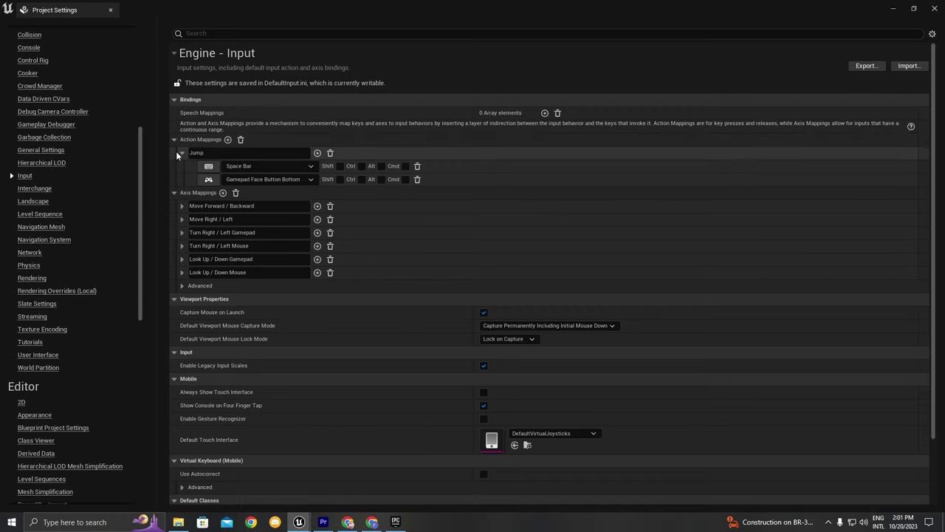
{"action": "left_click", "coordinate": [182, 153]}
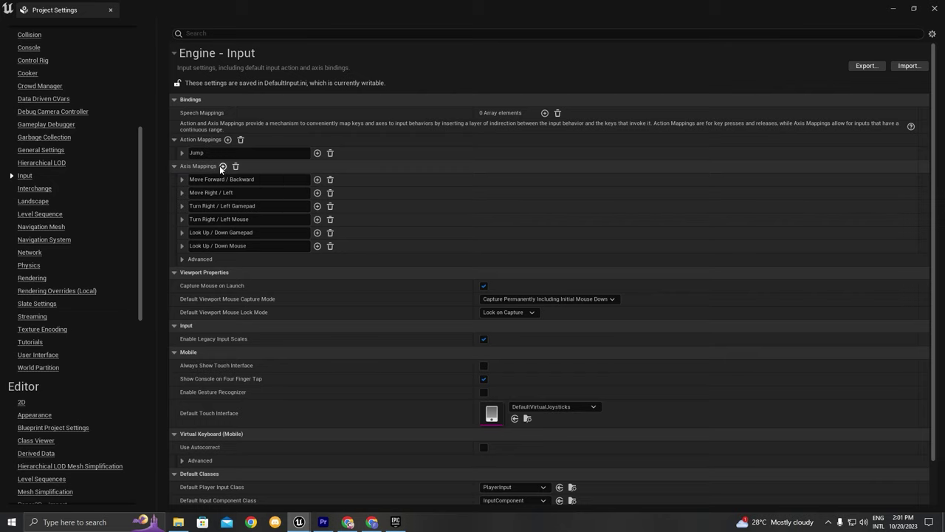
Step: Inspect the bindings of the Look Up / Down, Turn Right / Left Mouse, Move Right / Left and Move Forward / Backward axis mappings
{"action": "left_click", "coordinate": [181, 244]}
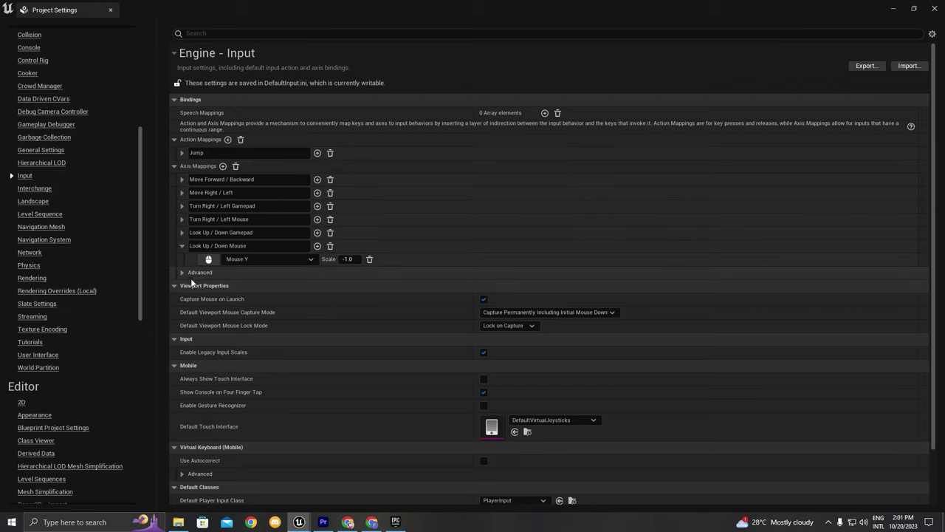
{"action": "left_click", "coordinate": [181, 231]}
{"action": "left_click", "coordinate": [181, 219]}
{"action": "left_click", "coordinate": [181, 192]}
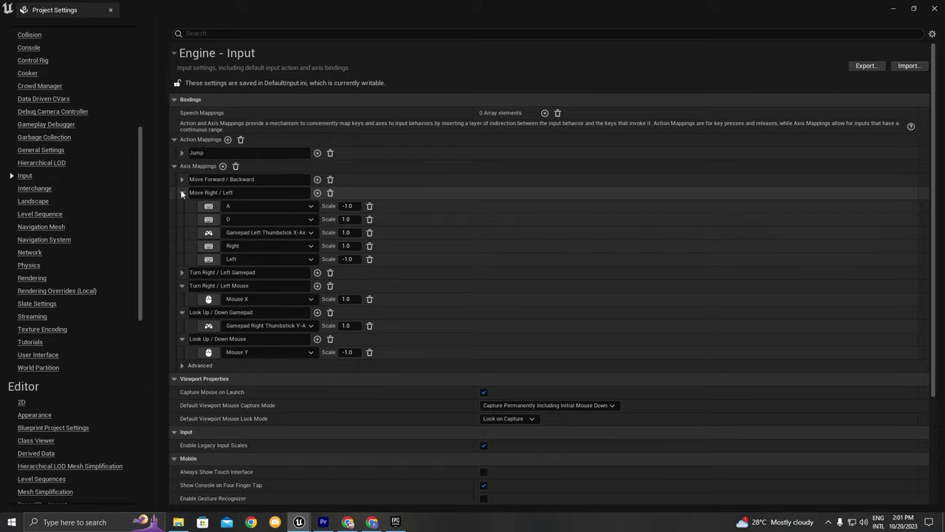
{"action": "left_click", "coordinate": [181, 180]}
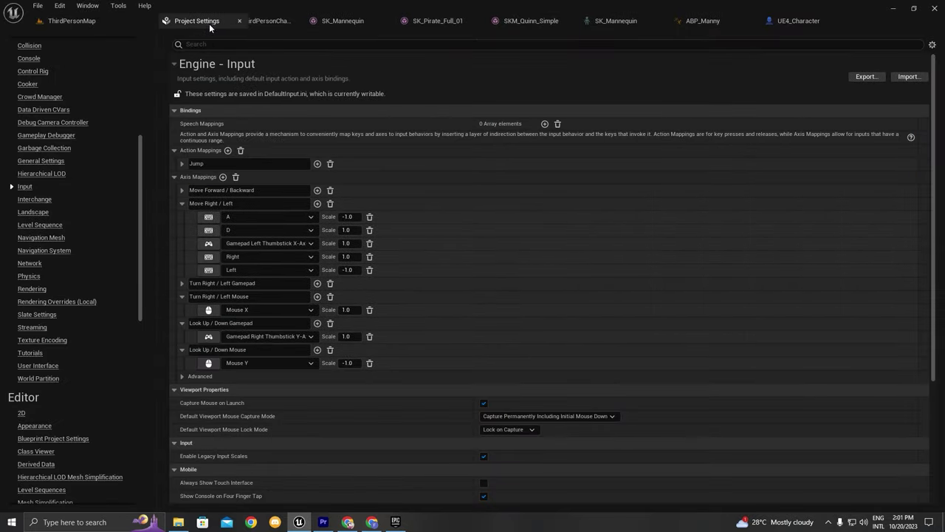
Step: Reorder the open editors so Project Settings sits just before ABP_Manny, and compare it with the UE4_Character blueprint
{"action": "left_click_drag", "start_coordinate": [229, 27], "coordinate": [657, 27]}
{"action": "left_click", "coordinate": [877, 20]}
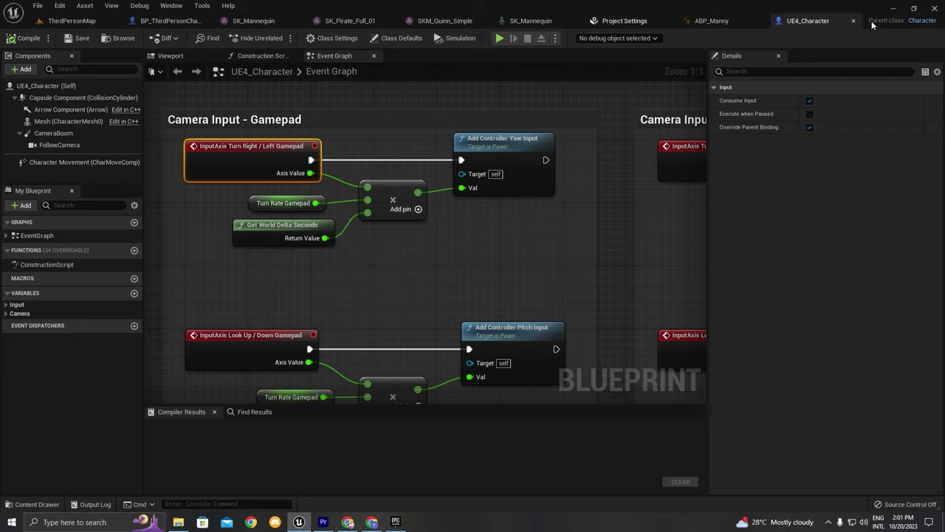
{"action": "left_click", "coordinate": [627, 21]}
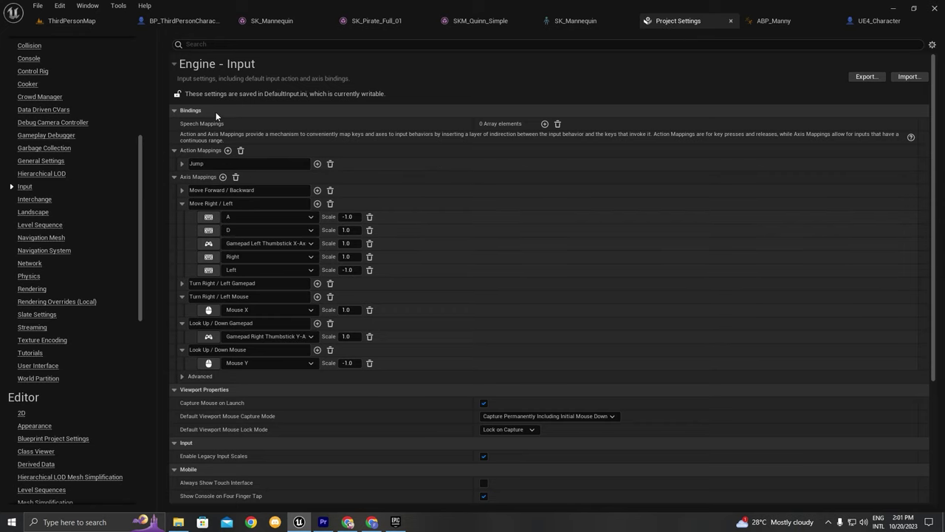
Step: Examine the gamepad and mouse camera input nodes in the UE4_Character Event Graph
{"action": "left_click", "coordinate": [878, 25]}
{"action": "left_click", "coordinate": [187, 184]}
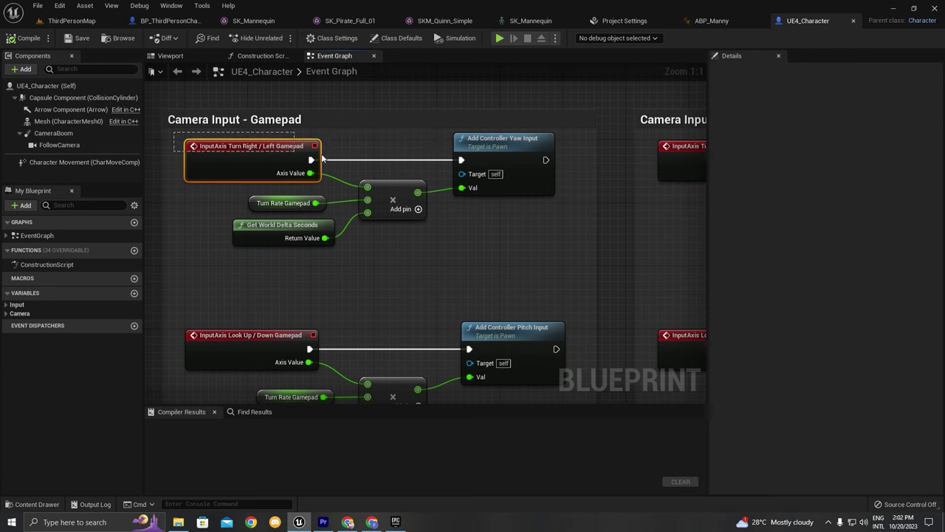
{"action": "left_click_drag", "start_coordinate": [321, 158], "coordinate": [317, 161]}
{"action": "scroll", "coordinate": [324, 177], "scroll_direction": "down", "scroll_amount": 7}
{"action": "left_click_drag", "start_coordinate": [247, 139], "coordinate": [495, 254]}
{"action": "scroll", "coordinate": [429, 209], "scroll_direction": "up", "scroll_amount": 5}
{"action": "scroll", "coordinate": [429, 209], "scroll_direction": "up", "scroll_amount": 2}
{"action": "left_click_drag", "start_coordinate": [377, 180], "coordinate": [508, 214]}
{"action": "scroll", "coordinate": [526, 240], "scroll_direction": "down", "scroll_amount": 4}
{"action": "scroll", "coordinate": [384, 205], "scroll_direction": "up", "scroll_amount": 2}
{"action": "scroll", "coordinate": [313, 221], "scroll_direction": "down", "scroll_amount": 2}
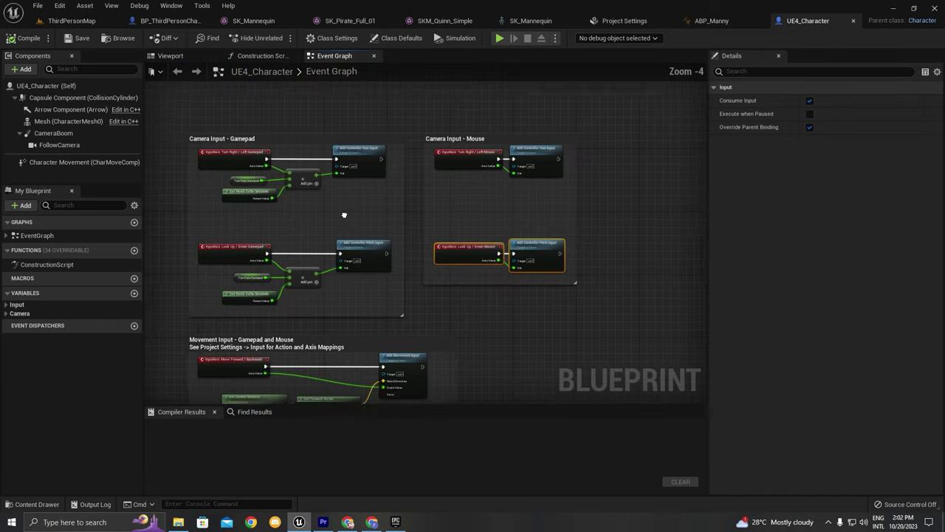
Step: Examine the movement and jump input node groups in the UE4_Character Event Graph
{"action": "right_click_drag", "start_coordinate": [240, 214], "coordinate": [381, 173]}
{"action": "scroll", "coordinate": [380, 173], "scroll_direction": "up", "scroll_amount": 2}
{"action": "scroll", "coordinate": [316, 167], "scroll_direction": "down", "scroll_amount": 6}
{"action": "left_click_drag", "start_coordinate": [238, 134], "coordinate": [509, 303]}
{"action": "scroll", "coordinate": [492, 322], "scroll_direction": "down", "scroll_amount": 2}
{"action": "scroll", "coordinate": [377, 199], "scroll_direction": "up", "scroll_amount": 8}
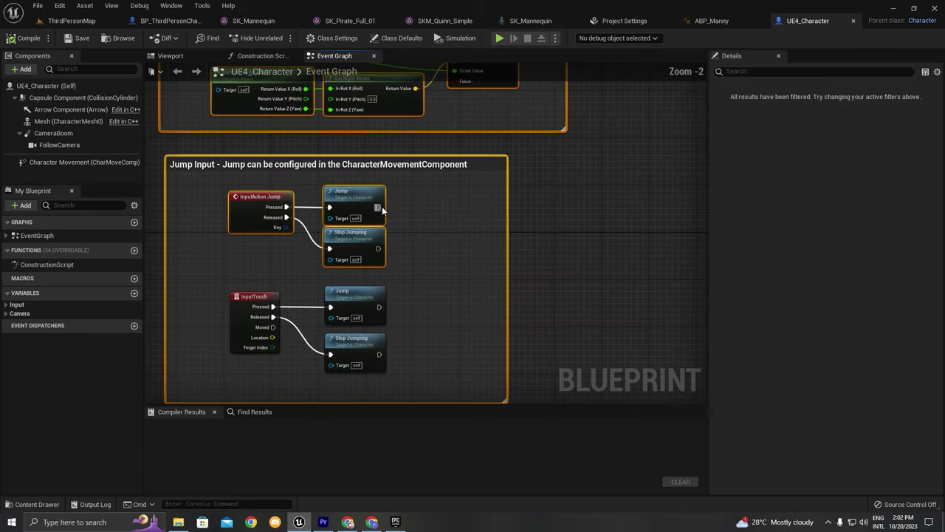
{"action": "scroll", "coordinate": [429, 311], "scroll_direction": "down", "scroll_amount": 8}
Step: Show the UE4_Character model in its viewport and set the Mesh component's Anim Class to None
{"action": "left_click", "coordinate": [167, 58]}
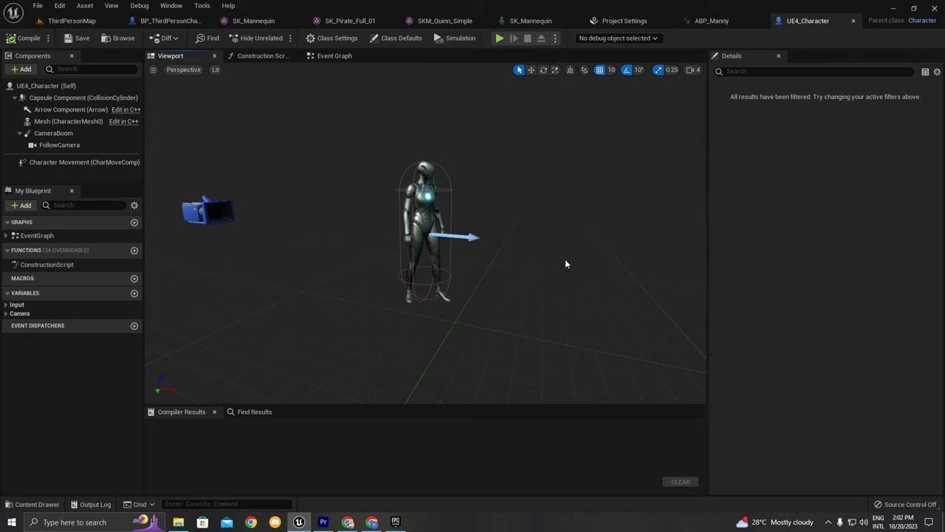
{"action": "mouse_move", "coordinate": [565, 263]}
{"action": "right_mouse_down"}
{"action": "mouse_move", "coordinate": [463, 263]}
{"action": "mouse_move", "coordinate": [610, 264]}
{"action": "mouse_move", "coordinate": [558, 264]}
{"action": "right_mouse_up"}
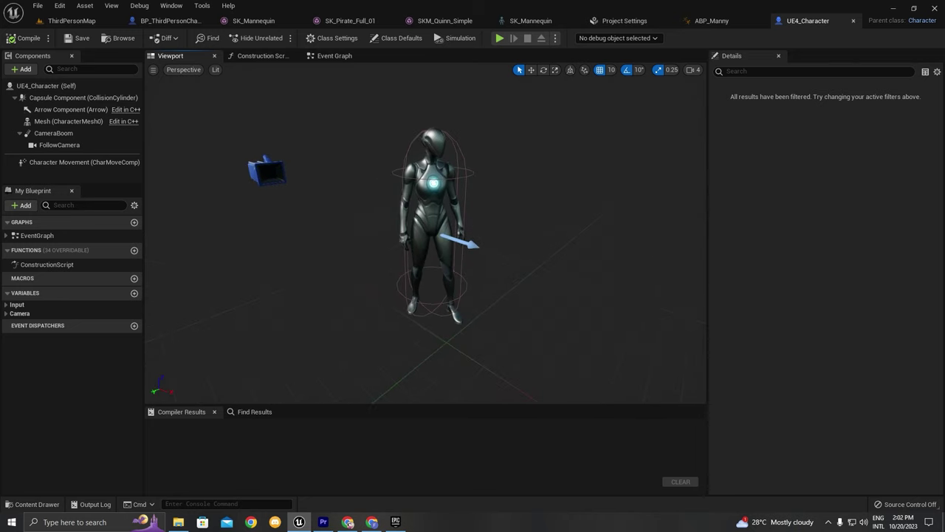
{"action": "left_click_drag", "start_coordinate": [502, 259], "coordinate": [517, 258]}
{"action": "left_click", "coordinate": [58, 123]}
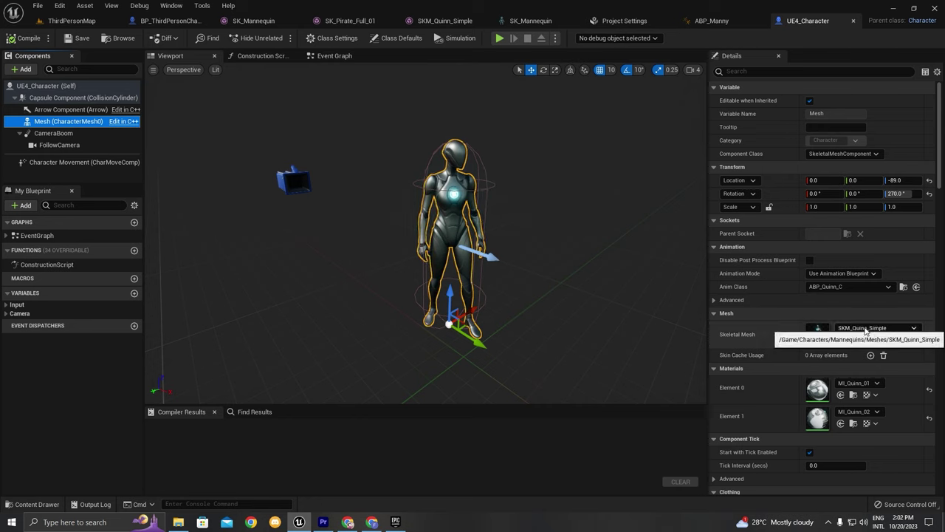
{"action": "left_click", "coordinate": [833, 290]}
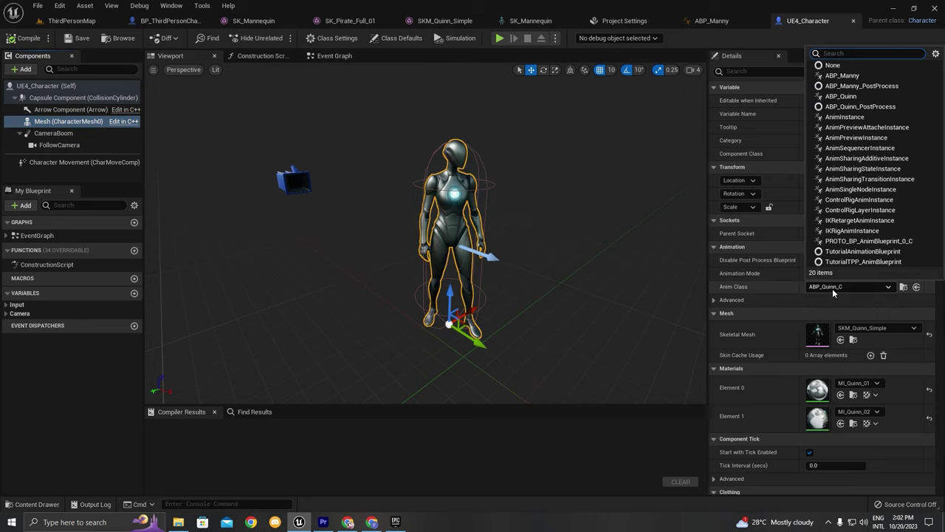
{"action": "left_click", "coordinate": [831, 293]}
{"action": "left_click", "coordinate": [827, 294]}
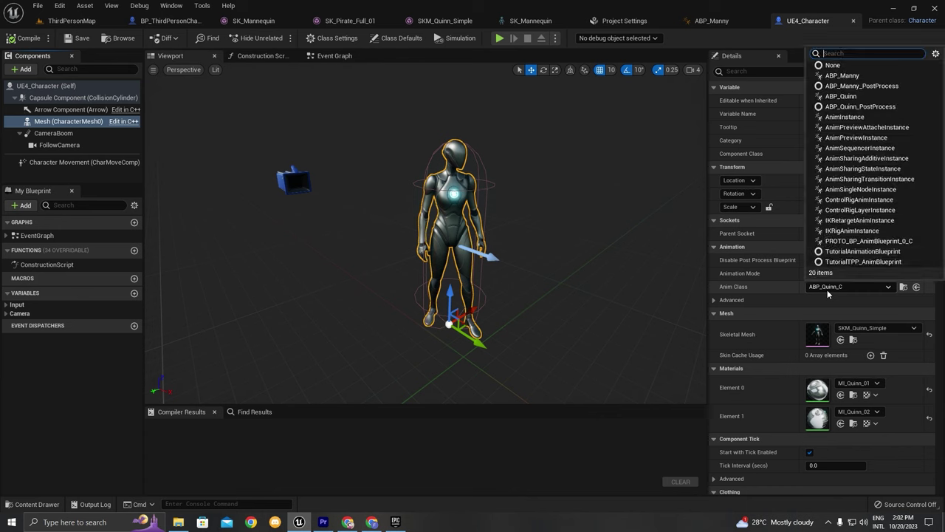
{"action": "left_click", "coordinate": [822, 66]}
Step: Look through the Skeletal Mesh choices for the Mesh component and return to the ThirdPersonMap level
{"action": "left_click", "coordinate": [871, 329]}
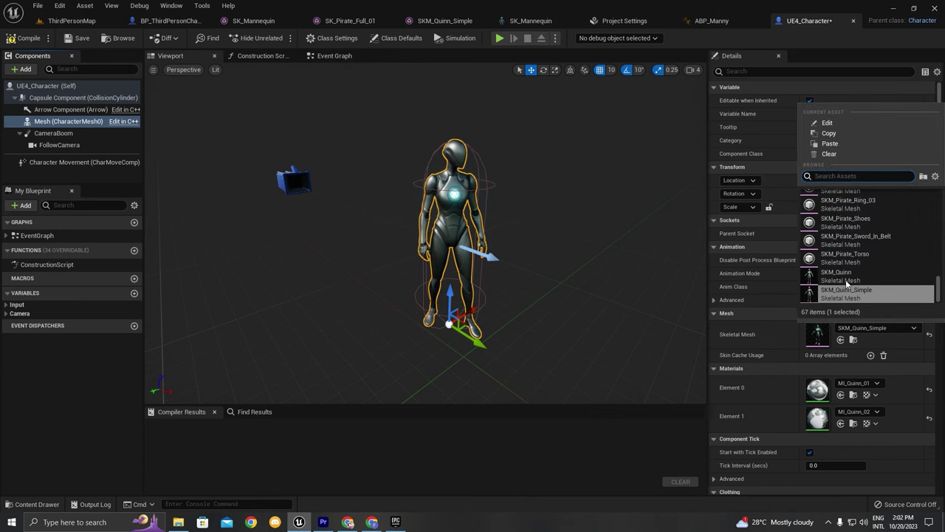
{"action": "scroll", "coordinate": [820, 292], "scroll_direction": "up", "scroll_amount": 3}
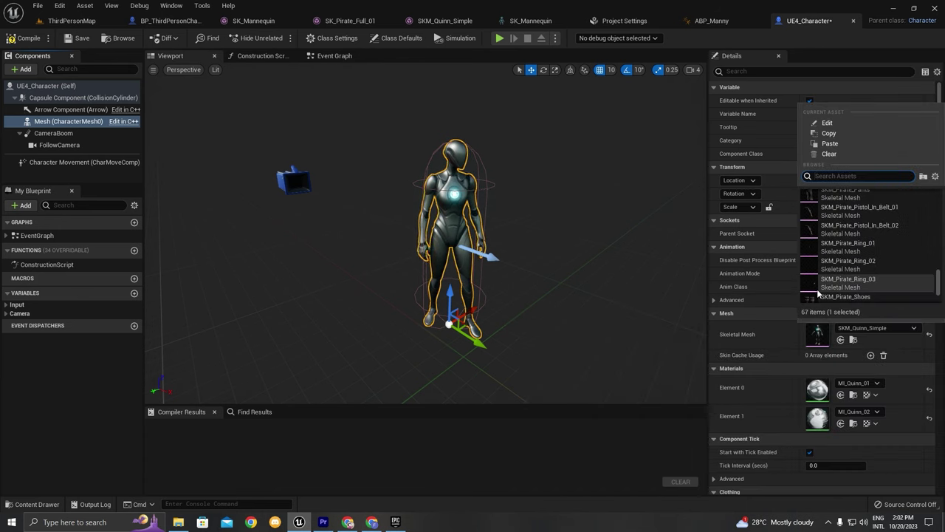
{"action": "left_click", "coordinate": [253, 20]}
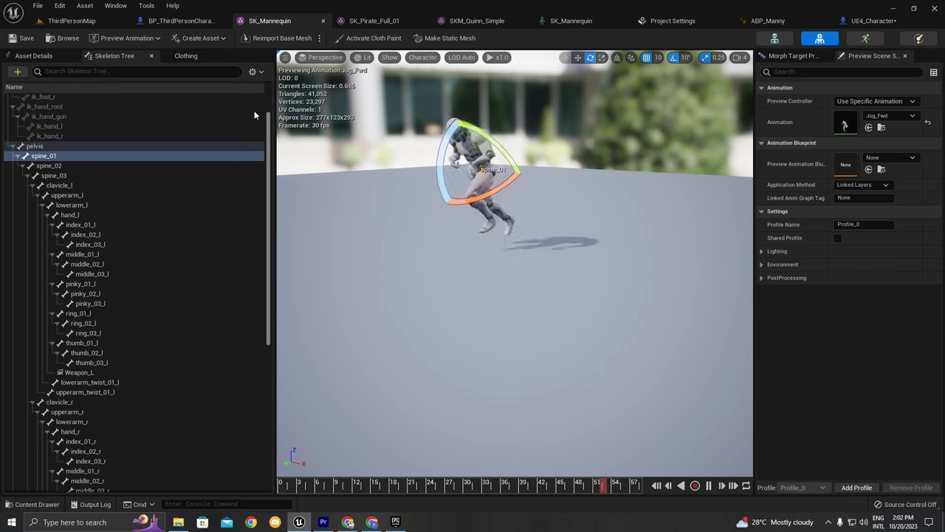
{"action": "left_click", "coordinate": [65, 23]}
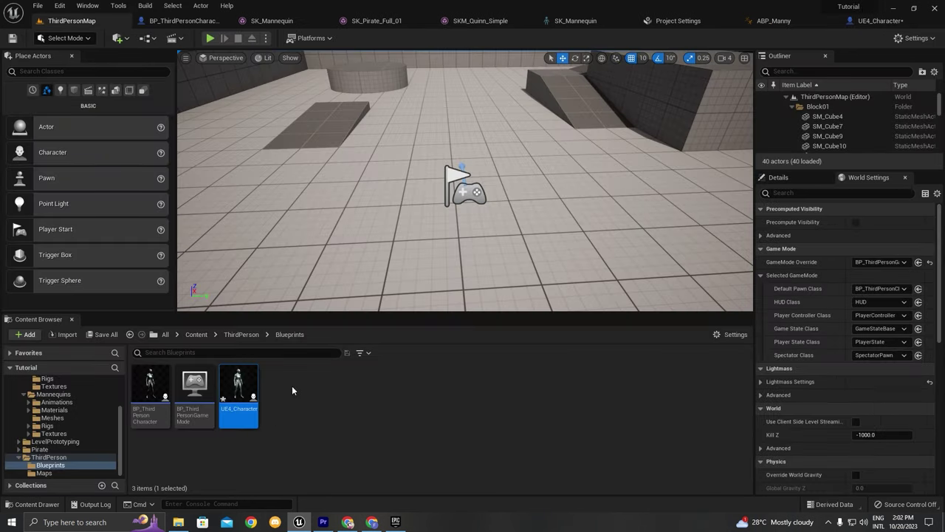
Step: Browse the project content to the Pirate/Mesh_UE4/Full folder
{"action": "left_click", "coordinate": [198, 334]}
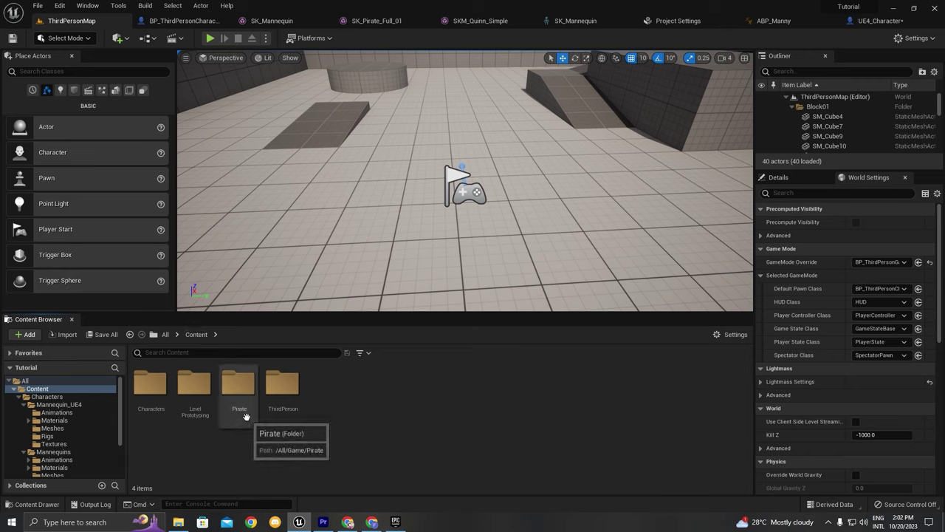
{"action": "double_click", "coordinate": [237, 383]}
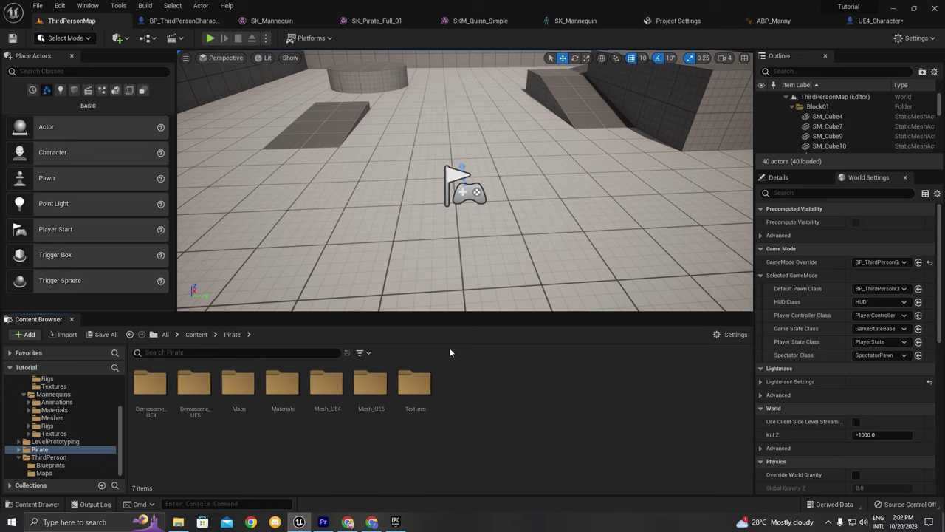
{"action": "double_click", "coordinate": [330, 405]}
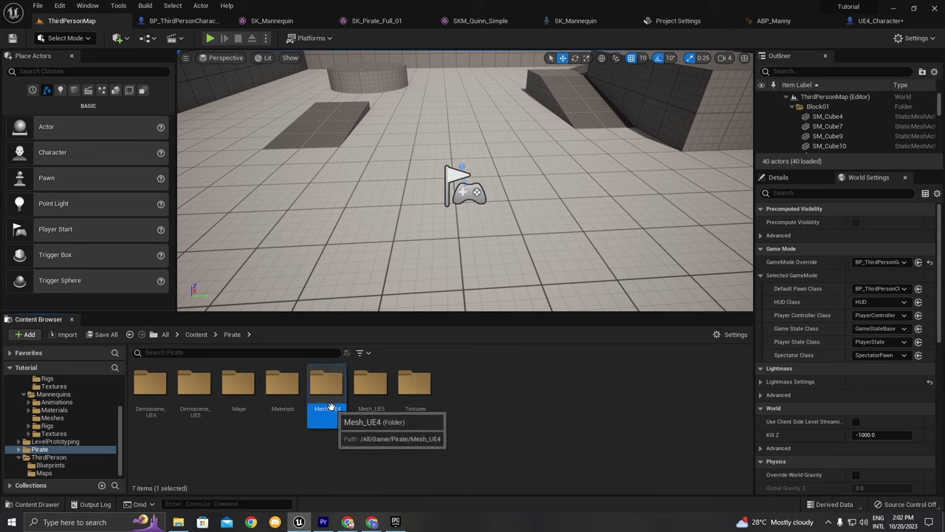
{"action": "key", "text": "alt+Left"}
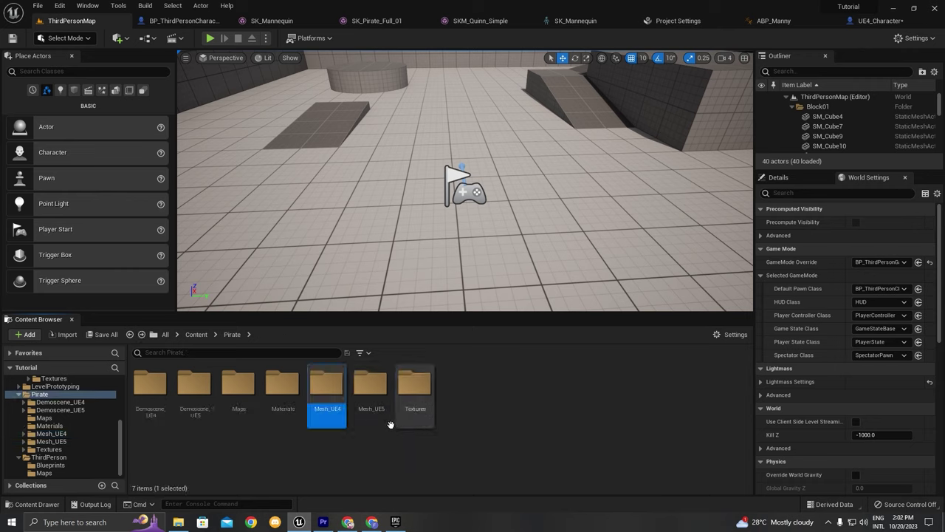
{"action": "double_click", "coordinate": [327, 387]}
{"action": "double_click", "coordinate": [150, 383]}
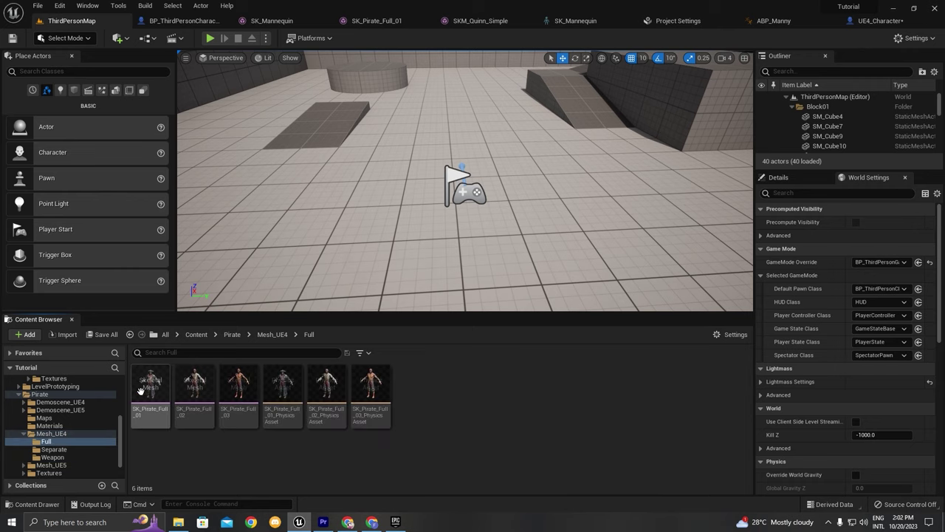
Step: Look through the individual pirate body and clothing assets in the Separate folder of Mesh_UE4, and return to Mesh_UE4
{"action": "key", "text": "alt+Left"}
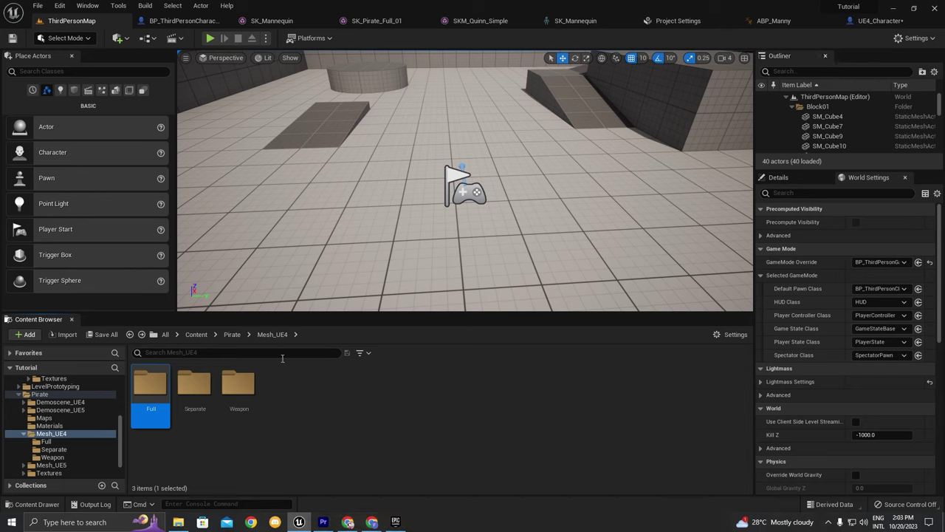
{"action": "left_click", "coordinate": [212, 397]}
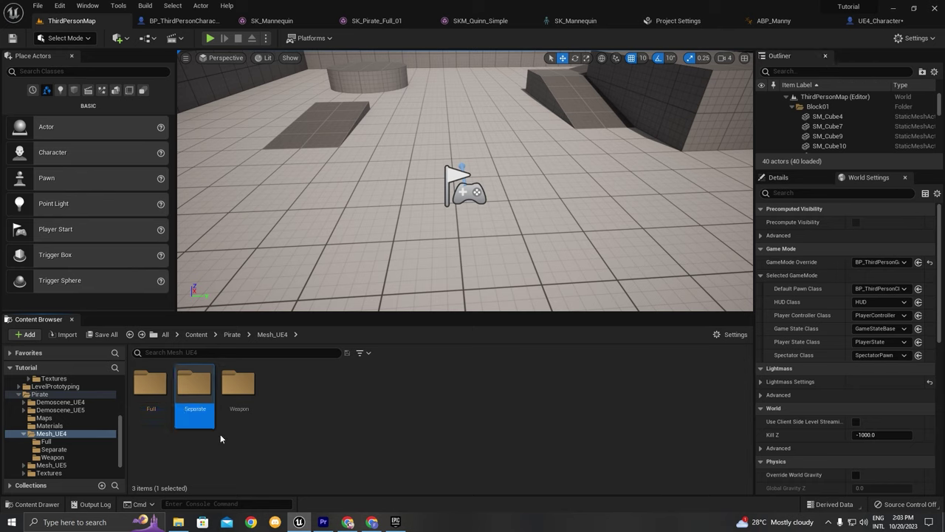
{"action": "double_click", "coordinate": [205, 393]}
{"action": "scroll", "coordinate": [290, 399], "scroll_direction": "down", "scroll_amount": 2}
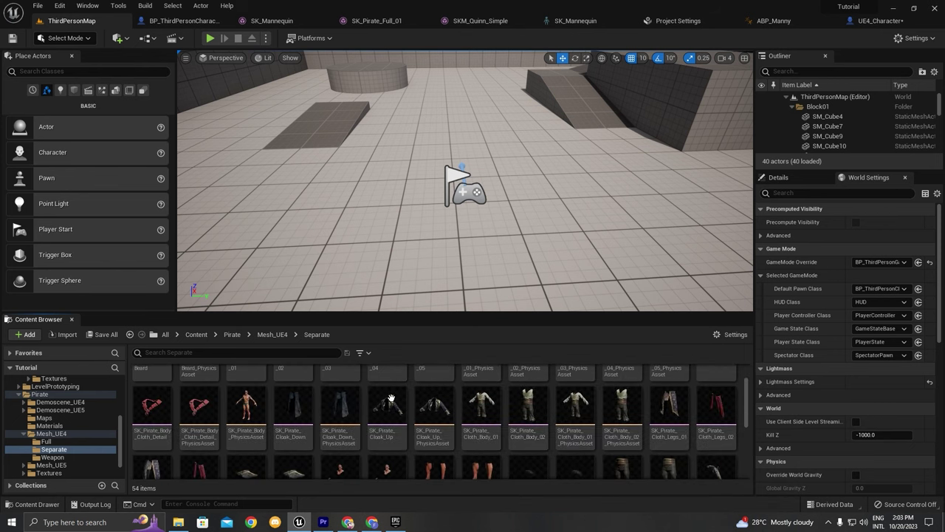
{"action": "scroll", "coordinate": [310, 403], "scroll_direction": "down", "scroll_amount": 4}
{"action": "scroll", "coordinate": [512, 405], "scroll_direction": "up", "scroll_amount": 2}
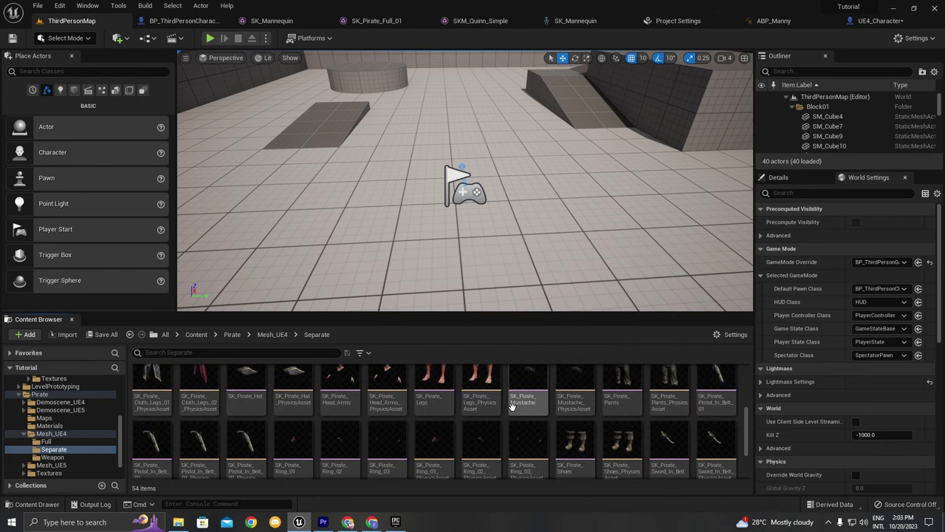
{"action": "scroll", "coordinate": [601, 427], "scroll_direction": "up", "scroll_amount": 2}
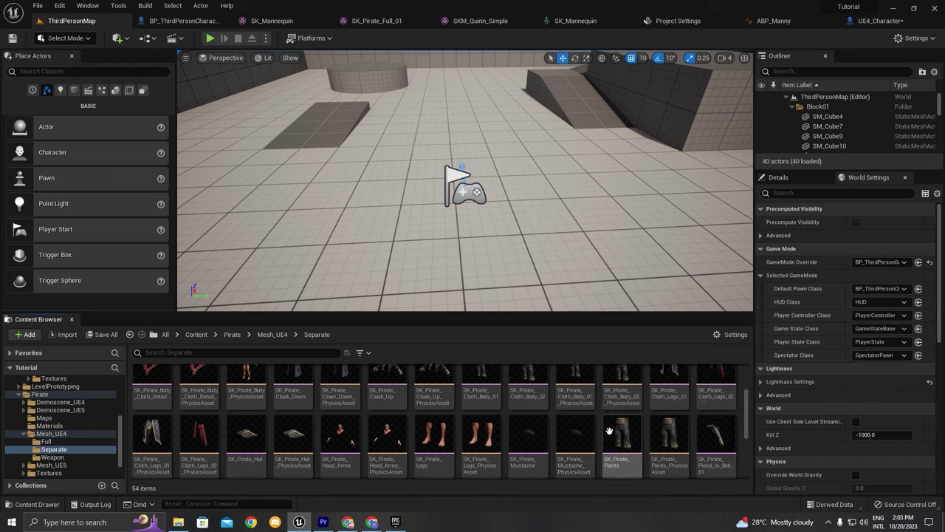
{"action": "scroll", "coordinate": [607, 430], "scroll_direction": "up", "scroll_amount": 2}
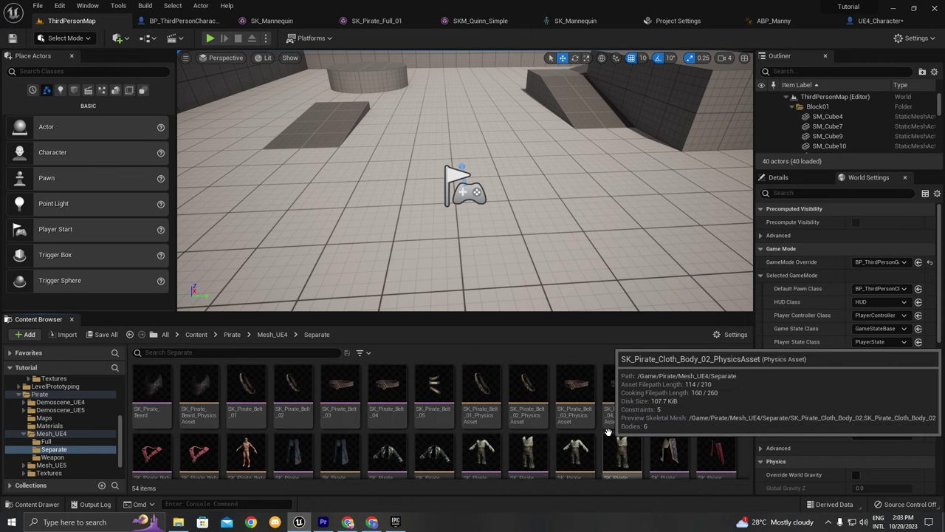
{"action": "scroll", "coordinate": [290, 422], "scroll_direction": "down", "scroll_amount": 4}
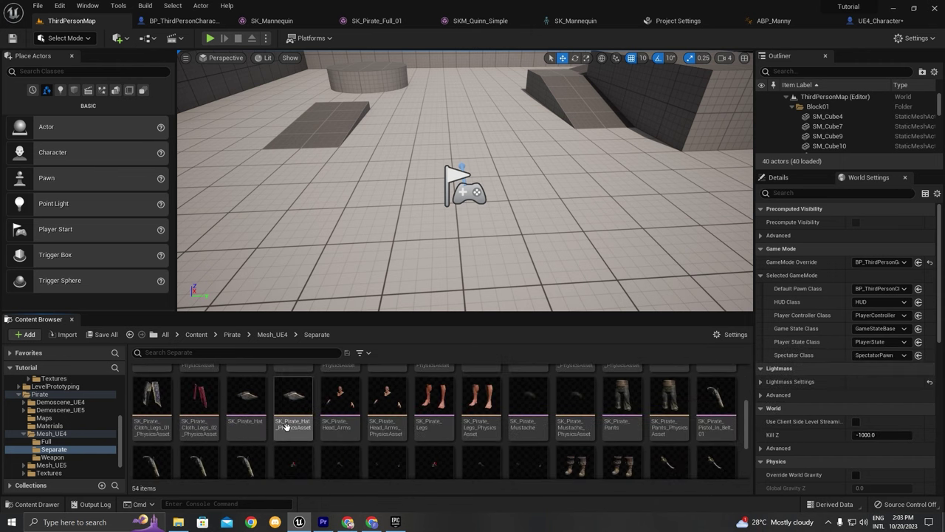
{"action": "scroll", "coordinate": [291, 422], "scroll_direction": "up", "scroll_amount": 3}
{"action": "key", "text": "alt+Left"}
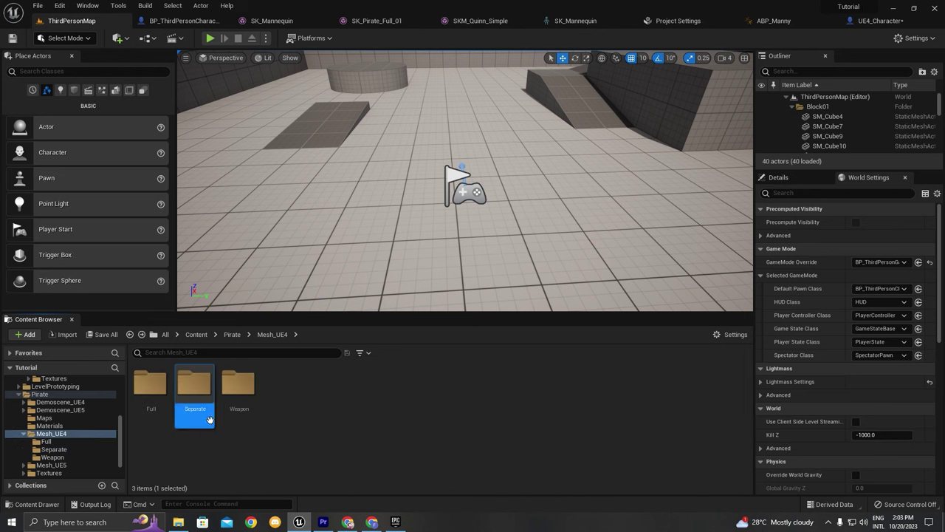
Step: Reopen the Separate folder and review its separate pirate parts, including SK_Pirate_Ring_01
{"action": "double_click", "coordinate": [194, 419]}
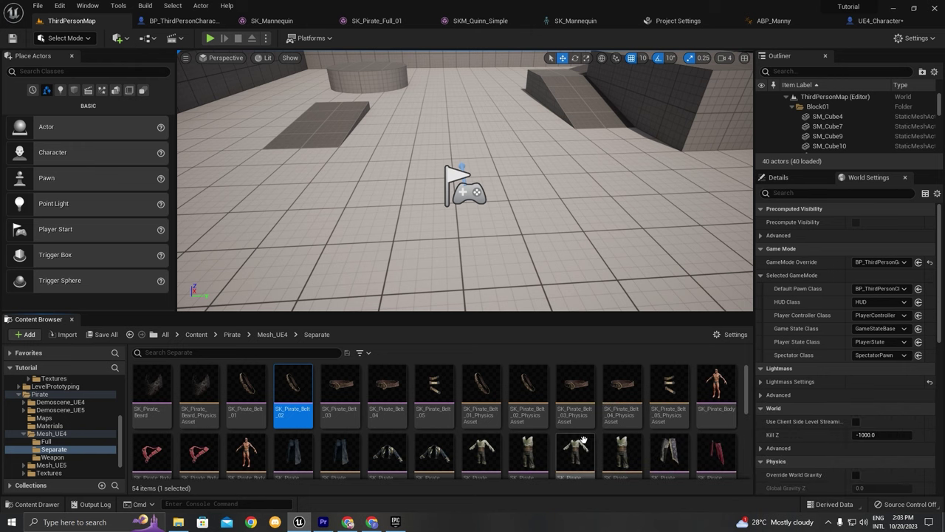
{"action": "scroll", "coordinate": [529, 431], "scroll_direction": "down", "scroll_amount": 3}
{"action": "scroll", "coordinate": [529, 431], "scroll_direction": "down", "scroll_amount": 2}
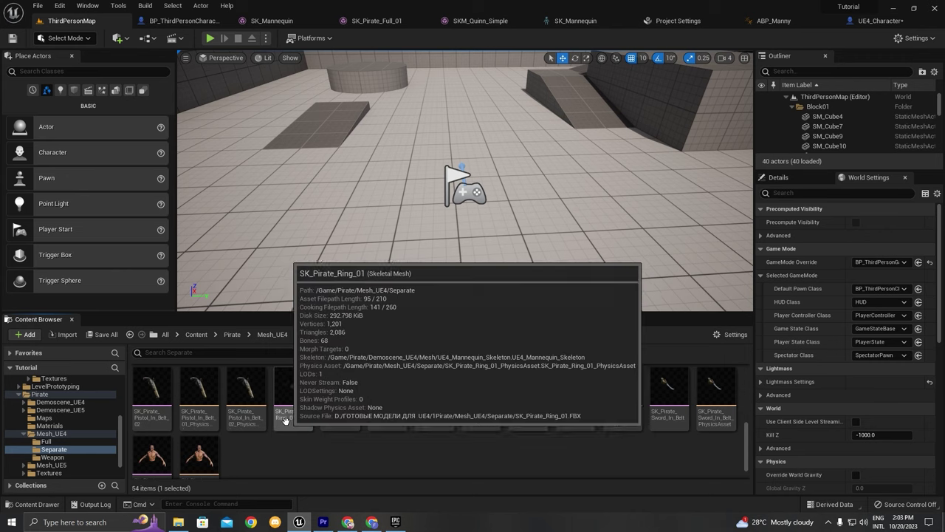
{"action": "scroll", "coordinate": [602, 408], "scroll_direction": "up", "scroll_amount": 2}
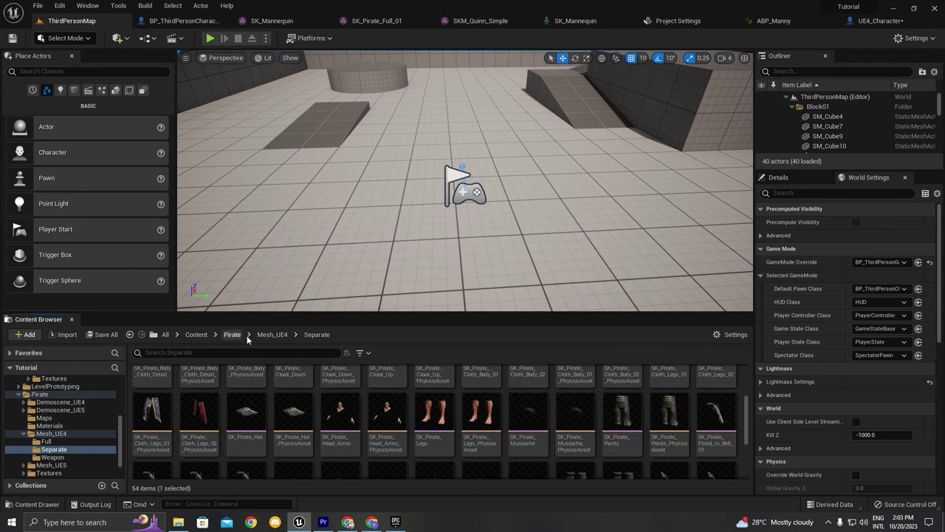
{"action": "scroll", "coordinate": [291, 410], "scroll_direction": "up", "scroll_amount": 3}
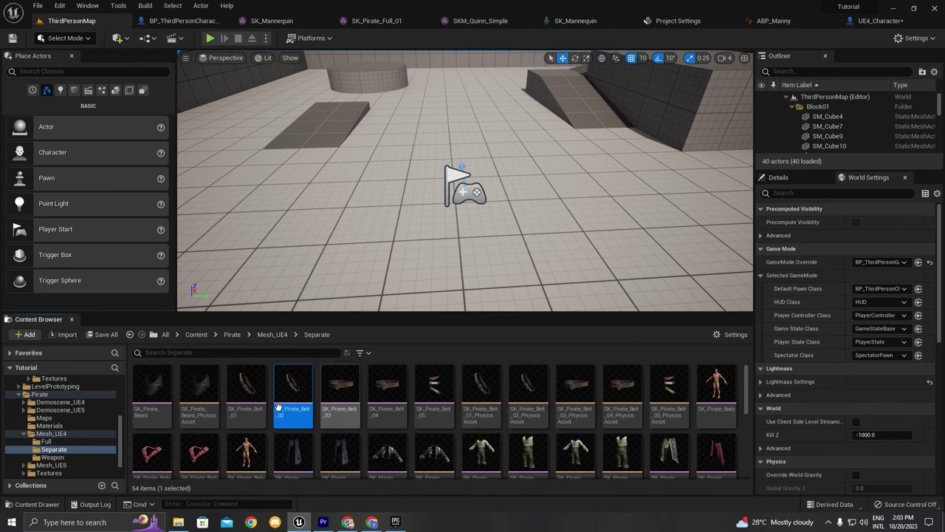
Step: Open the SK_Pirate_Full_01 skeletal mesh from the Mesh_UE4/Full folder and inspect the pirate's outfit up close
{"action": "left_click", "coordinate": [270, 333]}
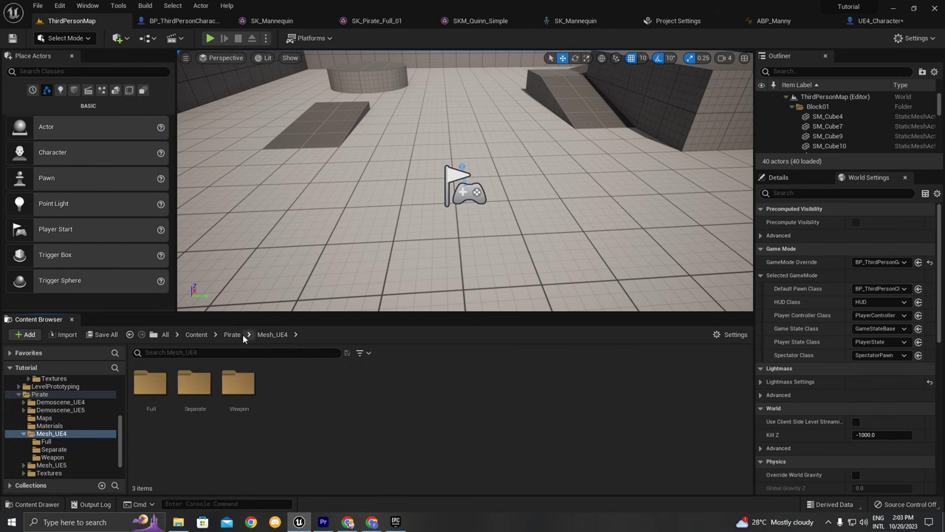
{"action": "double_click", "coordinate": [158, 398]}
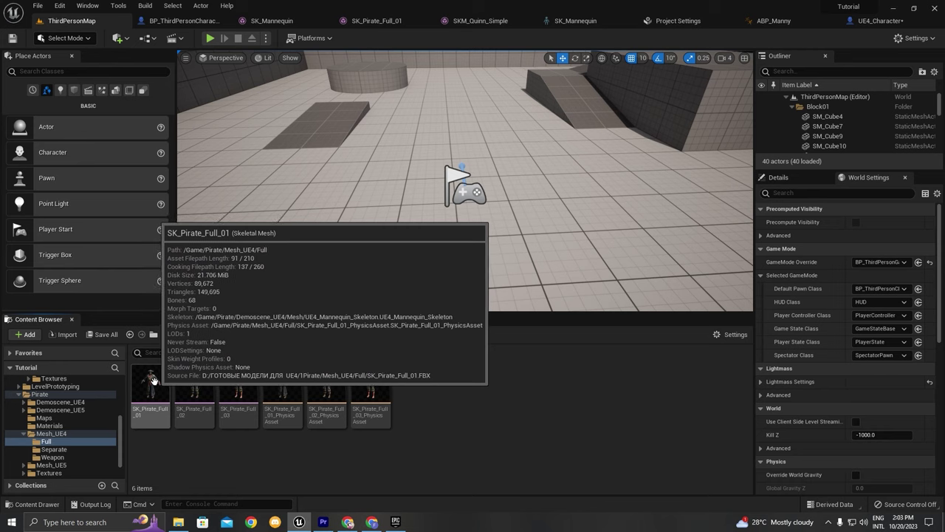
{"action": "double_click", "coordinate": [137, 406]}
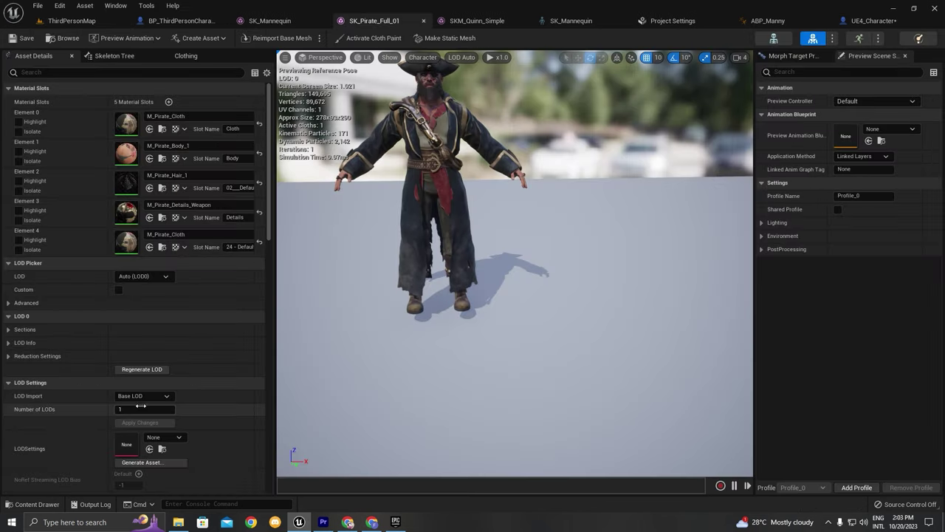
{"action": "left_click_drag", "start_coordinate": [515, 264], "coordinate": [723, 310], "text": "alt"}
{"action": "right_click_drag", "start_coordinate": [515, 264], "coordinate": [561, 206]}
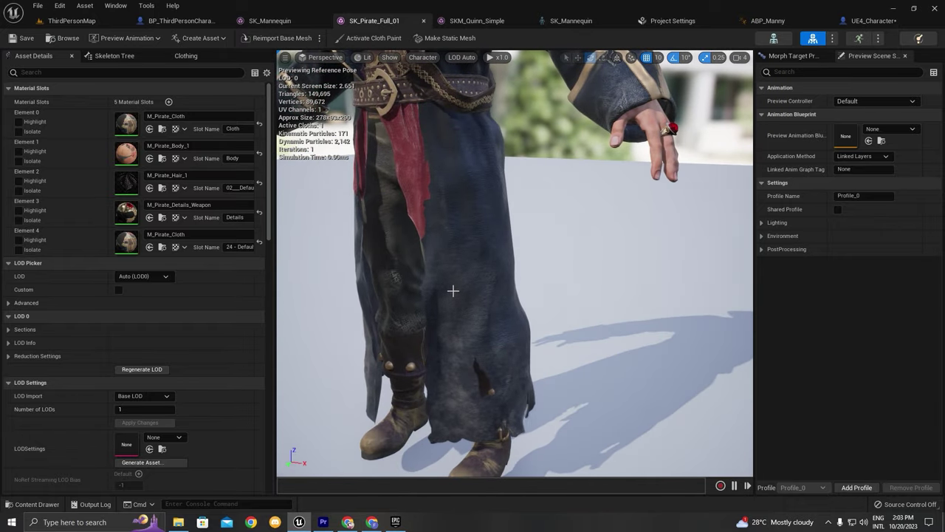
Step: Assign SK_Pirate_Full_01 as the skeletal mesh of the Mesh component in the UE4_Character blueprint
{"action": "key", "text": "f"}
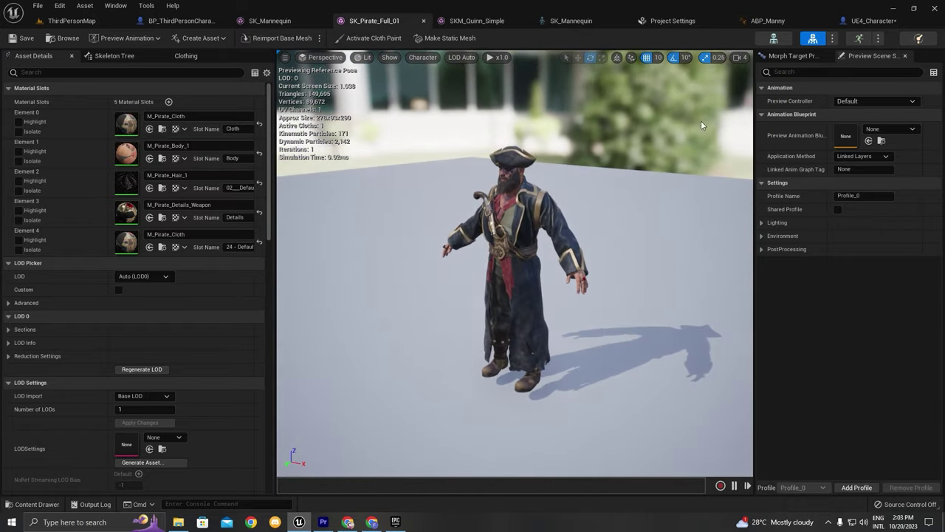
{"action": "left_click", "coordinate": [64, 37]}
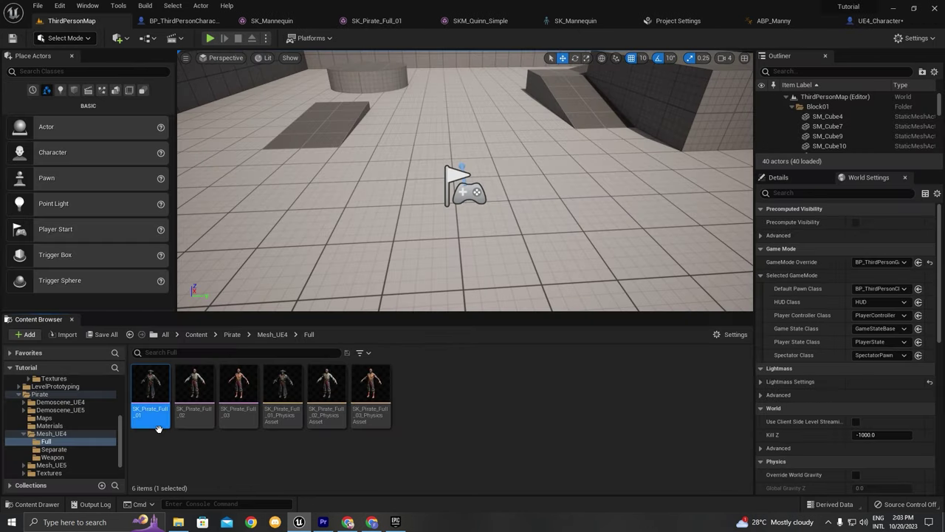
{"action": "left_click", "coordinate": [880, 20]}
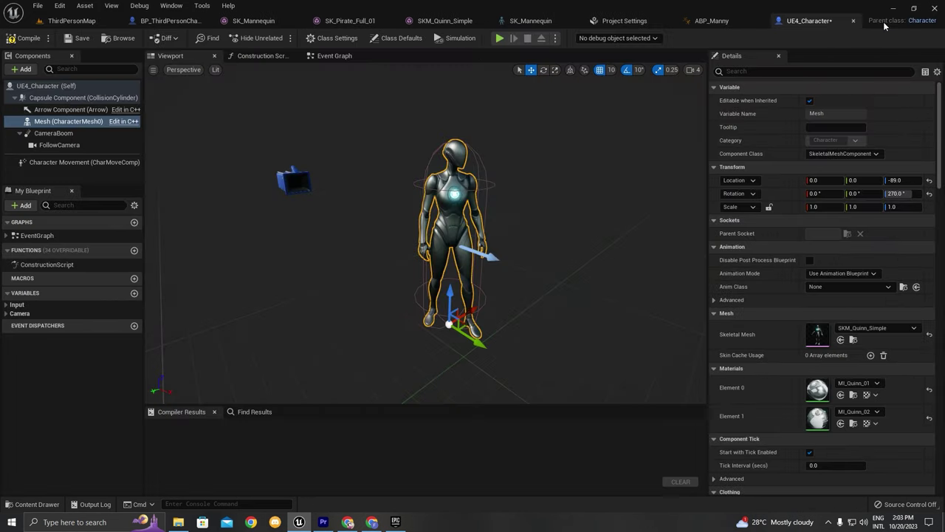
{"action": "left_click", "coordinate": [841, 339]}
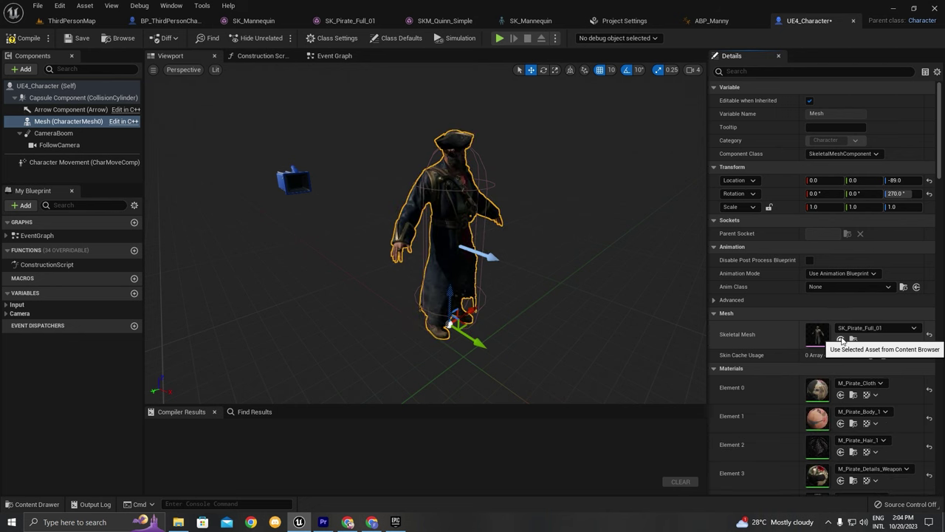
Step: Close the BP_ThirdPersonCharacter, SKM_Quinn_Simple and Project Settings editors
{"action": "left_click", "coordinate": [150, 28]}
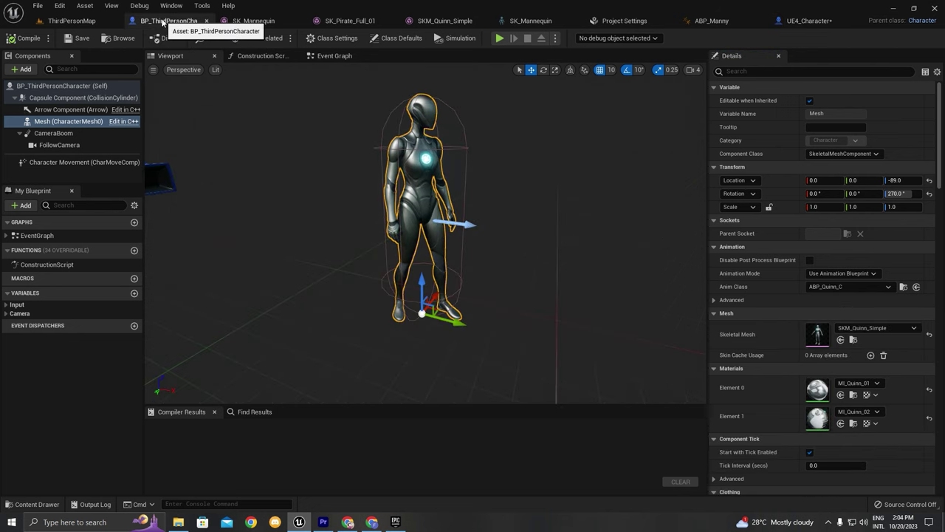
{"action": "middle_click", "coordinate": [164, 24]}
{"action": "left_click", "coordinate": [285, 22]}
{"action": "left_click", "coordinate": [369, 21]}
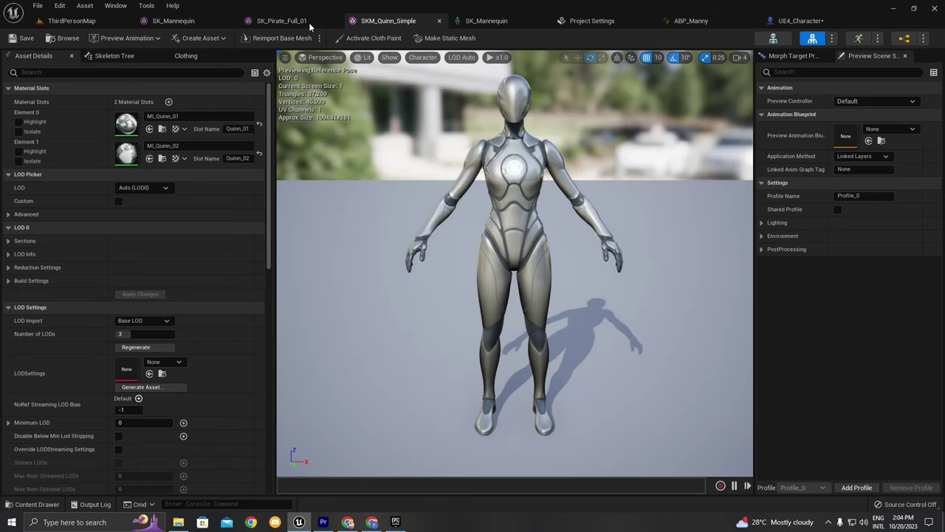
{"action": "middle_click", "coordinate": [378, 22]}
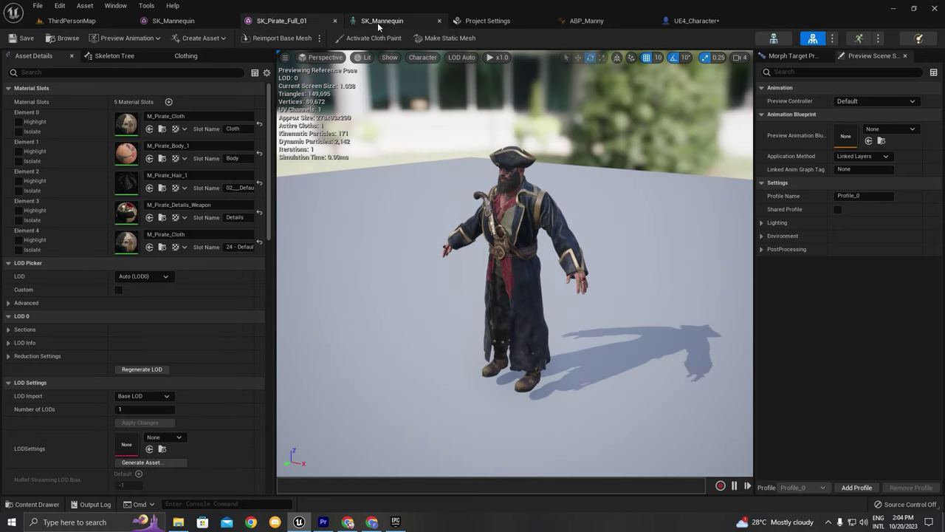
{"action": "left_click", "coordinate": [494, 23]}
{"action": "middle_click", "coordinate": [495, 22]}
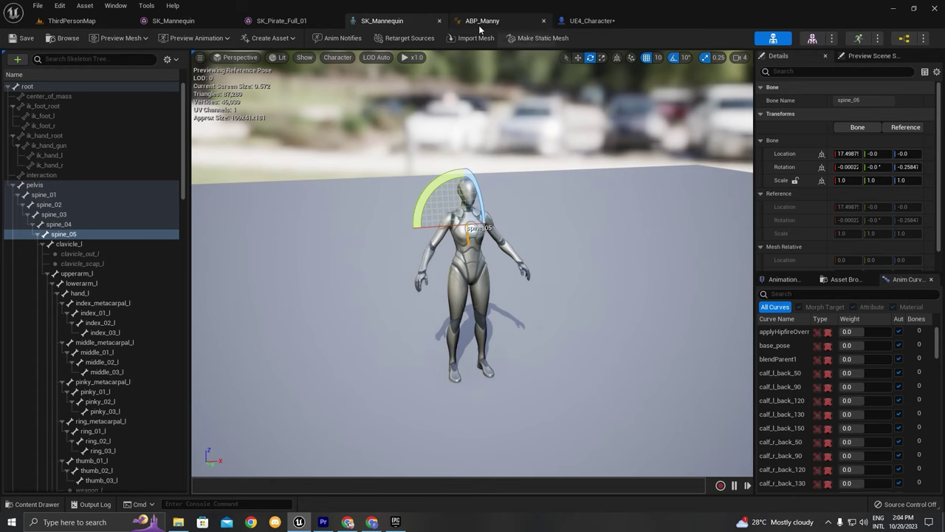
{"action": "left_click", "coordinate": [495, 22]}
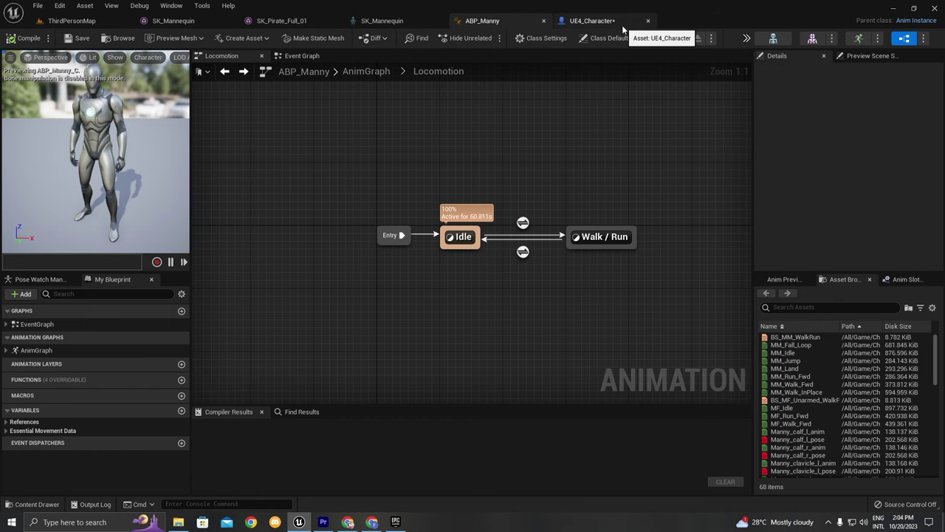
Step: Compile the UE4_Character blueprint and check the Anim Class choices for its pirate mesh
{"action": "left_click", "coordinate": [594, 20]}
{"action": "left_click", "coordinate": [27, 42]}
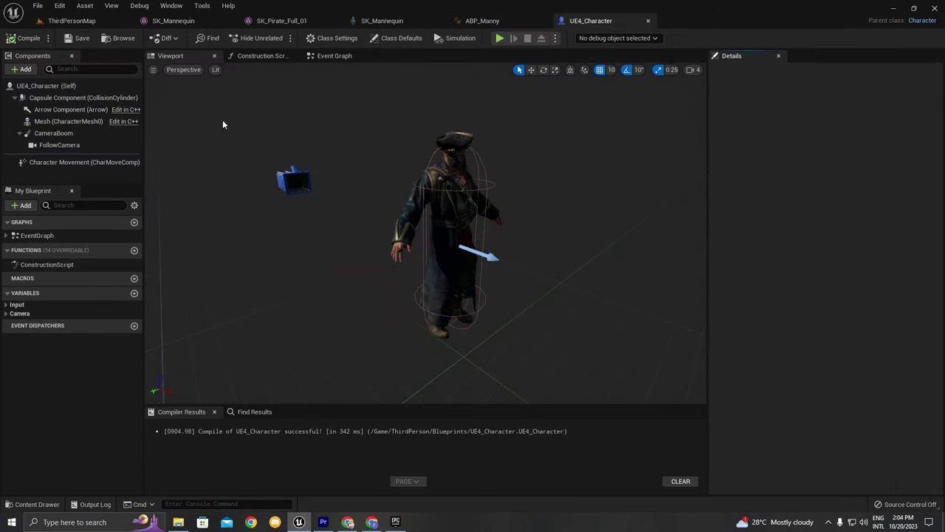
{"action": "left_click_drag", "start_coordinate": [222, 120], "coordinate": [155, 120], "text": "alt"}
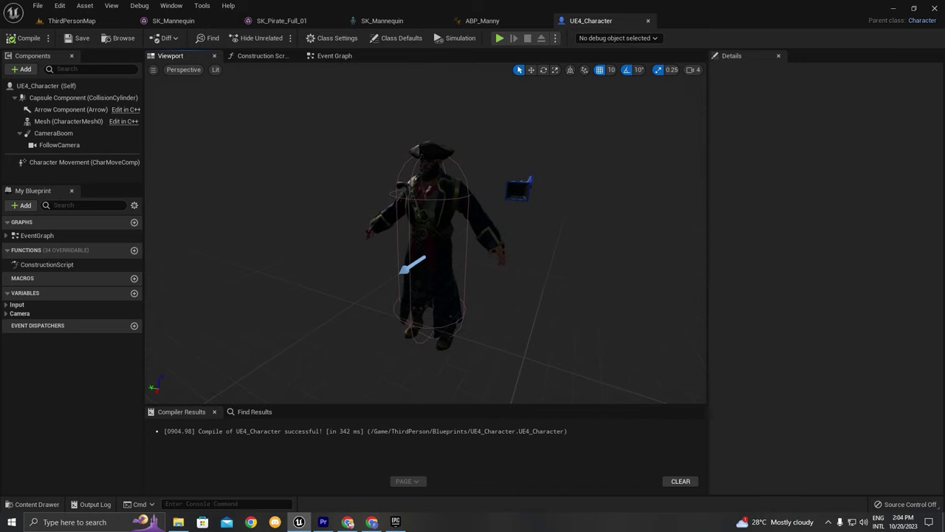
{"action": "left_click", "coordinate": [424, 197]}
{"action": "right_click_drag", "start_coordinate": [424, 198], "coordinate": [480, 282], "text": "alt"}
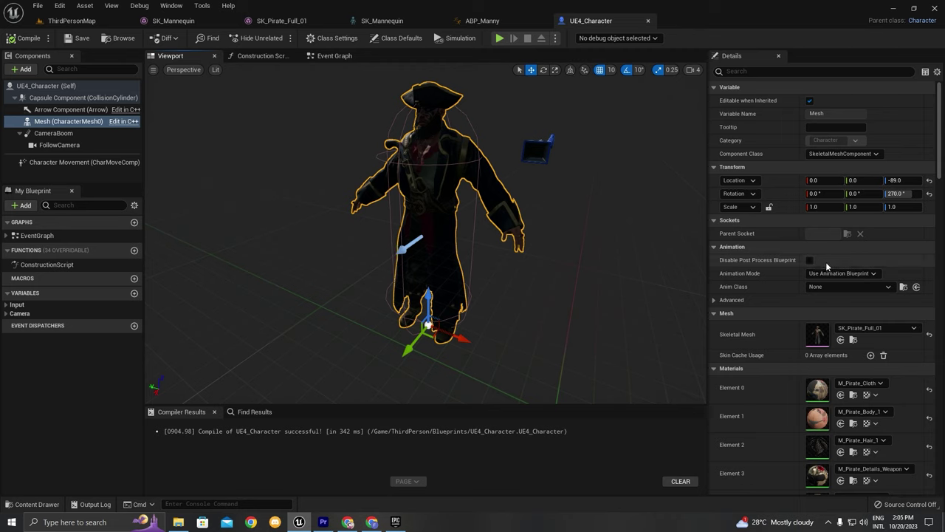
{"action": "left_click", "coordinate": [831, 291]}
{"action": "left_click", "coordinate": [831, 290]}
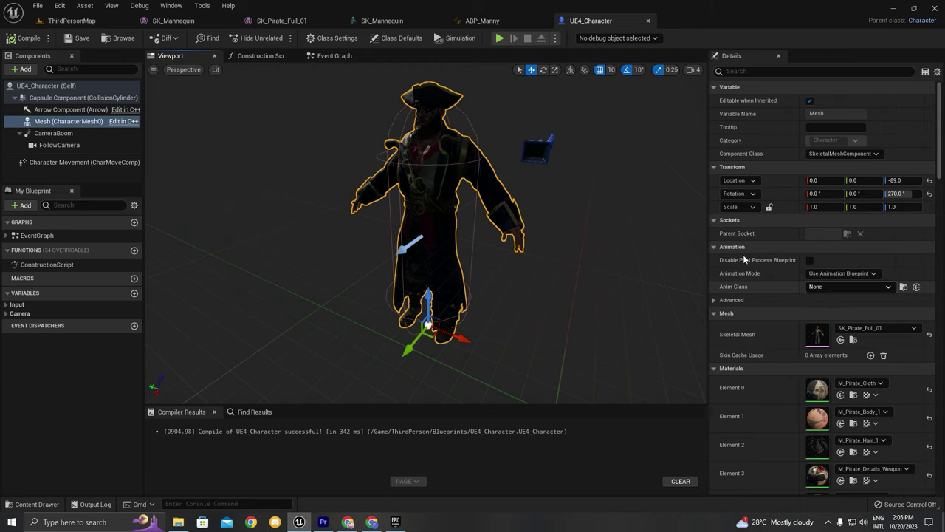
Step: Locate the ABP_Manny animation blueprint in the Mannequins/Animations folder from its open editor
{"action": "left_click", "coordinate": [71, 21]}
{"action": "left_click", "coordinate": [482, 21]}
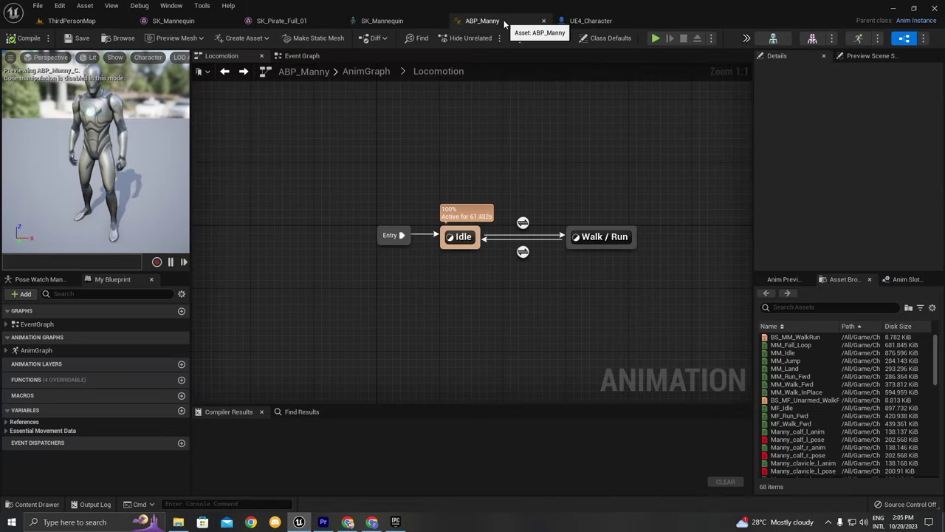
{"action": "left_click", "coordinate": [113, 44]}
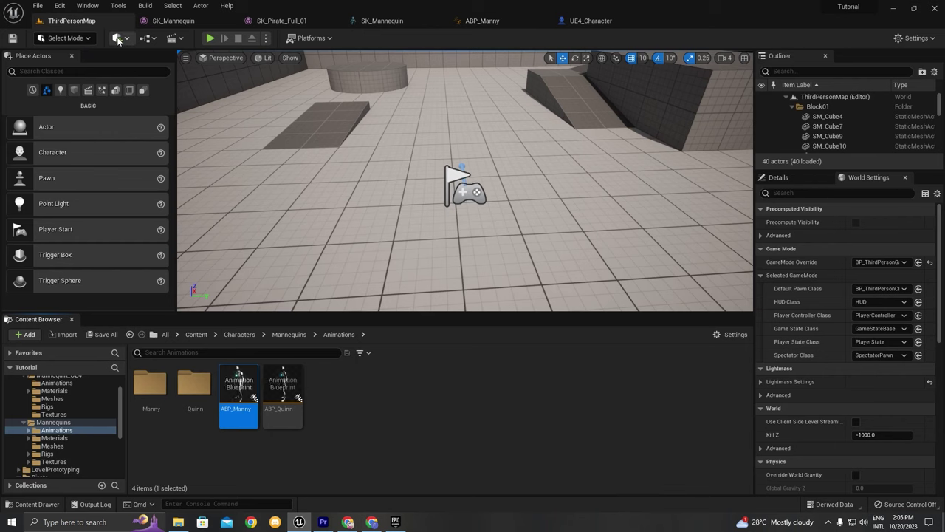
{"action": "right_click", "coordinate": [229, 425]}
{"action": "left_click", "coordinate": [236, 450]}
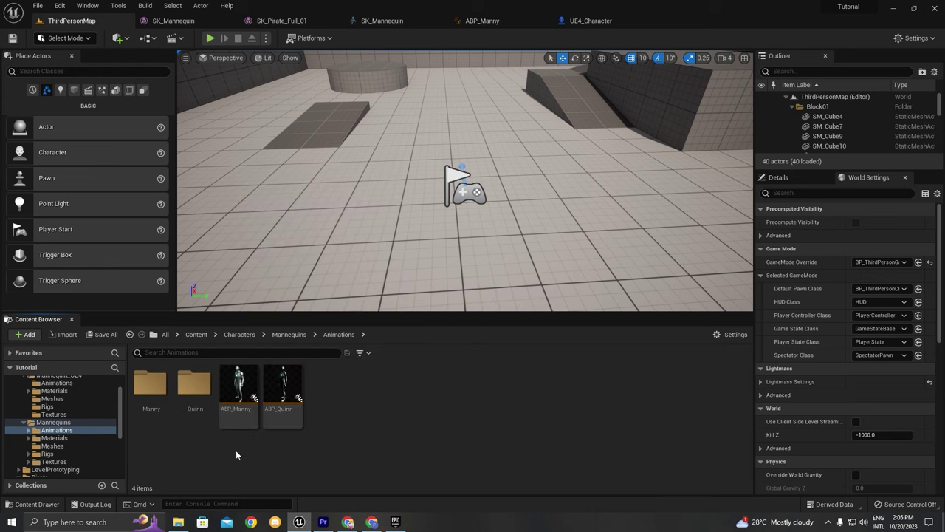
Step: Review ABP_Manny's available asset actions and details, and examine its Locomotion state machine
{"action": "right_click", "coordinate": [251, 407]}
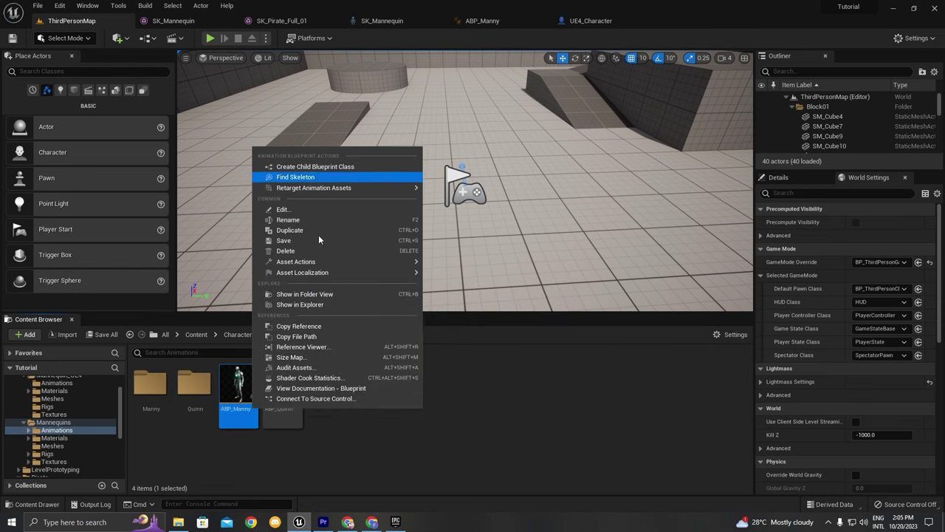
{"action": "left_click", "coordinate": [223, 463]}
{"action": "left_click", "coordinate": [237, 412]}
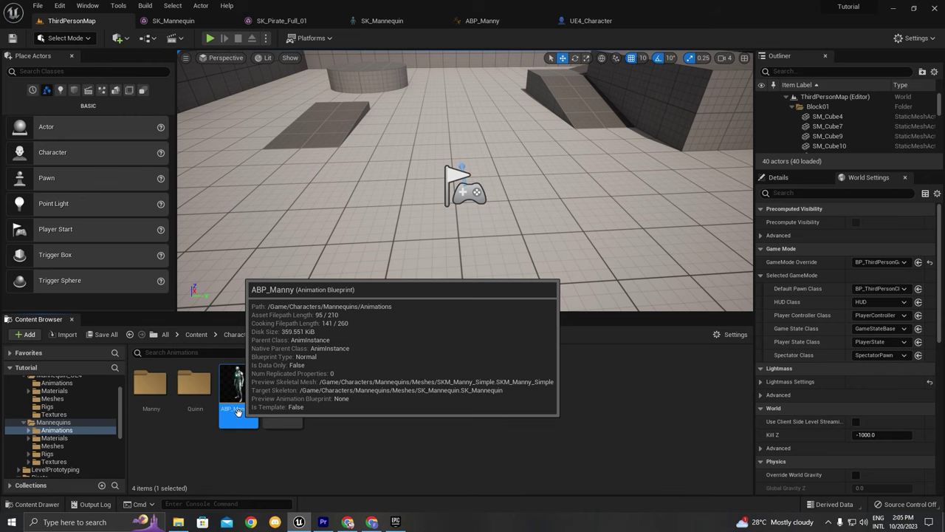
{"action": "double_click", "coordinate": [238, 412]}
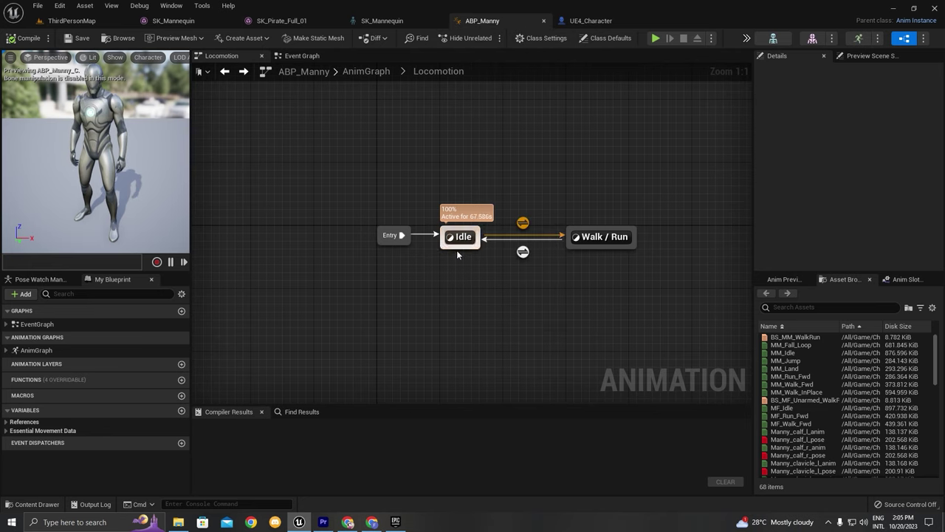
{"action": "right_click_drag", "start_coordinate": [516, 272], "coordinate": [463, 272]}
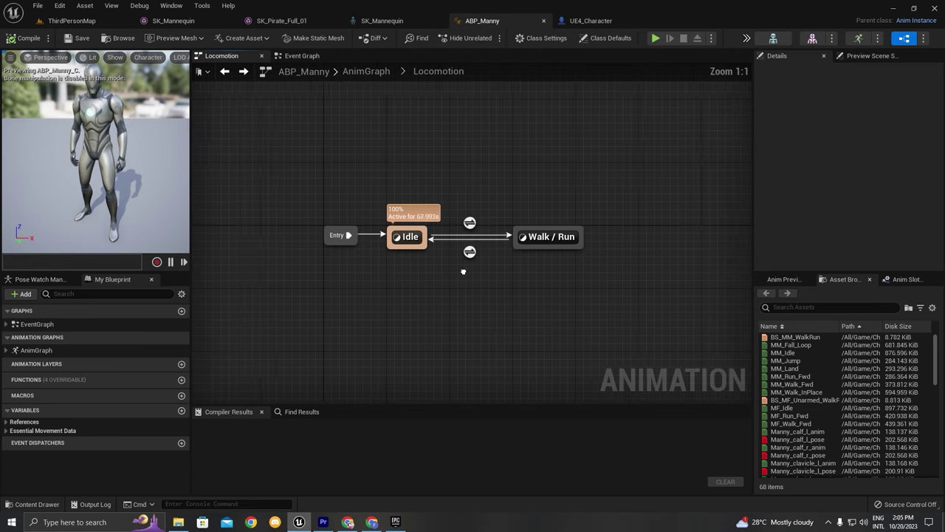
{"action": "double_click", "coordinate": [411, 236]}
{"action": "left_click", "coordinate": [415, 230]}
Step: Duplicate and retarget ABP_Manny with the RTG_UE5Manny_UE4Manny IK Retargeter, keeping Remap Referenced Assets enabled
{"action": "left_click", "coordinate": [84, 21]}
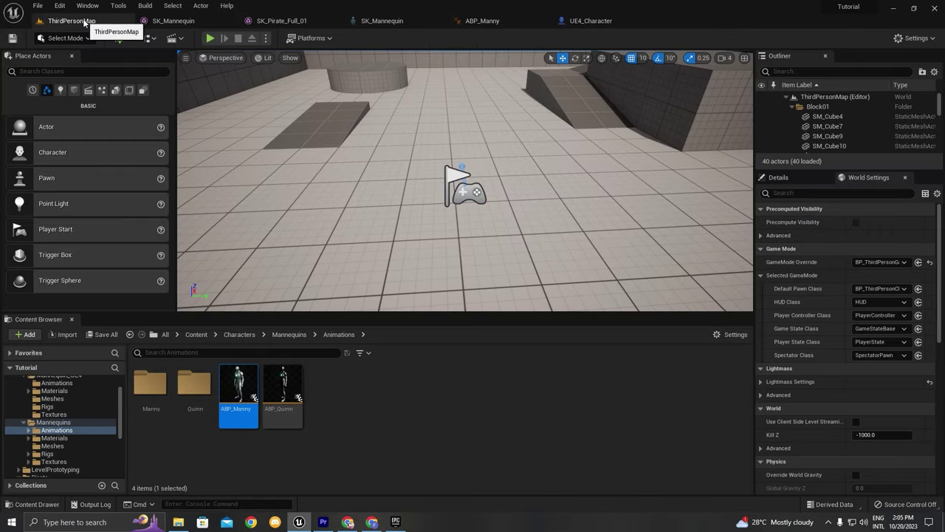
{"action": "right_click", "coordinate": [241, 402]}
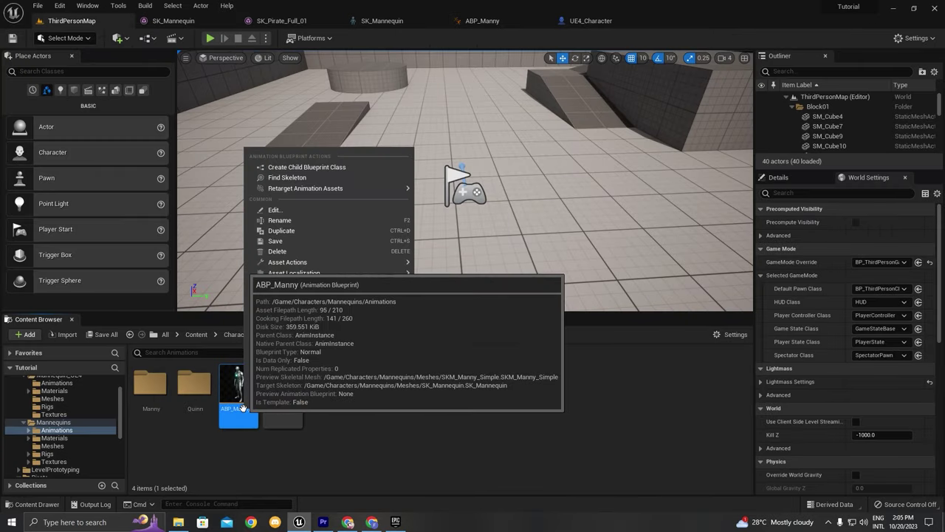
{"action": "mouse_move", "coordinate": [326, 189]}
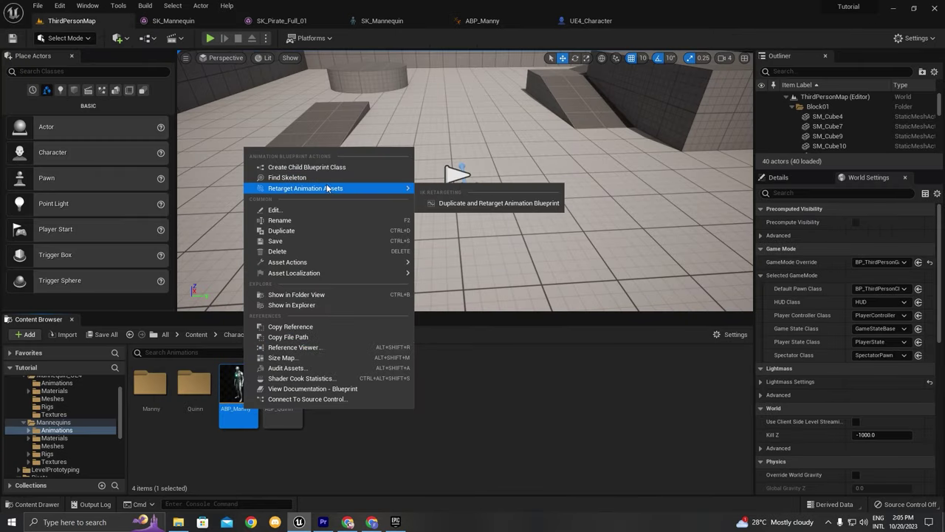
{"action": "left_click", "coordinate": [443, 203]}
{"action": "left_click_drag", "start_coordinate": [521, 163], "coordinate": [471, 142]}
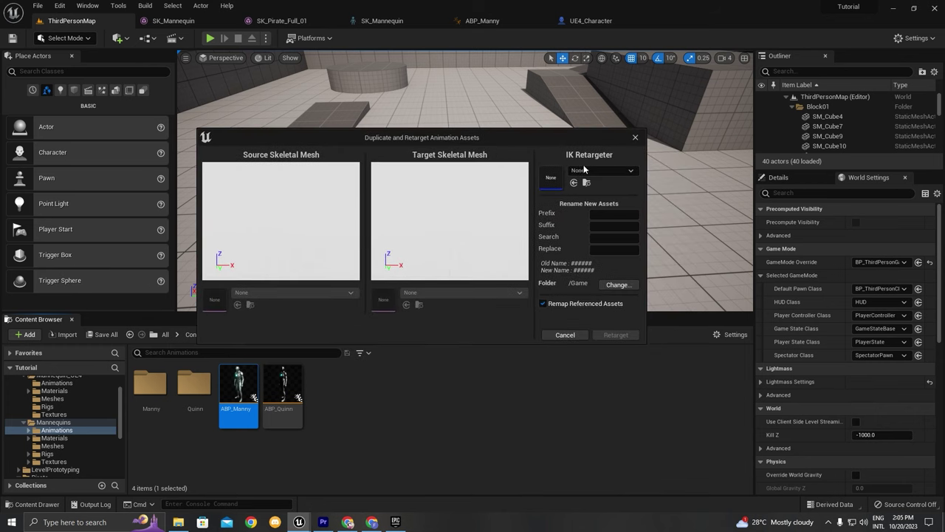
{"action": "left_click", "coordinate": [598, 168]}
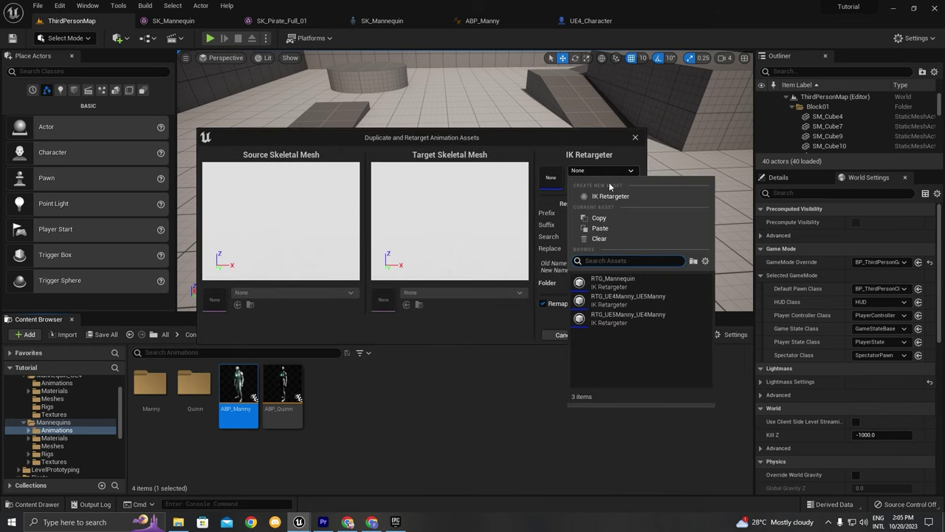
{"action": "left_click", "coordinate": [637, 318]}
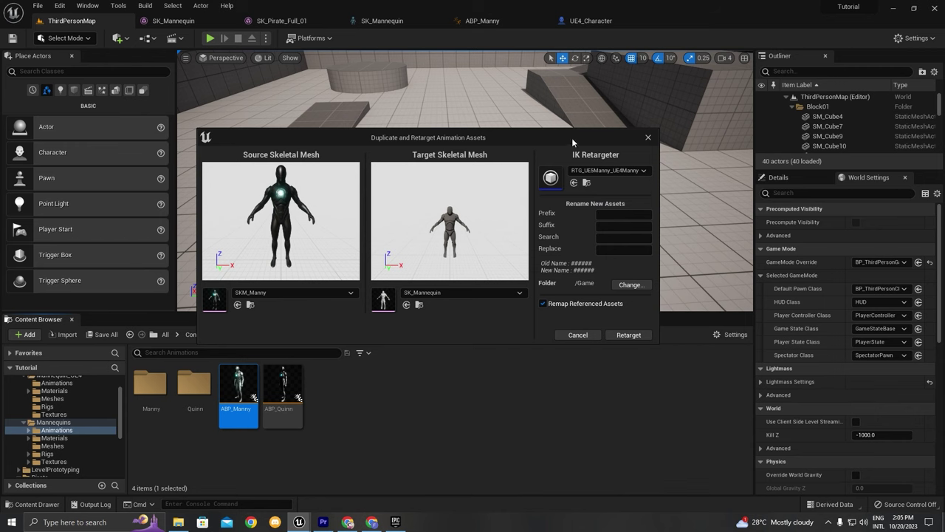
{"action": "left_click_drag", "start_coordinate": [572, 142], "coordinate": [523, 50]}
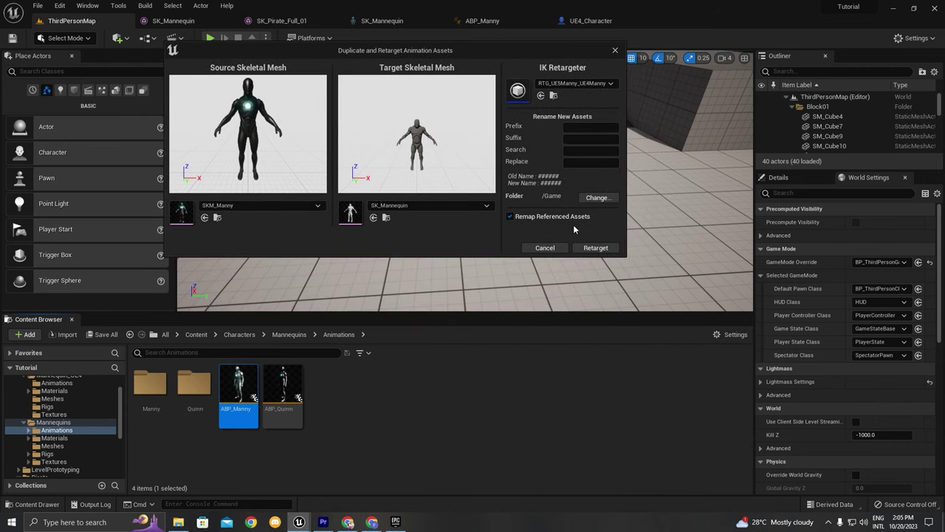
{"action": "left_click", "coordinate": [595, 247]}
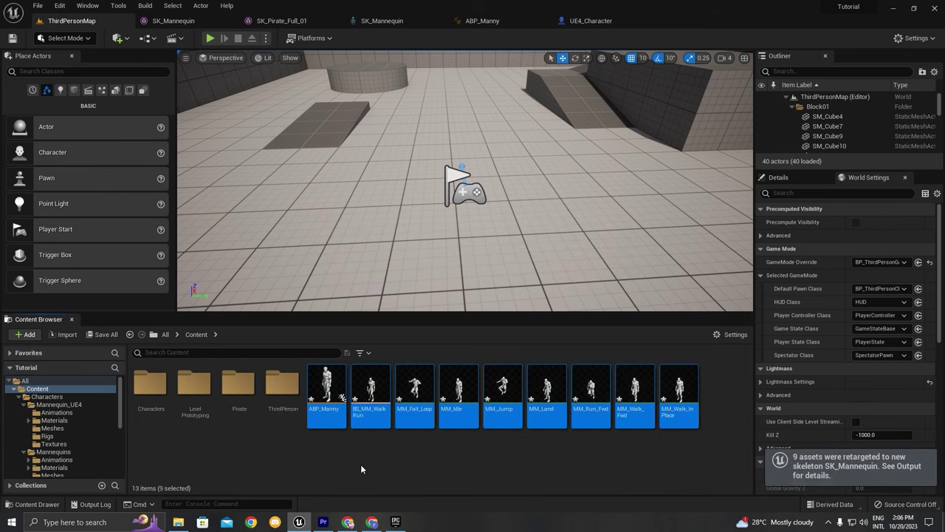
Step: Save all the newly retargeted animation assets in the project
{"action": "left_click", "coordinate": [326, 391]}
{"action": "left_click", "coordinate": [37, 5]}
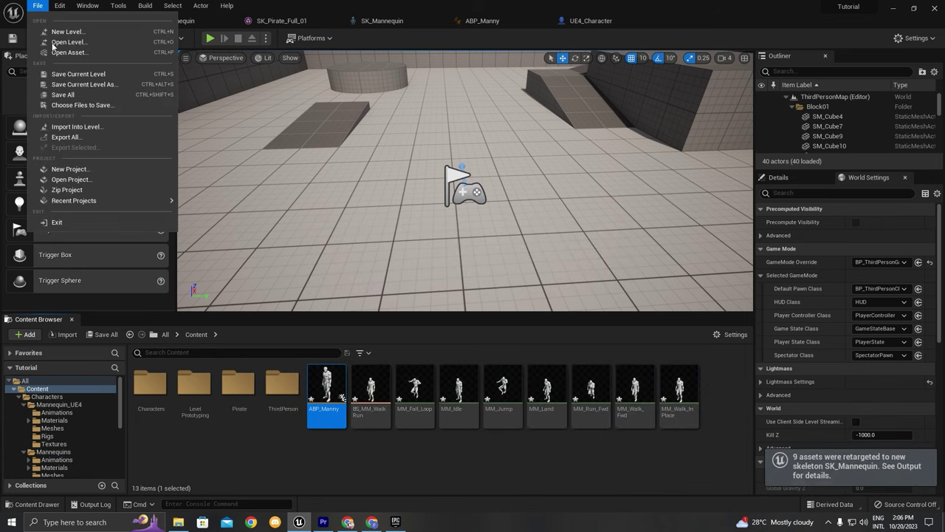
{"action": "left_click", "coordinate": [63, 94]}
Step: Open the retargeted ABP_Manny in the Content folder and look over its Event Graph
{"action": "left_click", "coordinate": [291, 413]}
{"action": "left_click", "coordinate": [325, 419]}
{"action": "double_click", "coordinate": [328, 421]}
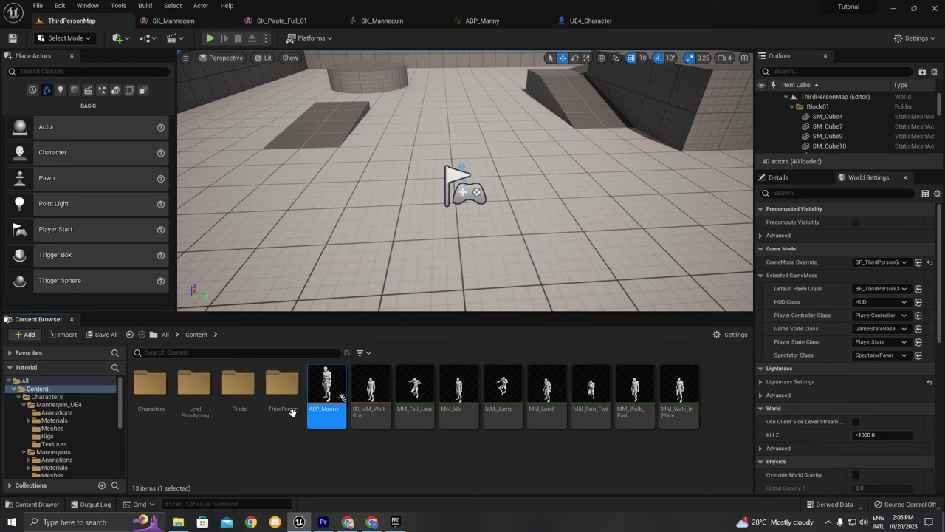
{"action": "scroll", "coordinate": [355, 260], "scroll_direction": "down", "scroll_amount": 5}
{"action": "scroll", "coordinate": [375, 220], "scroll_direction": "up", "scroll_amount": 8}
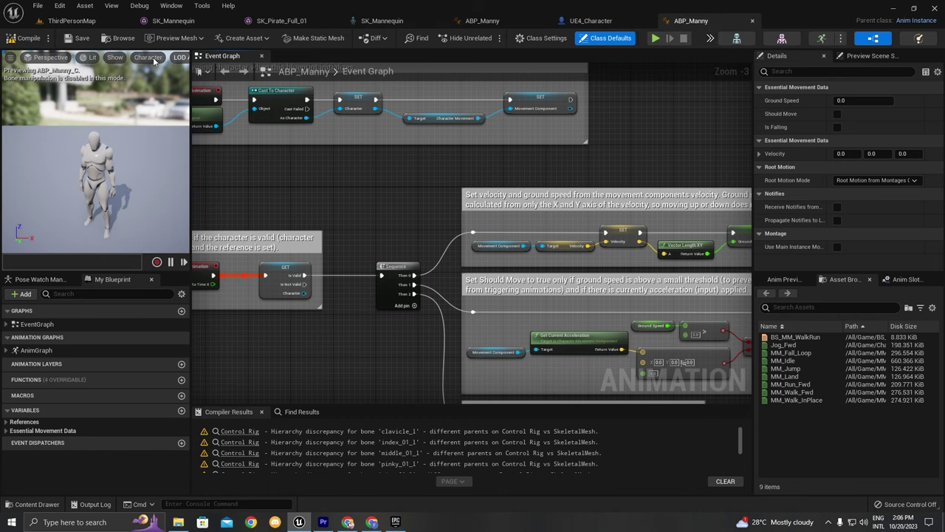
Step: Rename the retargeted ABP_Manny in the Content folder as ABP_UE4
{"action": "left_click", "coordinate": [82, 20]}
{"action": "mouse_move", "coordinate": [319, 411]}
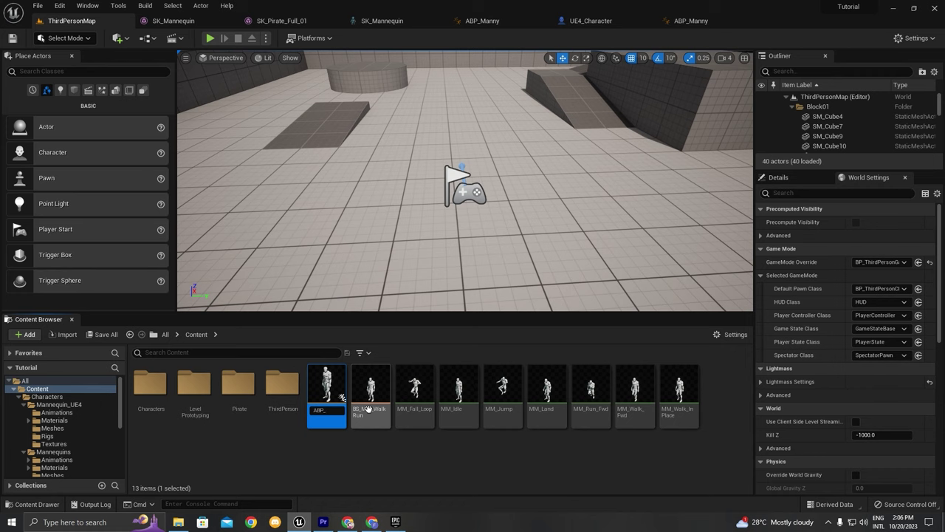
{"action": "key", "text": "Return"}
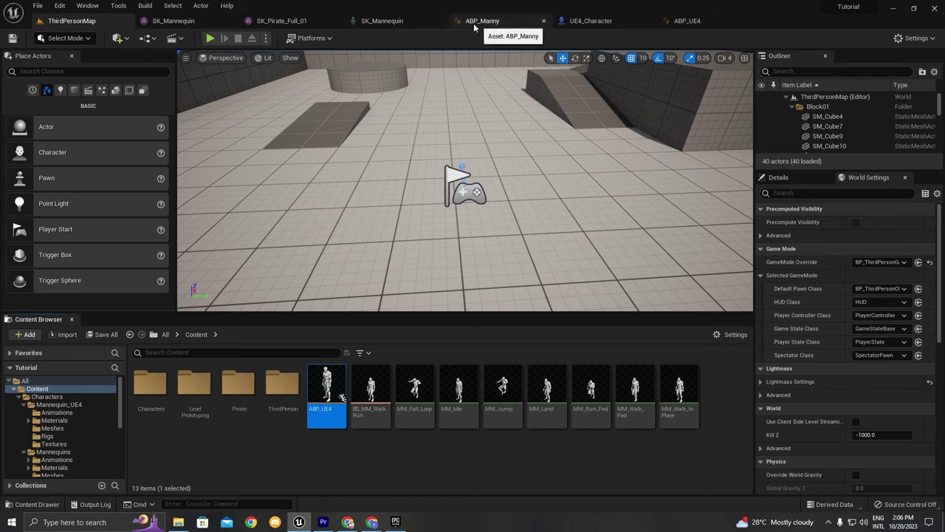
Step: Return to the ABP_UE4 animation blueprint and bring up its Preview Scene Settings
{"action": "left_click", "coordinate": [722, 22]}
{"action": "scroll", "coordinate": [264, 99], "scroll_direction": "down", "scroll_amount": 6}
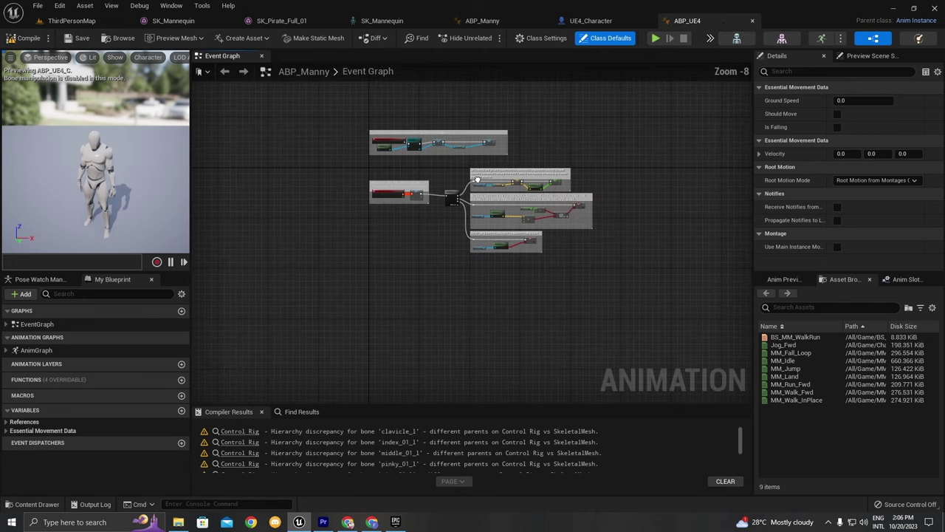
{"action": "left_click", "coordinate": [856, 58]}
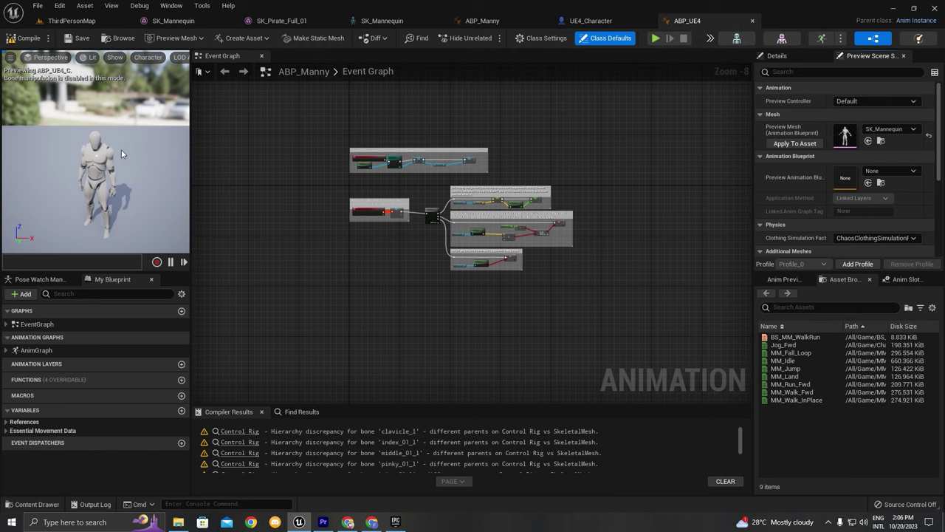
Step: Inspect the previewed mannequin in ABP_UE4 and check which skeletal meshes its Preview Mesh setting offers
{"action": "scroll", "coordinate": [107, 144], "scroll_direction": "up", "scroll_amount": 5}
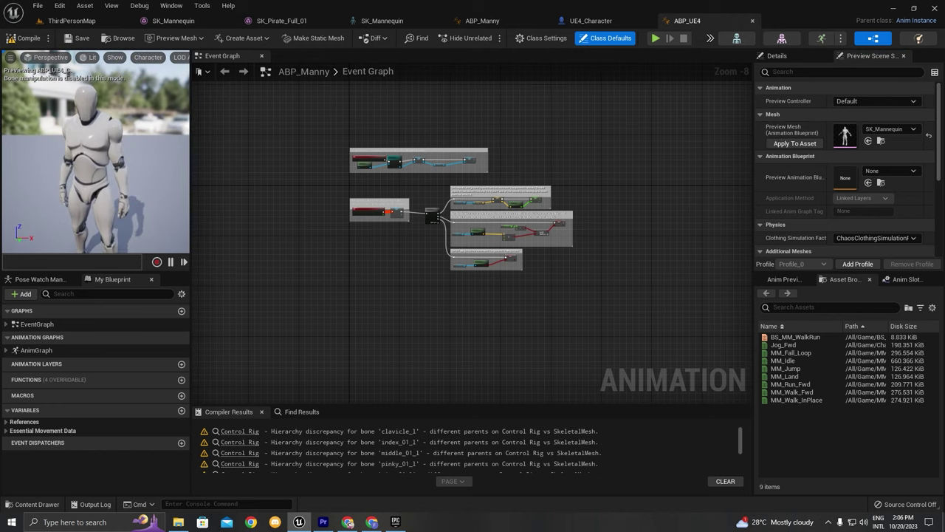
{"action": "scroll", "coordinate": [99, 167], "scroll_direction": "down", "scroll_amount": 3}
{"action": "left_click", "coordinate": [889, 129]}
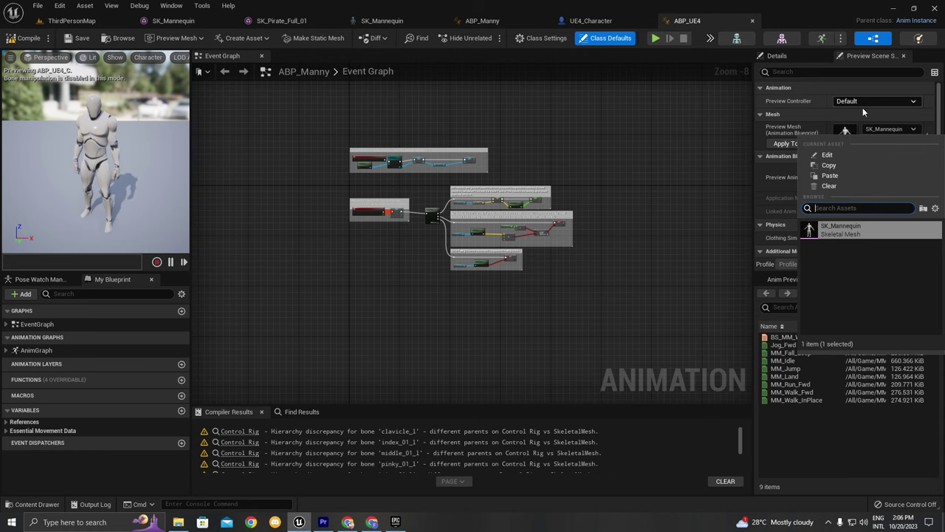
{"action": "mouse_move", "coordinate": [533, 224]}
{"action": "right_mouse_down"}
{"action": "mouse_move", "coordinate": [530, 214]}
{"action": "mouse_move", "coordinate": [533, 230]}
{"action": "right_mouse_up"}
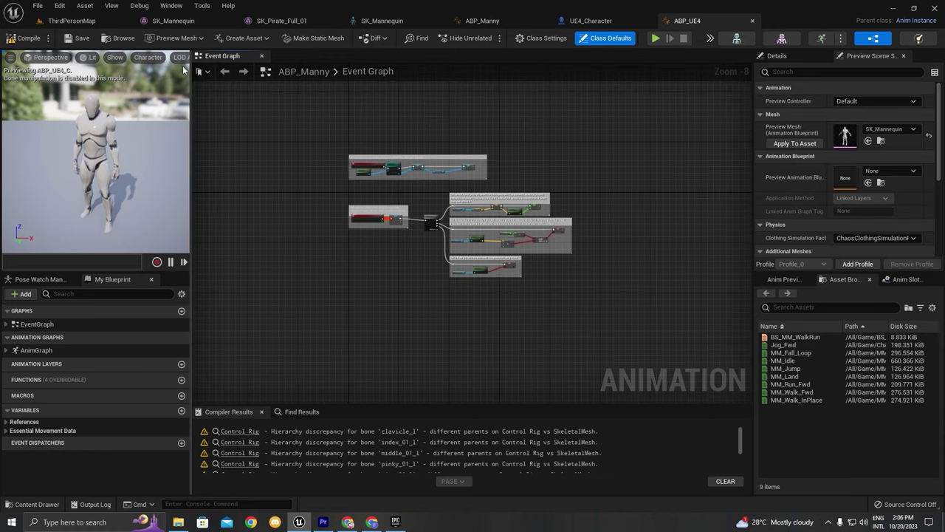
Step: Look over the bone hierarchy of SK_Pirate_Full_01 and locate the mesh in the Content Browser
{"action": "left_click", "coordinate": [284, 21]}
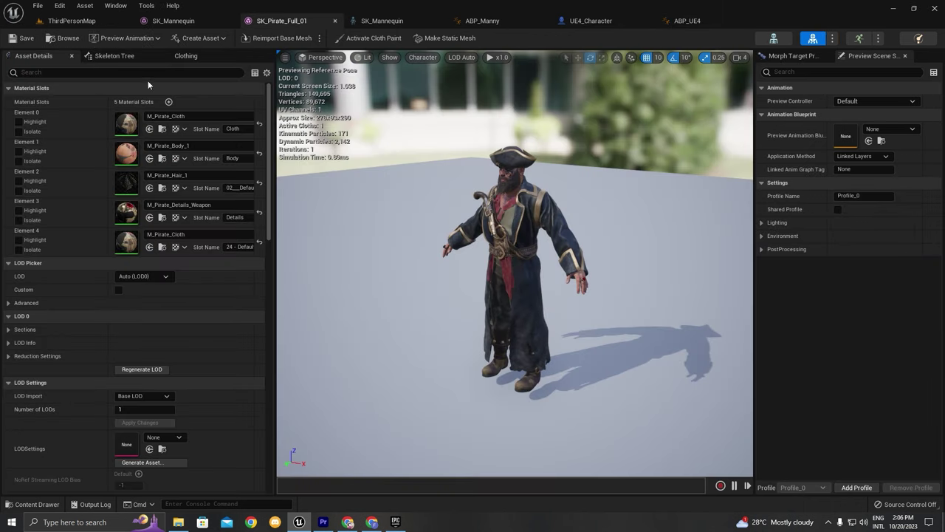
{"action": "left_click", "coordinate": [130, 59]}
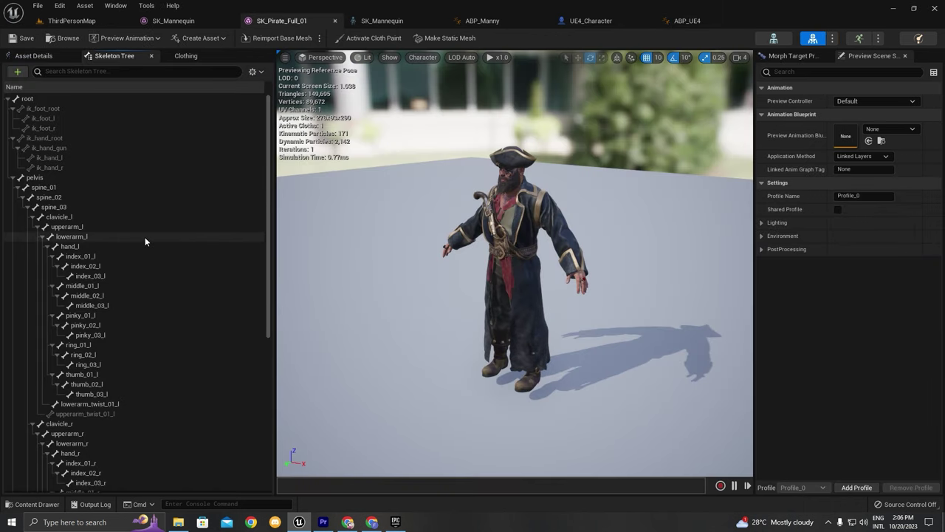
{"action": "left_click", "coordinate": [68, 38]}
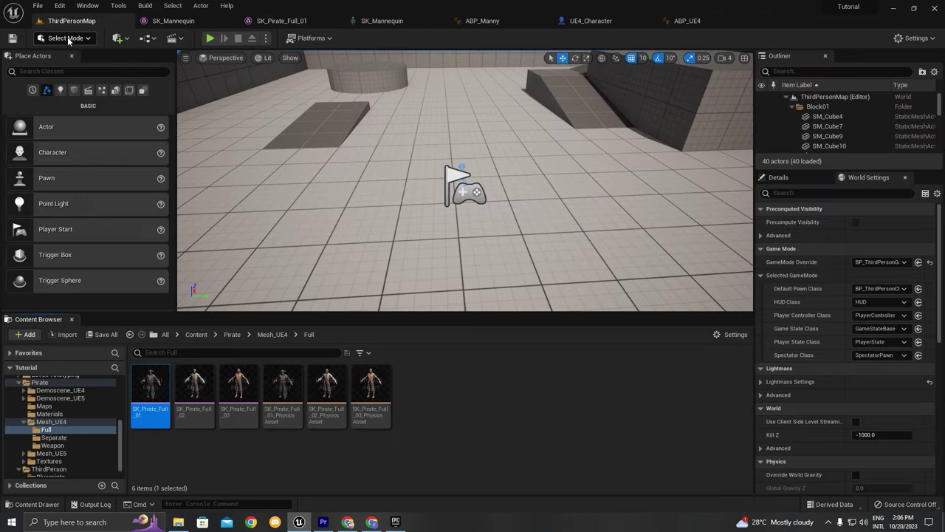
{"action": "right_click", "coordinate": [157, 406]}
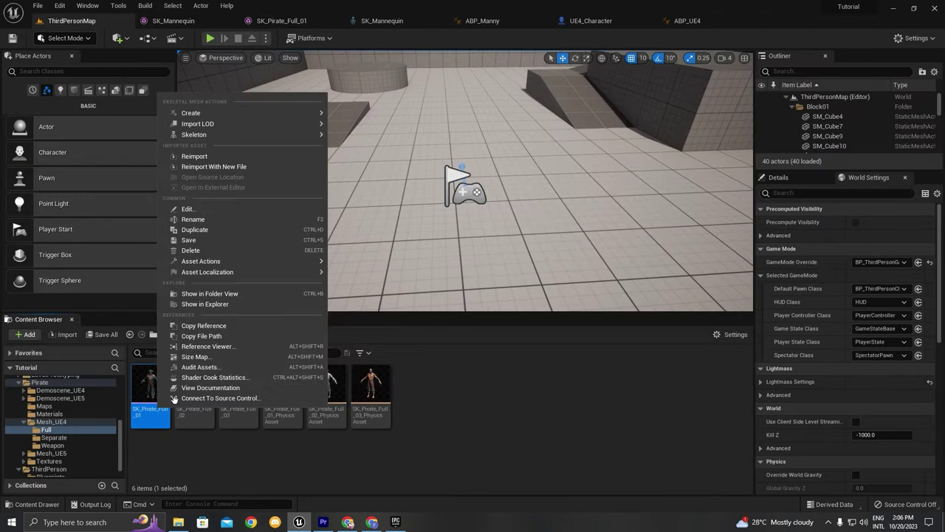
{"action": "mouse_move", "coordinate": [216, 135]}
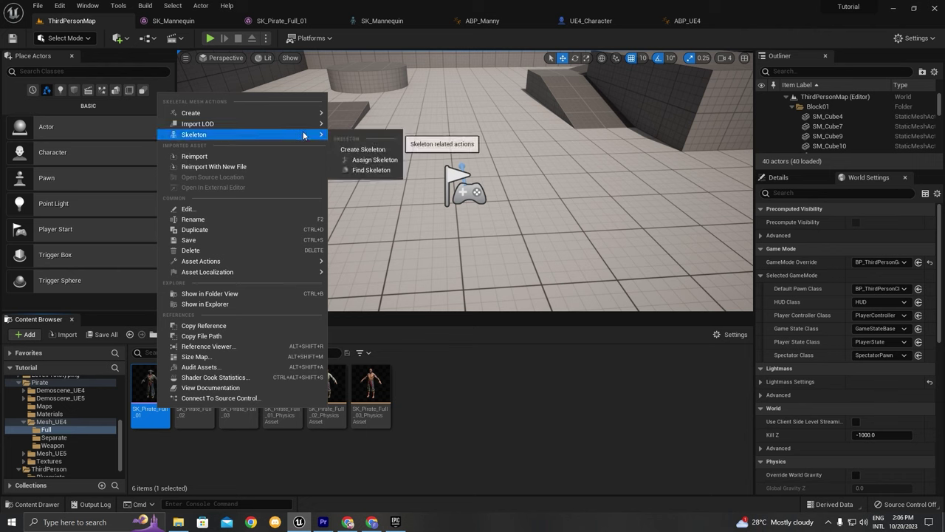
{"action": "left_click", "coordinate": [369, 159]}
{"action": "type", "text": "ue"}
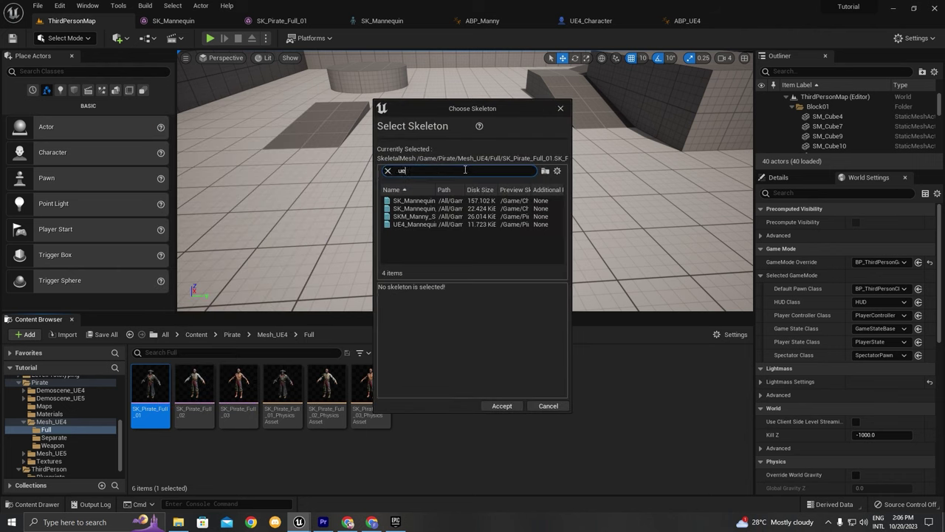
{"action": "type", "text": "4"}
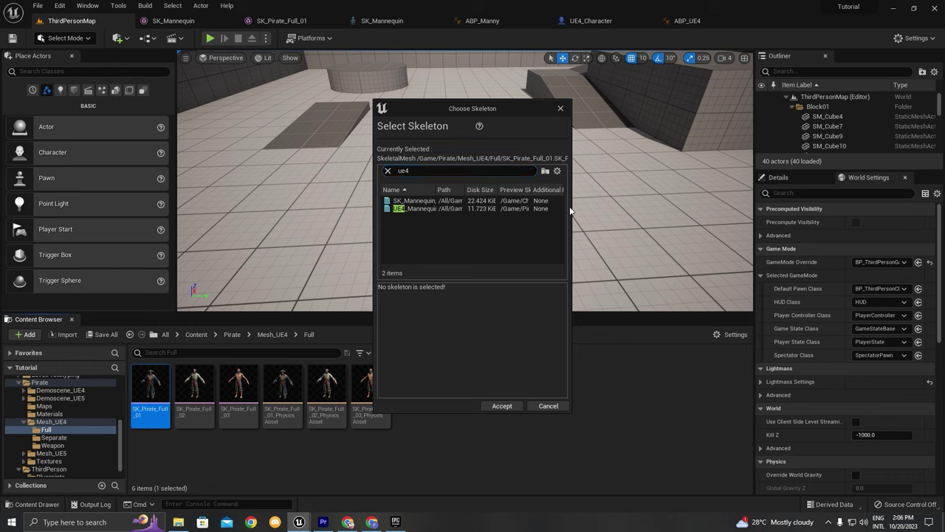
{"action": "left_click_drag", "start_coordinate": [573, 208], "coordinate": [688, 208]}
{"action": "left_click", "coordinate": [443, 208]}
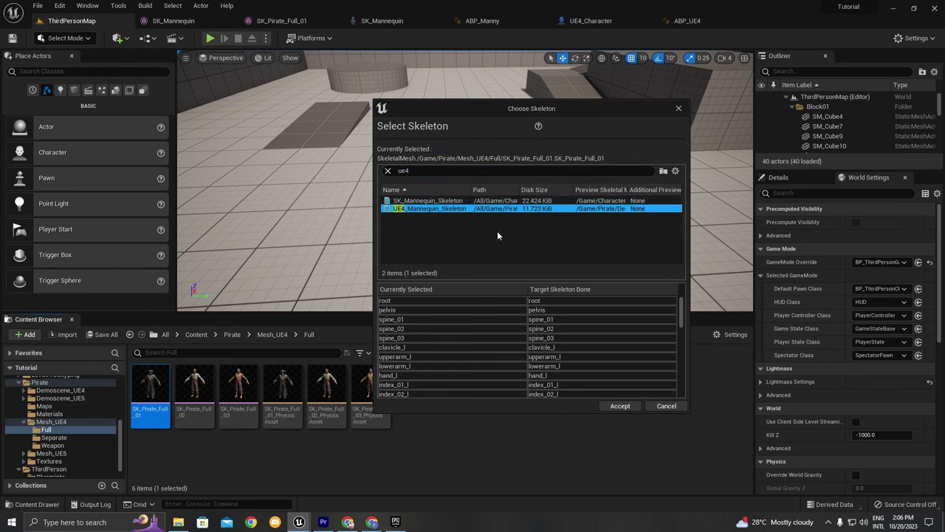
{"action": "scroll", "coordinate": [463, 334], "scroll_direction": "down", "scroll_amount": 6}
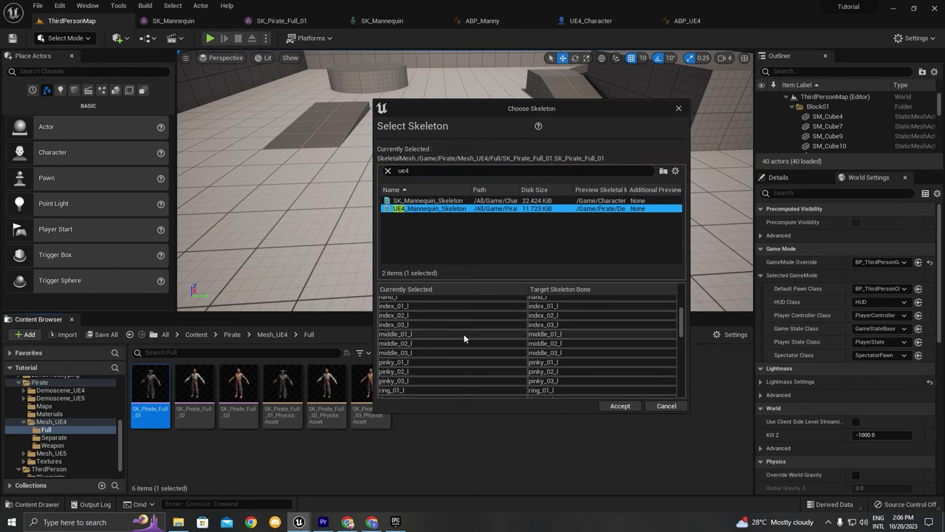
{"action": "scroll", "coordinate": [465, 348], "scroll_direction": "down", "scroll_amount": 8}
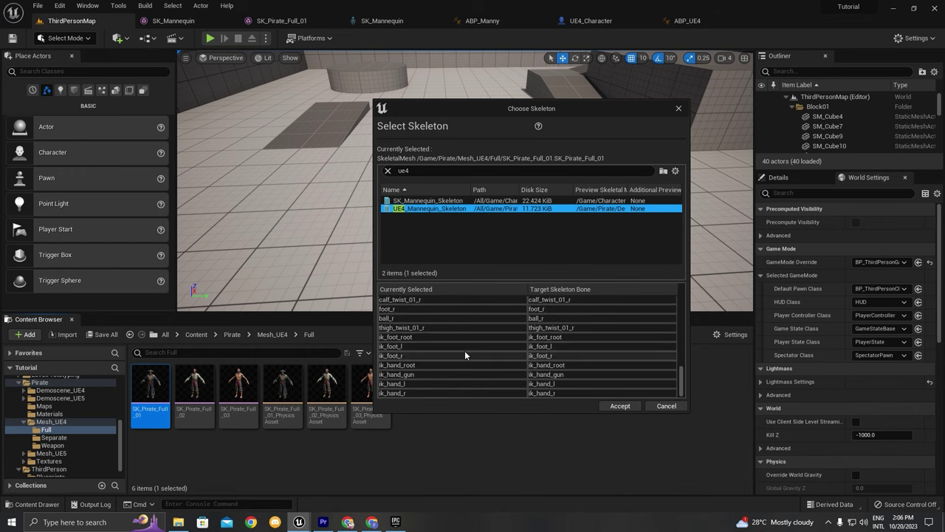
{"action": "left_click", "coordinate": [666, 406]}
Step: Open the skeleton used by the UE4 SK_Mannequin mesh and locate it in the Content Browser
{"action": "left_click", "coordinate": [155, 22]}
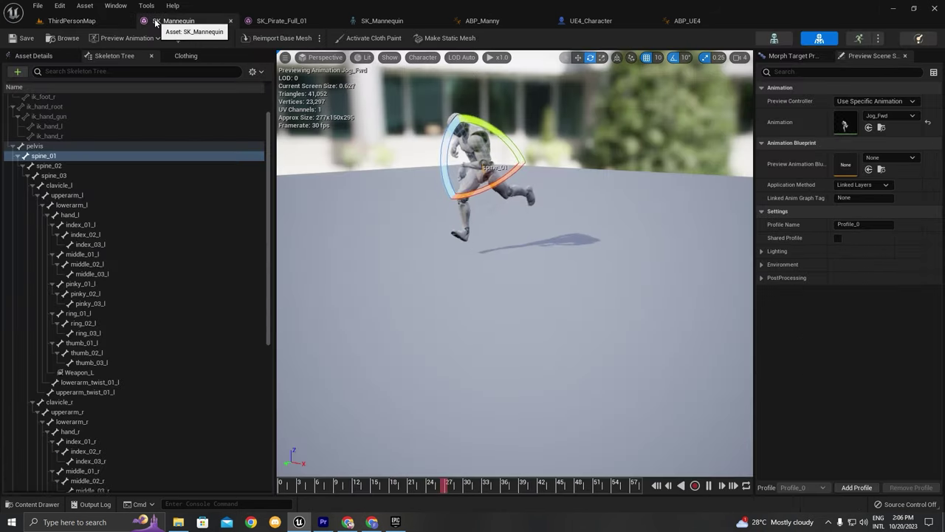
{"action": "left_click", "coordinate": [768, 39]}
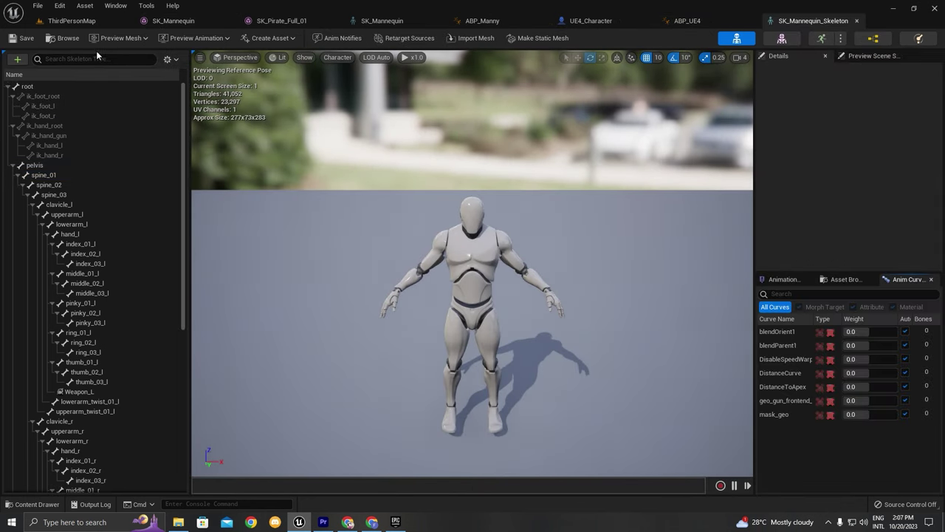
{"action": "left_click", "coordinate": [67, 39]}
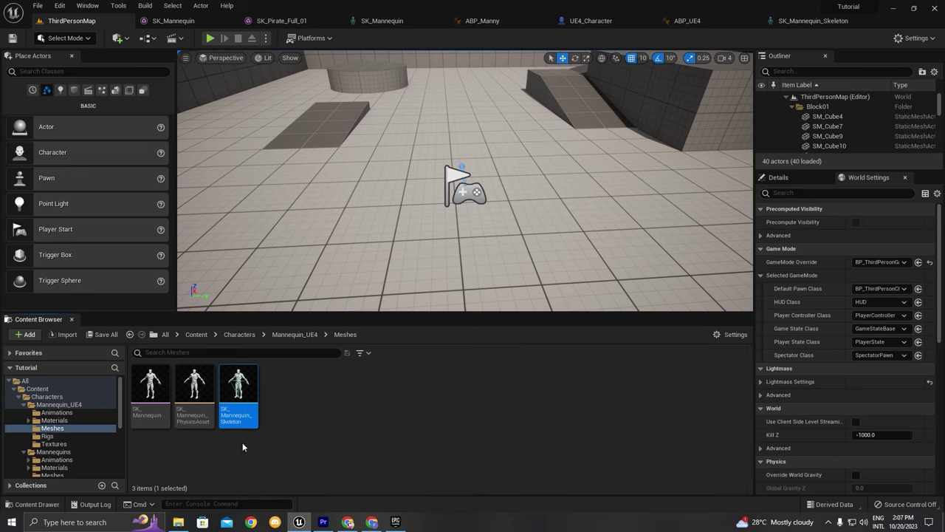
Step: Assign SK_Mannequin_Skeleton from the Mannequin_UE4 Meshes folder to the SK_Pirate_Full_01 mesh and save all changes
{"action": "left_click", "coordinate": [277, 24]}
{"action": "left_click", "coordinate": [66, 38]}
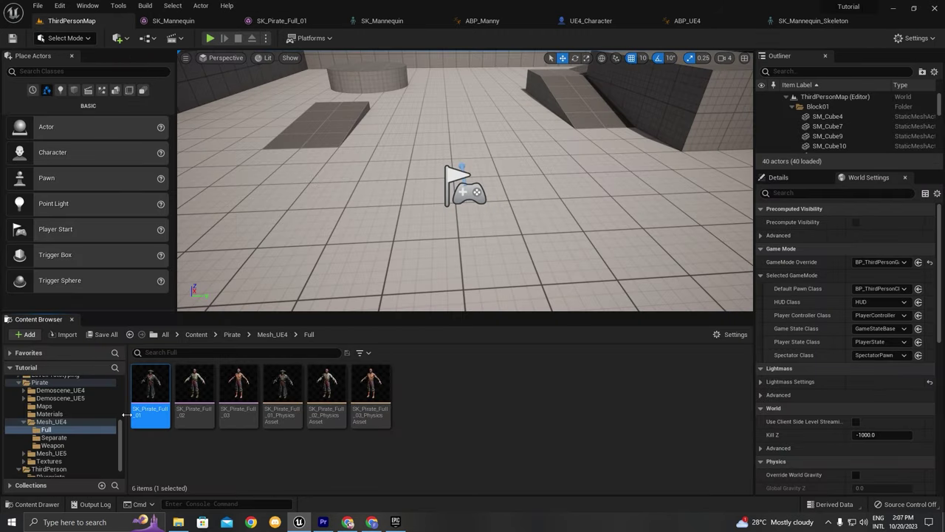
{"action": "right_click", "coordinate": [151, 398]}
{"action": "mouse_move", "coordinate": [325, 138]}
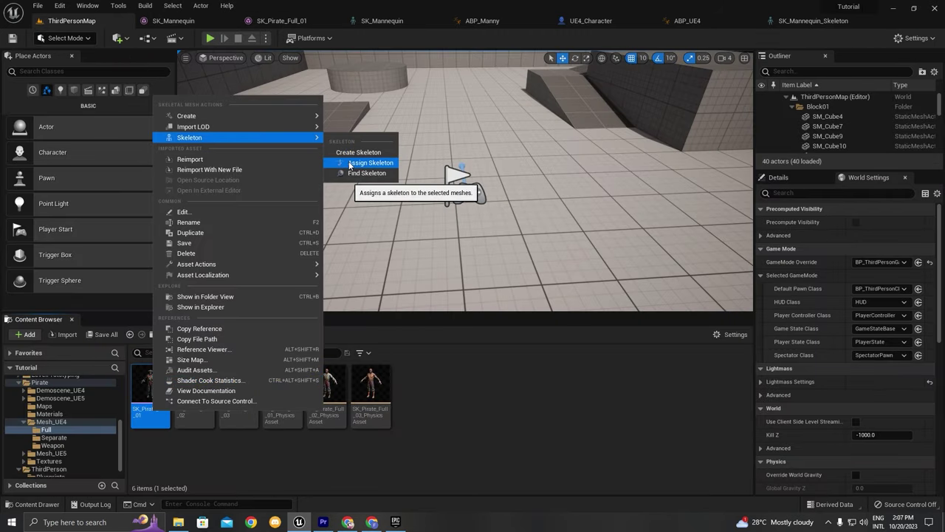
{"action": "left_click", "coordinate": [350, 164]}
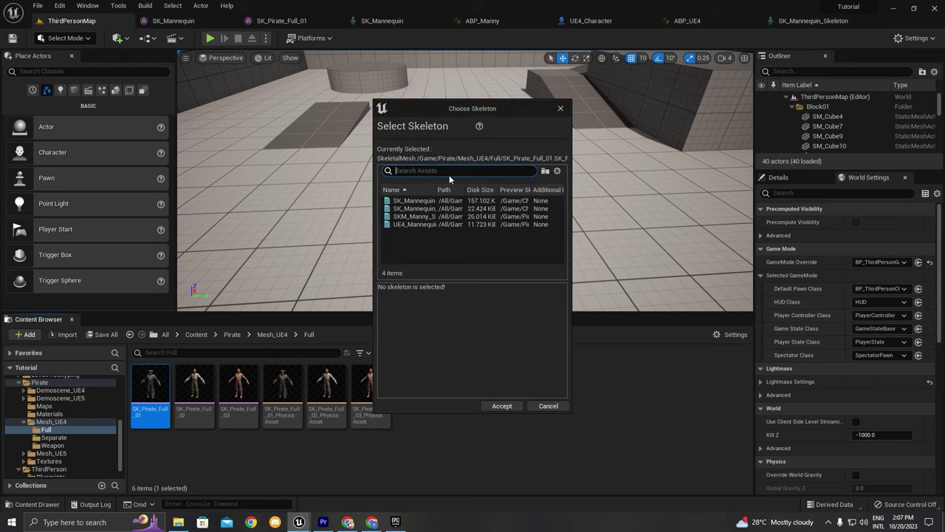
{"action": "type", "text": "SK_"}
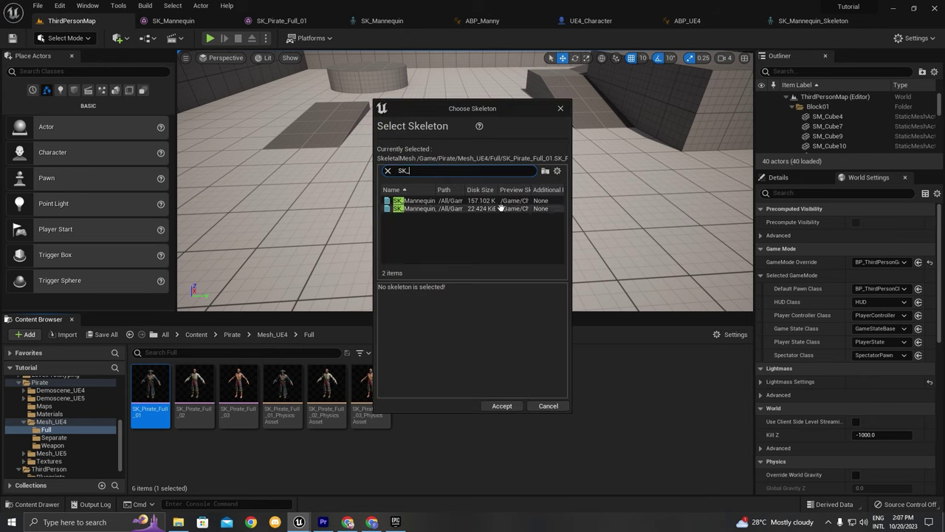
{"action": "left_click_drag", "start_coordinate": [569, 189], "coordinate": [773, 187]}
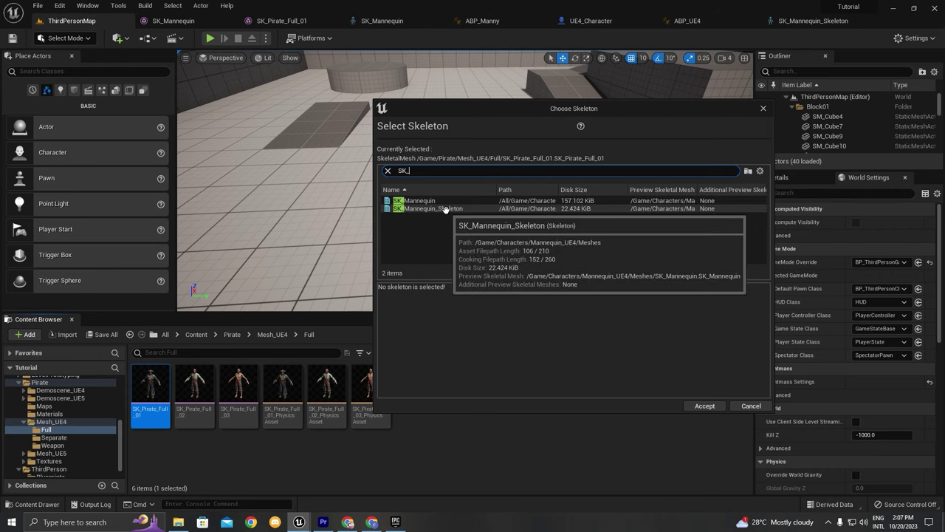
{"action": "left_click", "coordinate": [445, 210]}
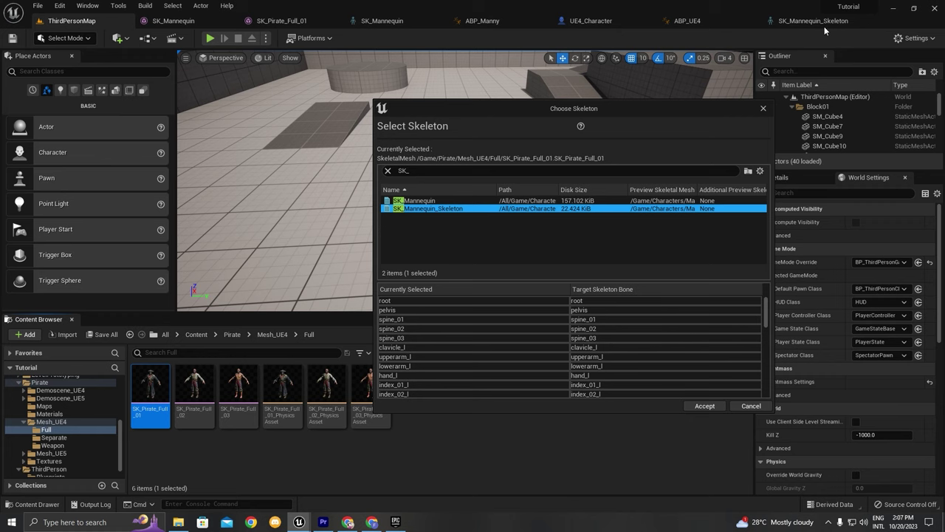
{"action": "left_click", "coordinate": [456, 225]}
{"action": "left_click", "coordinate": [448, 207]}
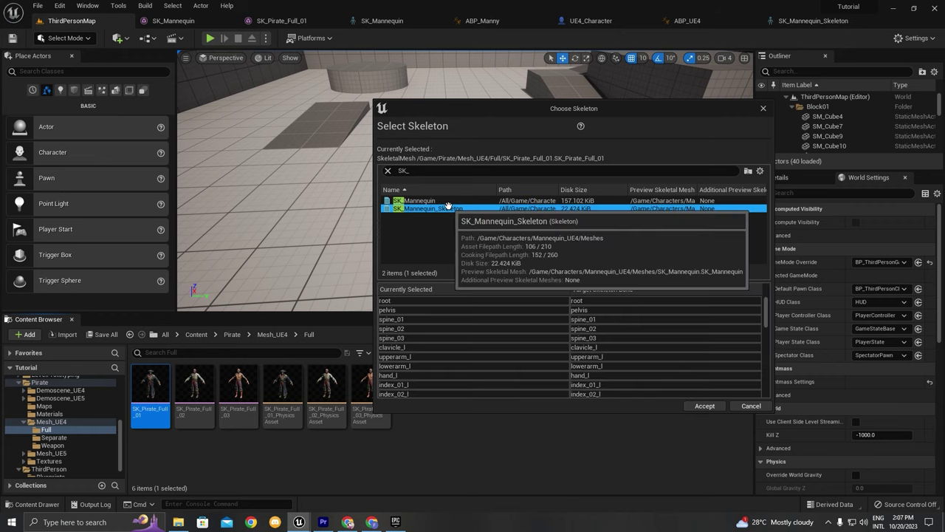
{"action": "scroll", "coordinate": [531, 369], "scroll_direction": "down", "scroll_amount": 3}
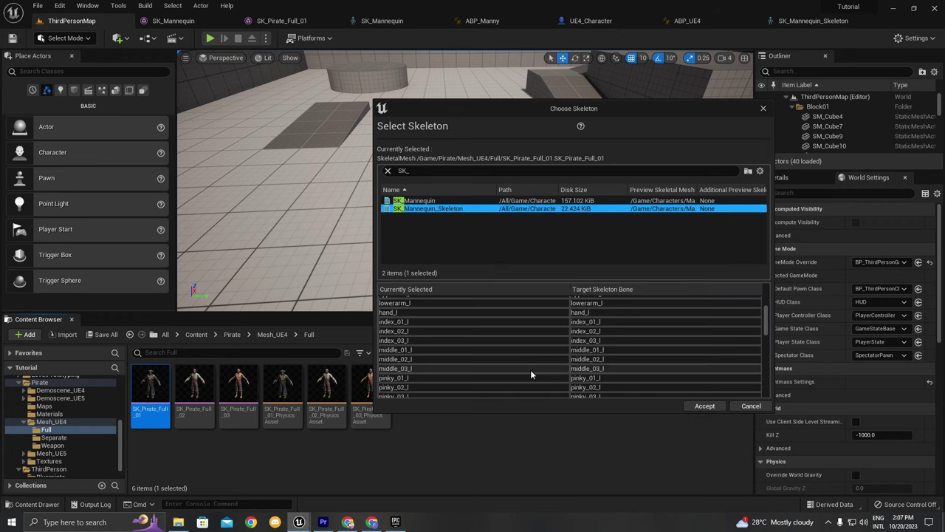
{"action": "left_click", "coordinate": [705, 407]}
{"action": "left_click", "coordinate": [37, 5]}
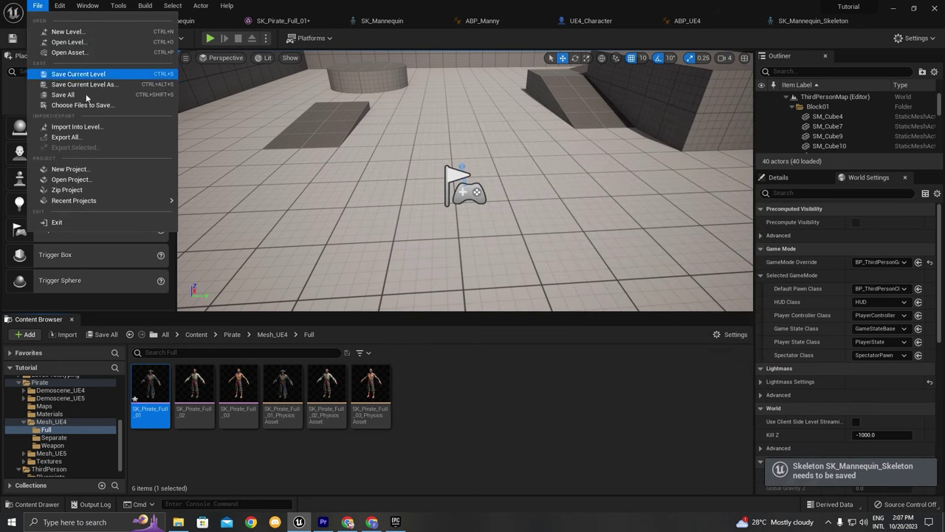
{"action": "left_click", "coordinate": [63, 94]}
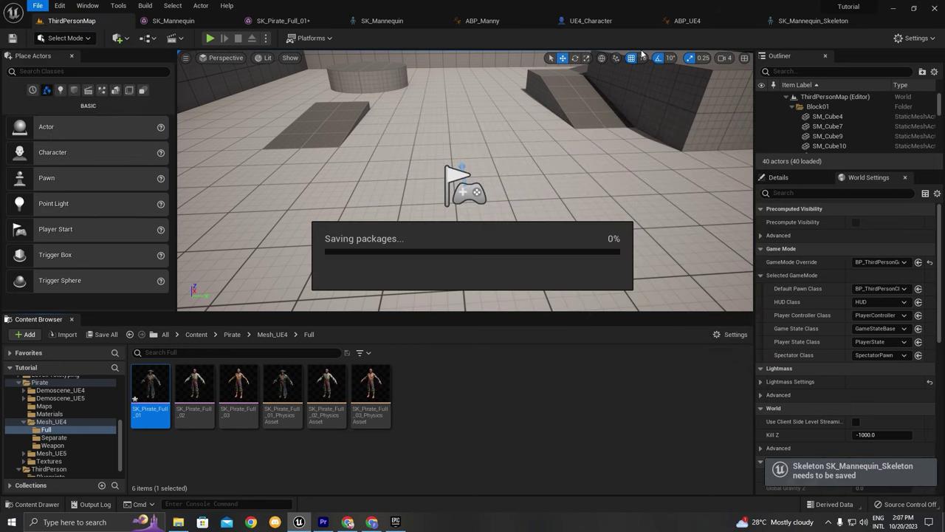
Step: Set the Preview Mesh of ABP_UE4 to SK_Pirate_Full_01 and compile the animation blueprint
{"action": "left_click", "coordinate": [683, 21]}
{"action": "left_click", "coordinate": [913, 129]}
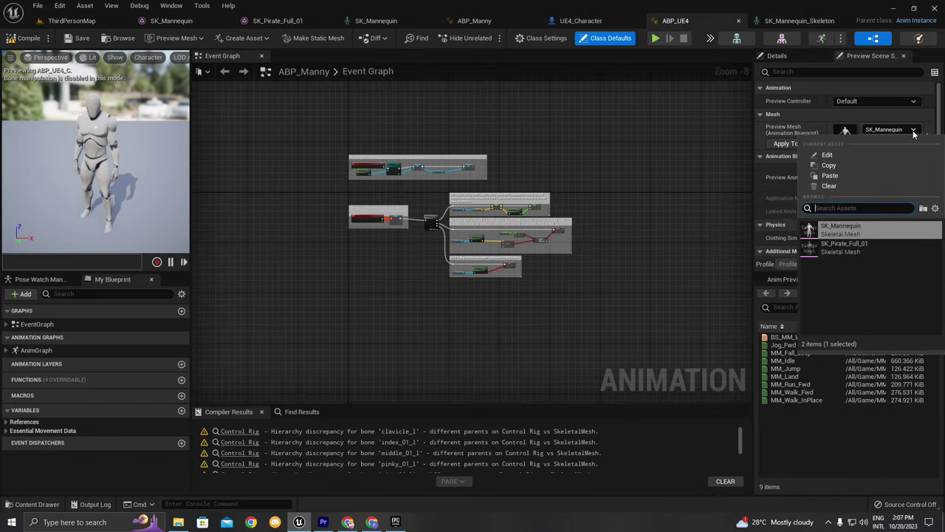
{"action": "left_click", "coordinate": [842, 243]}
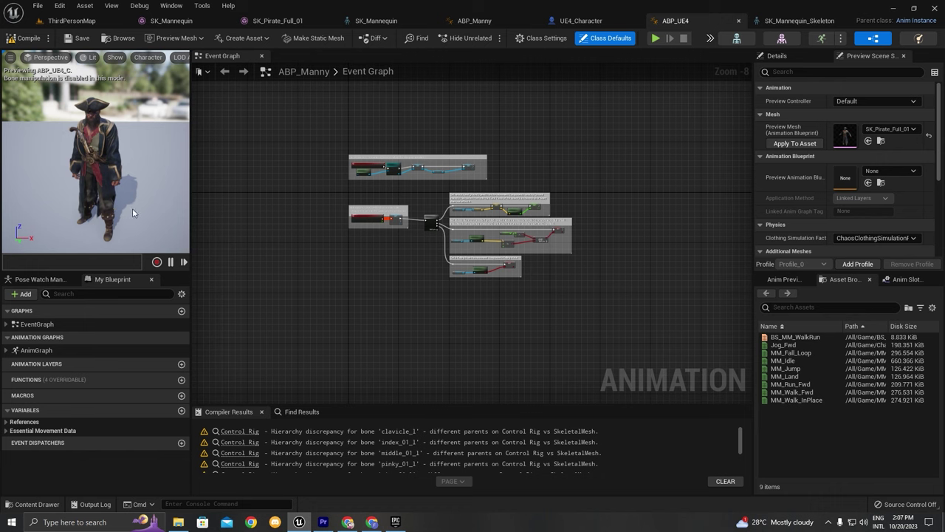
{"action": "left_click", "coordinate": [13, 41]}
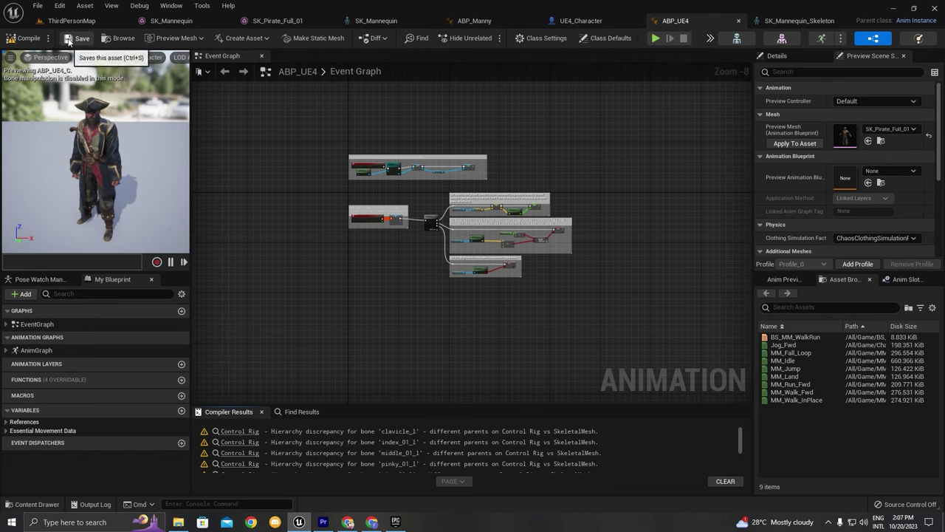
Step: Examine the ABP_UE4 Event Graph, especially the nodes that set the references to the owning character on initialization
{"action": "scroll", "coordinate": [587, 239], "scroll_direction": "up", "scroll_amount": 5}
{"action": "scroll", "coordinate": [453, 268], "scroll_direction": "down", "scroll_amount": 3}
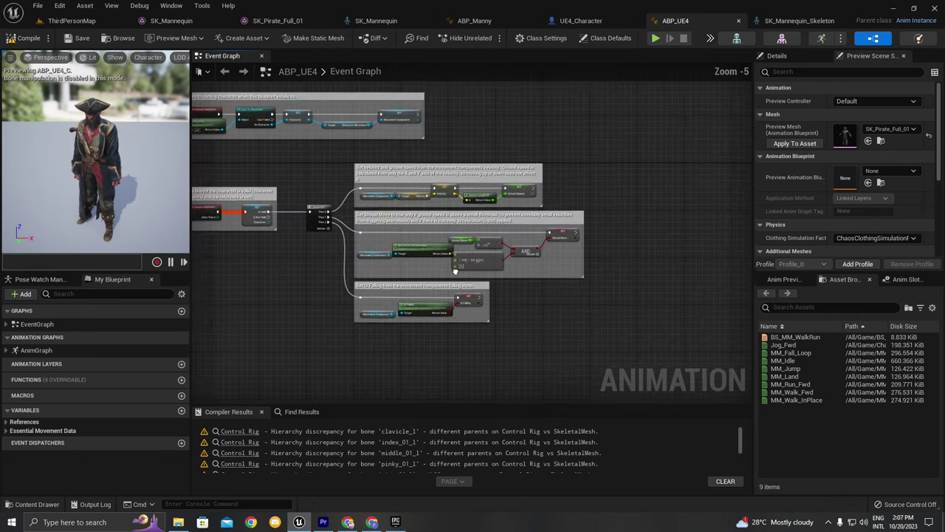
{"action": "scroll", "coordinate": [301, 172], "scroll_direction": "up", "scroll_amount": 4}
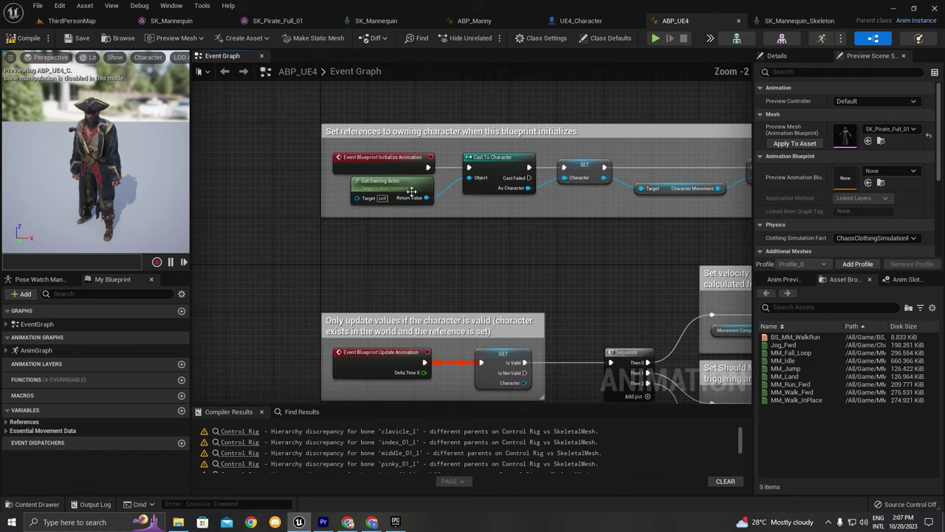
{"action": "scroll", "coordinate": [302, 185], "scroll_direction": "down", "scroll_amount": 2}
{"action": "scroll", "coordinate": [304, 200], "scroll_direction": "up", "scroll_amount": 4}
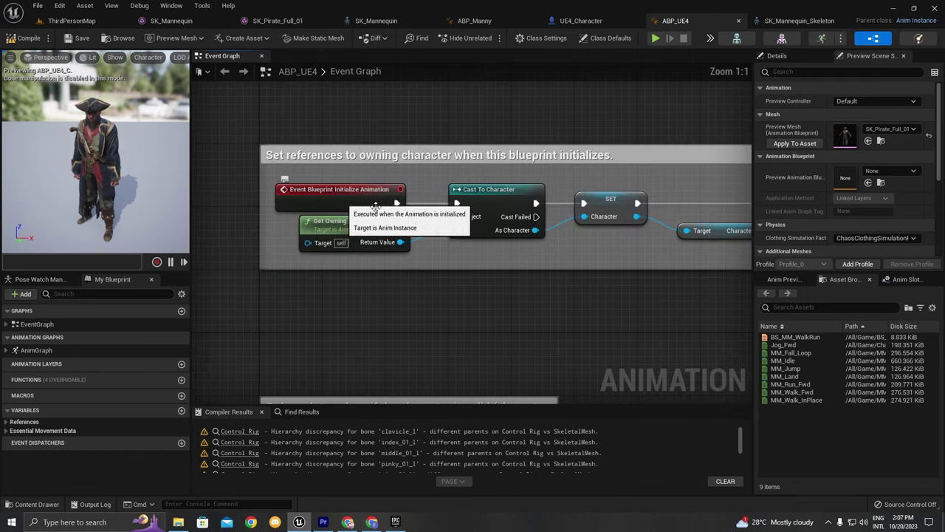
{"action": "scroll", "coordinate": [459, 281], "scroll_direction": "down", "scroll_amount": 3}
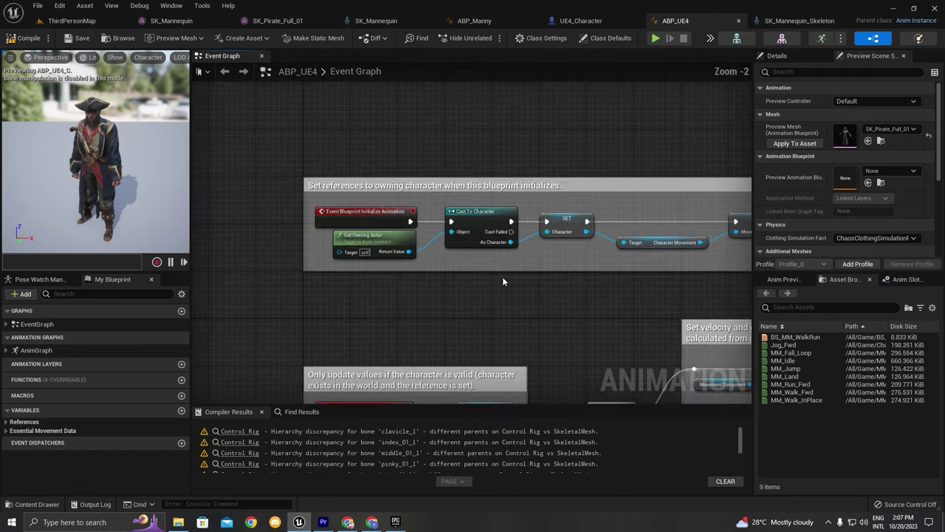
{"action": "scroll", "coordinate": [504, 276], "scroll_direction": "up", "scroll_amount": 3}
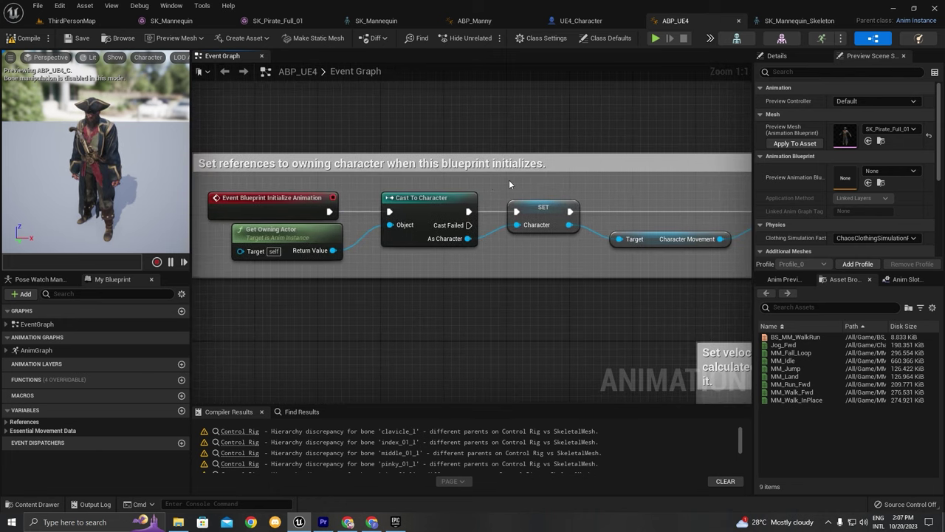
{"action": "scroll", "coordinate": [386, 186], "scroll_direction": "down", "scroll_amount": 3}
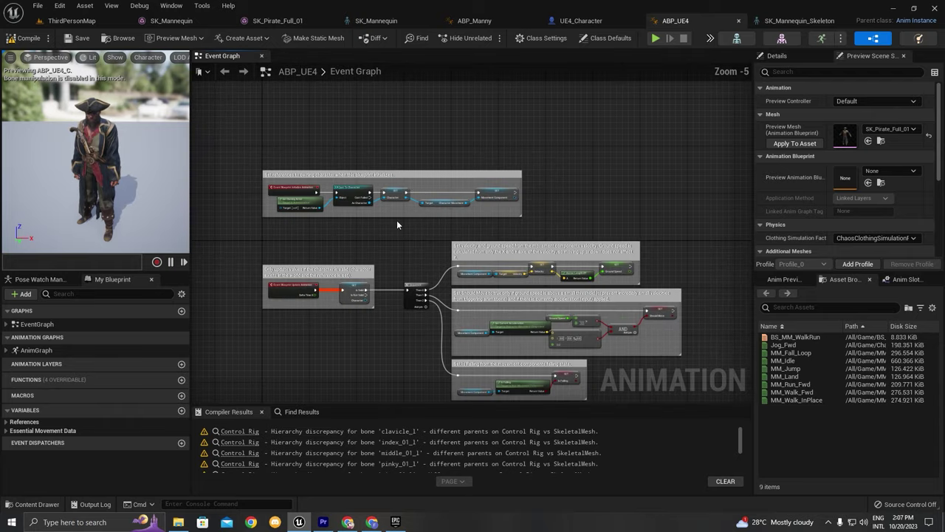
Step: Examine the Event Blueprint Update Animation node and the Character validity check in the ABP_UE4 Event Graph
{"action": "scroll", "coordinate": [302, 168], "scroll_direction": "up", "scroll_amount": 2}
{"action": "scroll", "coordinate": [302, 168], "scroll_direction": "down", "scroll_amount": 2}
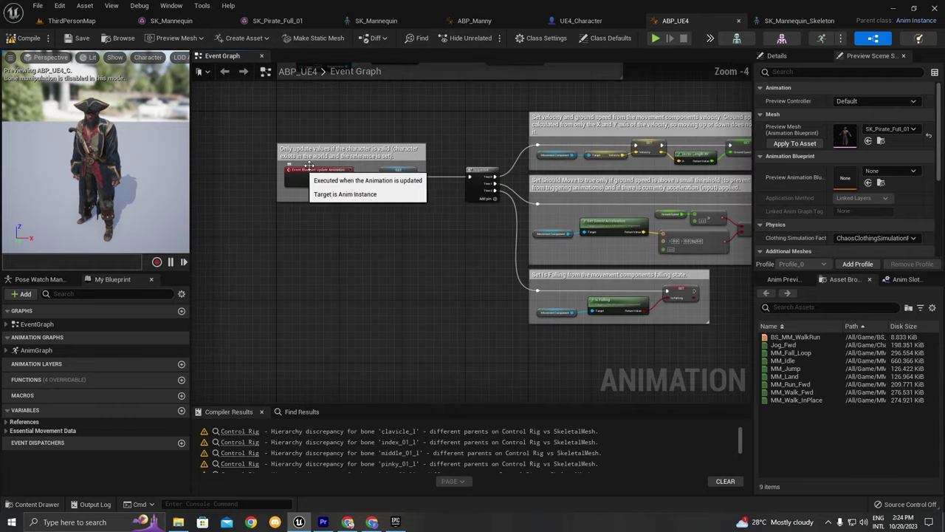
{"action": "scroll", "coordinate": [435, 151], "scroll_direction": "up", "scroll_amount": 3}
{"action": "scroll", "coordinate": [441, 142], "scroll_direction": "down", "scroll_amount": 3}
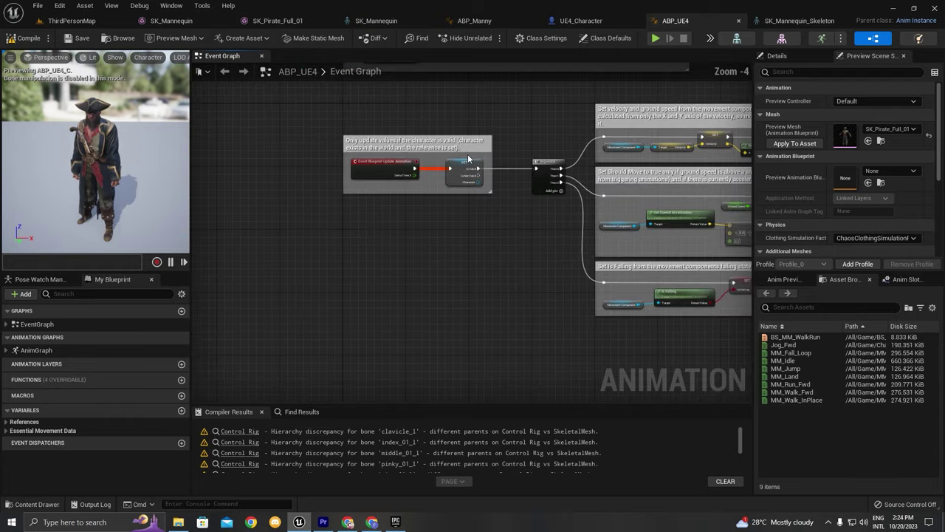
{"action": "scroll", "coordinate": [436, 138], "scroll_direction": "up", "scroll_amount": 3}
{"action": "left_click_drag", "start_coordinate": [584, 115], "coordinate": [603, 119]}
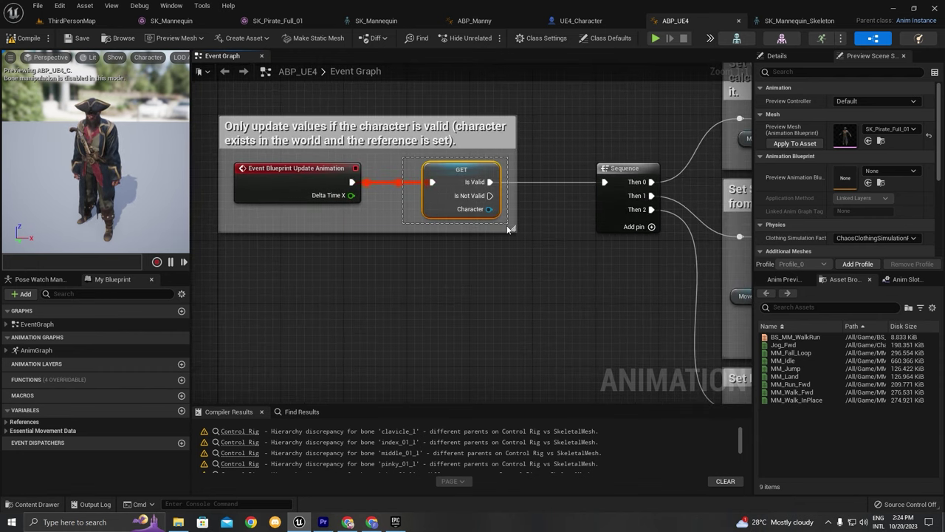
{"action": "left_click_drag", "start_coordinate": [507, 226], "coordinate": [508, 228]}
{"action": "scroll", "coordinate": [610, 226], "scroll_direction": "down", "scroll_amount": 5}
{"action": "scroll", "coordinate": [293, 206], "scroll_direction": "up", "scroll_amount": 5}
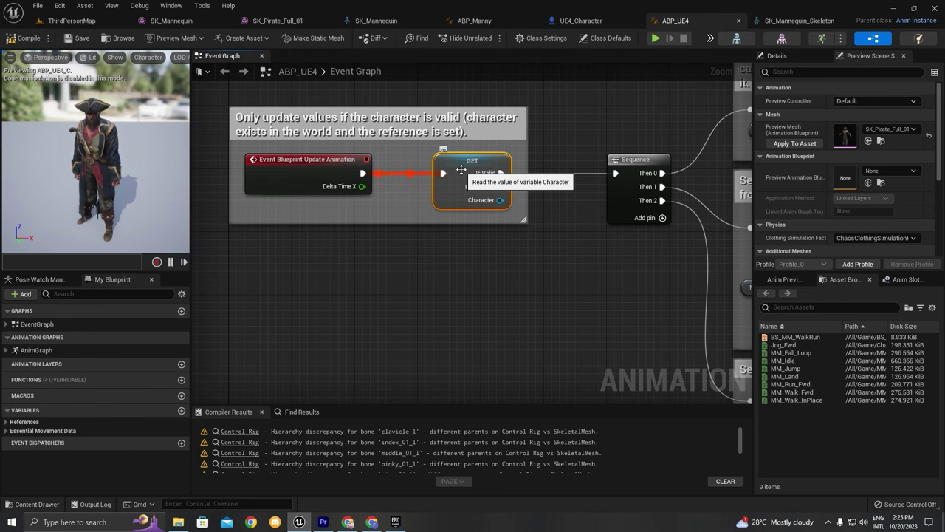
Step: Examine the Sequence node and the branch that sets Velocity and Ground Speed from the movement component
{"action": "scroll", "coordinate": [488, 188], "scroll_direction": "down", "scroll_amount": 2}
{"action": "right_click_drag", "start_coordinate": [742, 158], "coordinate": [443, 176]}
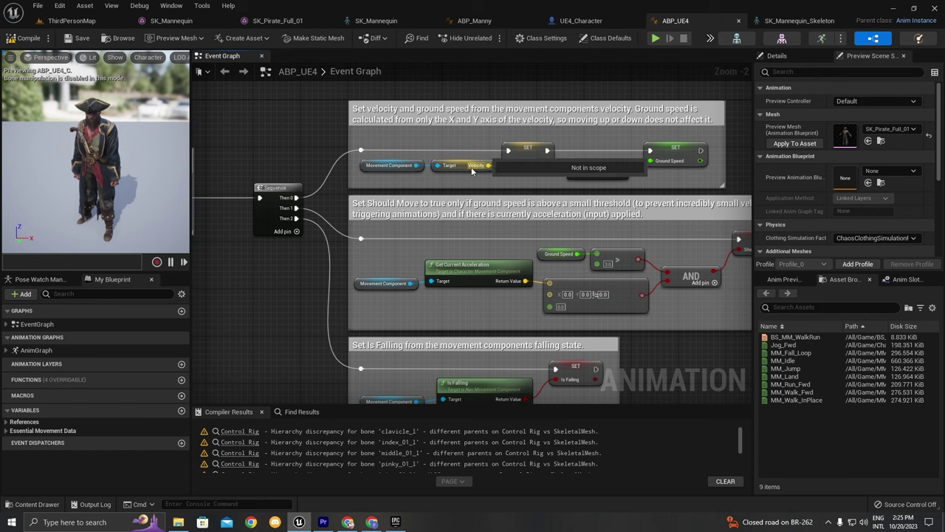
{"action": "scroll", "coordinate": [537, 164], "scroll_direction": "down", "scroll_amount": 1}
{"action": "scroll", "coordinate": [618, 163], "scroll_direction": "up", "scroll_amount": 3}
{"action": "scroll", "coordinate": [526, 174], "scroll_direction": "down", "scroll_amount": 5}
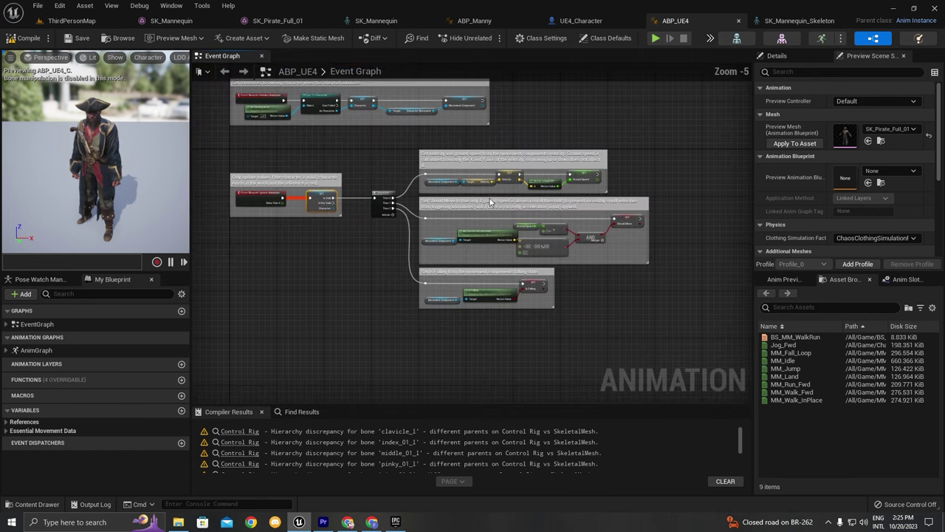
{"action": "scroll", "coordinate": [431, 234], "scroll_direction": "up", "scroll_amount": 6}
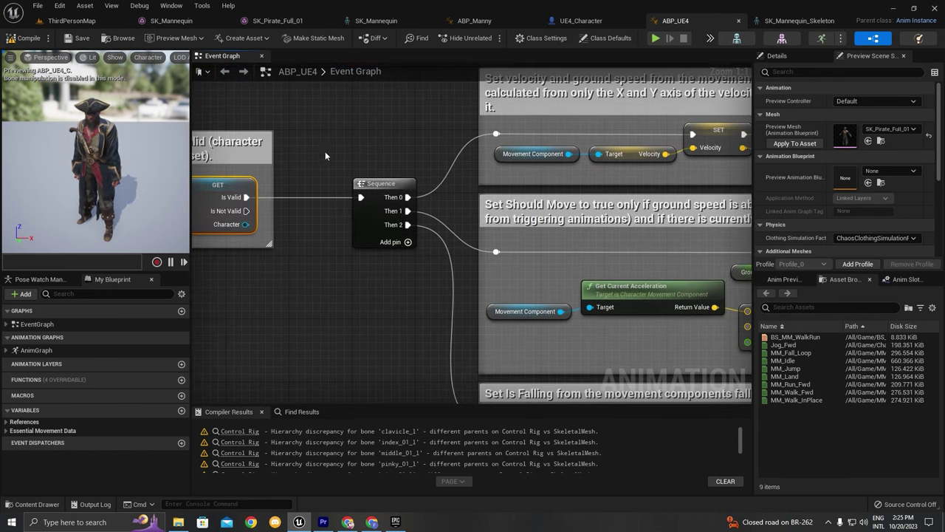
{"action": "left_click_drag", "start_coordinate": [323, 152], "coordinate": [415, 256]}
{"action": "scroll", "coordinate": [413, 256], "scroll_direction": "down", "scroll_amount": 3}
{"action": "right_click_drag", "start_coordinate": [414, 256], "coordinate": [312, 222]}
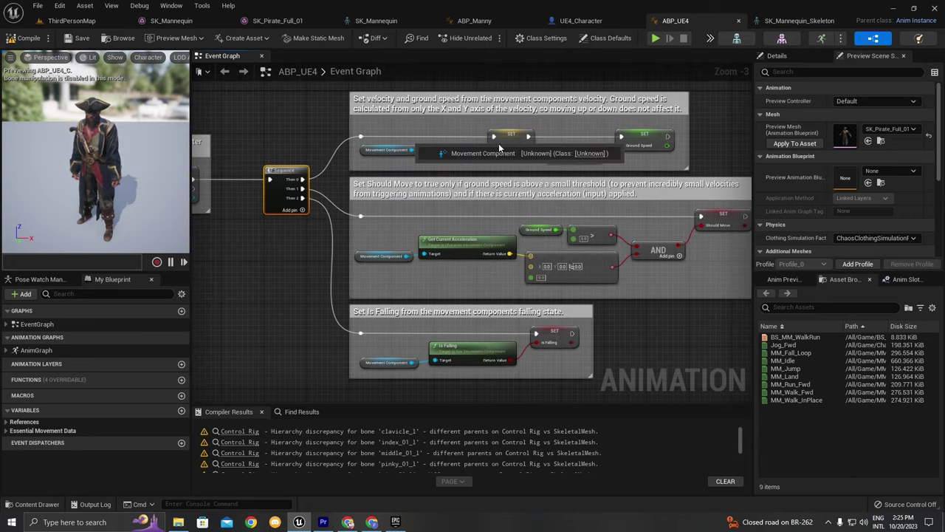
{"action": "scroll", "coordinate": [685, 131], "scroll_direction": "up", "scroll_amount": 1}
{"action": "right_click_drag", "start_coordinate": [630, 178], "coordinate": [500, 184]}
{"action": "scroll", "coordinate": [500, 184], "scroll_direction": "down", "scroll_amount": 1}
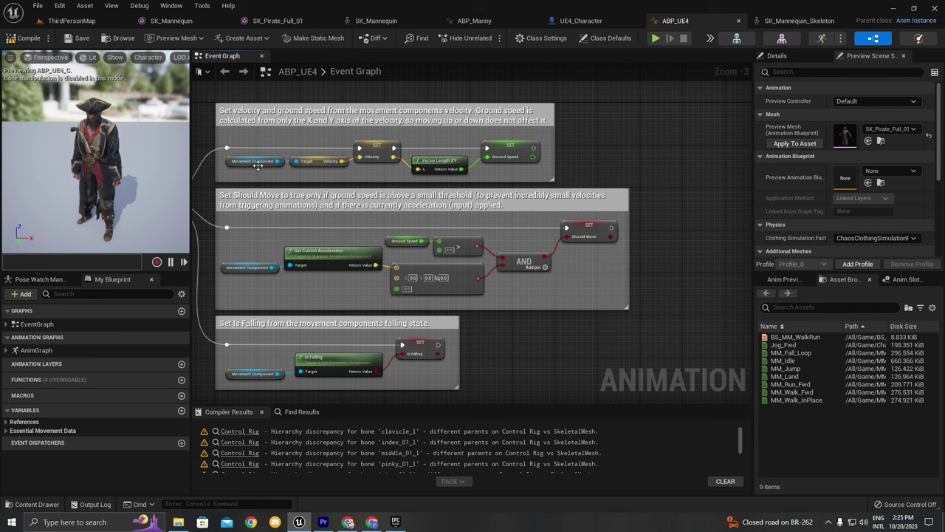
{"action": "scroll", "coordinate": [402, 150], "scroll_direction": "up", "scroll_amount": 3}
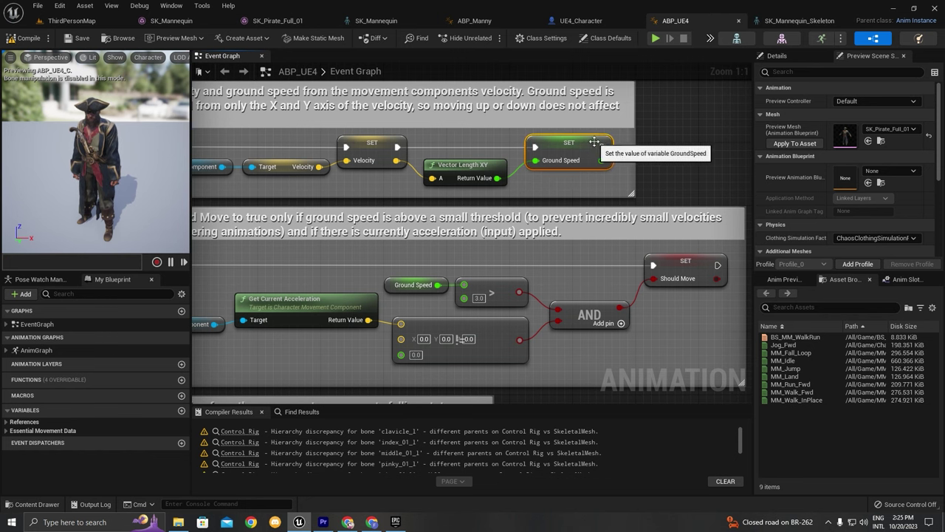
{"action": "scroll", "coordinate": [525, 180], "scroll_direction": "down", "scroll_amount": 4}
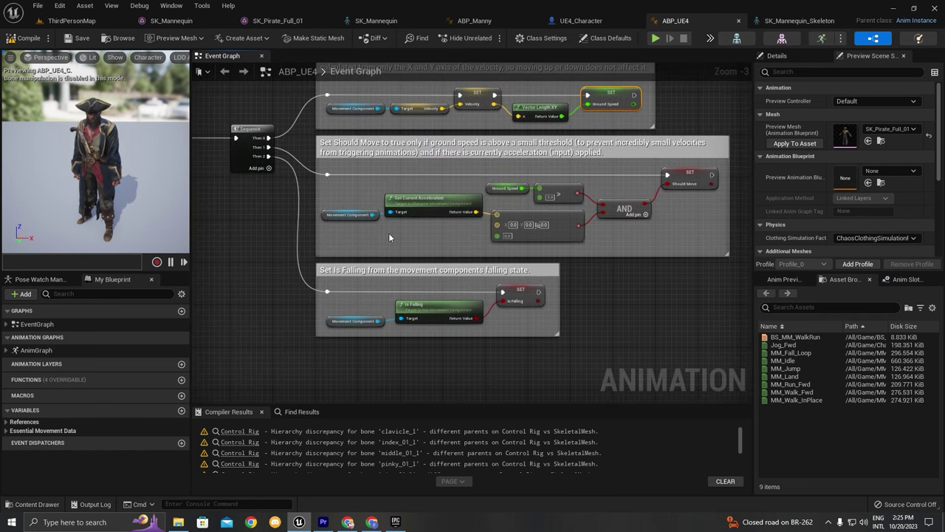
Step: Examine the Event Graph sections that set Should Move and Is Falling from the movement component
{"action": "scroll", "coordinate": [389, 233], "scroll_direction": "up", "scroll_amount": 2}
{"action": "scroll", "coordinate": [363, 229], "scroll_direction": "down", "scroll_amount": 2}
{"action": "scroll", "coordinate": [435, 192], "scroll_direction": "up", "scroll_amount": 2}
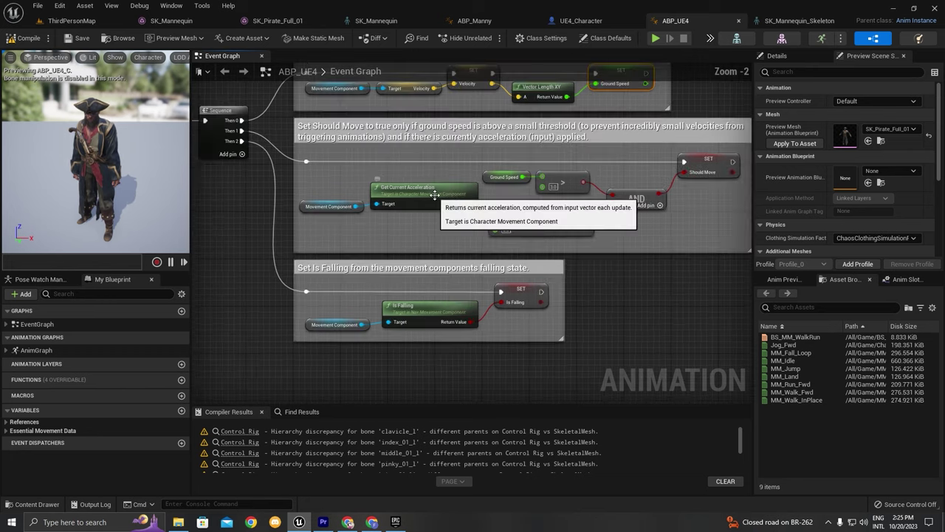
{"action": "right_click_drag", "start_coordinate": [404, 148], "coordinate": [382, 169]}
{"action": "scroll", "coordinate": [344, 168], "scroll_direction": "down", "scroll_amount": 2}
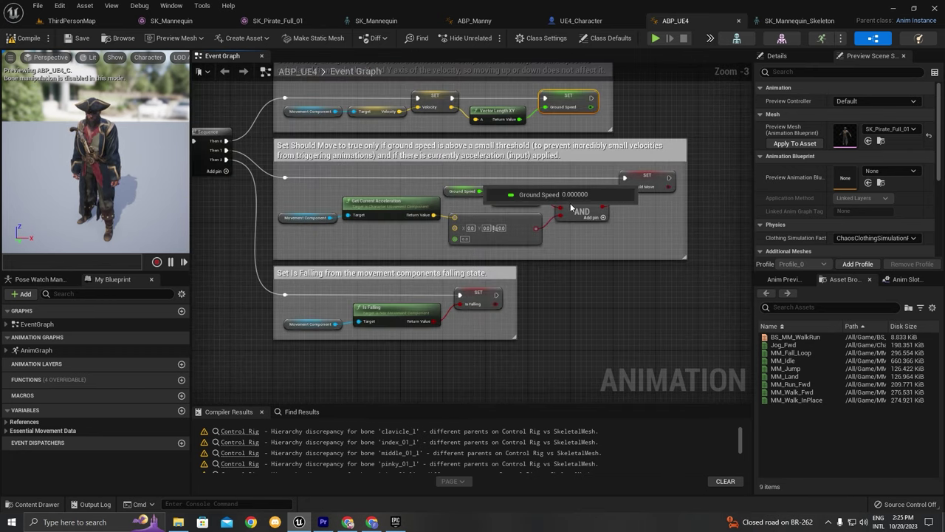
{"action": "scroll", "coordinate": [487, 199], "scroll_direction": "up", "scroll_amount": 2}
{"action": "scroll", "coordinate": [571, 177], "scroll_direction": "down", "scroll_amount": 4}
{"action": "scroll", "coordinate": [570, 178], "scroll_direction": "up", "scroll_amount": 3}
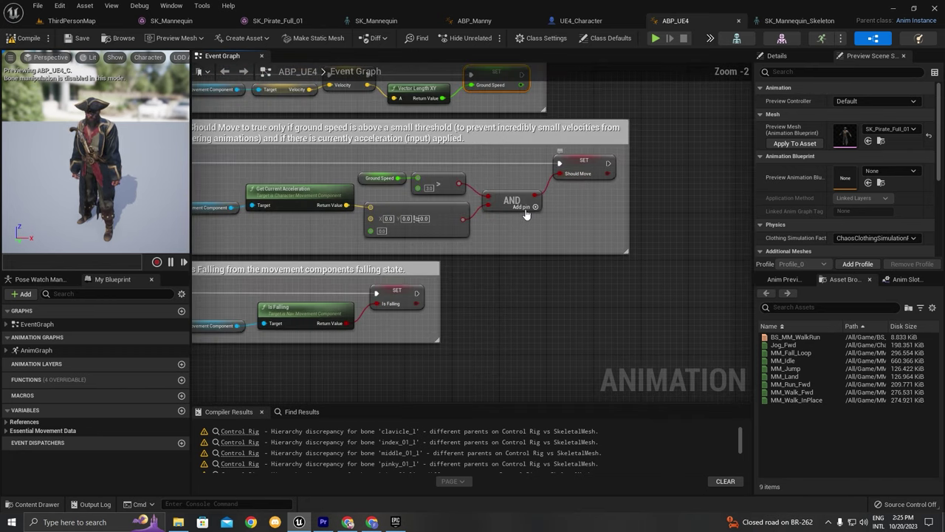
{"action": "scroll", "coordinate": [590, 166], "scroll_direction": "up", "scroll_amount": 3}
{"action": "left_click_drag", "start_coordinate": [603, 153], "coordinate": [590, 162]}
{"action": "scroll", "coordinate": [564, 178], "scroll_direction": "down", "scroll_amount": 3}
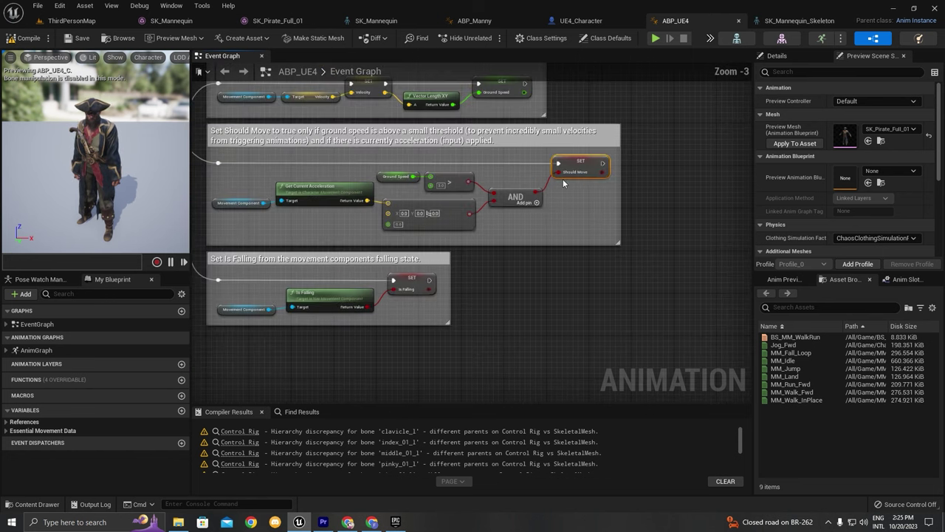
{"action": "scroll", "coordinate": [423, 217], "scroll_direction": "down", "scroll_amount": 3}
{"action": "scroll", "coordinate": [351, 266], "scroll_direction": "up", "scroll_amount": 3}
{"action": "scroll", "coordinate": [451, 256], "scroll_direction": "up", "scroll_amount": 3}
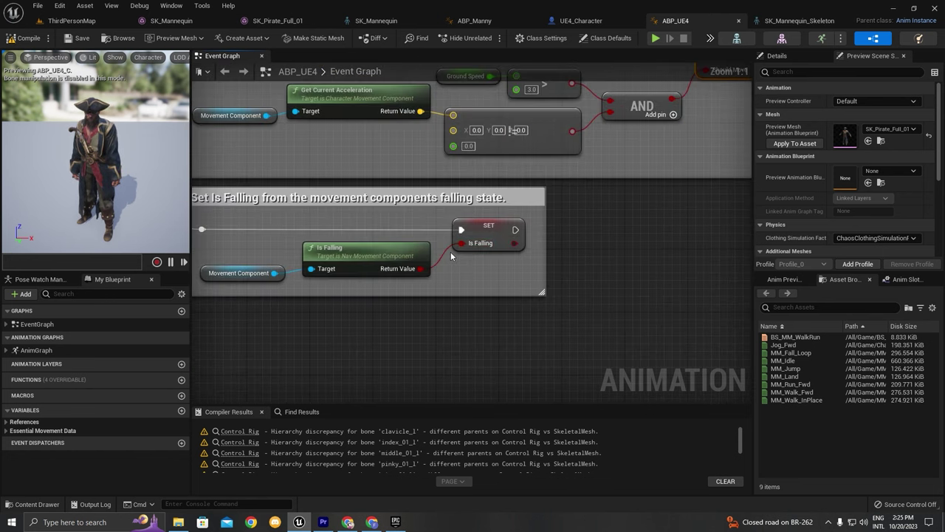
{"action": "scroll", "coordinate": [451, 256], "scroll_direction": "down", "scroll_amount": 7}
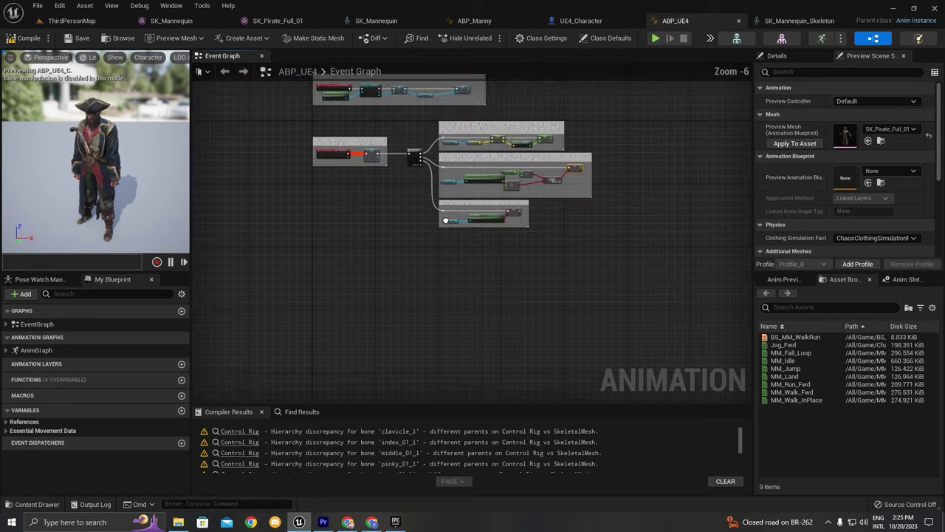
Step: Add a Then 3 execution output to the Sequence node in the ABP_UE4 Event Graph
{"action": "scroll", "coordinate": [355, 202], "scroll_direction": "up", "scroll_amount": 4}
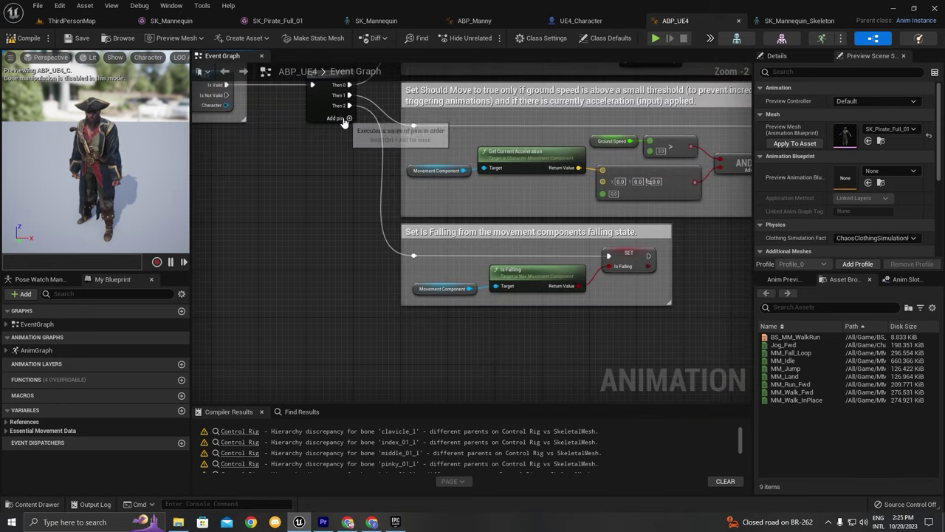
{"action": "left_click", "coordinate": [343, 119]}
{"action": "scroll", "coordinate": [332, 170], "scroll_direction": "down", "scroll_amount": 2}
Step: Add an Event Blueprint Begin Play node in the empty area below the Event Blueprint Update Animation section
{"action": "right_click_drag", "start_coordinate": [332, 170], "coordinate": [595, 218]}
{"action": "scroll", "coordinate": [432, 219], "scroll_direction": "up", "scroll_amount": 3}
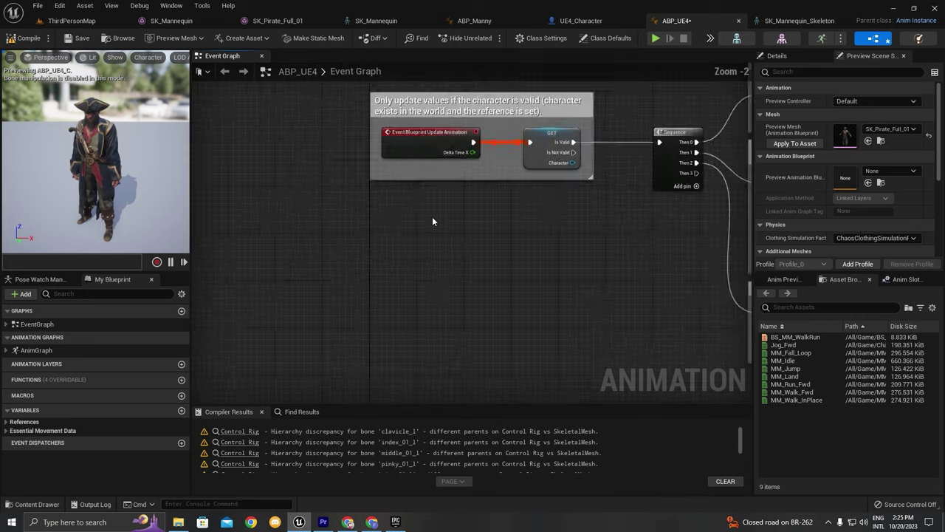
{"action": "right_click", "coordinate": [393, 234]}
{"action": "scroll", "coordinate": [393, 238], "scroll_direction": "down", "scroll_amount": 10}
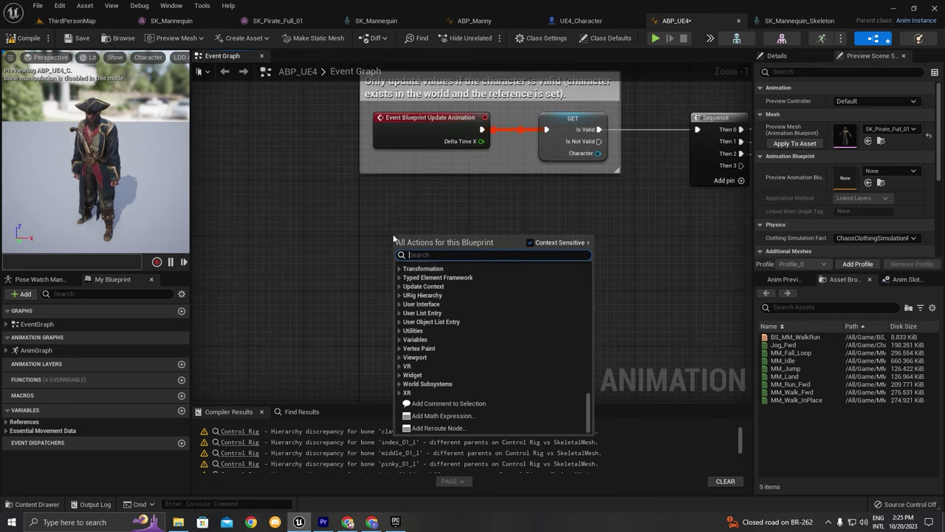
{"action": "type", "text": "event begin"}
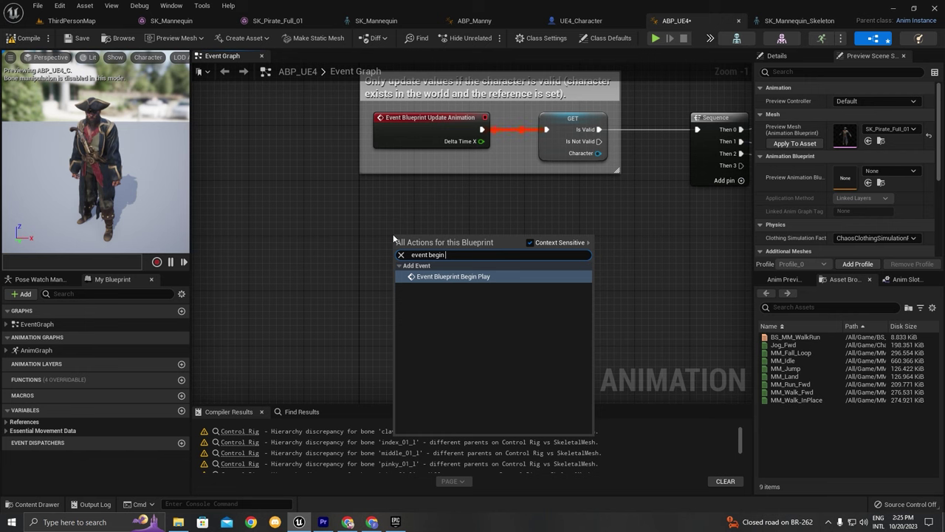
{"action": "key", "text": "Return"}
Step: Connect a Cast To UE4_Character node to the execution output of Event Blueprint Begin Play
{"action": "left_click_drag", "start_coordinate": [436, 244], "coordinate": [512, 293]}
{"action": "type", "text": "cast t"}
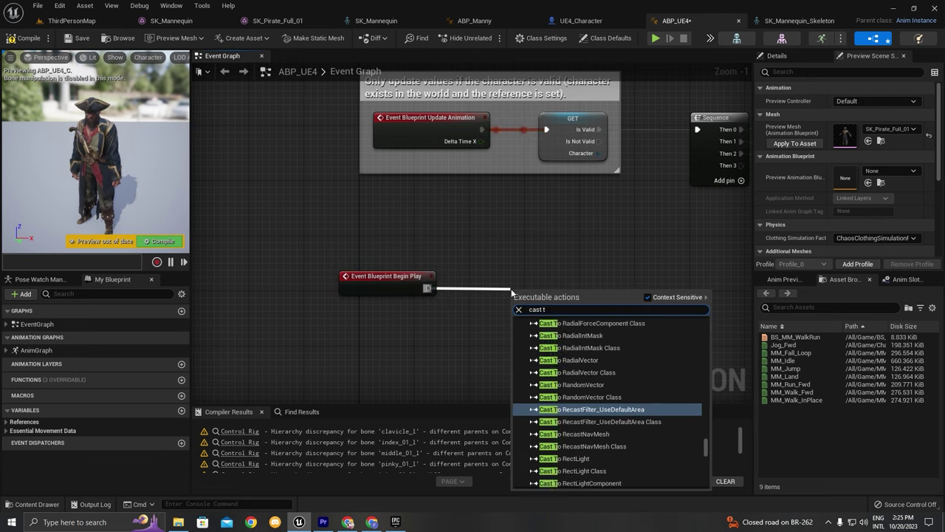
{"action": "type", "text": "o ue4_c"}
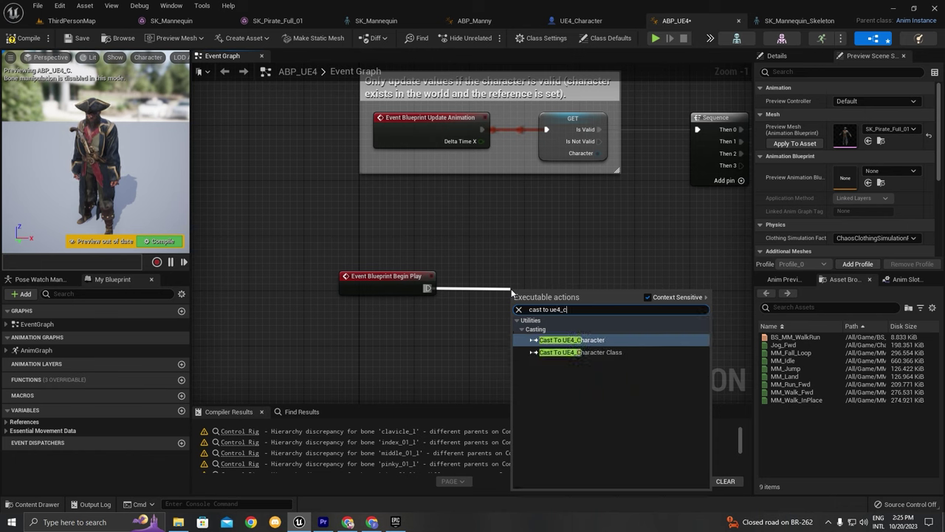
{"action": "key", "text": "Return"}
Step: Feed the cast's Object input from a Try Get Pawn Owner node and move both nodes closer to Event Blueprint Begin Play
{"action": "left_click_drag", "start_coordinate": [547, 300], "coordinate": [558, 361]}
{"action": "type", "text": "get"}
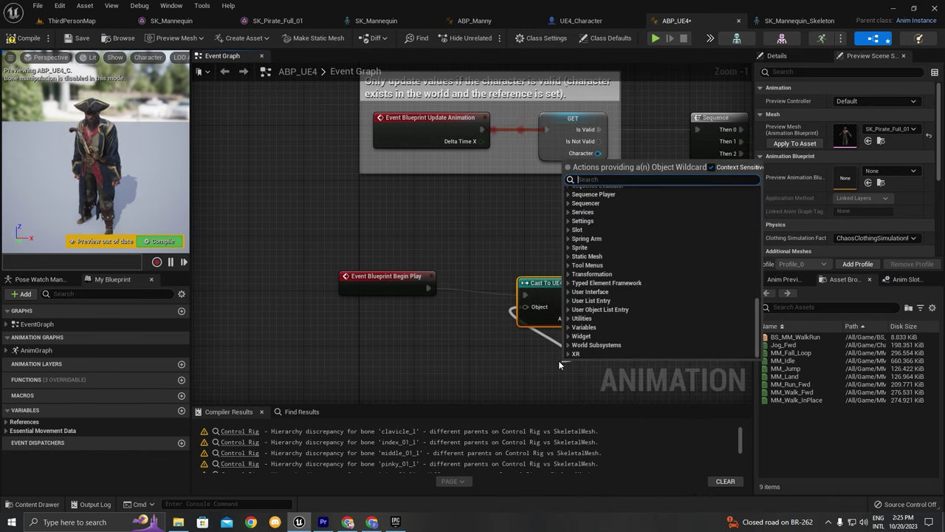
{"action": "type", "text": " player c"}
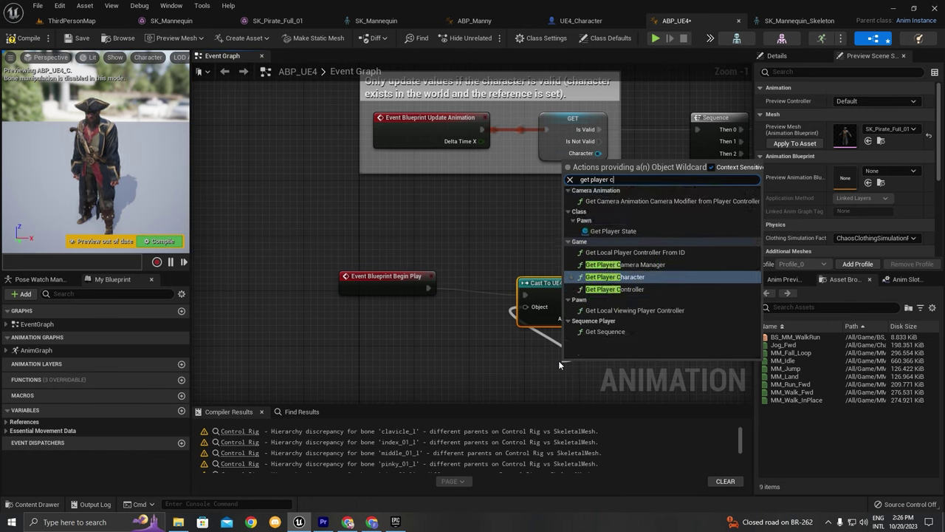
{"action": "key", "text": "ctrl+a"}
{"action": "type", "text": "try get"}
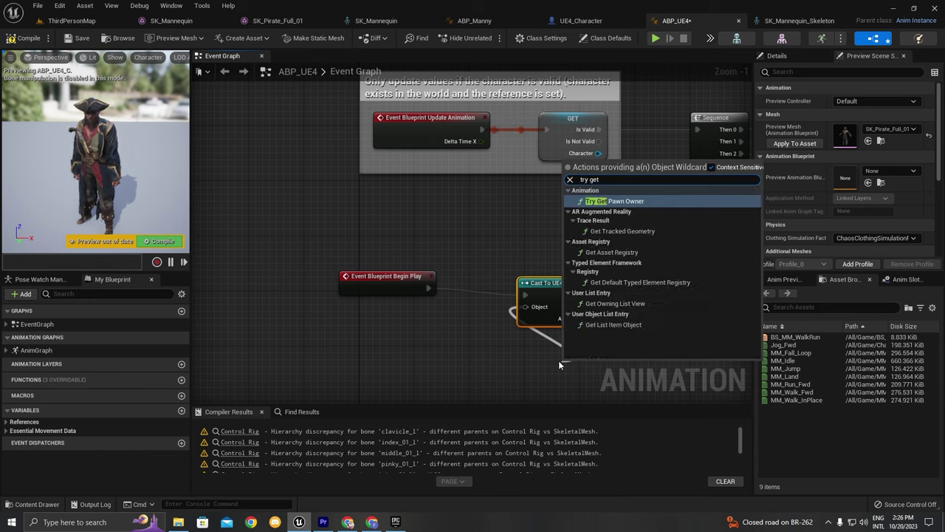
{"action": "key", "text": "Return"}
{"action": "left_click_drag", "start_coordinate": [588, 276], "coordinate": [519, 269]}
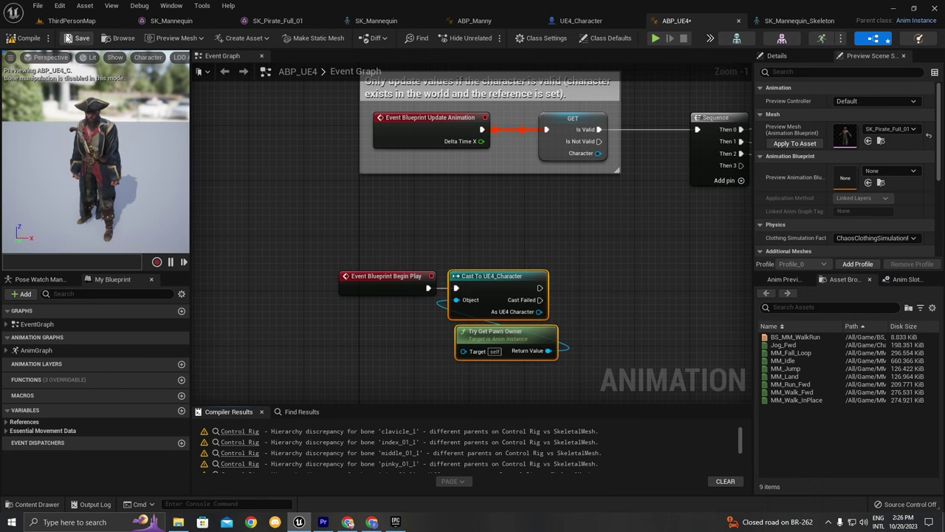
Step: Promote the cast's As UE4 Character output to a variable, then compile and save ABP_UE4
{"action": "right_click_drag", "start_coordinate": [564, 278], "coordinate": [403, 200]}
{"action": "left_click", "coordinate": [425, 237]}
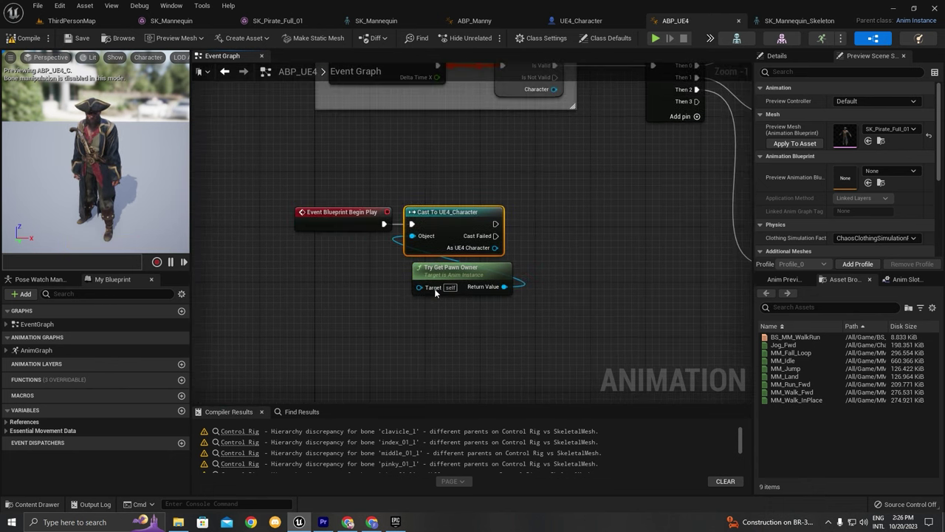
{"action": "left_click", "coordinate": [434, 288]}
{"action": "right_click_drag", "start_coordinate": [576, 261], "coordinate": [482, 259]}
{"action": "right_click", "coordinate": [411, 254]}
{"action": "left_click", "coordinate": [452, 275]}
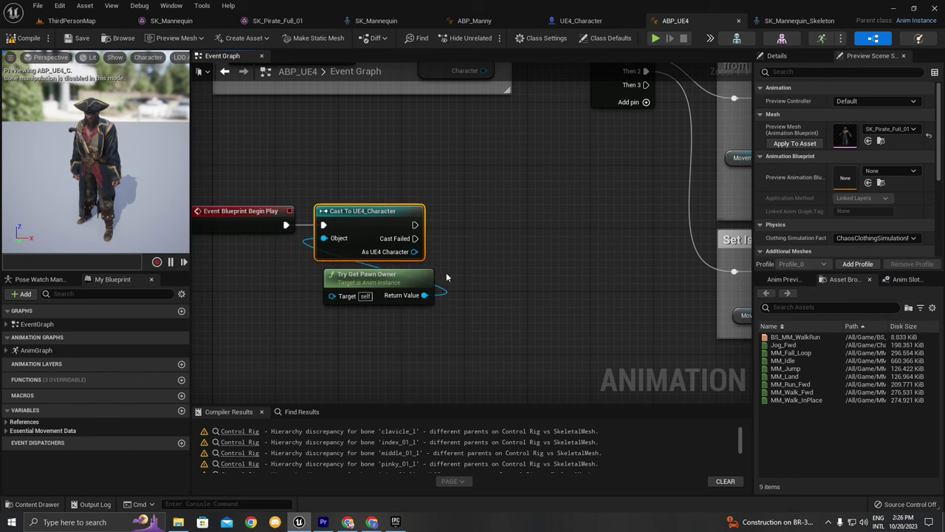
{"action": "left_click", "coordinate": [159, 241]}
{"action": "left_click", "coordinate": [78, 38]}
{"action": "scroll", "coordinate": [474, 319], "scroll_direction": "down", "scroll_amount": 2}
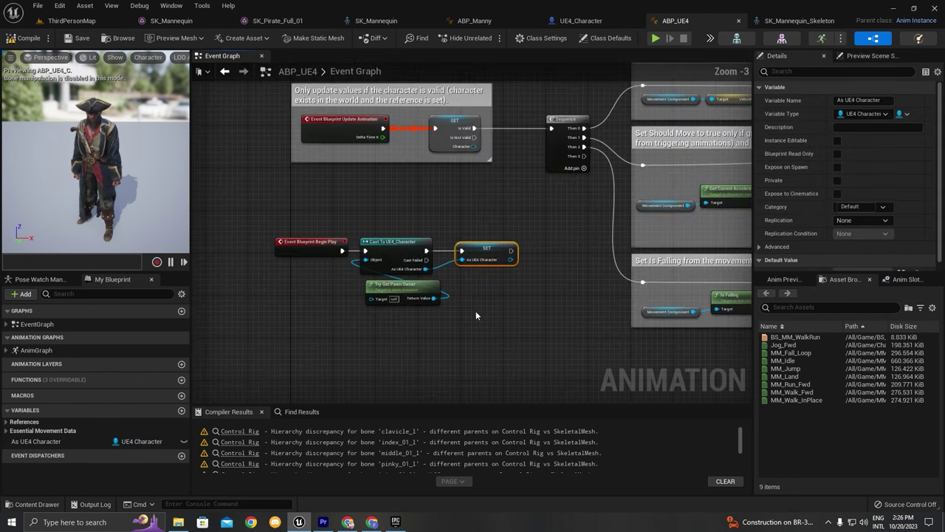
{"action": "scroll", "coordinate": [440, 258], "scroll_direction": "up", "scroll_amount": 2}
Step: Review the viewport and Event Graph of UE4_Character and open the SK_Mannequin_Skeleton asset for viewing
{"action": "left_click", "coordinate": [579, 21]}
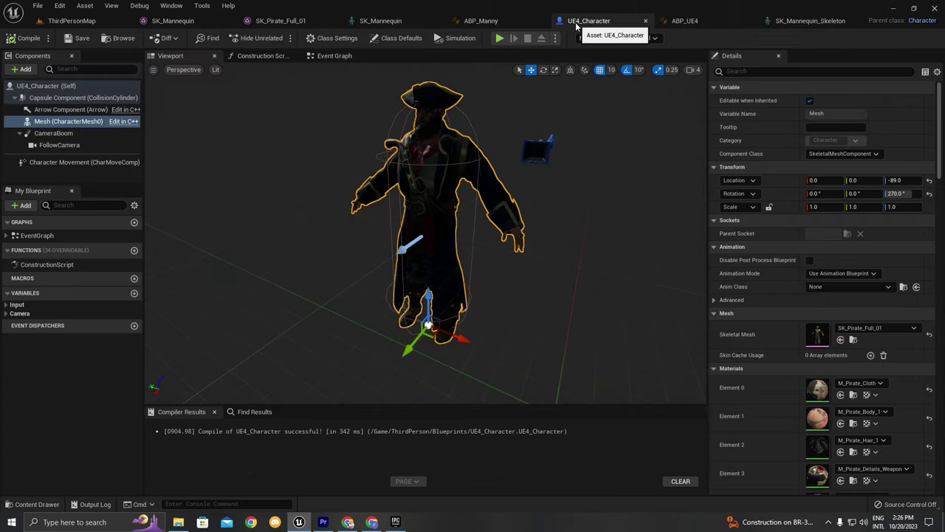
{"action": "left_click", "coordinate": [329, 56]}
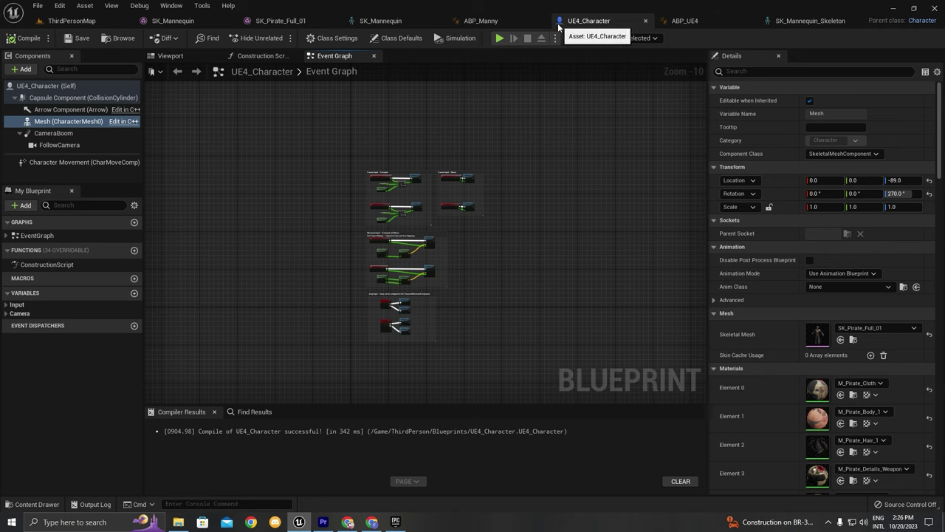
{"action": "left_click", "coordinate": [169, 56]}
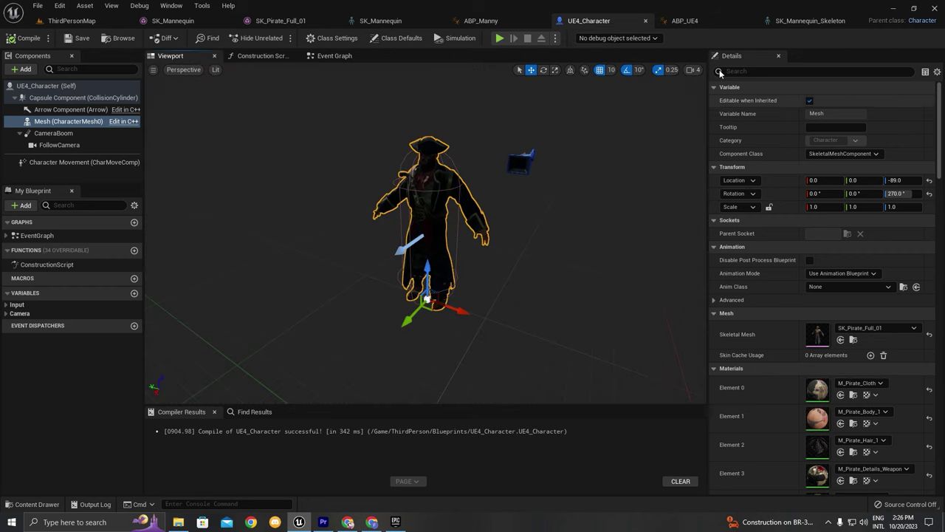
{"action": "left_click", "coordinate": [325, 57]}
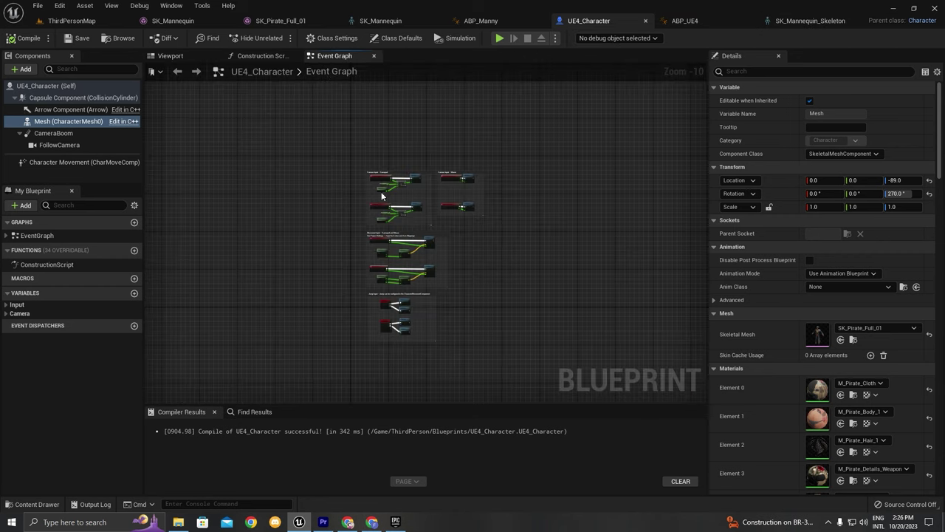
{"action": "scroll", "coordinate": [440, 249], "scroll_direction": "up", "scroll_amount": 8}
{"action": "left_click", "coordinate": [808, 20]}
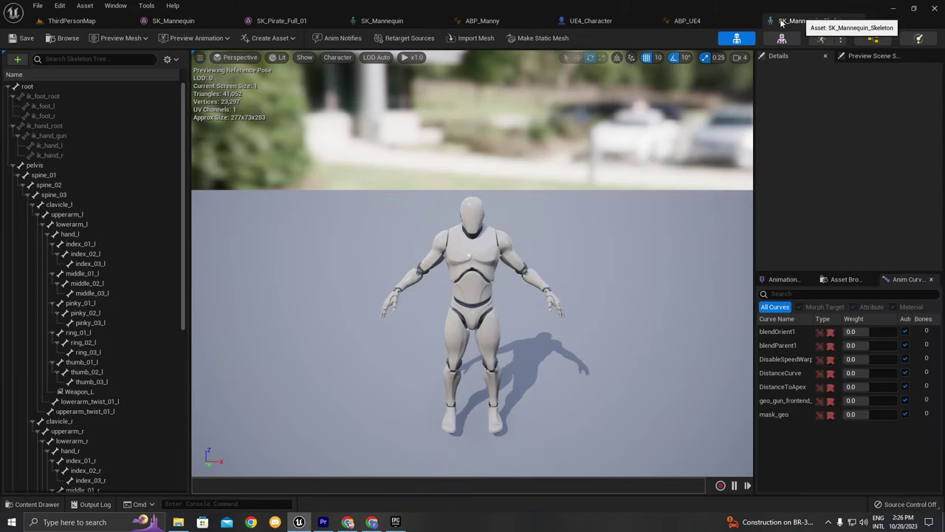
Step: In ABP_UE4's Event Graph, place a getter for As UE4 Character below the Is Falling section and convert it to a validated get
{"action": "left_click", "coordinate": [699, 28]}
{"action": "scroll", "coordinate": [319, 209], "scroll_direction": "down", "scroll_amount": 2}
{"action": "right_click_drag", "start_coordinate": [533, 310], "coordinate": [376, 201]}
{"action": "scroll", "coordinate": [392, 245], "scroll_direction": "up", "scroll_amount": 1}
{"action": "left_click_drag", "start_coordinate": [37, 441], "coordinate": [473, 226]}
{"action": "left_click", "coordinate": [432, 260]}
{"action": "scroll", "coordinate": [433, 255], "scroll_direction": "up", "scroll_amount": 1}
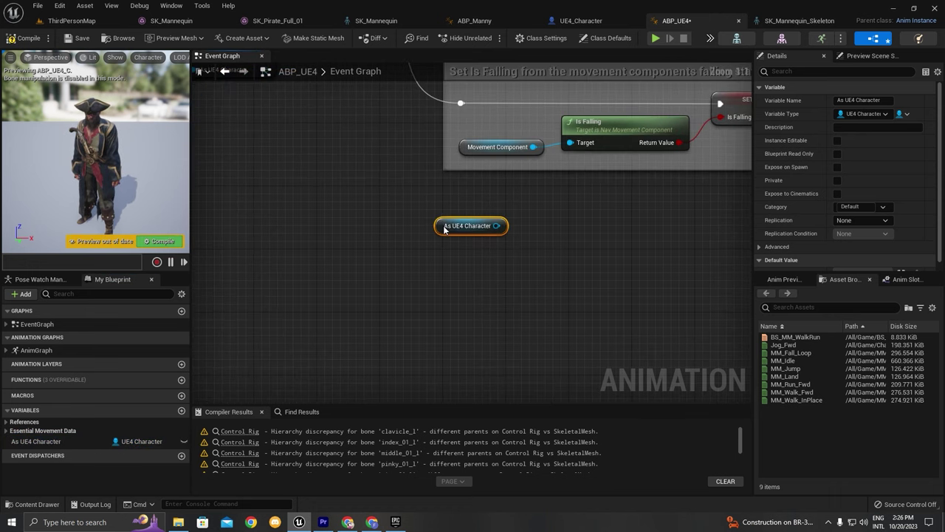
{"action": "right_click", "coordinate": [497, 228]}
{"action": "left_click", "coordinate": [533, 312]}
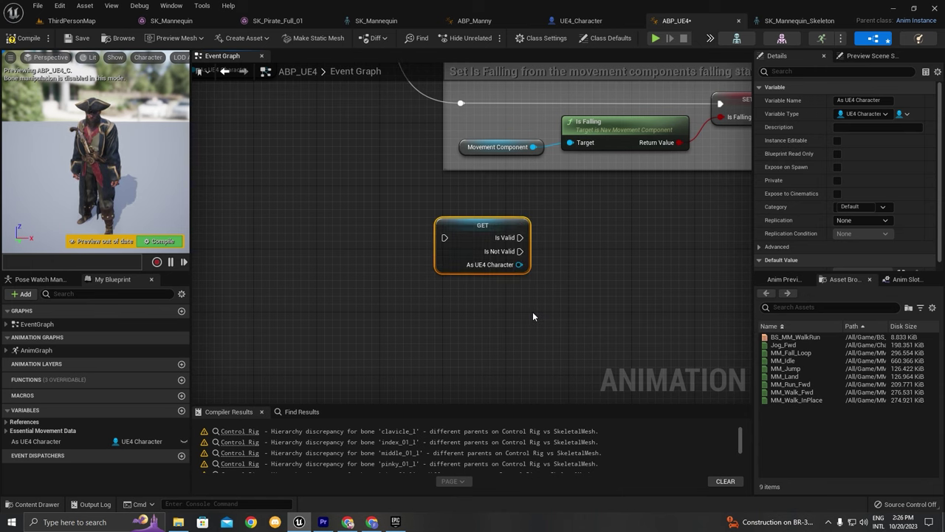
Step: Connect the sequence node's Then 3 output to the validated As UE4 Character get node
{"action": "scroll", "coordinate": [484, 227], "scroll_direction": "down", "scroll_amount": 3}
{"action": "right_click_drag", "start_coordinate": [484, 227], "coordinate": [470, 304]}
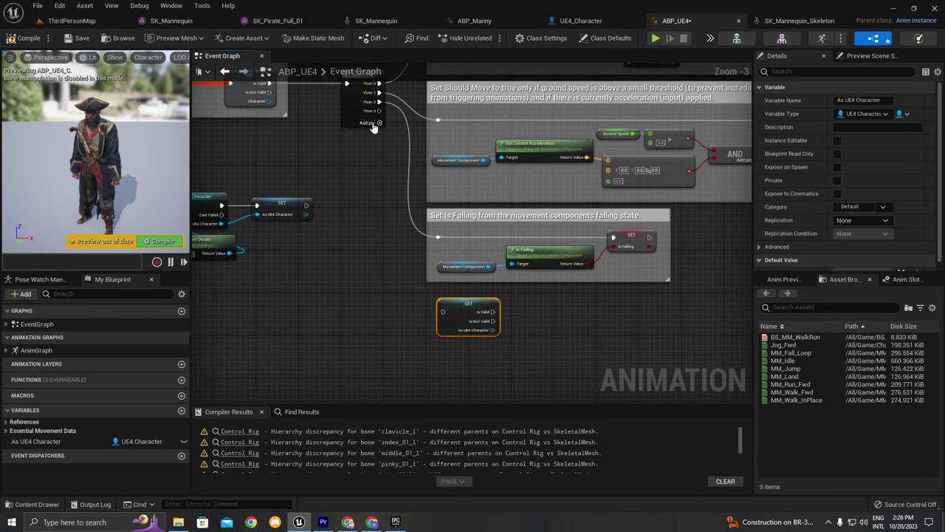
{"action": "scroll", "coordinate": [375, 128], "scroll_direction": "up", "scroll_amount": 1}
{"action": "left_click_drag", "start_coordinate": [380, 110], "coordinate": [452, 332]}
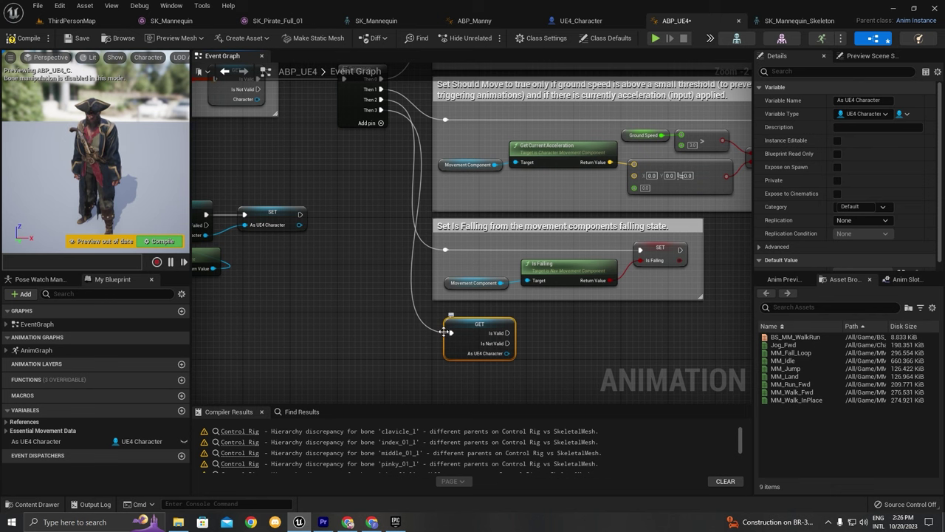
{"action": "scroll", "coordinate": [434, 333], "scroll_direction": "down", "scroll_amount": 3}
{"action": "scroll", "coordinate": [406, 375], "scroll_direction": "up", "scroll_amount": 2}
{"action": "right_click_drag", "start_coordinate": [409, 373], "coordinate": [458, 319]}
{"action": "scroll", "coordinate": [452, 325], "scroll_direction": "down", "scroll_amount": 1}
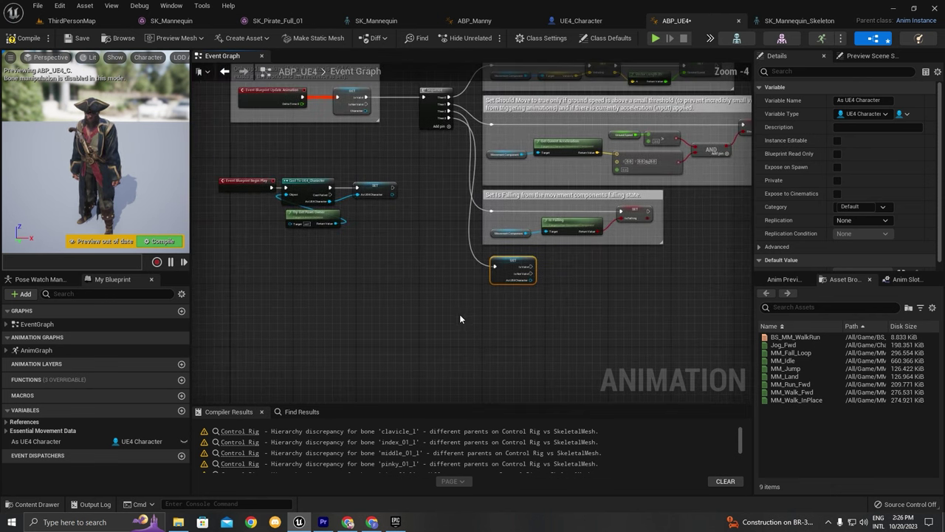
{"action": "scroll", "coordinate": [514, 284], "scroll_direction": "up", "scroll_amount": 4}
{"action": "right_click_drag", "start_coordinate": [562, 329], "coordinate": [403, 284]}
{"action": "left_click_drag", "start_coordinate": [372, 244], "coordinate": [520, 241]}
{"action": "type", "text": "get"}
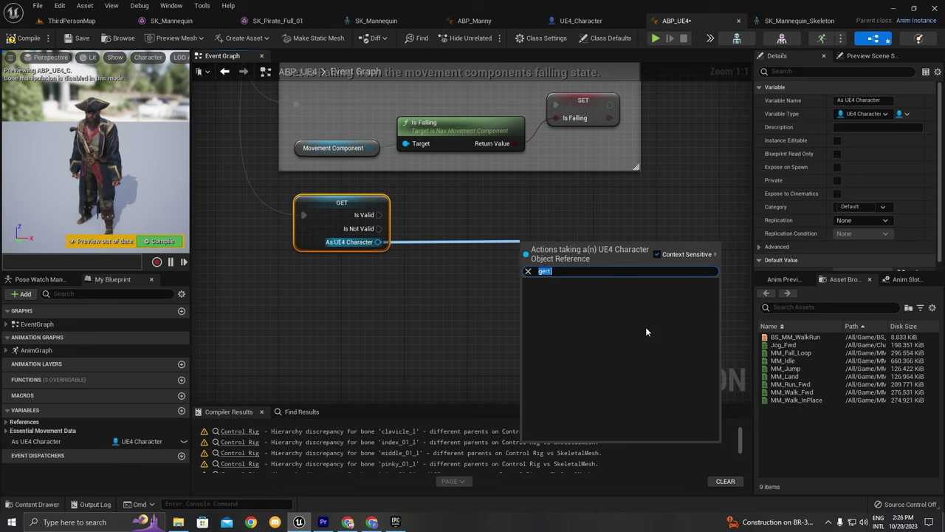
{"action": "scroll", "coordinate": [646, 327], "scroll_direction": "down", "scroll_amount": 3}
{"action": "left_click_drag", "start_coordinate": [716, 382], "coordinate": [718, 440]}
{"action": "left_click", "coordinate": [399, 268]}
{"action": "right_click_drag", "start_coordinate": [398, 227], "coordinate": [515, 218]}
{"action": "scroll", "coordinate": [514, 218], "scroll_direction": "down", "scroll_amount": 2}
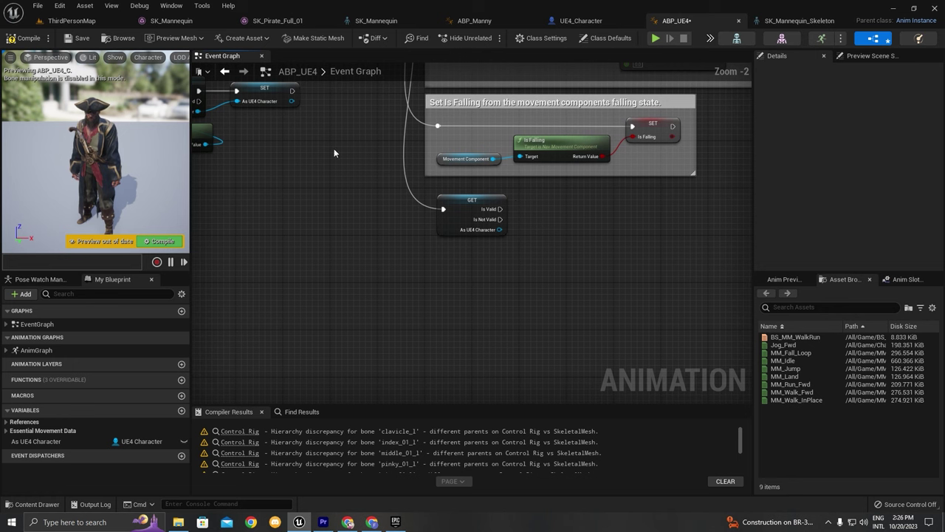
Step: Examine the Jump Input section in UE4_Character's Event Graph
{"action": "left_click", "coordinate": [477, 21]}
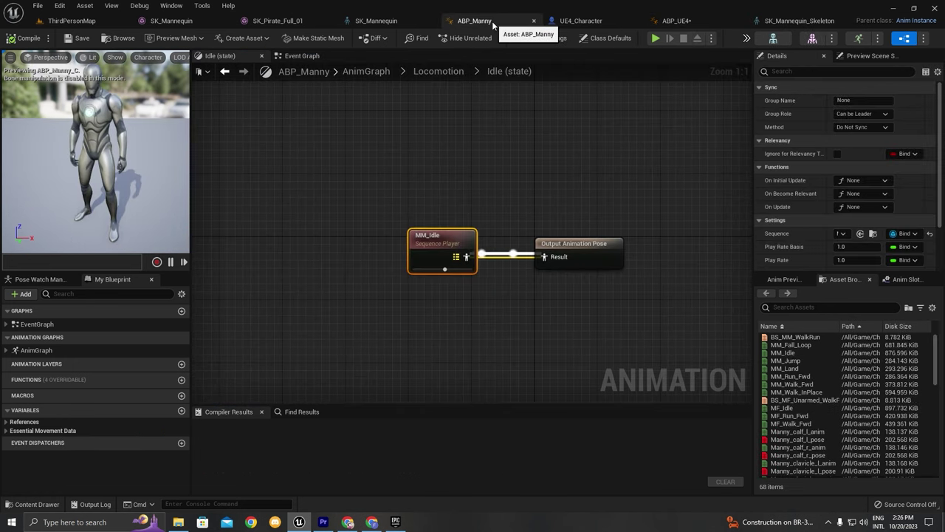
{"action": "left_click", "coordinate": [596, 27]}
{"action": "scroll", "coordinate": [502, 158], "scroll_direction": "down", "scroll_amount": 7}
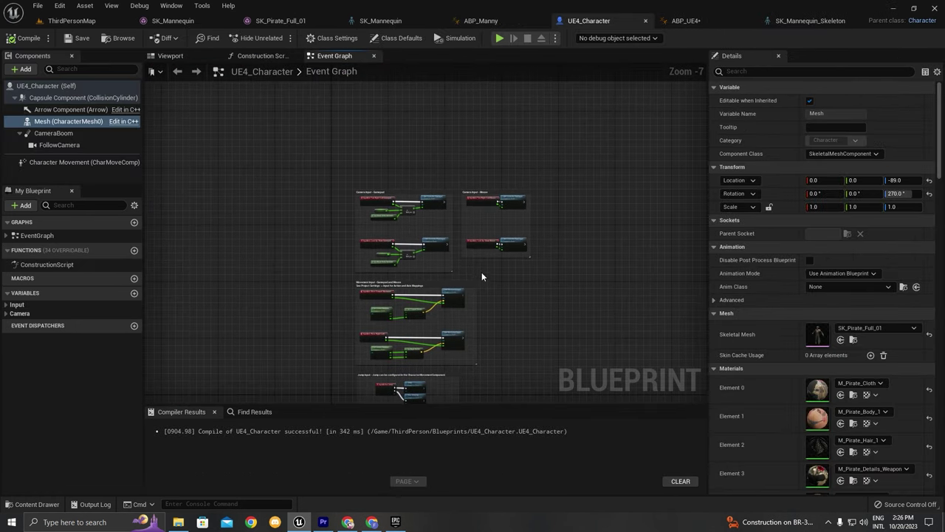
{"action": "scroll", "coordinate": [444, 225], "scroll_direction": "up", "scroll_amount": 10}
{"action": "scroll", "coordinate": [410, 265], "scroll_direction": "down", "scroll_amount": 3}
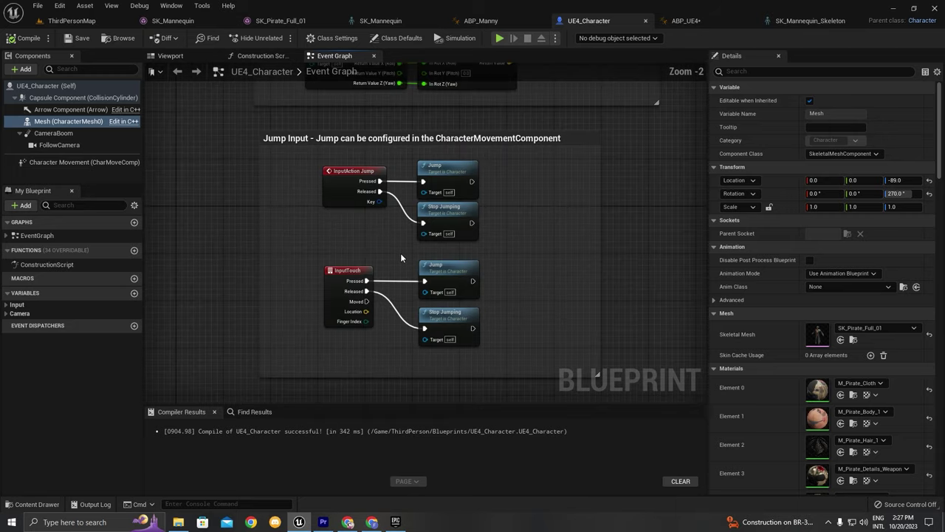
{"action": "scroll", "coordinate": [373, 221], "scroll_direction": "down", "scroll_amount": 6}
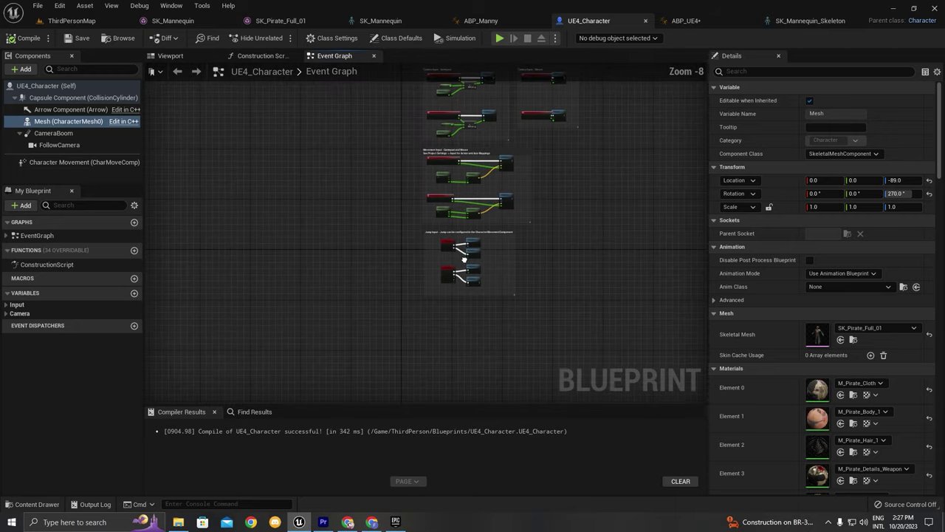
{"action": "scroll", "coordinate": [480, 199], "scroll_direction": "up", "scroll_amount": 8}
{"action": "scroll", "coordinate": [466, 170], "scroll_direction": "down", "scroll_amount": 5}
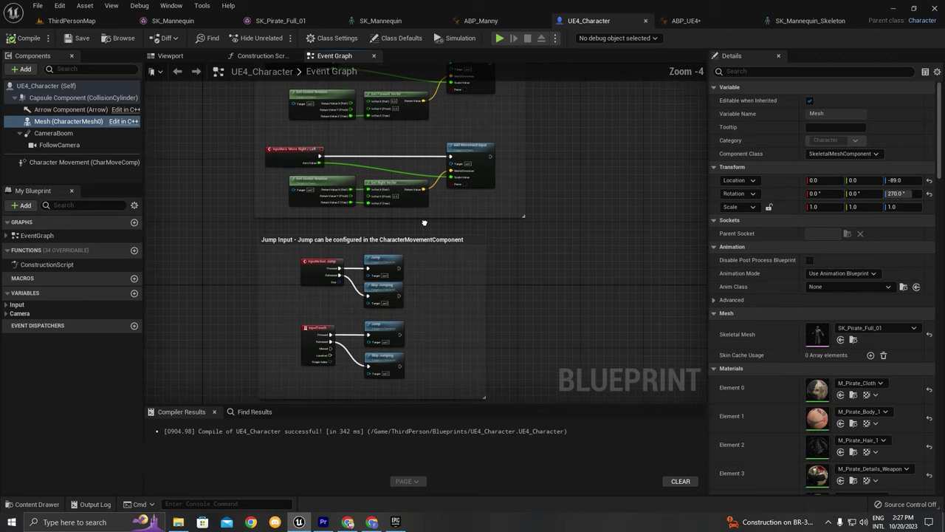
{"action": "scroll", "coordinate": [443, 198], "scroll_direction": "up", "scroll_amount": 5}
{"action": "right_click_drag", "start_coordinate": [519, 169], "coordinate": [526, 211]}
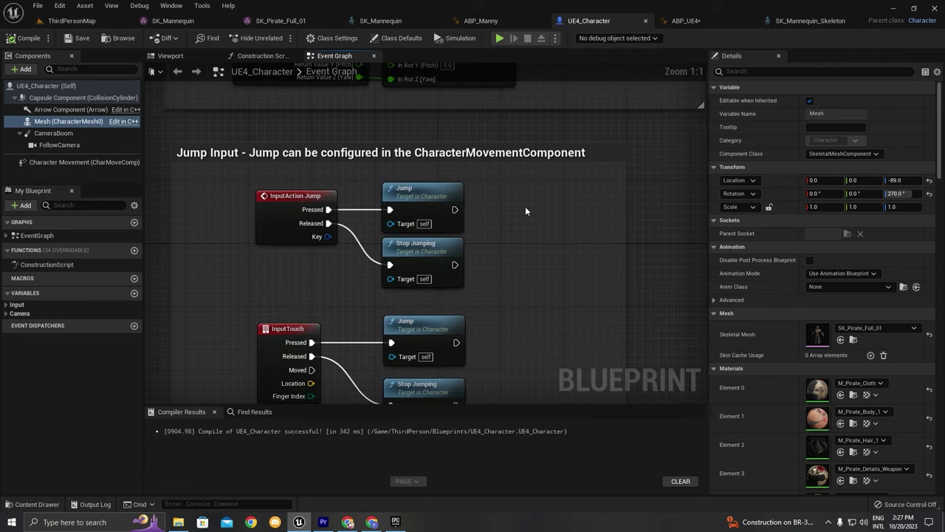
Step: Add a Boolean variable HasJumped? to UE4_Character and place a Set node for it beside the InputAction Jump nodes
{"action": "left_click", "coordinate": [134, 294]}
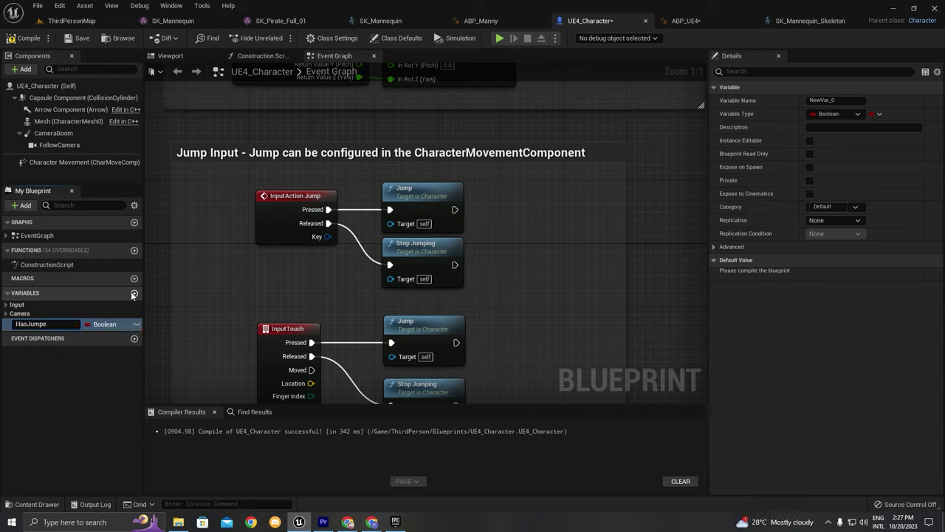
{"action": "left_click_drag", "start_coordinate": [59, 318], "coordinate": [487, 192]}
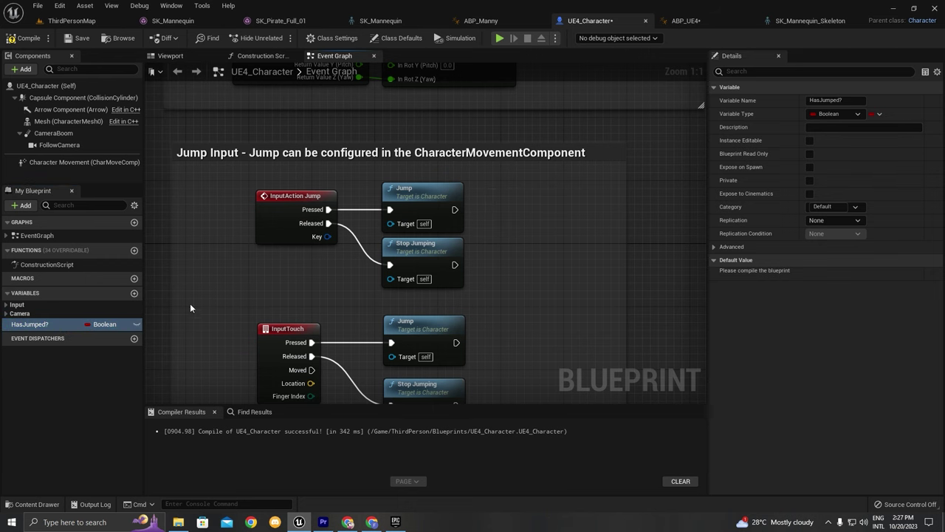
{"action": "left_click_drag", "start_coordinate": [65, 326], "coordinate": [493, 183]}
{"action": "left_click", "coordinate": [493, 200]}
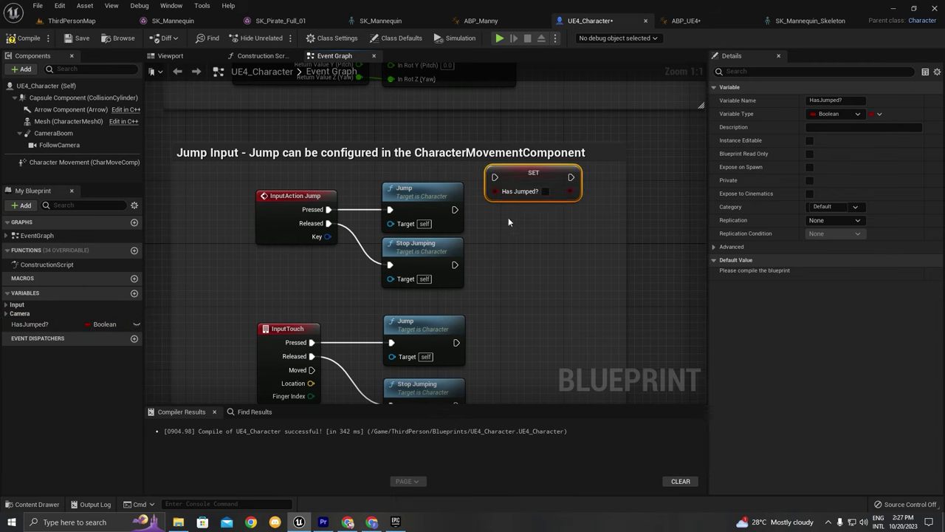
Step: Duplicate the Set Has Jumped? node, wiring a true one after Jump and a false one after Stop Jumping
{"action": "key", "text": "ctrl+d"}
{"action": "left_click_drag", "start_coordinate": [459, 265], "coordinate": [487, 264]}
{"action": "mouse_move", "coordinate": [379, 244]}
{"action": "left_mouse_down"}
{"action": "mouse_move", "coordinate": [404, 253]}
{"action": "mouse_move", "coordinate": [387, 252]}
{"action": "left_mouse_up"}
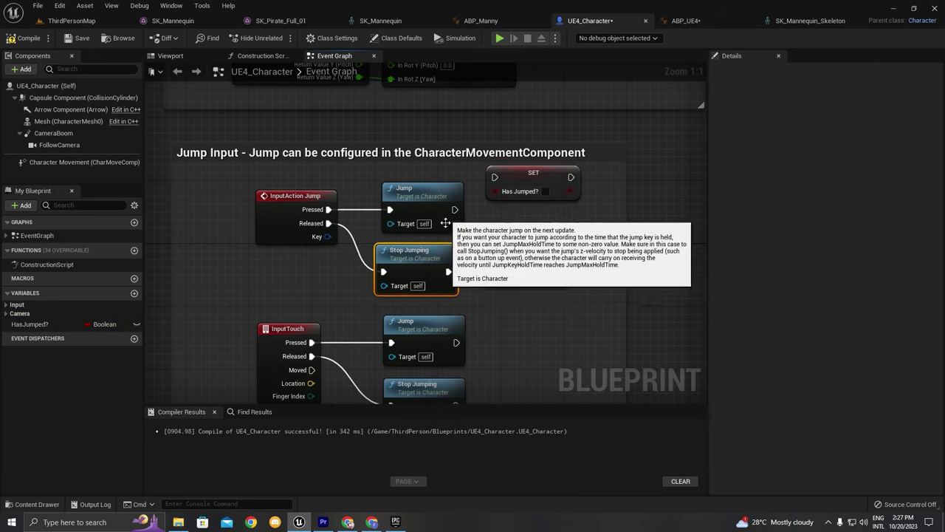
{"action": "left_click_drag", "start_coordinate": [455, 209], "coordinate": [521, 206]}
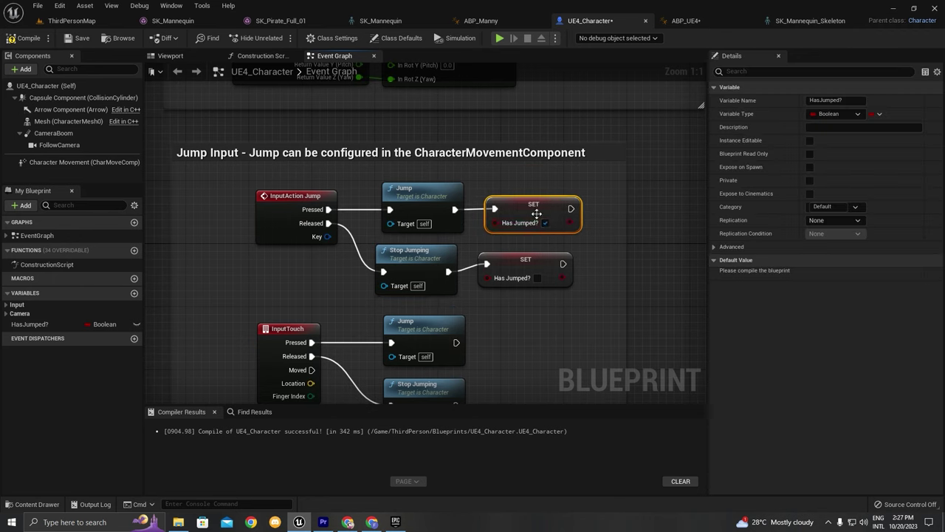
{"action": "left_click_drag", "start_coordinate": [529, 273], "coordinate": [528, 280]}
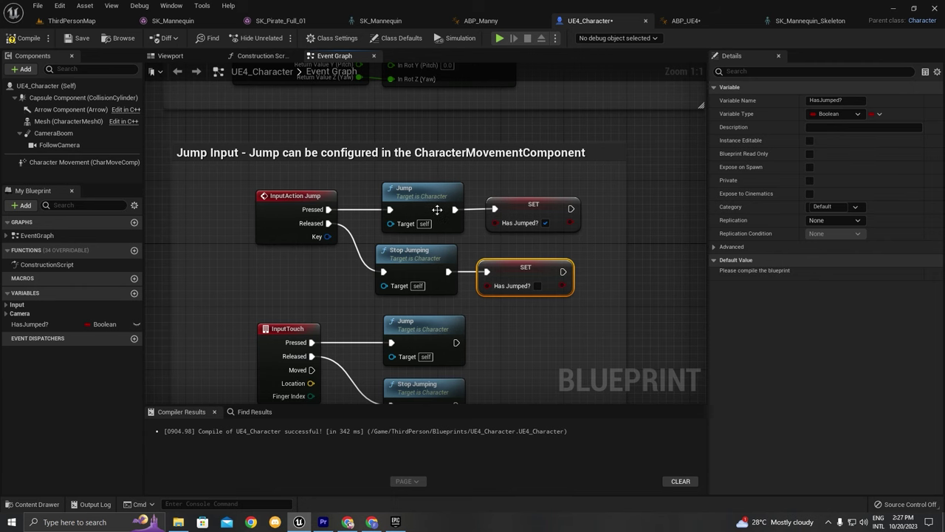
Step: Review the jump logic, then compile and save the UE4_Character blueprint
{"action": "scroll", "coordinate": [436, 210], "scroll_direction": "down", "scroll_amount": 3}
{"action": "scroll", "coordinate": [439, 265], "scroll_direction": "up", "scroll_amount": 3}
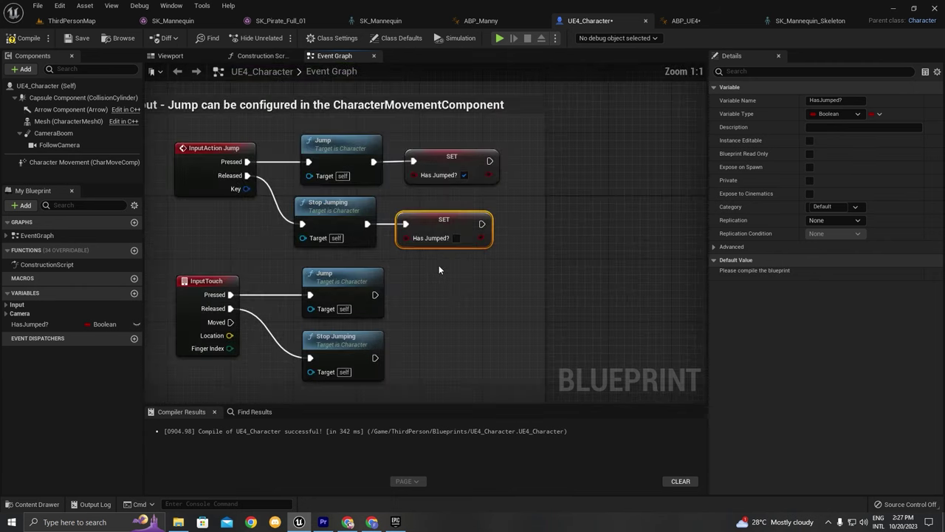
{"action": "scroll", "coordinate": [361, 227], "scroll_direction": "down", "scroll_amount": 2}
{"action": "scroll", "coordinate": [436, 245], "scroll_direction": "up", "scroll_amount": 2}
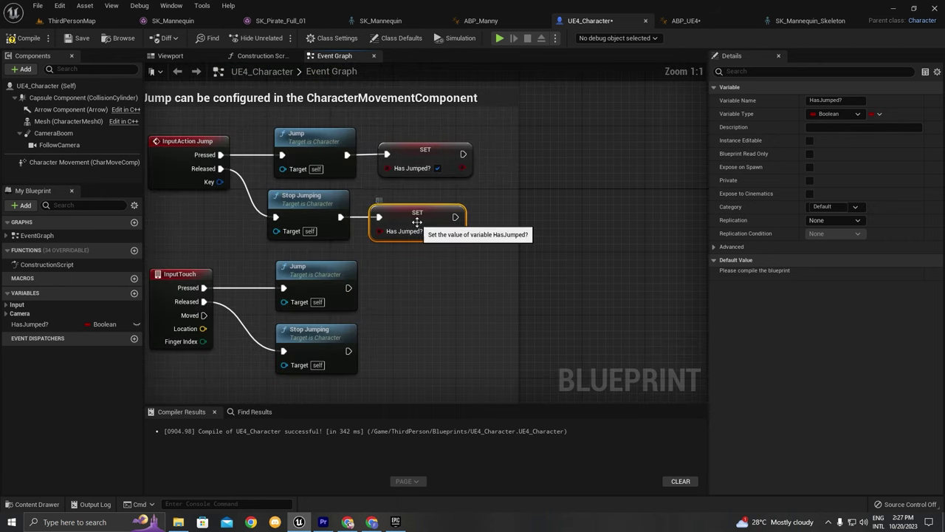
{"action": "scroll", "coordinate": [423, 236], "scroll_direction": "down", "scroll_amount": 6}
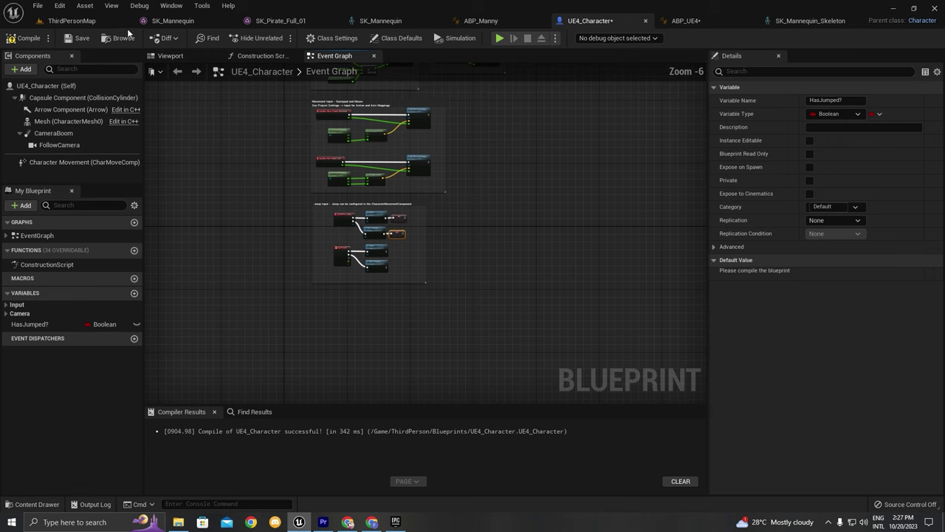
{"action": "left_click", "coordinate": [22, 38]}
Step: Review ABP_Manny's Event Graph and close that animation blueprint
{"action": "left_click", "coordinate": [499, 22]}
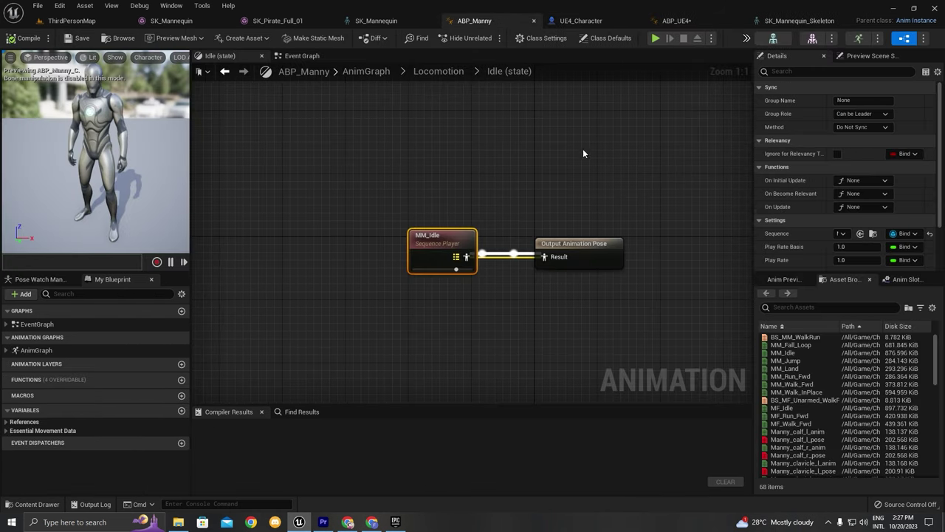
{"action": "left_click", "coordinate": [311, 56]}
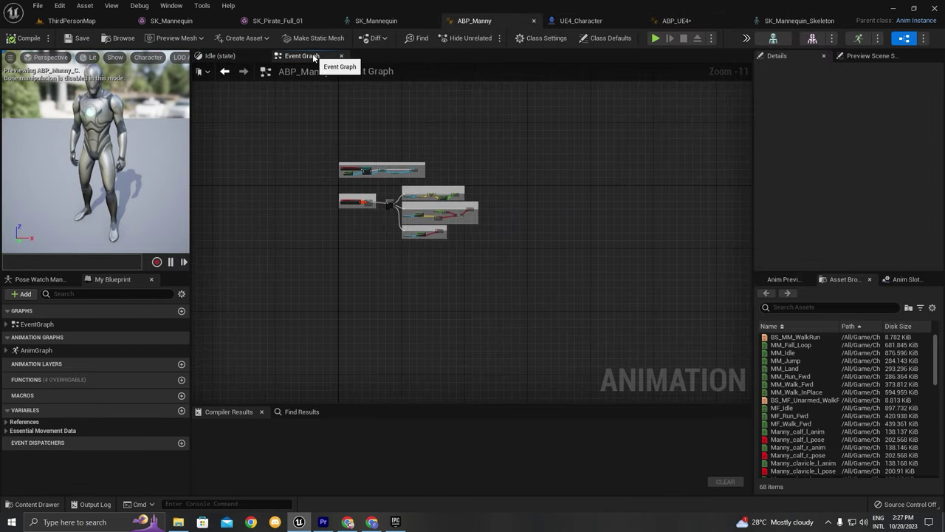
{"action": "scroll", "coordinate": [474, 193], "scroll_direction": "up", "scroll_amount": 3}
{"action": "scroll", "coordinate": [474, 193], "scroll_direction": "down", "scroll_amount": 3}
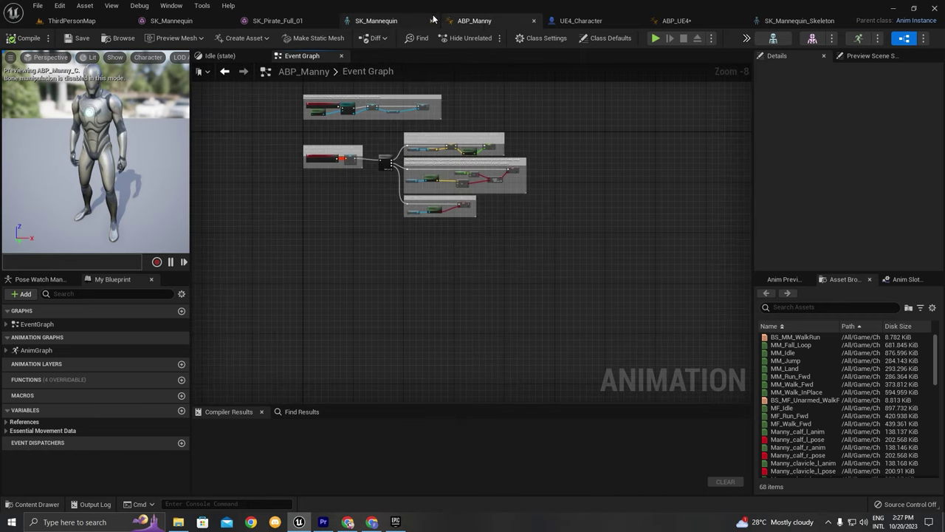
{"action": "middle_click", "coordinate": [474, 27]}
Step: In ABP_UE4, add a Get Has Jumped? node from the validated get's As UE4 Character output
{"action": "left_click", "coordinate": [597, 21]}
{"action": "right_click_drag", "start_coordinate": [547, 211], "coordinate": [497, 233]}
{"action": "scroll", "coordinate": [496, 236], "scroll_direction": "up", "scroll_amount": 2}
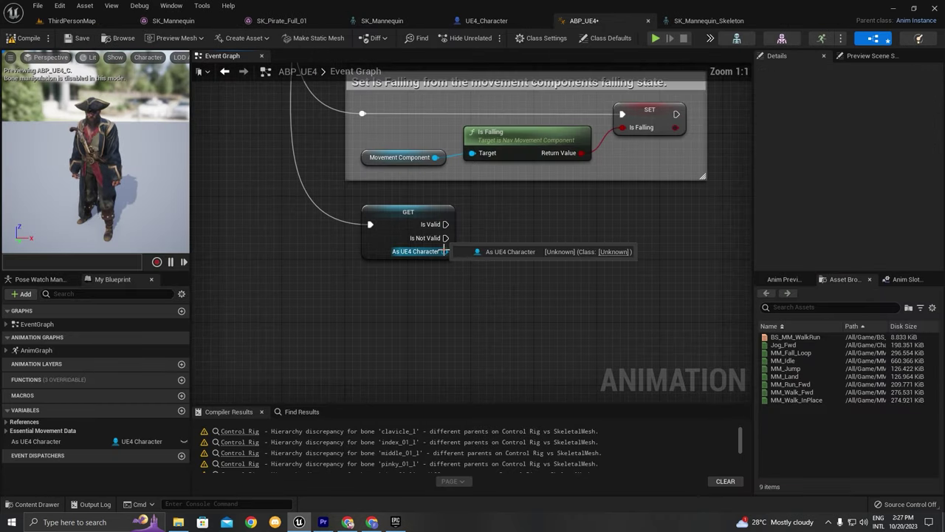
{"action": "left_click_drag", "start_coordinate": [445, 251], "coordinate": [559, 260]}
{"action": "type", "text": "get is ju"}
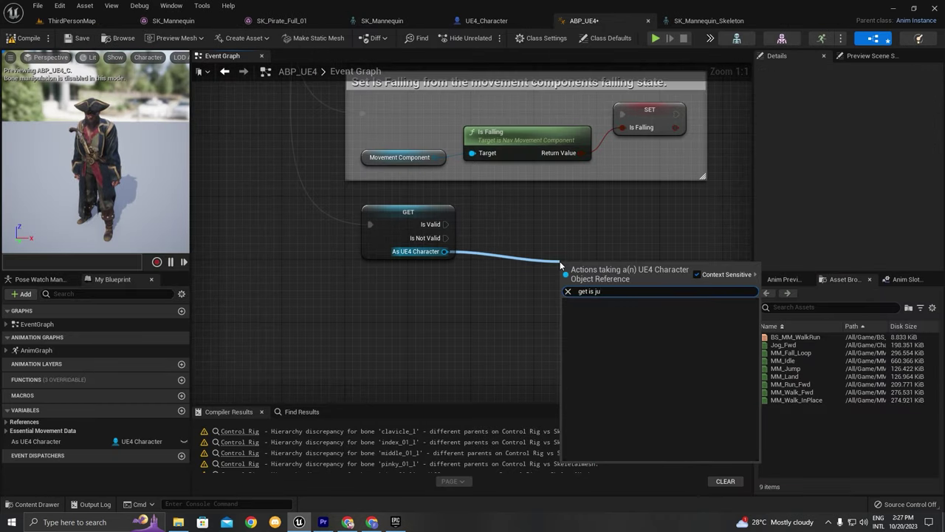
{"action": "key", "text": "ctrl+a"}
{"action": "type", "text": "get jumped"}
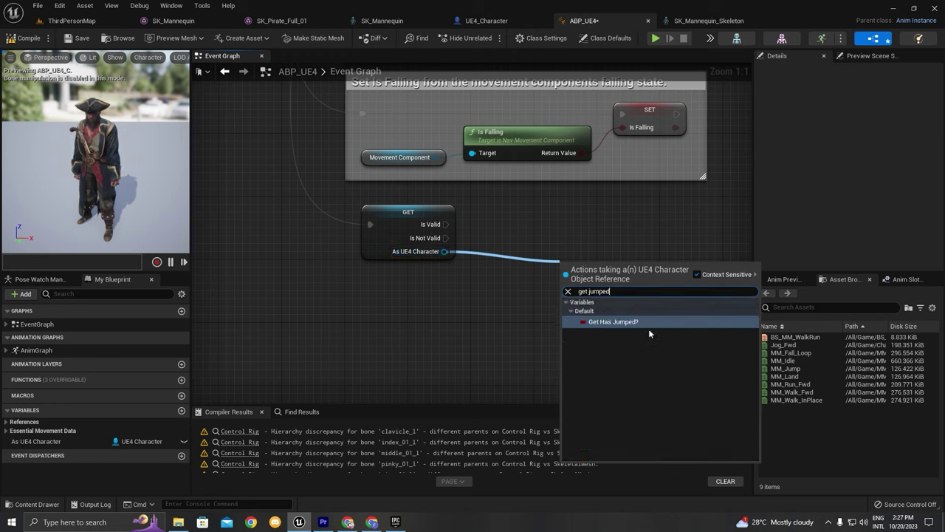
{"action": "left_click", "coordinate": [650, 322]}
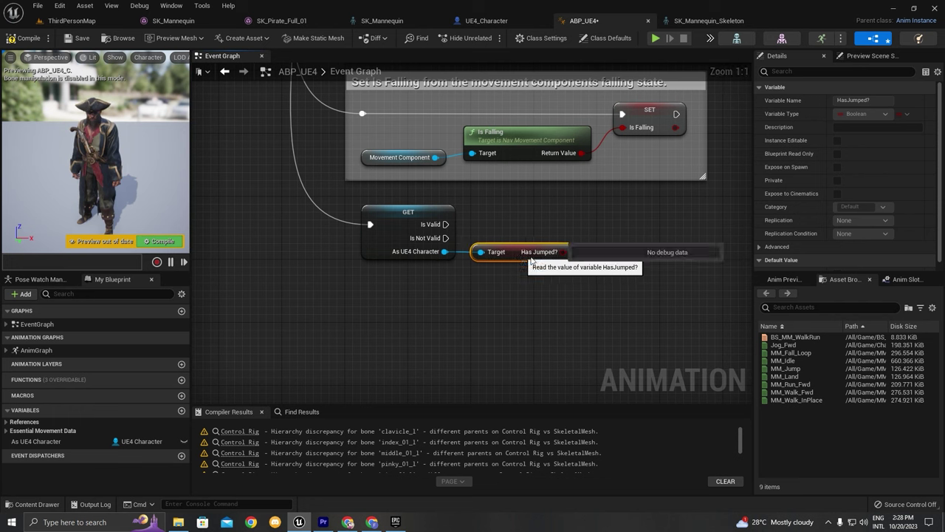
Step: Promote the Has Jumped? output to a variable, run its Set node from Is Valid, then compile and save ABP_UE4
{"action": "right_click", "coordinate": [564, 252]}
{"action": "left_click", "coordinate": [605, 273]}
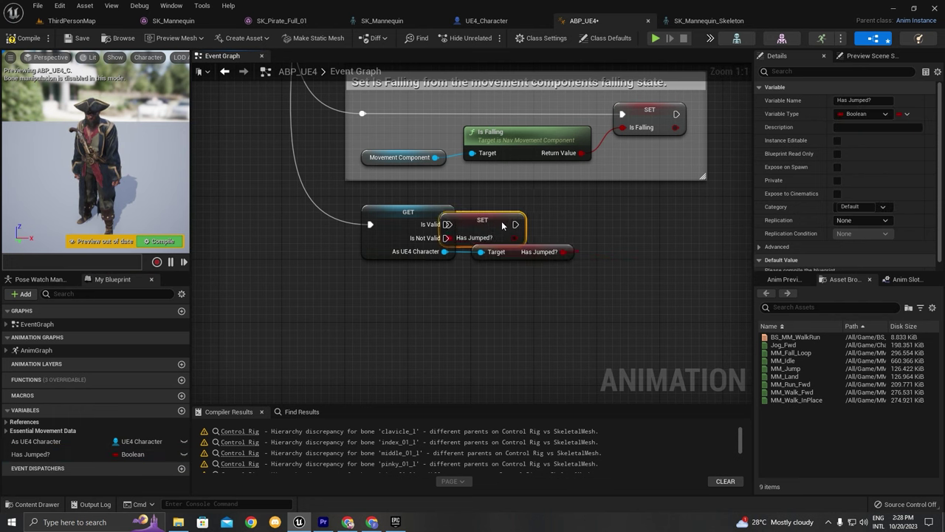
{"action": "left_click_drag", "start_coordinate": [470, 220], "coordinate": [525, 220]}
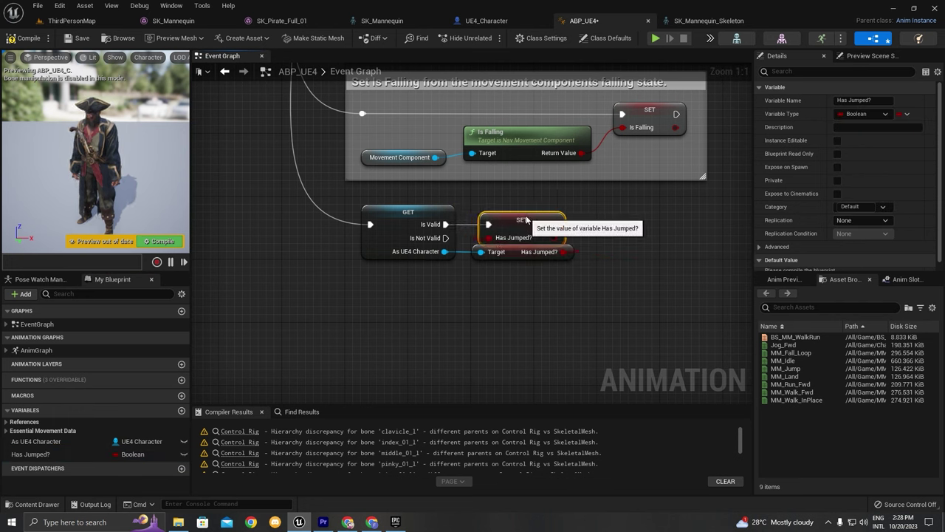
{"action": "left_click_drag", "start_coordinate": [544, 293], "coordinate": [500, 231]}
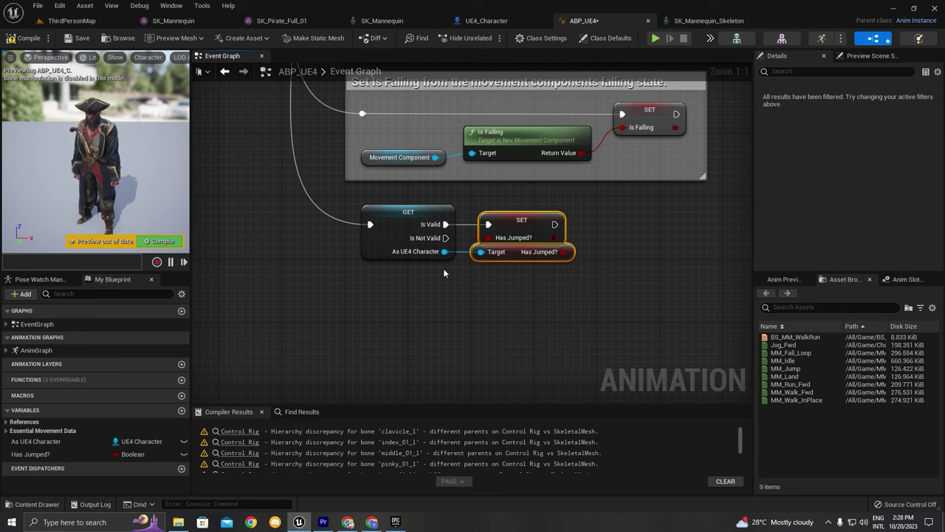
{"action": "left_click", "coordinate": [175, 243]}
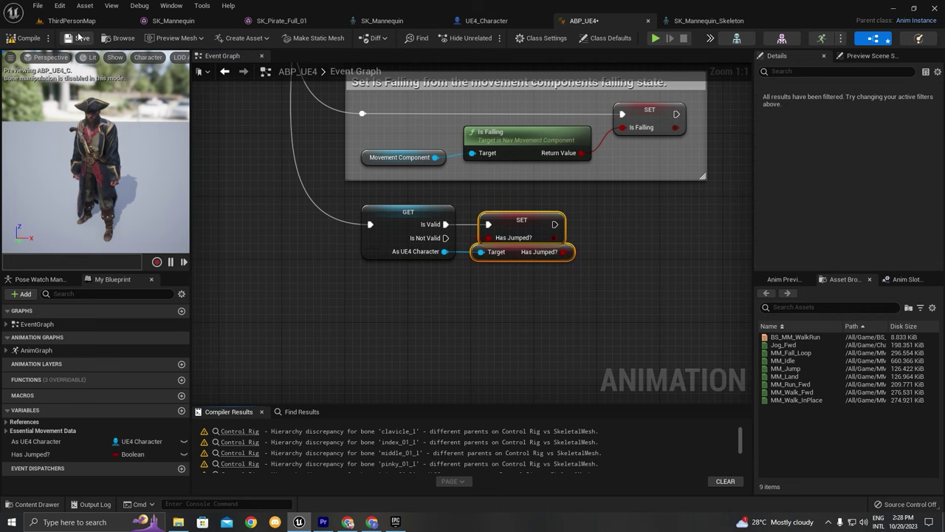
Step: In ABP_UE4's AnimGraph, disconnect and delete the Control Rig node together with its NOT and Is Falling nodes
{"action": "double_click", "coordinate": [35, 350]}
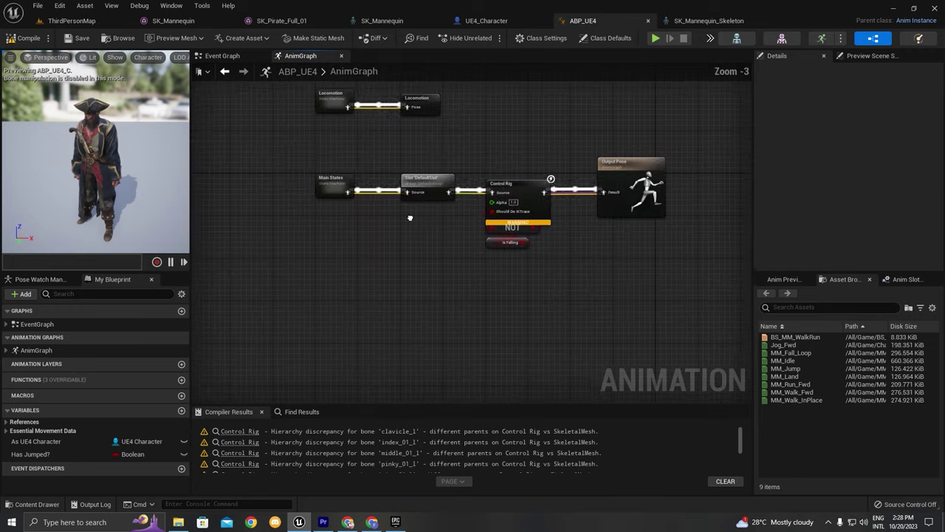
{"action": "scroll", "coordinate": [610, 186], "scroll_direction": "up", "scroll_amount": 3}
{"action": "left_click_drag", "start_coordinate": [557, 142], "coordinate": [415, 318]}
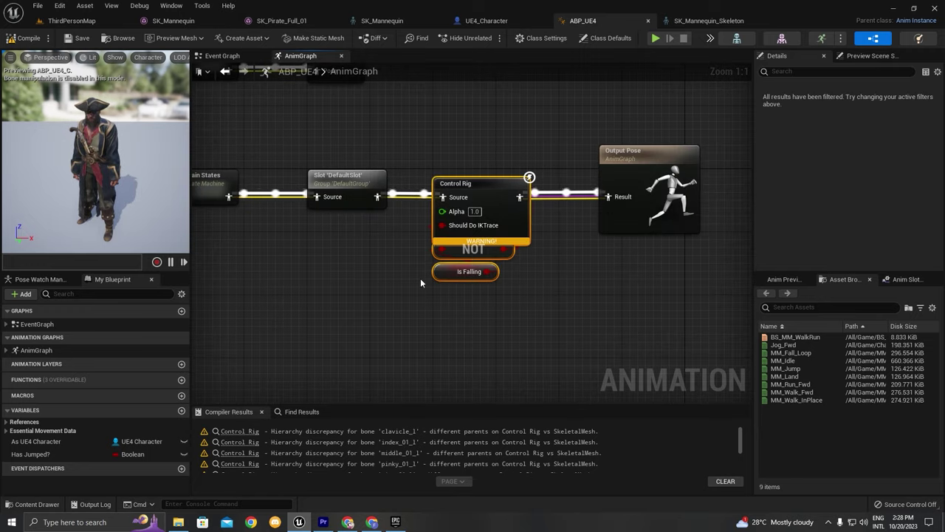
{"action": "left_click", "coordinate": [458, 197], "text": "alt"}
{"action": "left_click", "coordinate": [519, 196], "text": "alt"}
{"action": "key", "text": "Delete"}
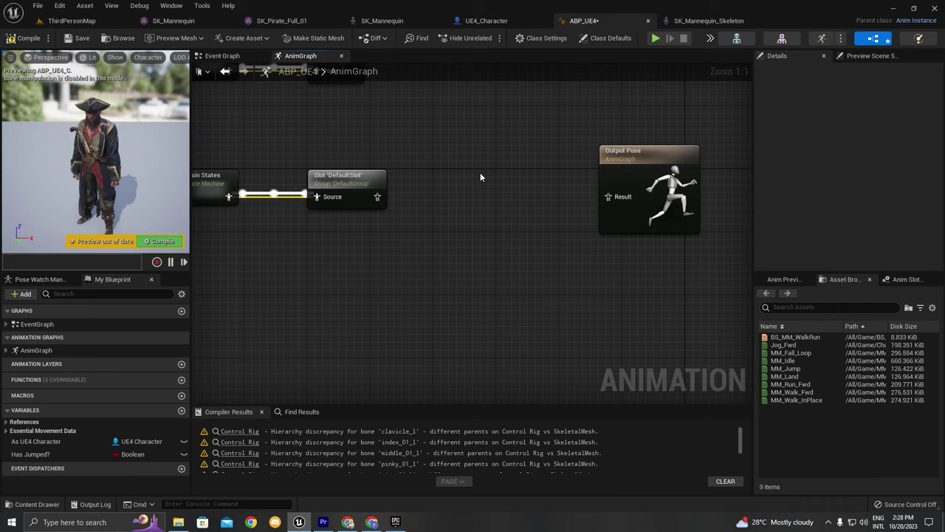
Step: Connect Slot 'DefaultSlot' to the Output Pose result, move Output Pose closer, then compile and save ABP_UE4
{"action": "left_click_drag", "start_coordinate": [378, 196], "coordinate": [613, 197]}
{"action": "left_click_drag", "start_coordinate": [627, 152], "coordinate": [461, 151]}
{"action": "left_click", "coordinate": [163, 241]}
{"action": "left_click", "coordinate": [78, 38]}
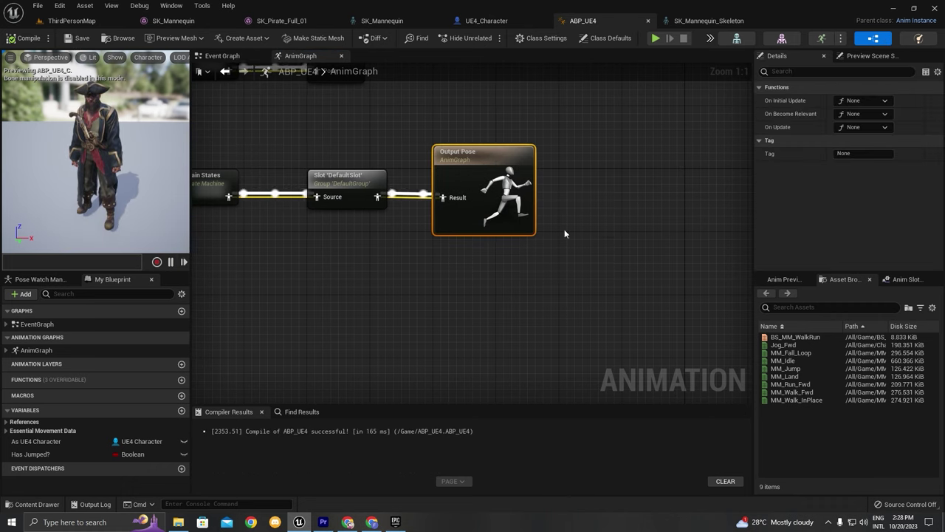
Step: Examine the AnimGraph and the contents of its Main States state machine, returning to the AnimGraph
{"action": "right_click_drag", "start_coordinate": [316, 126], "coordinate": [445, 162]}
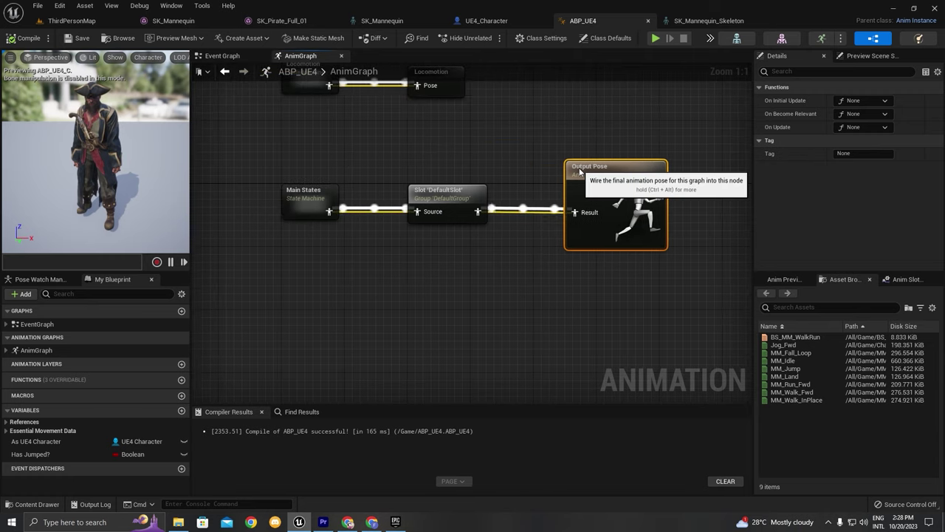
{"action": "scroll", "coordinate": [527, 220], "scroll_direction": "down", "scroll_amount": 3}
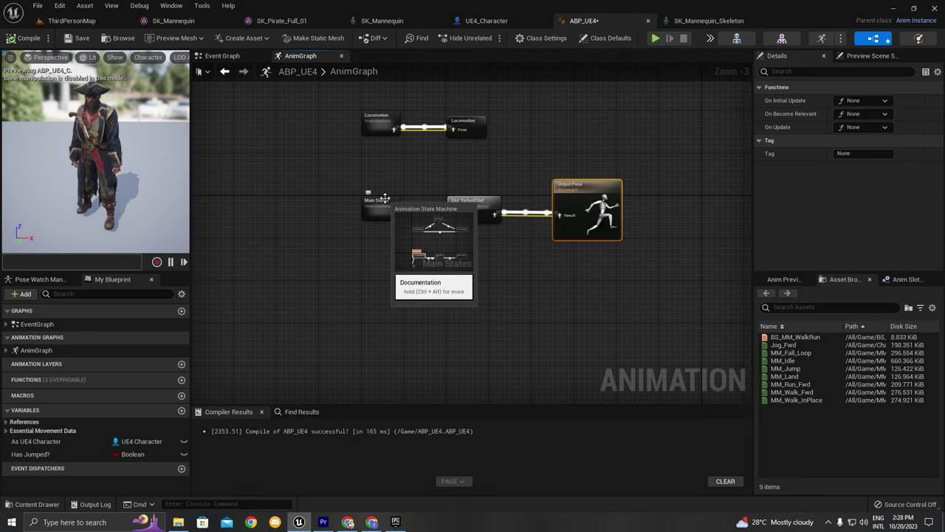
{"action": "right_click_drag", "start_coordinate": [415, 243], "coordinate": [403, 189]}
{"action": "scroll", "coordinate": [403, 173], "scroll_direction": "up", "scroll_amount": 1}
{"action": "right_click_drag", "start_coordinate": [405, 155], "coordinate": [389, 186]}
{"action": "double_click", "coordinate": [328, 142]}
{"action": "scroll", "coordinate": [453, 175], "scroll_direction": "down", "scroll_amount": 4}
{"action": "scroll", "coordinate": [463, 209], "scroll_direction": "up", "scroll_amount": 4}
{"action": "double_click", "coordinate": [480, 238]}
{"action": "scroll", "coordinate": [486, 247], "scroll_direction": "down", "scroll_amount": 2}
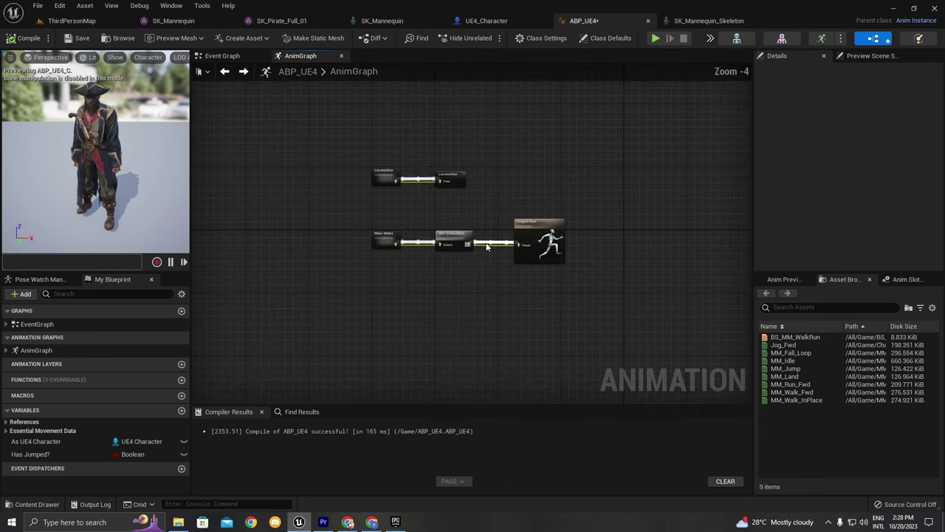
Step: Delete every node except Output Pose from the ABP_UE4 AnimGraph, recompile the blueprint, and reposition the Output Pose node
{"action": "left_click_drag", "start_coordinate": [352, 151], "coordinate": [463, 274]}
{"action": "key", "text": "Delete"}
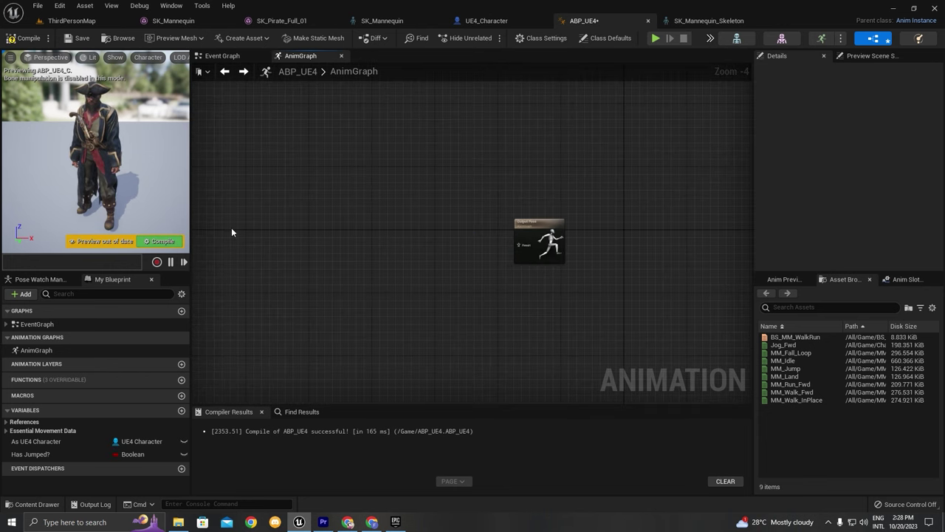
{"action": "left_click", "coordinate": [158, 240]}
{"action": "scroll", "coordinate": [537, 233], "scroll_direction": "up", "scroll_amount": 3}
{"action": "left_click_drag", "start_coordinate": [547, 238], "coordinate": [483, 166]}
{"action": "scroll", "coordinate": [346, 189], "scroll_direction": "down", "scroll_amount": 1}
{"action": "right_click_drag", "start_coordinate": [346, 189], "coordinate": [444, 198]}
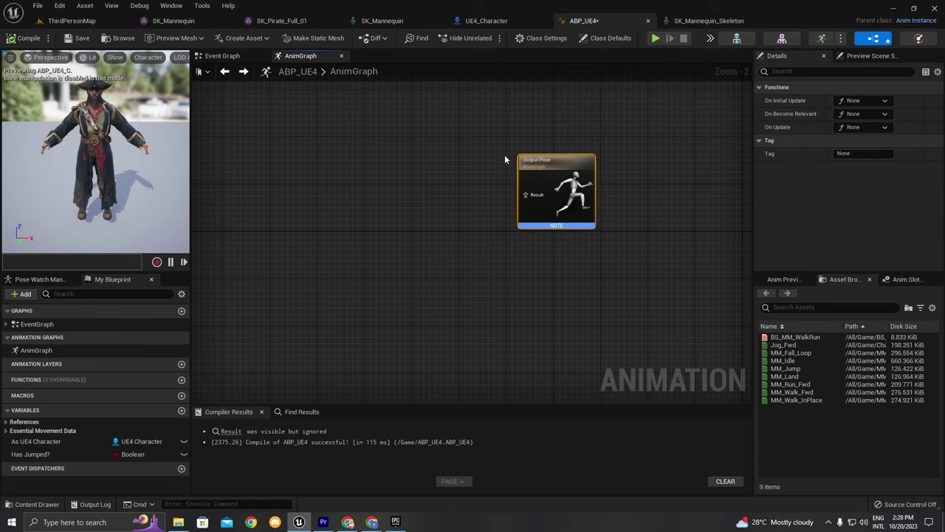
{"action": "scroll", "coordinate": [485, 177], "scroll_direction": "down", "scroll_amount": 3}
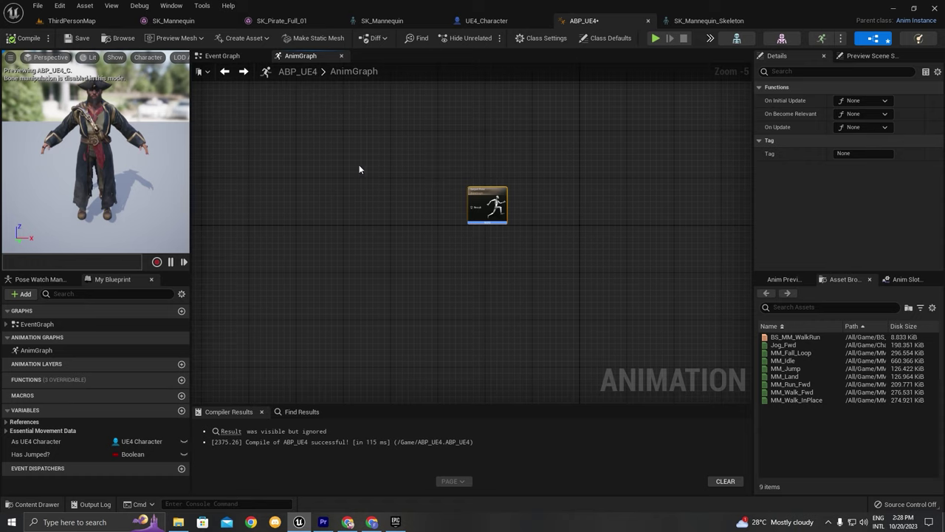
{"action": "left_click", "coordinate": [321, 126]}
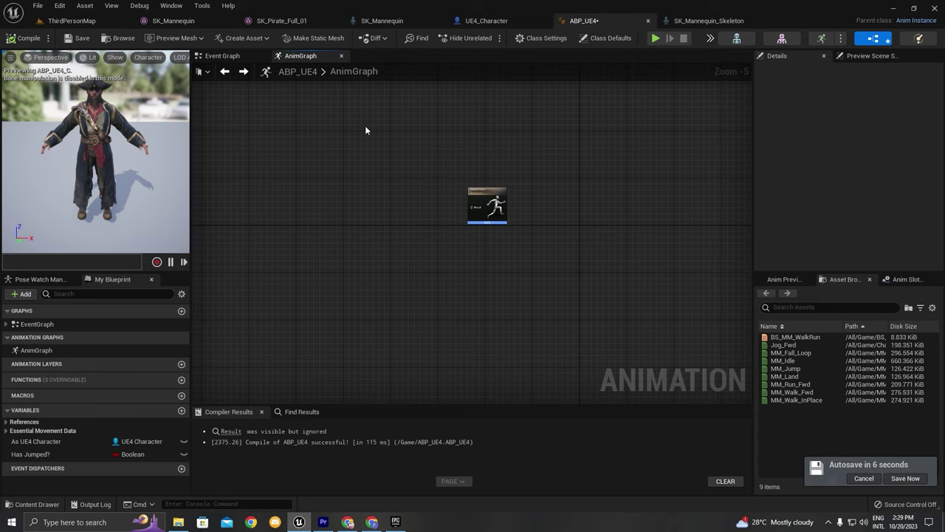
Step: Examine the camera, movement and jump input groups in the UE4_Character event graph
{"action": "left_click", "coordinate": [486, 21]}
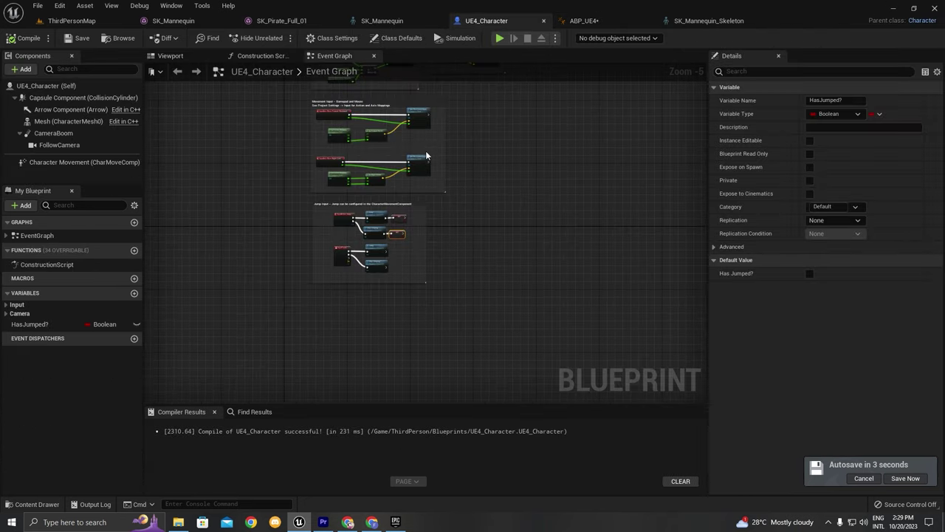
{"action": "scroll", "coordinate": [414, 142], "scroll_direction": "down", "scroll_amount": 1}
{"action": "right_click_drag", "start_coordinate": [413, 142], "coordinate": [405, 217]}
{"action": "scroll", "coordinate": [432, 169], "scroll_direction": "up", "scroll_amount": 3}
{"action": "scroll", "coordinate": [487, 206], "scroll_direction": "down", "scroll_amount": 3}
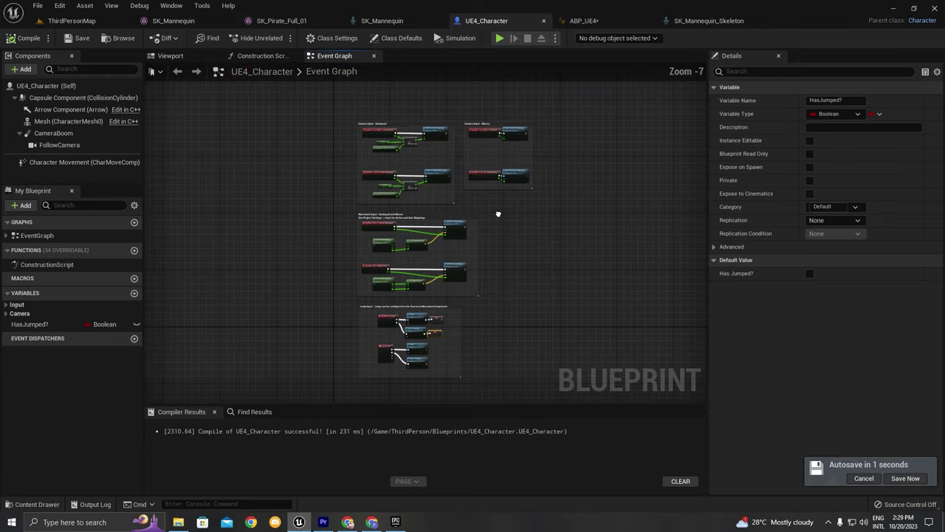
{"action": "scroll", "coordinate": [473, 244], "scroll_direction": "up", "scroll_amount": 1}
{"action": "scroll", "coordinate": [446, 232], "scroll_direction": "up", "scroll_amount": 1}
{"action": "right_click_drag", "start_coordinate": [483, 66], "coordinate": [433, 120]}
{"action": "scroll", "coordinate": [460, 257], "scroll_direction": "down", "scroll_amount": 3}
{"action": "scroll", "coordinate": [357, 299], "scroll_direction": "up", "scroll_amount": 5}
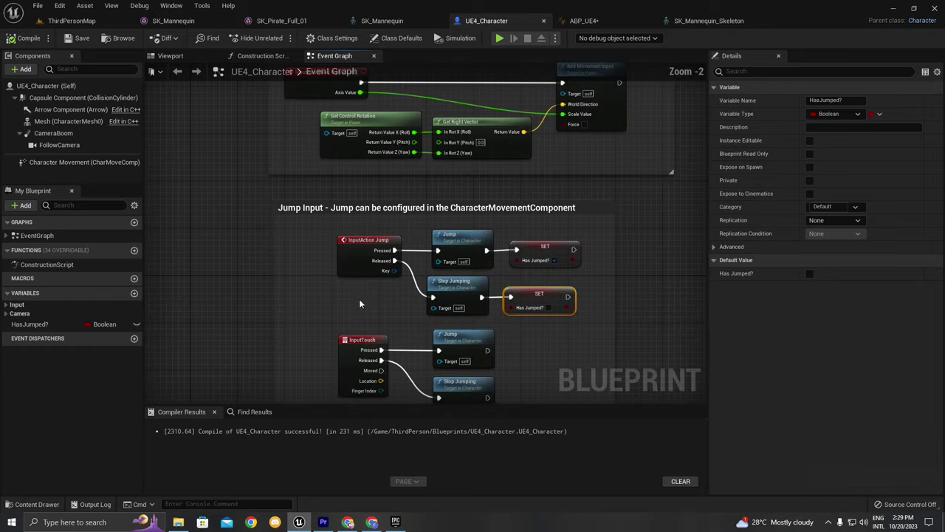
Step: Add a Left Shift keyboard event in empty space beside the movement input group of the UE4_Character event graph
{"action": "scroll", "coordinate": [362, 303], "scroll_direction": "down", "scroll_amount": 4}
{"action": "right_click_drag", "start_coordinate": [362, 304], "coordinate": [315, 297]}
{"action": "scroll", "coordinate": [424, 189], "scroll_direction": "up", "scroll_amount": 3}
{"action": "left_click", "coordinate": [487, 159]}
{"action": "right_click_drag", "start_coordinate": [487, 158], "coordinate": [392, 159]}
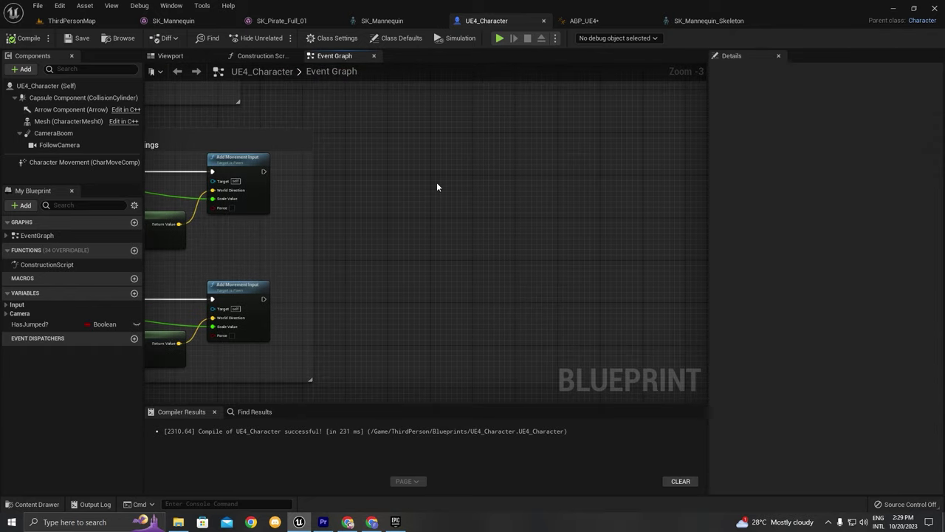
{"action": "right_click", "coordinate": [414, 169]}
{"action": "type", "text": "shift"}
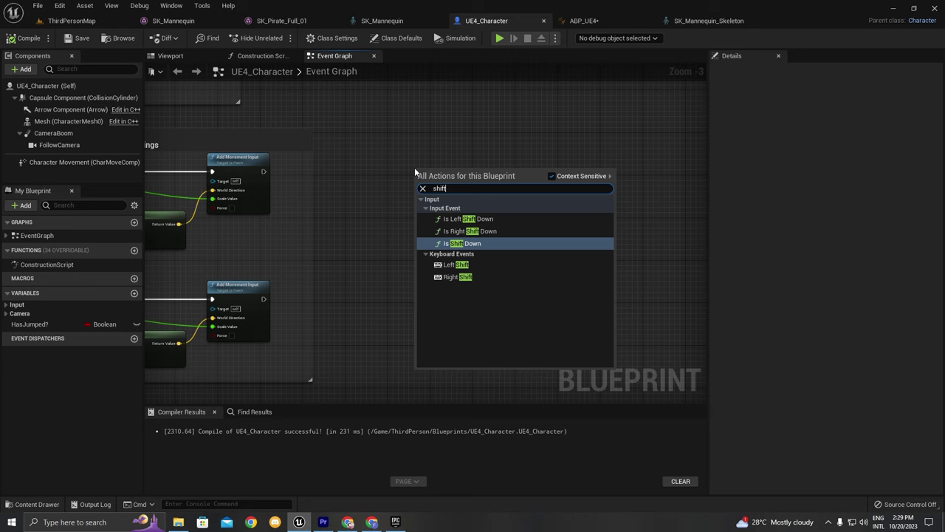
{"action": "key", "text": "Down"}
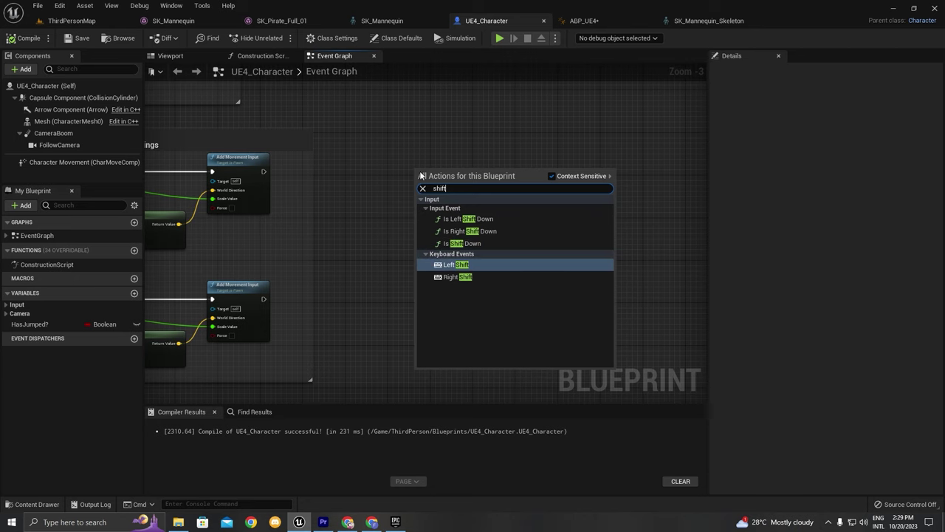
{"action": "left_click", "coordinate": [473, 267]}
{"action": "scroll", "coordinate": [381, 173], "scroll_direction": "up", "scroll_amount": 3}
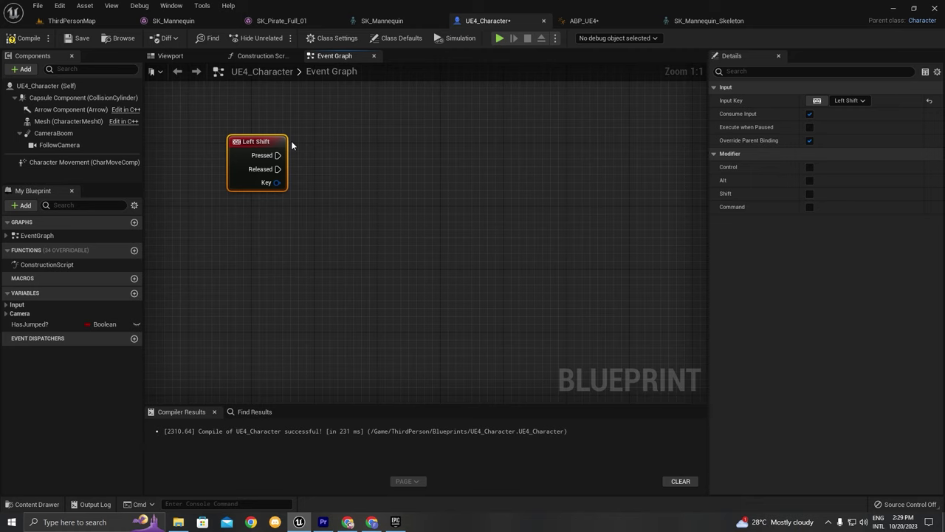
Step: Add a Character Movement reference above the Left Shift event and review the component's movement properties
{"action": "right_click", "coordinate": [387, 145]}
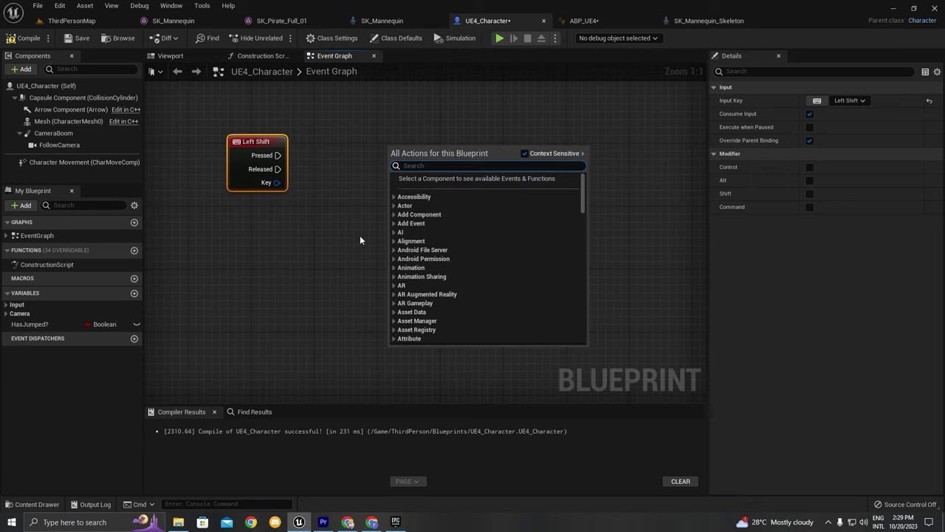
{"action": "left_click_drag", "start_coordinate": [75, 163], "coordinate": [287, 106]}
{"action": "left_click", "coordinate": [33, 163]}
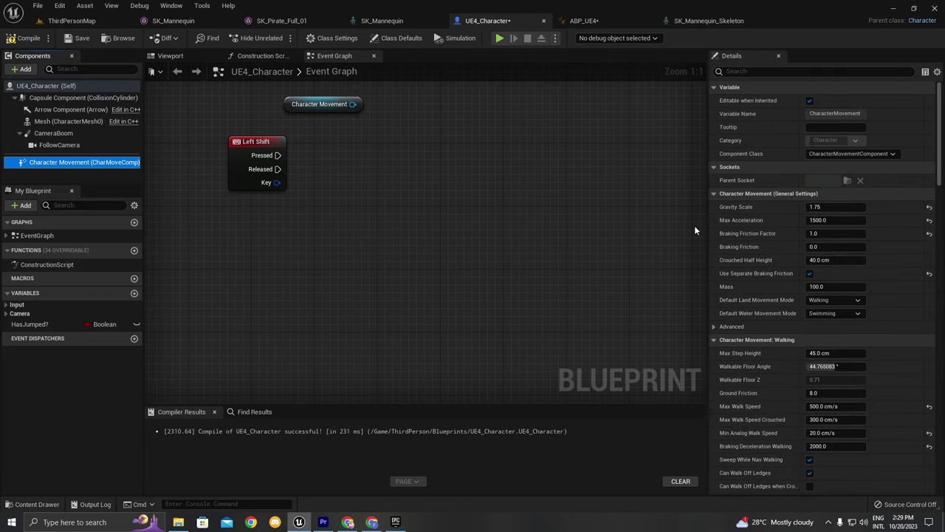
{"action": "scroll", "coordinate": [730, 177], "scroll_direction": "down", "scroll_amount": 1}
{"action": "scroll", "coordinate": [738, 171], "scroll_direction": "down", "scroll_amount": 2}
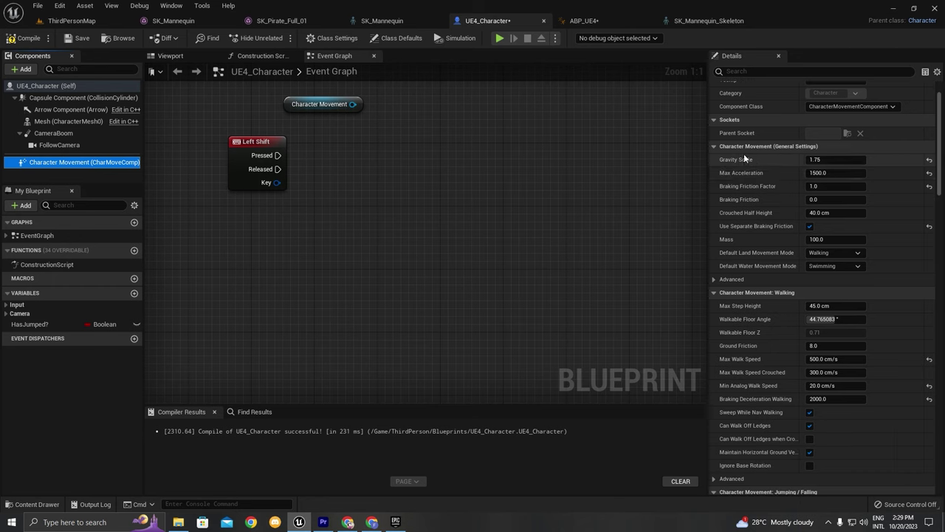
{"action": "scroll", "coordinate": [808, 207], "scroll_direction": "down", "scroll_amount": 9}
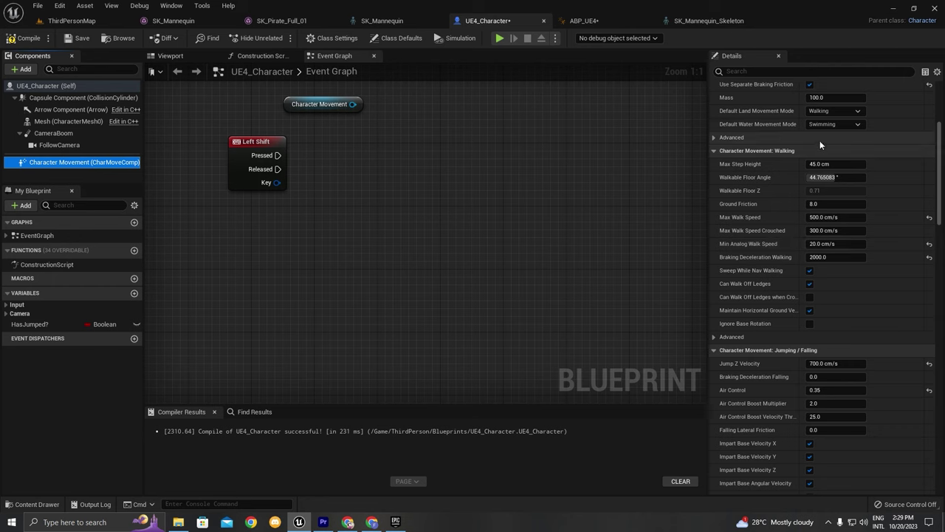
{"action": "scroll", "coordinate": [805, 184], "scroll_direction": "down", "scroll_amount": 6}
{"action": "scroll", "coordinate": [803, 188], "scroll_direction": "down", "scroll_amount": 8}
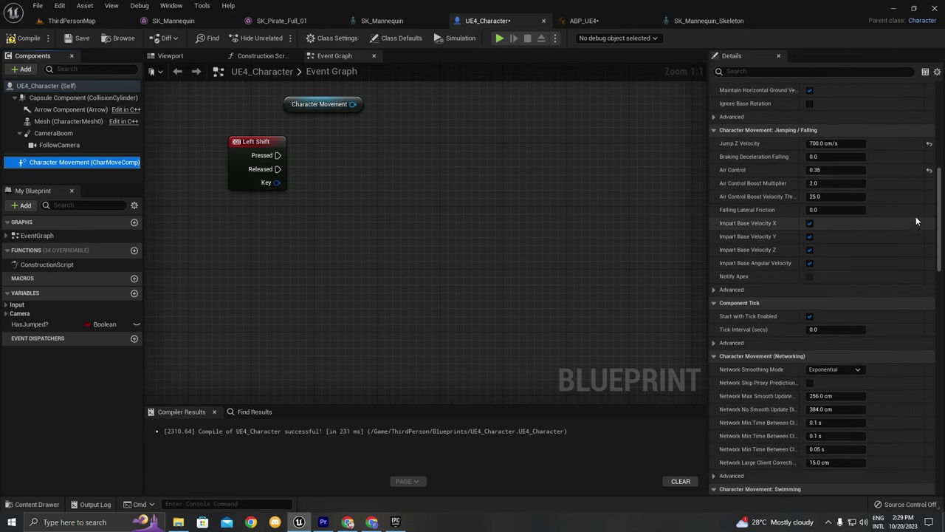
{"action": "left_click_drag", "start_coordinate": [939, 208], "coordinate": [939, 109]}
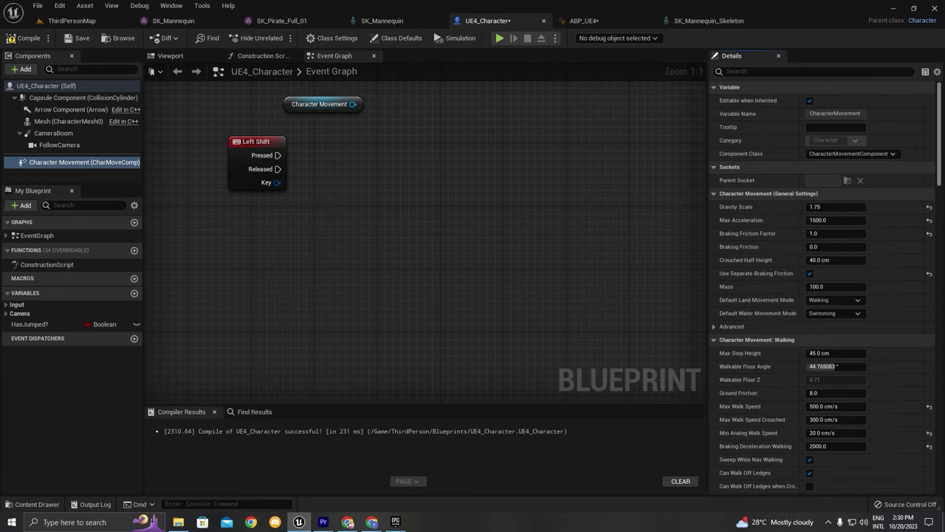
Step: Create a Set Max Walk Speed node from the Character Movement reference and connect it to Left Shift's Pressed output
{"action": "right_click_drag", "start_coordinate": [405, 149], "coordinate": [419, 187]}
{"action": "left_click_drag", "start_coordinate": [307, 148], "coordinate": [419, 177]}
{"action": "type", "text": "set walk spe"}
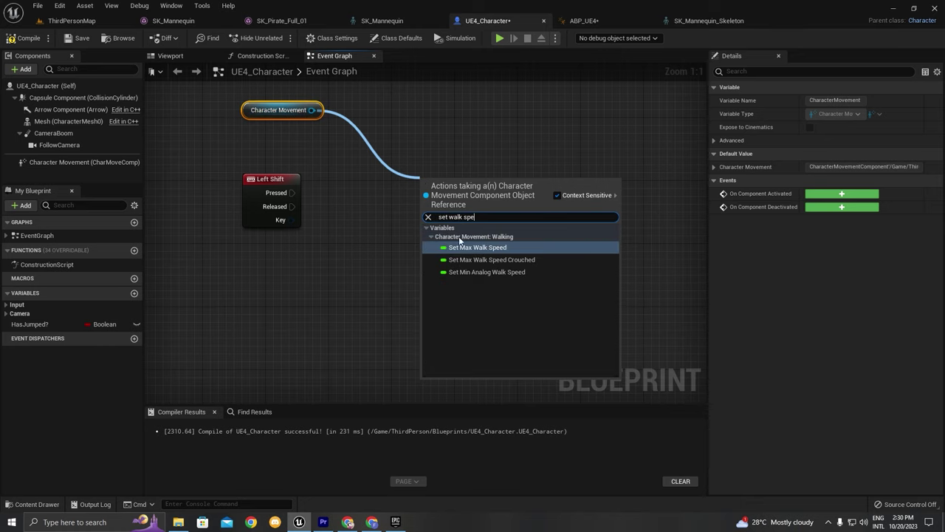
{"action": "left_click", "coordinate": [503, 246]}
{"action": "left_click_drag", "start_coordinate": [481, 188], "coordinate": [434, 180]}
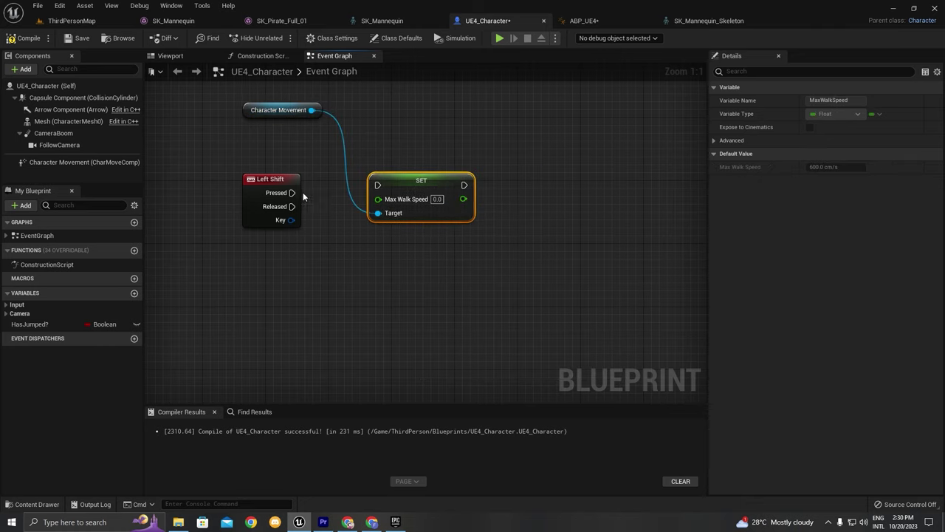
{"action": "left_click_drag", "start_coordinate": [292, 193], "coordinate": [418, 190]}
{"action": "left_click_drag", "start_coordinate": [240, 237], "coordinate": [429, 178]}
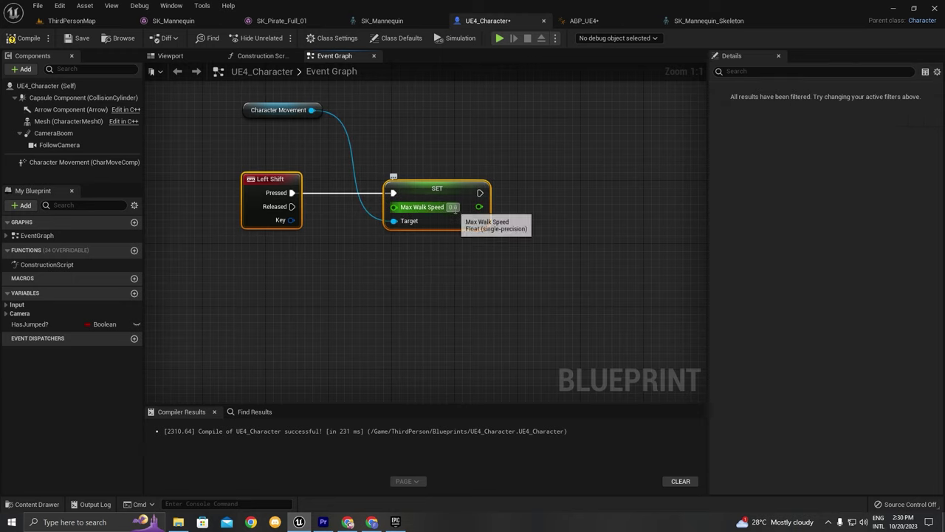
Step: Filter the Character Movement component's properties by "walk" and set its Max Walk Speed to 300 cm/s
{"action": "left_click", "coordinate": [87, 163]}
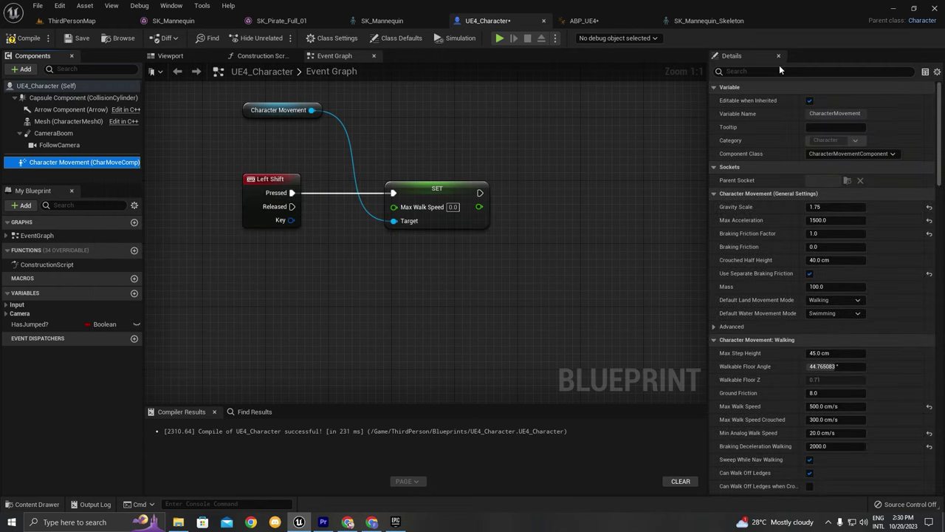
{"action": "left_click", "coordinate": [783, 71]}
{"action": "type", "text": "walk"}
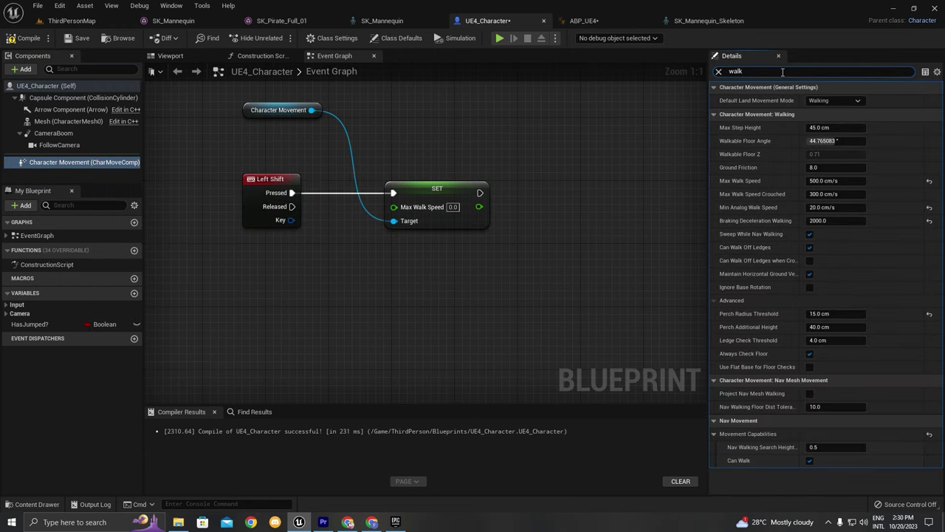
{"action": "left_click", "coordinate": [832, 186]}
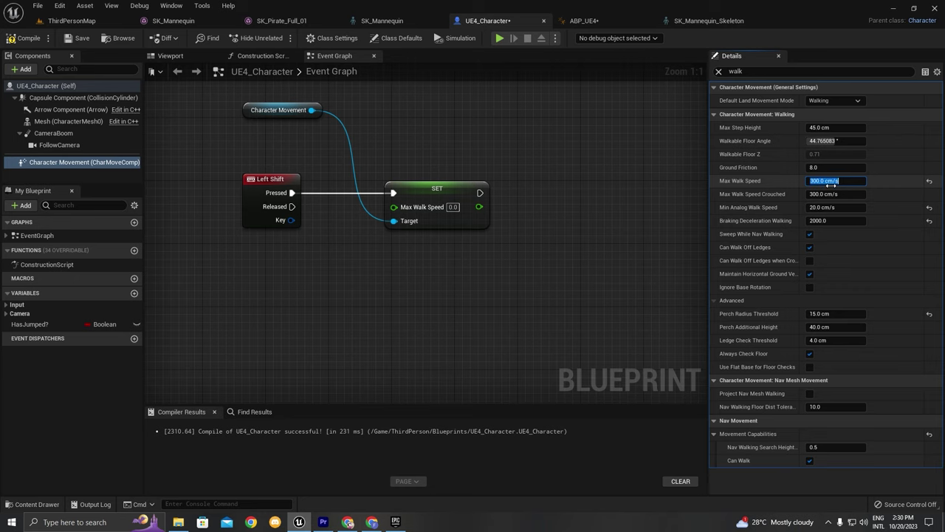
Step: Duplicate the Set Max Walk Speed node below the original, link its Target to Character Movement, and line up the two nodes
{"action": "right_click_drag", "start_coordinate": [547, 235], "coordinate": [551, 209]}
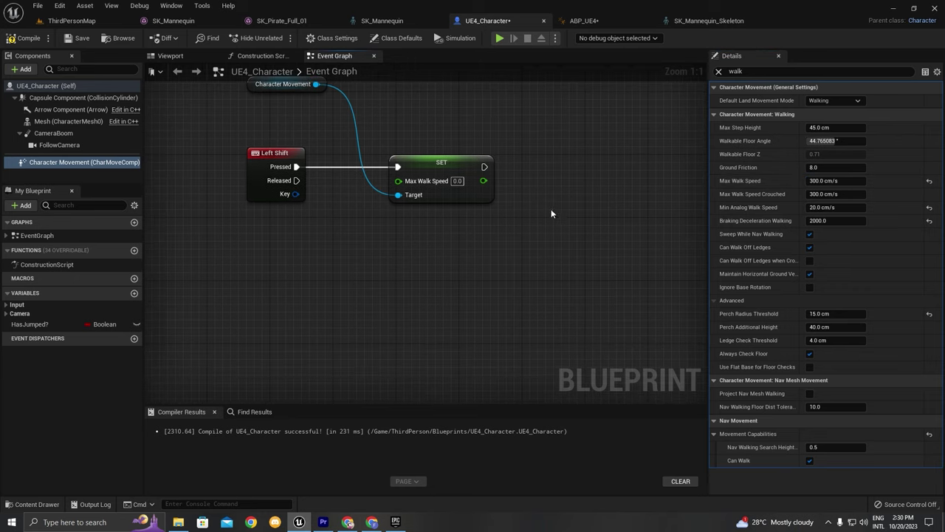
{"action": "left_click", "coordinate": [462, 172]}
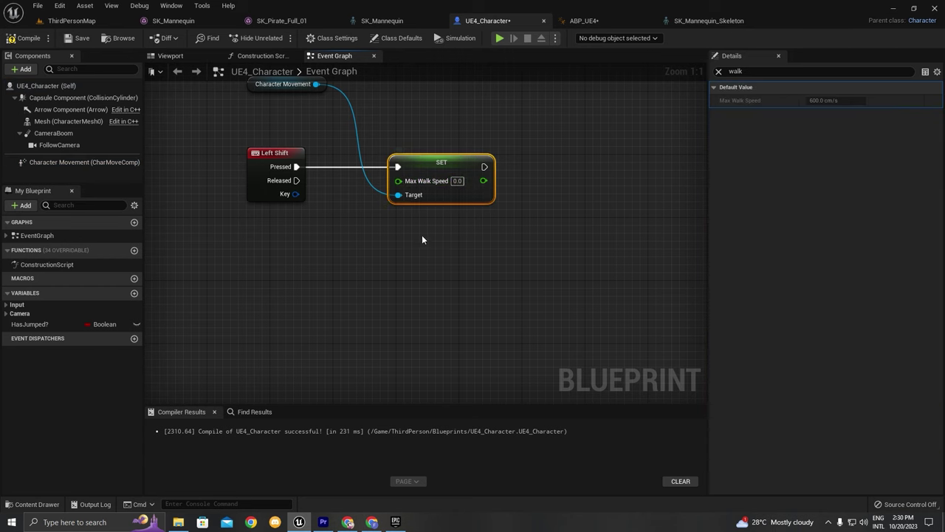
{"action": "right_click_drag", "start_coordinate": [421, 235], "coordinate": [428, 271]}
{"action": "key", "text": "ctrl+d"}
{"action": "left_click_drag", "start_coordinate": [501, 274], "coordinate": [453, 266]}
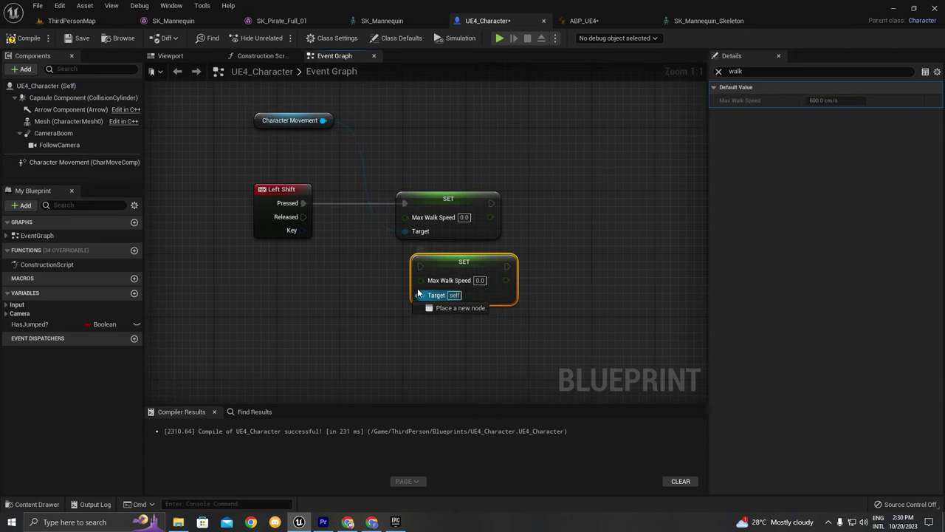
{"action": "left_click_drag", "start_coordinate": [420, 294], "coordinate": [323, 120]}
{"action": "left_click_drag", "start_coordinate": [441, 192], "coordinate": [457, 192]}
{"action": "left_click", "coordinate": [460, 270]}
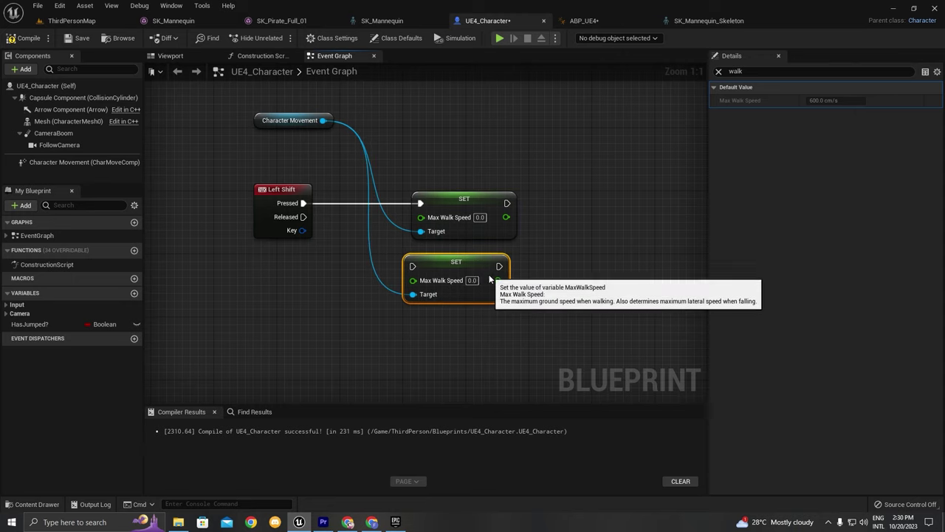
{"action": "left_click_drag", "start_coordinate": [228, 147], "coordinate": [341, 223]}
{"action": "left_click", "coordinate": [473, 181]}
Step: Set Max Walk Speed to 600 on the Set node driven by Left Shift's Pressed output
{"action": "left_click", "coordinate": [480, 217]}
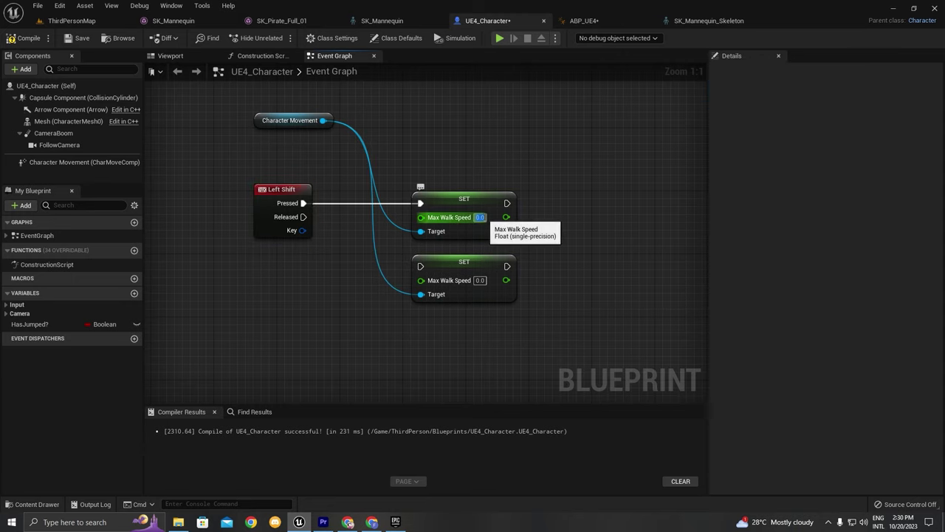
{"action": "type", "text": "600"}
{"action": "key", "text": "Return"}
Step: Connect Left Shift's Released output to the second Set node and set that node's Max Walk Speed to 300
{"action": "left_click_drag", "start_coordinate": [420, 266], "coordinate": [302, 216]}
{"action": "left_click_drag", "start_coordinate": [469, 316], "coordinate": [408, 198]}
{"action": "right_click_drag", "start_coordinate": [432, 194], "coordinate": [524, 178]}
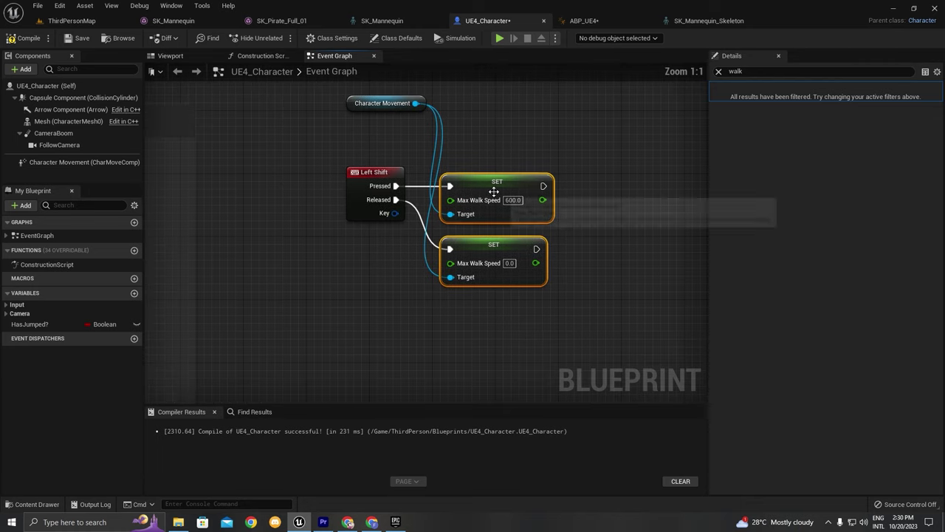
{"action": "left_click", "coordinate": [509, 263]}
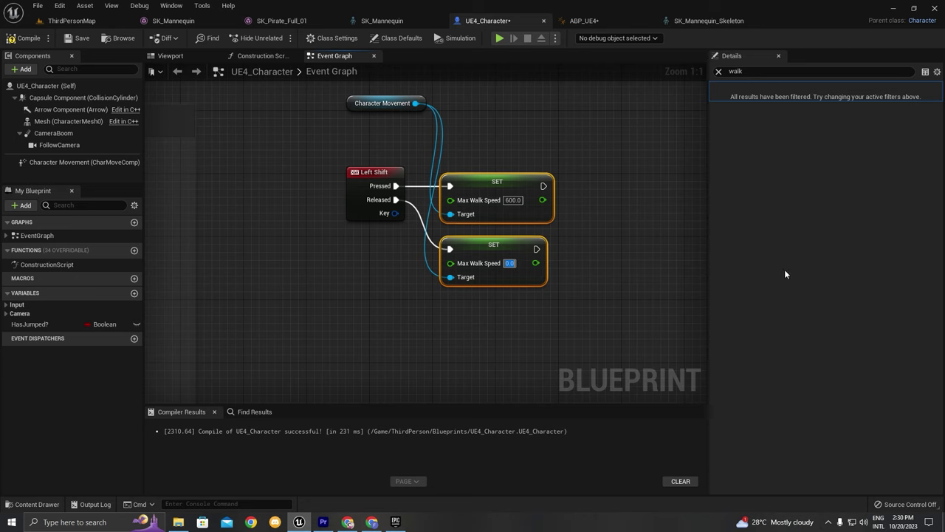
{"action": "type", "text": "300"}
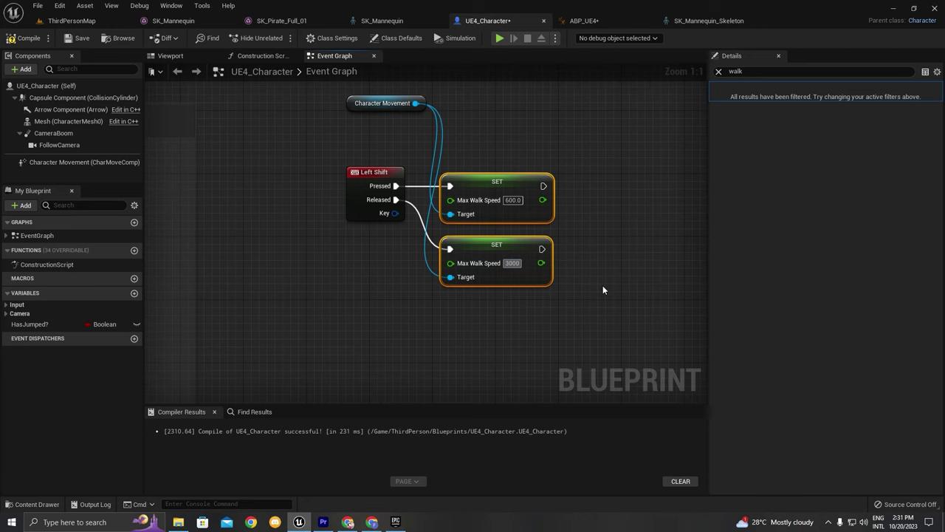
{"action": "key", "text": "Return"}
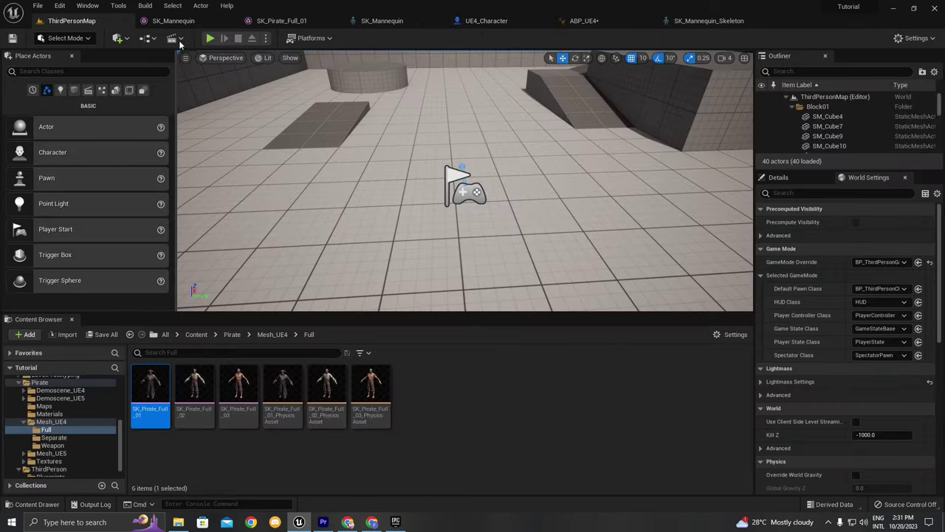
Step: Set the ThirdPersonMap game mode's Default Pawn Class to UE4_Character and start playing the level
{"action": "left_click", "coordinate": [885, 290]}
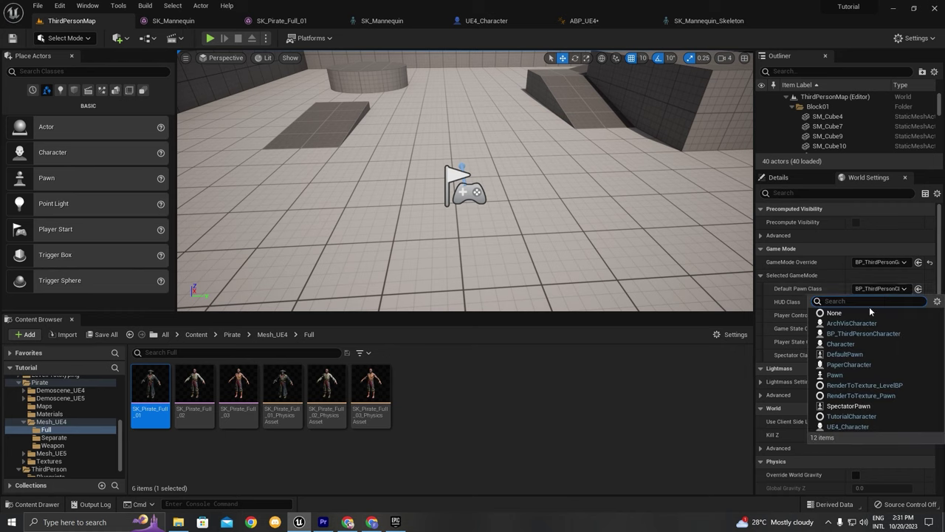
{"action": "left_click", "coordinate": [849, 427]}
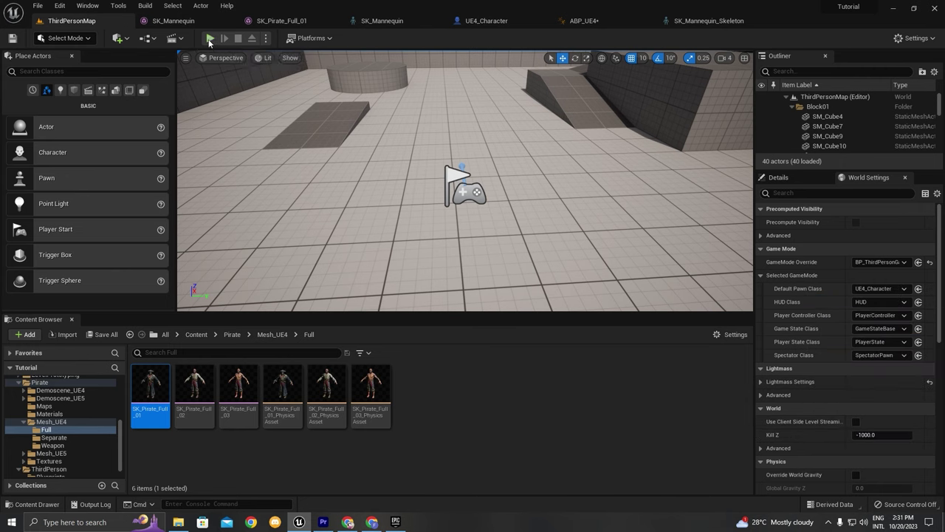
{"action": "left_click", "coordinate": [209, 40]}
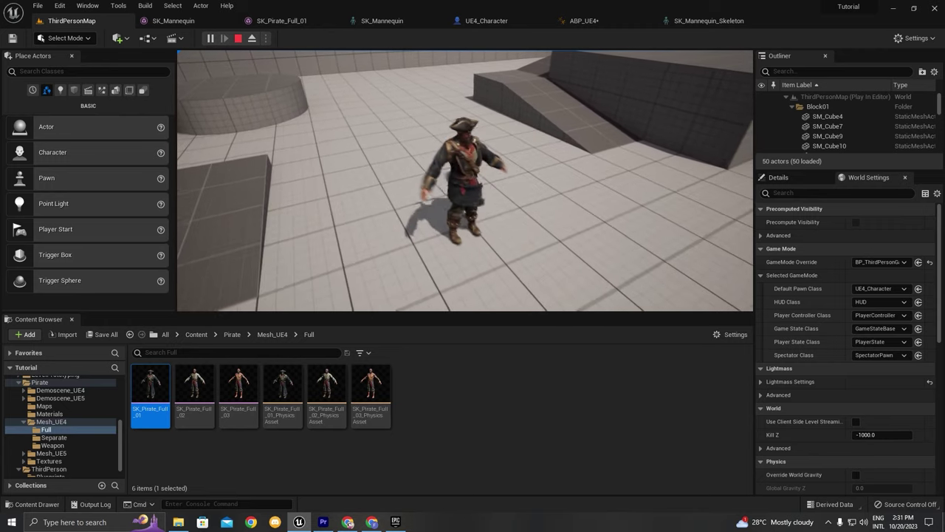
Step: Play-test the pirate by moving, turning and jumping around the level to examine its pose and cloth motion, and end the session
{"action": "key", "text": "a"}
{"action": "key", "text": "w"}
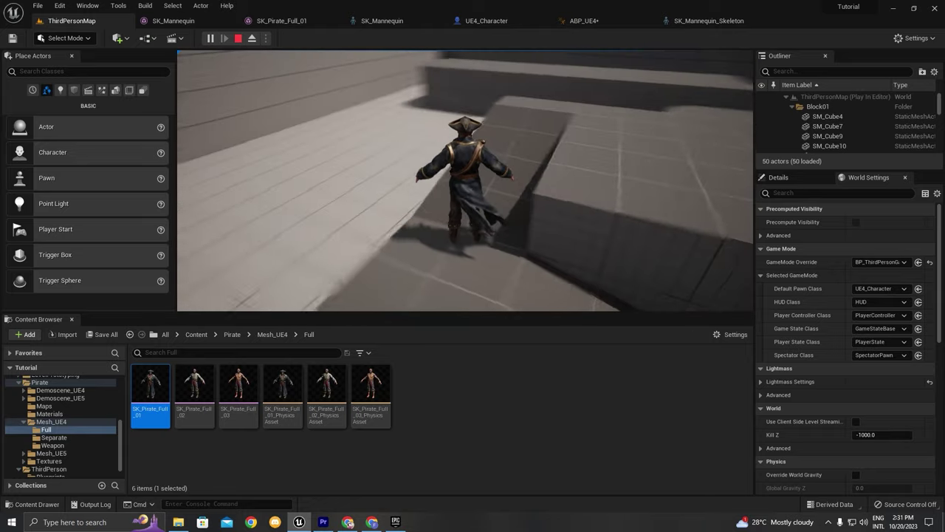
{"action": "key", "text": "w"}
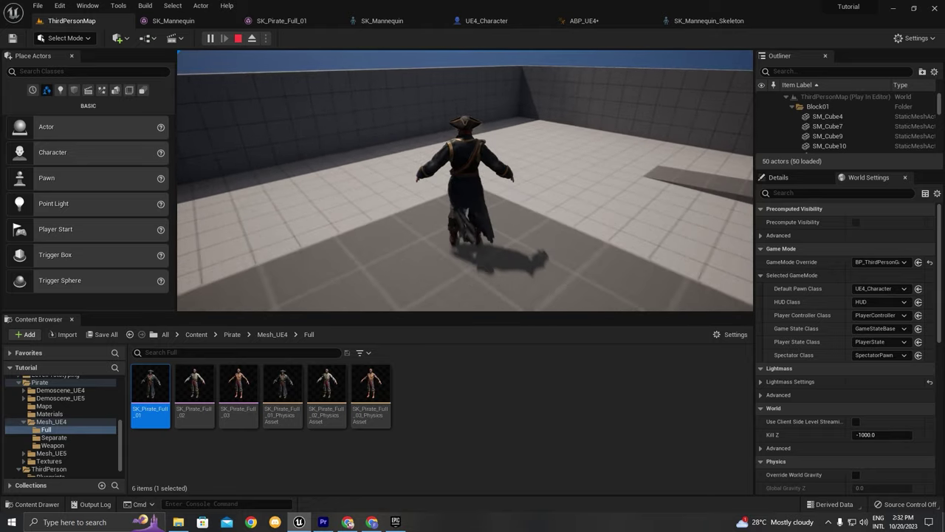
{"action": "key", "text": "w"}
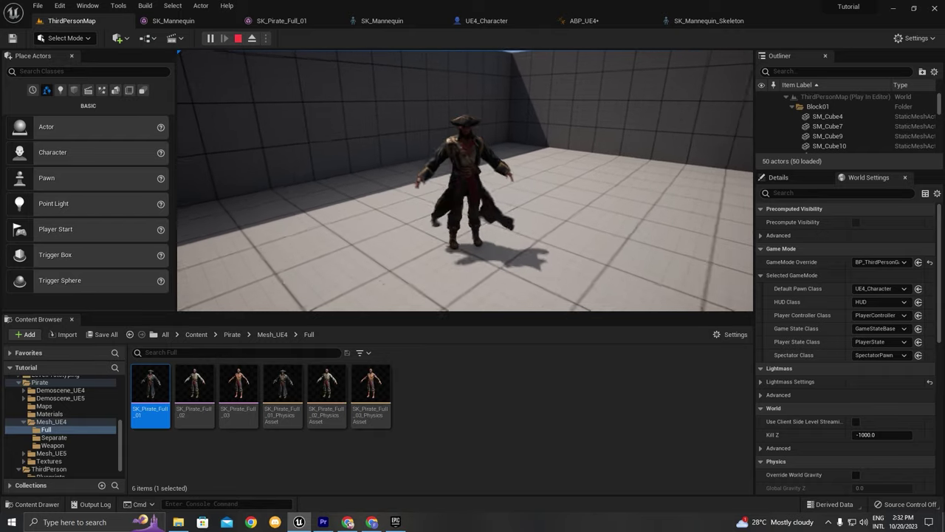
{"action": "key", "text": "d"}
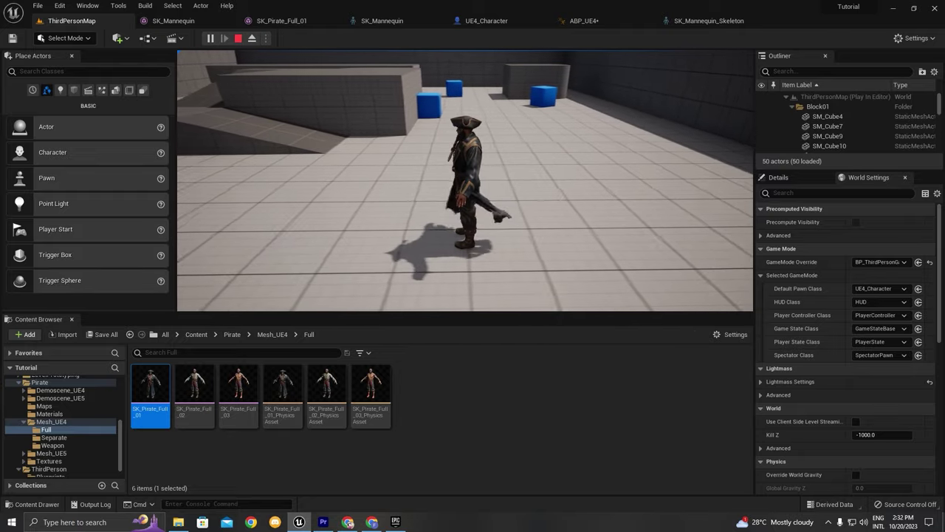
{"action": "key", "text": "d"}
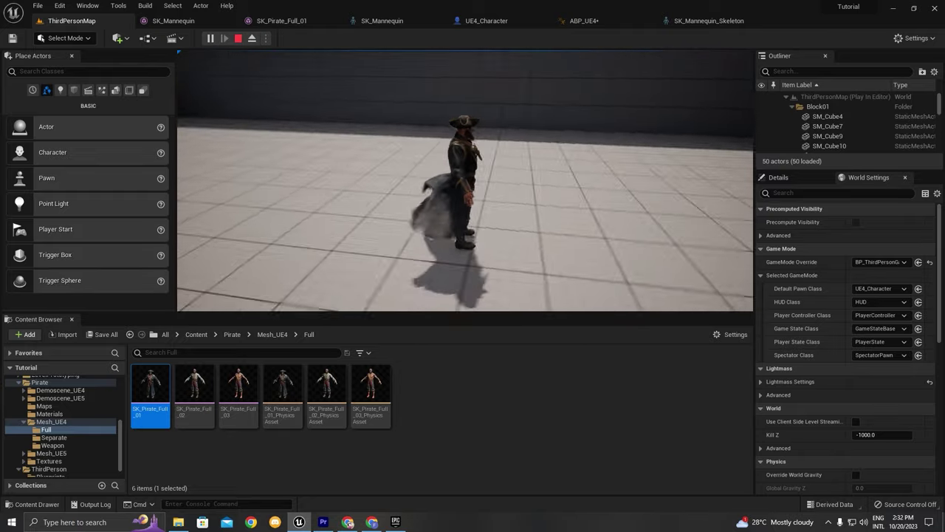
{"action": "key", "text": "s"}
{"action": "key", "text": "d"}
{"action": "key", "text": "w"}
{"action": "key", "text": "d"}
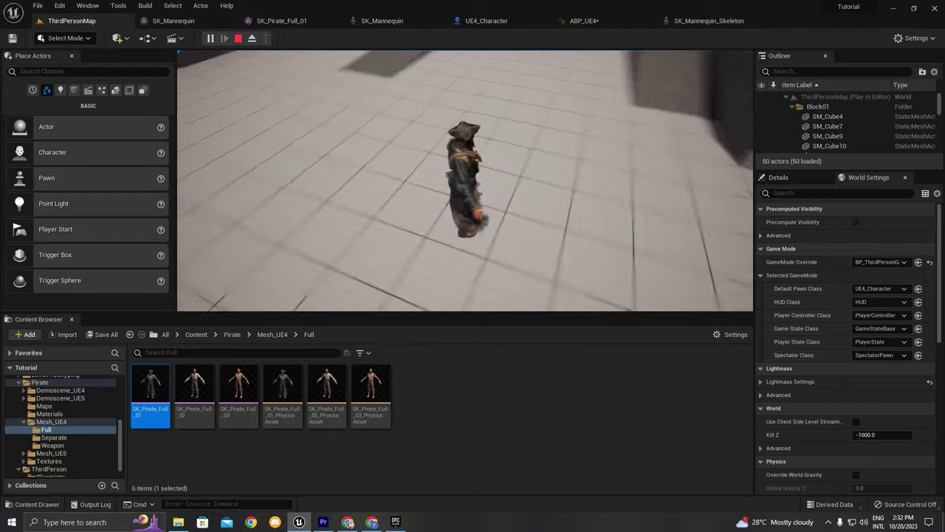
{"action": "key", "text": "s"}
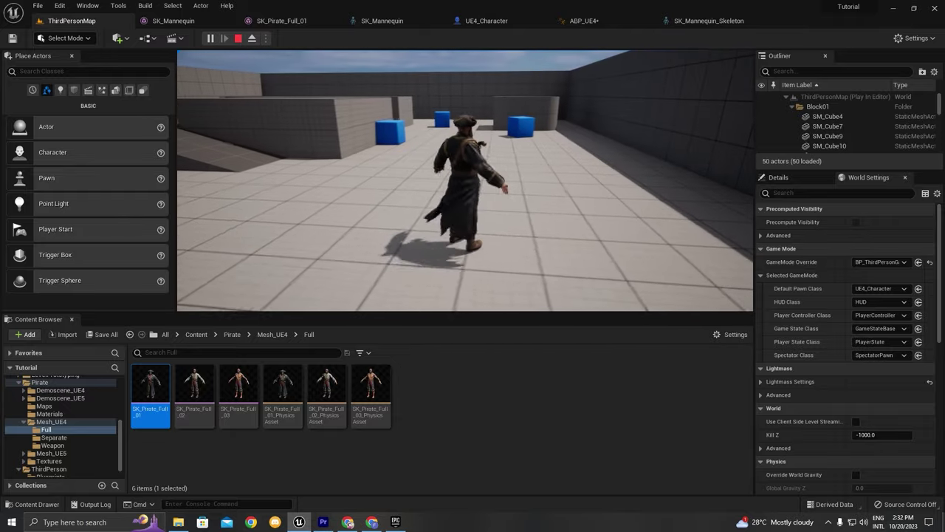
{"action": "key", "text": "w"}
{"action": "key", "text": "space"}
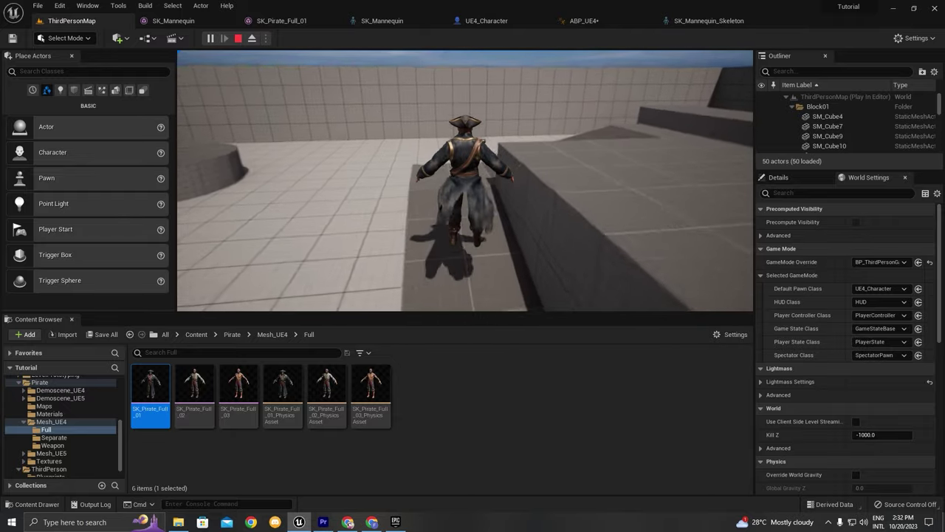
{"action": "key", "text": "d"}
{"action": "key", "text": "w"}
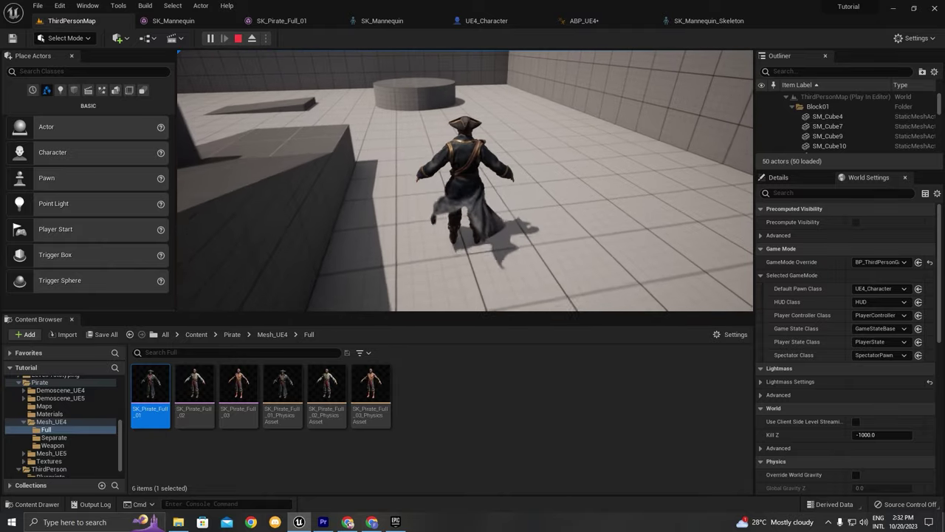
{"action": "key", "text": "w"}
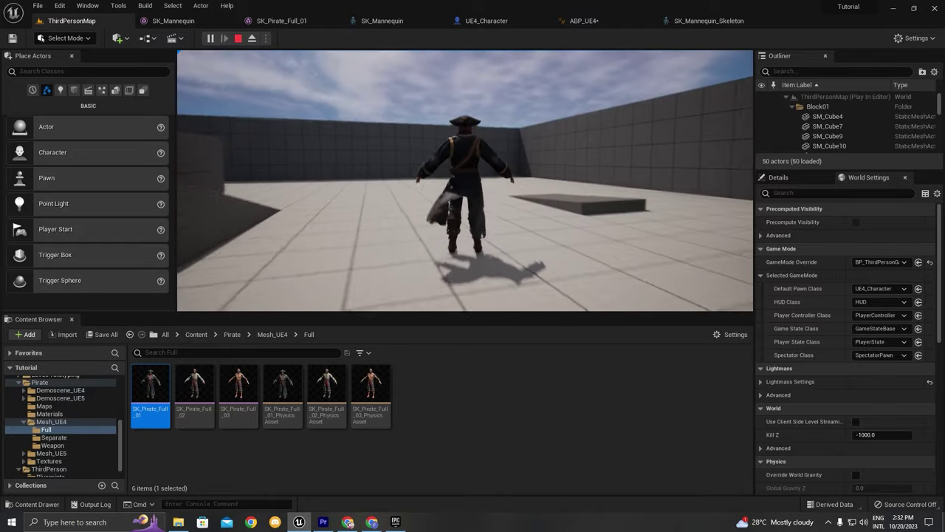
{"action": "key", "text": "w"}
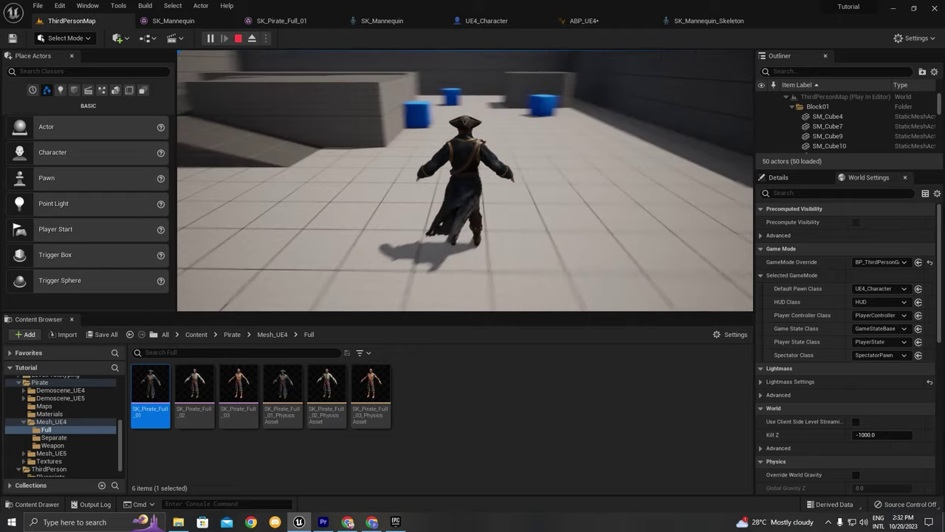
{"action": "key", "text": "w"}
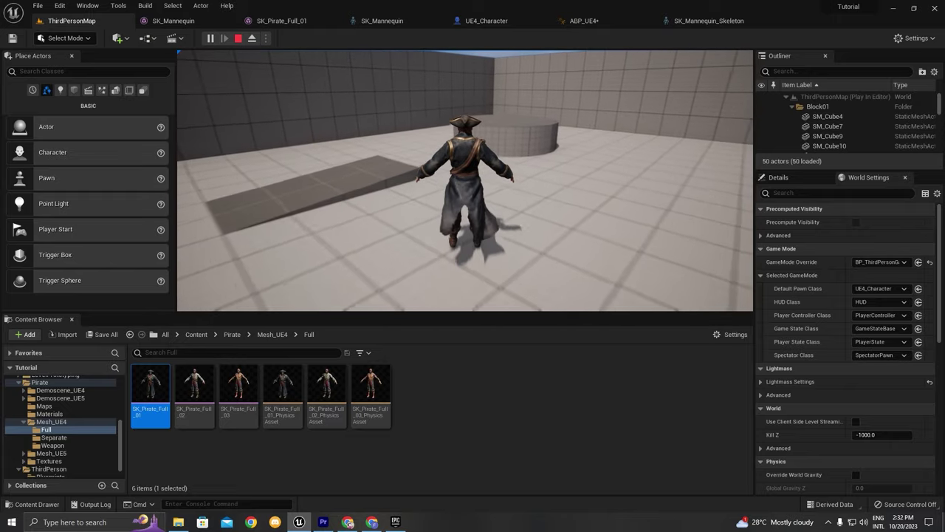
{"action": "key", "text": "w"}
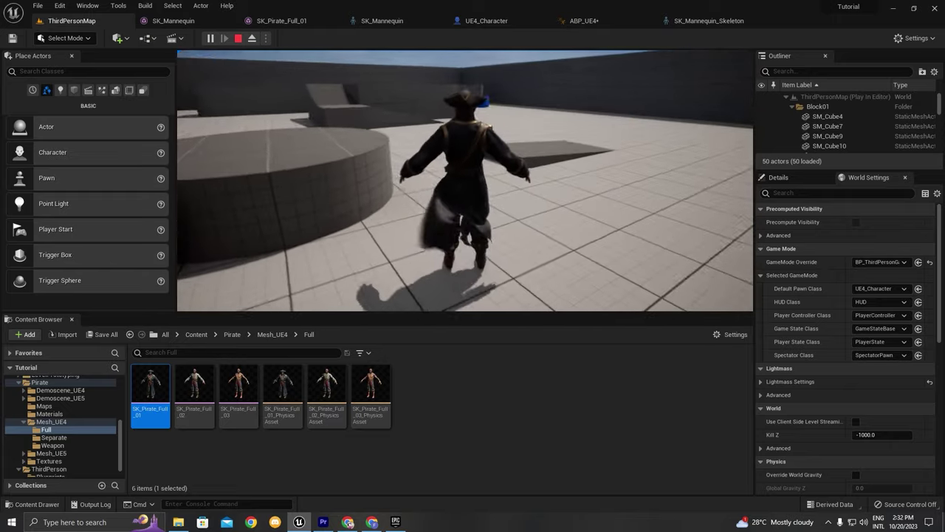
{"action": "key", "text": "w"}
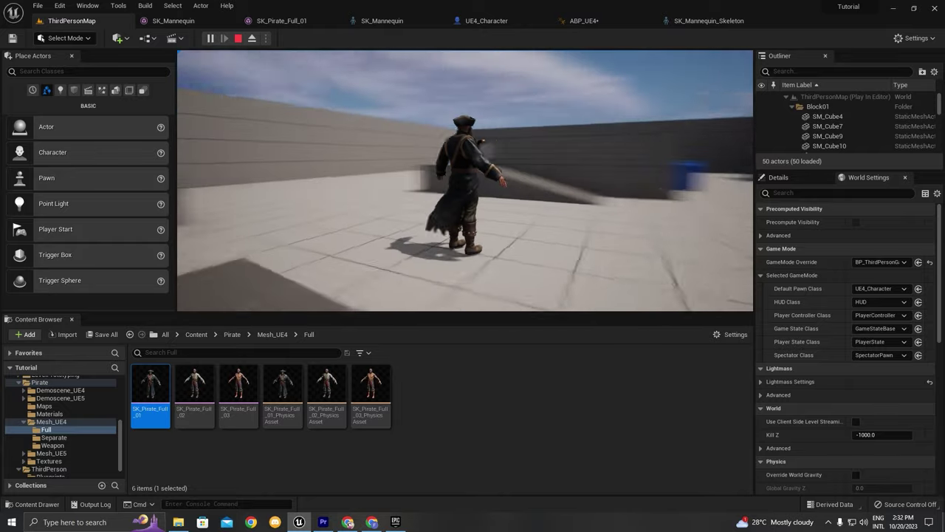
{"action": "key", "text": "w"}
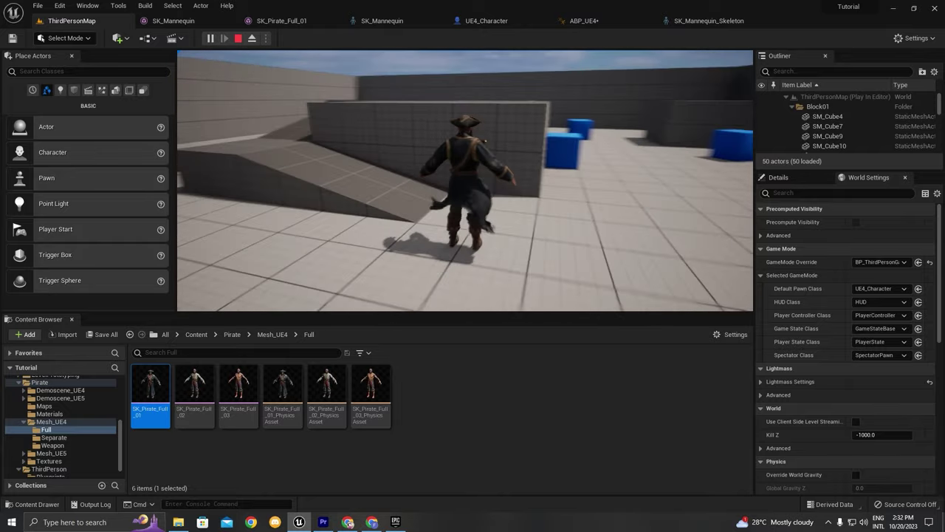
{"action": "key", "text": "w"}
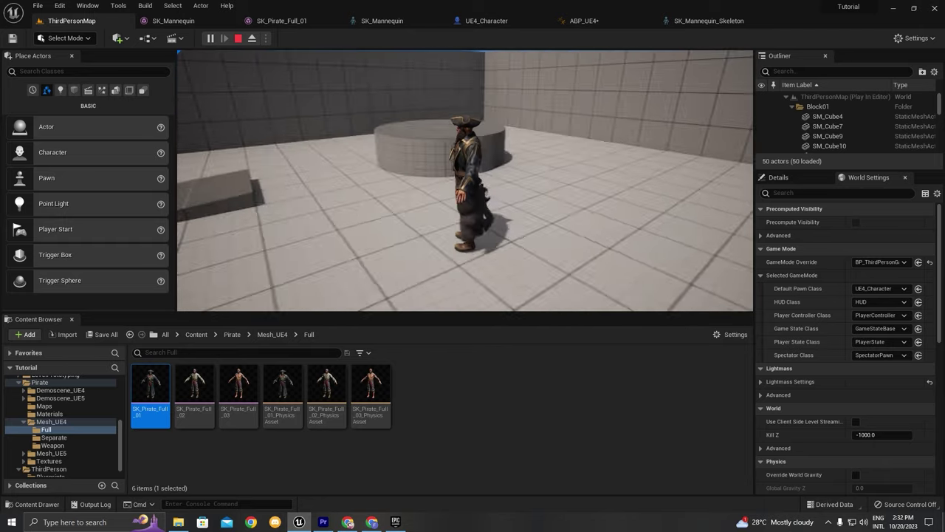
{"action": "key", "text": "shift+F1"}
{"action": "key", "text": "Escape"}
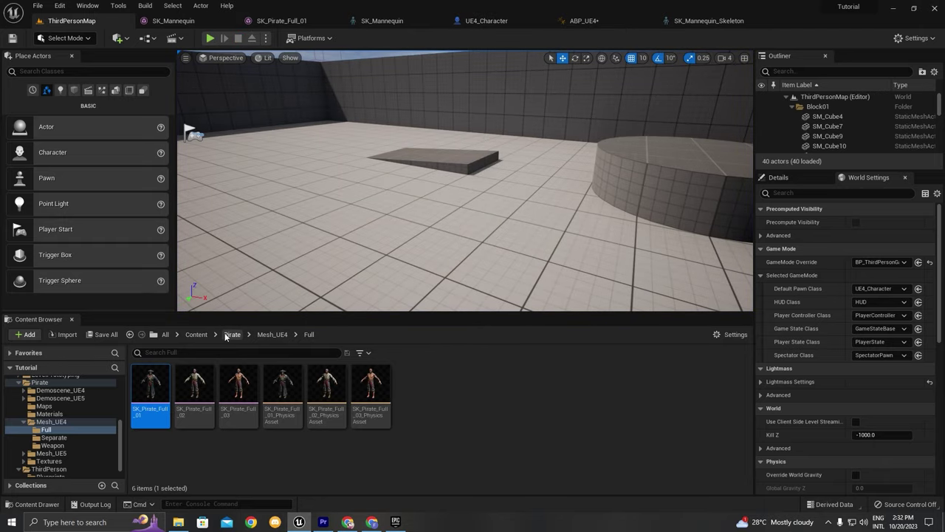
Step: Open the MM_Fall_Loop animation from the Content folder and set its preview mesh to SK_Pirate_Full_01
{"action": "left_click", "coordinate": [196, 334]}
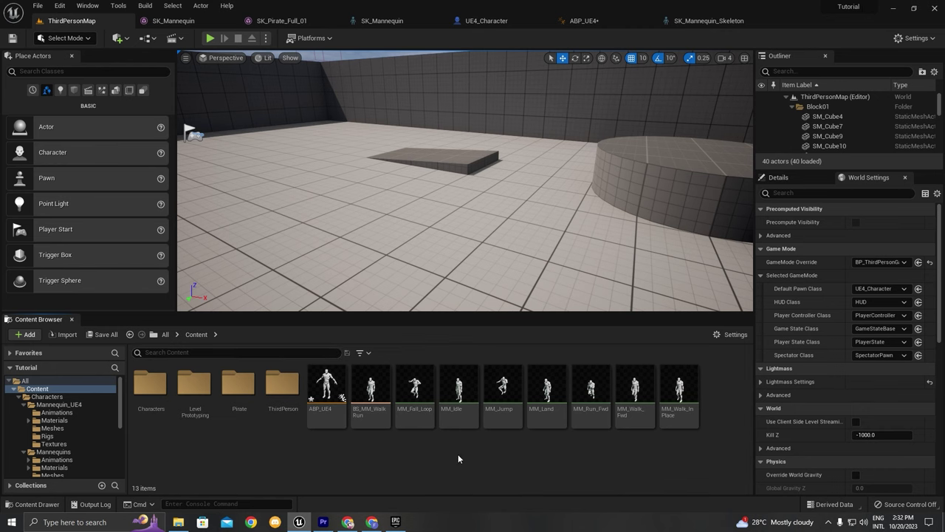
{"action": "left_click", "coordinate": [425, 402]}
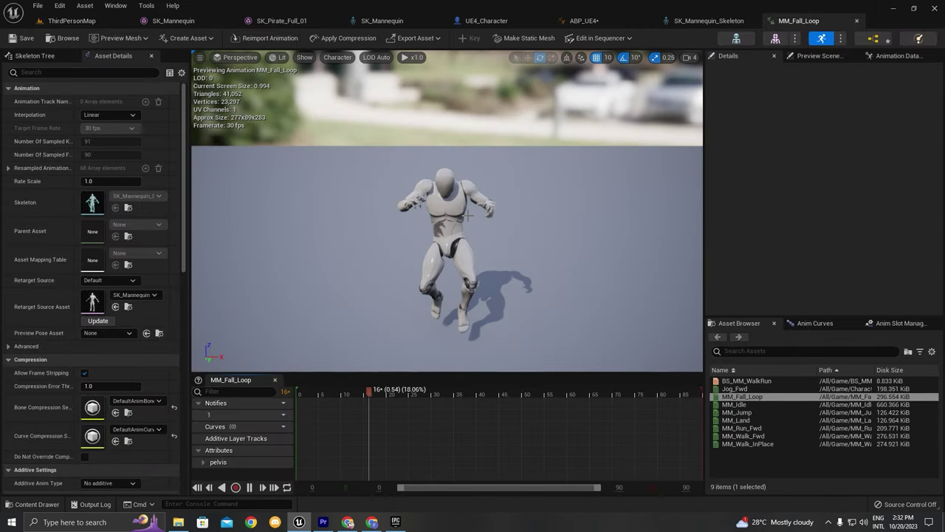
{"action": "mouse_move", "coordinate": [470, 286]}
{"action": "right_mouse_down"}
{"action": "mouse_move", "coordinate": [414, 318]}
{"action": "mouse_move", "coordinate": [472, 284]}
{"action": "right_mouse_up"}
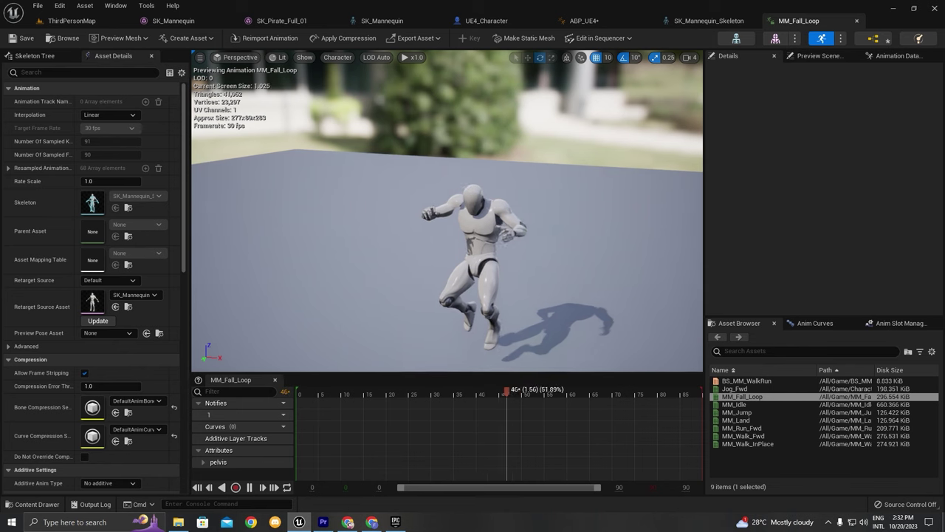
{"action": "left_click", "coordinate": [113, 38]}
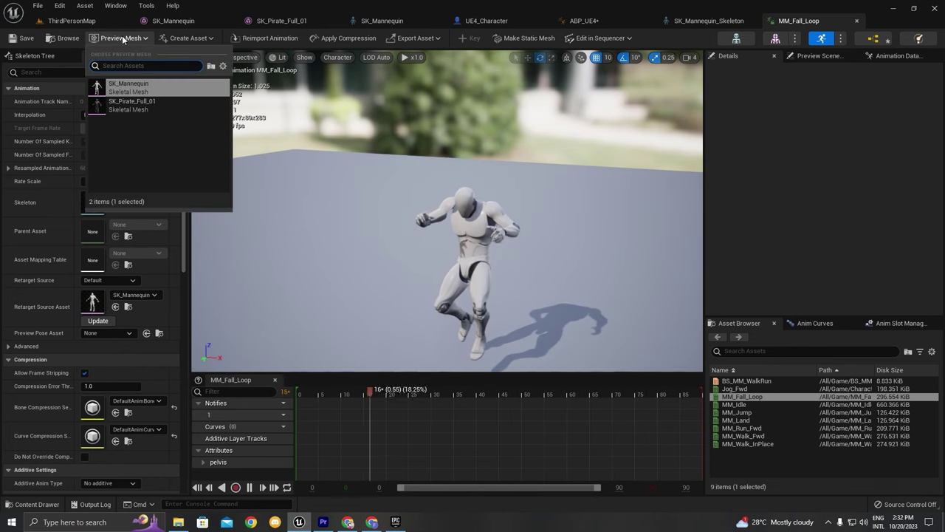
{"action": "left_click", "coordinate": [128, 109]}
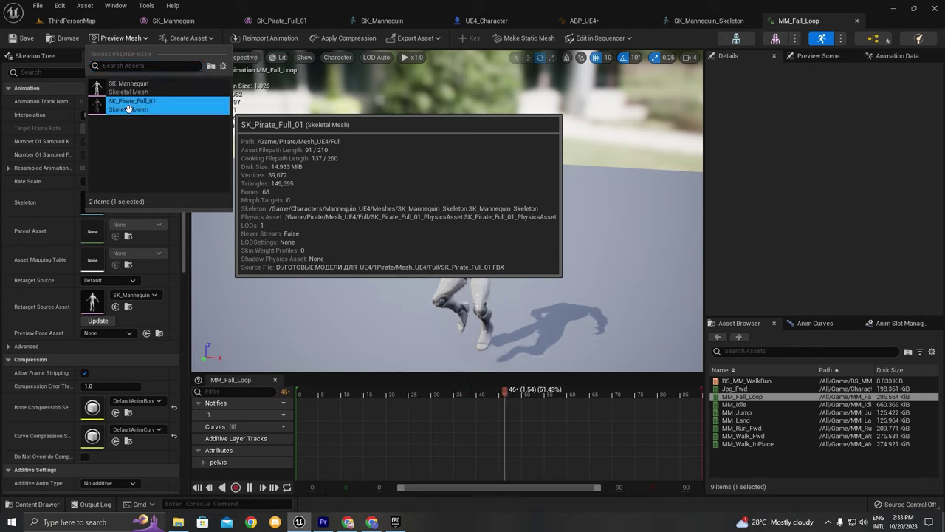
{"action": "right_click_drag", "start_coordinate": [528, 220], "coordinate": [547, 199]}
Step: Preview other animations on the pirate mesh, including MM_Jump and MM_Run_Fwd
{"action": "left_click", "coordinate": [760, 419]}
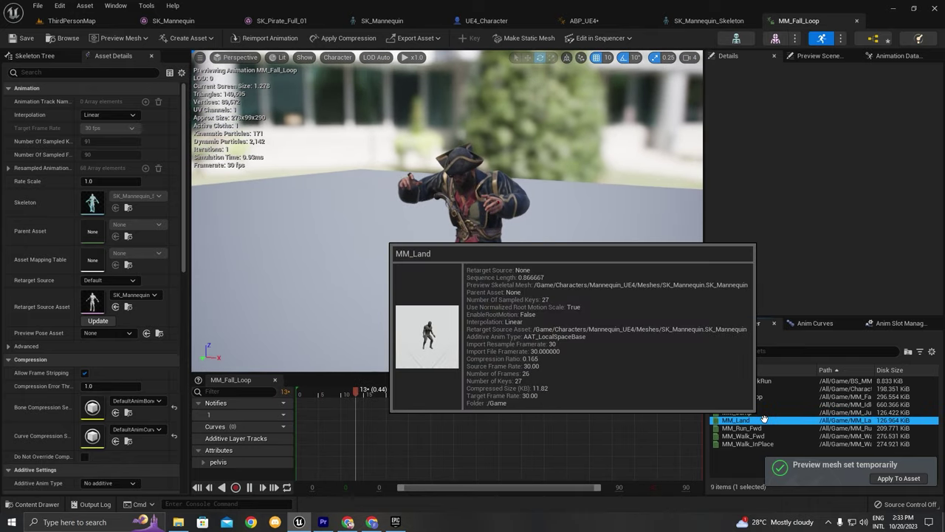
{"action": "left_click", "coordinate": [766, 412]}
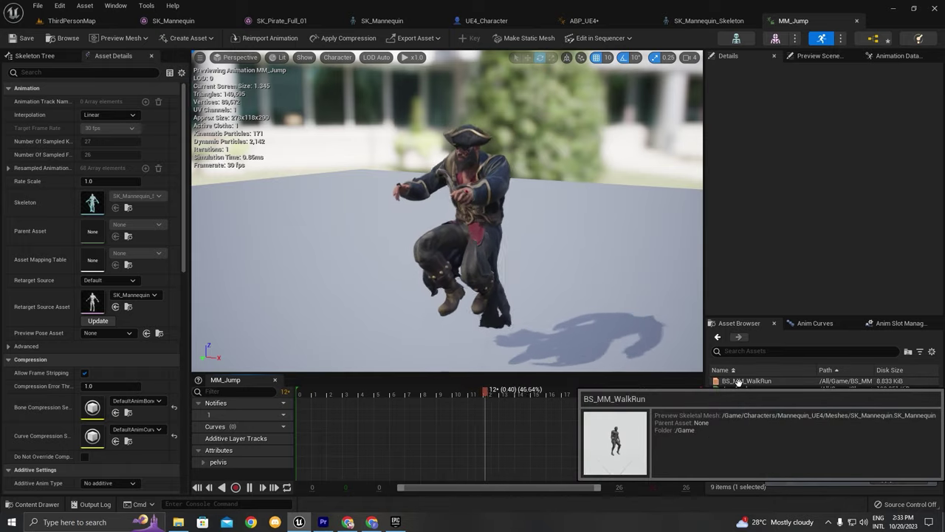
{"action": "left_click", "coordinate": [742, 428]}
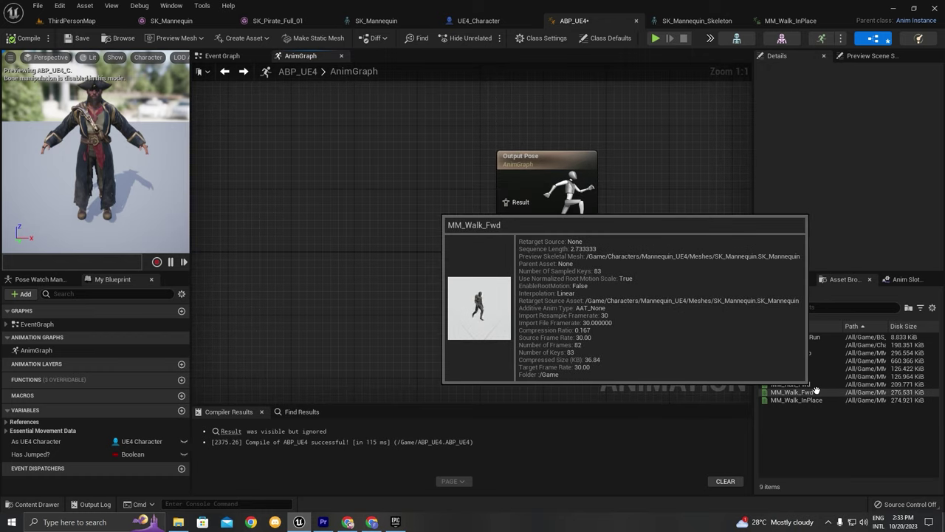
Step: Feed the MM_Walk_Fwd sequence into the Output Pose of ABP_UE4's AnimGraph, compile, and briefly play-test the character
{"action": "left_click_drag", "start_coordinate": [816, 389], "coordinate": [371, 185]}
{"action": "left_click_drag", "start_coordinate": [428, 209], "coordinate": [508, 209]}
{"action": "left_click", "coordinate": [180, 244]}
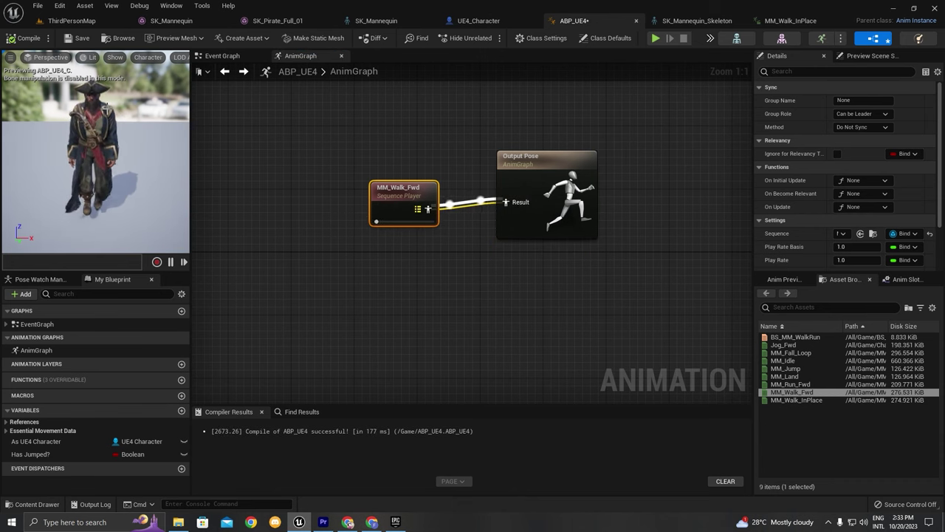
{"action": "left_click", "coordinate": [660, 37]}
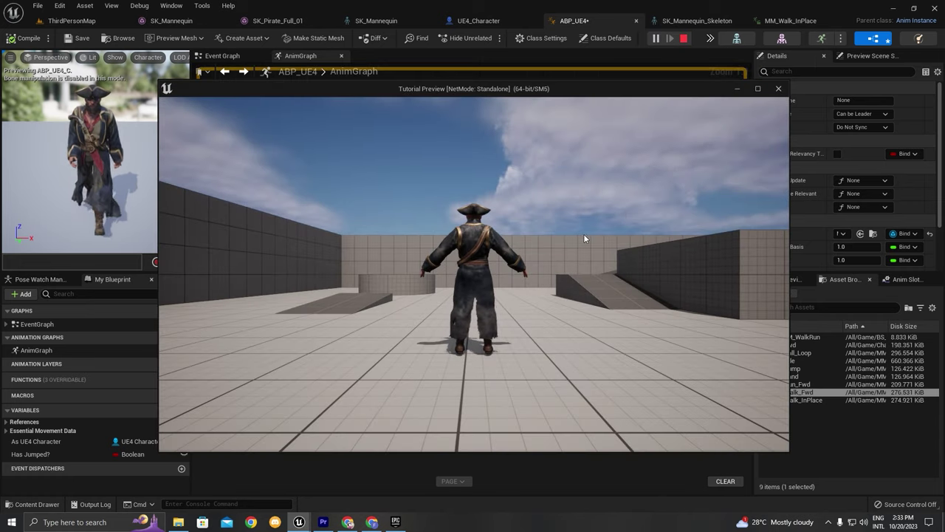
{"action": "key", "text": "Escape"}
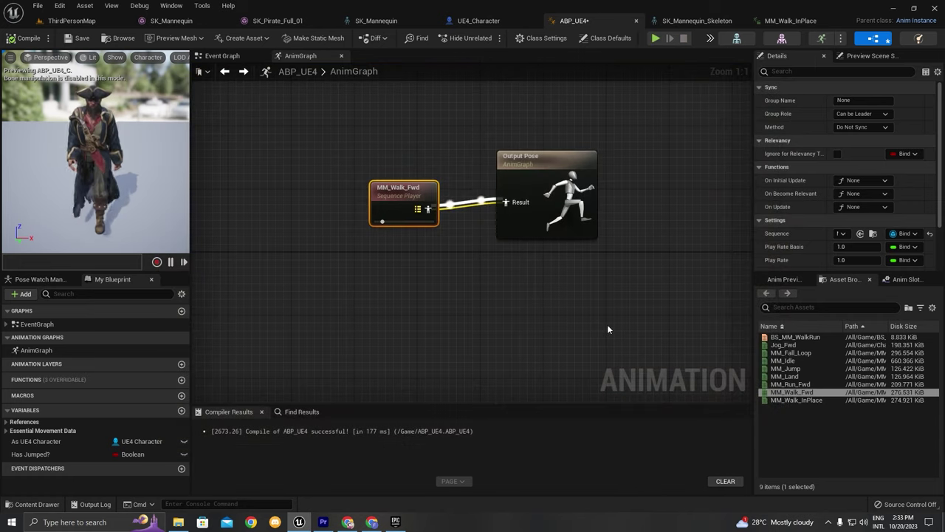
Step: Clear the details filter for UE4_Character's Mesh component and set its Anim Class to ABP_UE4
{"action": "left_click", "coordinate": [477, 21]}
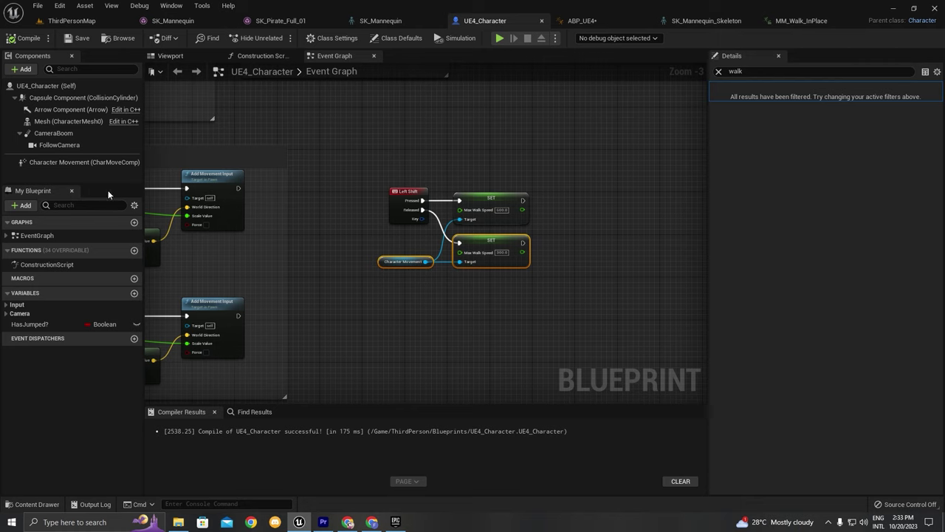
{"action": "left_click", "coordinate": [78, 122]}
{"action": "left_click", "coordinate": [753, 71]}
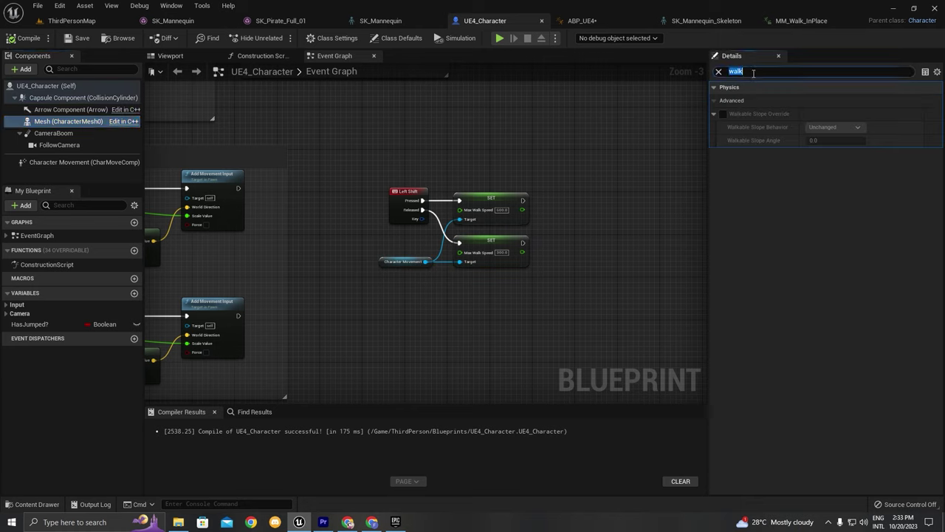
{"action": "key", "text": "ctrl+a"}
{"action": "key", "text": "BackSpace"}
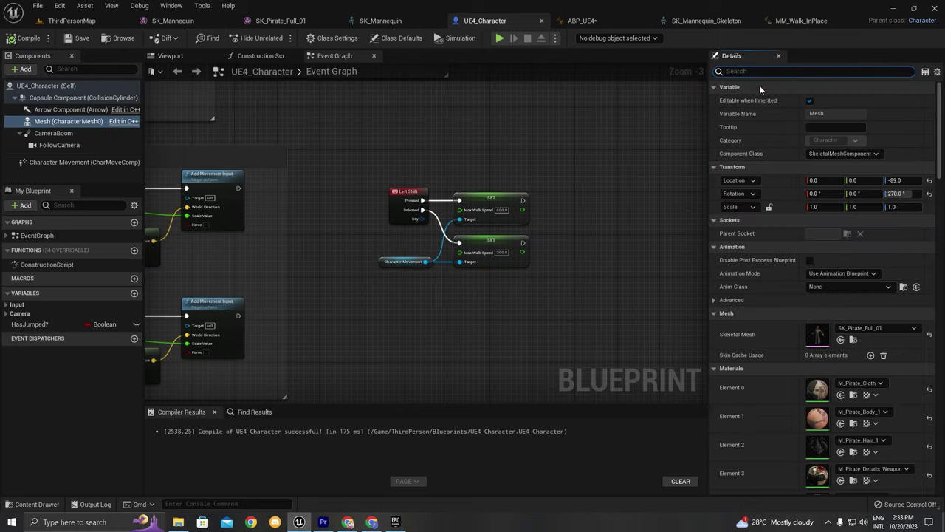
{"action": "left_click", "coordinate": [856, 286]}
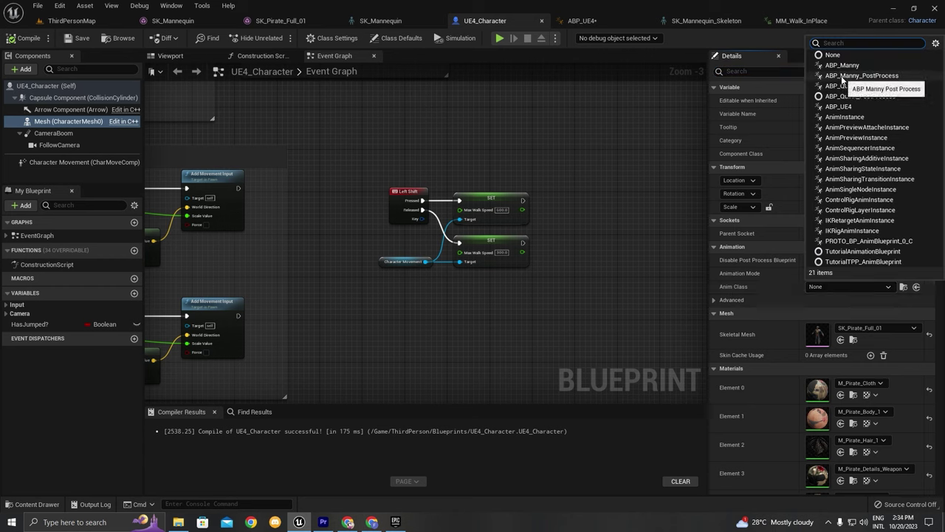
{"action": "left_click", "coordinate": [840, 287]}
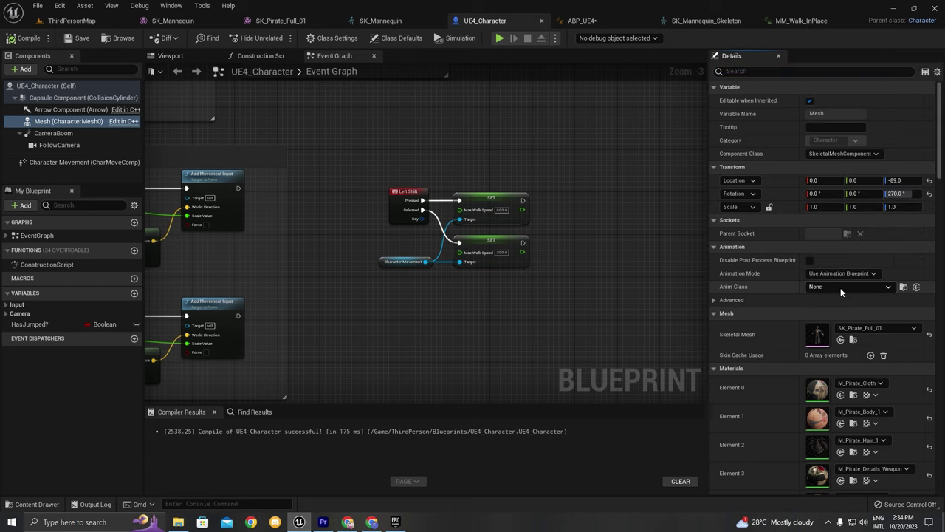
{"action": "left_click", "coordinate": [840, 287]}
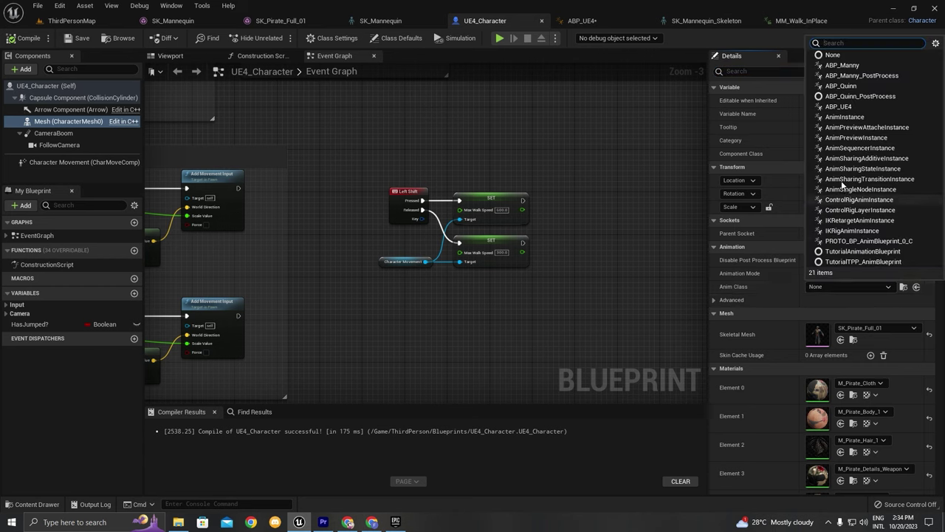
{"action": "left_click", "coordinate": [852, 104]}
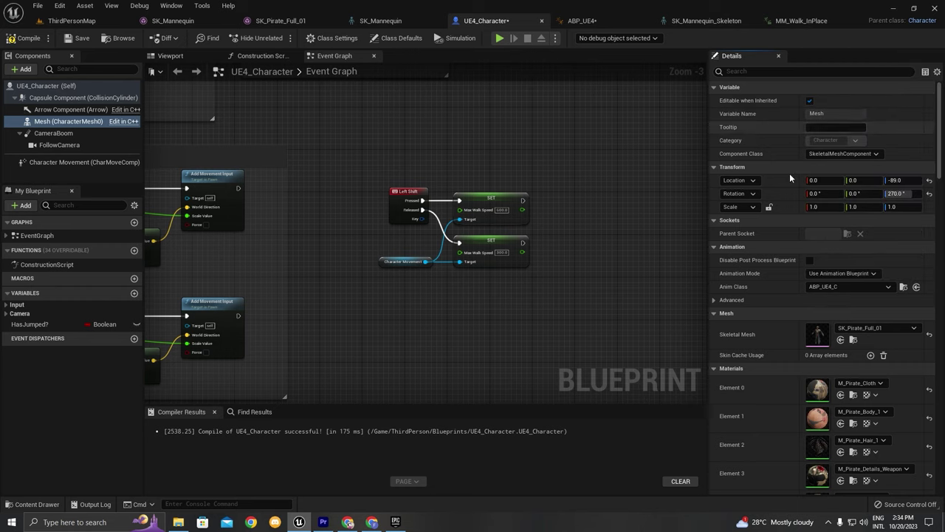
Step: Compile UE4_Character and inspect the animated pirate from the front in the blueprint's 3D preview
{"action": "left_click", "coordinate": [28, 38]}
{"action": "left_click", "coordinate": [170, 55]}
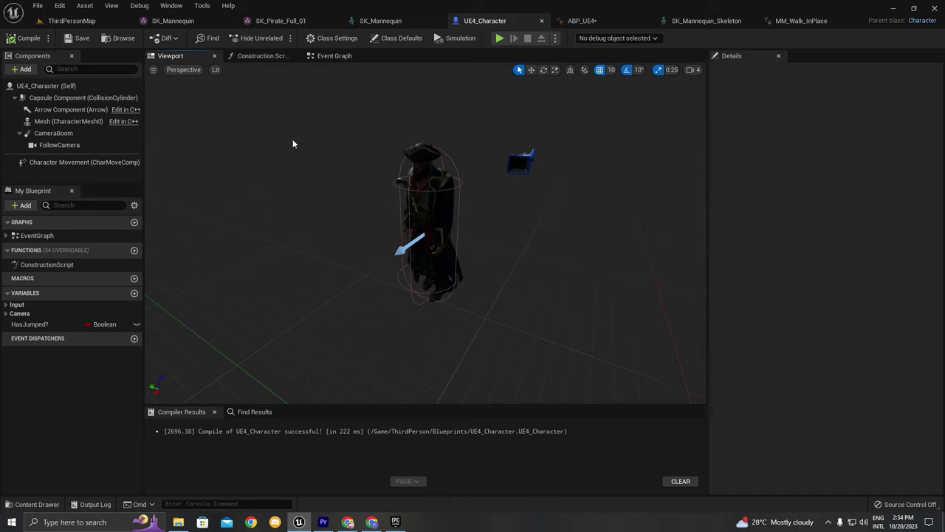
{"action": "mouse_move", "coordinate": [274, 185]}
{"action": "right_mouse_down"}
{"action": "mouse_move", "coordinate": [384, 192]}
{"action": "mouse_move", "coordinate": [280, 184]}
{"action": "right_mouse_up"}
{"action": "right_click_drag", "start_coordinate": [392, 173], "coordinate": [427, 157]}
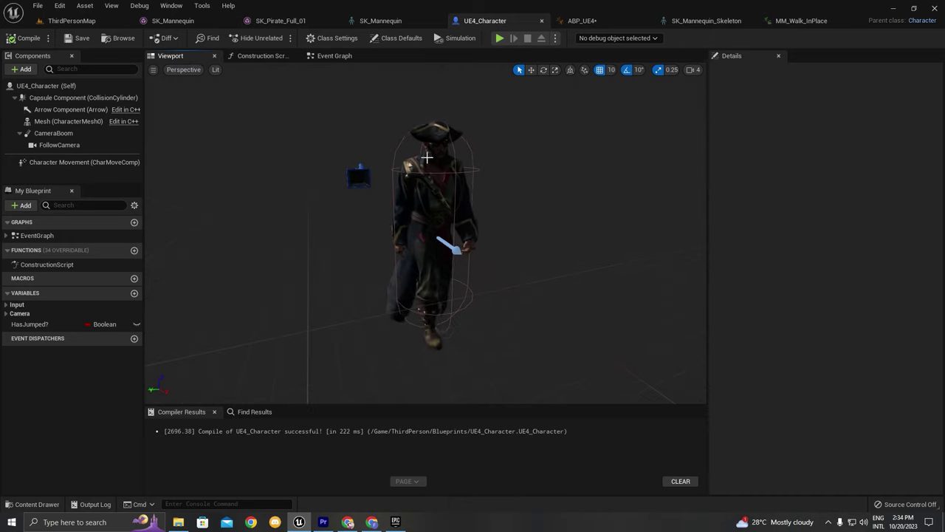
Step: Return to ABP_UE4's AnimGraph and play-test the pirate walking around the level with the walk animation, ending the session when done
{"action": "left_click", "coordinate": [580, 21]}
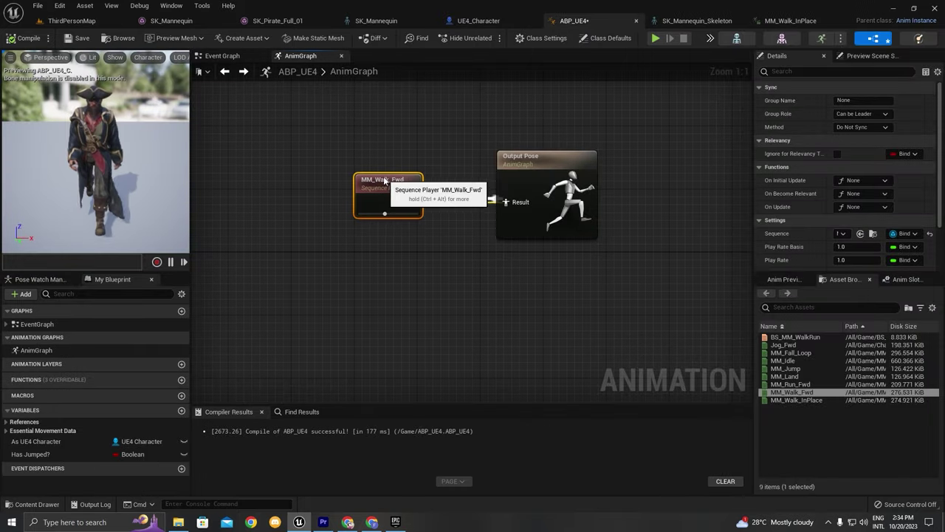
{"action": "left_click_drag", "start_coordinate": [307, 132], "coordinate": [513, 216]}
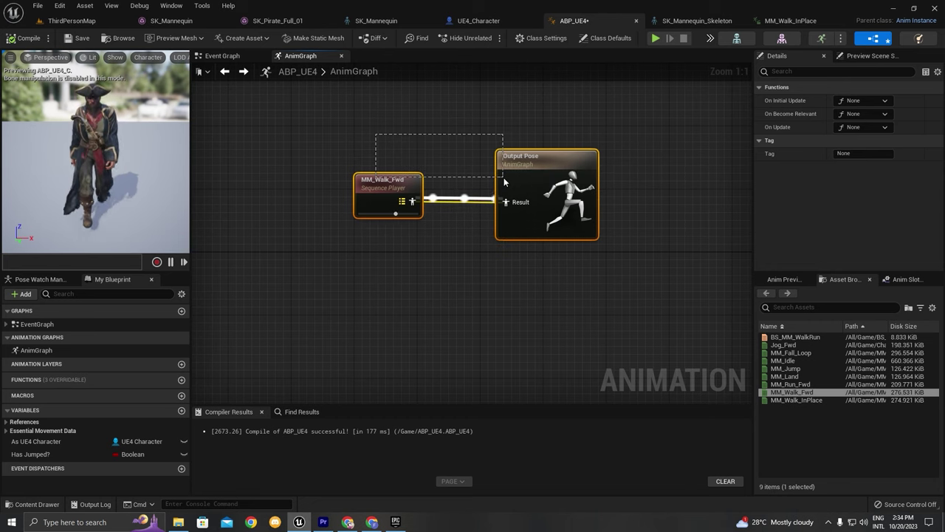
{"action": "left_click", "coordinate": [654, 38]}
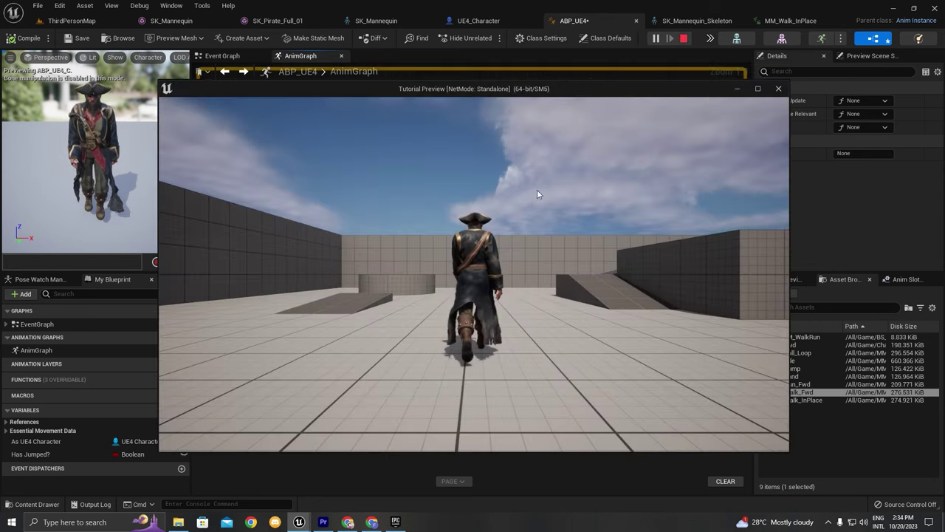
{"action": "key", "text": "w"}
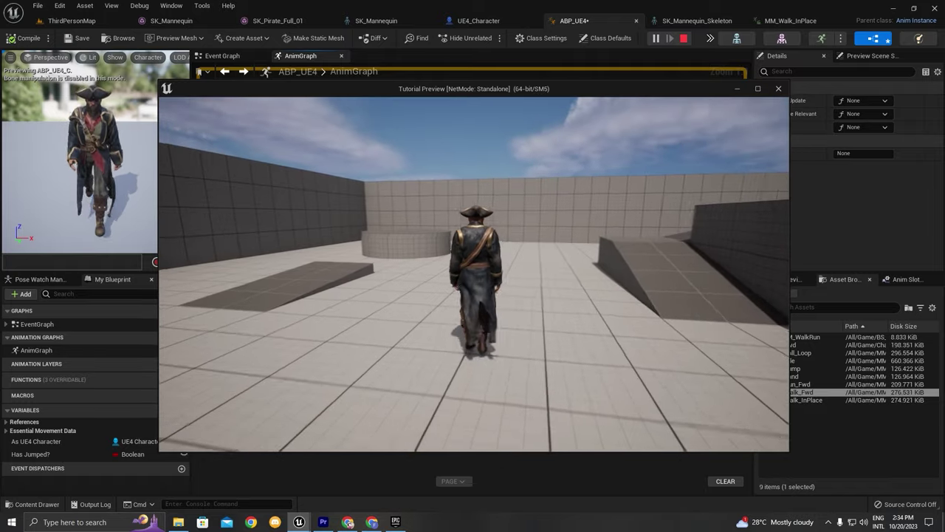
{"action": "key", "text": "w"}
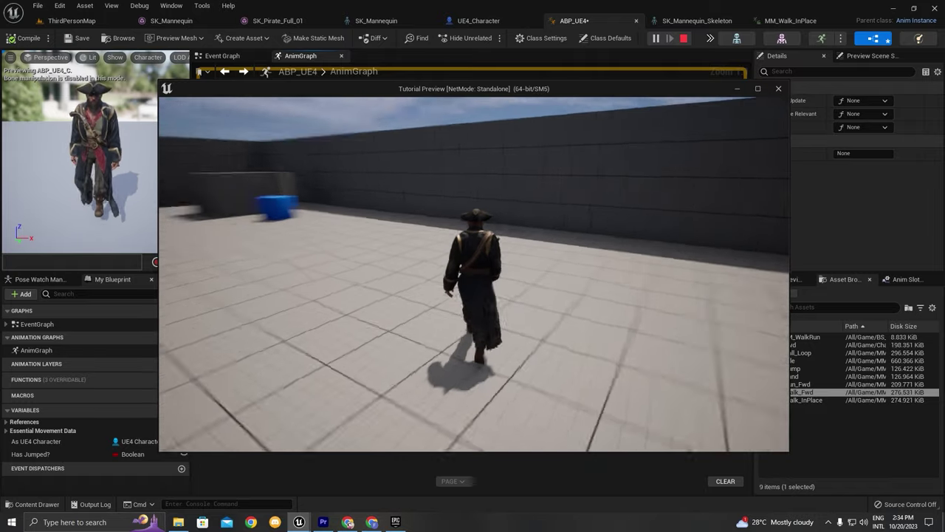
{"action": "key", "text": "w"}
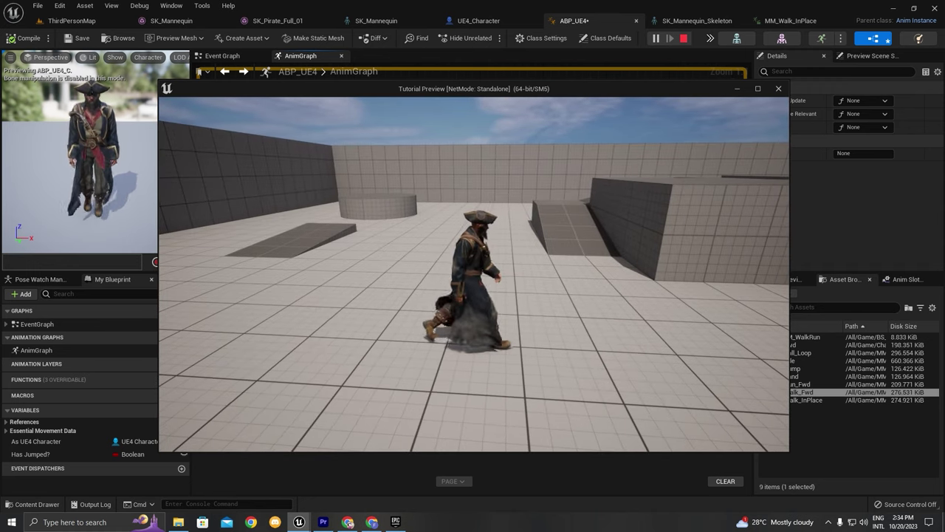
{"action": "key", "text": "Escape"}
Step: Delete the MM_Walk_Fwd sequence player from the AnimGraph, keeping the Output Pose node
{"action": "right_click_drag", "start_coordinate": [539, 253], "coordinate": [556, 249]}
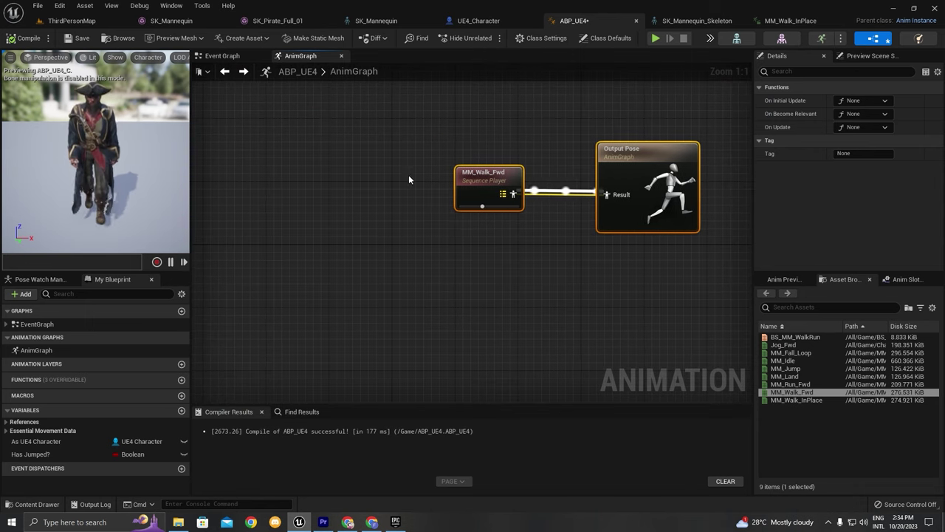
{"action": "scroll", "coordinate": [411, 174], "scroll_direction": "down", "scroll_amount": 3}
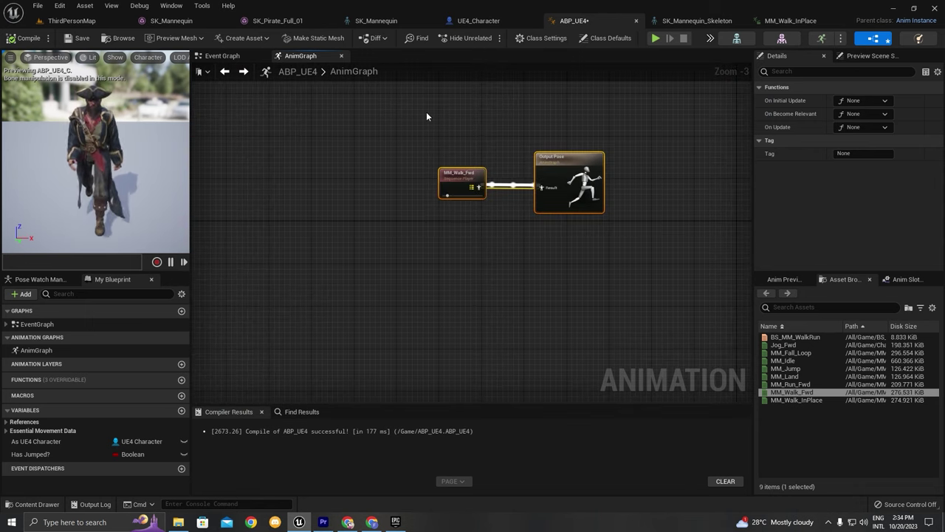
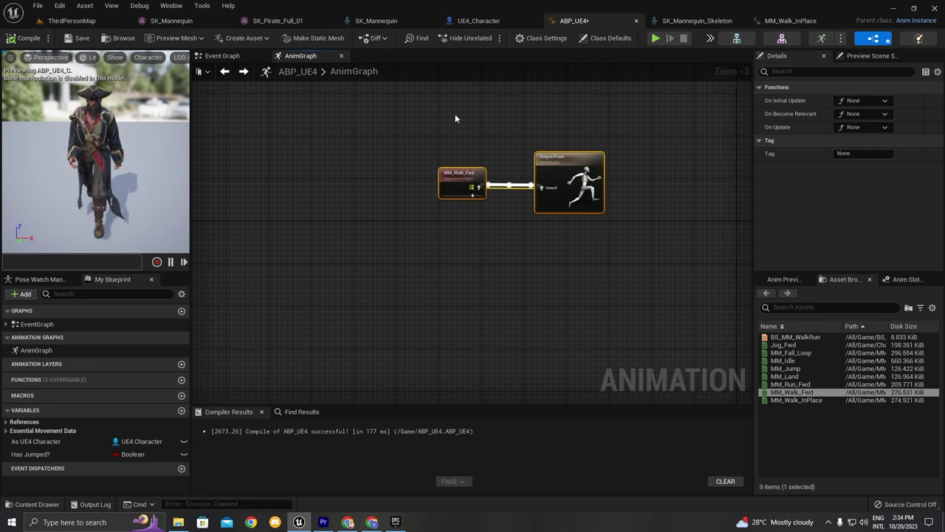
{"action": "left_click_drag", "start_coordinate": [470, 186], "coordinate": [413, 218]}
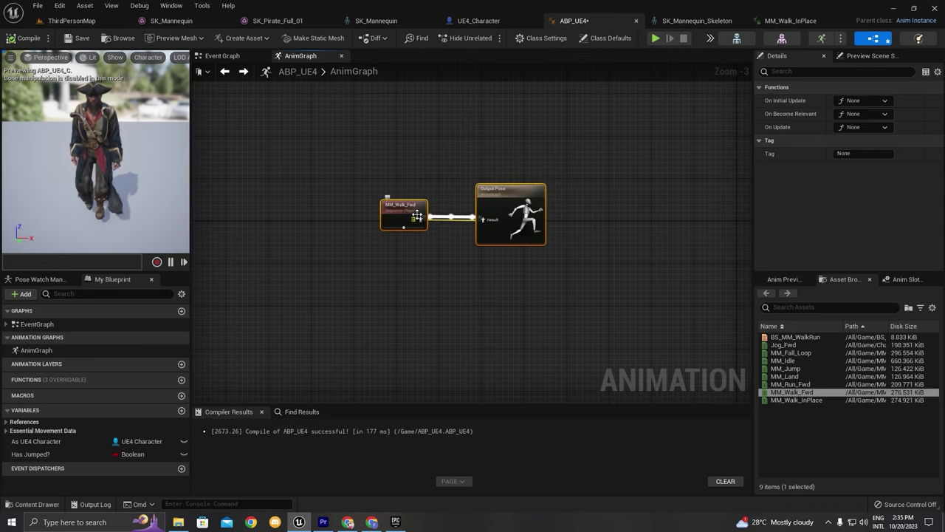
{"action": "left_click_drag", "start_coordinate": [415, 172], "coordinate": [389, 246]}
{"action": "key", "text": "Delete"}
Step: Add a new state machine to the AnimGraph and connect it to the Output Pose, with the two nodes aligned
{"action": "right_click", "coordinate": [359, 167]}
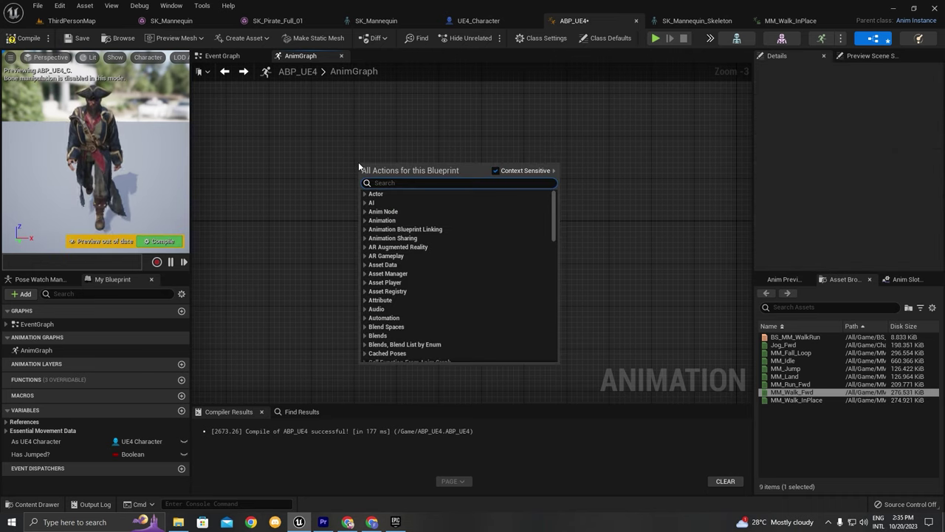
{"action": "type", "text": "state machine"}
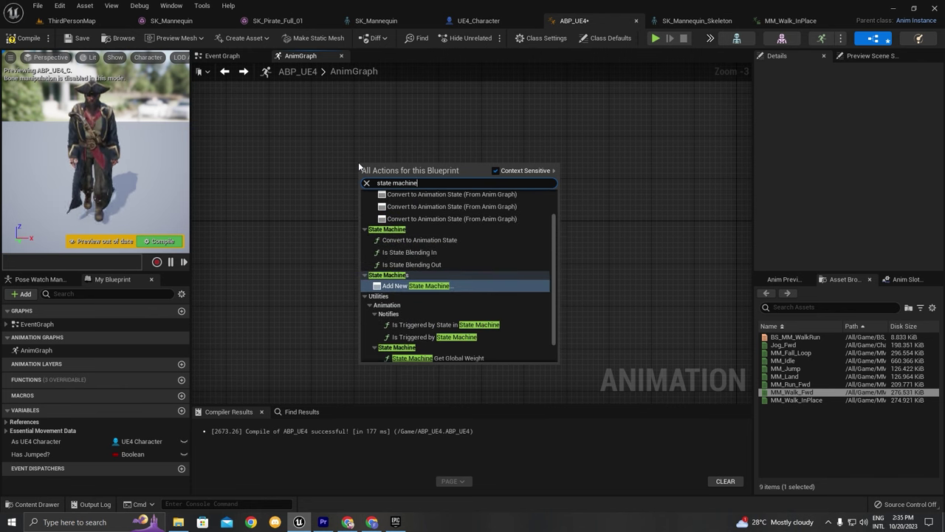
{"action": "key", "text": "Return"}
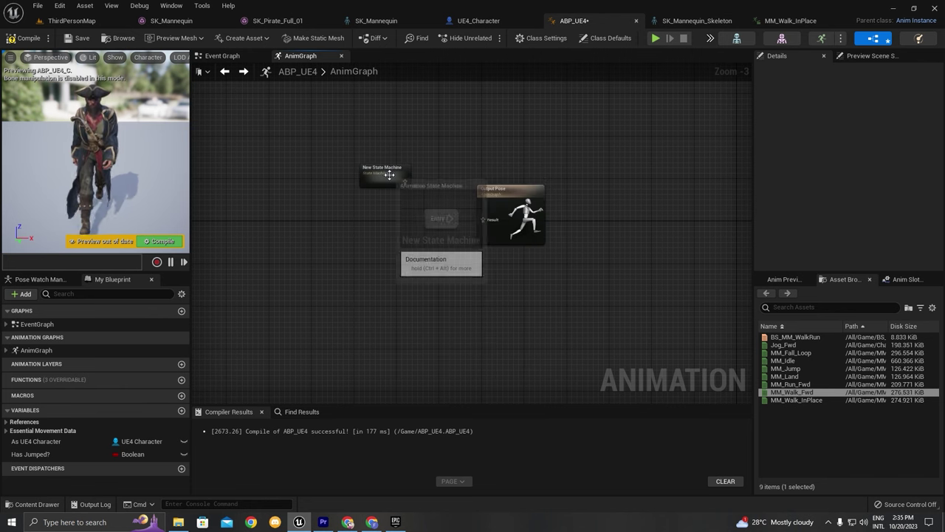
{"action": "scroll", "coordinate": [388, 176], "scroll_direction": "up", "scroll_amount": 3}
{"action": "left_click_drag", "start_coordinate": [389, 177], "coordinate": [372, 237]}
{"action": "scroll", "coordinate": [450, 259], "scroll_direction": "down", "scroll_amount": 1}
{"action": "right_click_drag", "start_coordinate": [450, 260], "coordinate": [515, 214]}
{"action": "scroll", "coordinate": [515, 214], "scroll_direction": "up", "scroll_amount": 1}
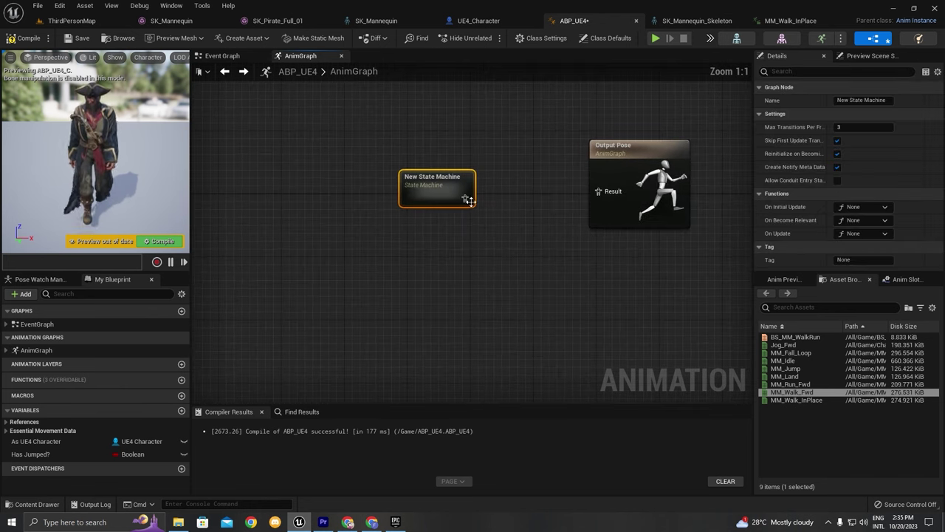
{"action": "left_click_drag", "start_coordinate": [464, 197], "coordinate": [598, 191]}
{"action": "left_click_drag", "start_coordinate": [613, 151], "coordinate": [613, 158]}
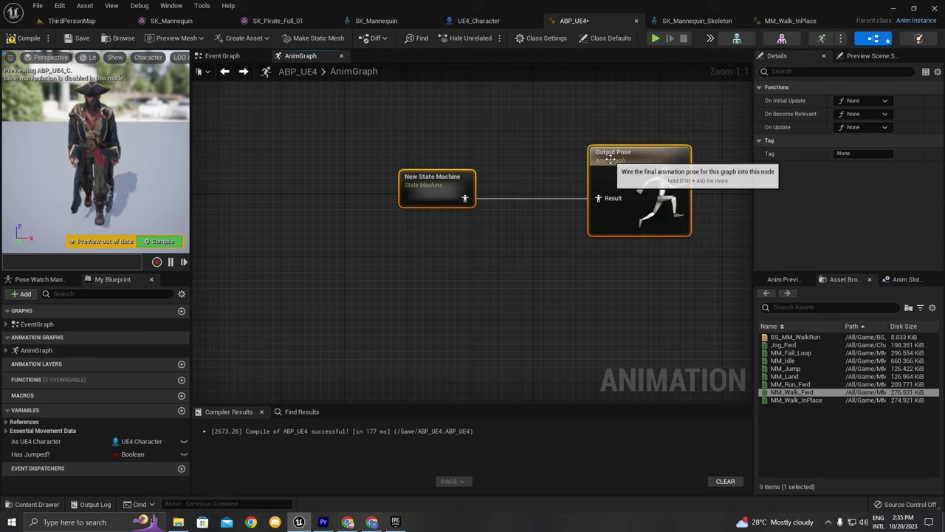
Step: Rename the new state machine to Locomotion, and compile and save ABP_UE4
{"action": "left_click", "coordinate": [443, 177]}
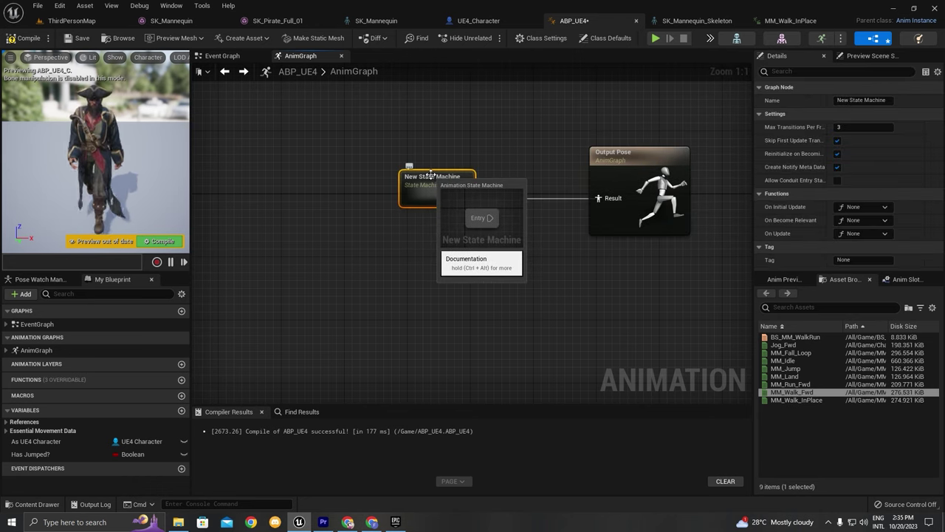
{"action": "left_click", "coordinate": [449, 177]}
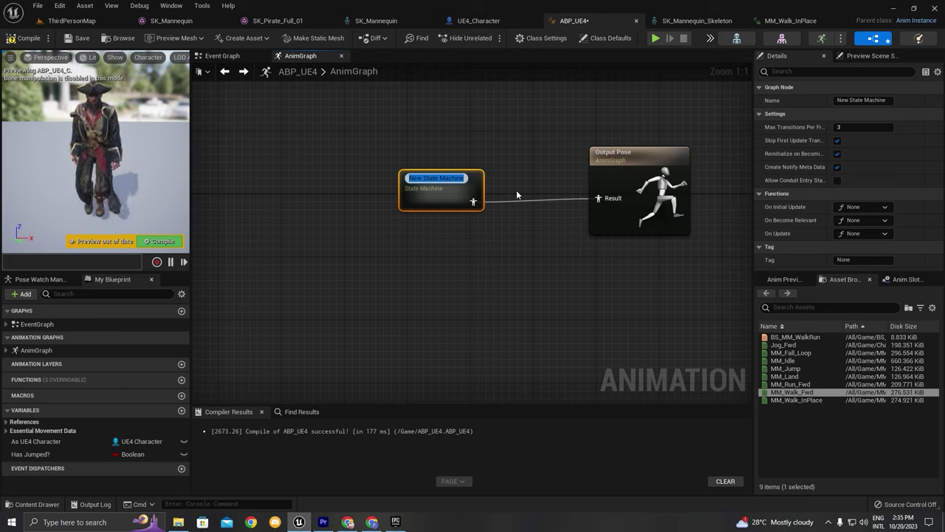
{"action": "type", "text": "L"}
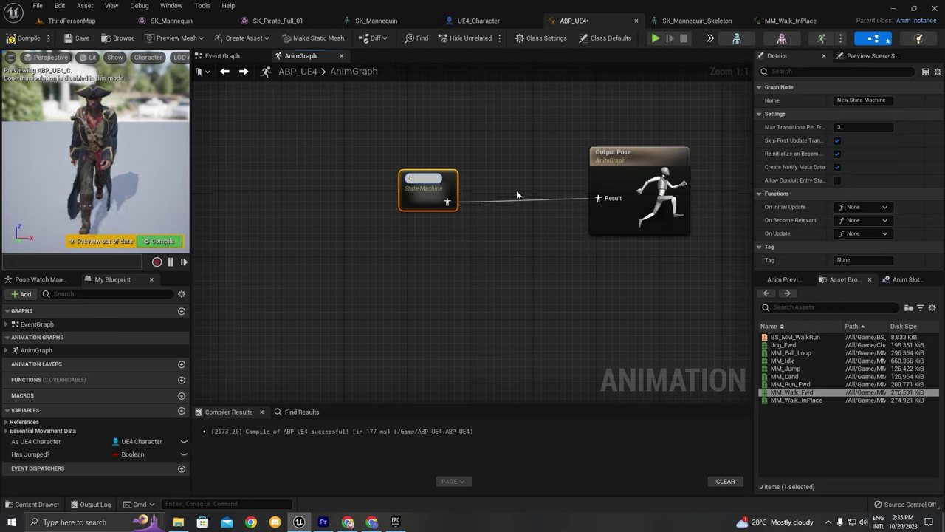
{"action": "type", "text": "ocomotion"}
{"action": "left_click", "coordinate": [516, 189]}
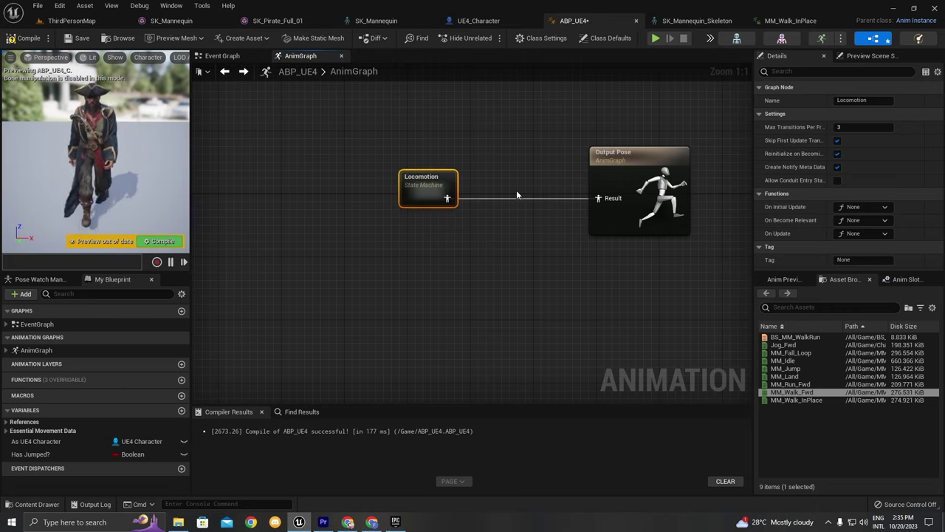
{"action": "key", "text": "ctrl+s"}
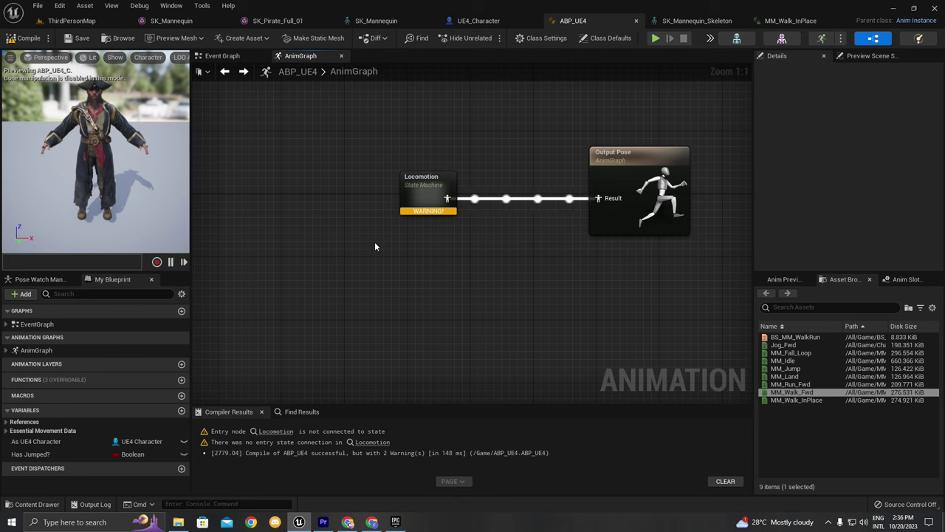
Step: Open the Locomotion state machine and add a state named Idle beside the Entry node
{"action": "double_click", "coordinate": [432, 193]}
{"action": "scroll", "coordinate": [494, 222], "scroll_direction": "down", "scroll_amount": 2}
{"action": "right_click_drag", "start_coordinate": [494, 222], "coordinate": [395, 167]}
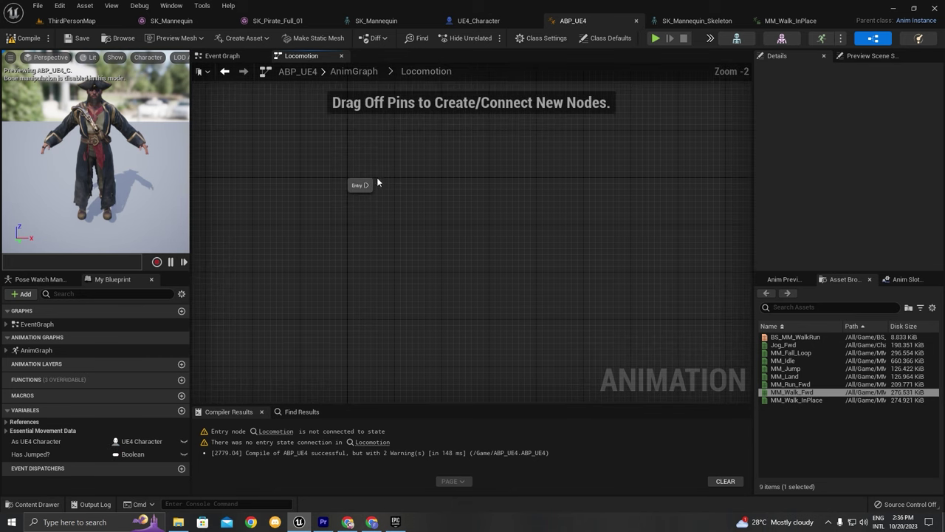
{"action": "scroll", "coordinate": [376, 182], "scroll_direction": "up", "scroll_amount": 2}
{"action": "left_click_drag", "start_coordinate": [349, 191], "coordinate": [336, 212]}
{"action": "left_click_drag", "start_coordinate": [436, 158], "coordinate": [578, 273]}
{"action": "left_click", "coordinate": [460, 219]}
{"action": "right_click", "coordinate": [447, 162]}
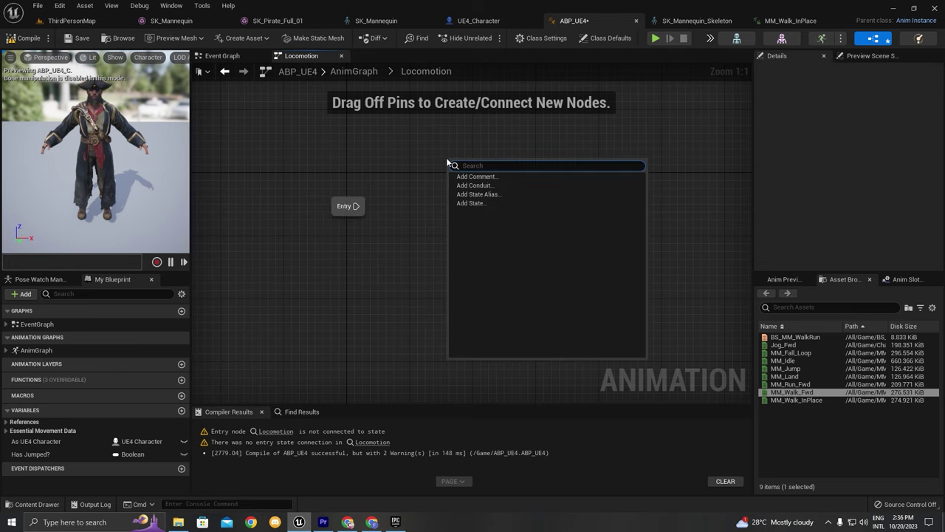
{"action": "left_click", "coordinate": [470, 203]}
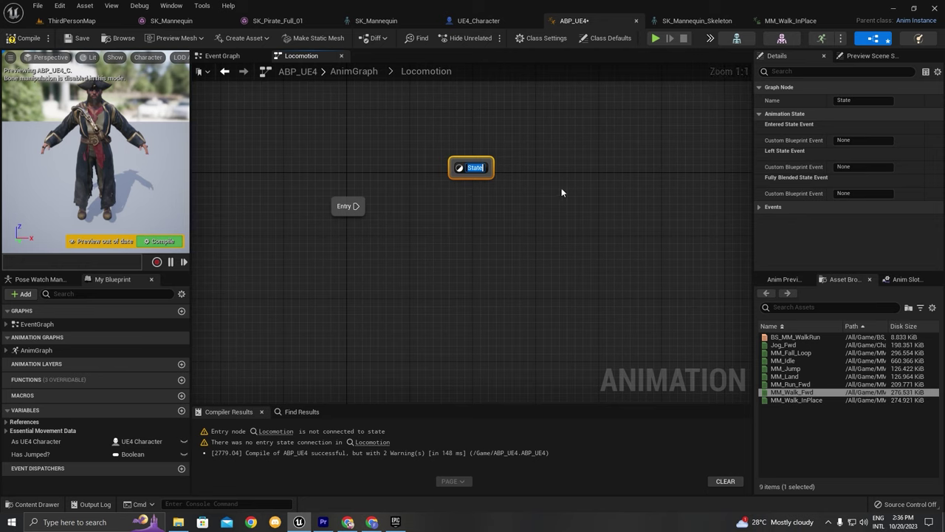
{"action": "key", "text": "BackSpace"}
{"action": "type", "text": "Idle"}
{"action": "key", "text": "Return"}
{"action": "left_click_drag", "start_coordinate": [474, 169], "coordinate": [434, 202]}
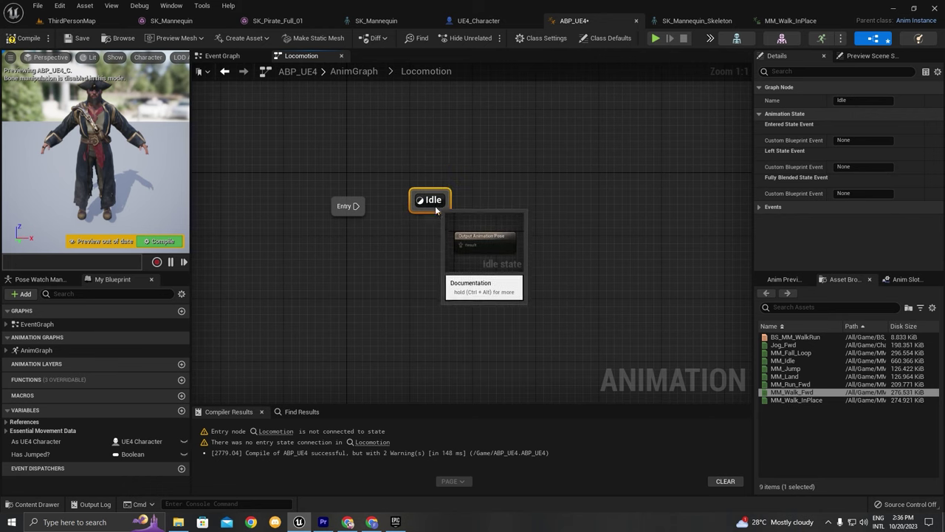
Step: Connect the Entry node to the Idle state and space the two nodes farther apart
{"action": "left_click_drag", "start_coordinate": [355, 206], "coordinate": [514, 118]}
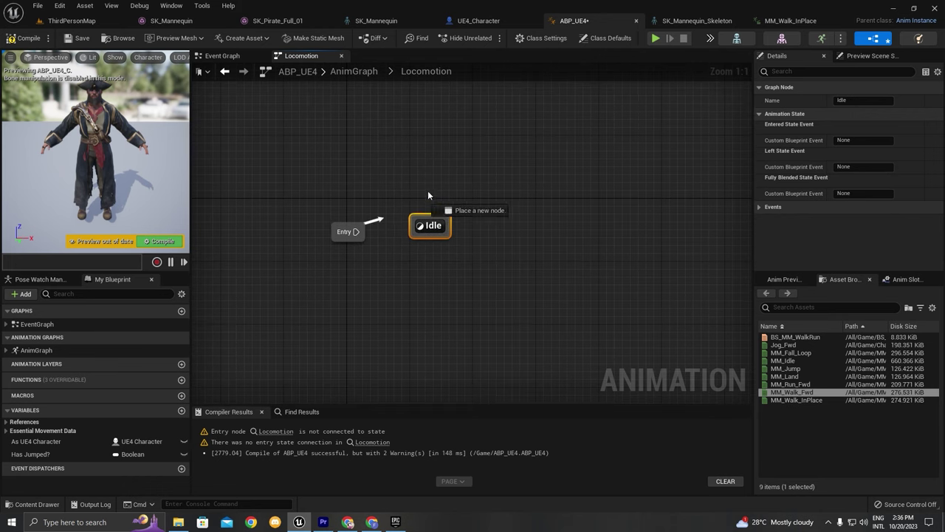
{"action": "left_click_drag", "start_coordinate": [427, 195], "coordinate": [292, 323]}
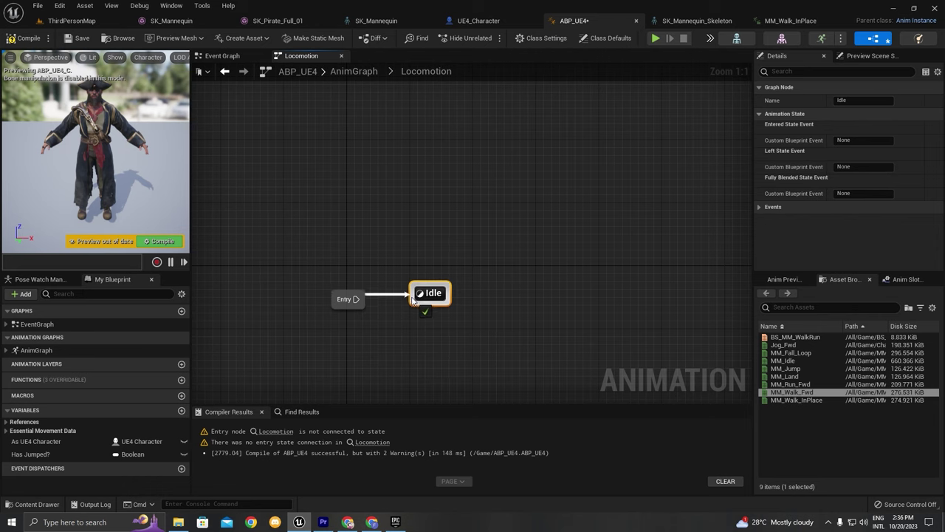
{"action": "left_click_drag", "start_coordinate": [424, 294], "coordinate": [502, 301]}
{"action": "right_click_drag", "start_coordinate": [575, 300], "coordinate": [524, 211]}
{"action": "left_click_drag", "start_coordinate": [428, 222], "coordinate": [312, 220]}
{"action": "scroll", "coordinate": [405, 234], "scroll_direction": "down", "scroll_amount": 4}
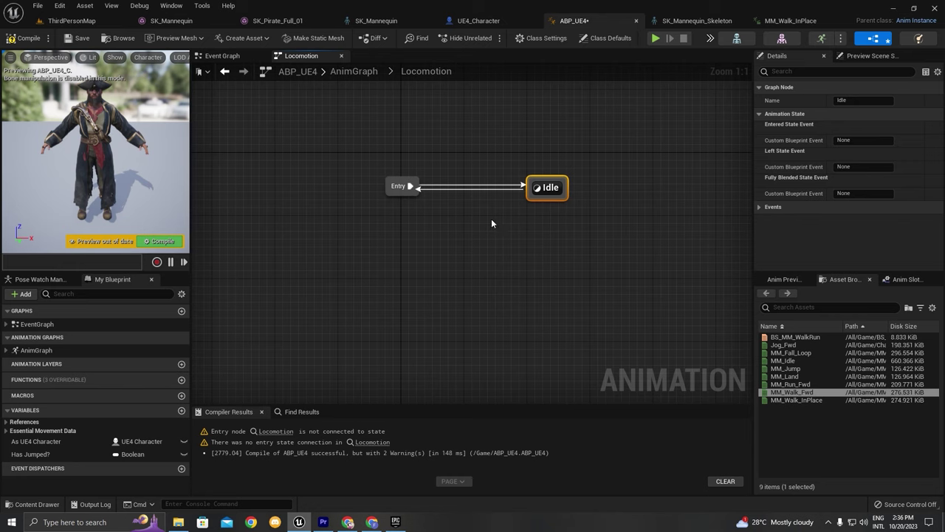
{"action": "scroll", "coordinate": [472, 224], "scroll_direction": "up", "scroll_amount": 4}
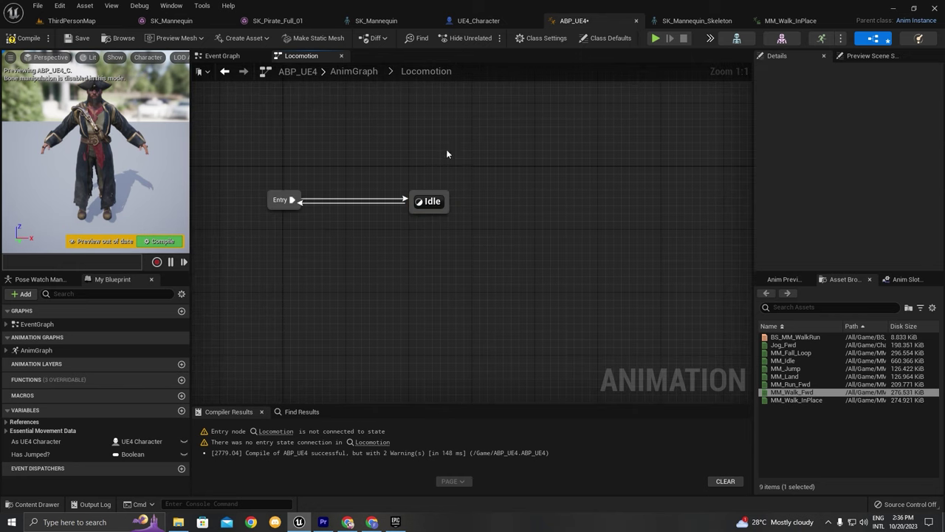
Step: Feed the MM_Idle sequence into the Idle state's Output Animation Pose, compile, and return to the Locomotion graph
{"action": "double_click", "coordinate": [433, 244]}
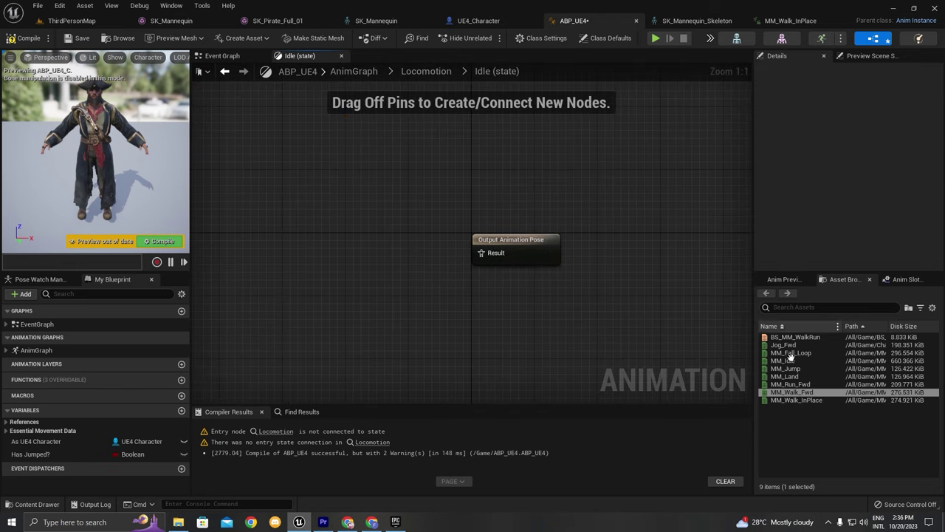
{"action": "left_click_drag", "start_coordinate": [810, 360], "coordinate": [319, 241]}
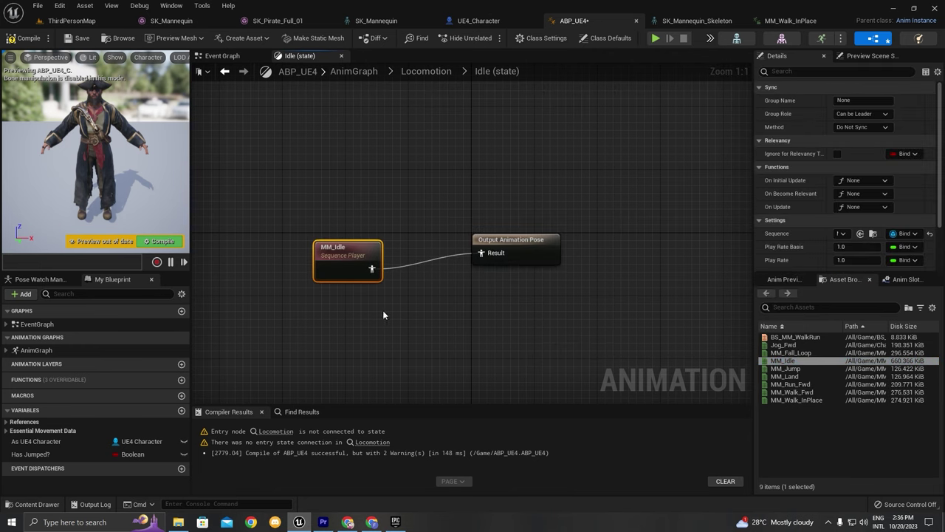
{"action": "left_click_drag", "start_coordinate": [472, 239], "coordinate": [470, 254]}
{"action": "left_click", "coordinate": [179, 241]}
{"action": "key", "text": "alt+Left"}
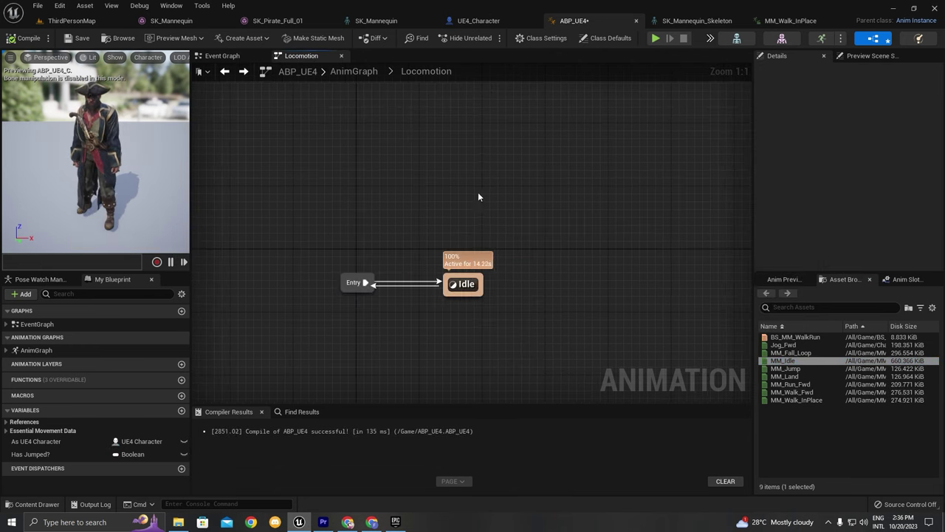
Step: Add a second state named WalkRun above the Idle state in the Locomotion graph
{"action": "right_click", "coordinate": [473, 196]}
{"action": "type", "text": "St"}
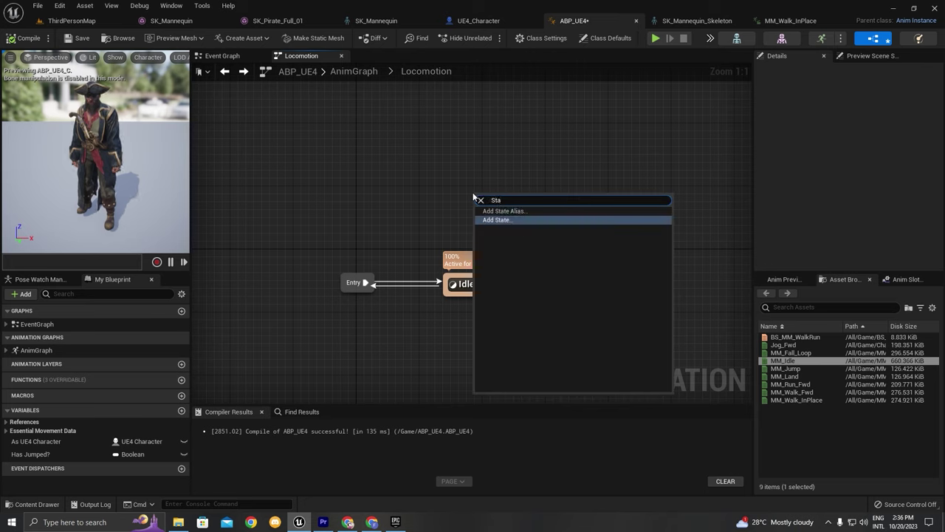
{"action": "type", "text": "a"}
{"action": "key", "text": "Return"}
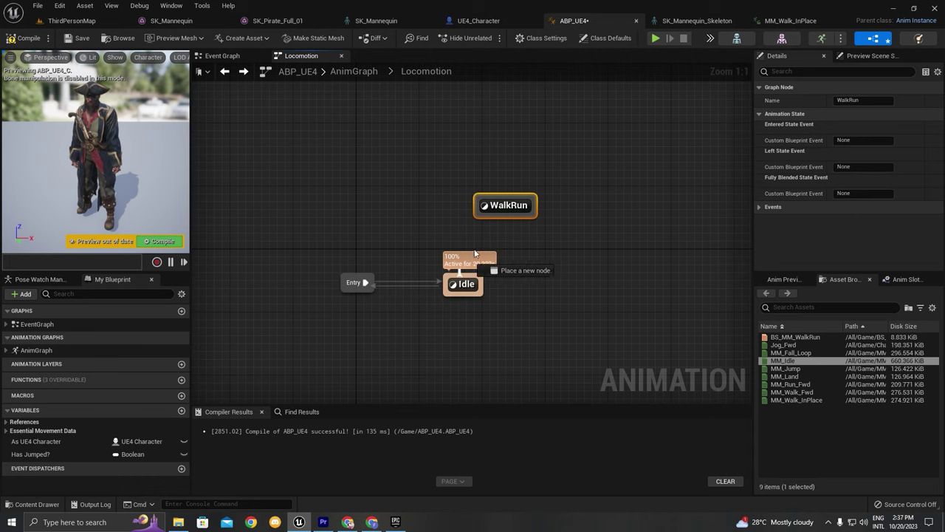
Step: Reposition the WalkRun and Idle states in the Locomotion graph and compile the animation blueprint
{"action": "left_click_drag", "start_coordinate": [475, 253], "coordinate": [560, 285]}
{"action": "left_click", "coordinate": [552, 269]}
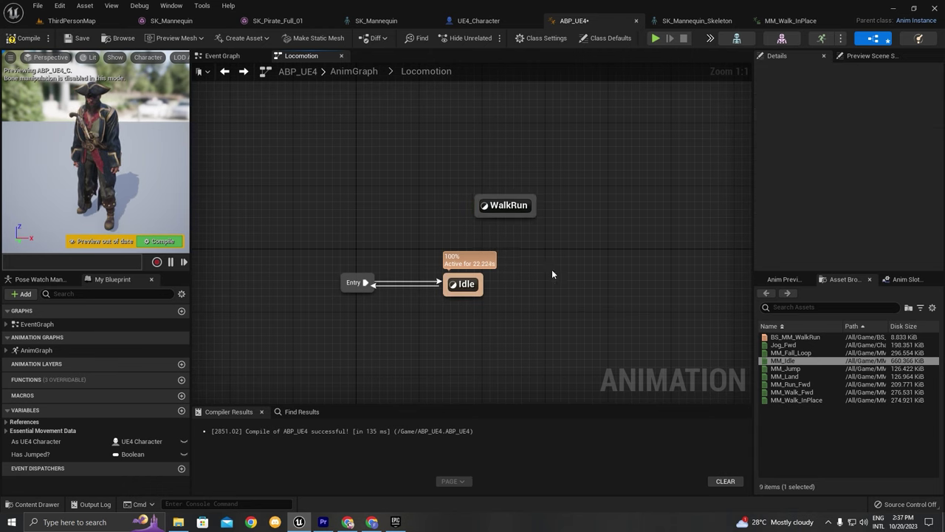
{"action": "right_click_drag", "start_coordinate": [552, 269], "coordinate": [514, 252]}
{"action": "left_click_drag", "start_coordinate": [484, 195], "coordinate": [510, 194]}
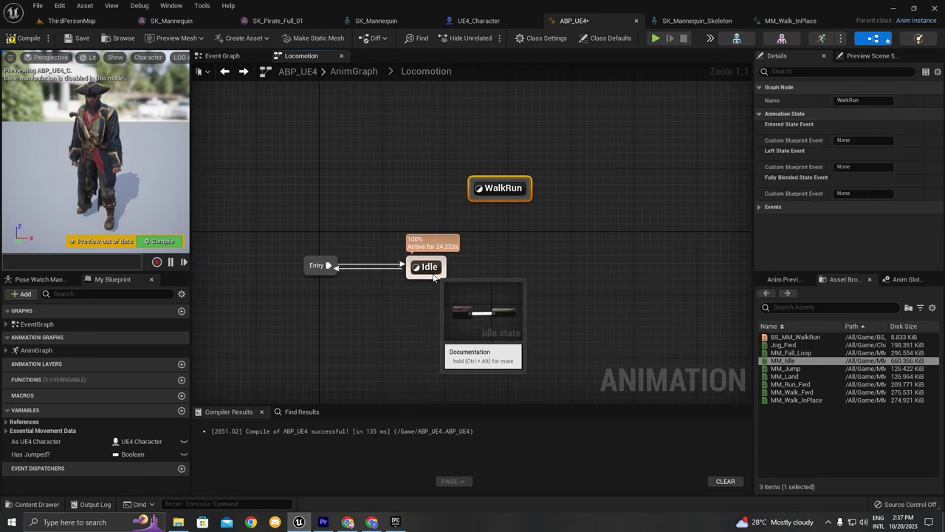
{"action": "left_click_drag", "start_coordinate": [432, 267], "coordinate": [409, 268]}
{"action": "left_click", "coordinate": [168, 243]}
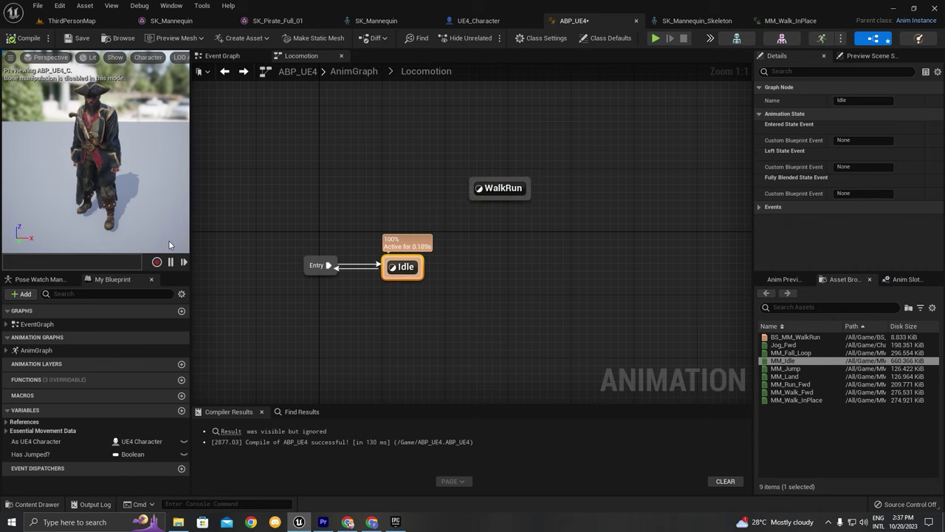
{"action": "left_click_drag", "start_coordinate": [365, 302], "coordinate": [365, 302]}
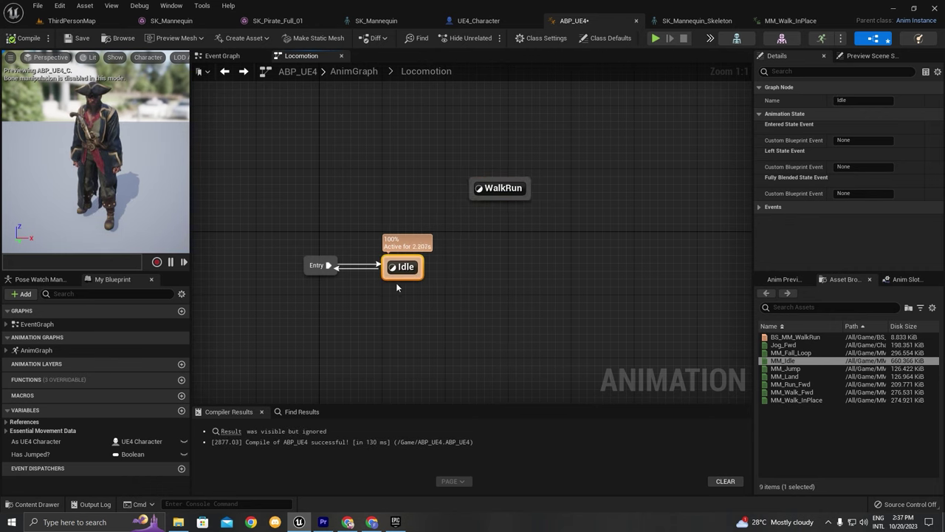
Step: Play-test the level, moving the pirate around to check its animation, and end the session
{"action": "left_click", "coordinate": [654, 39]}
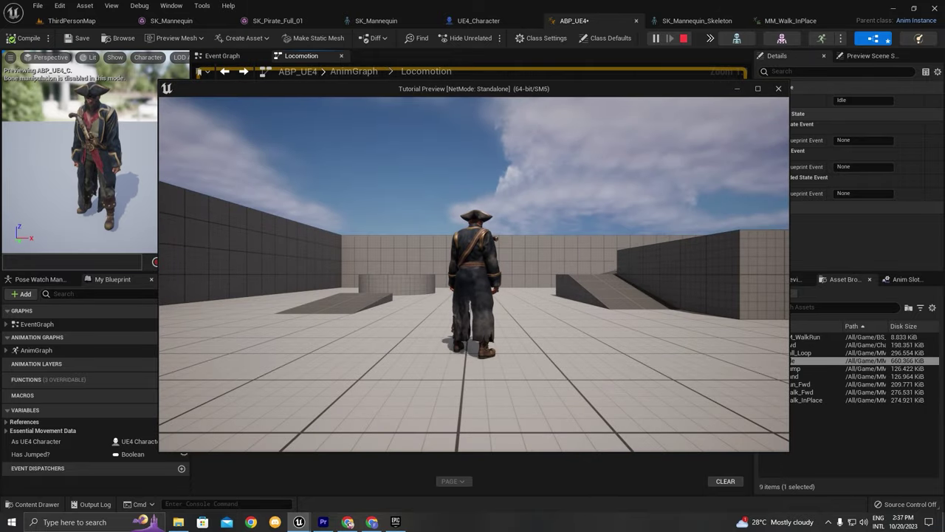
{"action": "left_click", "coordinate": [617, 267]}
{"action": "key", "text": "w"}
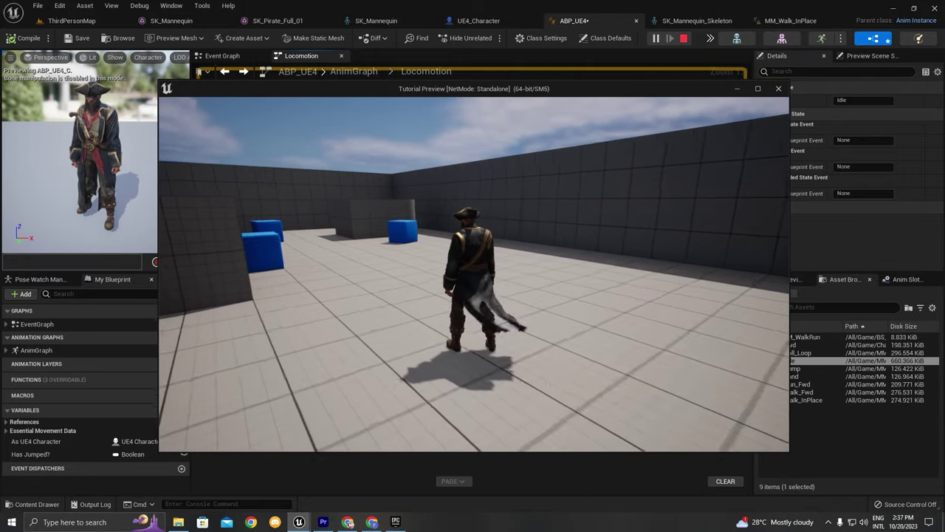
{"action": "key", "text": "a"}
{"action": "key", "text": "w"}
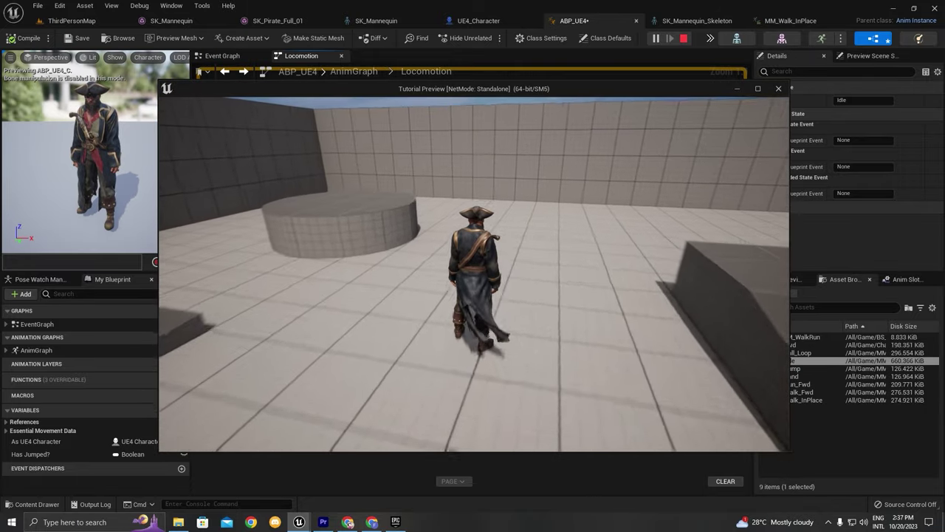
{"action": "key", "text": "w"}
{"action": "key", "text": "Escape"}
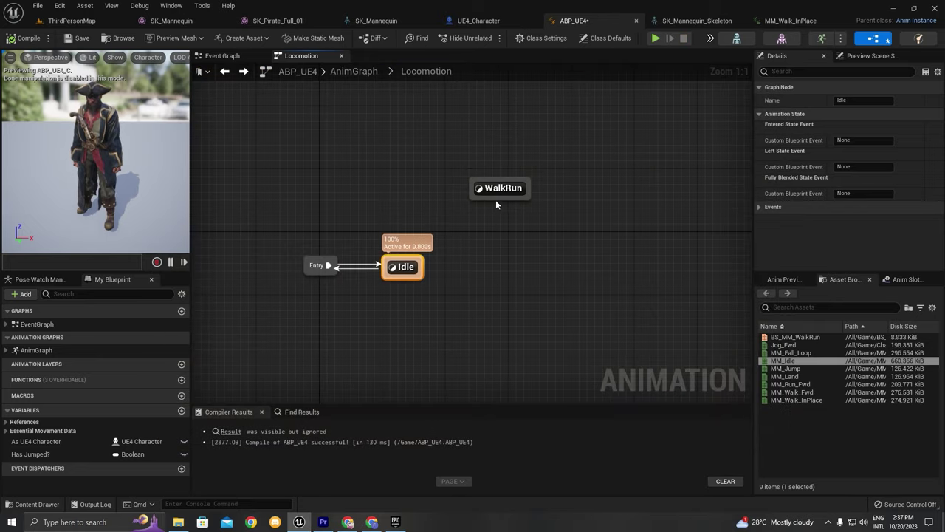
Step: Move the WalkRun state closer above the Idle state and open WalkRun for editing
{"action": "left_click_drag", "start_coordinate": [491, 189], "coordinate": [446, 165]}
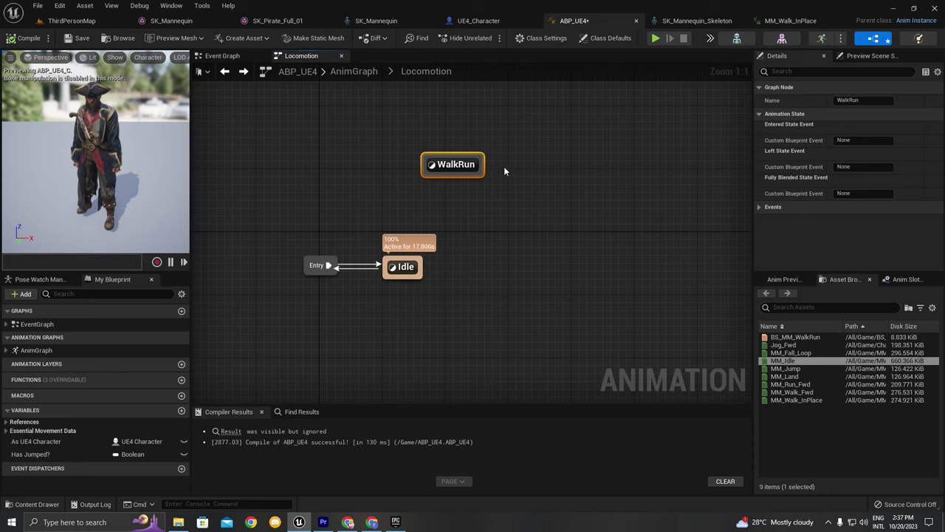
{"action": "double_click", "coordinate": [446, 170]}
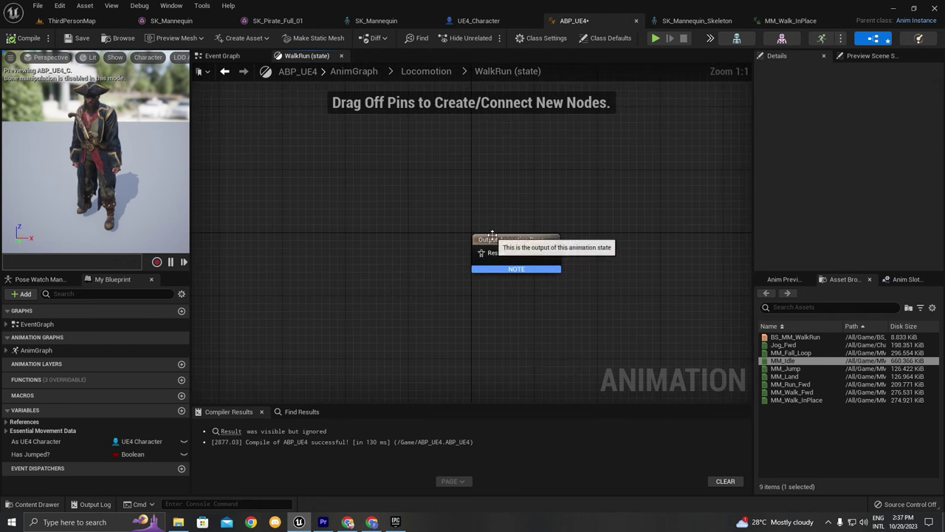
Step: Open the BS_MM_WalkRun blend space, preview its motion at different speeds, and return to ABP_UE4
{"action": "double_click", "coordinate": [784, 337]}
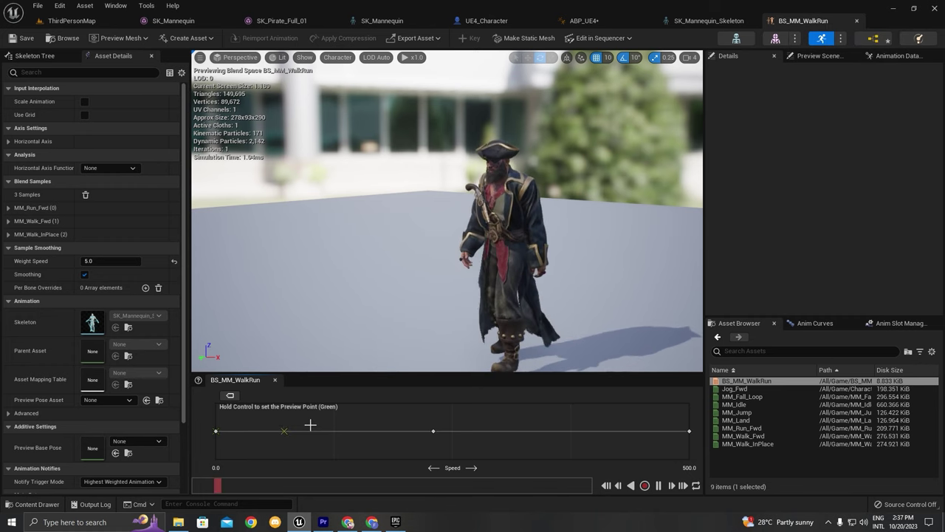
{"action": "key", "text": "ctrl"}
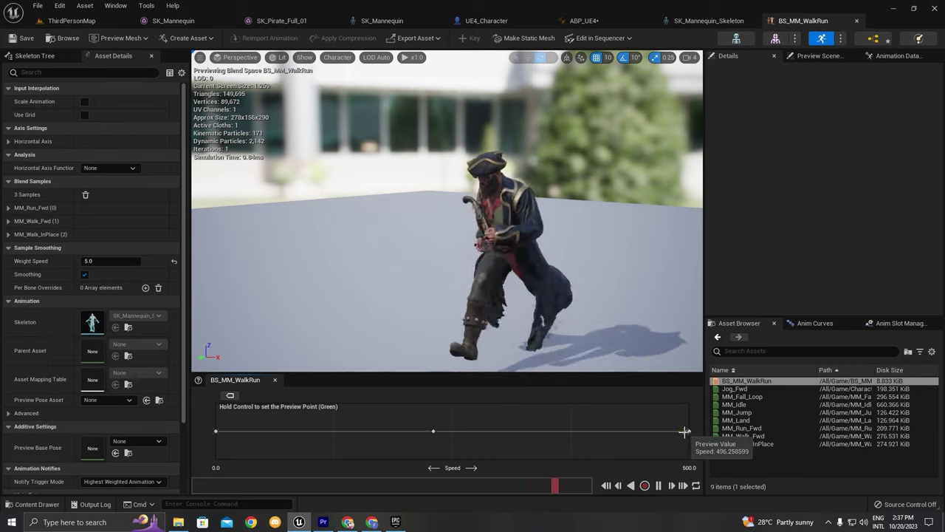
{"action": "left_click_drag", "start_coordinate": [684, 431], "coordinate": [414, 430], "text": "ctrl"}
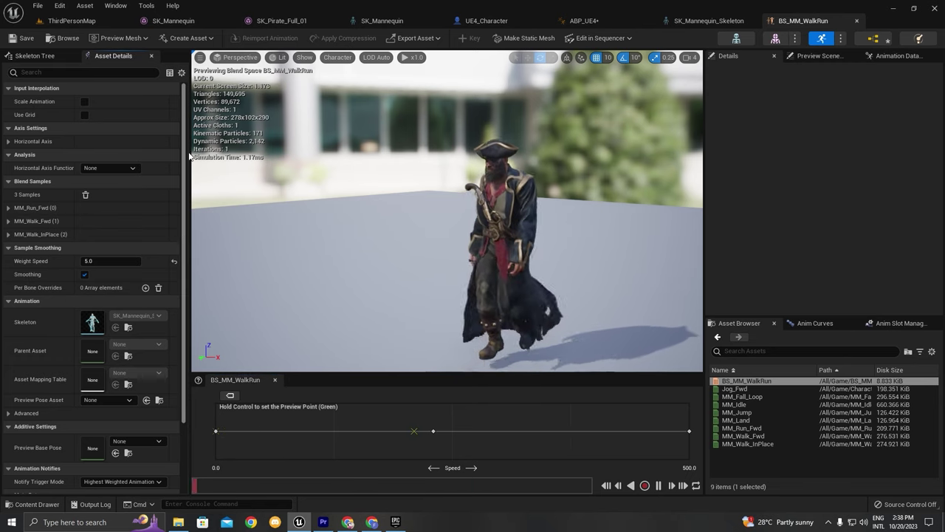
{"action": "scroll", "coordinate": [169, 358], "scroll_direction": "down", "scroll_amount": 3}
{"action": "scroll", "coordinate": [173, 283], "scroll_direction": "up", "scroll_amount": 3}
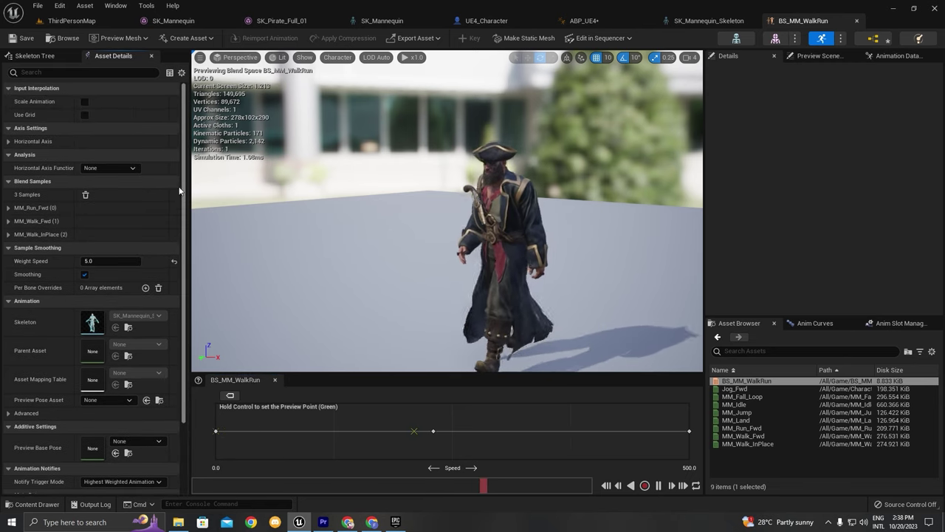
{"action": "left_click", "coordinate": [592, 21]}
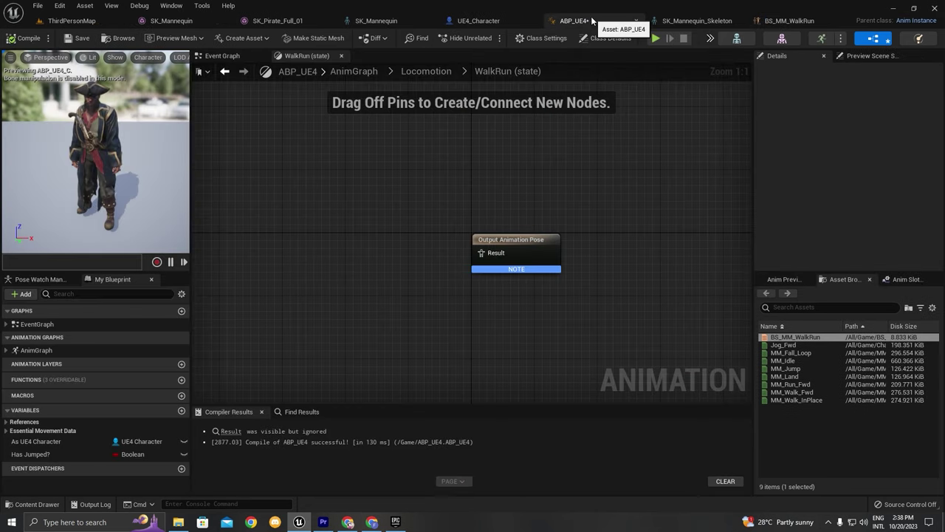
Step: Add a BS_MM_WalkRun blend space player to the WalkRun state and connect it to the Output Animation Pose result
{"action": "left_click_drag", "start_coordinate": [794, 337], "coordinate": [310, 188]}
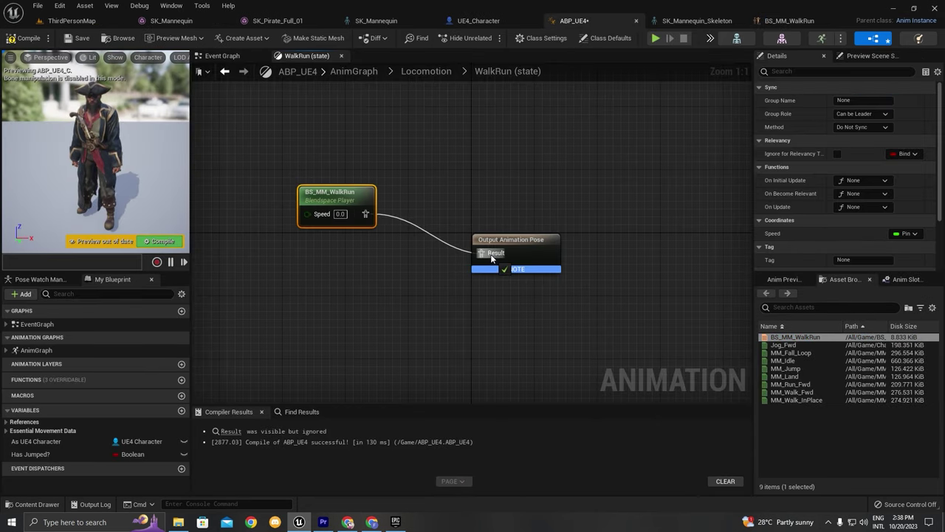
{"action": "left_click_drag", "start_coordinate": [491, 258], "coordinate": [444, 200]}
{"action": "right_click_drag", "start_coordinate": [410, 283], "coordinate": [558, 263]}
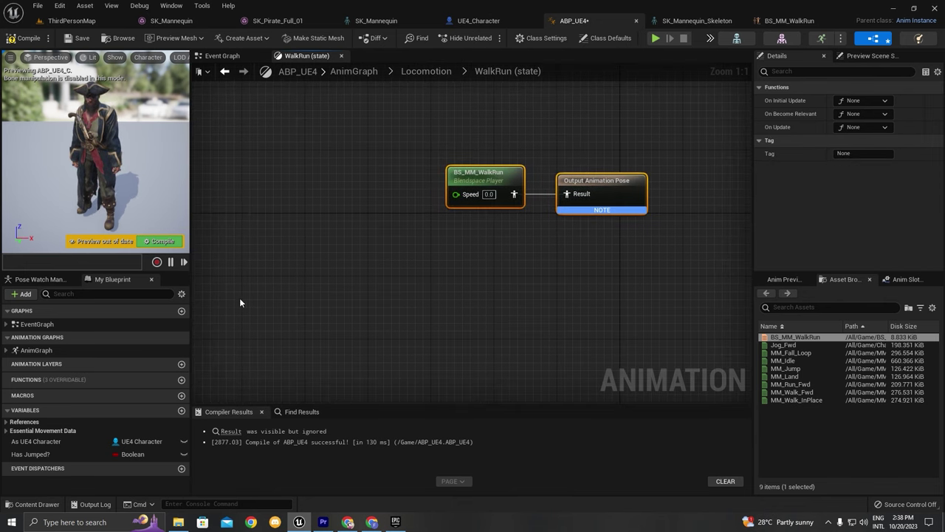
Step: Feed the GroundSpeed variable into the blend space's Speed input, straighten the nodes, compile, and return to the Locomotion graph
{"action": "left_click", "coordinate": [80, 294]}
{"action": "type", "text": "gro"}
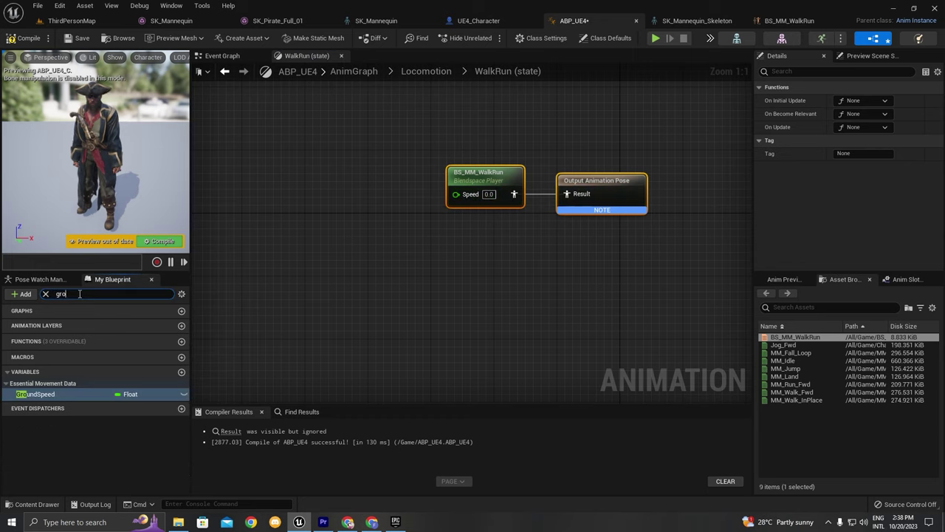
{"action": "left_click_drag", "start_coordinate": [84, 389], "coordinate": [272, 163]}
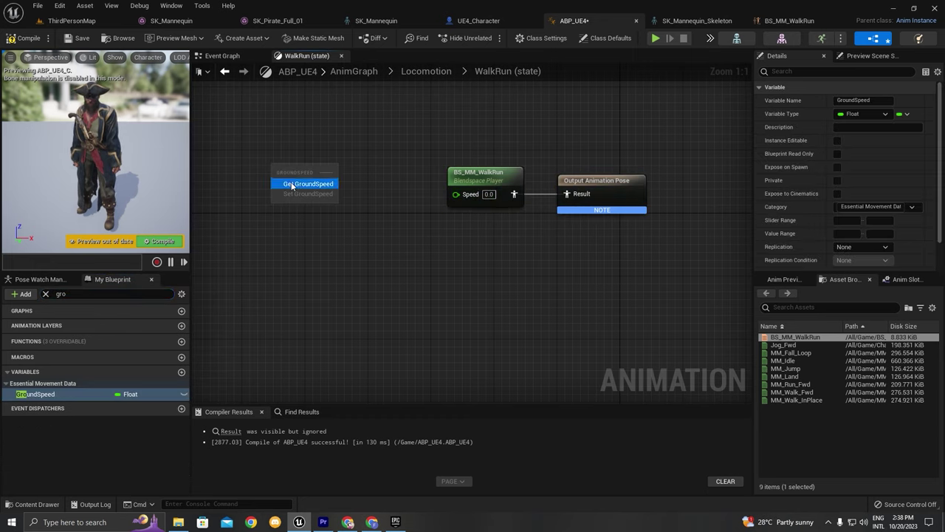
{"action": "left_click", "coordinate": [291, 185]}
{"action": "left_click_drag", "start_coordinate": [328, 174], "coordinate": [467, 199]}
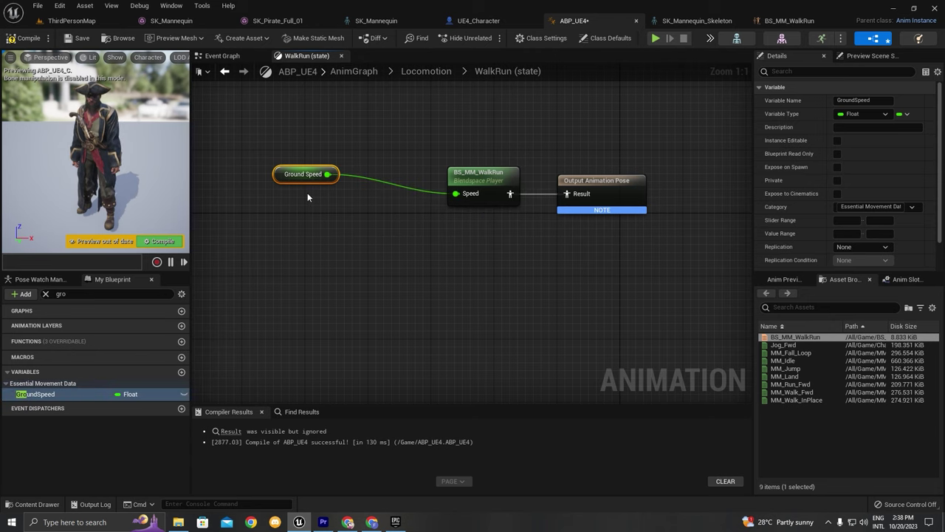
{"action": "left_click_drag", "start_coordinate": [286, 178], "coordinate": [401, 201]}
{"action": "key", "text": "ctrl+a"}
{"action": "key", "text": "q"}
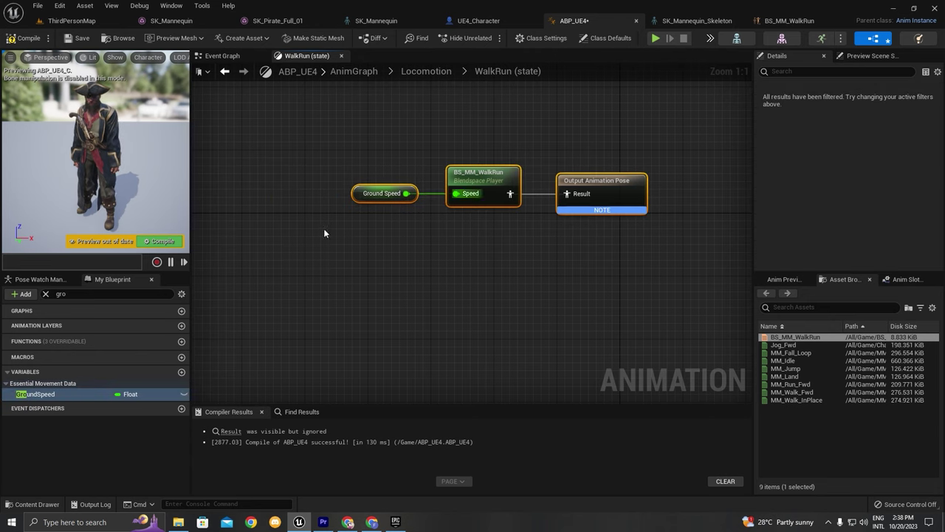
{"action": "left_click", "coordinate": [163, 244]}
{"action": "left_click", "coordinate": [425, 72]}
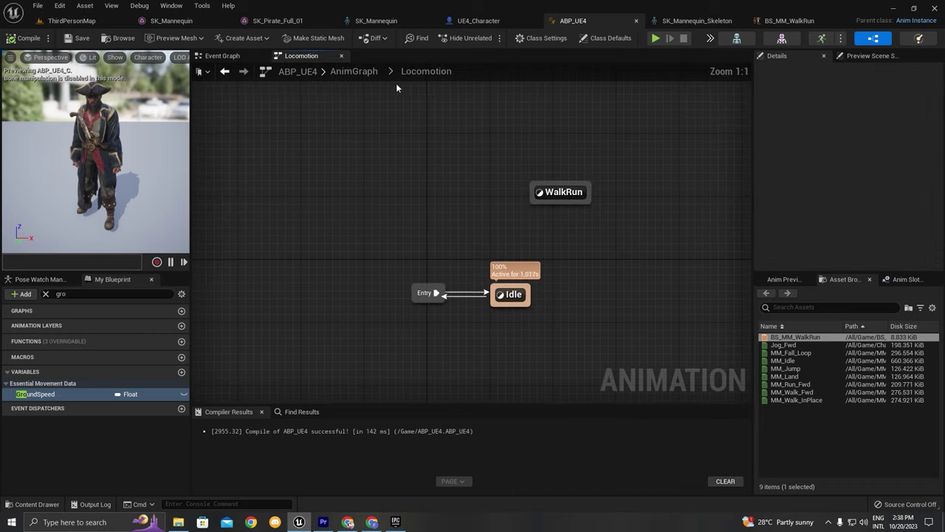
Step: Nudge the WalkRun state closer to Idle and create a transition from Idle to WalkRun
{"action": "left_click_drag", "start_coordinate": [470, 187], "coordinate": [462, 195]}
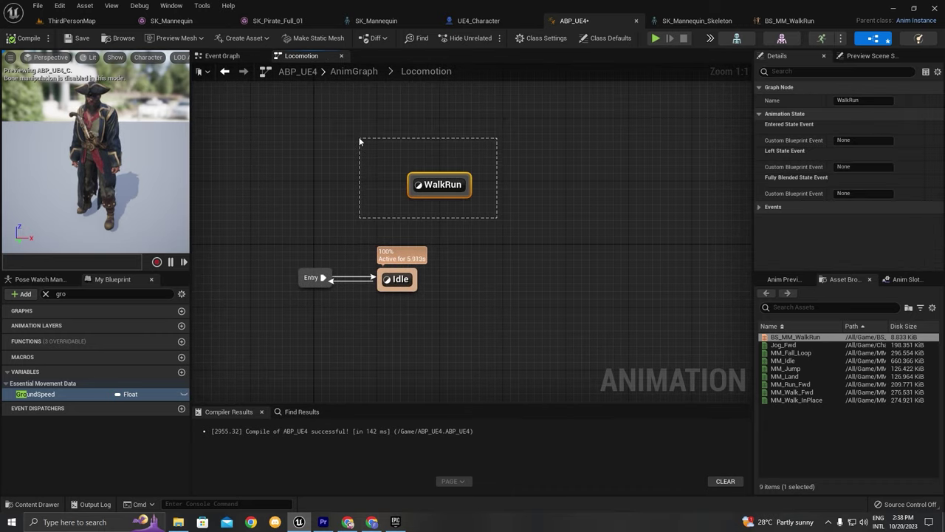
{"action": "left_click_drag", "start_coordinate": [502, 204], "coordinate": [502, 203]}
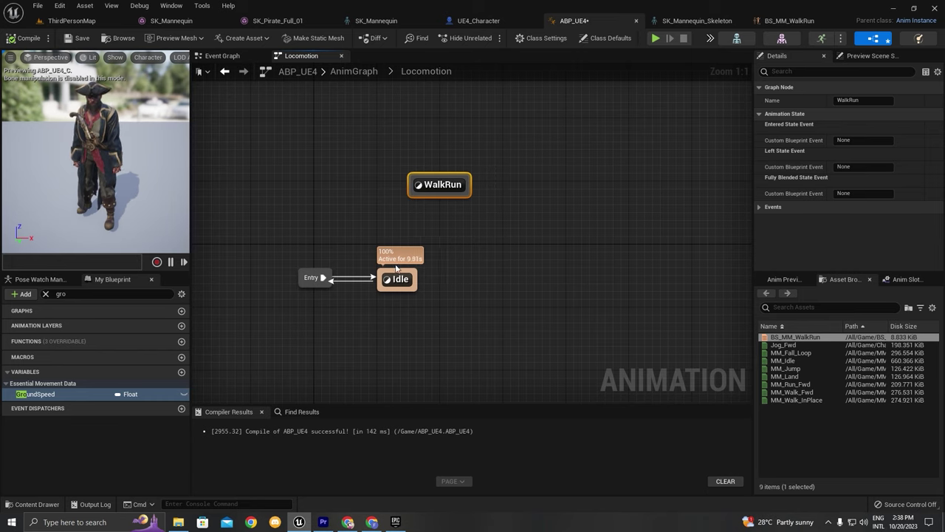
{"action": "left_click", "coordinate": [464, 239]}
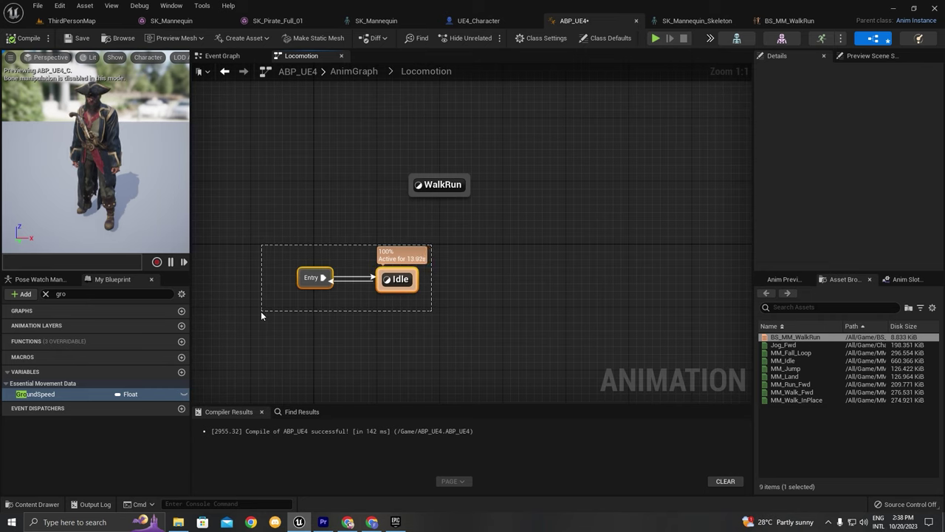
{"action": "left_click_drag", "start_coordinate": [261, 311], "coordinate": [444, 255]}
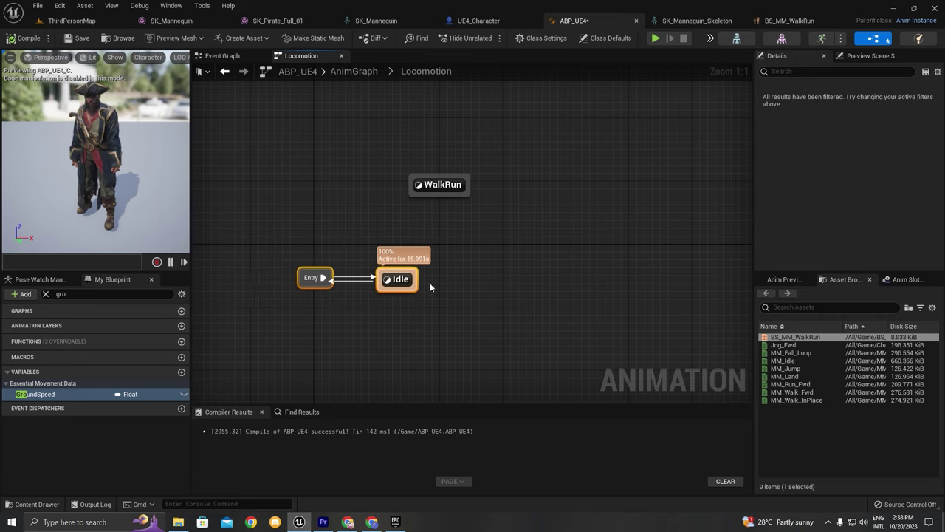
{"action": "left_click", "coordinate": [449, 226]}
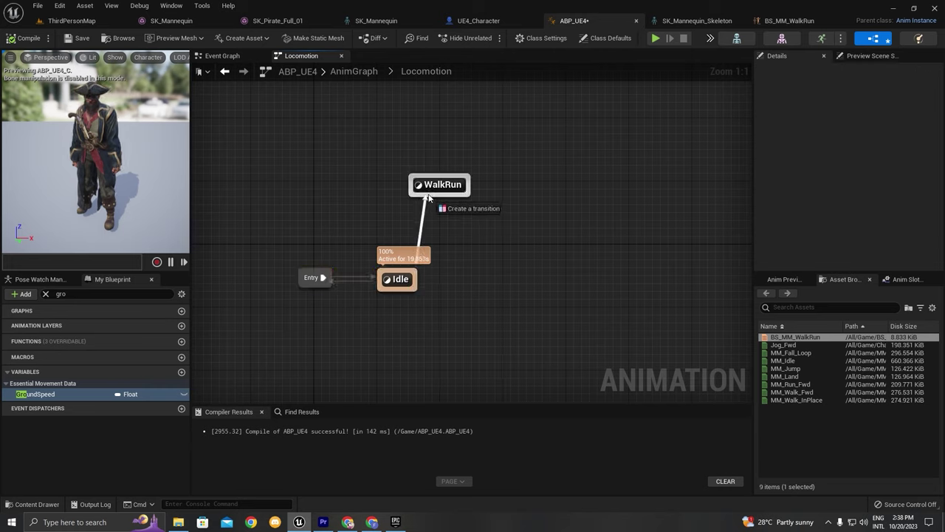
{"action": "left_click_drag", "start_coordinate": [418, 195], "coordinate": [418, 195]}
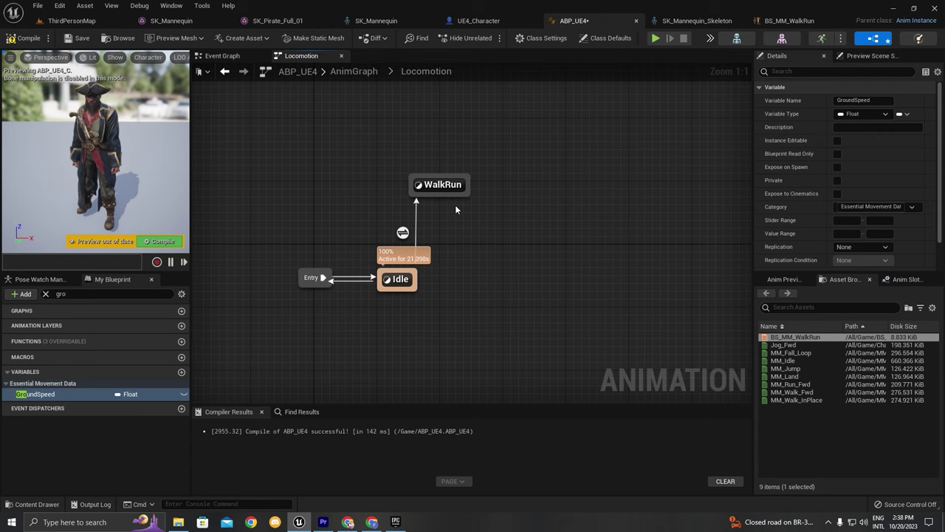
Step: In the Idle to WalkRun transition rule, add a Ground Speed getter and compare it as greater than or equal to 3.0
{"action": "double_click", "coordinate": [403, 233]}
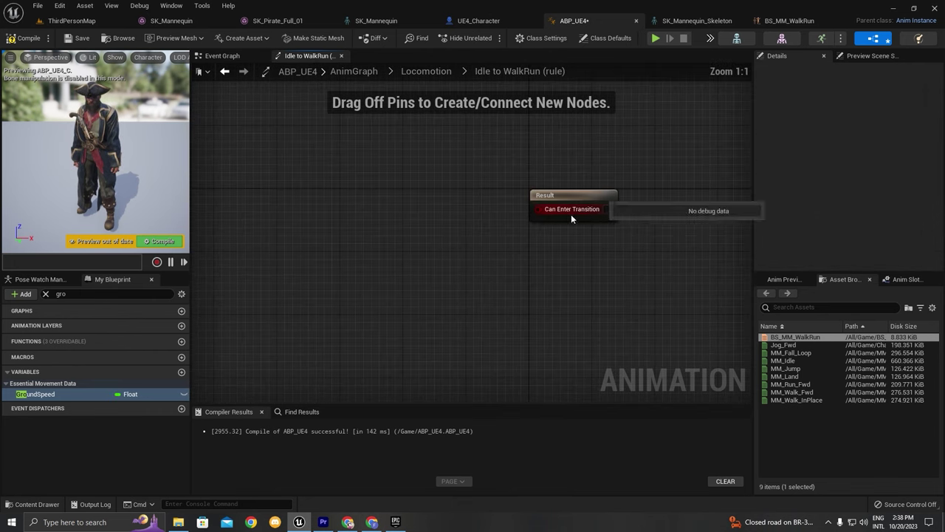
{"action": "left_click", "coordinate": [53, 394]}
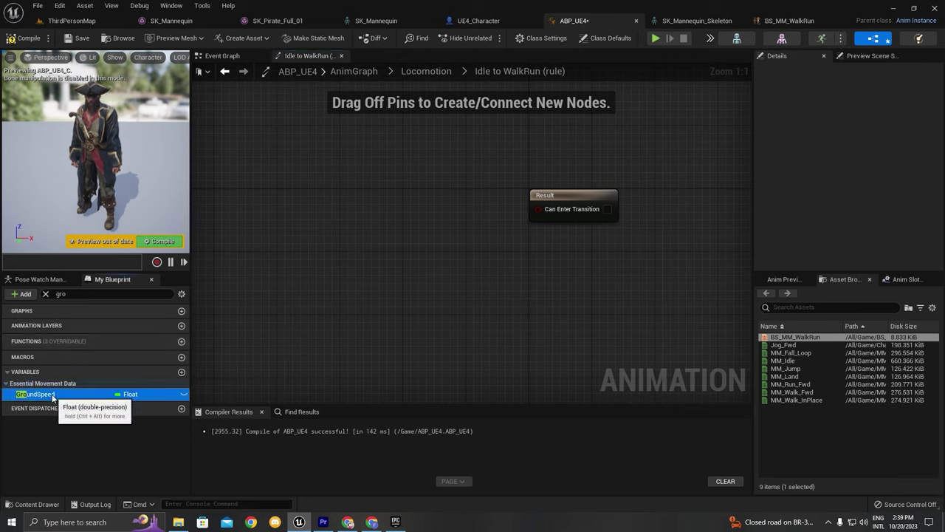
{"action": "left_click_drag", "start_coordinate": [53, 395], "coordinate": [398, 319]}
{"action": "left_click_drag", "start_coordinate": [302, 171], "coordinate": [399, 102]}
{"action": "left_click", "coordinate": [347, 185]}
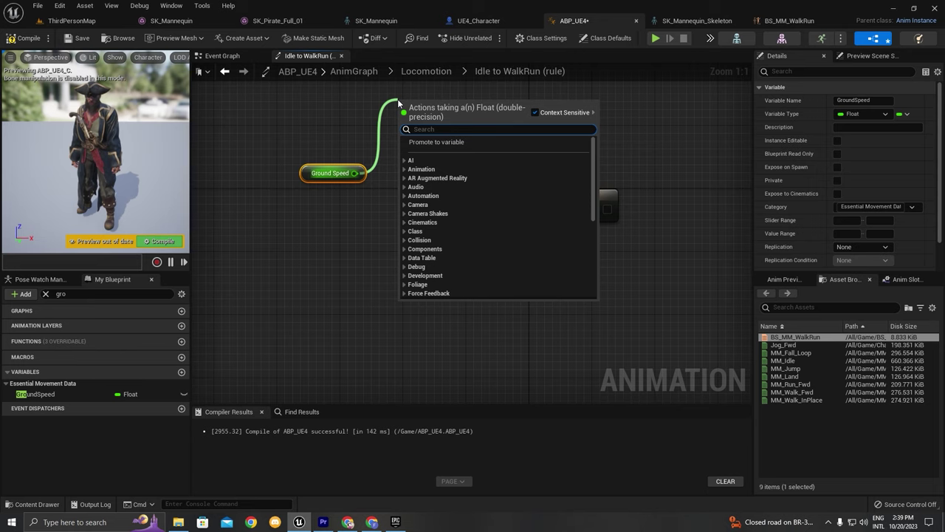
{"action": "type", "text": ">="}
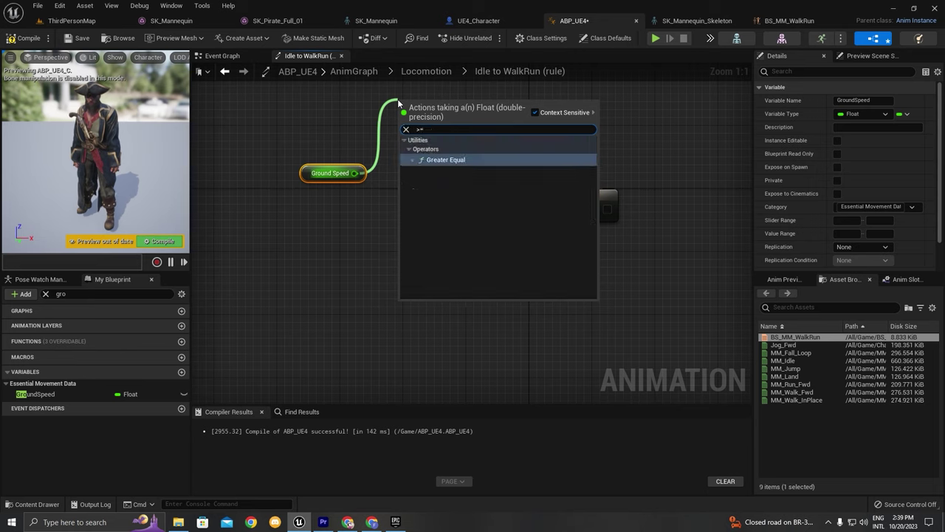
{"action": "key", "text": "Return"}
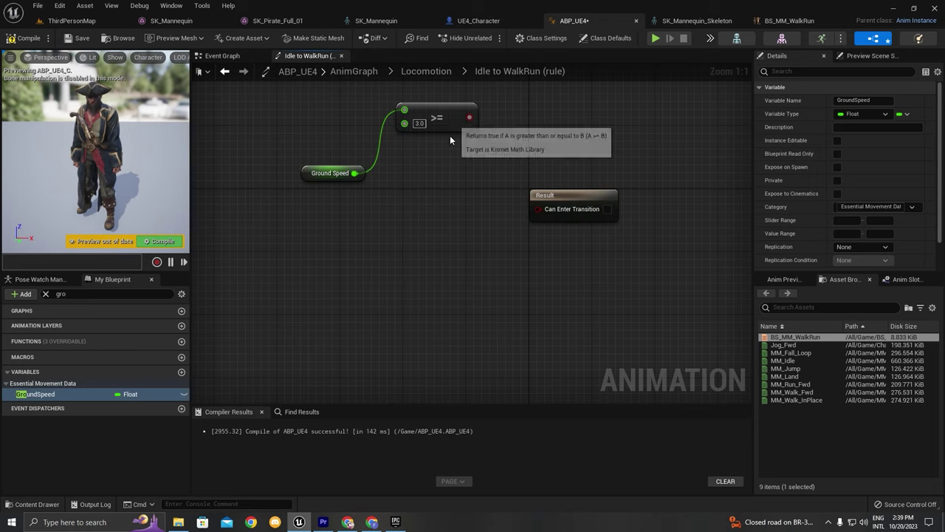
Step: Connect the comparison result to Can Enter Transition, compile, and return to the Locomotion graph
{"action": "left_click_drag", "start_coordinate": [451, 124], "coordinate": [556, 209]}
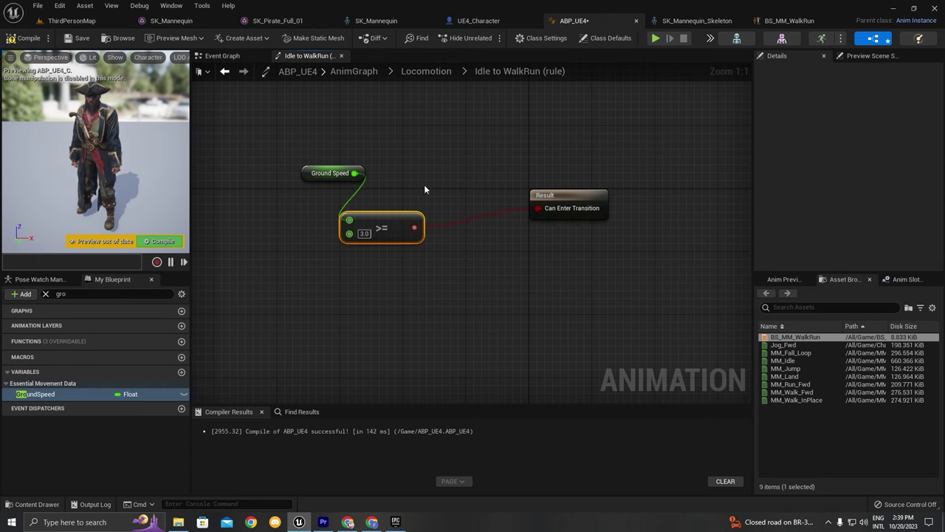
{"action": "left_click", "coordinate": [176, 241]}
{"action": "left_click", "coordinate": [433, 77]}
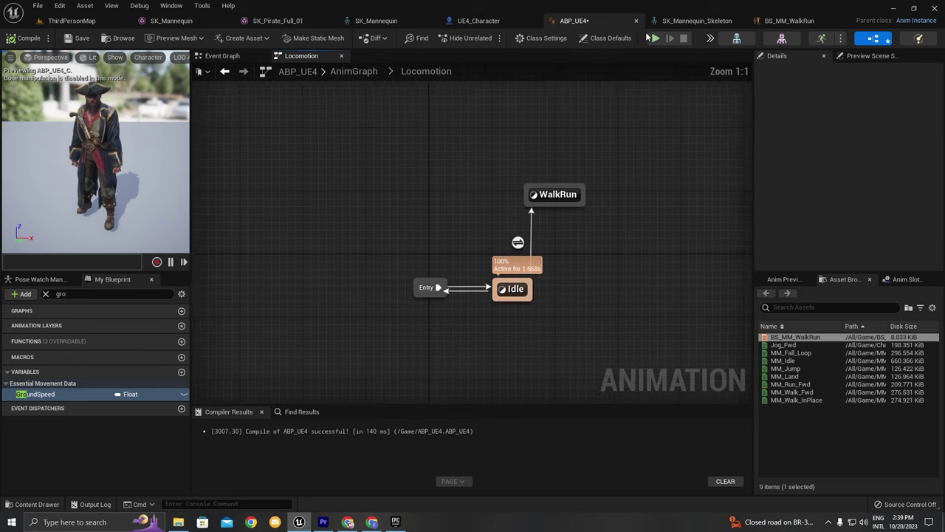
Step: Play the level and run and jump the pirate around to test the Idle to WalkRun transition
{"action": "left_click", "coordinate": [655, 38]}
{"action": "left_click", "coordinate": [501, 169]}
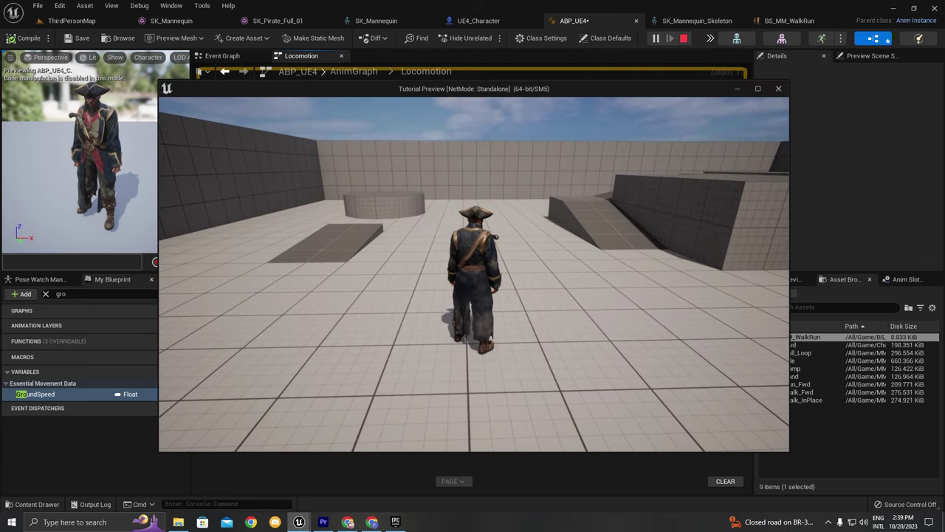
{"action": "key", "text": "w"}
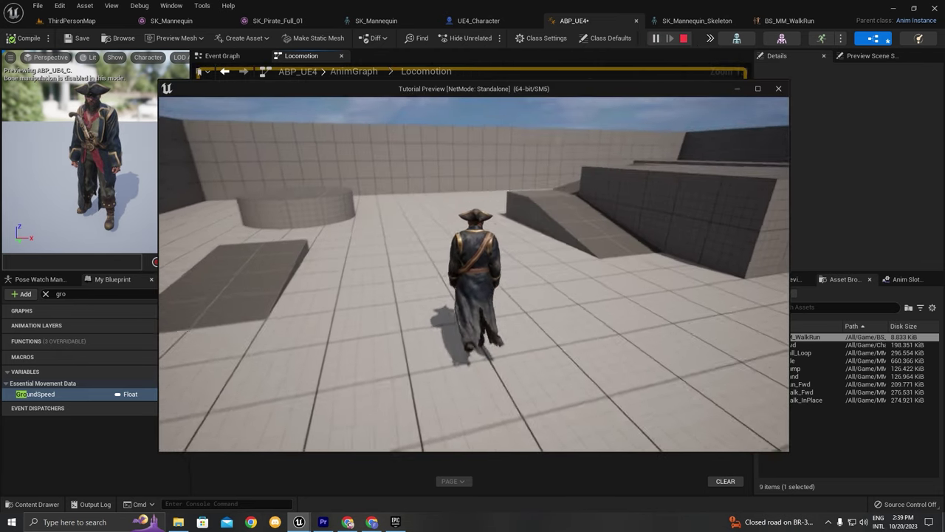
{"action": "key", "text": "d"}
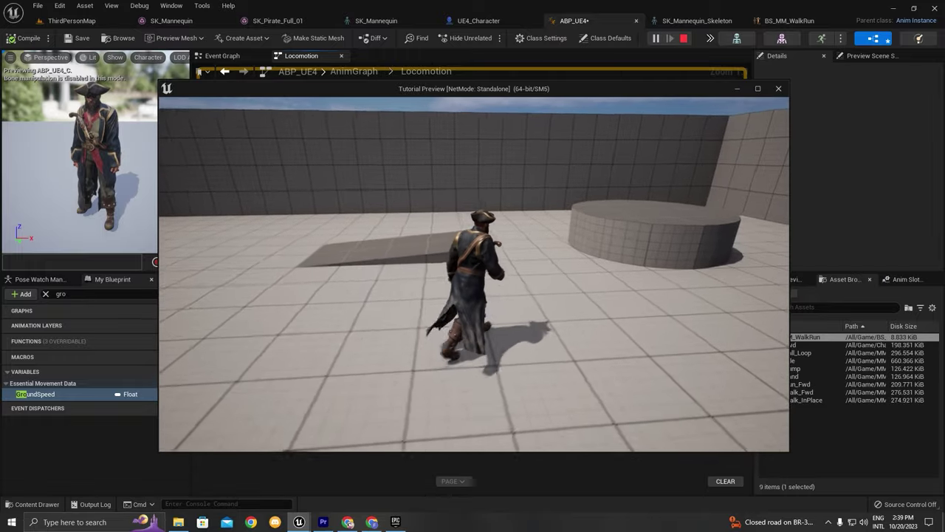
{"action": "key", "text": "d"}
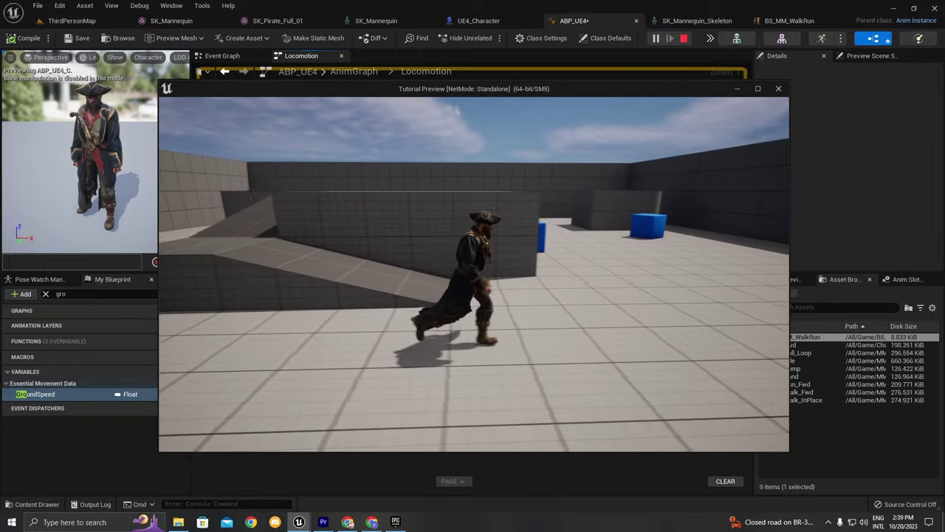
{"action": "key", "text": "d"}
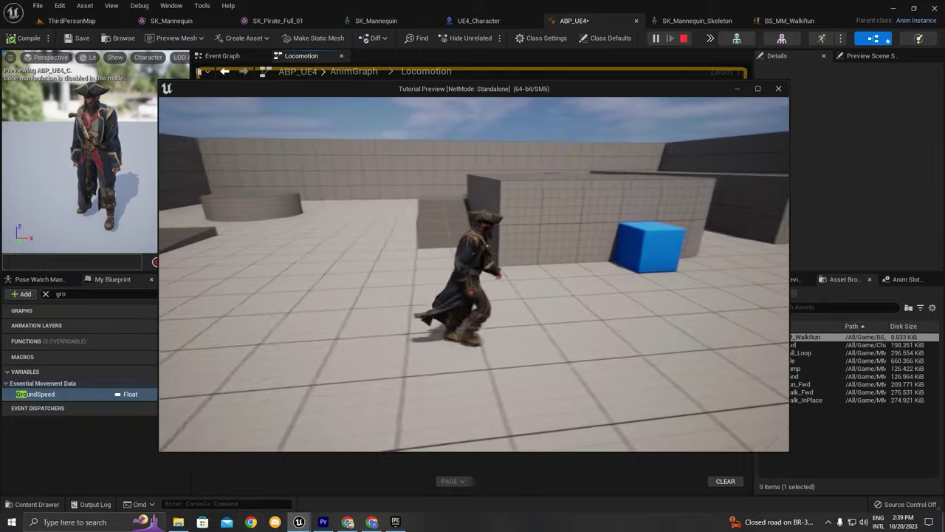
{"action": "key", "text": "d"}
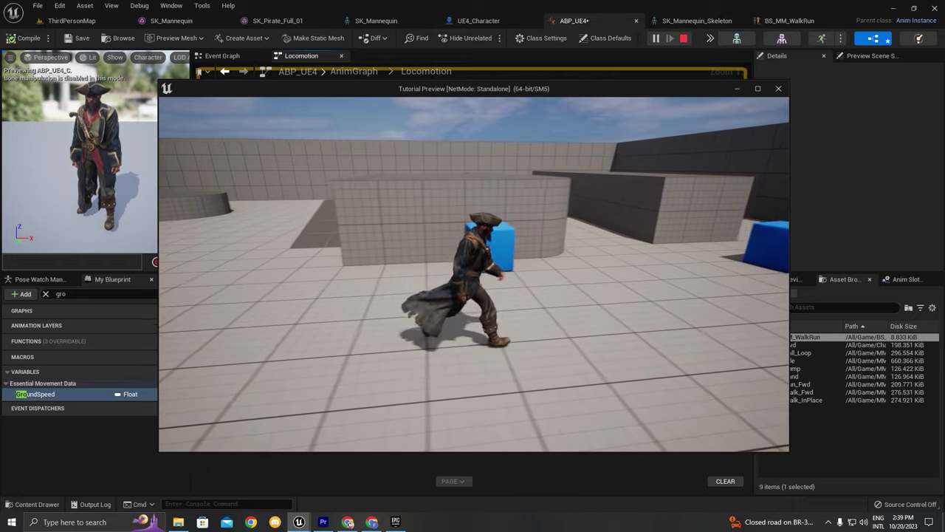
{"action": "key", "text": "s"}
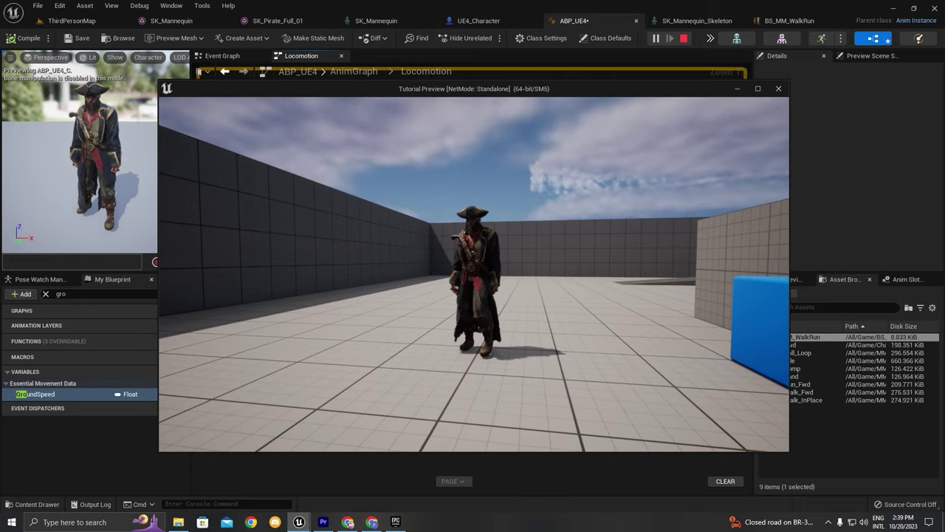
{"action": "key", "text": "w"}
{"action": "key", "text": "d"}
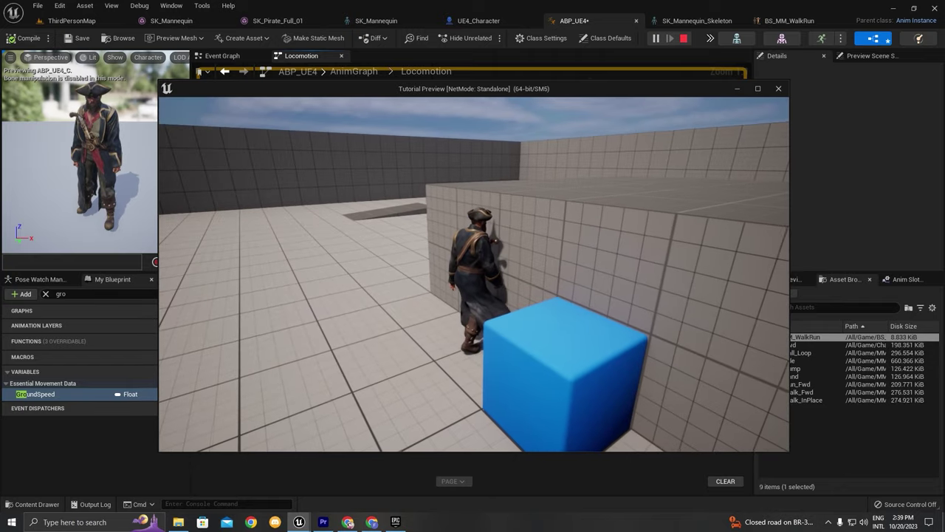
{"action": "key", "text": "a"}
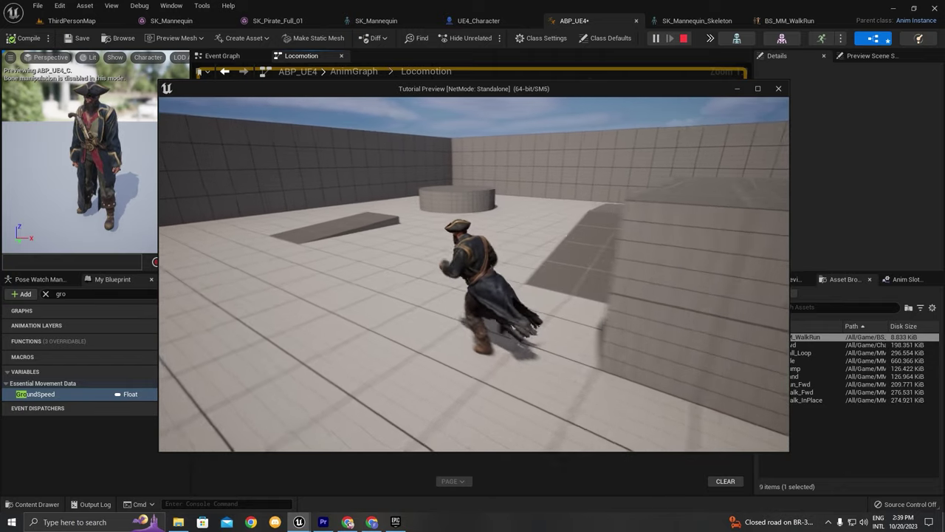
{"action": "key", "text": "w"}
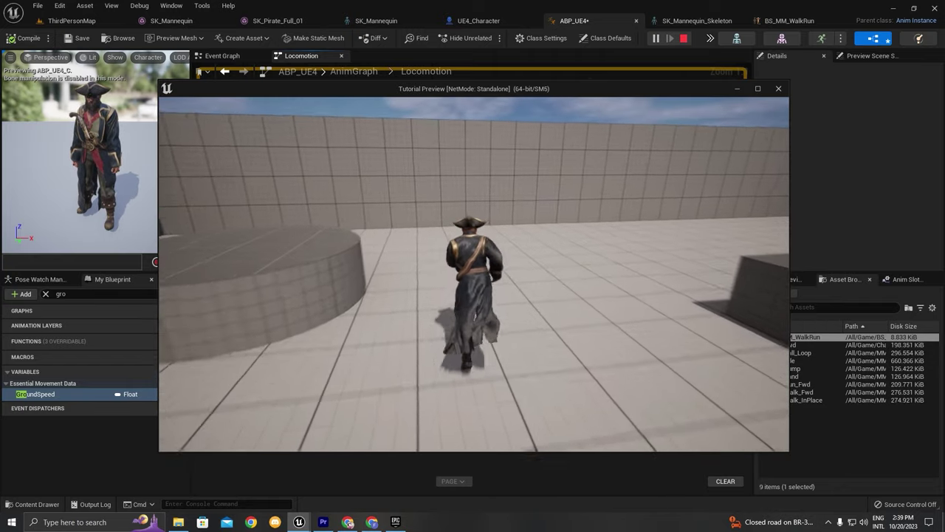
{"action": "key", "text": "w"}
{"action": "key", "text": "d"}
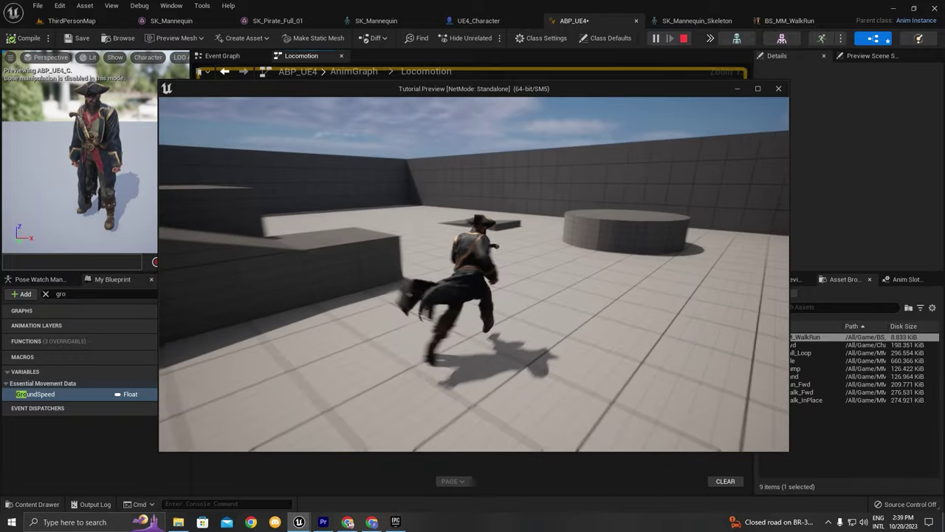
{"action": "key", "text": "w"}
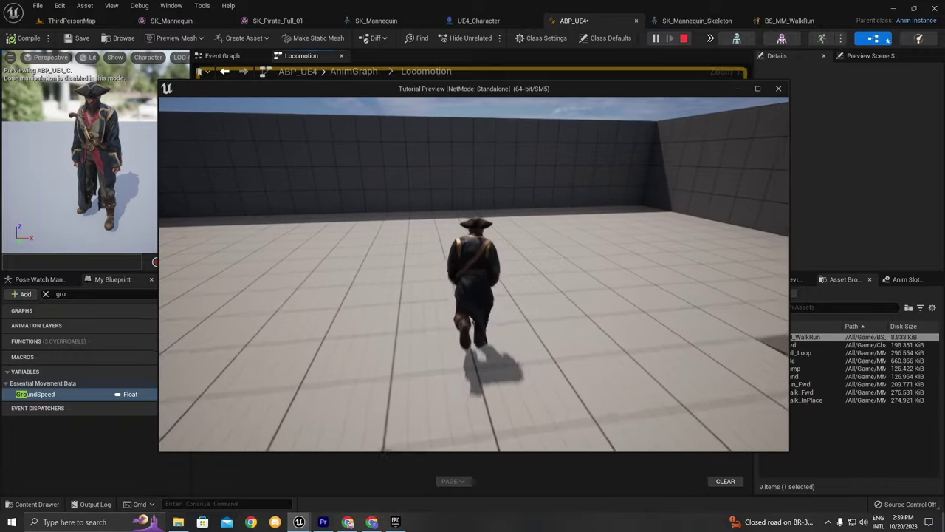
{"action": "key", "text": "w"}
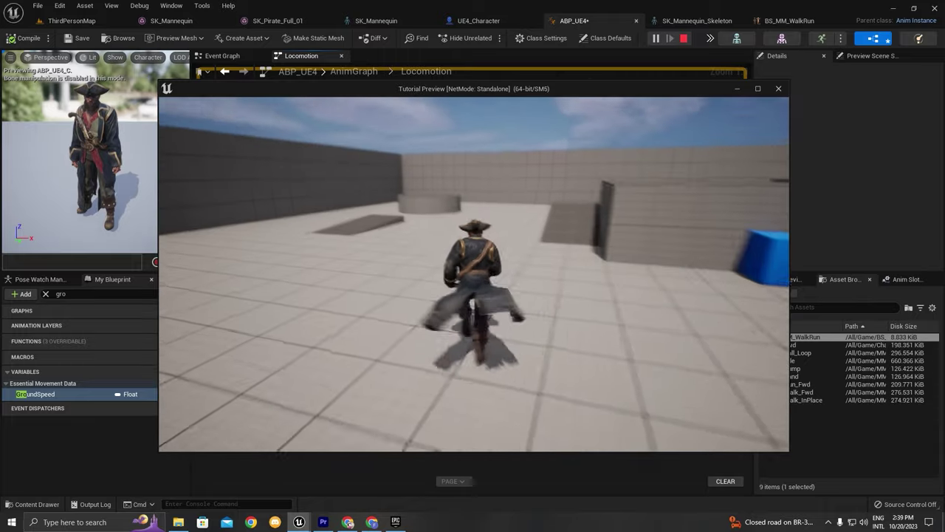
{"action": "key", "text": "w"}
{"action": "key", "text": "space"}
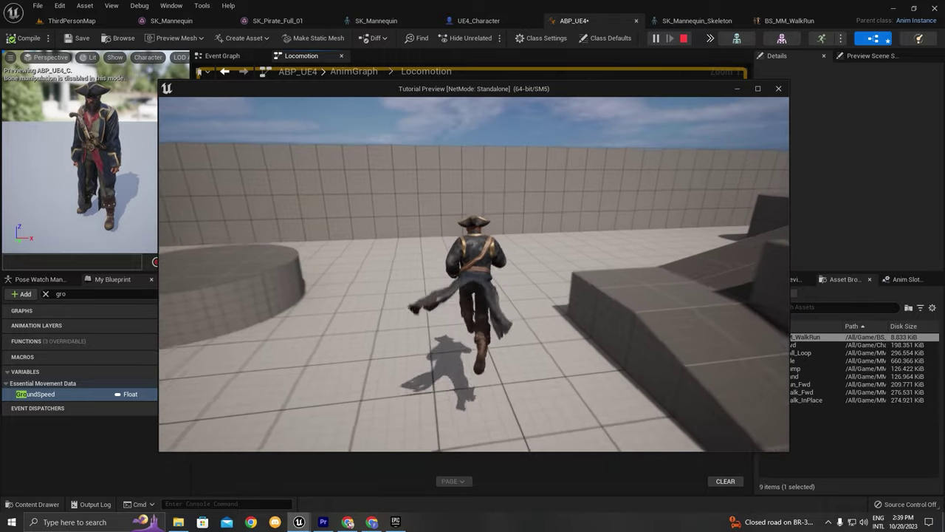
{"action": "key", "text": "w"}
{"action": "key", "text": "a"}
Step: Create a return transition from the WalkRun state to Idle
{"action": "right_click_drag", "start_coordinate": [639, 264], "coordinate": [551, 227]}
{"action": "left_click_drag", "start_coordinate": [468, 166], "coordinate": [430, 174]}
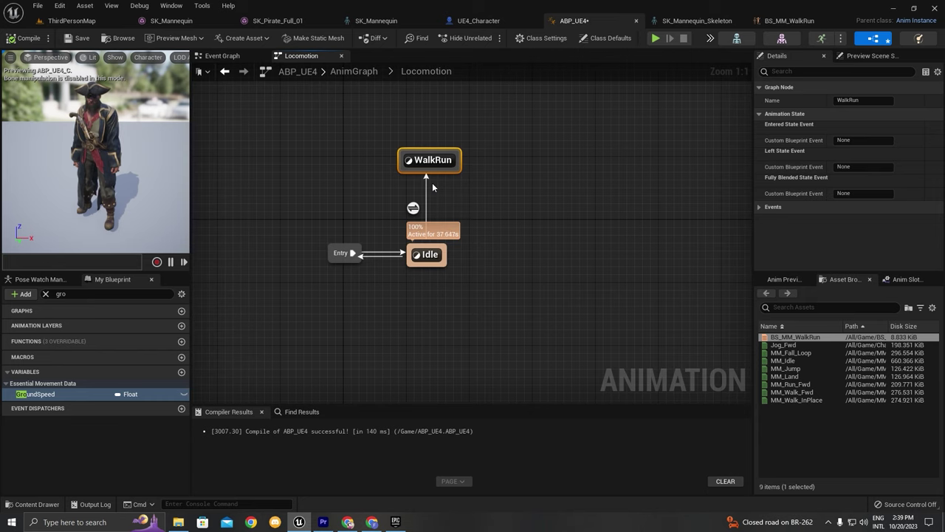
{"action": "left_click_drag", "start_coordinate": [432, 176], "coordinate": [537, 243]}
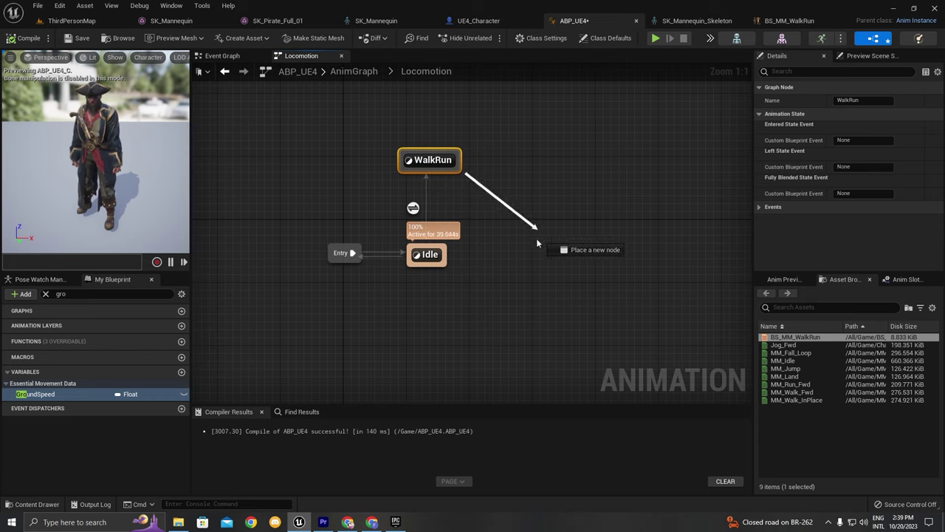
{"action": "left_click_drag", "start_coordinate": [496, 151], "coordinate": [435, 253]}
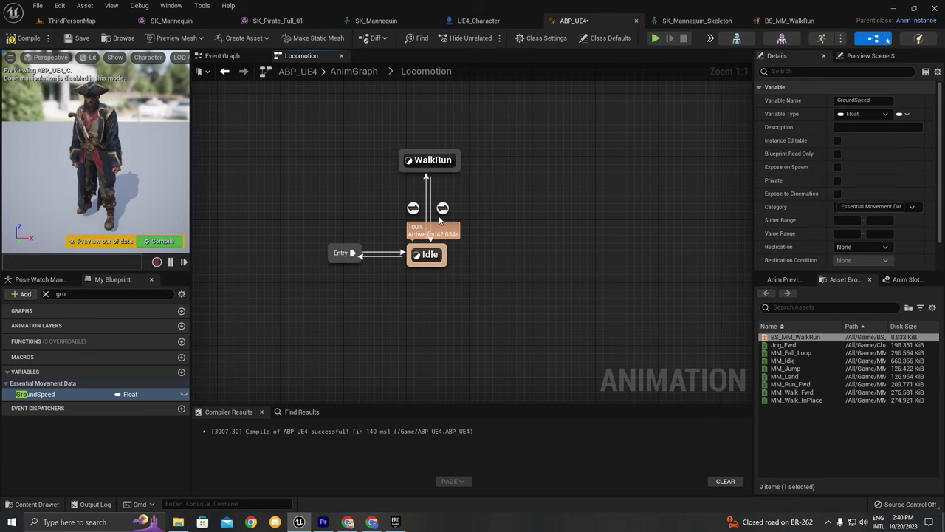
{"action": "left_click", "coordinate": [428, 161]}
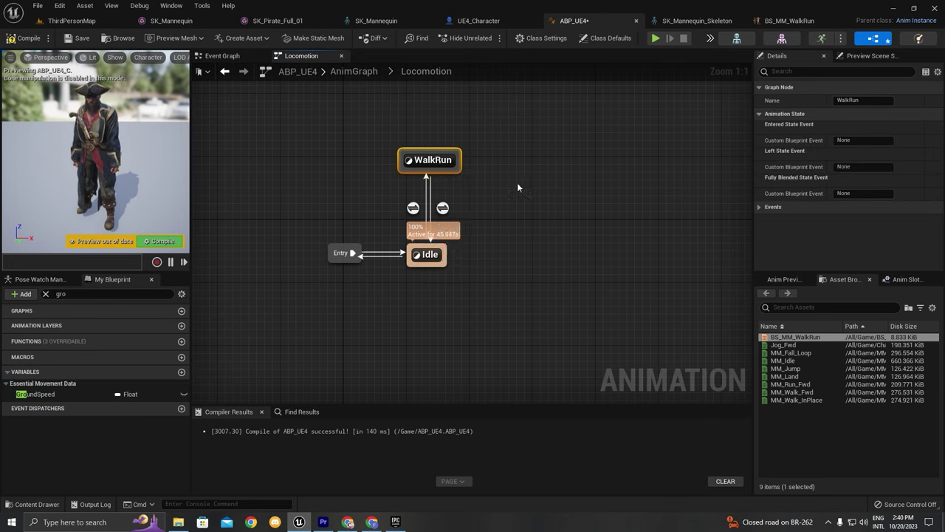
Step: In the WalkRun to Idle rule, feed Ground Speed less than 3.0 into Can Enter Transition and return to the Locomotion graph
{"action": "double_click", "coordinate": [442, 208]}
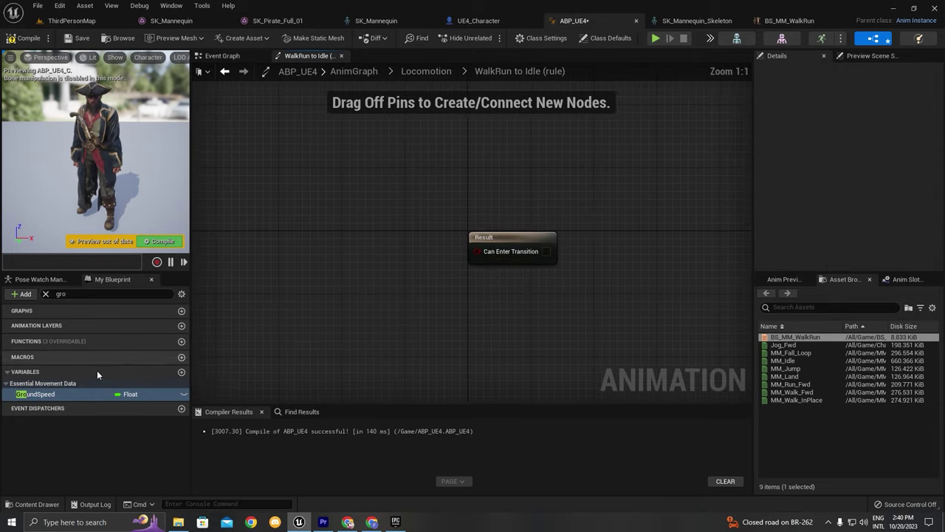
{"action": "left_click_drag", "start_coordinate": [41, 394], "coordinate": [341, 185]}
{"action": "left_click", "coordinate": [272, 231]}
{"action": "type", "text": "<"}
{"action": "key", "text": "Return"}
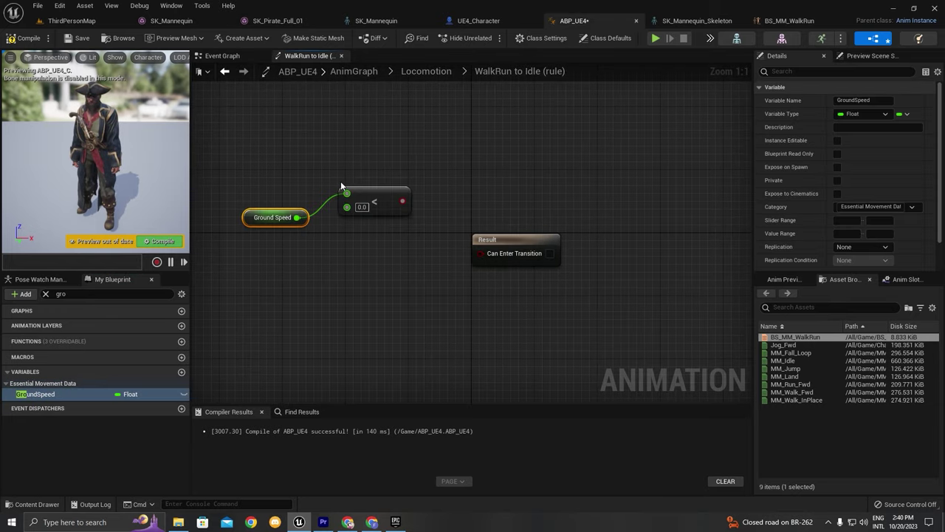
{"action": "type", "text": "3"}
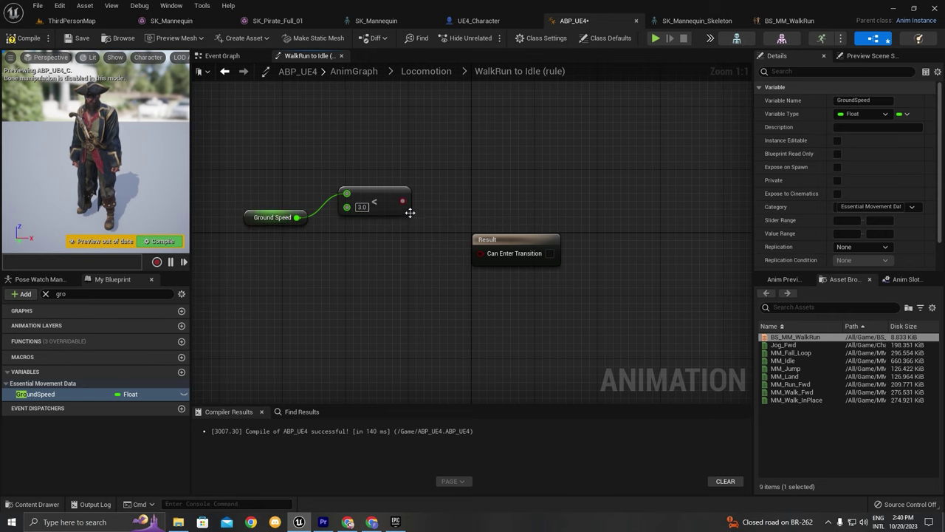
{"action": "left_click_drag", "start_coordinate": [402, 201], "coordinate": [505, 258]}
{"action": "left_click", "coordinate": [426, 71]}
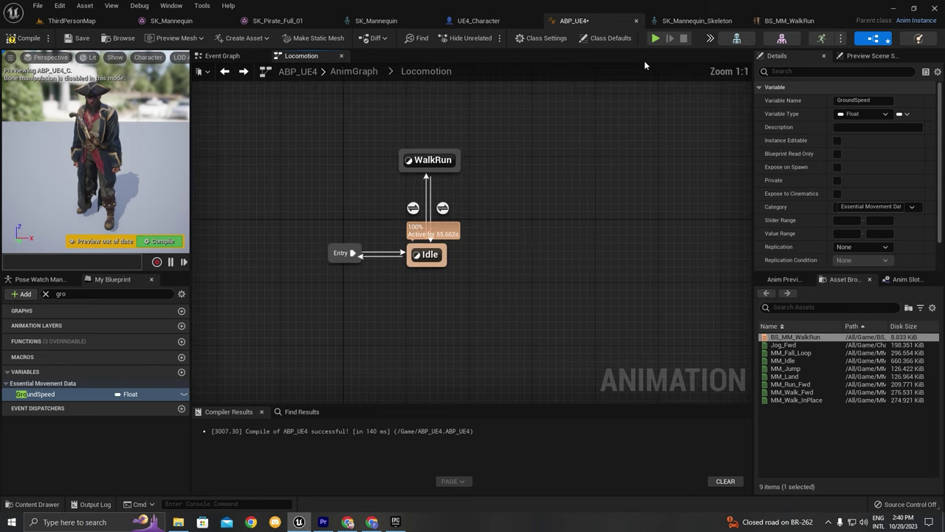
Step: Play the level, run and stop the pirate to test the return to Idle, and end the session
{"action": "left_click", "coordinate": [655, 38]}
{"action": "key", "text": "w"}
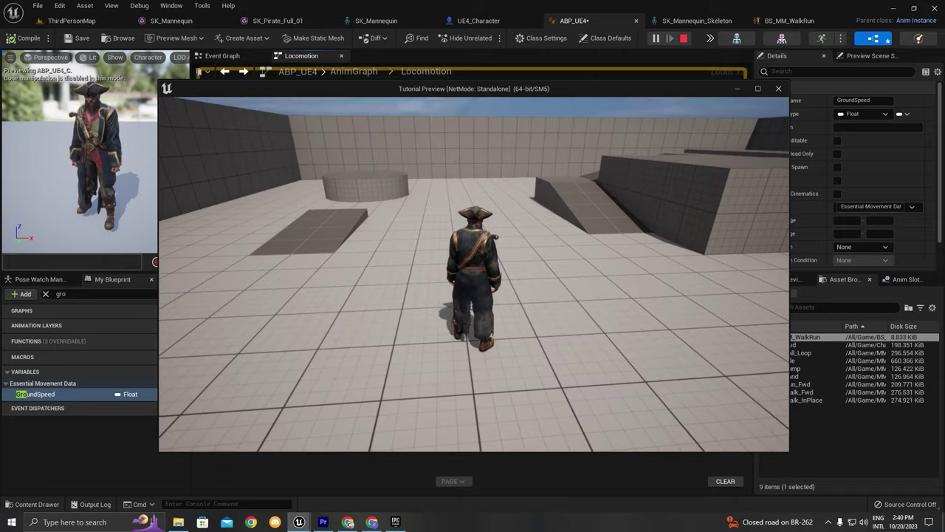
{"action": "key", "text": "a"}
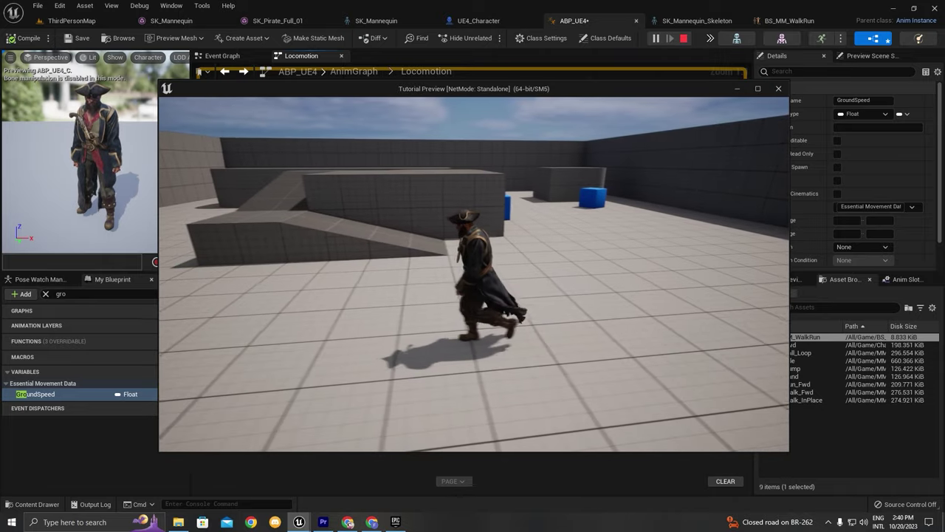
{"action": "key", "text": "a"}
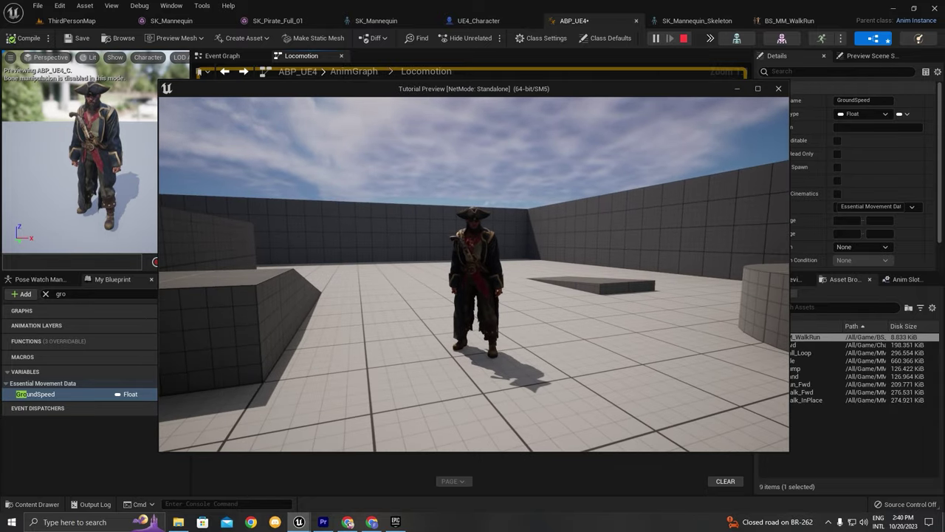
{"action": "key", "text": "Escape"}
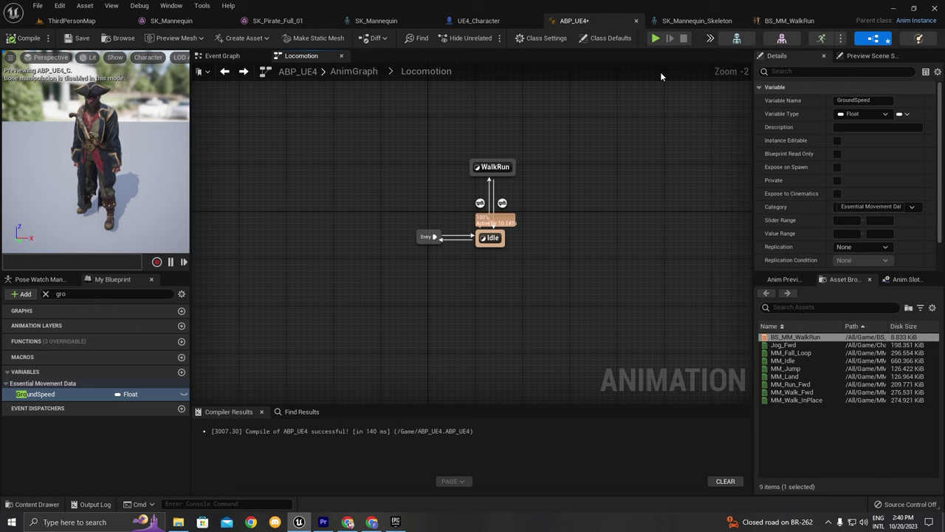
Step: Start a play session and set the debug object to ABP_UE4_C_0 in UE4_Character (spawned)
{"action": "left_click", "coordinate": [655, 39]}
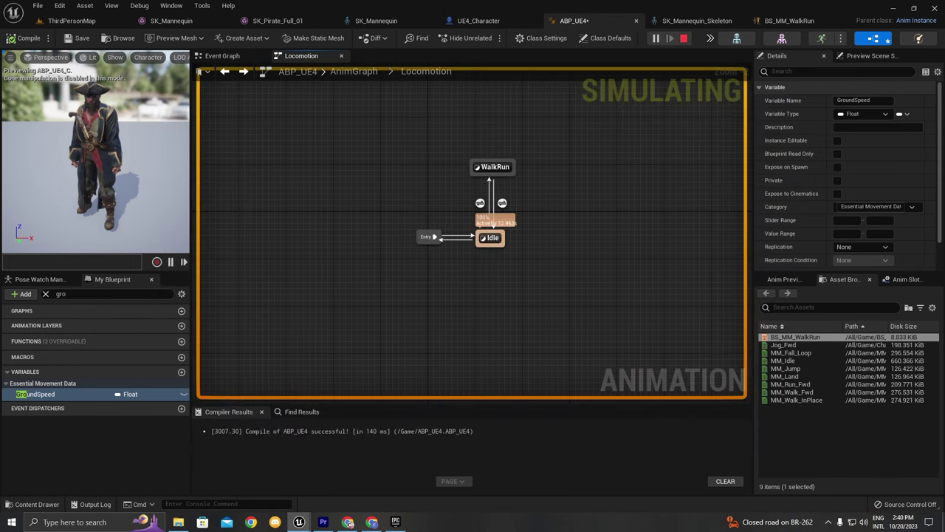
{"action": "right_click_drag", "start_coordinate": [620, 295], "coordinate": [591, 294]}
{"action": "scroll", "coordinate": [480, 223], "scroll_direction": "up", "scroll_amount": 2}
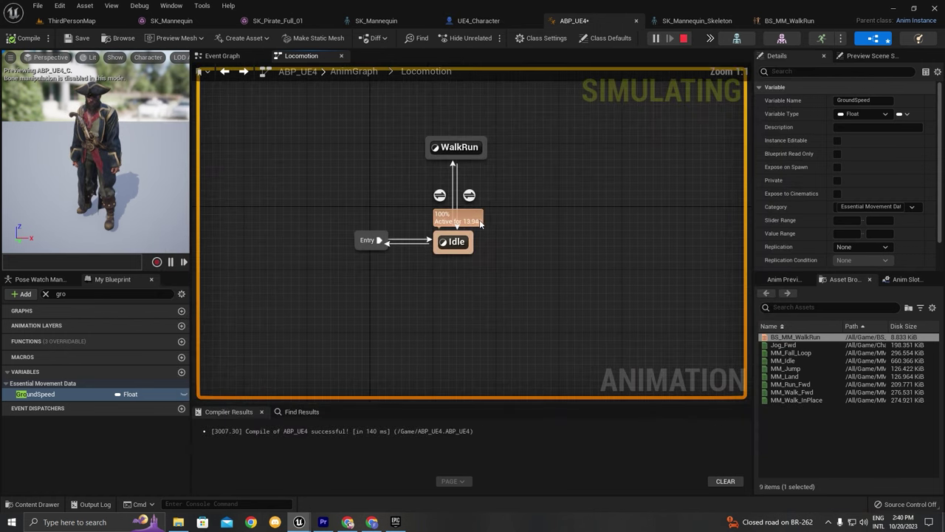
{"action": "left_click", "coordinate": [708, 39]}
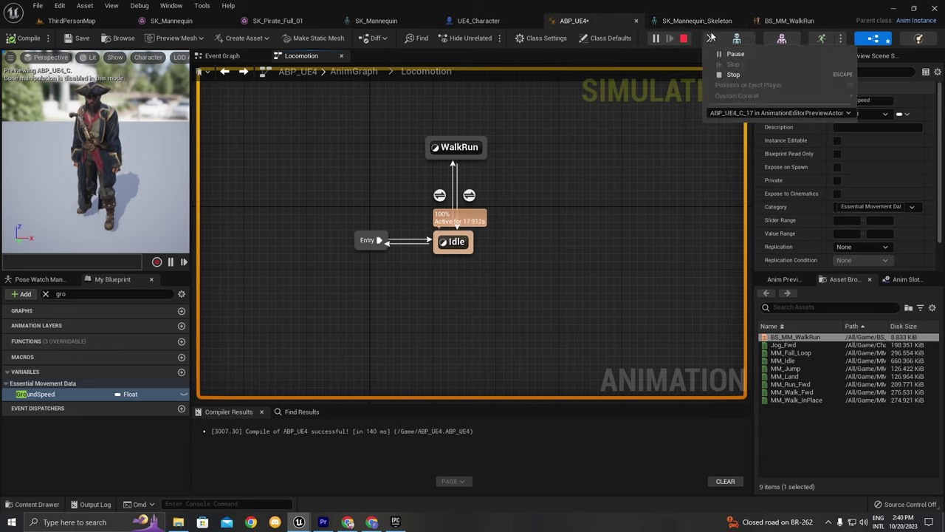
{"action": "left_click", "coordinate": [727, 113]}
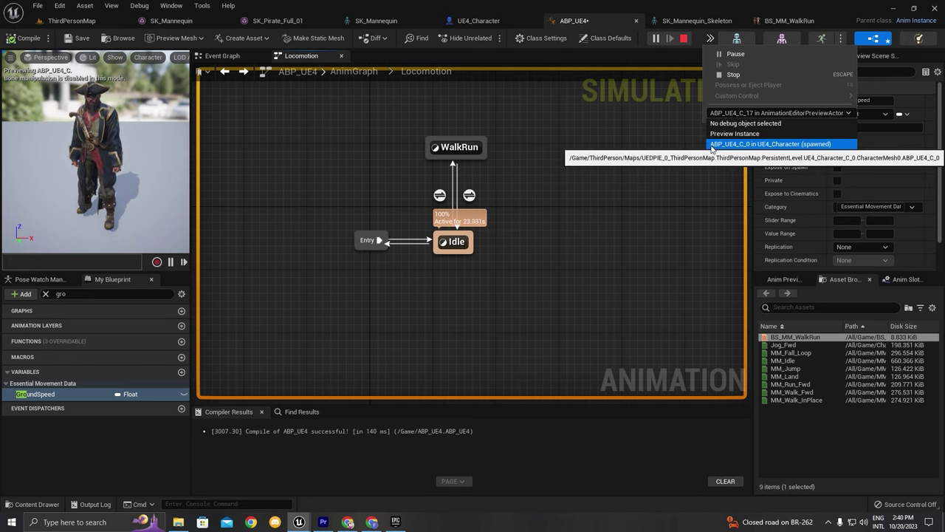
{"action": "left_click", "coordinate": [812, 144]}
{"action": "left_click", "coordinate": [809, 114]}
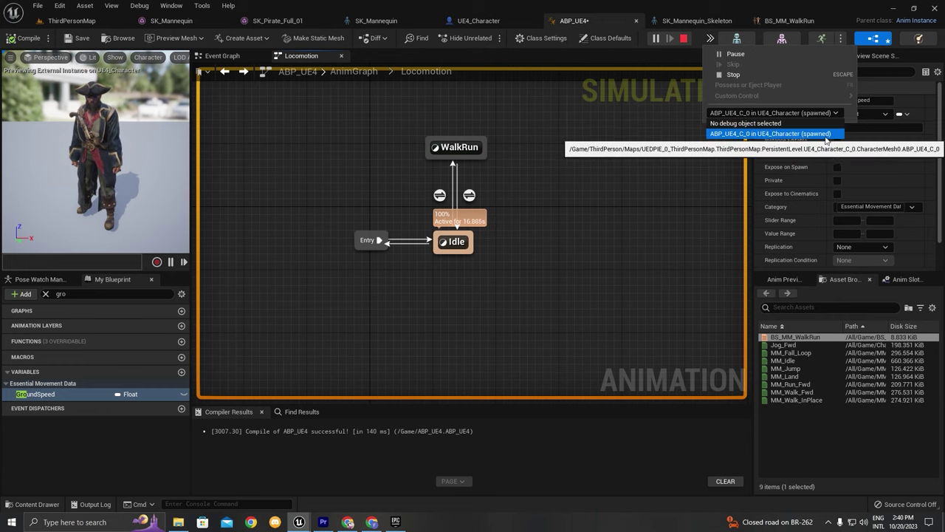
{"action": "left_click", "coordinate": [805, 136]}
Step: Watch the active state in the Locomotion graph while the spawned character moves, and end the play session
{"action": "left_click", "coordinate": [598, 216]}
{"action": "right_click_drag", "start_coordinate": [584, 236], "coordinate": [560, 236]}
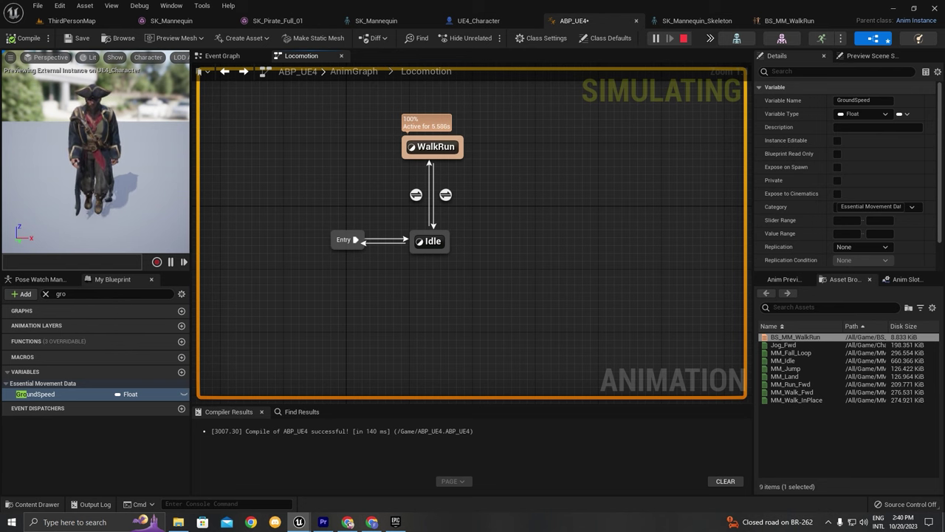
{"action": "key", "text": "Escape"}
Step: Move the WalkRun state farther above Idle to leave more room between the two states
{"action": "scroll", "coordinate": [379, 192], "scroll_direction": "down", "scroll_amount": 3}
{"action": "scroll", "coordinate": [386, 174], "scroll_direction": "up", "scroll_amount": 3}
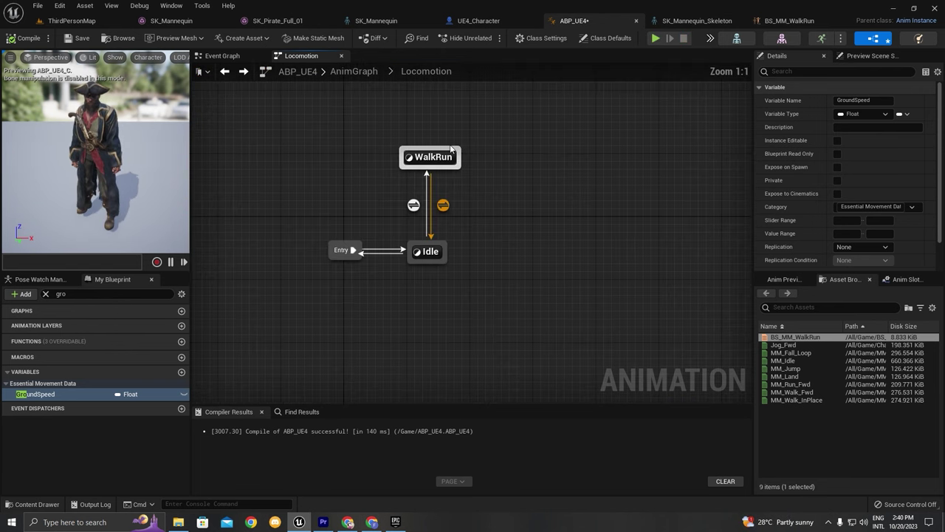
{"action": "left_click", "coordinate": [447, 155]}
{"action": "scroll", "coordinate": [509, 181], "scroll_direction": "down", "scroll_amount": 1}
{"action": "scroll", "coordinate": [435, 155], "scroll_direction": "up", "scroll_amount": 1}
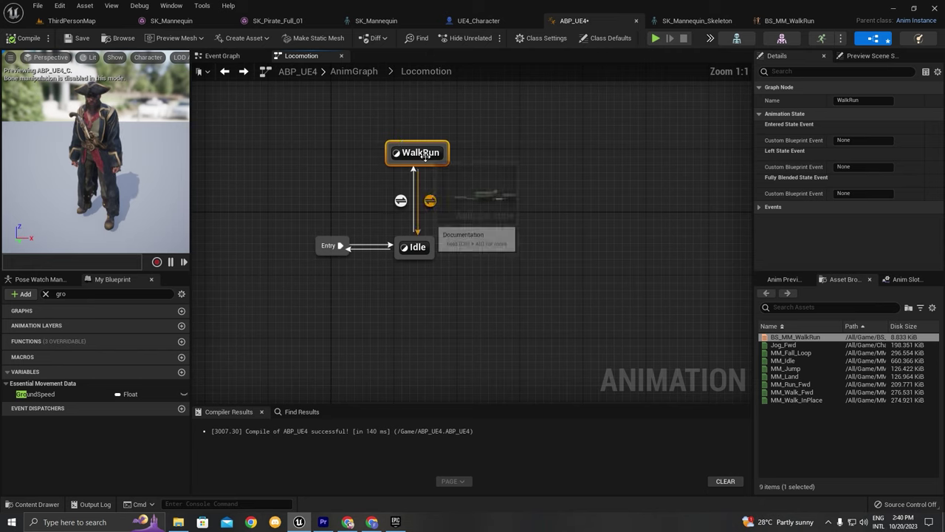
{"action": "left_click_drag", "start_coordinate": [420, 152], "coordinate": [420, 128]}
Step: Move the WalkRun state slightly closer to Idle in the Locomotion graph
{"action": "left_click", "coordinate": [709, 40]}
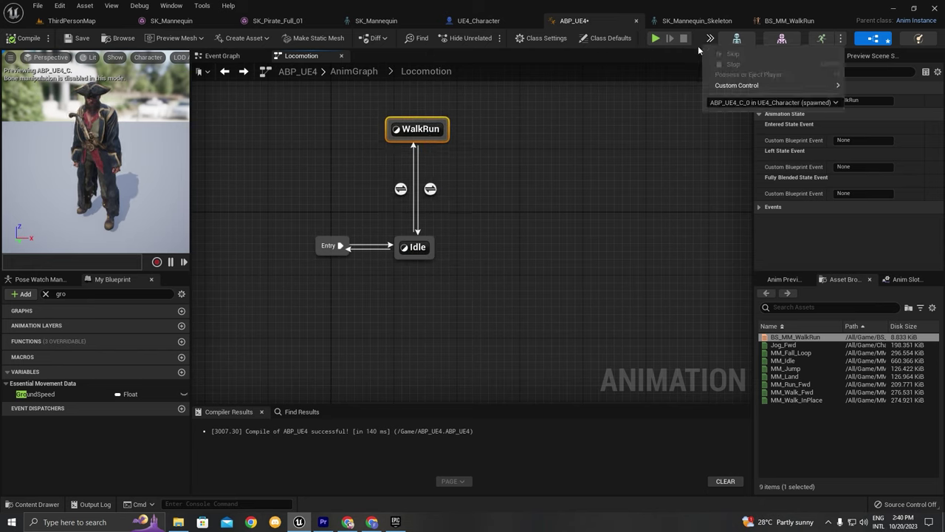
{"action": "left_click", "coordinate": [554, 210]}
{"action": "scroll", "coordinate": [512, 211], "scroll_direction": "down", "scroll_amount": 1}
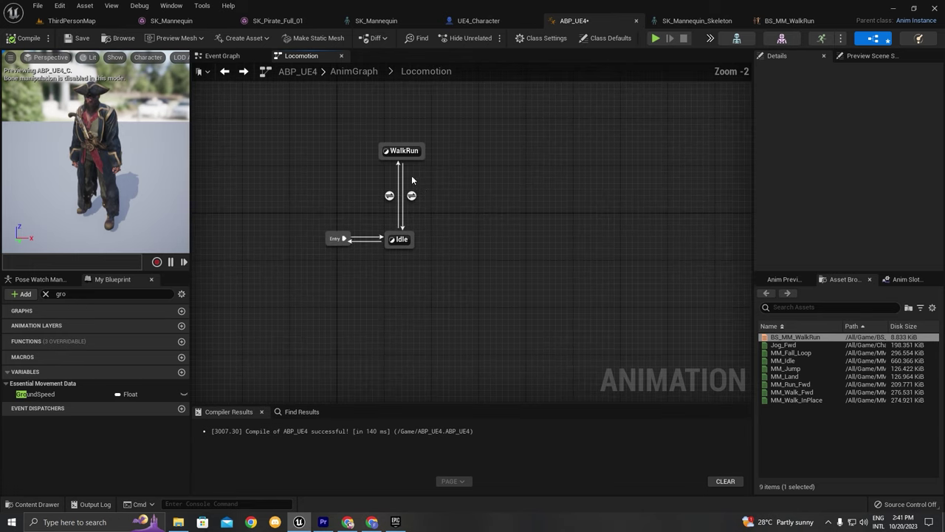
{"action": "scroll", "coordinate": [414, 148], "scroll_direction": "up", "scroll_amount": 1}
{"action": "left_click_drag", "start_coordinate": [413, 145], "coordinate": [413, 160]}
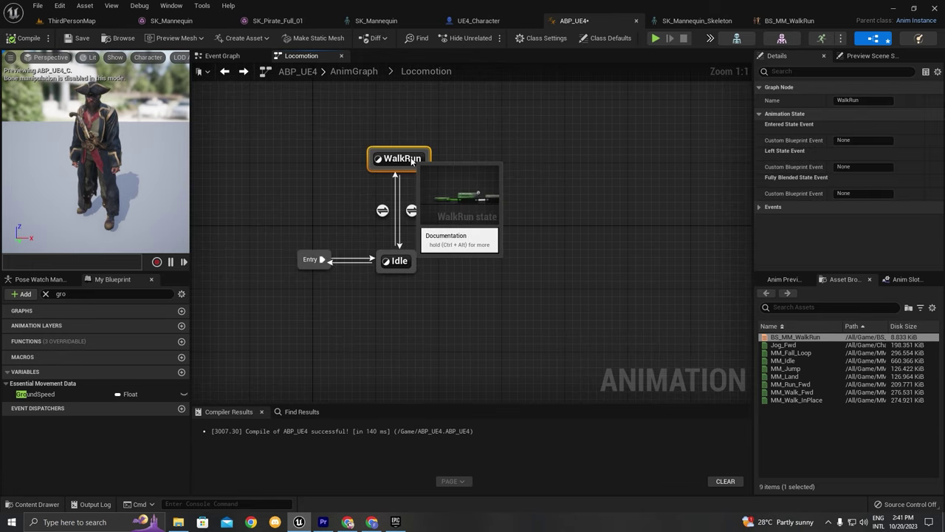
Step: Examine the rule, blend settings and notifications of the Idle to WalkRun transition
{"action": "left_click", "coordinate": [382, 210]}
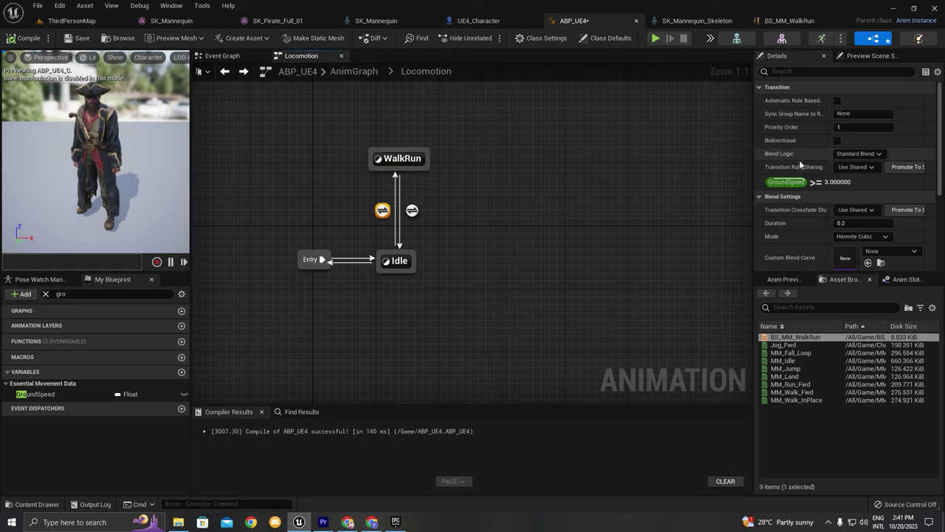
{"action": "scroll", "coordinate": [808, 180], "scroll_direction": "down", "scroll_amount": 2}
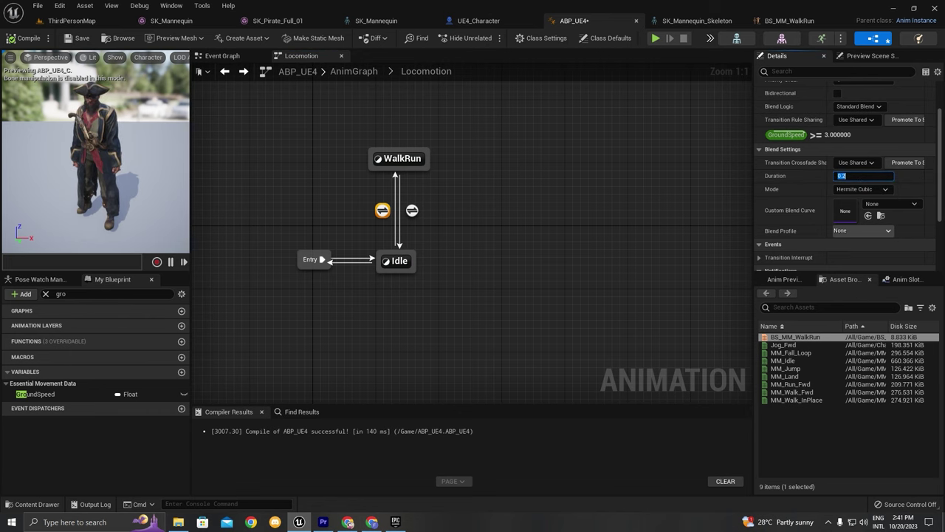
{"action": "right_click_drag", "start_coordinate": [596, 172], "coordinate": [663, 171]}
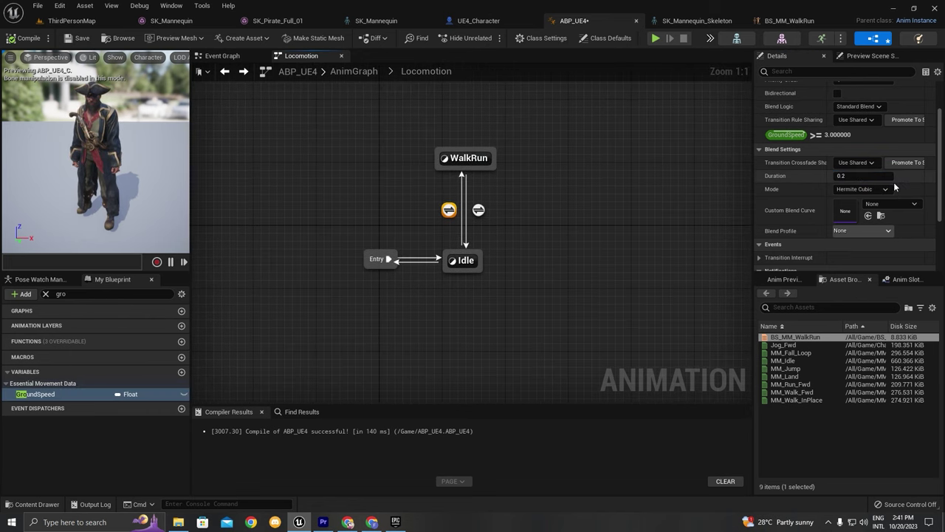
{"action": "left_click", "coordinate": [641, 254]}
{"action": "right_click_drag", "start_coordinate": [612, 258], "coordinate": [633, 241]}
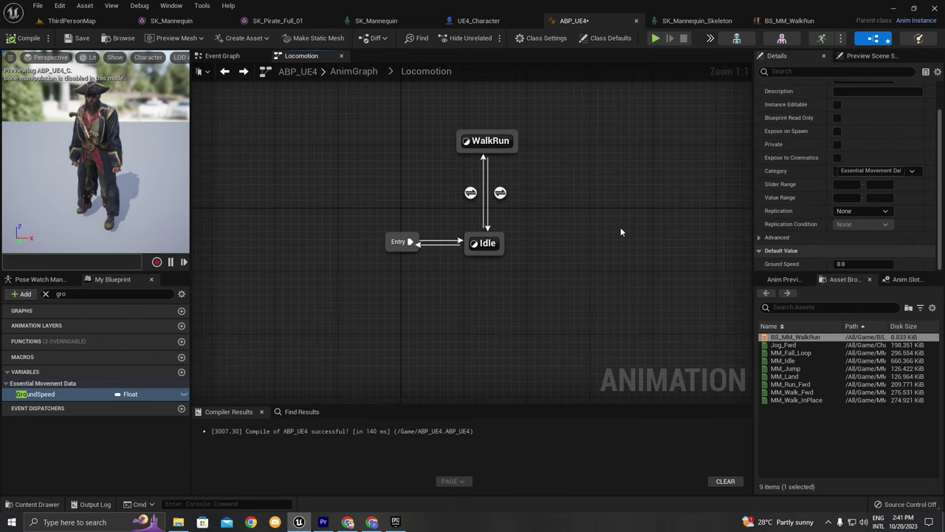
{"action": "left_click", "coordinate": [484, 245]}
{"action": "right_click_drag", "start_coordinate": [627, 197], "coordinate": [468, 207]}
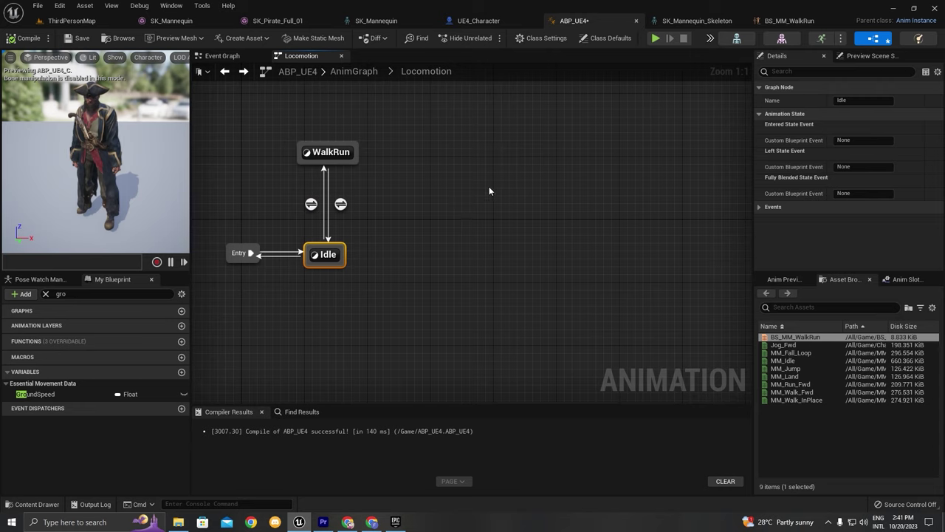
{"action": "left_click", "coordinate": [488, 186]}
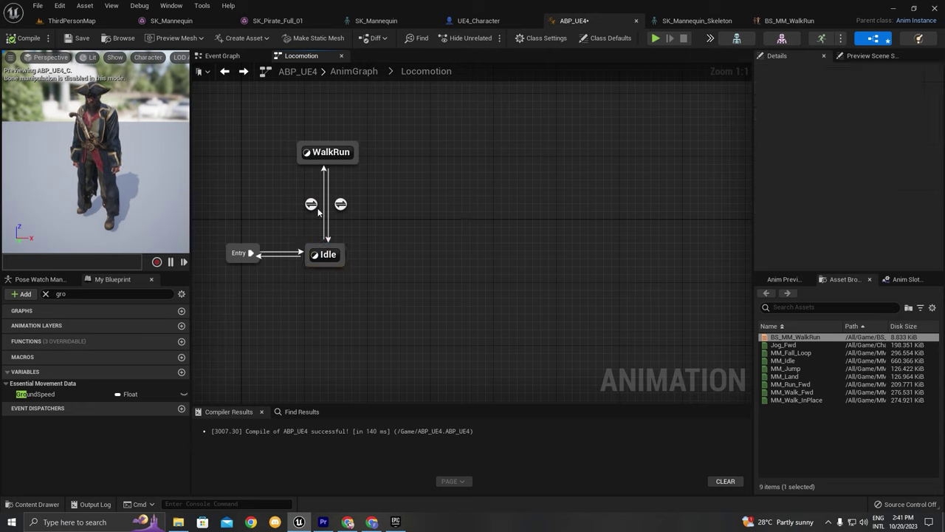
{"action": "left_click", "coordinate": [323, 208]}
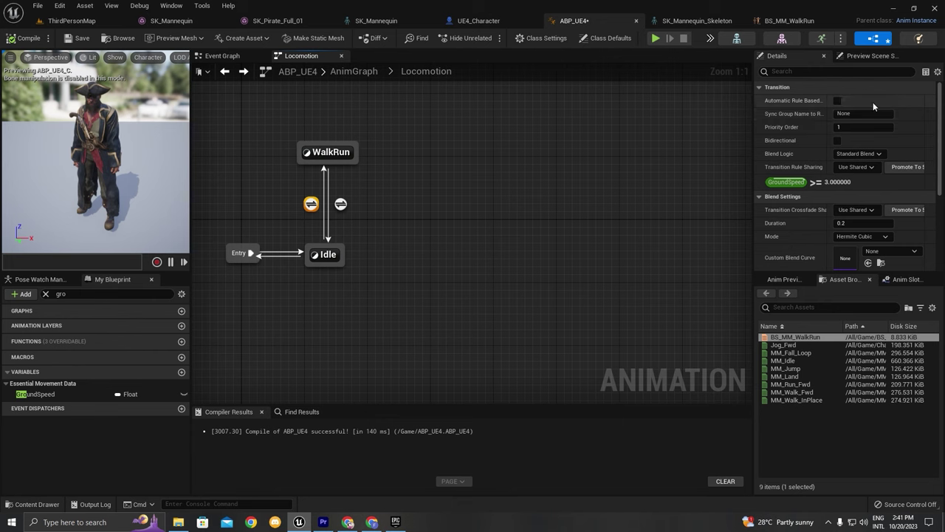
{"action": "scroll", "coordinate": [849, 141], "scroll_direction": "down", "scroll_amount": 5}
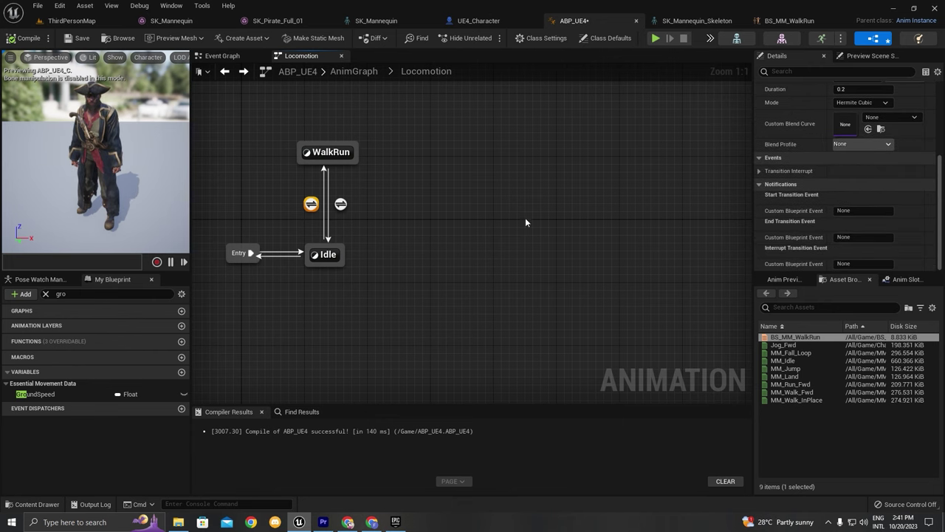
{"action": "scroll", "coordinate": [524, 222], "scroll_direction": "down", "scroll_amount": 2}
{"action": "scroll", "coordinate": [526, 161], "scroll_direction": "up", "scroll_amount": 2}
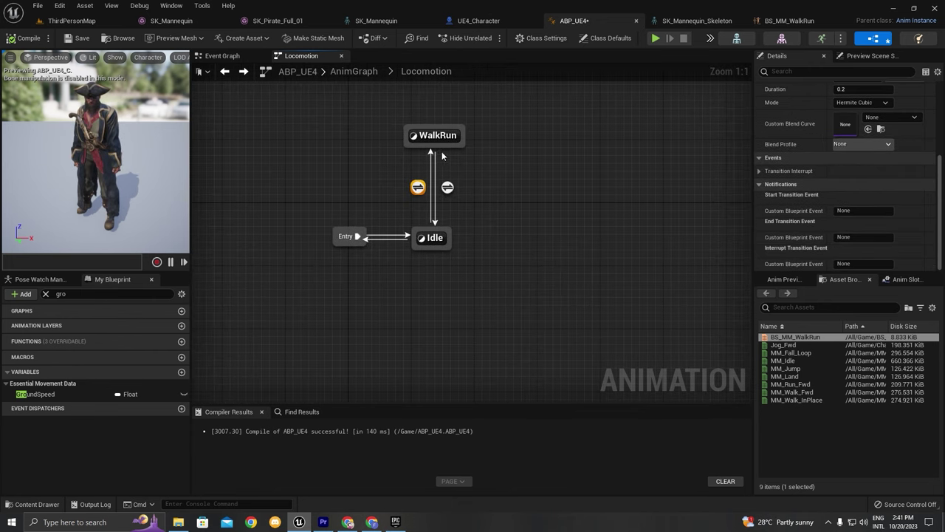
Step: Preview the MM_Jump, MM_Land and MM_Fall_Loop animations on the pirate and compare their motion
{"action": "double_click", "coordinate": [805, 366]}
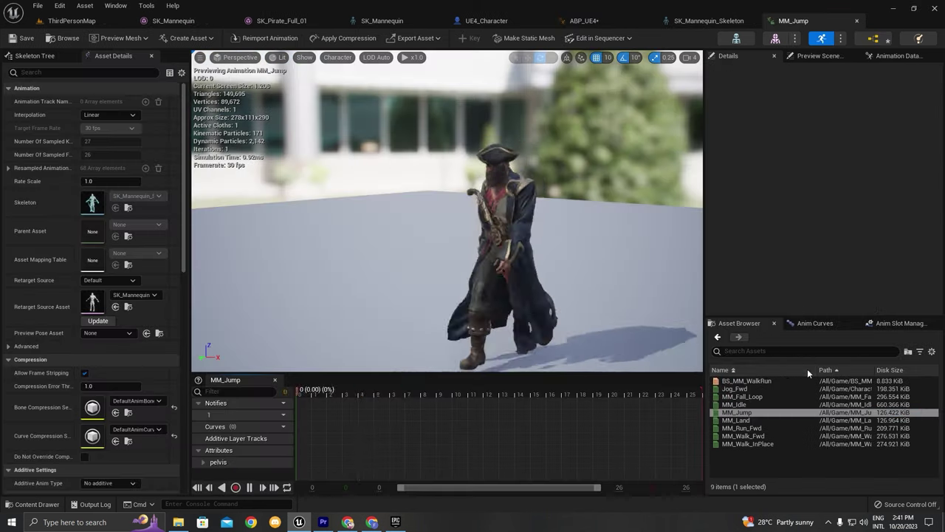
{"action": "left_click", "coordinate": [743, 420]}
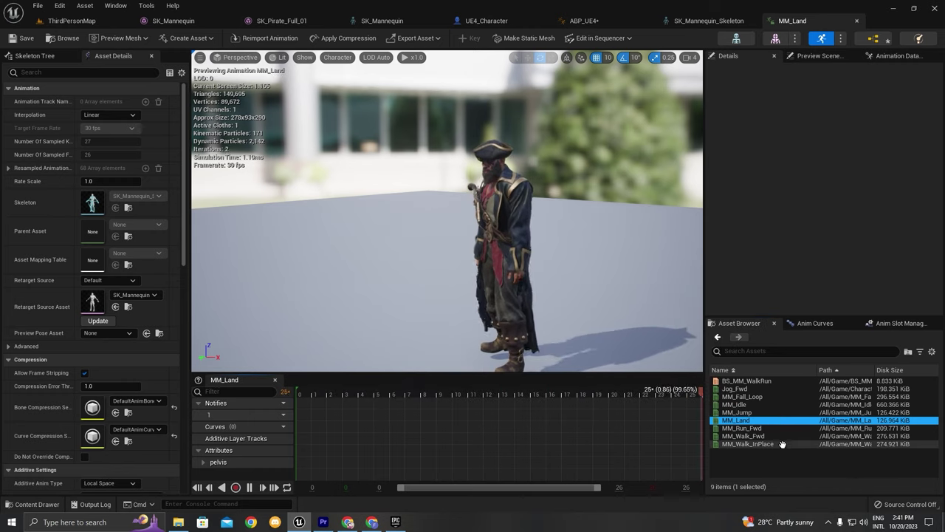
{"action": "left_click", "coordinate": [807, 396]}
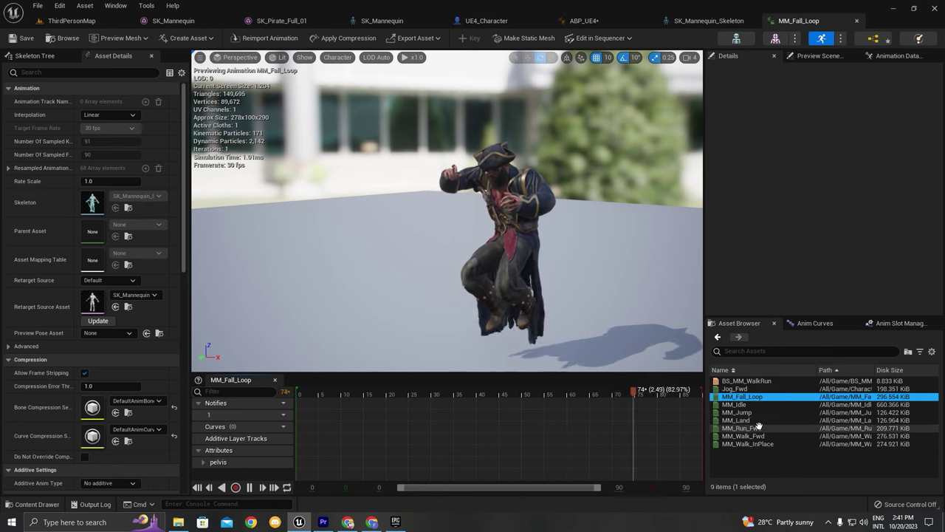
{"action": "mouse_move", "coordinate": [765, 412]}
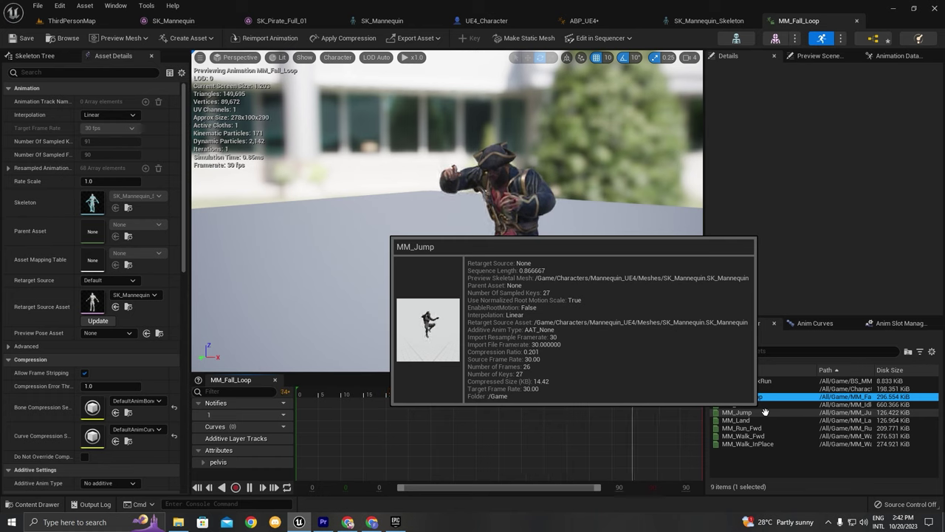
{"action": "left_click", "coordinate": [765, 412]}
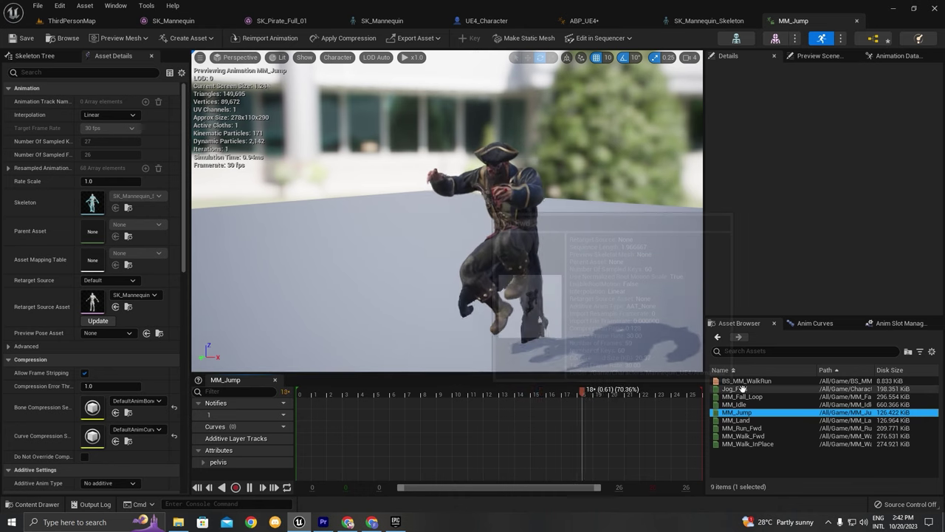
{"action": "left_click", "coordinate": [742, 396]}
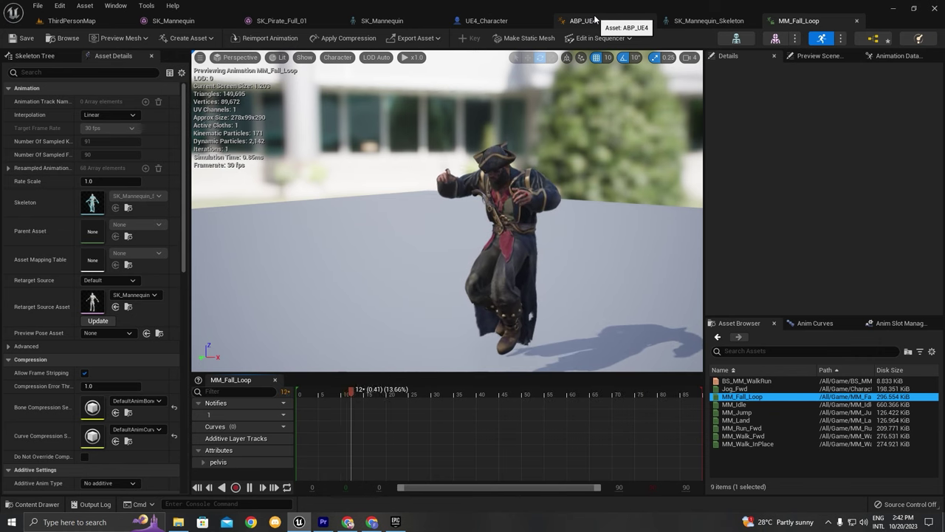
Step: Add MM_Jump, MM_Fall_Loop and MM_Land as new states in the Locomotion graph of ABP_UE4
{"action": "left_click", "coordinate": [595, 20]}
{"action": "left_click_drag", "start_coordinate": [788, 359], "coordinate": [587, 181]}
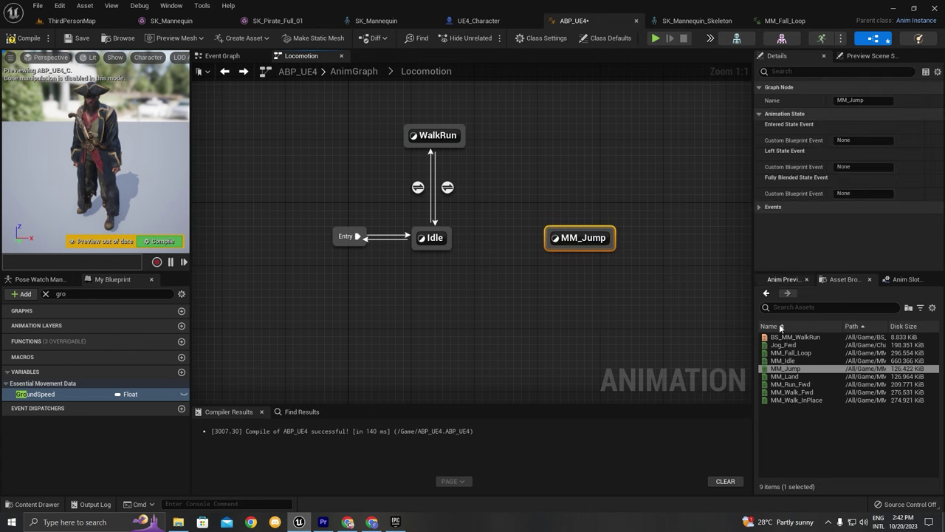
{"action": "left_click_drag", "start_coordinate": [790, 352], "coordinate": [572, 104]}
{"action": "left_click", "coordinate": [784, 375]}
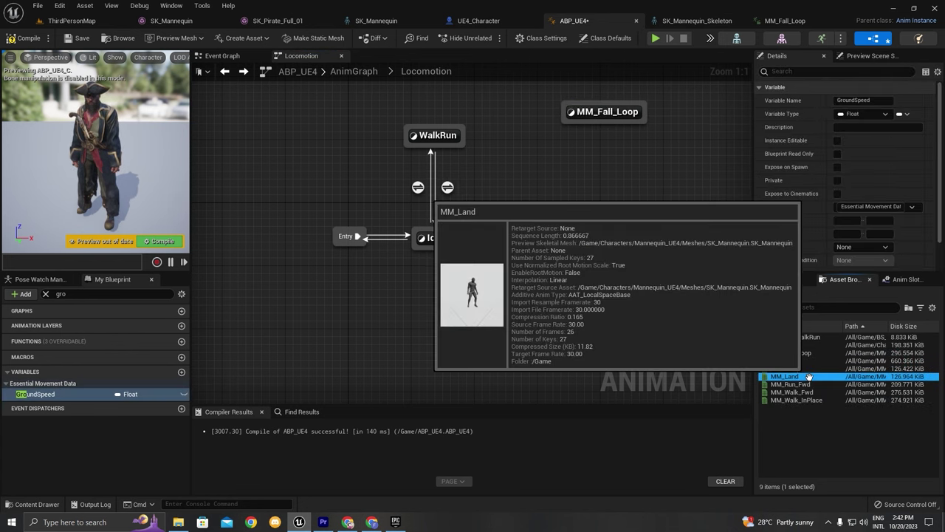
{"action": "left_click_drag", "start_coordinate": [784, 375], "coordinate": [506, 92]}
{"action": "left_click", "coordinate": [614, 205]}
{"action": "right_click_drag", "start_coordinate": [508, 92], "coordinate": [500, 174]}
Step: Create a transition from WalkRun to MM_Jump and move MM_Fall_Loop away from MM_Jump
{"action": "left_click_drag", "start_coordinate": [604, 193], "coordinate": [584, 248]}
{"action": "left_click_drag", "start_coordinate": [454, 230], "coordinate": [561, 220]}
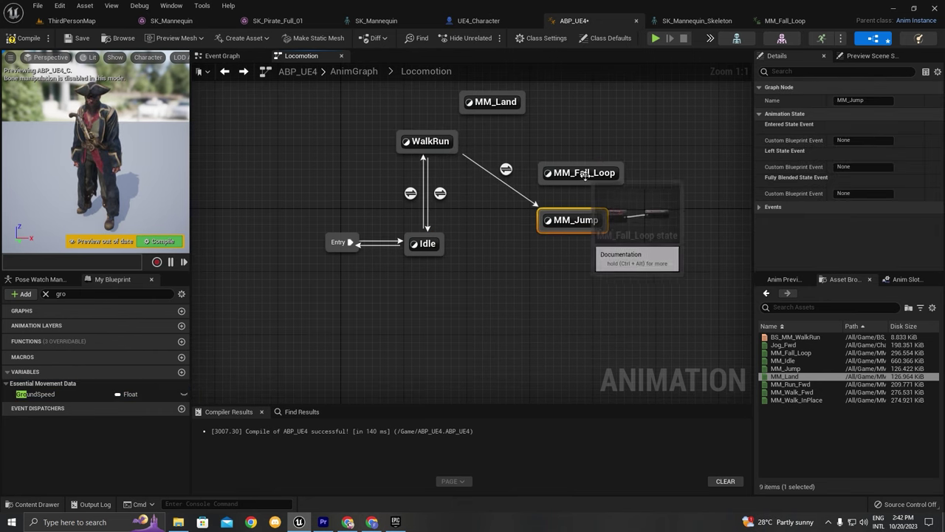
{"action": "left_click_drag", "start_coordinate": [583, 177], "coordinate": [681, 106]}
{"action": "left_click_drag", "start_coordinate": [592, 219], "coordinate": [580, 198]}
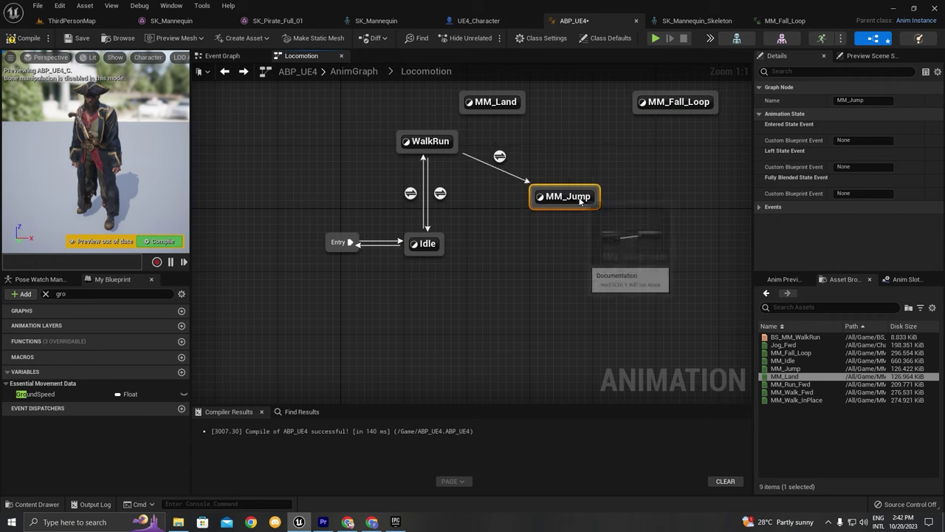
Step: Set the WalkRun to MM_Jump transition rule to the Has Jumped? Boolean variable
{"action": "left_click", "coordinate": [500, 157]}
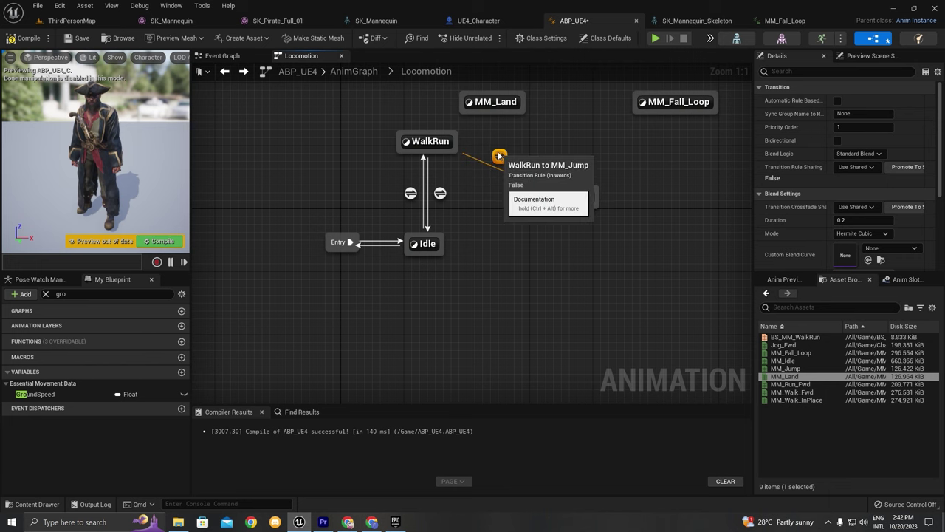
{"action": "double_click", "coordinate": [500, 157]}
{"action": "left_click", "coordinate": [112, 292]}
{"action": "type", "text": "jum"}
{"action": "left_click_drag", "start_coordinate": [111, 437], "coordinate": [478, 254]}
{"action": "left_click", "coordinate": [325, 258]}
Step: Arrange MM_Jump level with WalkRun and MM_Fall_Loop below it, and select the WalkRun to MM_Jump transition
{"action": "left_click_drag", "start_coordinate": [313, 249], "coordinate": [576, 302]}
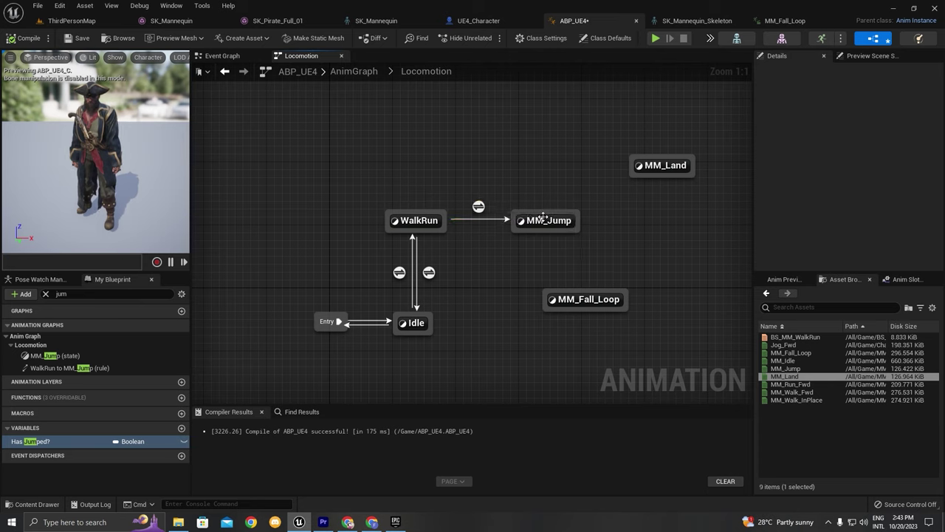
{"action": "left_click_drag", "start_coordinate": [543, 216], "coordinate": [550, 216]}
{"action": "left_click", "coordinate": [482, 206]}
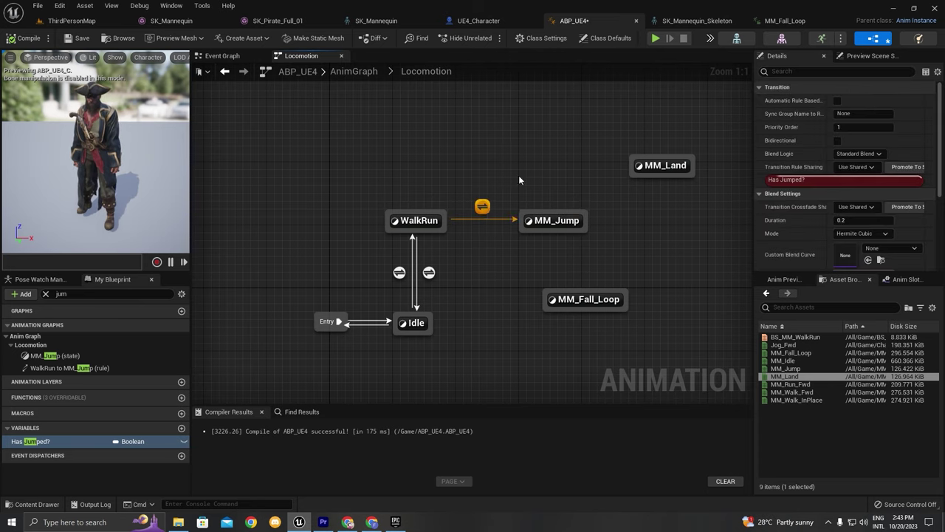
Step: Play the level, run and jump repeatedly with the pirate to test the jump transition, and end the session
{"action": "left_click", "coordinate": [656, 39]}
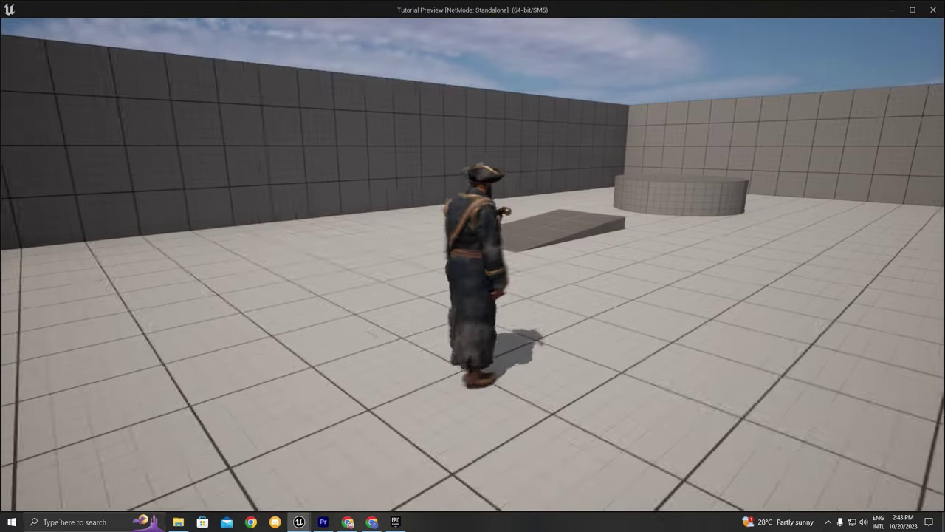
{"action": "key", "text": "d"}
{"action": "key", "text": "space"}
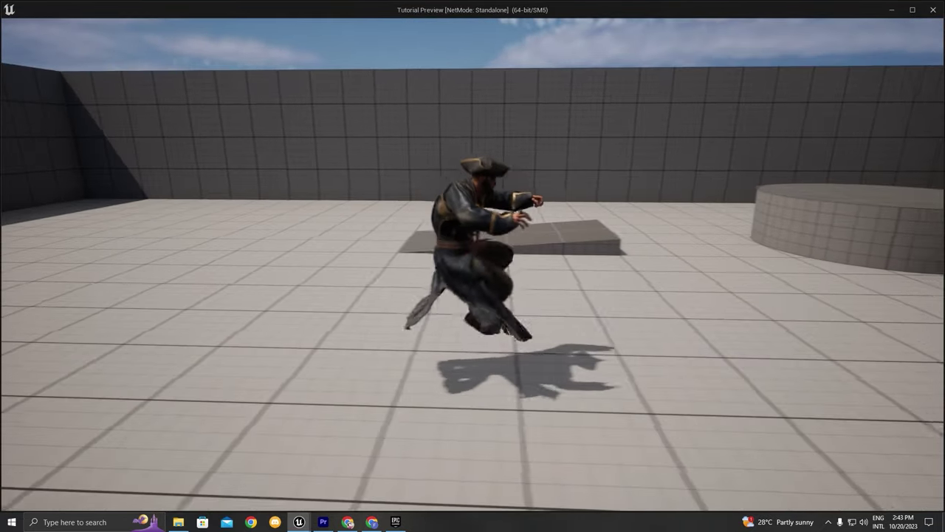
{"action": "key", "text": "space"}
{"action": "key", "text": "space"}
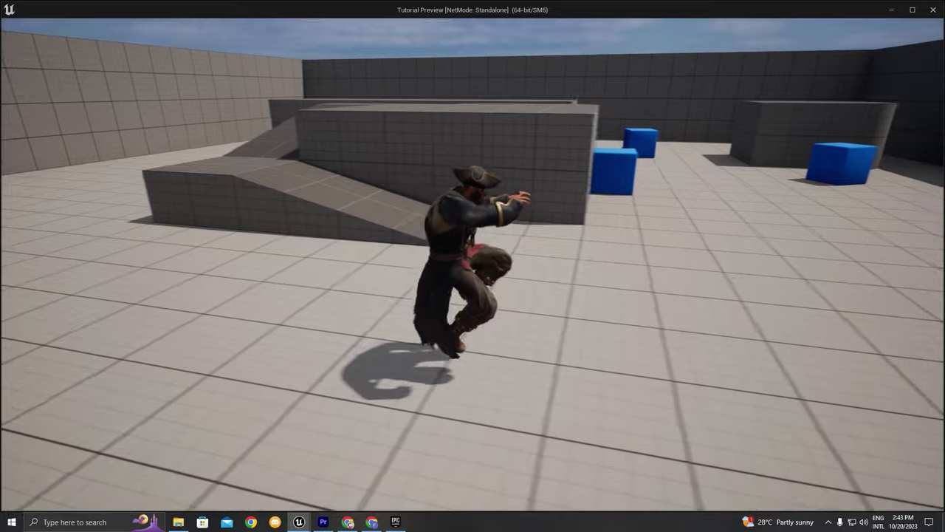
{"action": "key", "text": "space"}
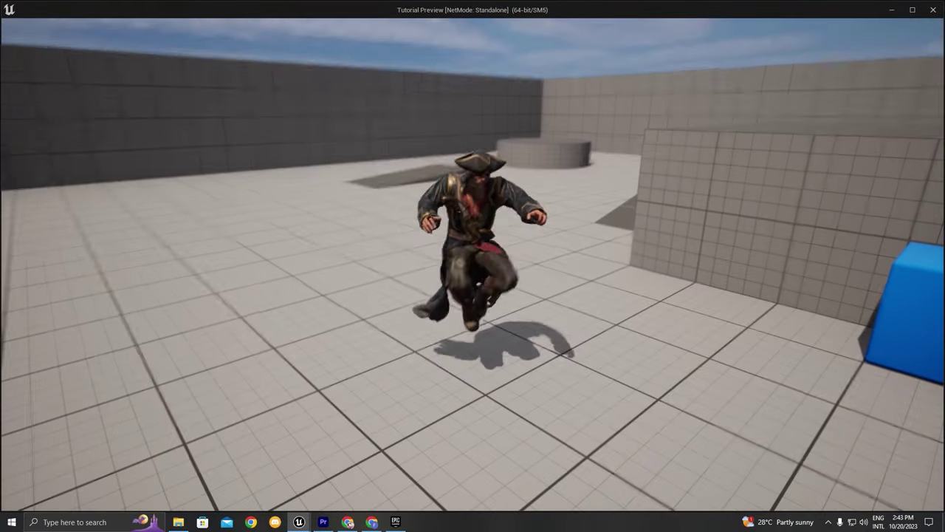
{"action": "key", "text": "Escape"}
Step: Turn off Loop Animation for the sequence player inside the MM_Jump state and return to the Locomotion graph
{"action": "right_click_drag", "start_coordinate": [514, 229], "coordinate": [509, 191]}
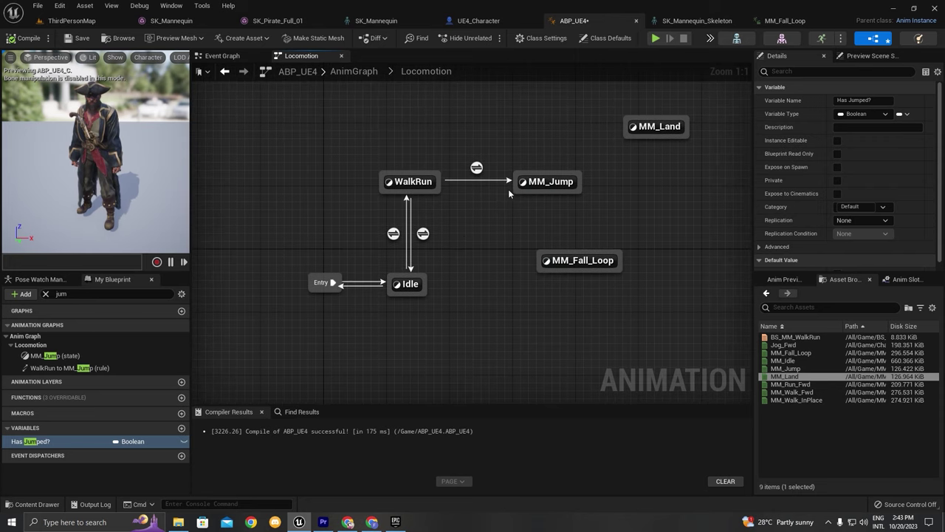
{"action": "double_click", "coordinate": [552, 181]}
{"action": "left_click", "coordinate": [420, 261]}
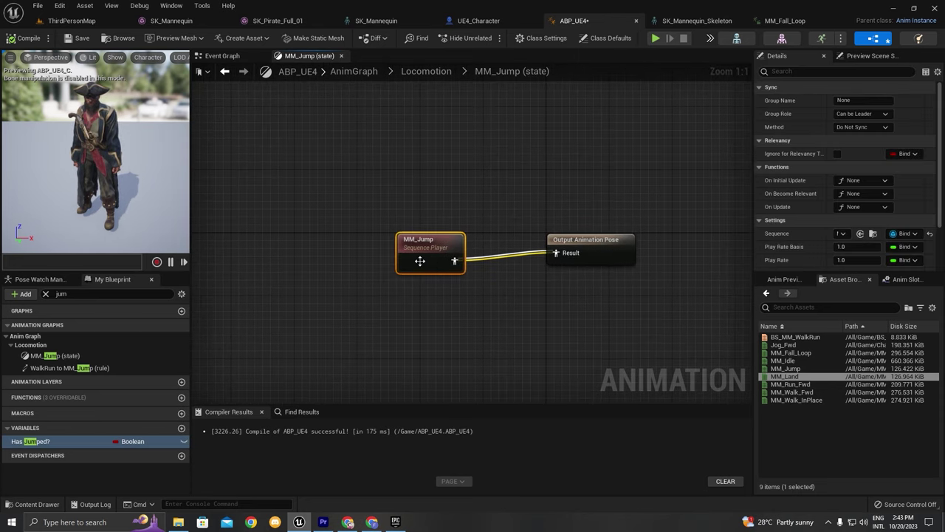
{"action": "left_click_drag", "start_coordinate": [419, 261], "coordinate": [435, 253]}
{"action": "scroll", "coordinate": [813, 203], "scroll_direction": "down", "scroll_amount": 2}
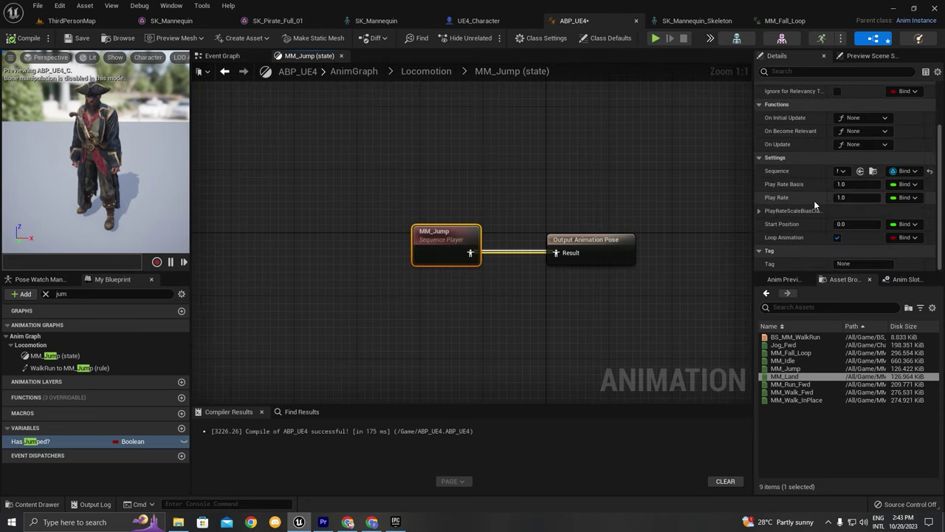
{"action": "left_click", "coordinate": [837, 239]}
{"action": "double_click", "coordinate": [536, 277]}
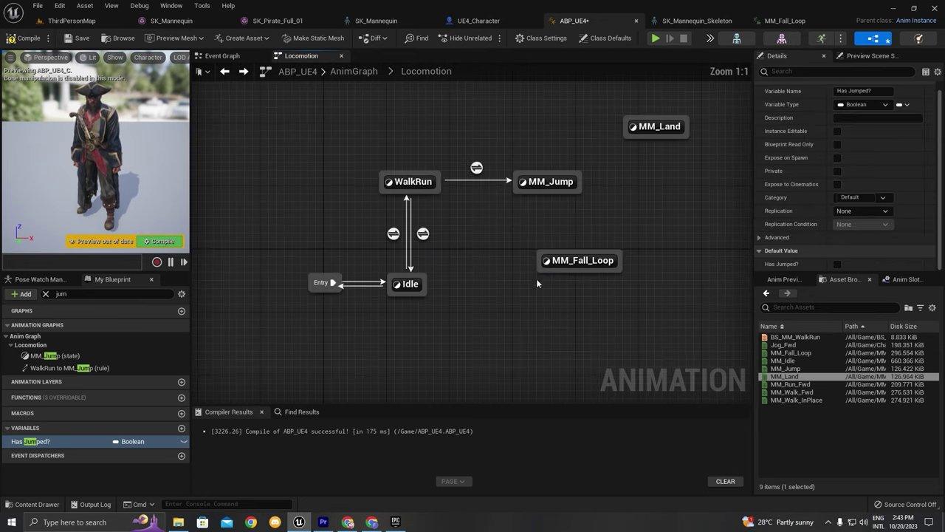
Step: Play the level, run around and jump repeatedly with the pirate to check the non-looping jump animation, and end the session
{"action": "right_click_drag", "start_coordinate": [448, 228], "coordinate": [436, 259]}
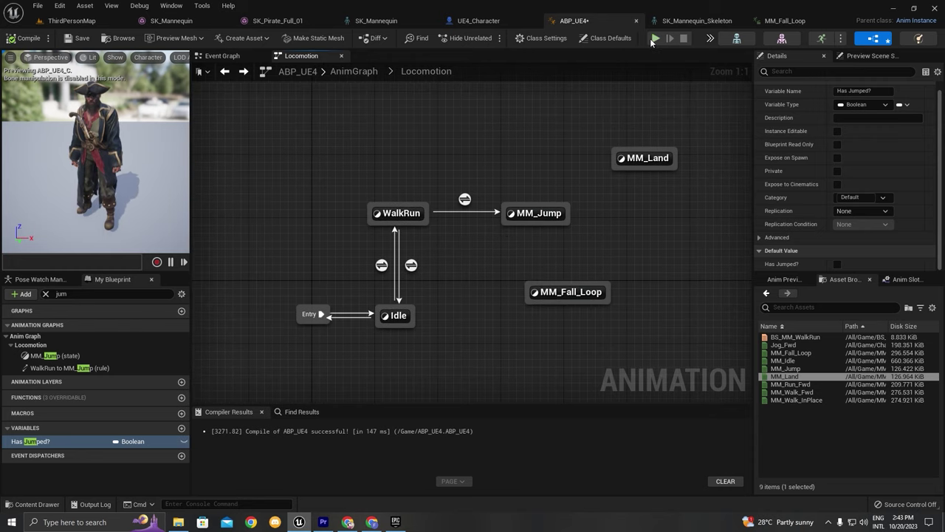
{"action": "left_click", "coordinate": [655, 37]}
{"action": "left_click", "coordinate": [582, 206]}
{"action": "key", "text": "d"}
{"action": "key", "text": "space"}
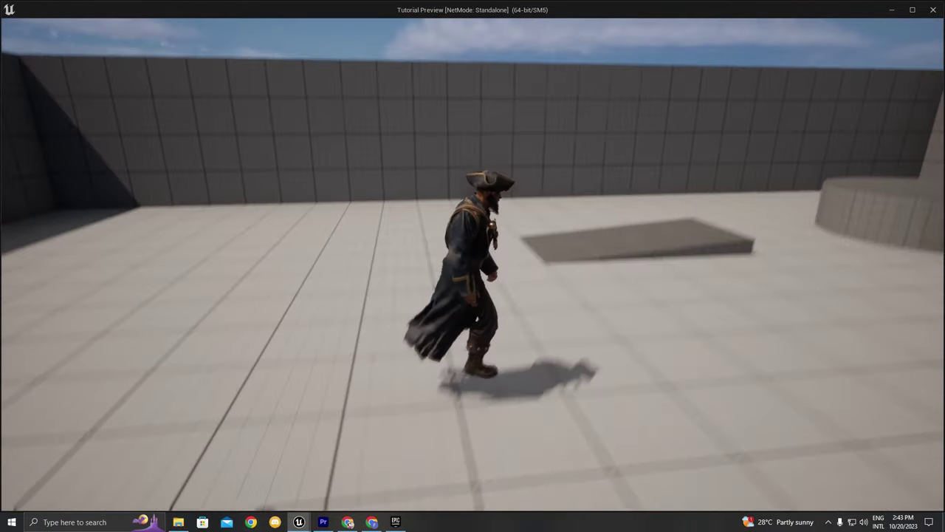
{"action": "key", "text": "a"}
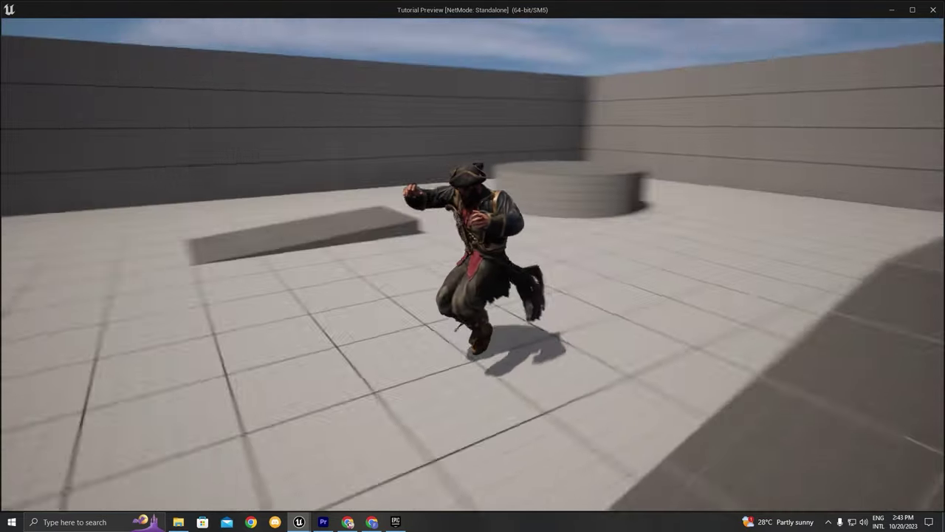
{"action": "key", "text": "s"}
{"action": "key", "text": "d"}
{"action": "key", "text": "w"}
{"action": "key", "text": "space"}
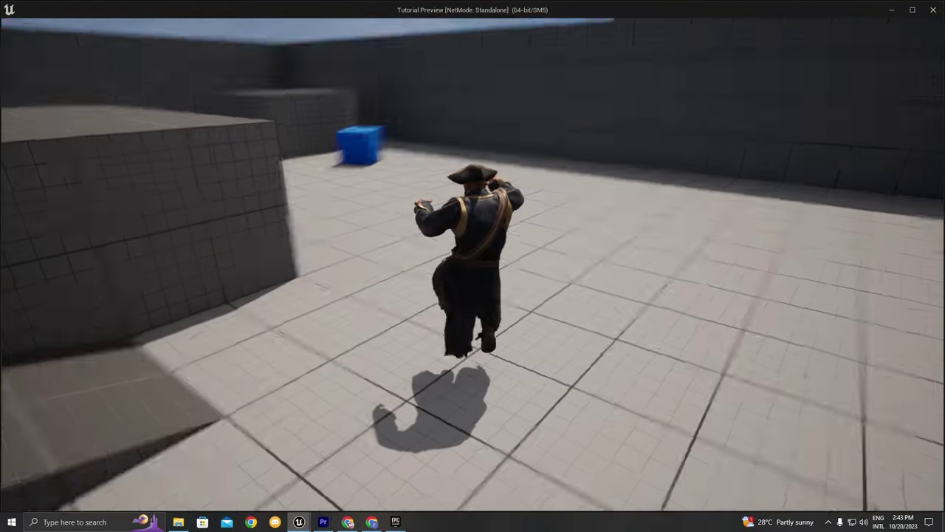
{"action": "key", "text": "s"}
{"action": "key", "text": "space"}
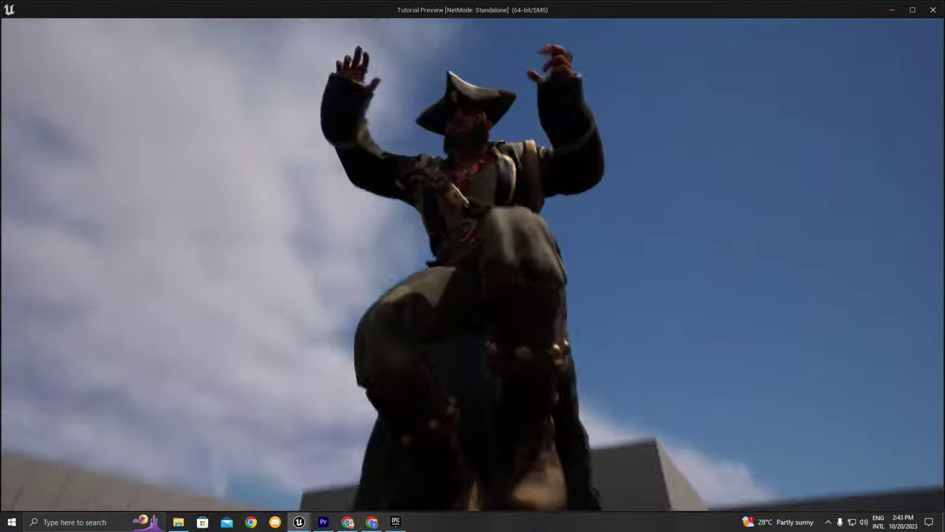
{"action": "key", "text": "space"}
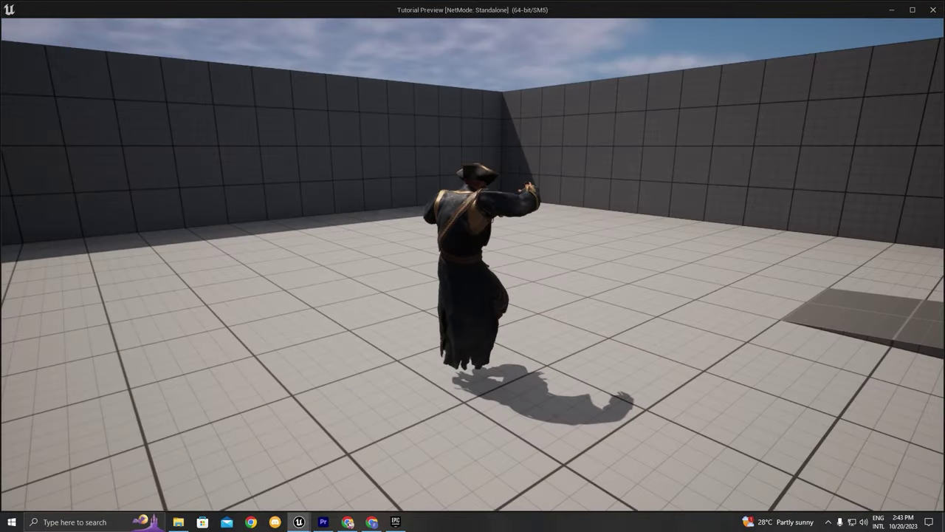
{"action": "key", "text": "space"}
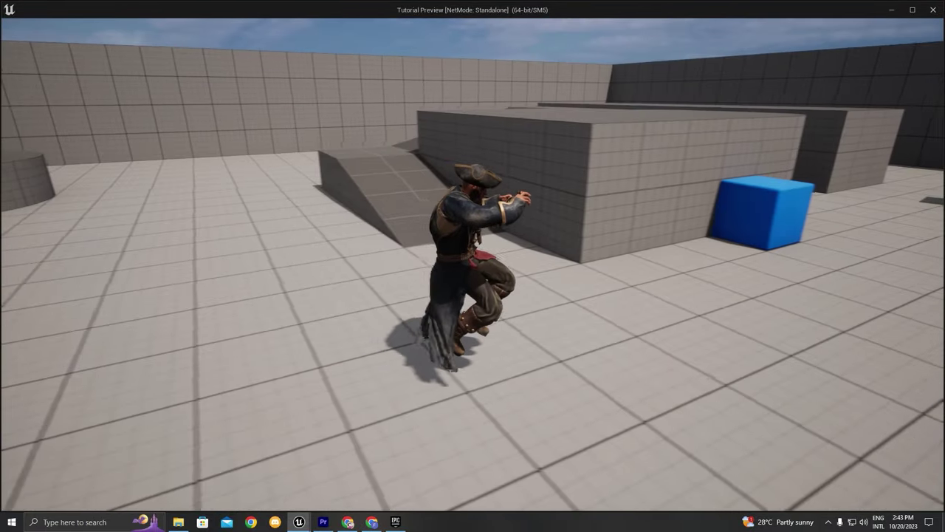
{"action": "key", "text": "space"}
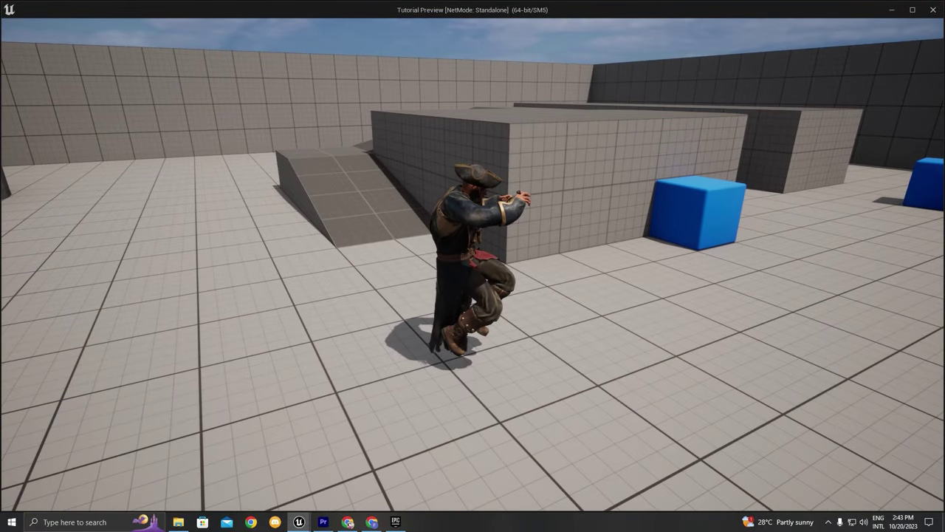
{"action": "key", "text": "space"}
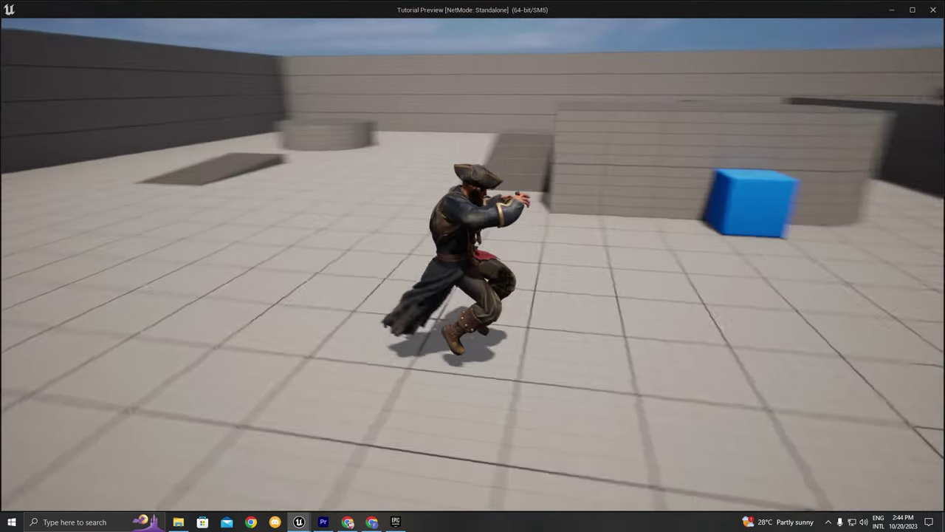
{"action": "key", "text": "d"}
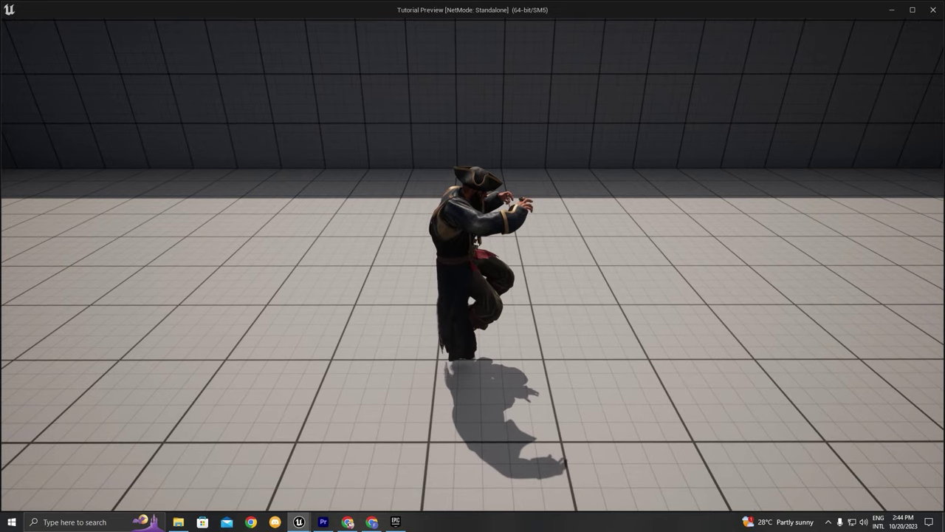
{"action": "key", "text": "Escape"}
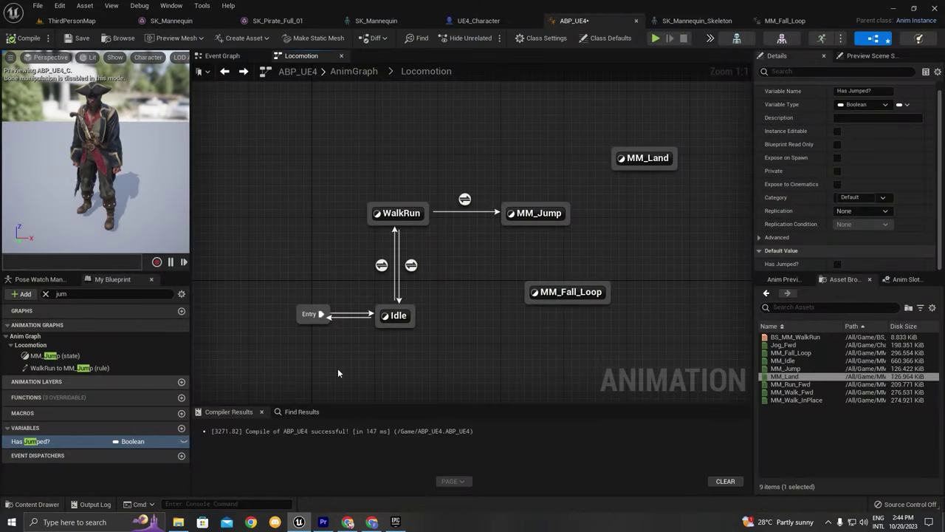
Step: Open the MM_Jump animation from its state to review the jump, and return to the Locomotion graph
{"action": "double_click", "coordinate": [539, 214]}
{"action": "double_click", "coordinate": [433, 243]}
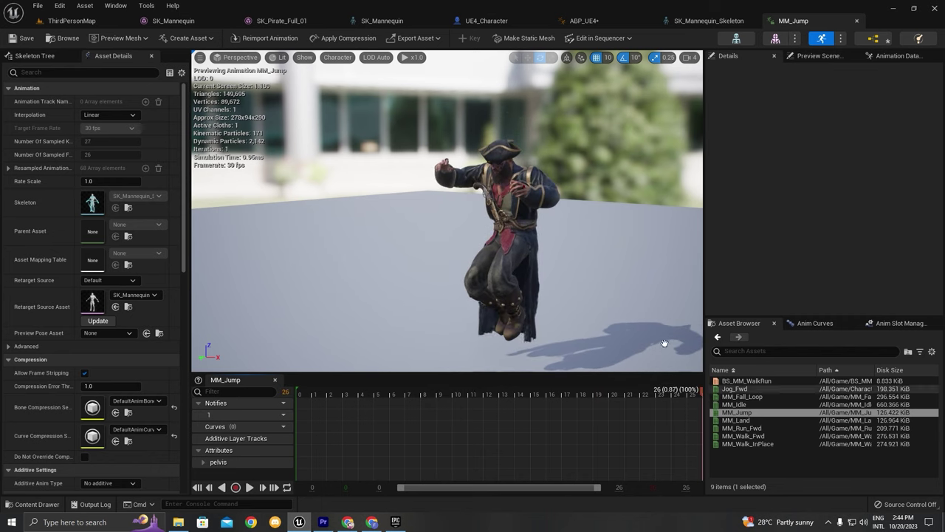
{"action": "left_click", "coordinate": [575, 22]}
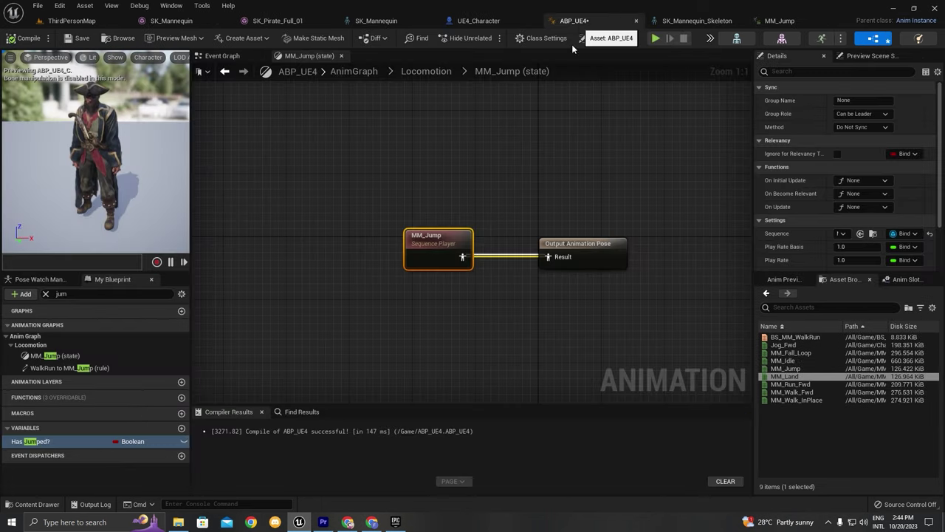
{"action": "left_click", "coordinate": [407, 69]}
Step: Arrange MM_Jump beside WalkRun, with MM_Fall_Loop below it and MM_Land beneath MM_Fall_Loop
{"action": "left_click_drag", "start_coordinate": [534, 227], "coordinate": [558, 227]}
{"action": "left_click", "coordinate": [493, 206]}
{"action": "left_click", "coordinate": [510, 262]}
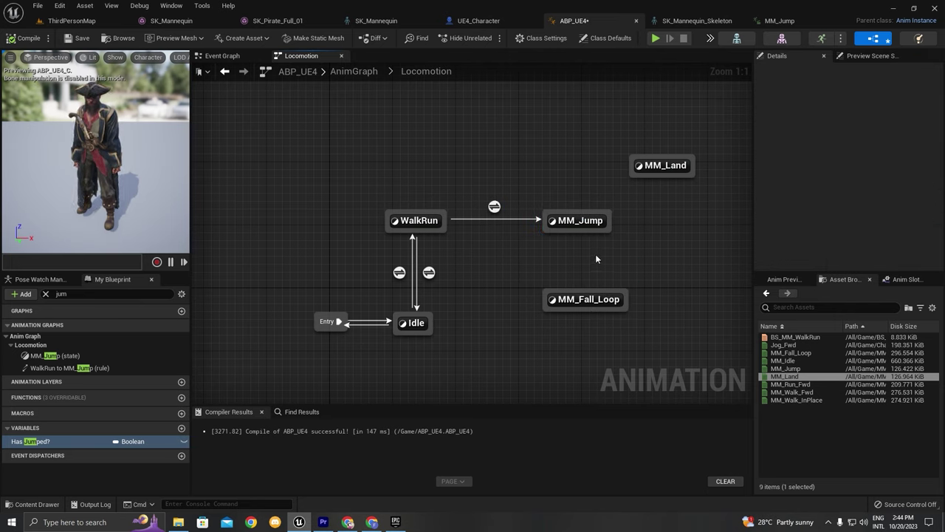
{"action": "left_click_drag", "start_coordinate": [585, 228], "coordinate": [556, 224]}
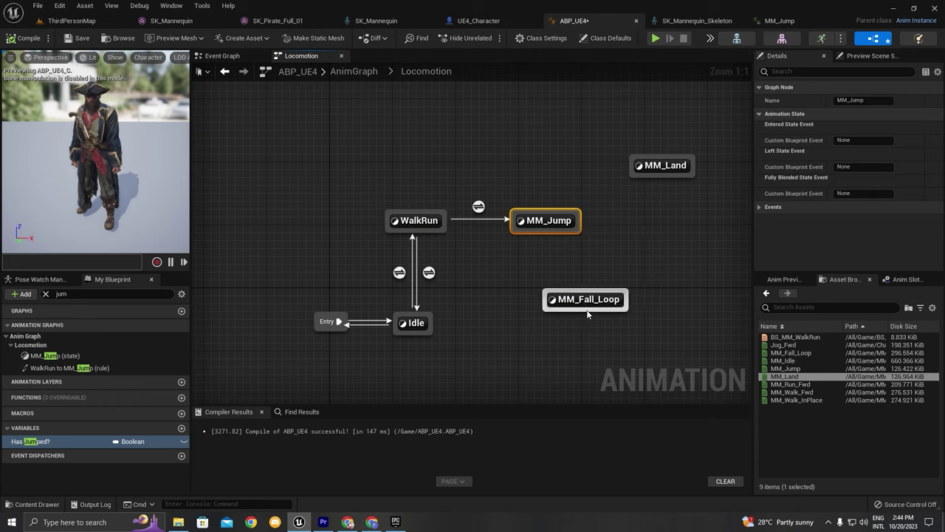
{"action": "left_click_drag", "start_coordinate": [598, 299], "coordinate": [565, 308]}
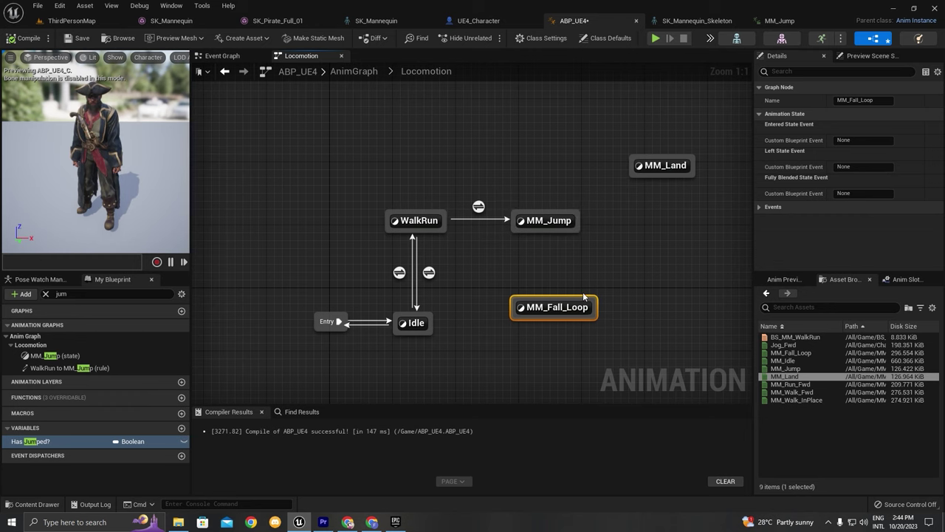
{"action": "left_click_drag", "start_coordinate": [669, 164], "coordinate": [536, 370]}
{"action": "left_click_drag", "start_coordinate": [562, 307], "coordinate": [560, 276]}
{"action": "left_click_drag", "start_coordinate": [536, 370], "coordinate": [563, 332]}
Step: Open the MM_Land animation from its state and scrub through its timeline to examine the landing motion
{"action": "double_click", "coordinate": [563, 331]}
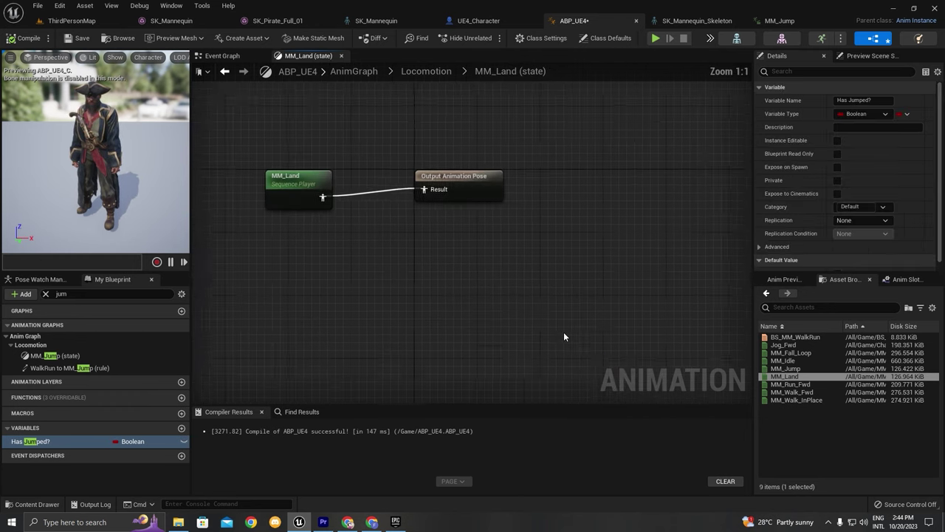
{"action": "double_click", "coordinate": [438, 252]}
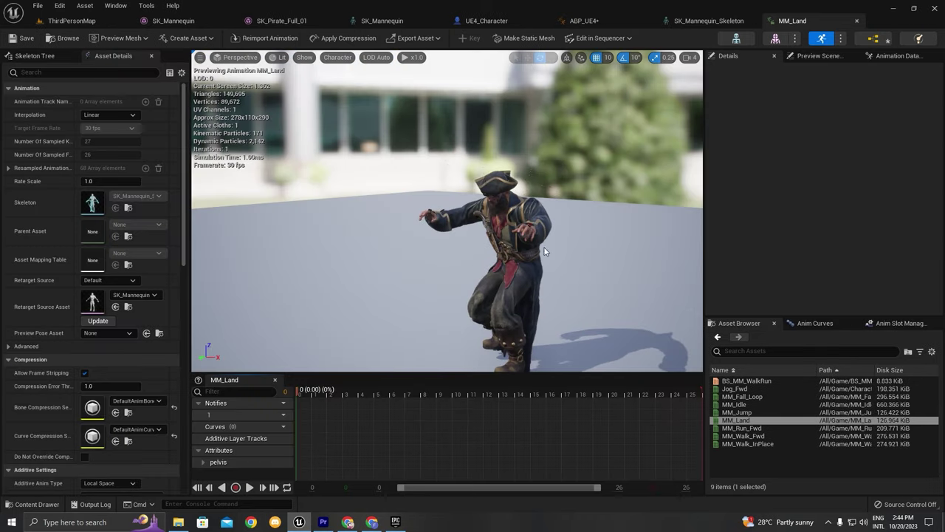
{"action": "left_click_drag", "start_coordinate": [302, 391], "coordinate": [507, 392]}
Step: Review MM_Land's additive settings, keeping Additive Anim Type at Local Space, and set Base Pose Type to Selected animation frame
{"action": "scroll", "coordinate": [111, 332], "scroll_direction": "down", "scroll_amount": 5}
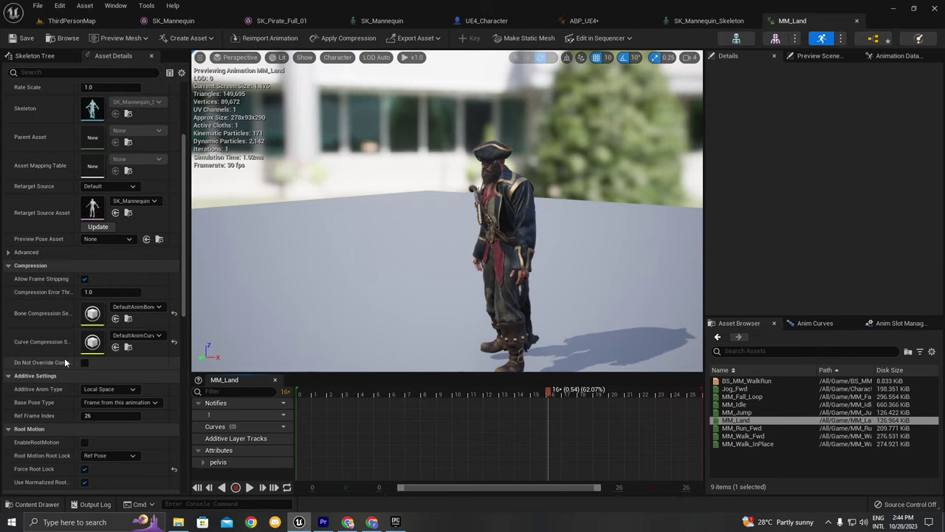
{"action": "left_click", "coordinate": [111, 294]}
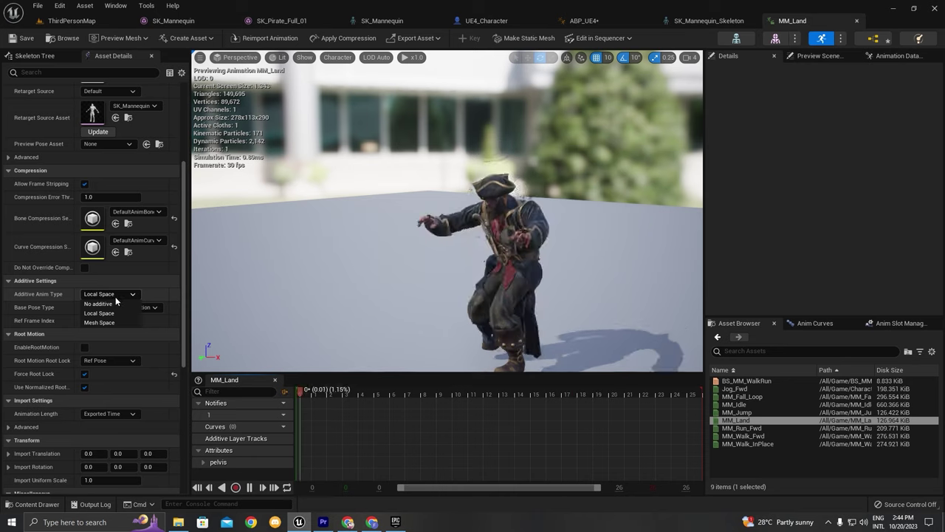
{"action": "left_click", "coordinate": [110, 312]}
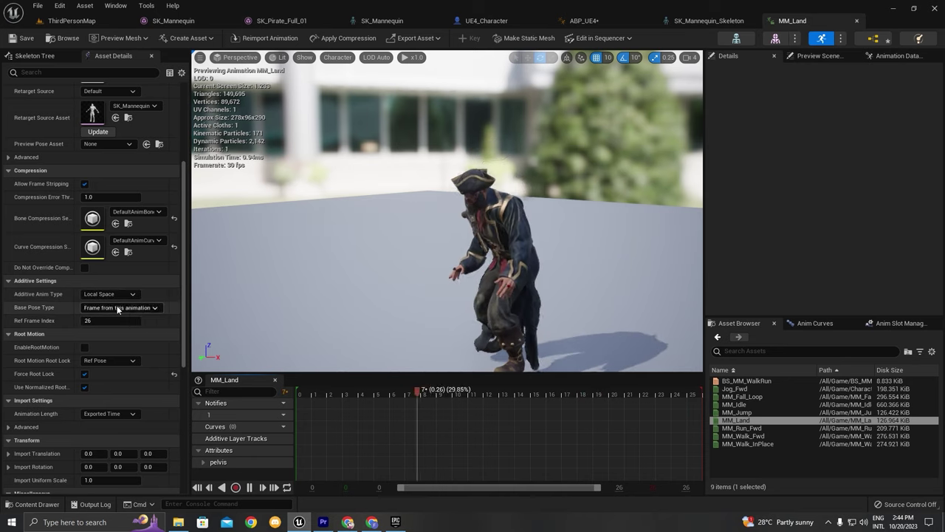
{"action": "left_click", "coordinate": [118, 307]}
{"action": "left_click", "coordinate": [131, 354]}
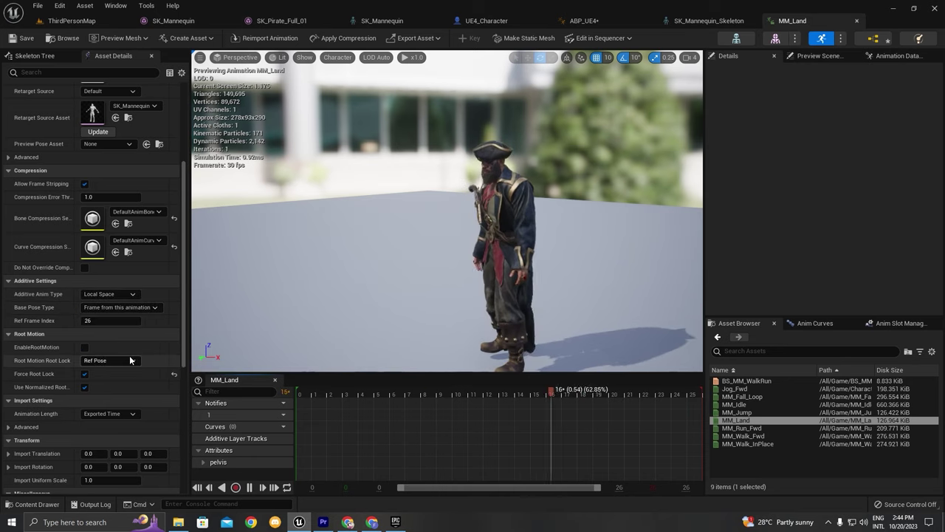
{"action": "left_click", "coordinate": [135, 308]}
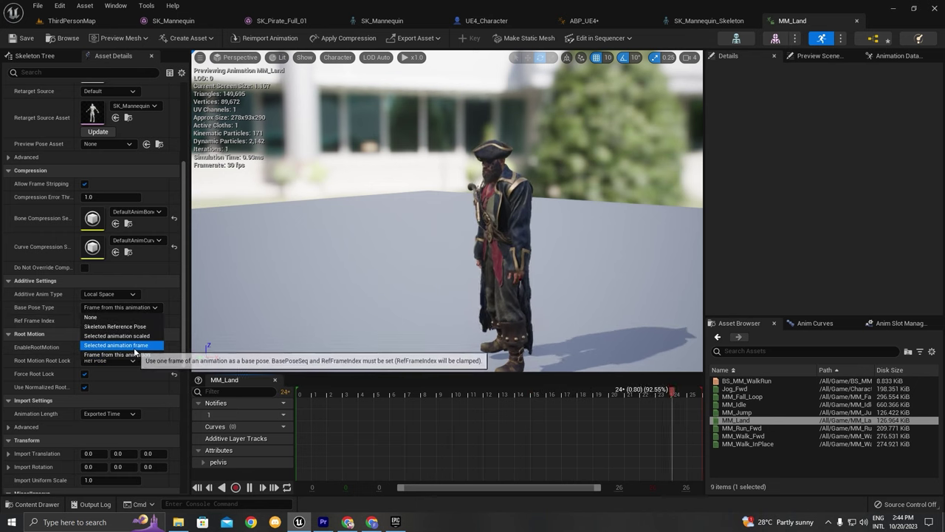
{"action": "left_click", "coordinate": [134, 345]}
{"action": "scroll", "coordinate": [142, 319], "scroll_direction": "down", "scroll_amount": 2}
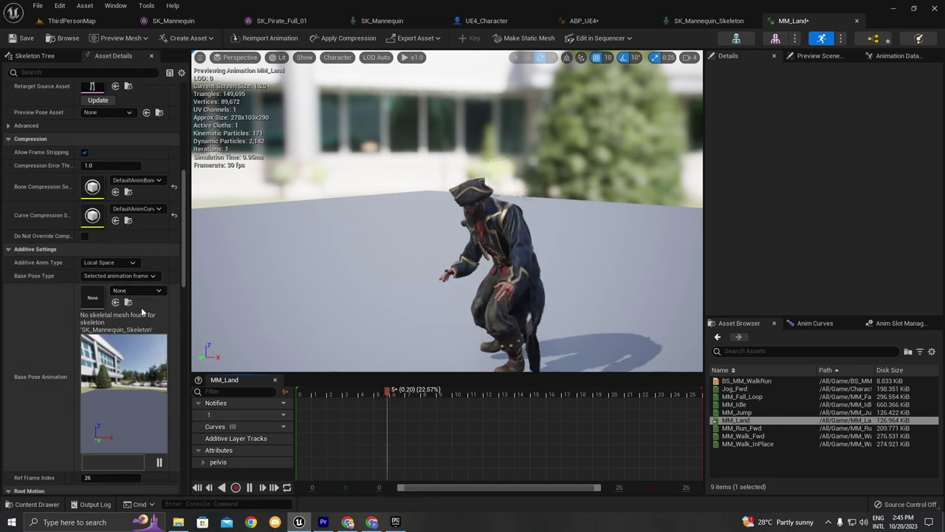
{"action": "left_click", "coordinate": [140, 275]}
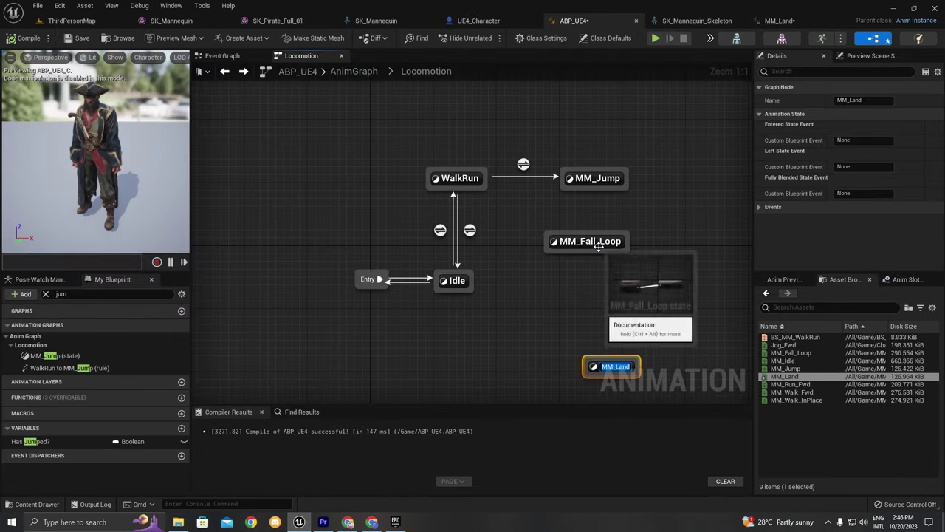
Step: Position MM_Fall_Loop under MM_Jump in the Locomotion graph and create a transition from MM_Jump to MM_Fall_Loop
{"action": "left_click", "coordinate": [599, 242]}
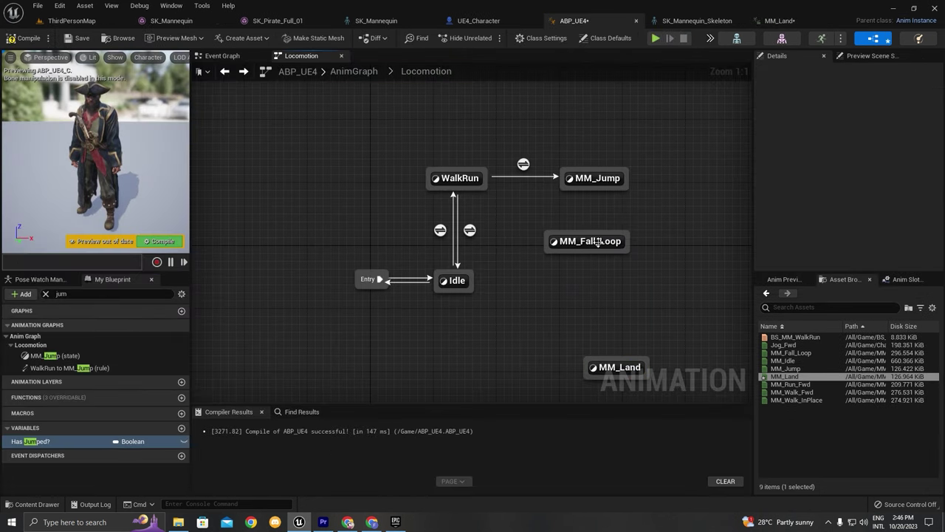
{"action": "left_click_drag", "start_coordinate": [598, 241], "coordinate": [580, 265]}
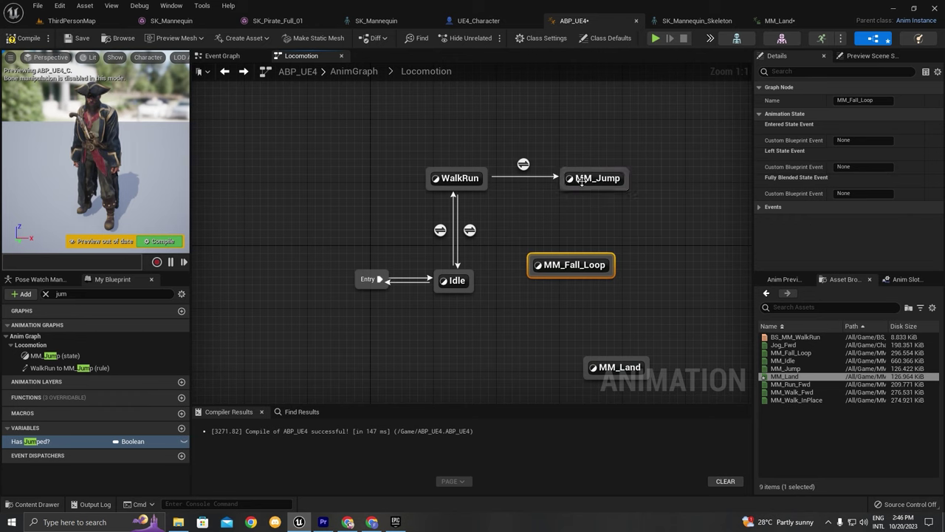
{"action": "left_click_drag", "start_coordinate": [598, 189], "coordinate": [600, 265]}
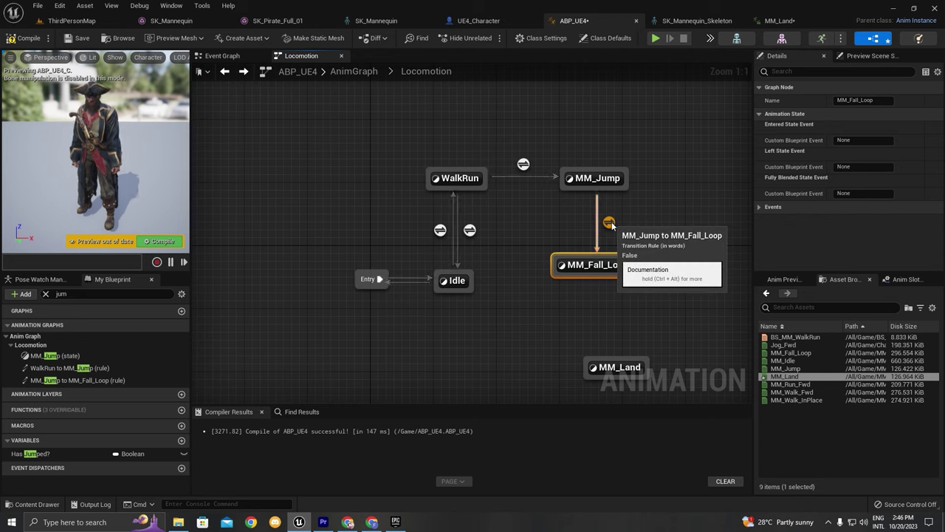
Step: Enable the automatic rule based on the sequence player for the MM_Jump to MM_Fall_Loop transition, checking the sequence player in MM_Jump
{"action": "left_click", "coordinate": [608, 222]}
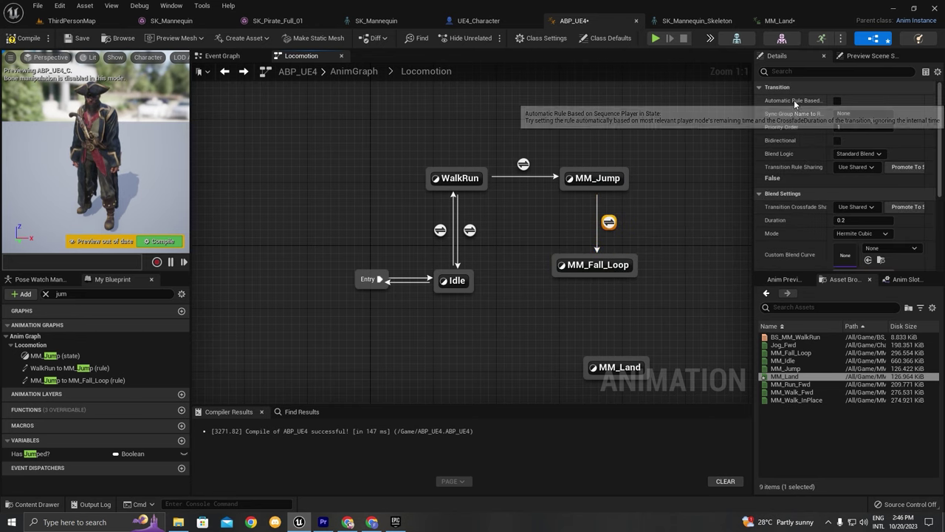
{"action": "left_click", "coordinate": [836, 101]}
{"action": "double_click", "coordinate": [598, 182]}
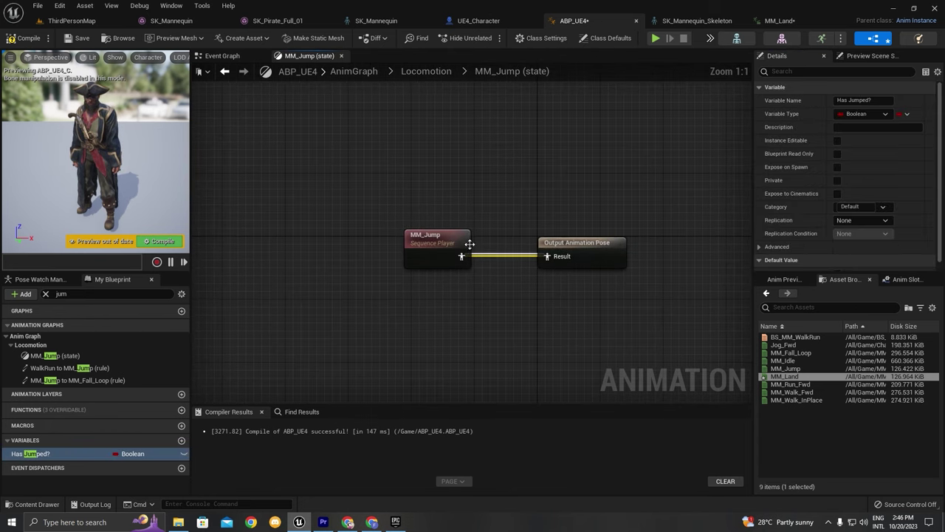
{"action": "double_click", "coordinate": [667, 235]}
{"action": "left_click", "coordinate": [608, 222]}
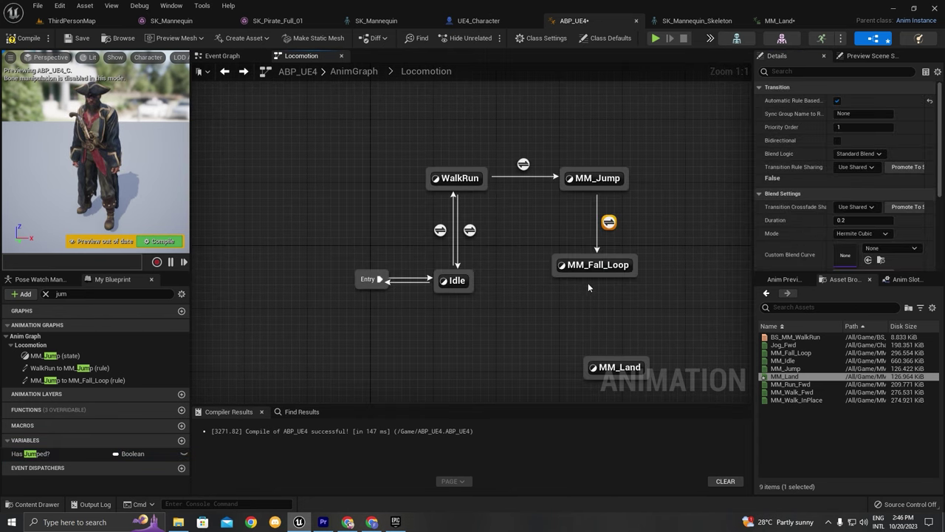
Step: Create a transition from MM_Fall_Loop to Idle and place a getter for the IsFalling variable in its rule graph
{"action": "left_click_drag", "start_coordinate": [559, 279], "coordinate": [462, 295]}
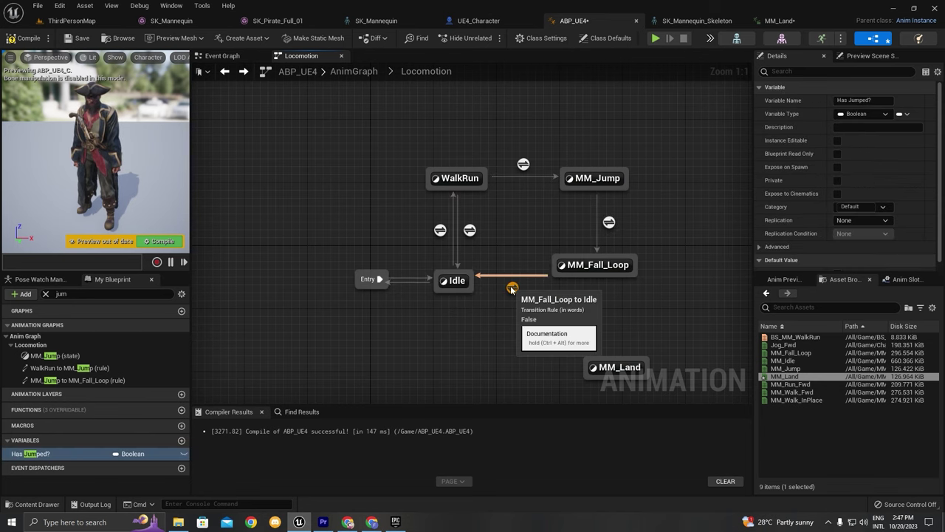
{"action": "double_click", "coordinate": [511, 288]}
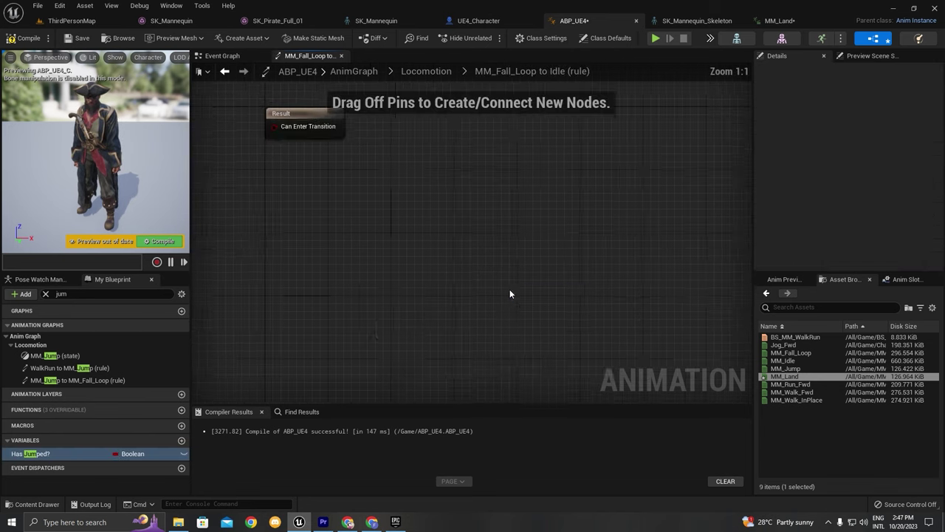
{"action": "left_click", "coordinate": [97, 293]}
{"action": "type", "text": "is"}
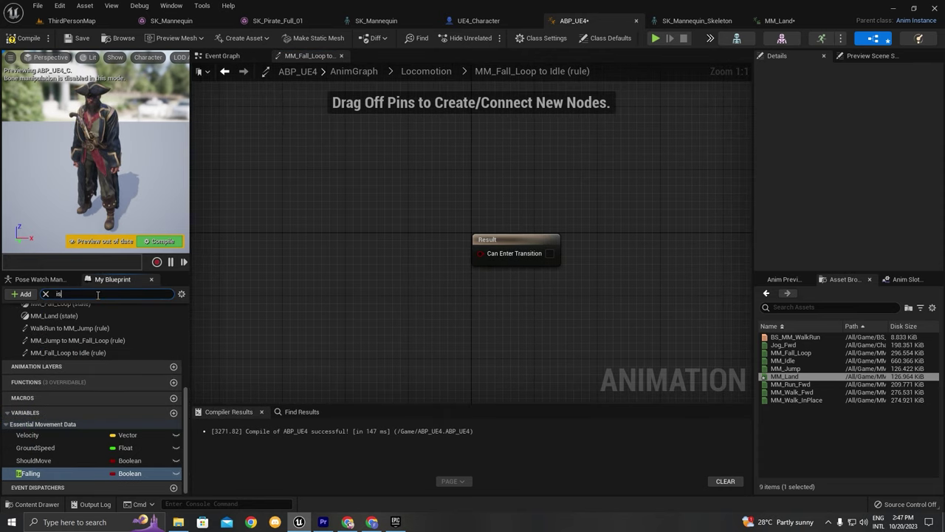
{"action": "left_click_drag", "start_coordinate": [30, 393], "coordinate": [347, 225]}
{"action": "left_click", "coordinate": [346, 224]}
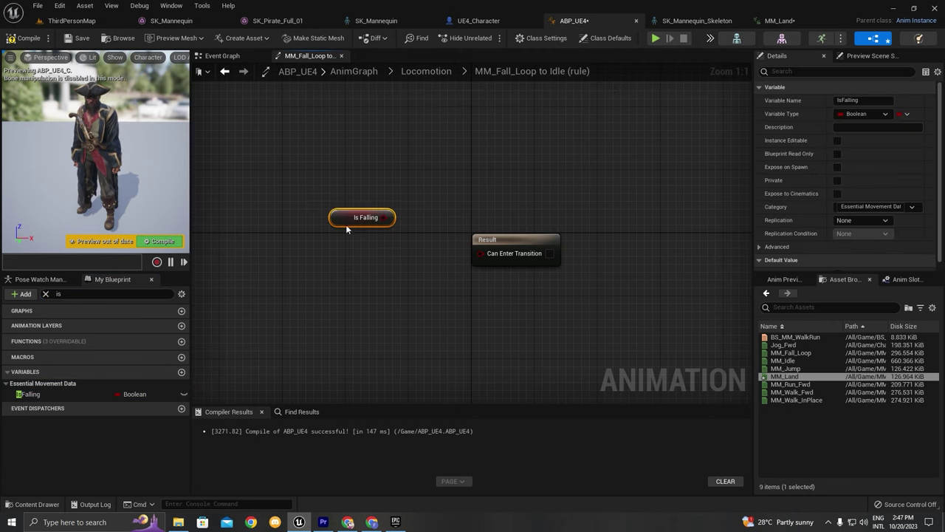
Step: Connect the Is Falling getter to Can Enter Transition in the MM_Fall_Loop to Idle rule and return to the Locomotion graph
{"action": "left_click_drag", "start_coordinate": [494, 255], "coordinate": [494, 254]}
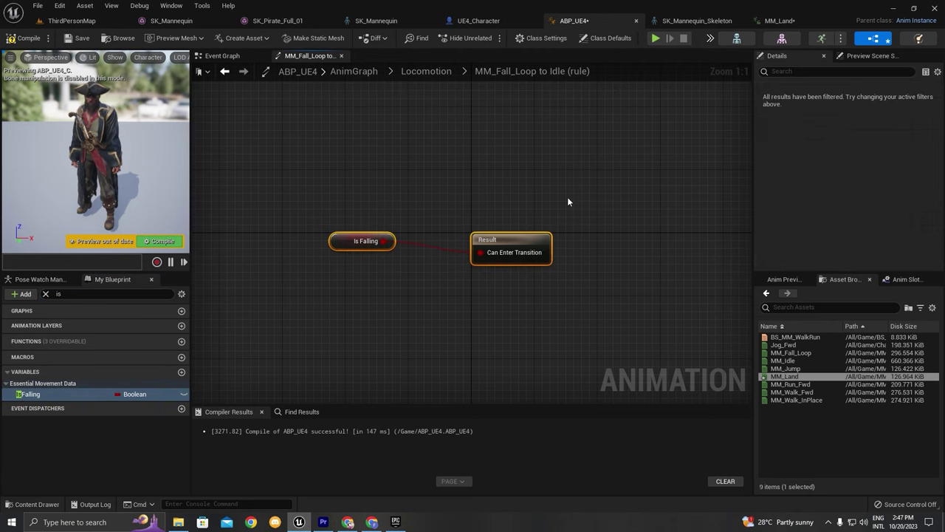
{"action": "double_click", "coordinate": [485, 271]}
{"action": "scroll", "coordinate": [484, 280], "scroll_direction": "down", "scroll_amount": 2}
{"action": "right_click_drag", "start_coordinate": [484, 280], "coordinate": [432, 263]}
{"action": "scroll", "coordinate": [520, 250], "scroll_direction": "up", "scroll_amount": 2}
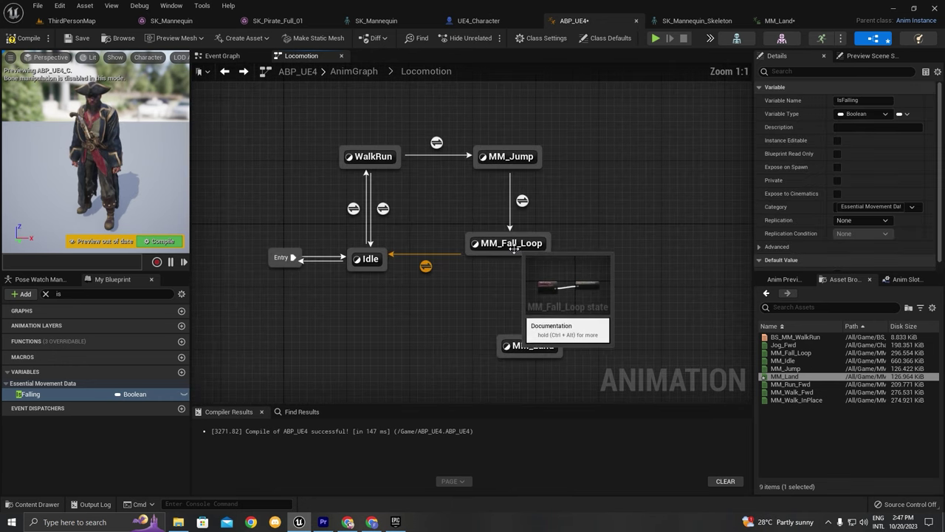
Step: Move the MM_Fall_Loop state slightly lower beneath MM_Jump in the Locomotion graph
{"action": "scroll", "coordinate": [595, 257], "scroll_direction": "down", "scroll_amount": 4}
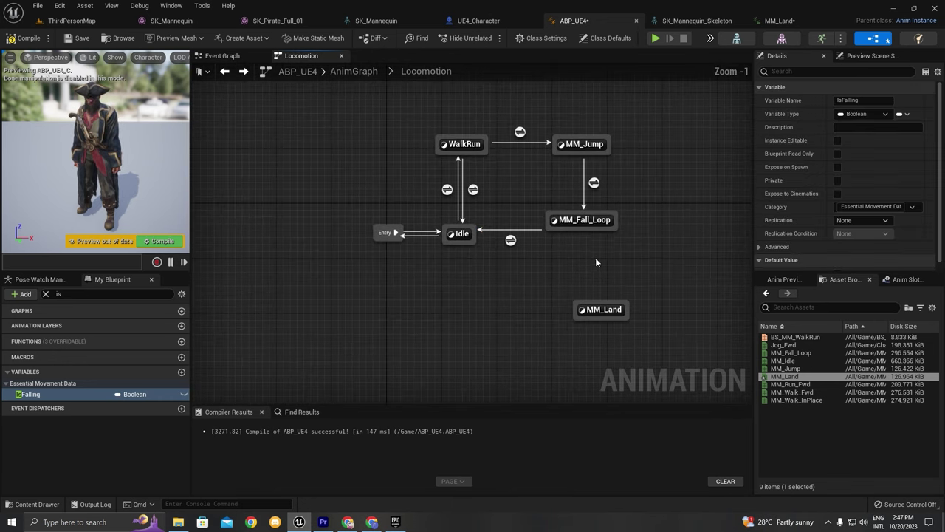
{"action": "scroll", "coordinate": [594, 256], "scroll_direction": "up", "scroll_amount": 4}
{"action": "left_click_drag", "start_coordinate": [590, 226], "coordinate": [607, 249]}
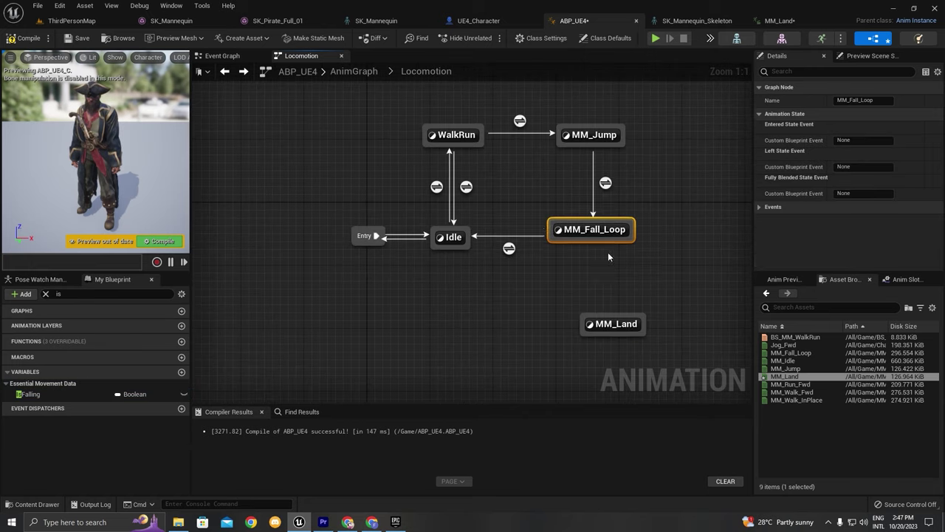
Step: Play-test the level by running the pirate forward and jumping several times, and end the session
{"action": "left_click", "coordinate": [658, 42]}
{"action": "key", "text": "w"}
{"action": "key", "text": "space"}
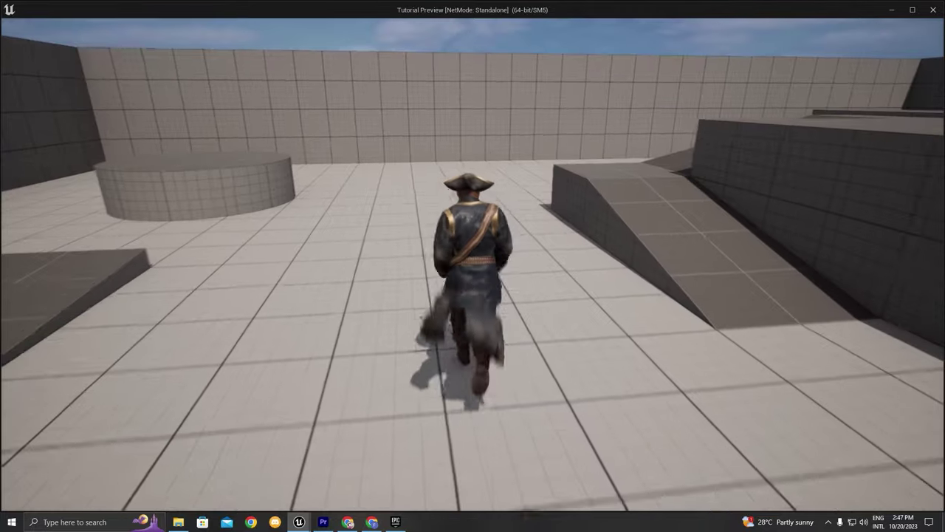
{"action": "key", "text": "space"}
{"action": "key", "text": "space"}
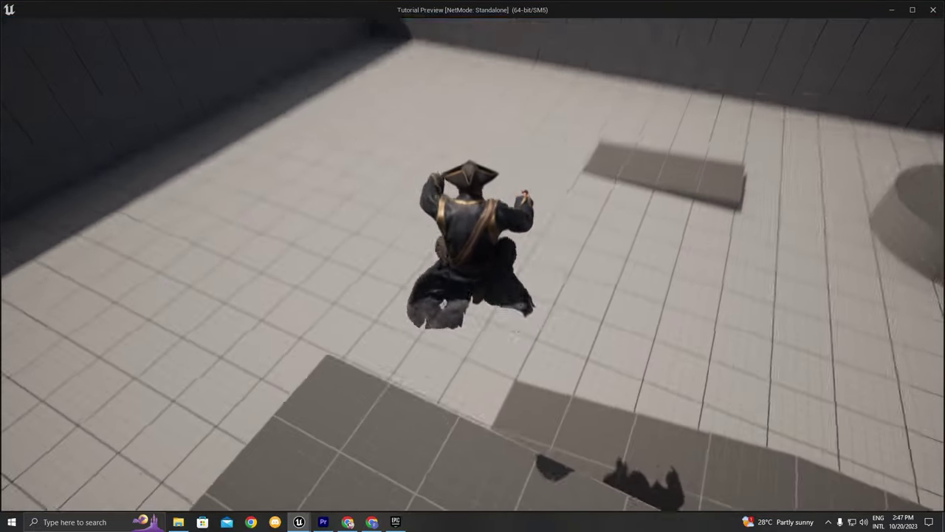
{"action": "key", "text": "Escape"}
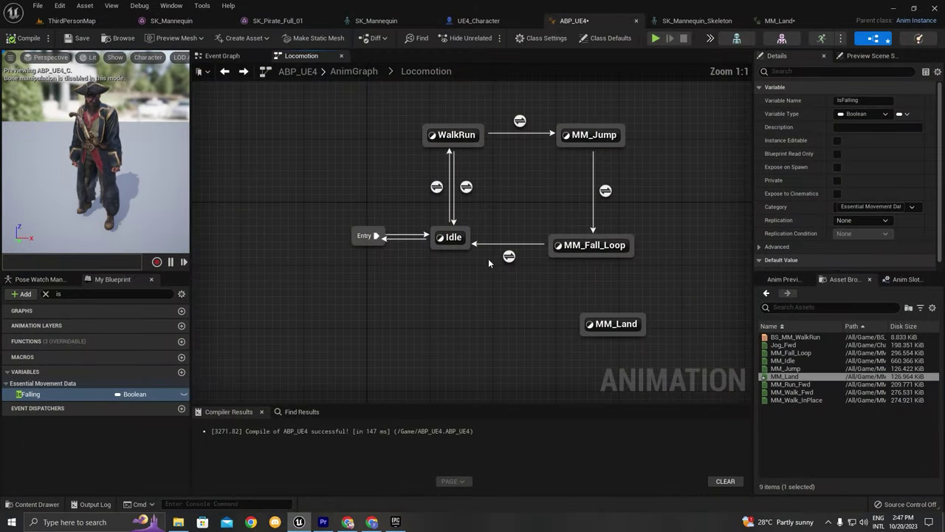
Step: Insert a NOT Boolean between Is Falling and Can Enter Transition in the MM_Fall_Loop to Idle rule and compile the blueprint
{"action": "mouse_move", "coordinate": [508, 258]}
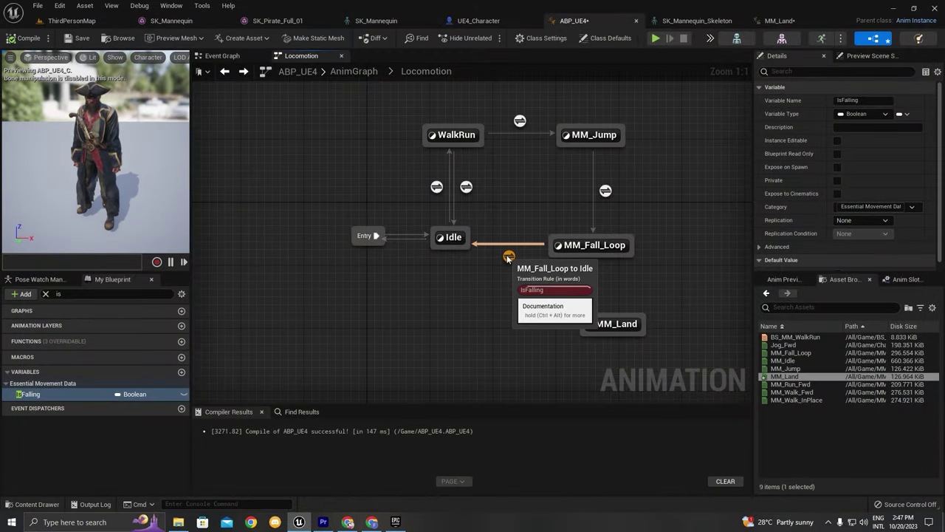
{"action": "double_click", "coordinate": [508, 257]}
{"action": "left_click", "coordinate": [386, 270]}
{"action": "left_click_drag", "start_coordinate": [407, 270], "coordinate": [401, 228]}
{"action": "type", "text": "not bool"}
{"action": "key", "text": "Return"}
{"action": "left_click_drag", "start_coordinate": [502, 231], "coordinate": [551, 247]}
{"action": "key", "text": "alt+Left"}
{"action": "left_click", "coordinate": [179, 241]}
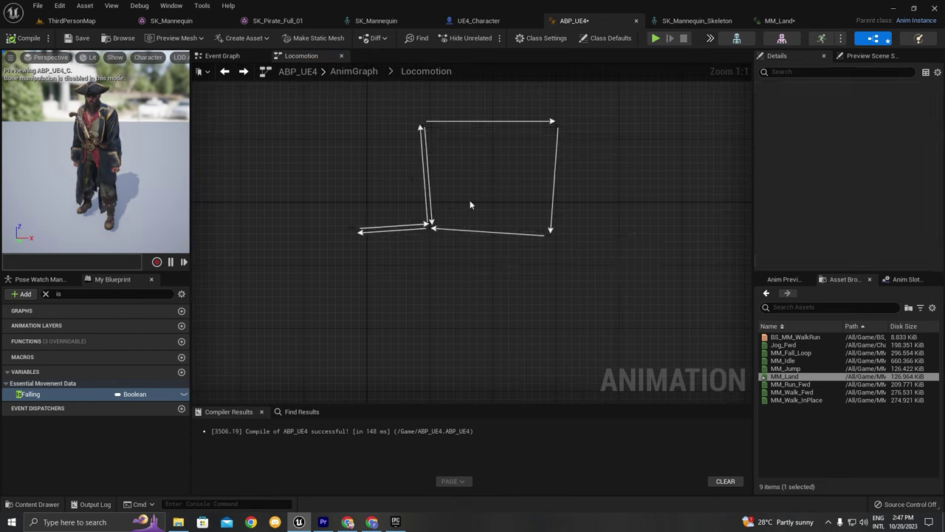
Step: Add a GroundSpeed getter to the MM_Fall_Loop to Idle rule and compare it with a Less Than node set to 3.0
{"action": "left_click", "coordinate": [440, 247]}
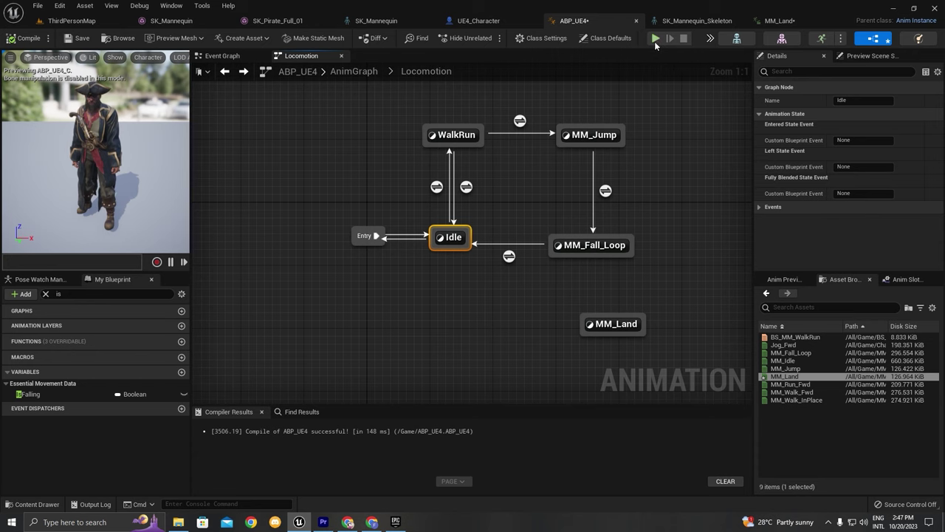
{"action": "double_click", "coordinate": [508, 258]}
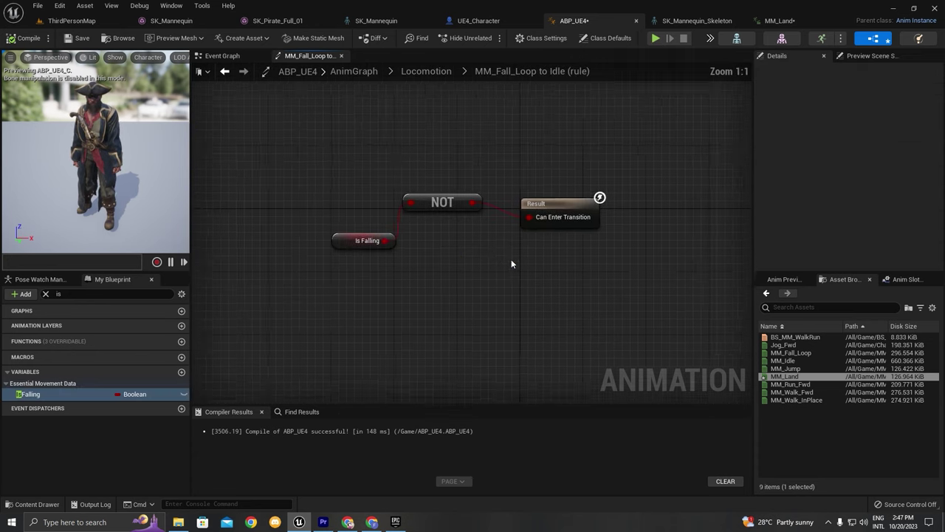
{"action": "left_click_drag", "start_coordinate": [393, 275], "coordinate": [454, 147]}
{"action": "left_click", "coordinate": [392, 275]}
{"action": "type", "text": "ground"}
{"action": "left_click_drag", "start_coordinate": [81, 395], "coordinate": [414, 271]}
{"action": "left_click", "coordinate": [376, 264]}
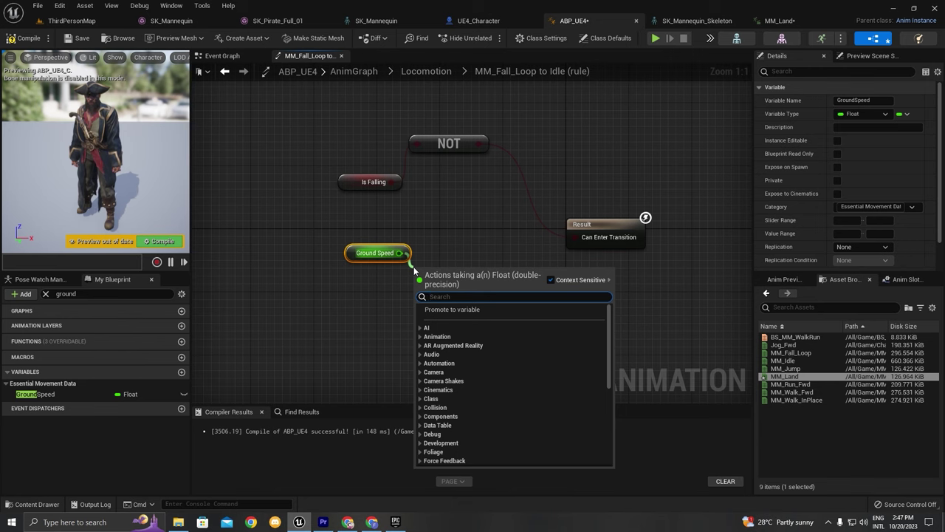
{"action": "type", "text": "<"}
{"action": "key", "text": "Return"}
{"action": "left_click", "coordinate": [441, 290]}
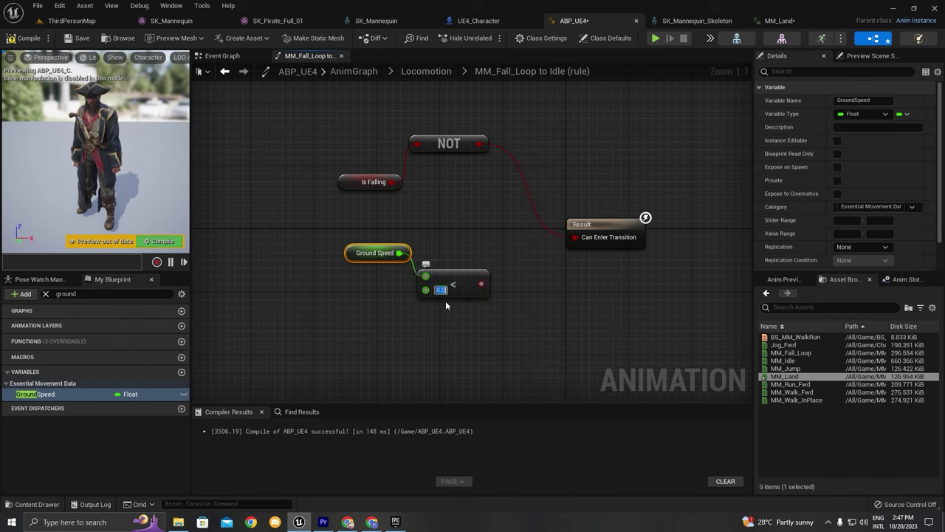
Step: Combine the NOT and Less Than outputs with an AND Boolean node and feed it into Can Enter Transition
{"action": "left_click_drag", "start_coordinate": [481, 284], "coordinate": [479, 211]}
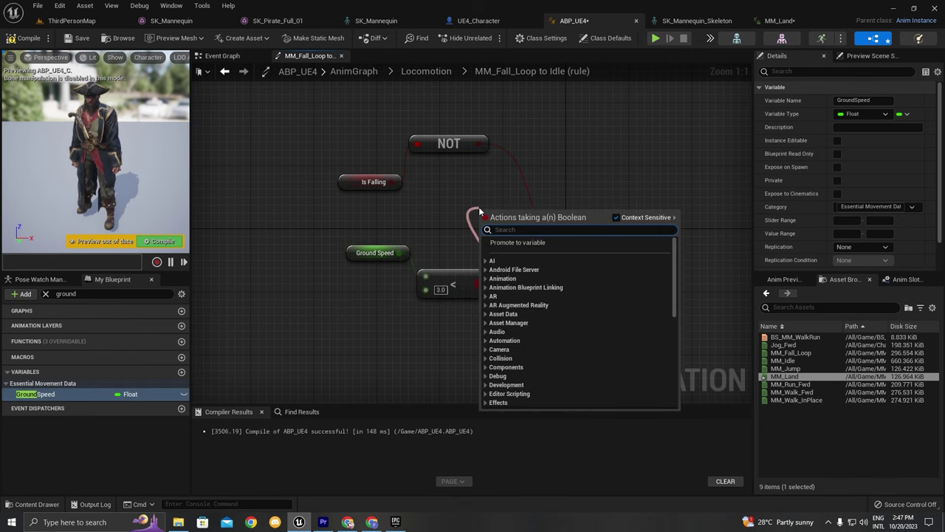
{"action": "type", "text": "and bo"}
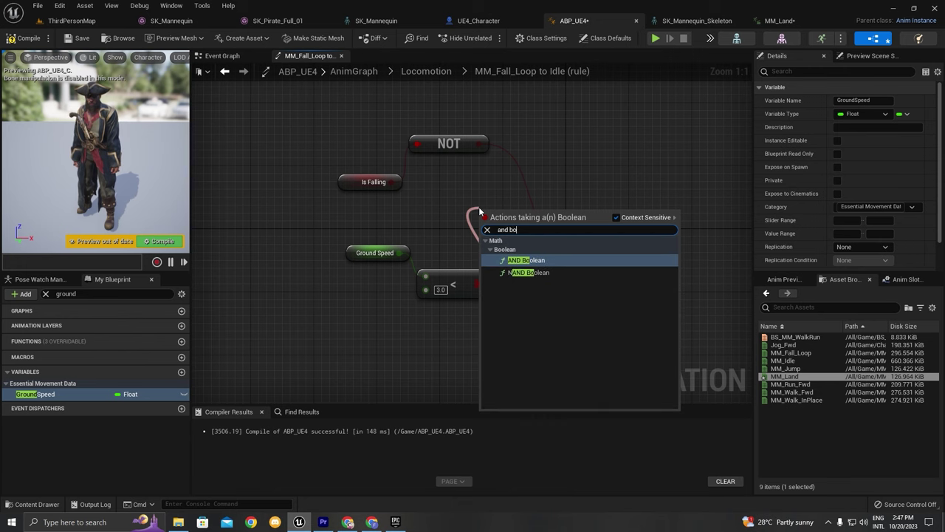
{"action": "key", "text": "Return"}
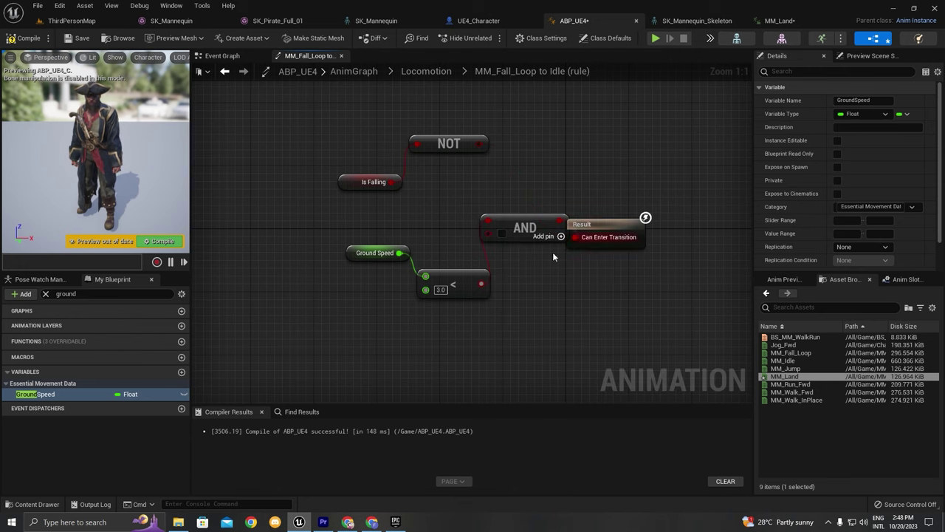
{"action": "key", "text": "q"}
{"action": "left_click_drag", "start_coordinate": [552, 252], "coordinate": [679, 246]}
{"action": "left_click", "coordinate": [635, 194]}
{"action": "left_click", "coordinate": [526, 221], "text": "shift"}
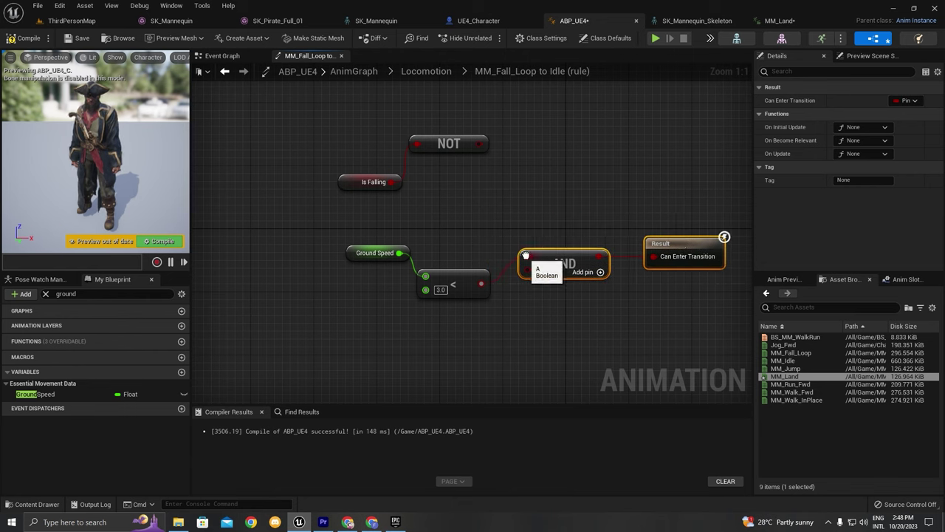
{"action": "left_click_drag", "start_coordinate": [525, 257], "coordinate": [527, 268], "text": "ctrl"}
Step: Line up the Is Falling and Ground Speed node rows before the AND node, return to Locomotion and compile the blueprint
{"action": "left_click_drag", "start_coordinate": [328, 118], "coordinate": [502, 250]}
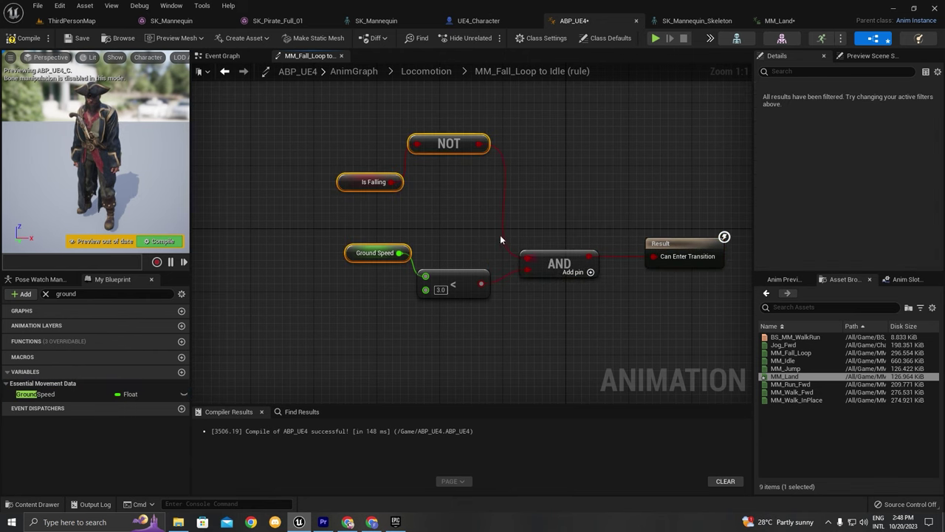
{"action": "key", "text": "q"}
{"action": "left_click_drag", "start_coordinate": [399, 163], "coordinate": [432, 237]}
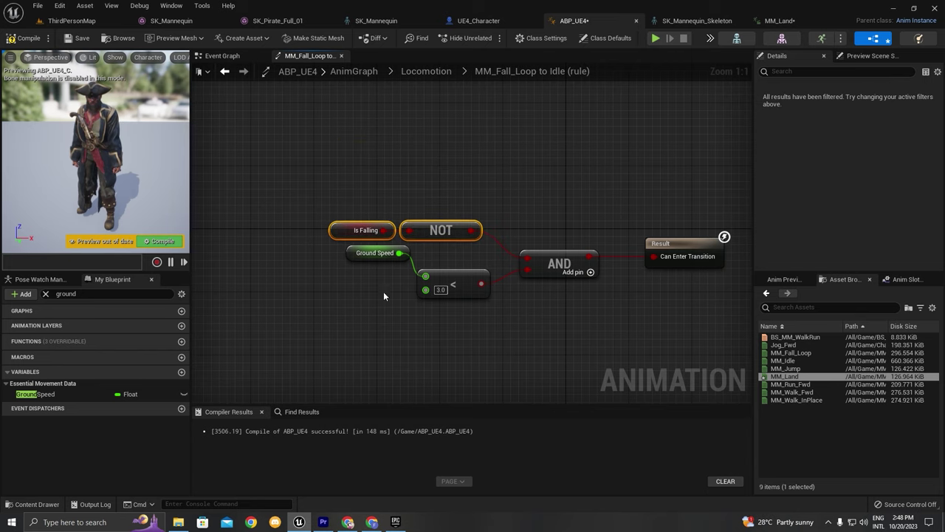
{"action": "key", "text": "q"}
{"action": "left_click_drag", "start_coordinate": [384, 291], "coordinate": [425, 277]}
{"action": "left_click", "coordinate": [527, 295]}
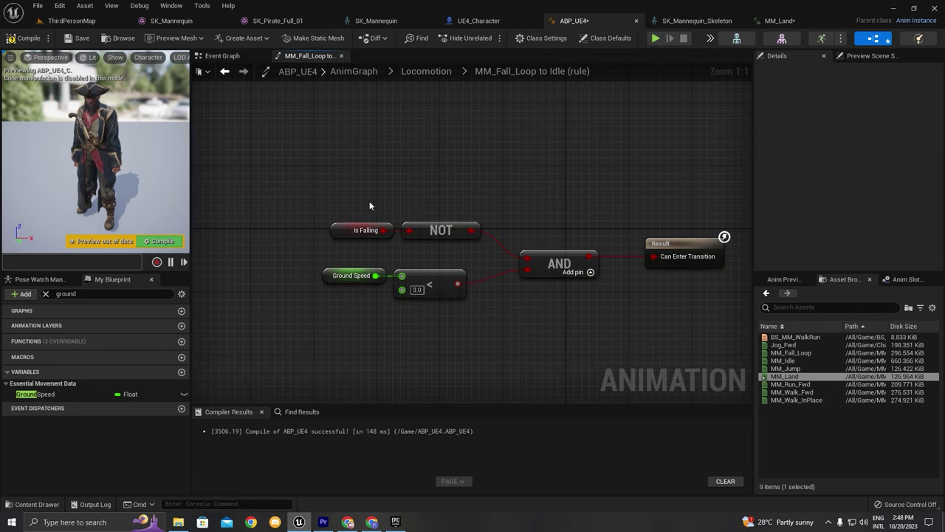
{"action": "double_click", "coordinate": [574, 309]}
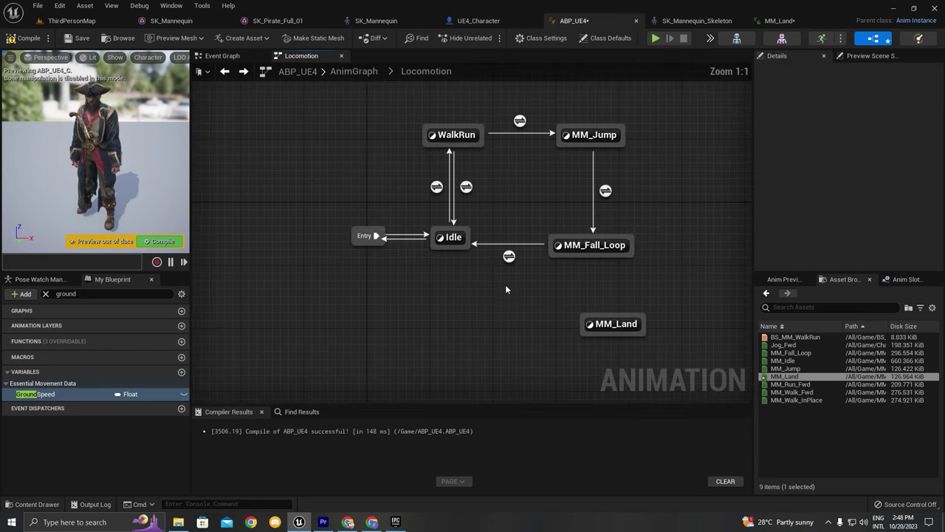
{"action": "left_click", "coordinate": [161, 240]}
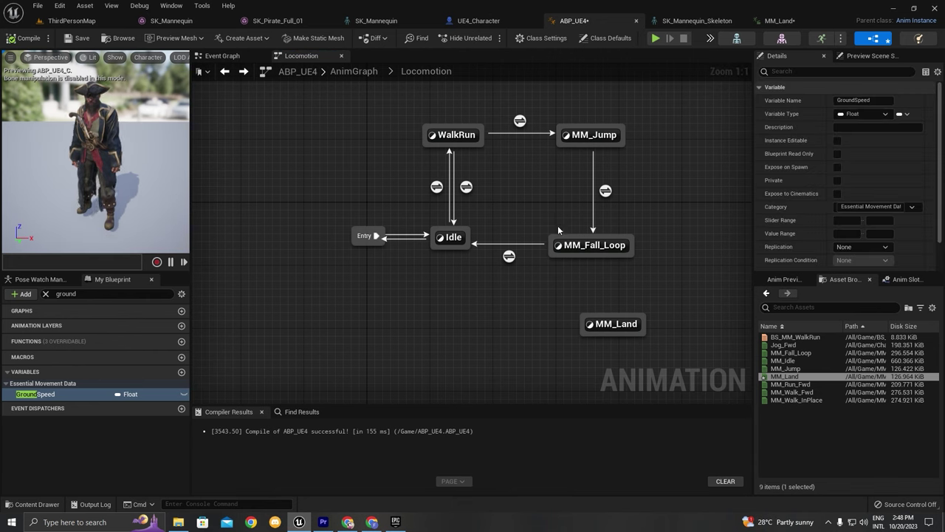
Step: Create a transition from MM_Fall_Loop to WalkRun and copy the MM_Fall_Loop to Idle rule's condition nodes into its rule graph
{"action": "left_click_drag", "start_coordinate": [562, 237], "coordinate": [484, 146]}
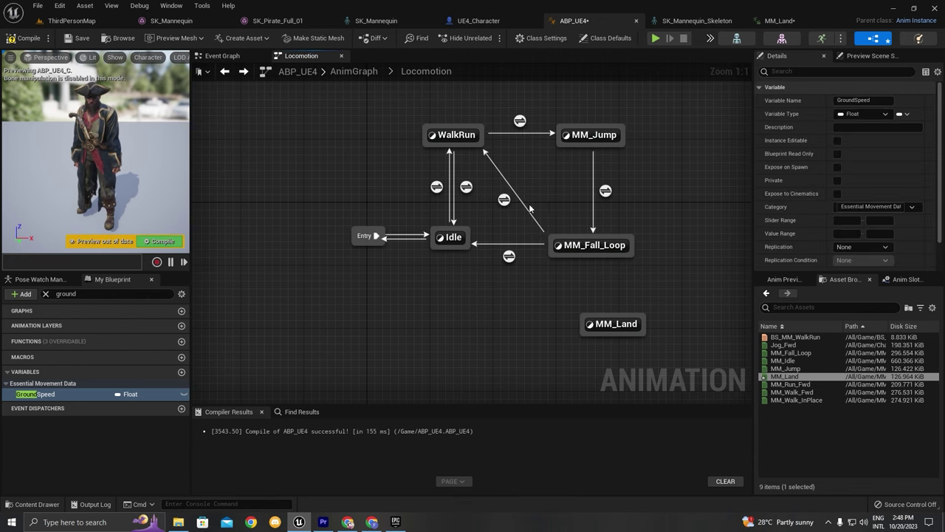
{"action": "double_click", "coordinate": [508, 257]}
{"action": "scroll", "coordinate": [512, 258], "scroll_direction": "down", "scroll_amount": 3}
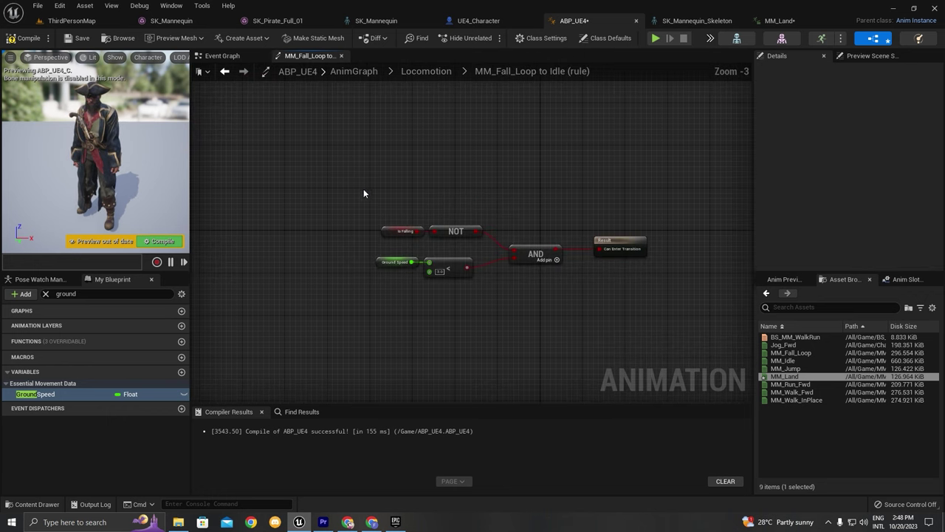
{"action": "left_click_drag", "start_coordinate": [494, 271], "coordinate": [517, 296]}
{"action": "double_click", "coordinate": [517, 296]}
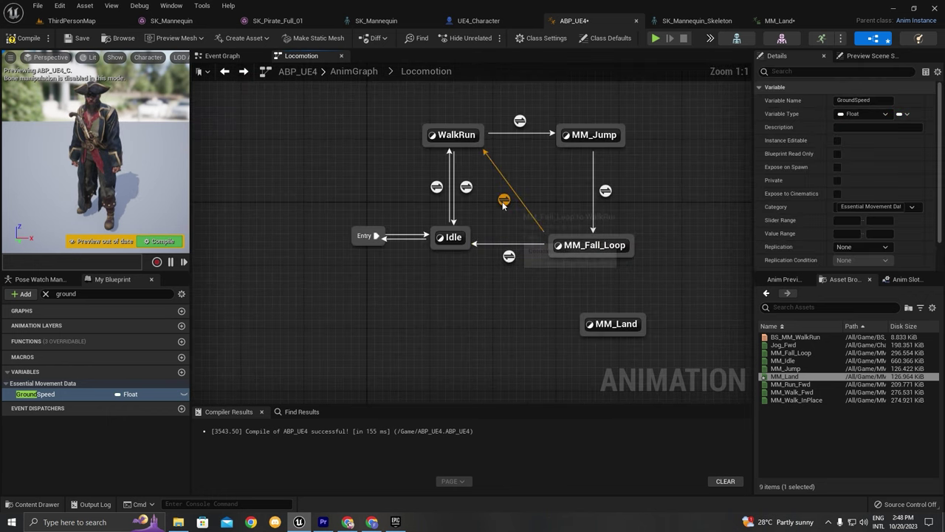
{"action": "double_click", "coordinate": [504, 201]}
{"action": "key", "text": "ctrl+v"}
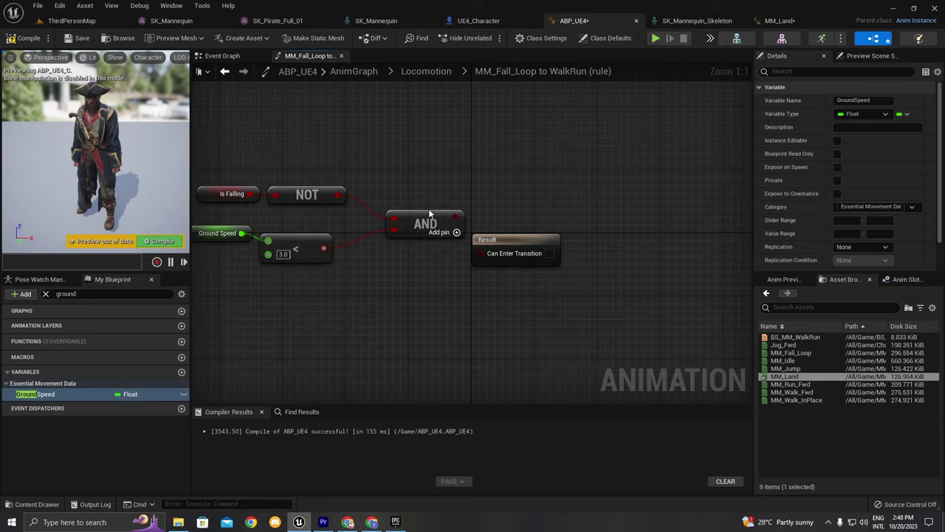
Step: Connect the pasted AND node to Can Enter Transition in the MM_Fall_Loop to WalkRun rule and straighten the nodes
{"action": "left_click_drag", "start_coordinate": [454, 217], "coordinate": [533, 209]}
{"action": "scroll", "coordinate": [575, 214], "scroll_direction": "down", "scroll_amount": 3}
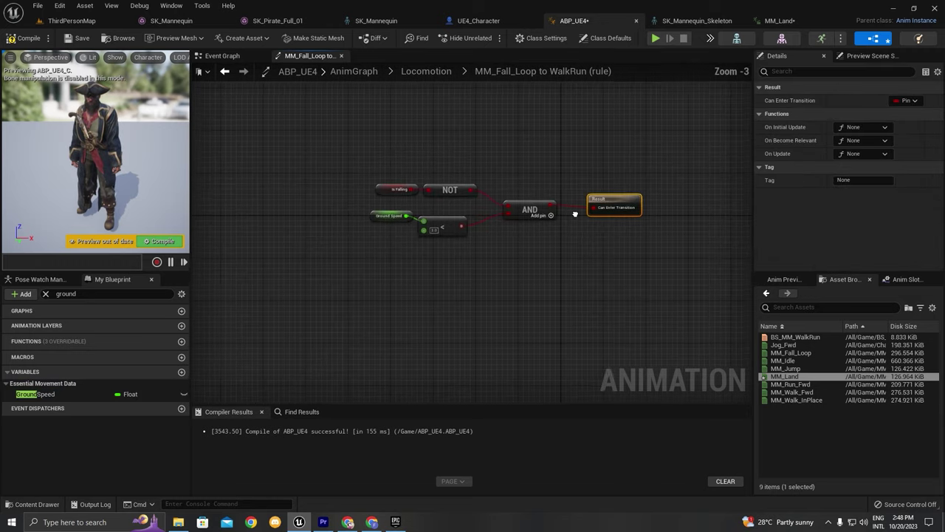
{"action": "right_click_drag", "start_coordinate": [575, 214], "coordinate": [577, 214]}
{"action": "left_click_drag", "start_coordinate": [675, 207], "coordinate": [533, 213]}
{"action": "key", "text": "q"}
{"action": "left_click_drag", "start_coordinate": [403, 178], "coordinate": [443, 198]}
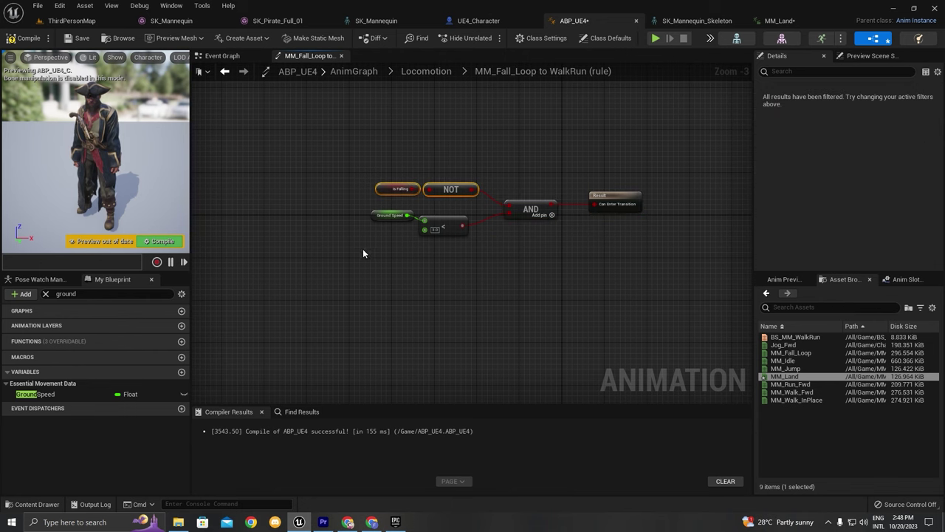
{"action": "scroll", "coordinate": [461, 233], "scroll_direction": "up", "scroll_amount": 3}
{"action": "left_click", "coordinate": [464, 217]}
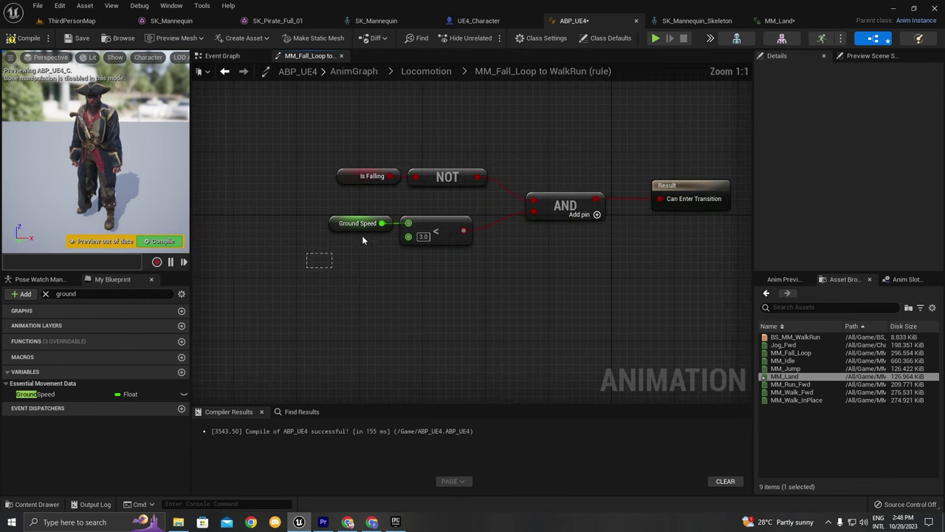
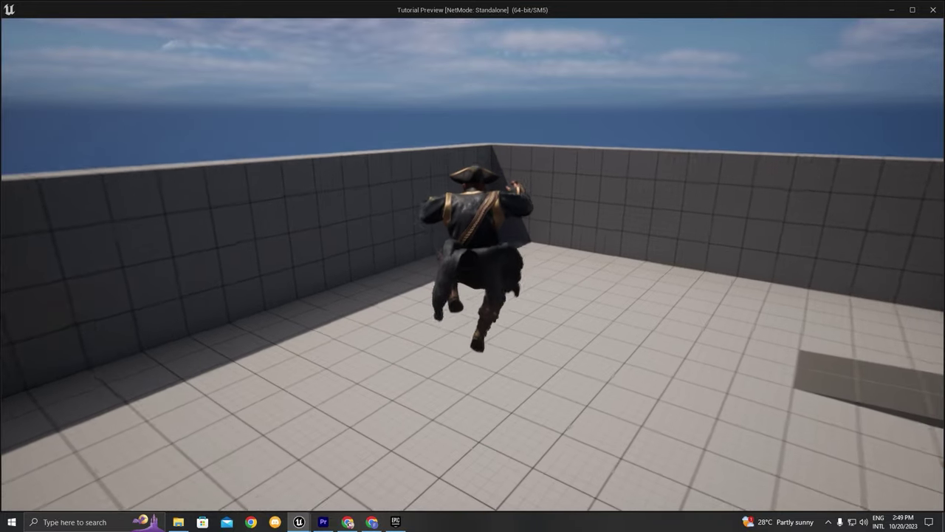
Step: Finish play-testing the pirate's jump and fall animations and go back to the Locomotion graph
{"action": "key", "text": "s"}
{"action": "key", "text": "Escape"}
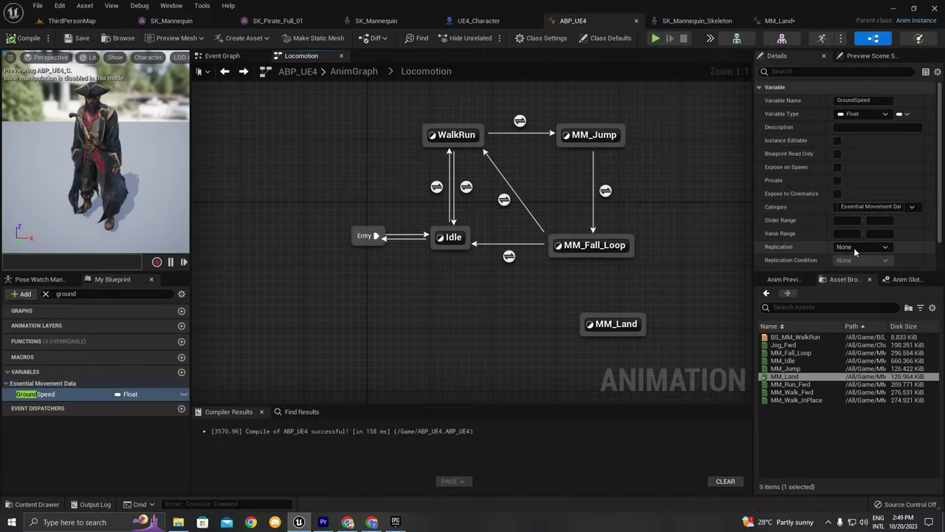
{"action": "right_click_drag", "start_coordinate": [560, 234], "coordinate": [461, 234]}
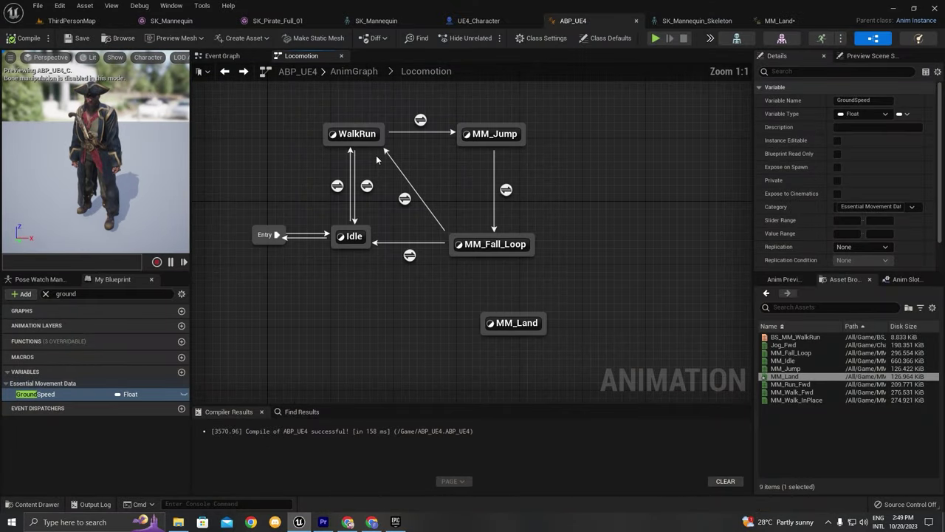
{"action": "right_click_drag", "start_coordinate": [376, 159], "coordinate": [464, 217]}
{"action": "scroll", "coordinate": [464, 217], "scroll_direction": "down", "scroll_amount": 2}
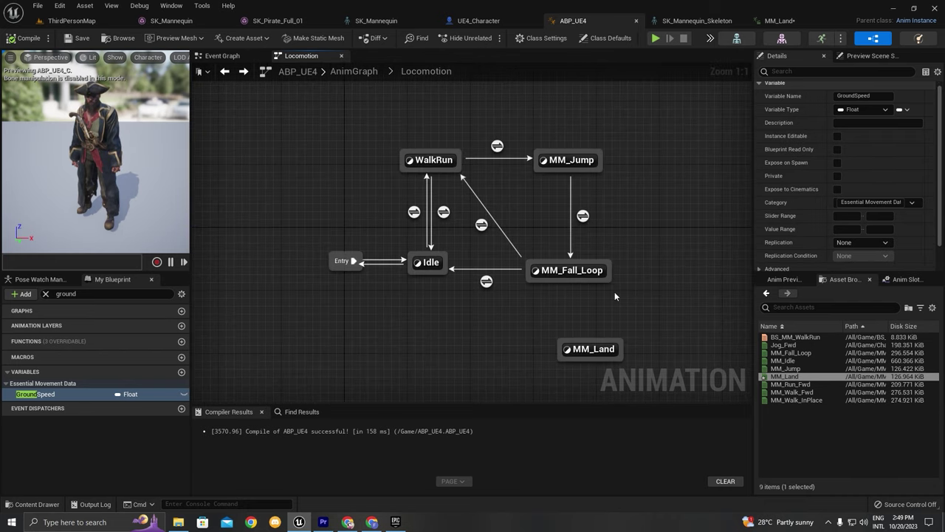
Step: Move the MM_Land state directly under MM_Fall_Loop and open the MM_Land animation asset from inside the state
{"action": "left_click_drag", "start_coordinate": [602, 355], "coordinate": [572, 328]}
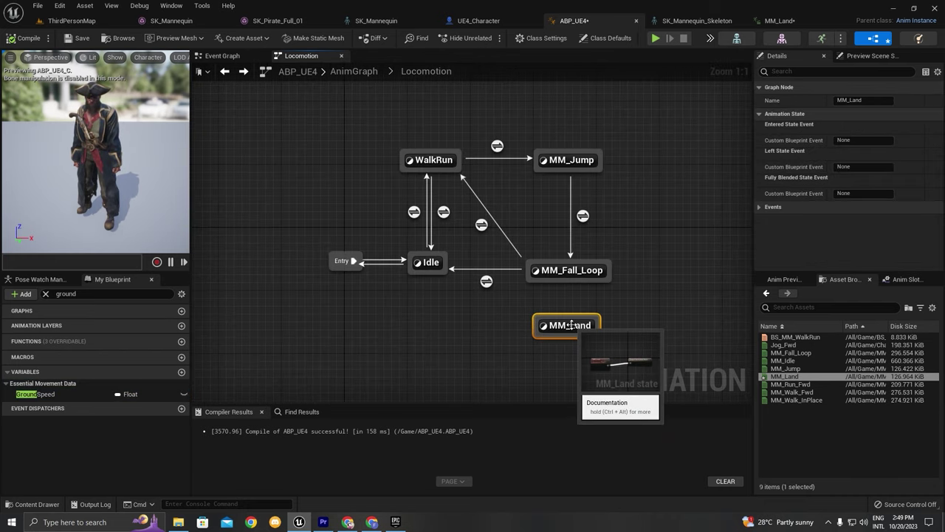
{"action": "double_click", "coordinate": [571, 325]}
{"action": "key", "text": "alt+Left"}
{"action": "double_click", "coordinate": [572, 324]}
{"action": "left_click", "coordinate": [423, 243]}
{"action": "double_click", "coordinate": [422, 243]}
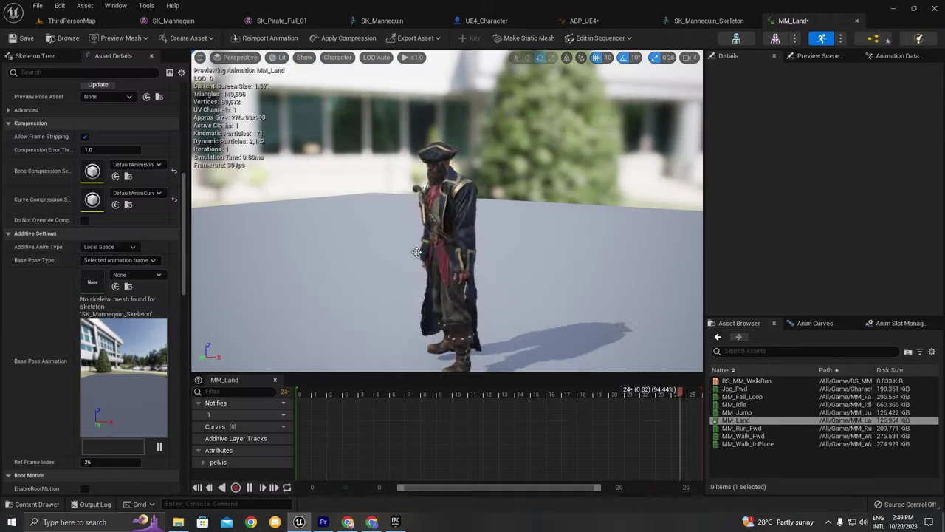
Step: Set MM_Land's additive Base Pose Animation to MM_Idle, keeping the Local Space additive type, and save the animation
{"action": "left_click", "coordinate": [116, 247]}
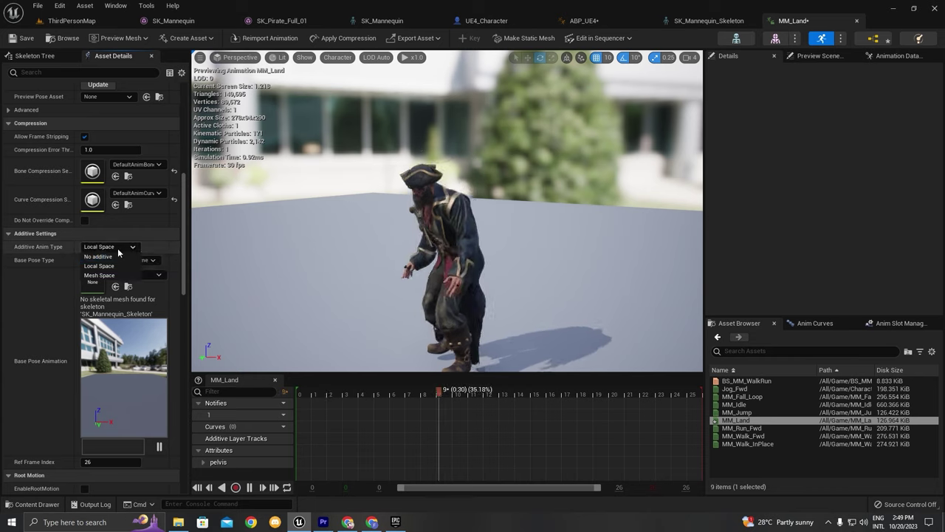
{"action": "left_click", "coordinate": [124, 248]}
{"action": "scroll", "coordinate": [125, 244], "scroll_direction": "down", "scroll_amount": 1}
{"action": "left_click", "coordinate": [126, 231]}
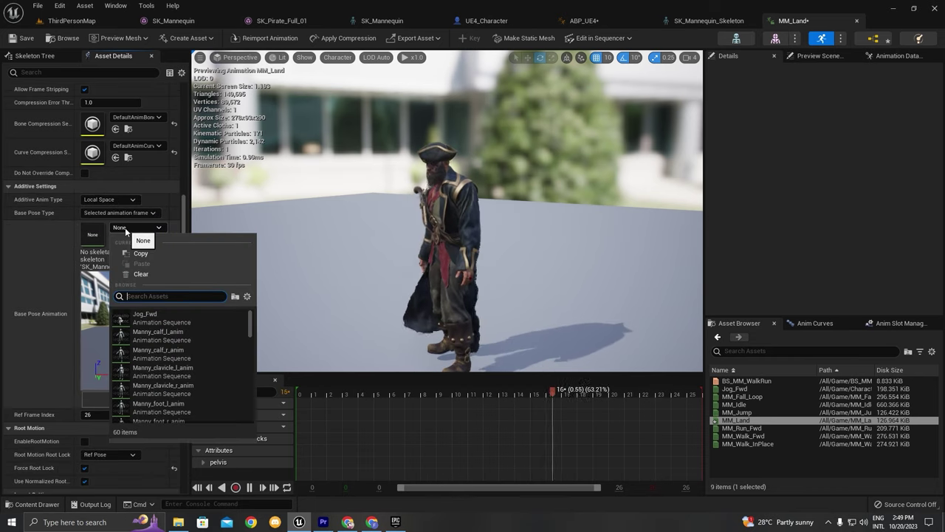
{"action": "type", "text": "i"}
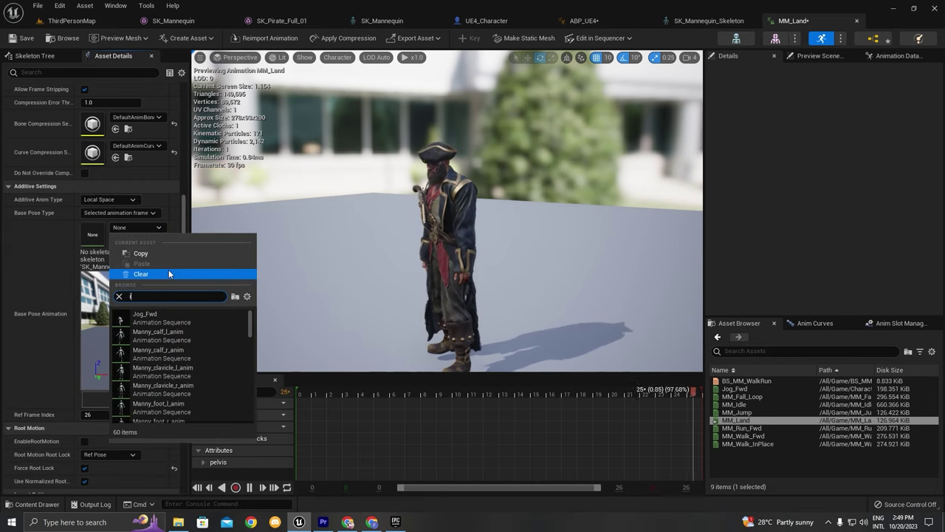
{"action": "type", "text": "dle"}
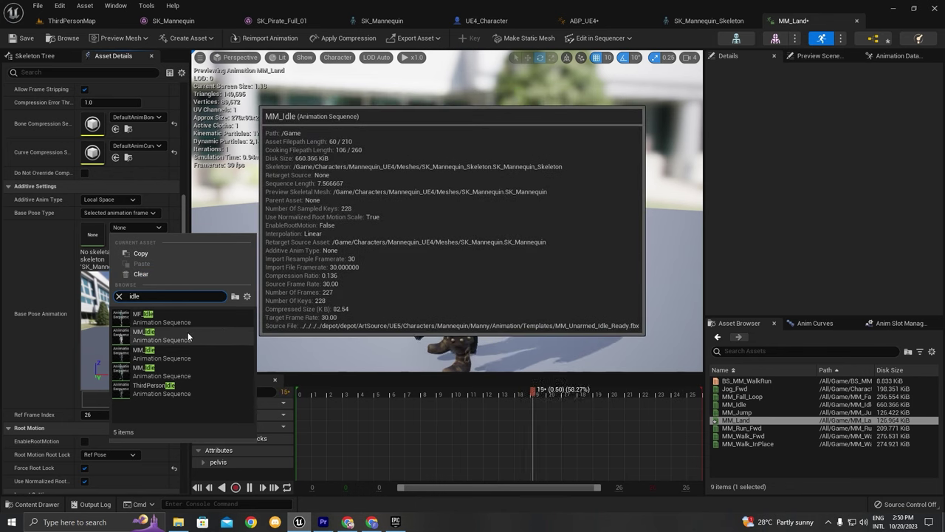
{"action": "left_click", "coordinate": [134, 338]}
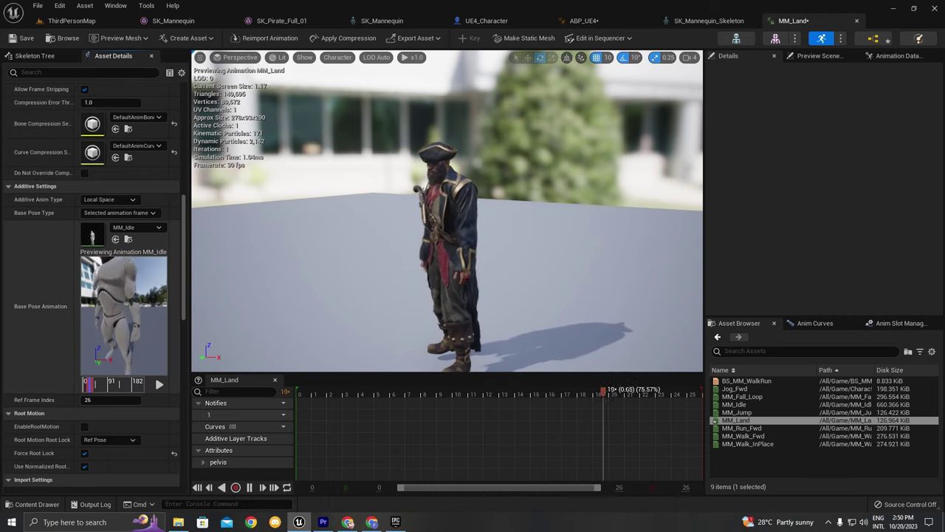
{"action": "left_click", "coordinate": [22, 38]}
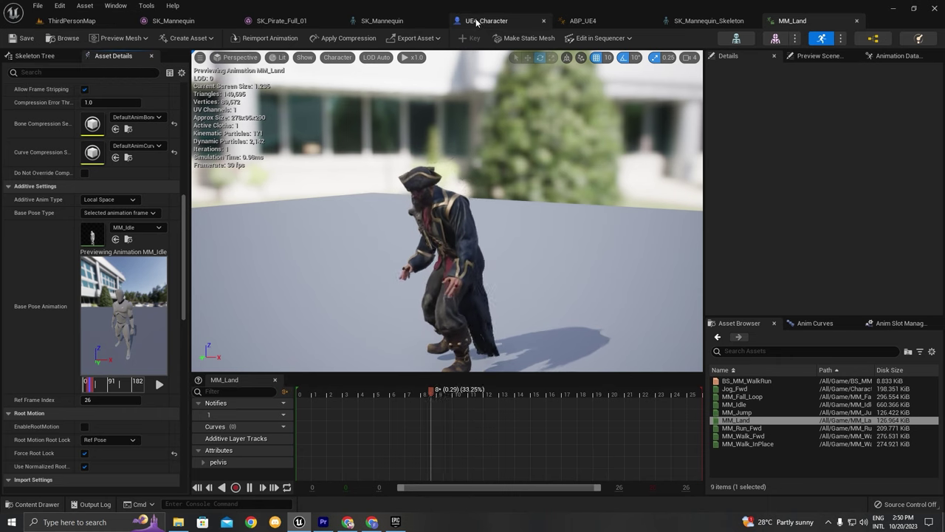
Step: Insert an Apply Additive node between MM_Land and Output Animation Pose in ABP_UE4's MM_Land state and align the nodes
{"action": "left_click", "coordinate": [587, 22]}
{"action": "left_click_drag", "start_coordinate": [427, 254], "coordinate": [387, 222]}
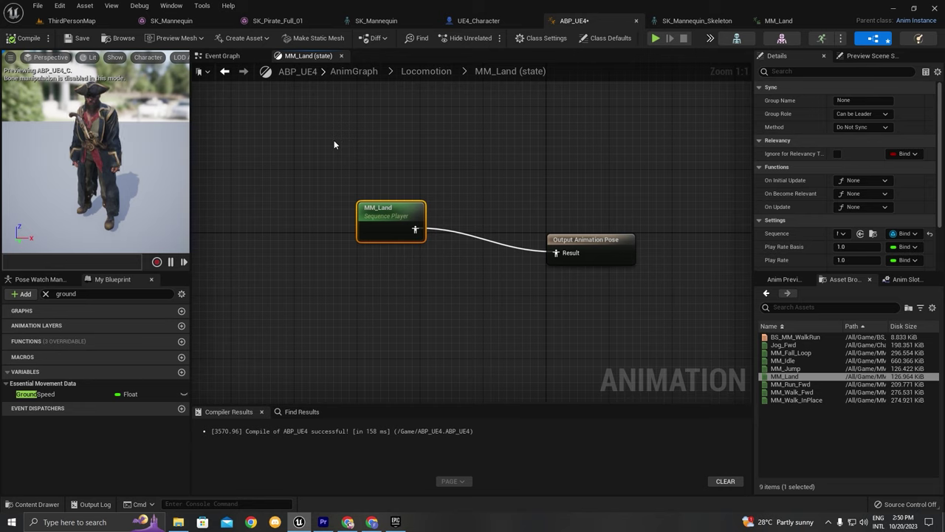
{"action": "left_click_drag", "start_coordinate": [414, 233], "coordinate": [449, 194]}
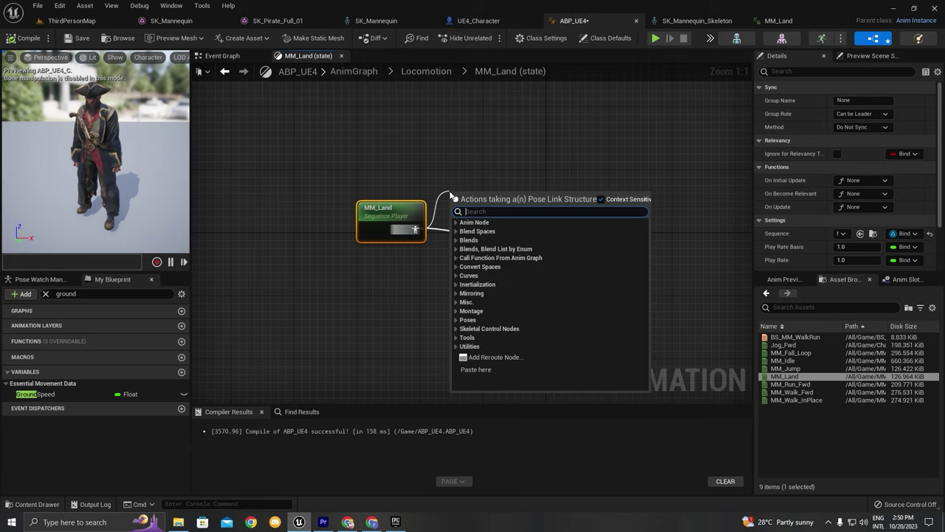
{"action": "type", "text": "additi"}
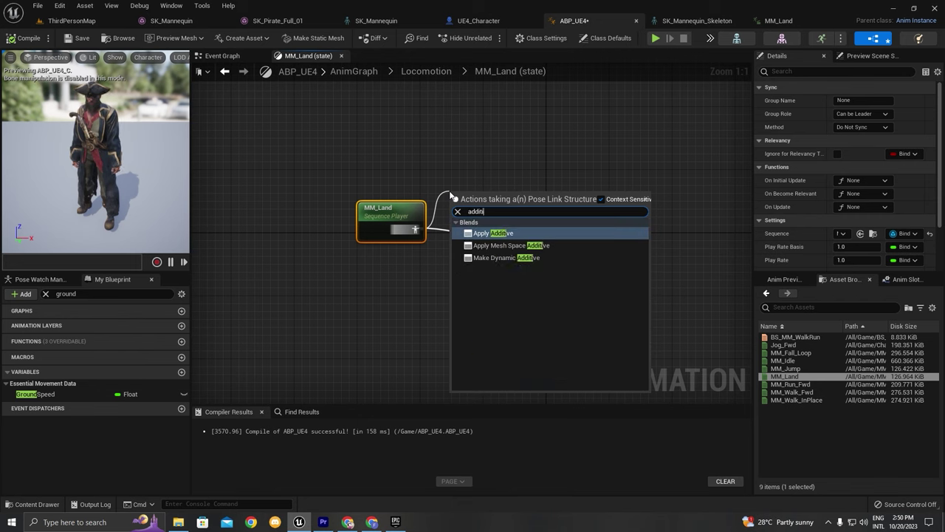
{"action": "key", "text": "Return"}
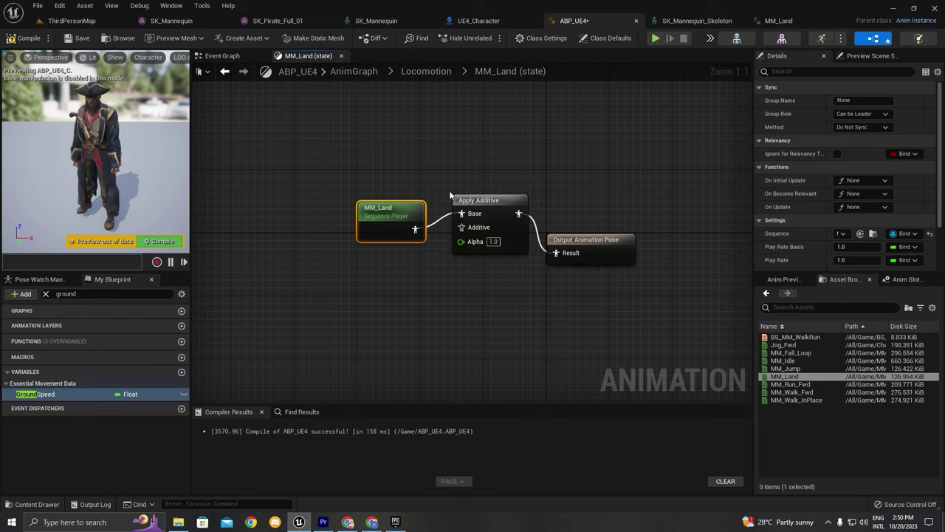
{"action": "left_click_drag", "start_coordinate": [387, 211], "coordinate": [409, 197]}
{"action": "left_click_drag", "start_coordinate": [379, 156], "coordinate": [552, 234]}
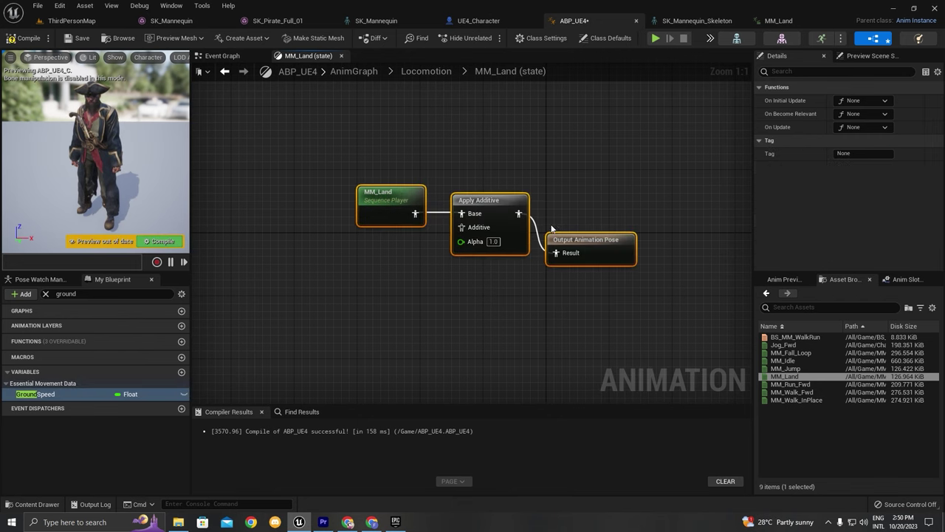
{"action": "left_click_drag", "start_coordinate": [499, 197], "coordinate": [483, 197]}
Step: Move the MM_Land player below the Base pin's level and reroute its pose from Base to the Additive input of Apply Additive
{"action": "left_click_drag", "start_coordinate": [356, 204], "coordinate": [346, 272]}
{"action": "left_click_drag", "start_coordinate": [449, 259], "coordinate": [428, 241], "text": "ctrl"}
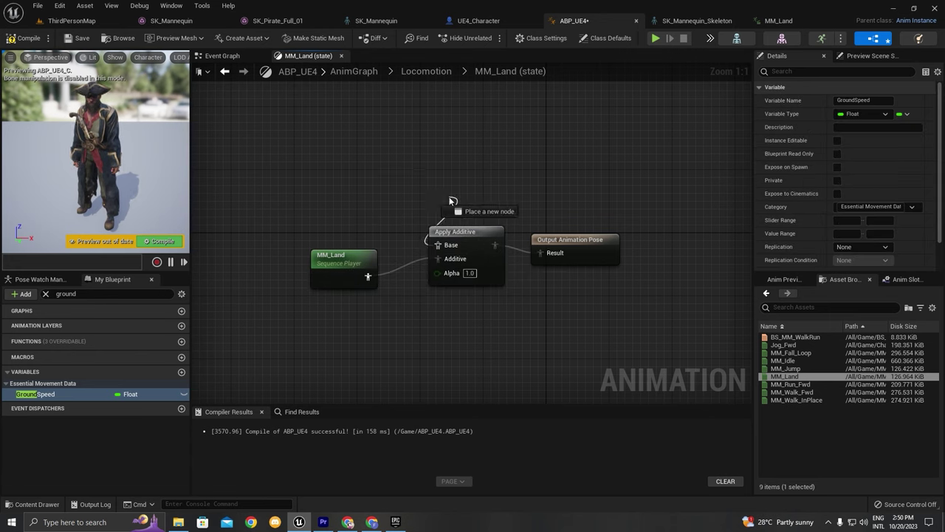
{"action": "left_click_drag", "start_coordinate": [392, 181], "coordinate": [392, 181]}
Step: Copy the Ground Speed and BS_MM_WalkRun nodes from the WalkRun state into the MM_Land state
{"action": "double_click", "coordinate": [355, 144]}
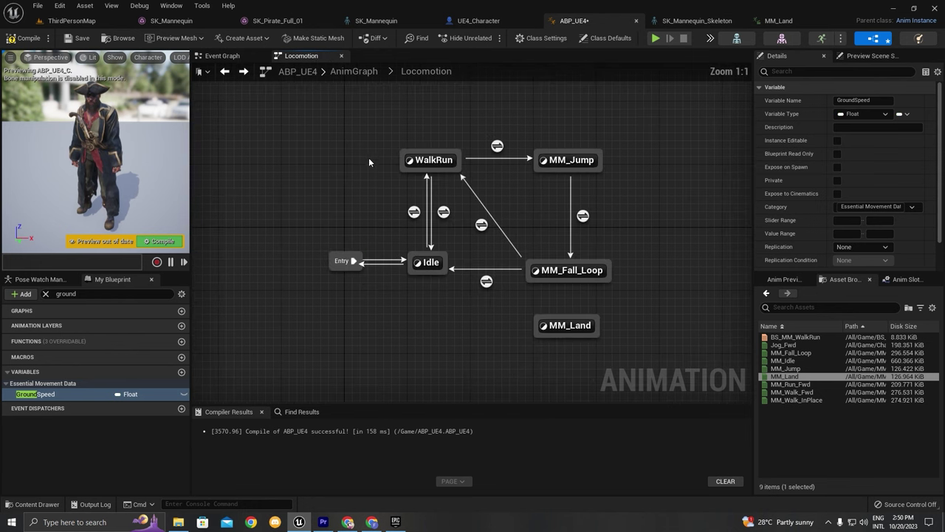
{"action": "double_click", "coordinate": [435, 160]}
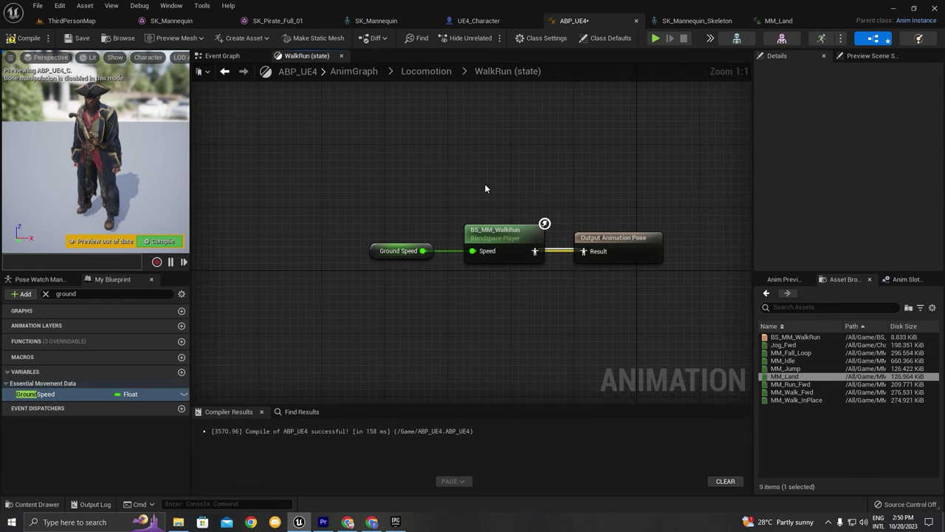
{"action": "key", "text": "alt+Left"}
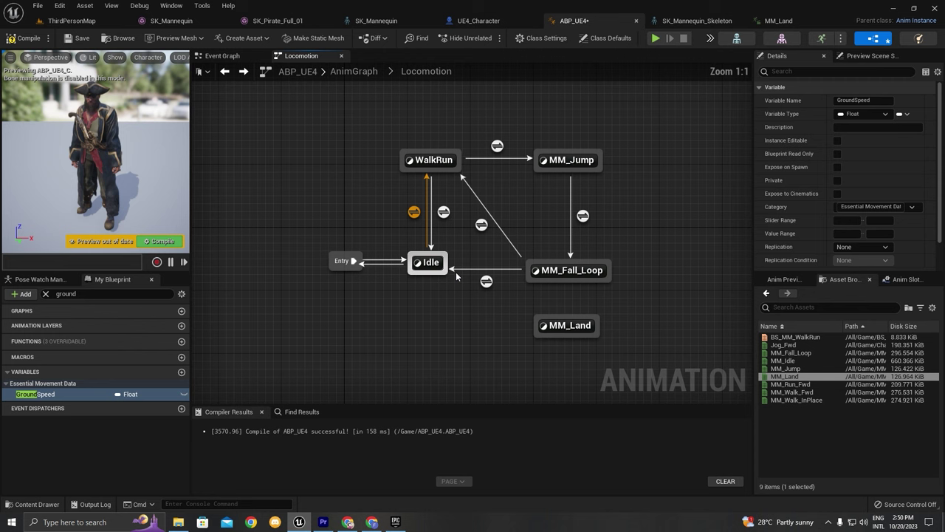
{"action": "double_click", "coordinate": [562, 268]}
{"action": "key", "text": "alt+Left"}
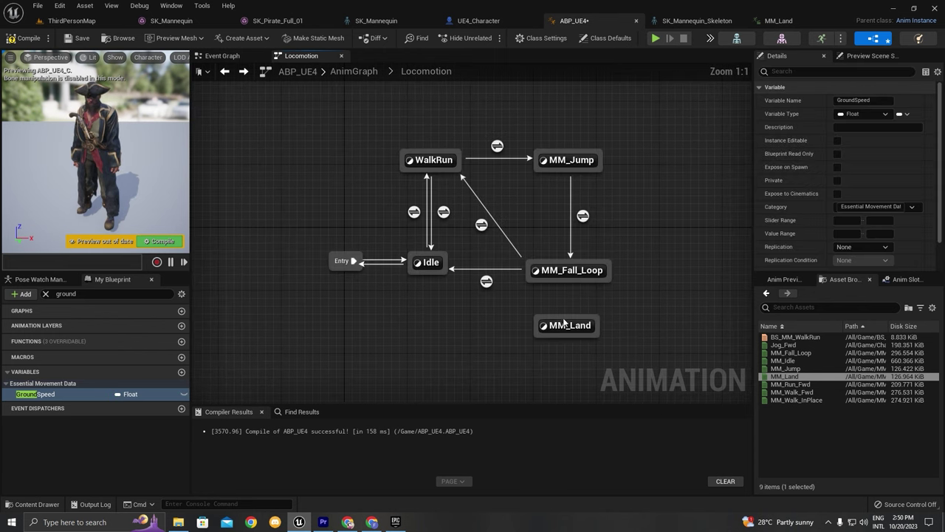
{"action": "left_click", "coordinate": [564, 271]}
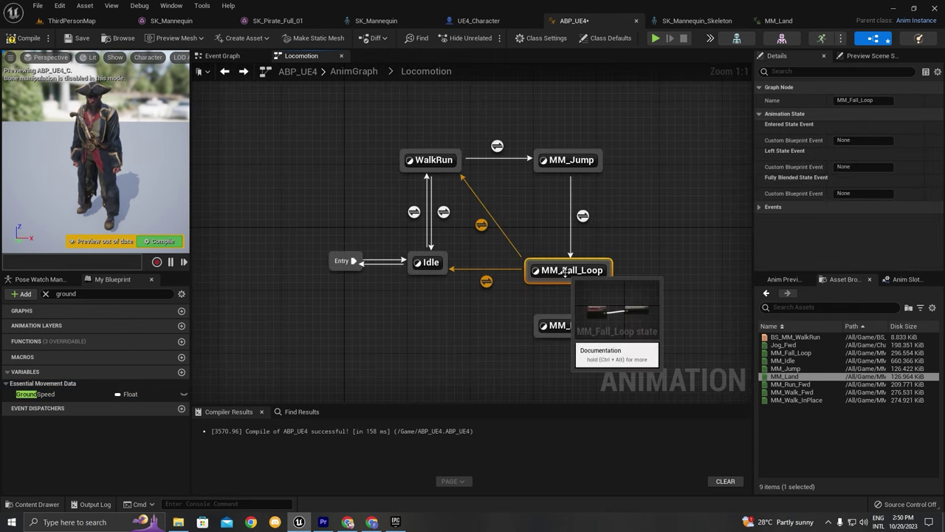
{"action": "double_click", "coordinate": [585, 325]}
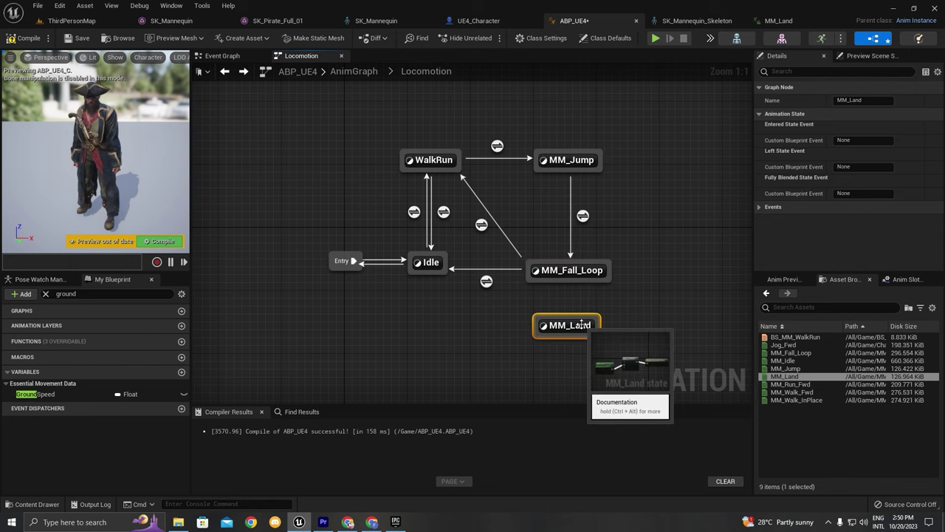
{"action": "key", "text": "ctrl+v"}
Step: Connect the pasted BS_MM_WalkRun pose to Apply Additive's Base input and tidy the layout of the MM_Land state's nodes
{"action": "left_click_drag", "start_coordinate": [408, 146], "coordinate": [428, 166]}
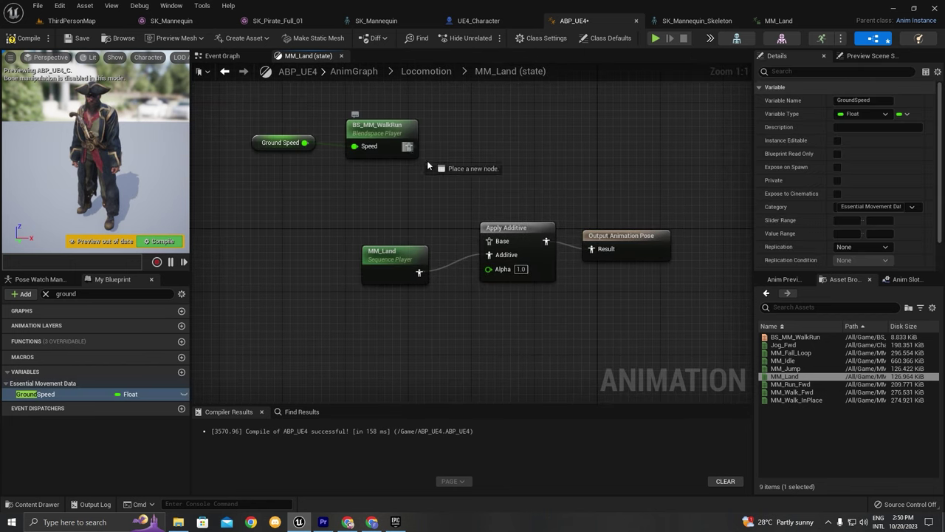
{"action": "key", "text": "q"}
{"action": "left_click_drag", "start_coordinate": [300, 175], "coordinate": [408, 196]}
{"action": "left_click_drag", "start_coordinate": [387, 311], "coordinate": [578, 257]}
{"action": "left_click_drag", "start_coordinate": [423, 253], "coordinate": [392, 267]}
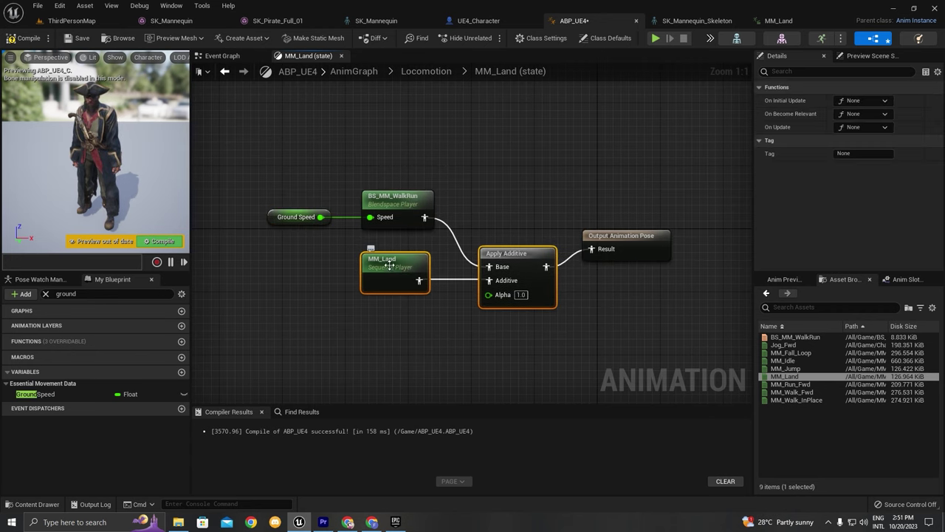
Step: Rearrange the Locomotion graph by placing MM_Land between and below Idle and MM_Fall_Loop, with MM_Jump and MM_Fall_Loop farther from WalkRun and Idle
{"action": "double_click", "coordinate": [447, 229]}
{"action": "scroll", "coordinate": [448, 228], "scroll_direction": "down", "scroll_amount": 2}
{"action": "scroll", "coordinate": [512, 260], "scroll_direction": "up", "scroll_amount": 2}
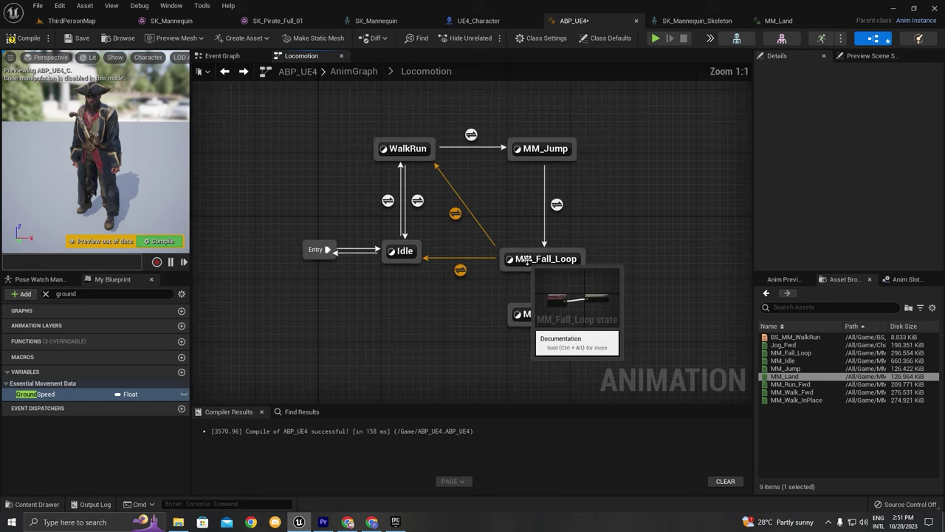
{"action": "left_click", "coordinate": [542, 260]}
{"action": "left_click_drag", "start_coordinate": [535, 314], "coordinate": [453, 306]}
{"action": "left_click_drag", "start_coordinate": [545, 260], "coordinate": [584, 260]}
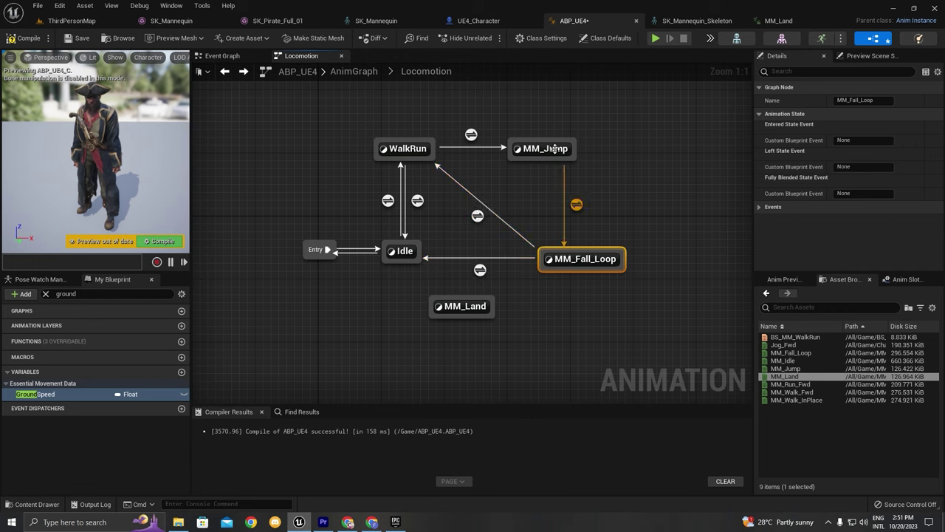
{"action": "left_click_drag", "start_coordinate": [562, 152], "coordinate": [618, 152]}
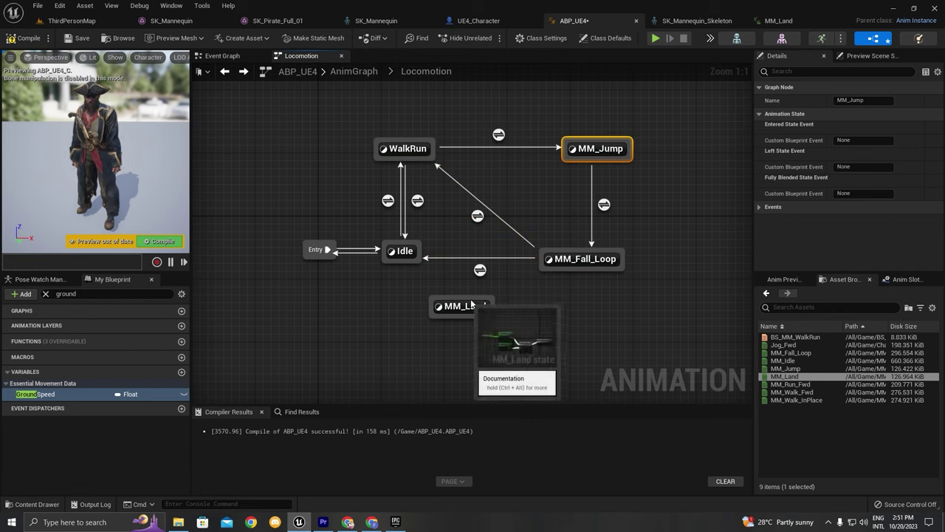
{"action": "mouse_move", "coordinate": [479, 279]}
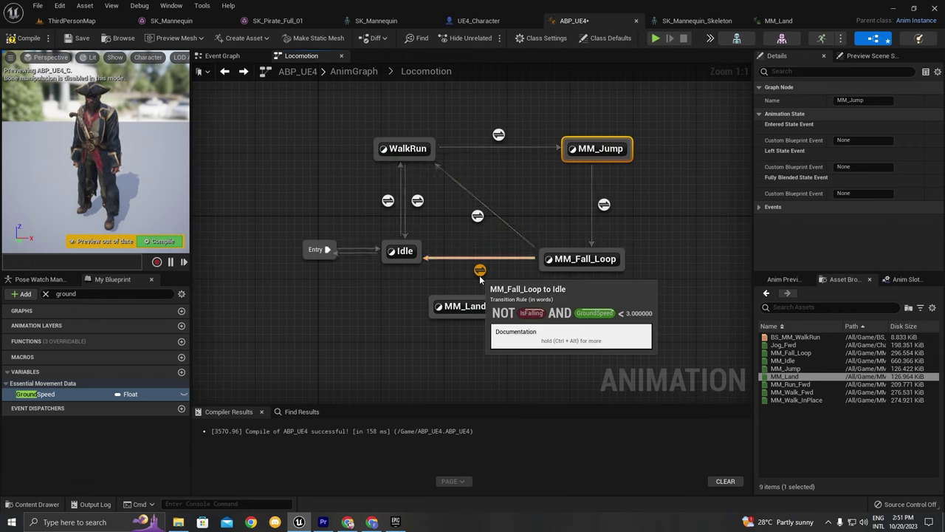
{"action": "left_click_drag", "start_coordinate": [573, 260], "coordinate": [580, 260]}
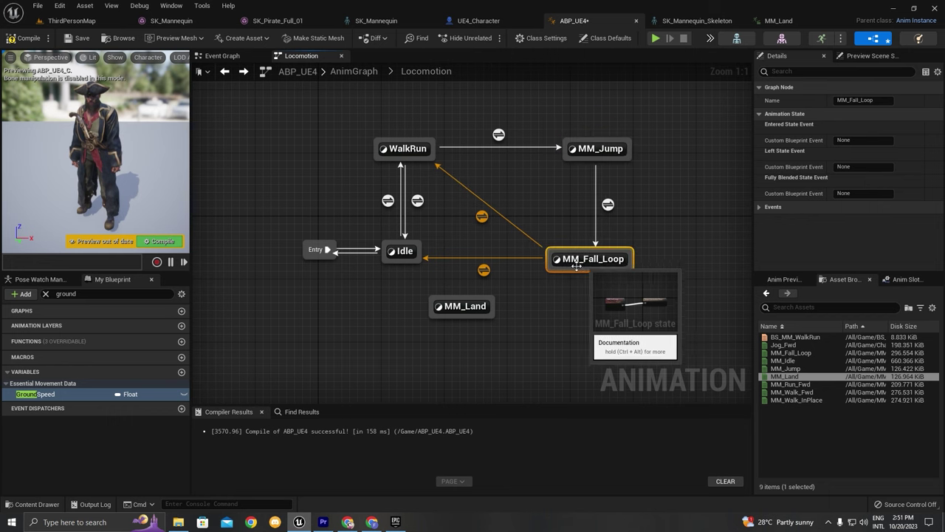
Step: Check the MM_Fall_Loop to Idle rule and create a transition from MM_Fall_Loop to MM_Land
{"action": "double_click", "coordinate": [484, 270]}
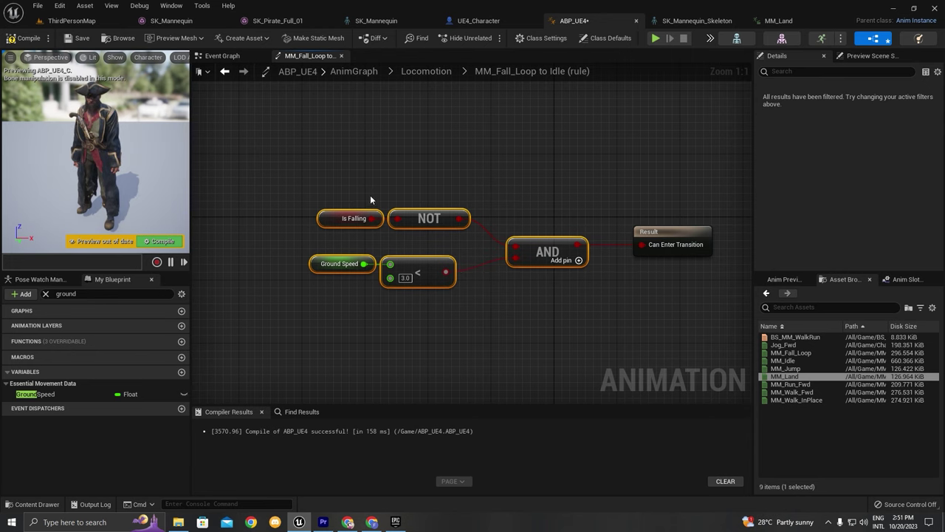
{"action": "key", "text": "alt+Left"}
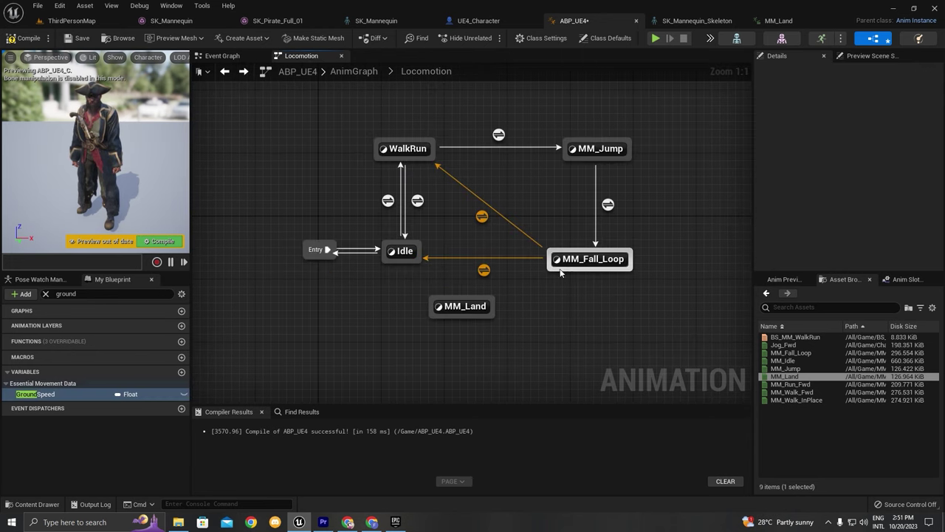
{"action": "left_click_drag", "start_coordinate": [547, 266], "coordinate": [490, 318]}
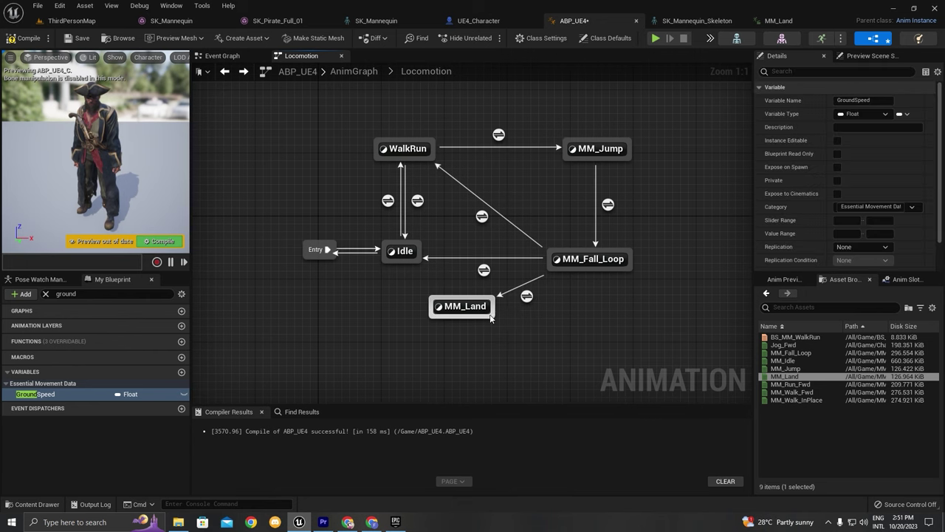
Step: Create a transition from MM_Land to Idle and copy the MM_Fall_Loop to Idle rule's condition nodes into its rule graph
{"action": "left_click", "coordinate": [484, 271]}
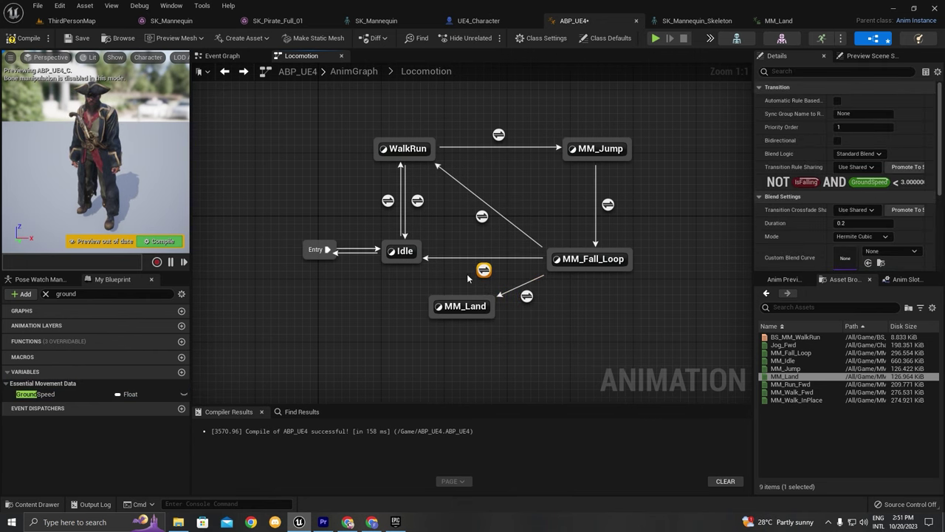
{"action": "double_click", "coordinate": [484, 271]}
{"action": "left_click_drag", "start_coordinate": [333, 310], "coordinate": [594, 173]}
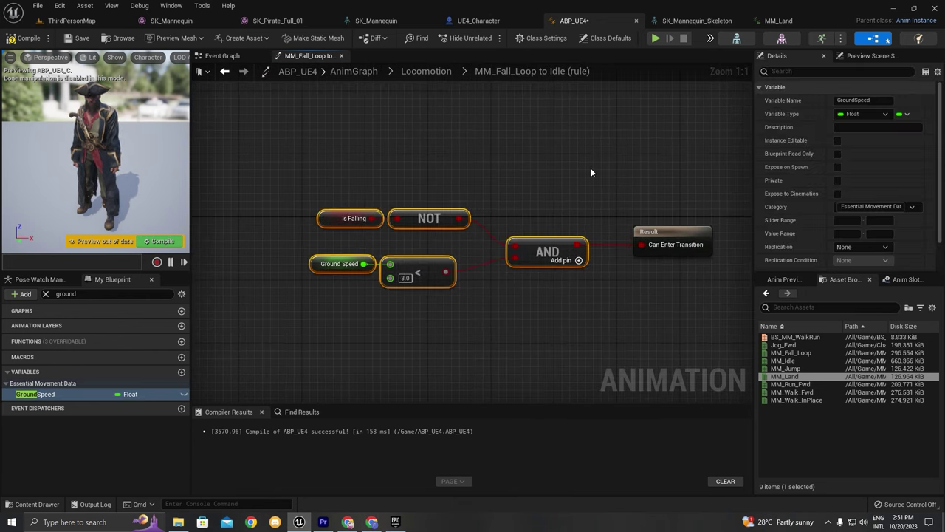
{"action": "double_click", "coordinate": [590, 168]}
{"action": "left_click_drag", "start_coordinate": [437, 299], "coordinate": [417, 267]}
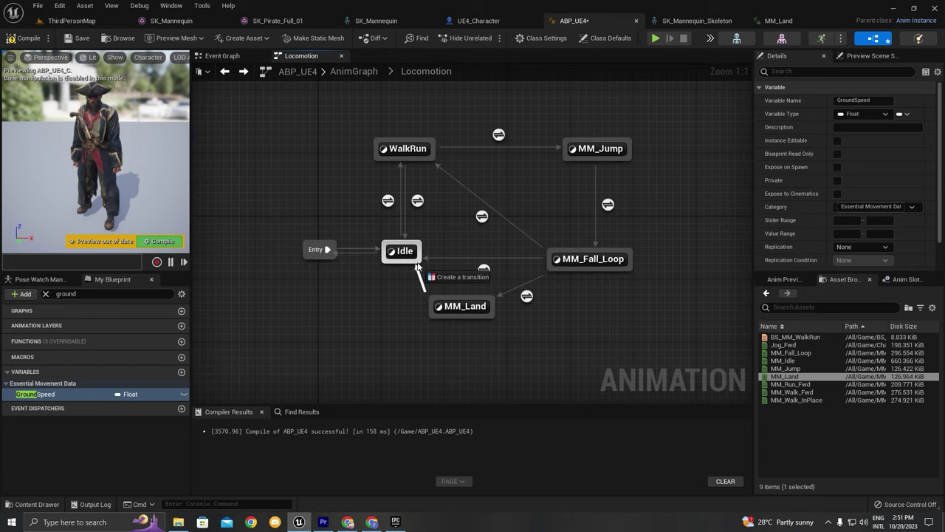
{"action": "double_click", "coordinate": [412, 283]}
{"action": "key", "text": "ctrl+v"}
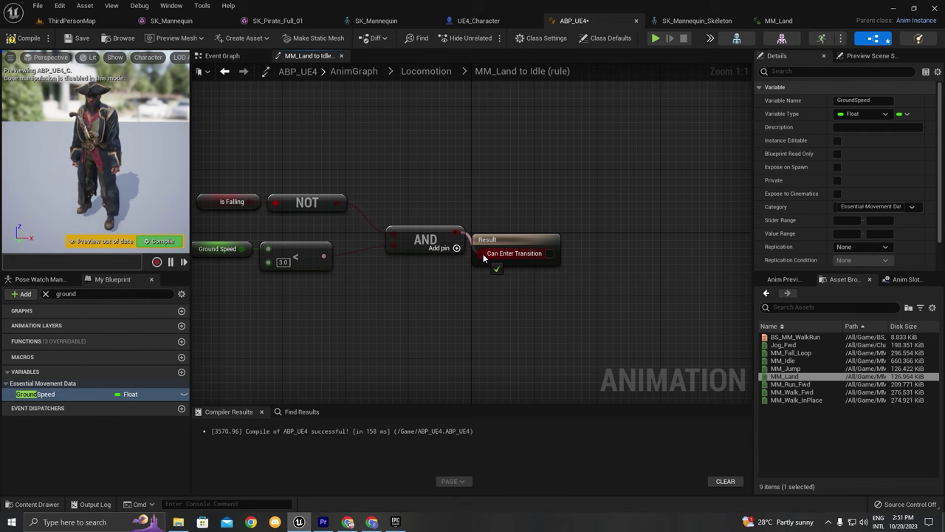
Step: Try to connect the pasted AND node to Can Enter Transition in the MM_Land to Idle rule and return to Locomotion
{"action": "left_click_drag", "start_coordinate": [482, 253], "coordinate": [292, 282]}
{"action": "left_click", "coordinate": [322, 216]}
{"action": "left_click_drag", "start_coordinate": [427, 172], "coordinate": [198, 288]}
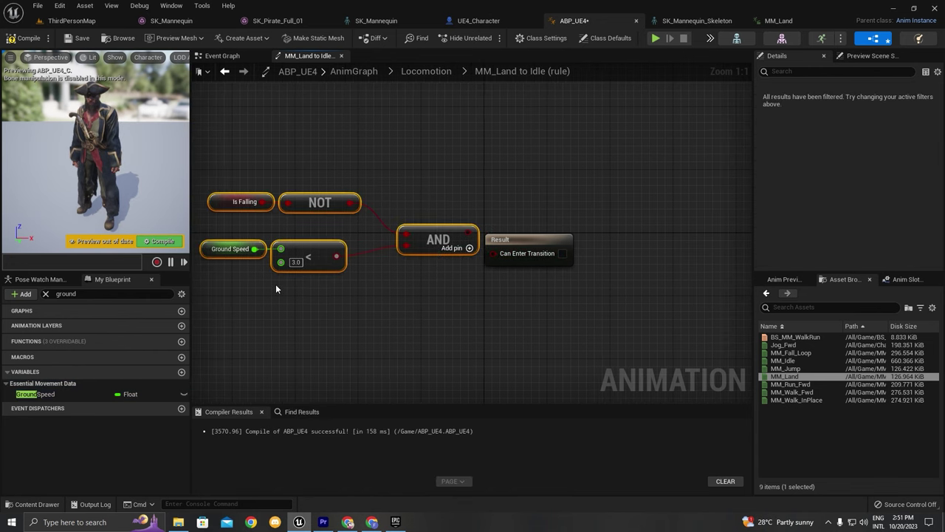
{"action": "double_click", "coordinate": [276, 285]}
Step: Reopen the MM_Land to Idle rule to review its condition nodes, compile the animation blueprint, and return to Locomotion
{"action": "left_click_drag", "start_coordinate": [473, 312], "coordinate": [492, 336]}
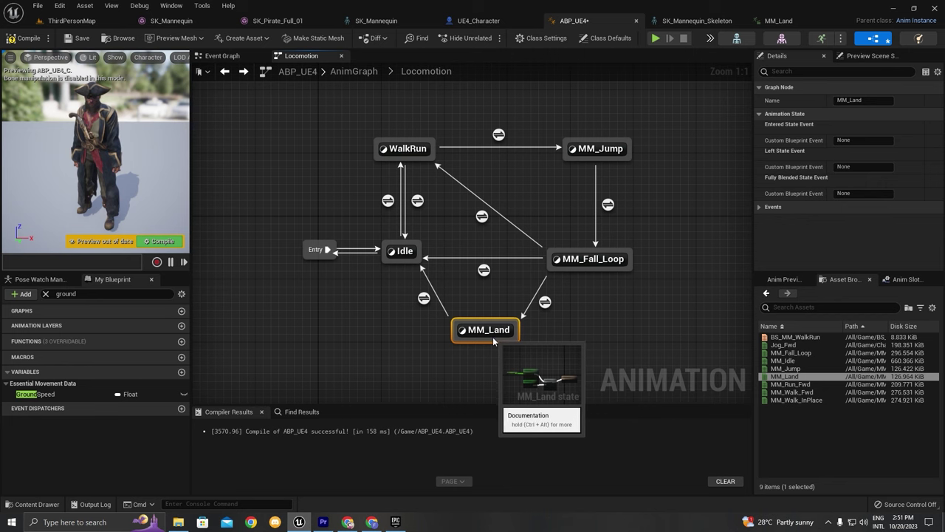
{"action": "double_click", "coordinate": [423, 299]}
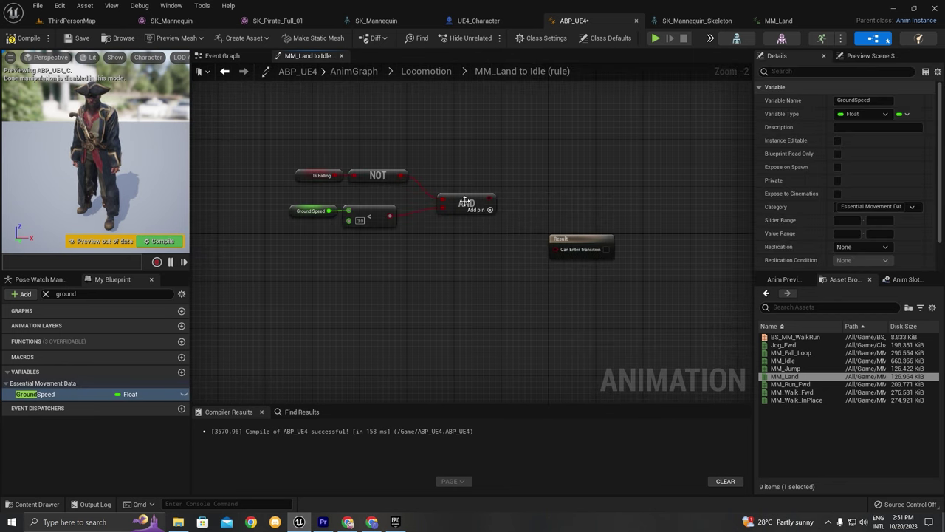
{"action": "left_click_drag", "start_coordinate": [330, 220], "coordinate": [502, 180]}
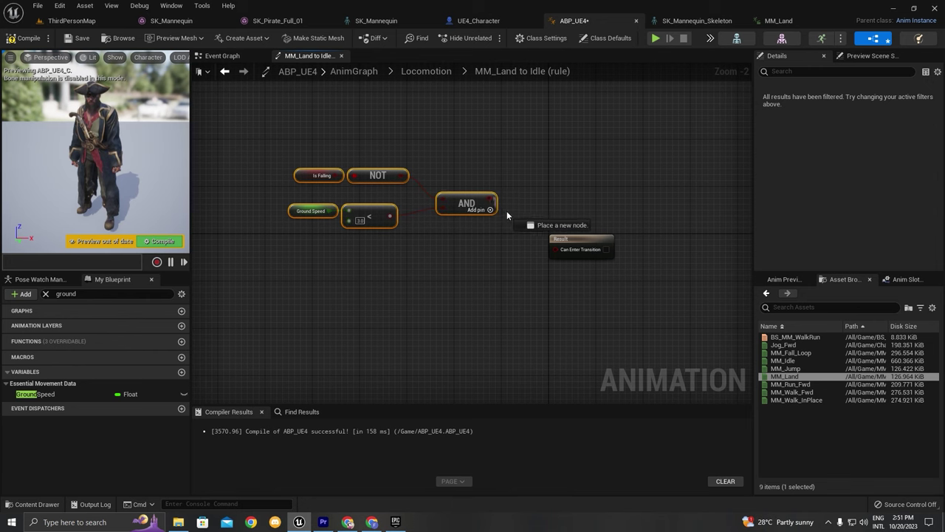
{"action": "left_click", "coordinate": [506, 212]}
{"action": "left_click", "coordinate": [162, 241]}
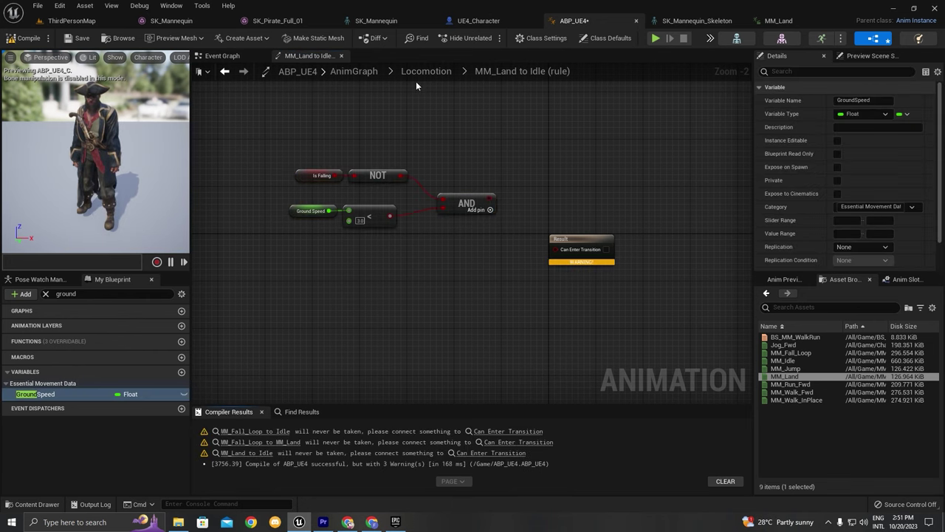
{"action": "left_click", "coordinate": [426, 71]}
Step: Delete the MM_Fall_Loop to Idle transition and reposition MM_Land below and between Idle and MM_Fall_Loop
{"action": "left_click_drag", "start_coordinate": [509, 342], "coordinate": [516, 340]}
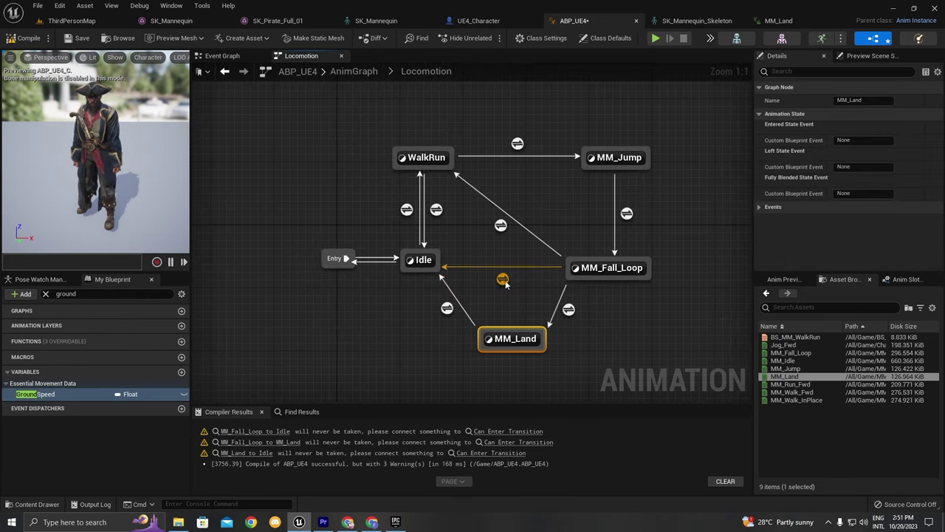
{"action": "double_click", "coordinate": [505, 280]}
{"action": "double_click", "coordinate": [505, 282]}
{"action": "left_click", "coordinate": [503, 279]}
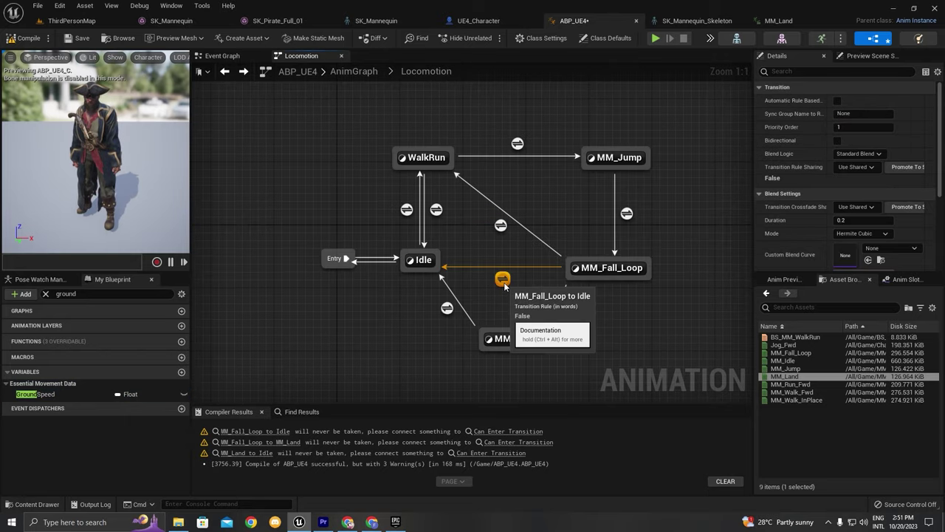
{"action": "key", "text": "Delete"}
{"action": "left_click_drag", "start_coordinate": [503, 334], "coordinate": [493, 326]}
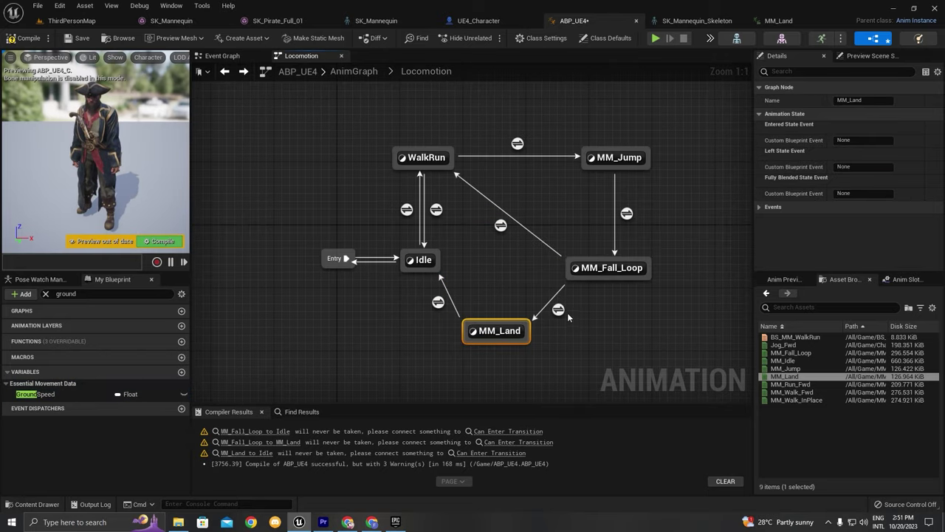
Step: Examine the MM_Fall_Loop to MM_Land transition rule and return to the Locomotion graph
{"action": "left_click", "coordinate": [559, 308]}
{"action": "double_click", "coordinate": [559, 310]}
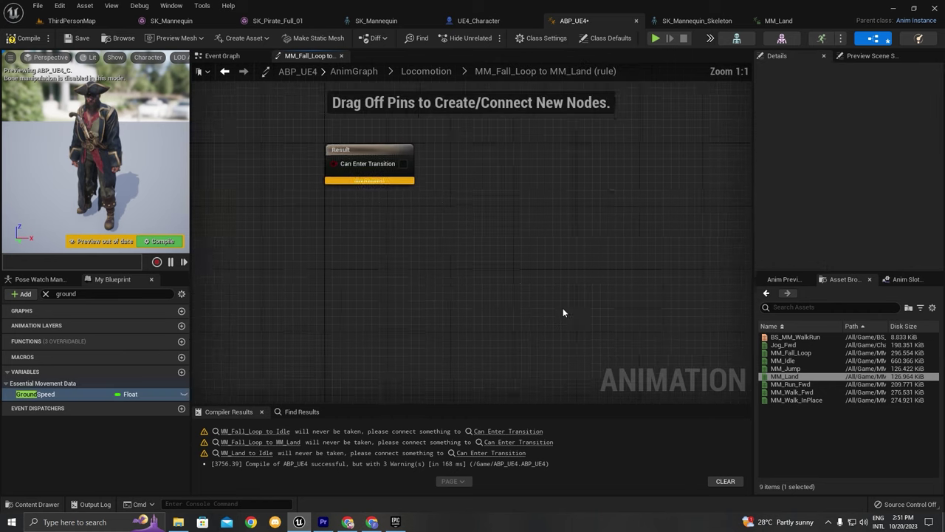
{"action": "key", "text": "alt+Left"}
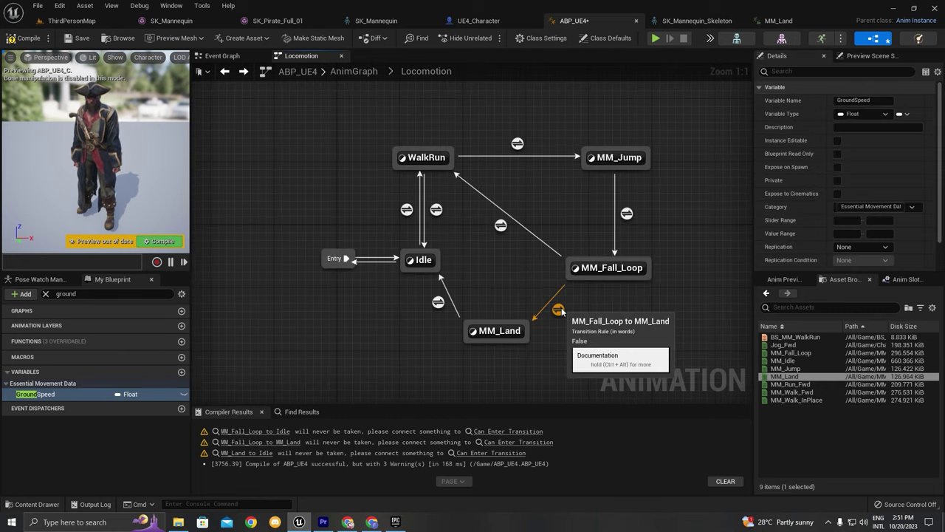
Step: Enable the automatic rule on the MM_Fall_Loop to MM_Land transition and delete the MM_Fall_Loop to WalkRun transition
{"action": "left_click", "coordinate": [559, 310]}
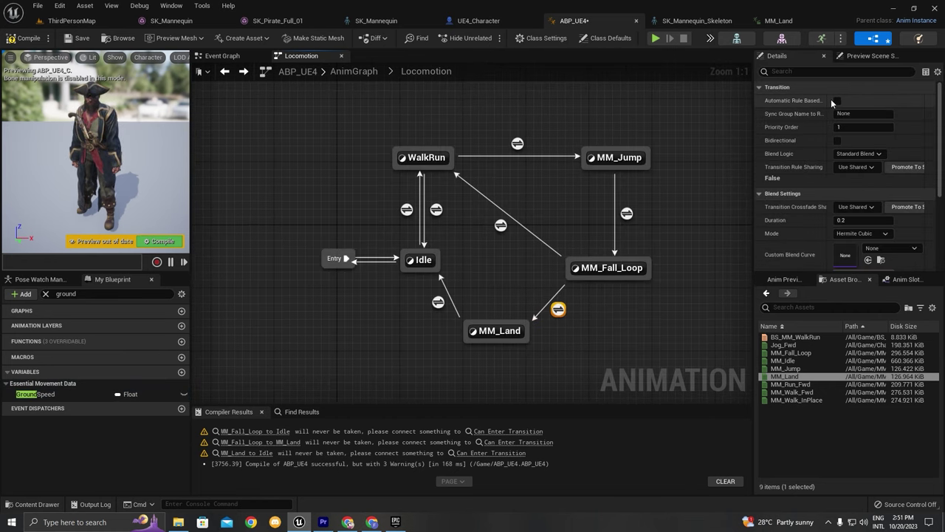
{"action": "right_click_drag", "start_coordinate": [594, 309], "coordinate": [578, 330]}
{"action": "left_click", "coordinate": [607, 234]}
{"action": "left_click", "coordinate": [483, 248]}
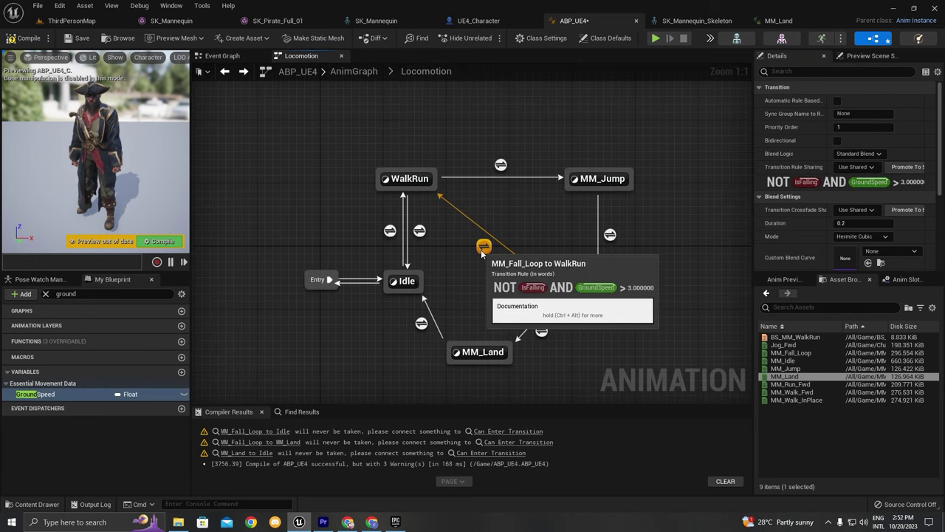
{"action": "key", "text": "Delete"}
Step: Rearrange MM_Land, MM_Jump and MM_Fall_Loop so MM_Land sits in a row between Idle and MM_Fall_Loop, and compile the animation blueprint
{"action": "left_click_drag", "start_coordinate": [482, 351], "coordinate": [498, 320]}
{"action": "left_click_drag", "start_coordinate": [604, 179], "coordinate": [659, 179]}
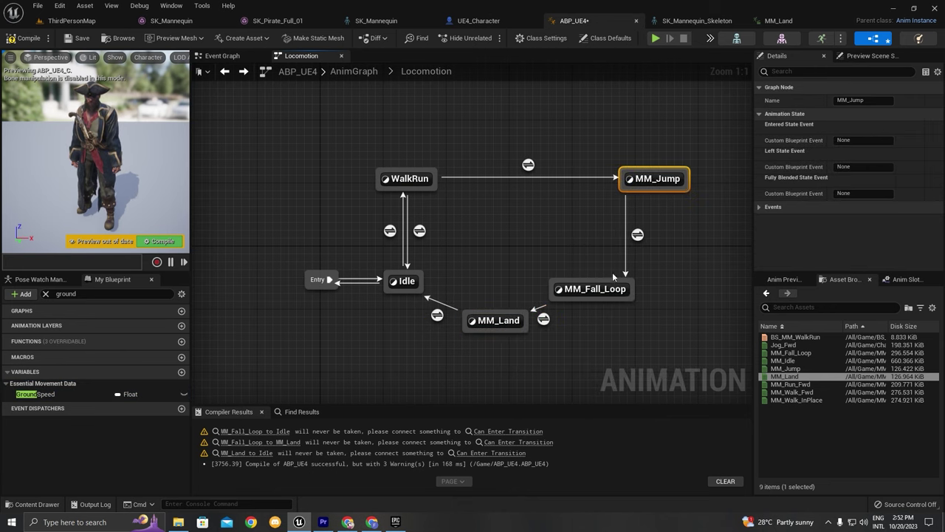
{"action": "left_click_drag", "start_coordinate": [616, 293], "coordinate": [664, 293]}
{"action": "left_click_drag", "start_coordinate": [503, 325], "coordinate": [516, 295]}
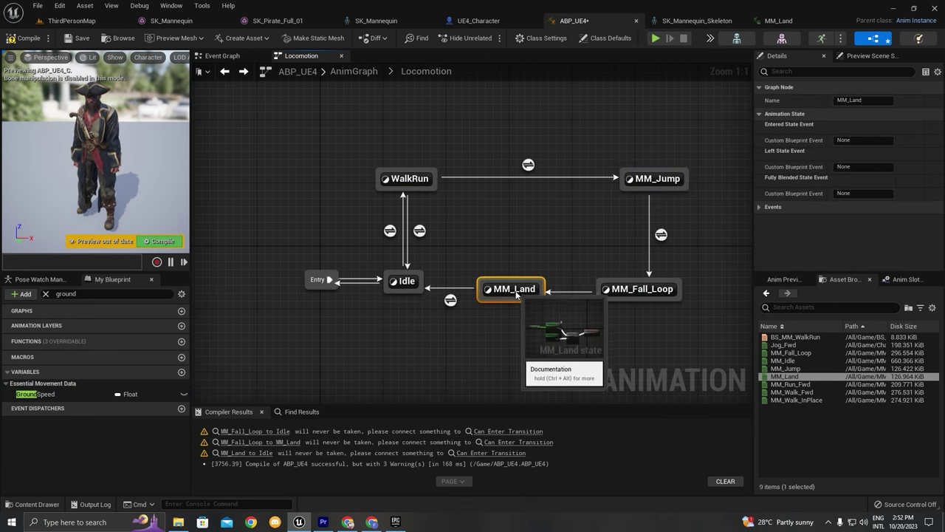
{"action": "left_click_drag", "start_coordinate": [659, 179], "coordinate": [644, 178]}
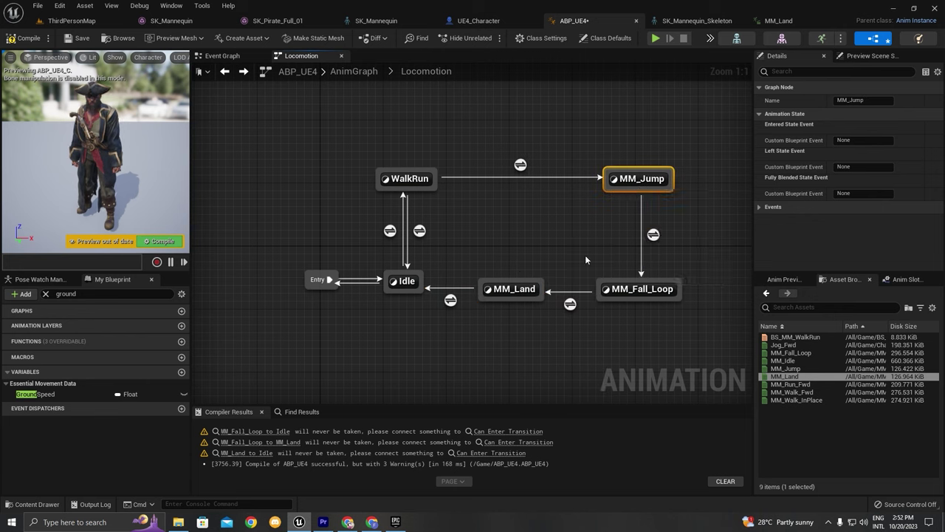
{"action": "left_click", "coordinate": [175, 241]}
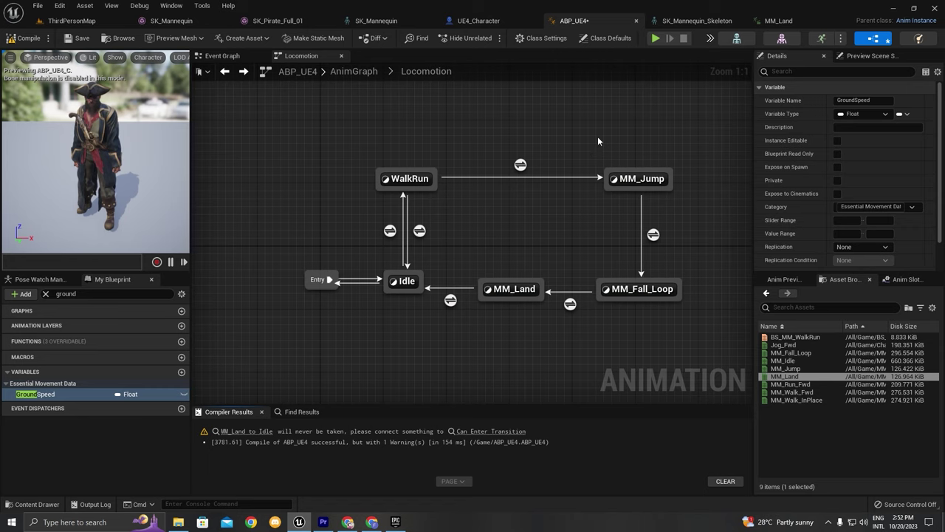
Step: Check the MM_Fall_Loop to MM_Land transition's settings and play the level to test the character's running and jumping
{"action": "left_click", "coordinate": [570, 303]}
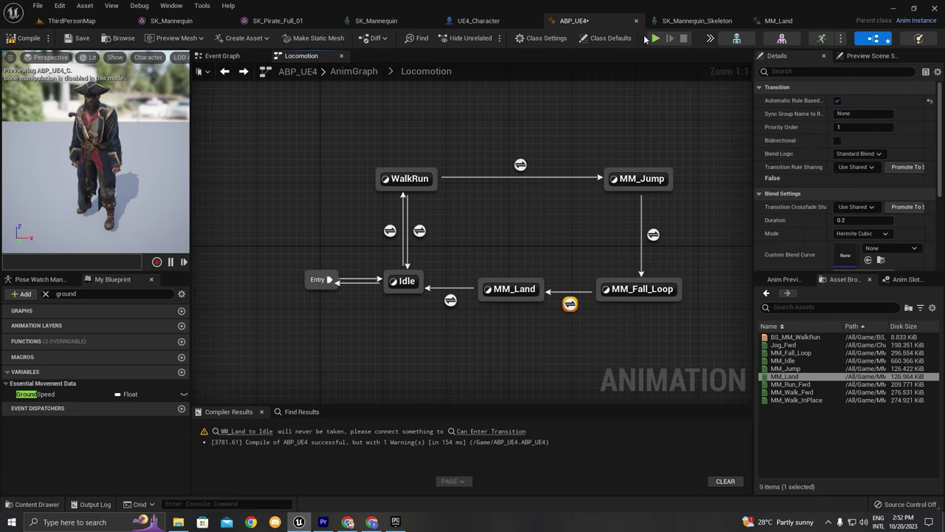
{"action": "left_click", "coordinate": [655, 38]}
{"action": "left_click", "coordinate": [423, 244]}
{"action": "key", "text": "w"}
{"action": "key", "text": "space"}
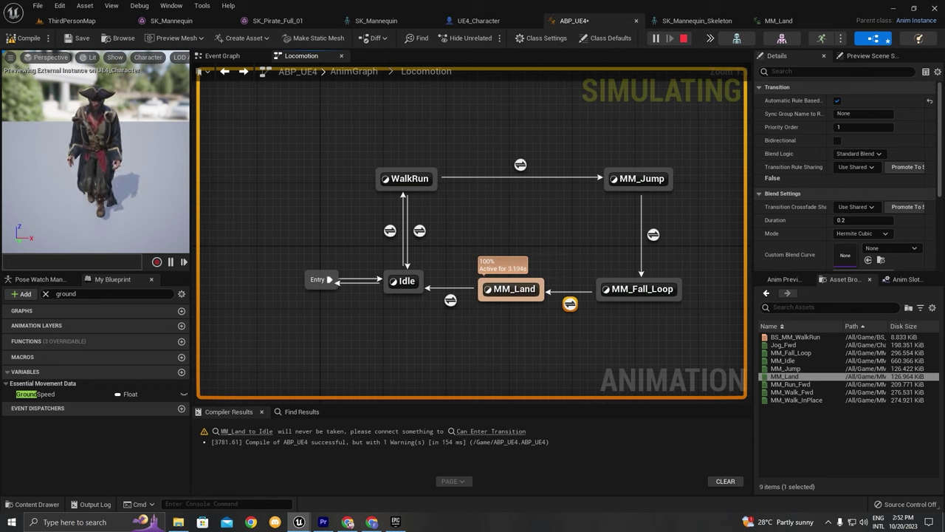
Step: Turn off looping for the MM_Land sequence player inside the MM_Land state and return to the Locomotion state machine
{"action": "double_click", "coordinate": [502, 294]}
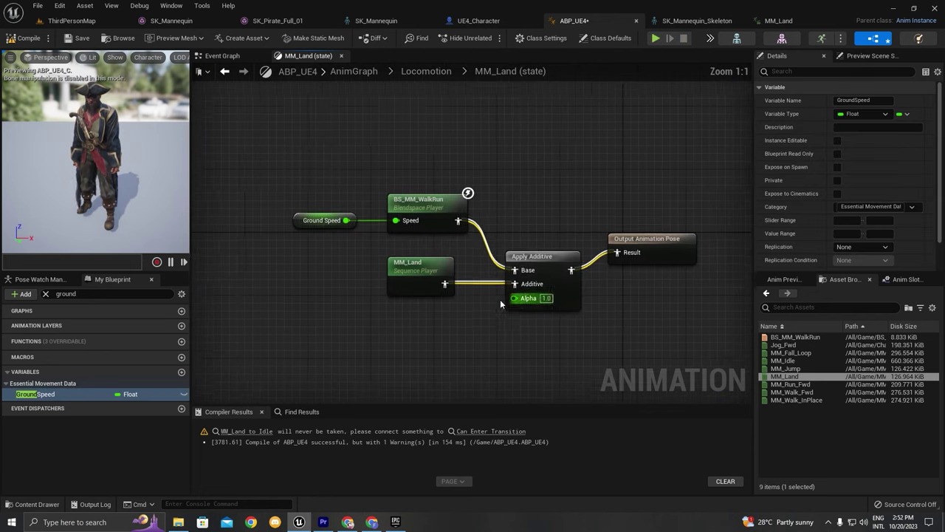
{"action": "left_click", "coordinate": [443, 293]}
{"action": "scroll", "coordinate": [830, 246], "scroll_direction": "down", "scroll_amount": 5}
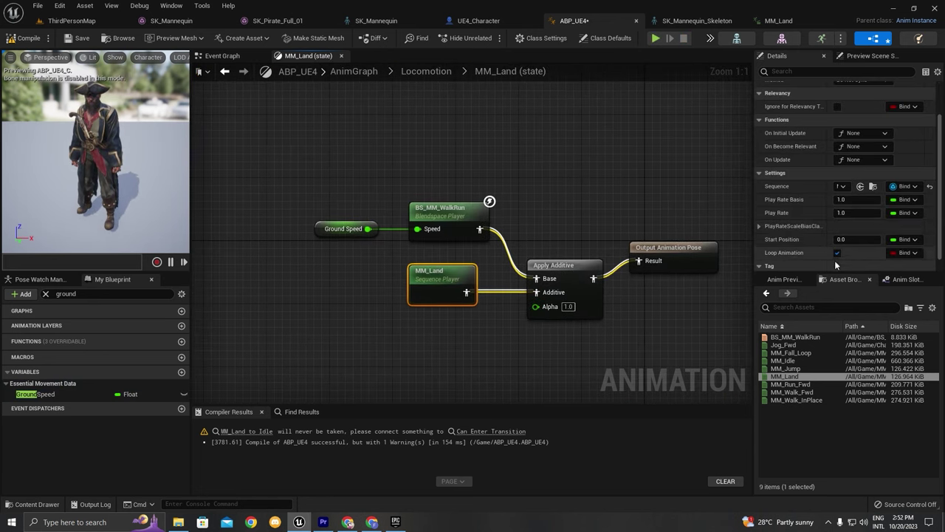
{"action": "double_click", "coordinate": [497, 316]}
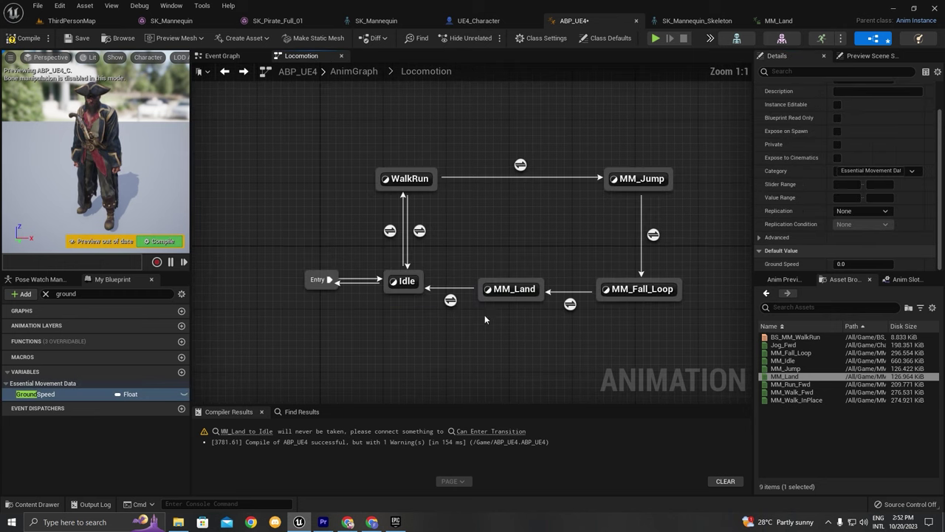
Step: Enable the automatic rule on the MM_Land to Idle transition and compile the animation blueprint
{"action": "left_click", "coordinate": [450, 300]}
{"action": "scroll", "coordinate": [818, 146], "scroll_direction": "up", "scroll_amount": 2}
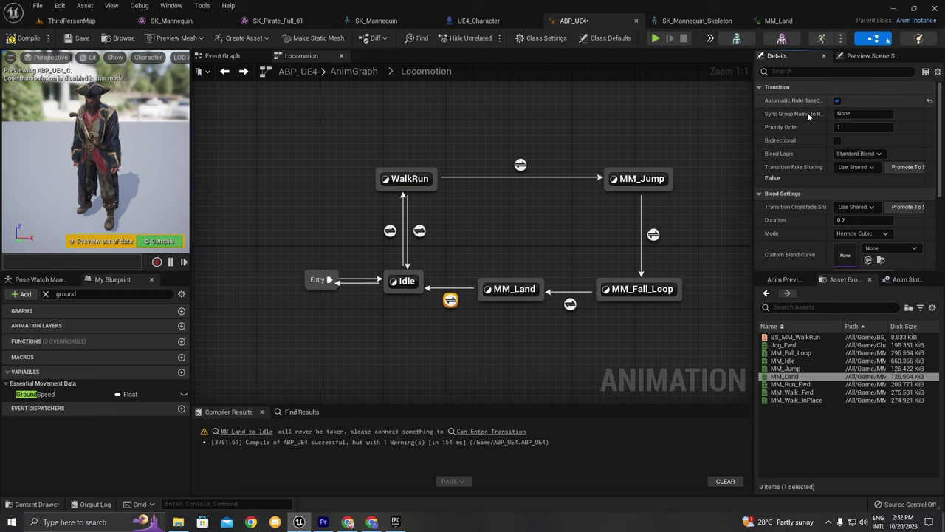
{"action": "left_click", "coordinate": [159, 241]}
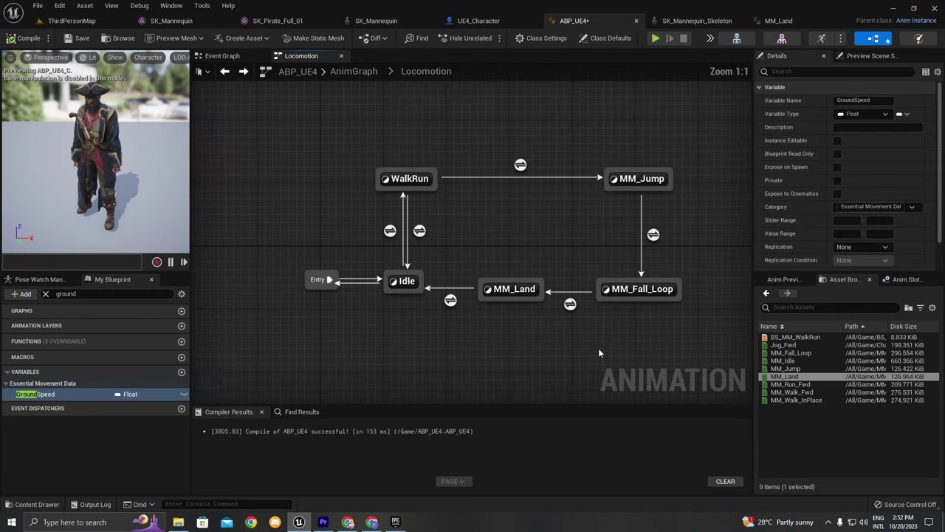
Step: Play the level, jump with the character, and watch the active states in the Locomotion graph beside the game window
{"action": "left_click", "coordinate": [656, 38]}
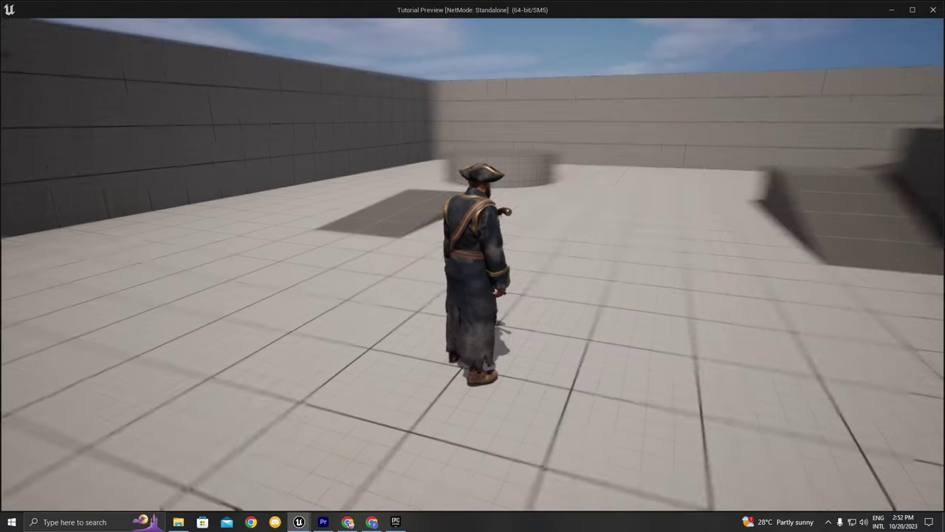
{"action": "key", "text": "space"}
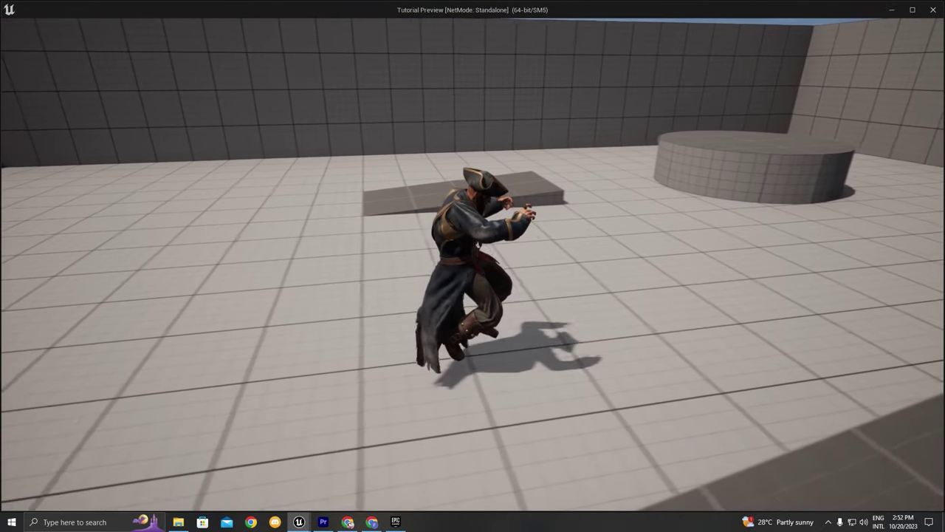
{"action": "key", "text": "w"}
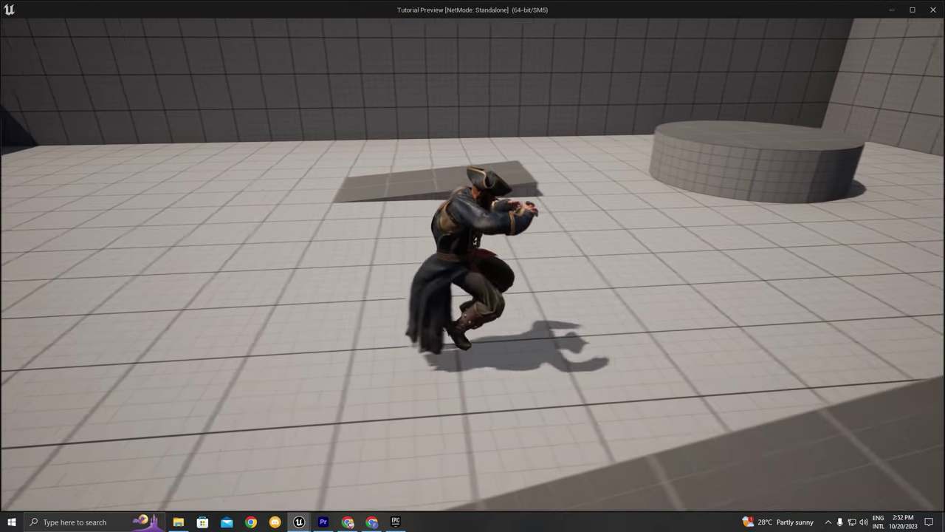
{"action": "key", "text": "space"}
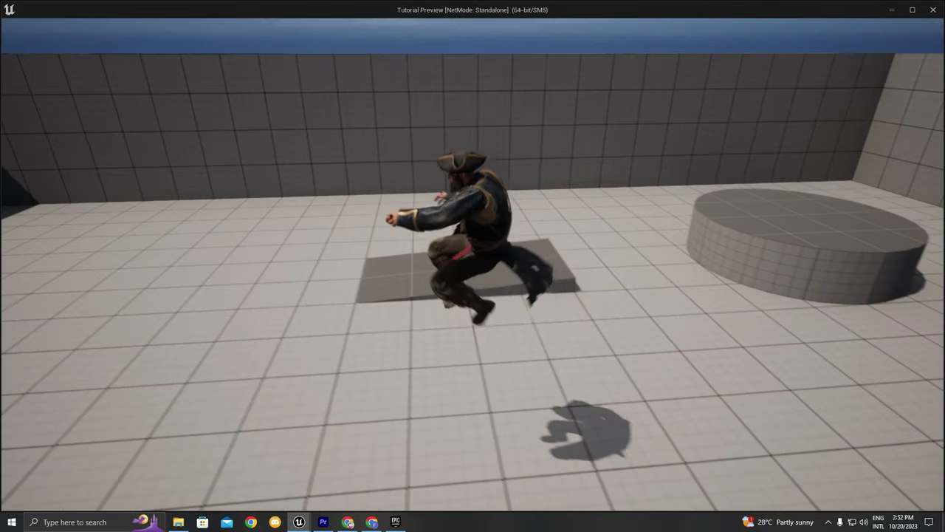
{"action": "key", "text": "alt+Tab"}
{"action": "key", "text": "alt+Tab"}
{"action": "left_click_drag", "start_coordinate": [459, 13], "coordinate": [944, 222]}
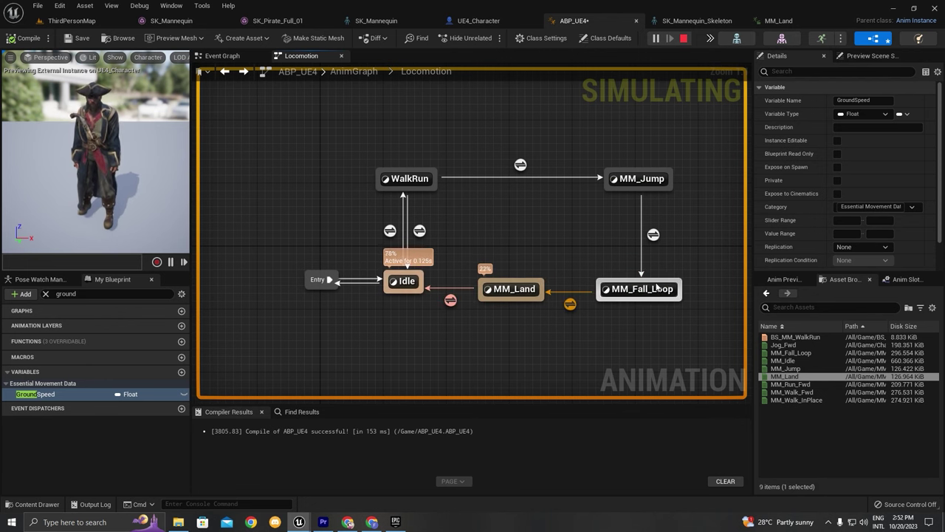
Step: Stop the simulation and turn off the automatic rule on the MM_Fall_Loop to MM_Land transition
{"action": "left_click", "coordinate": [614, 297]}
{"action": "left_click", "coordinate": [569, 306]}
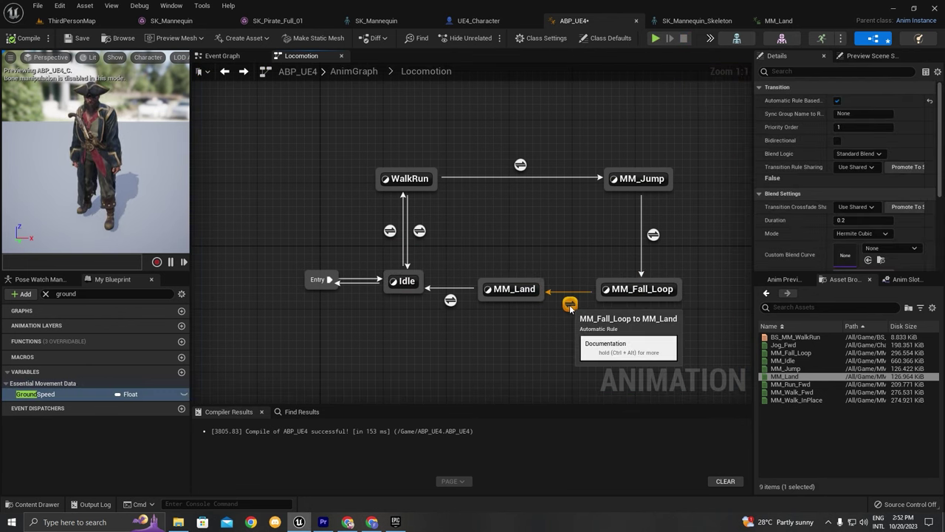
{"action": "left_click", "coordinate": [611, 343]}
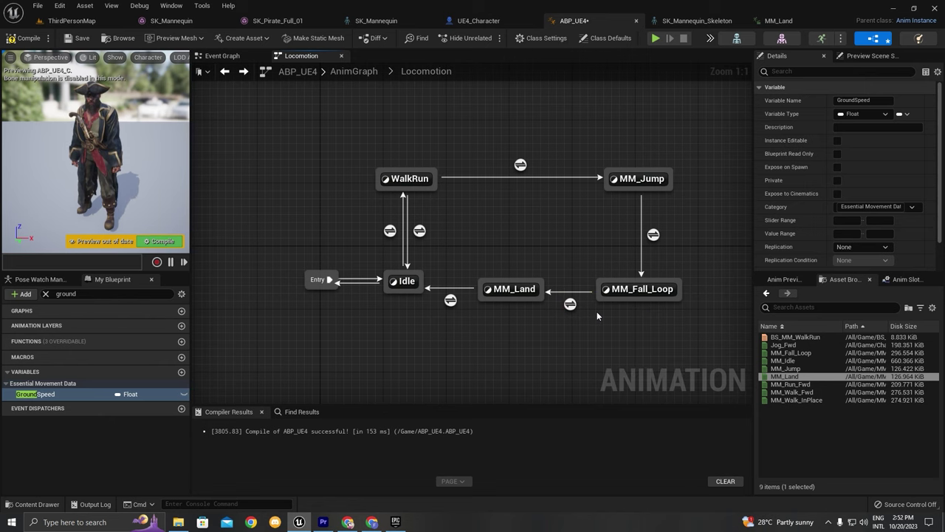
Step: Build the MM_Fall_Loop to MM_Land rule from the IsFalling variable through a NOT Boolean into Can Enter Transition, then return to Locomotion
{"action": "double_click", "coordinate": [570, 304]}
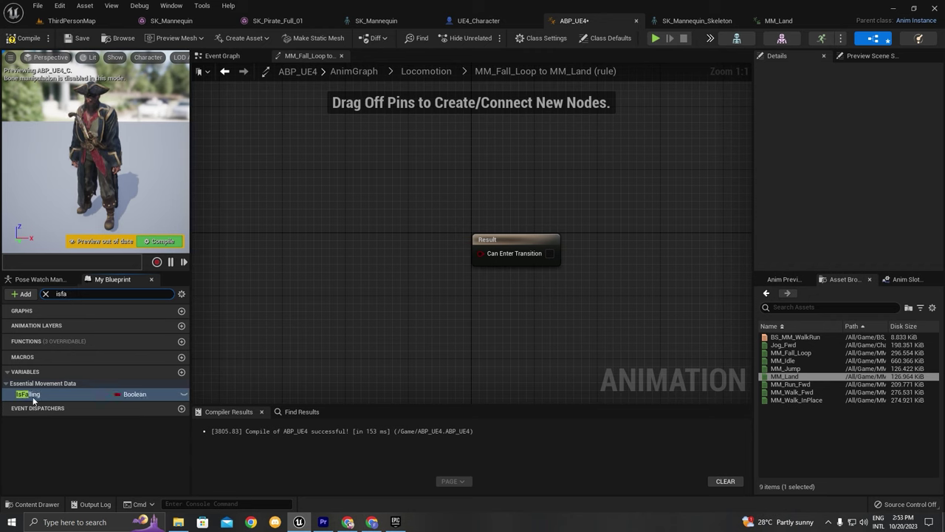
{"action": "left_click_drag", "start_coordinate": [34, 394], "coordinate": [274, 207]}
{"action": "type", "text": "not boo"}
{"action": "key", "text": "Return"}
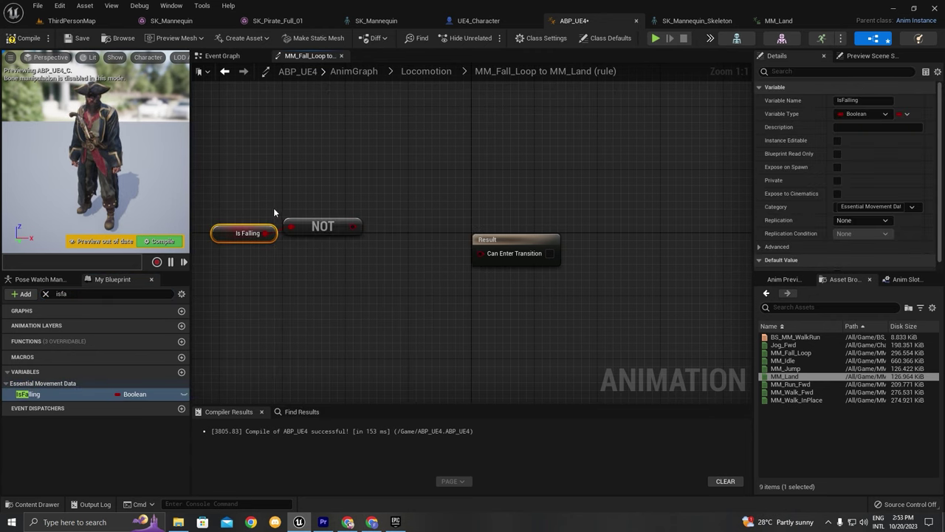
{"action": "left_click_drag", "start_coordinate": [502, 260], "coordinate": [369, 248]}
{"action": "double_click", "coordinate": [316, 307]}
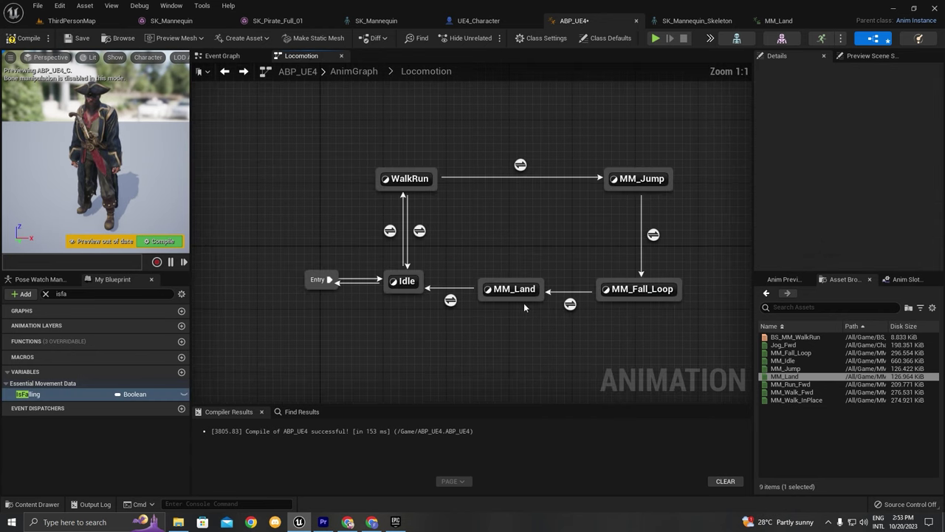
Step: Play the level and test running, jumping and landing on the floor, ramps and raised blocks
{"action": "right_click_drag", "start_coordinate": [524, 303], "coordinate": [437, 281]}
{"action": "scroll", "coordinate": [470, 218], "scroll_direction": "down", "scroll_amount": 2}
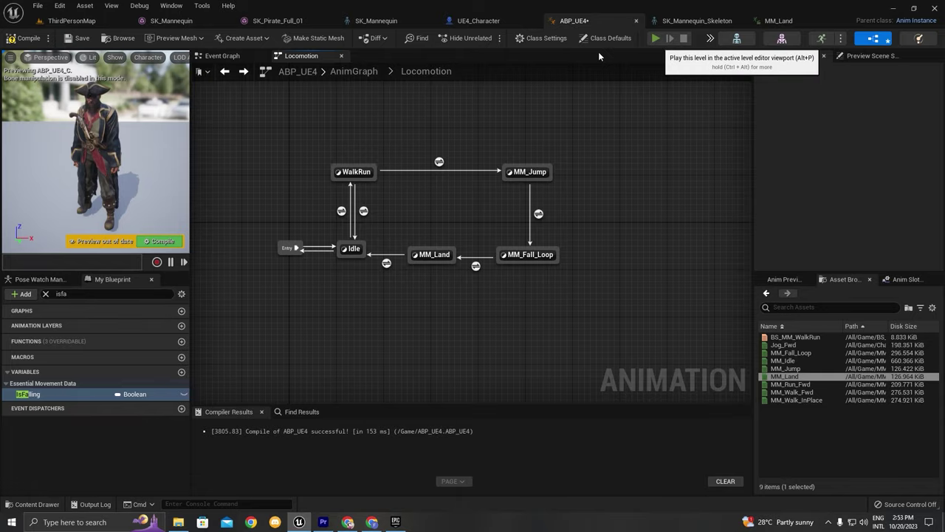
{"action": "left_click", "coordinate": [655, 38]}
{"action": "key", "text": "w"}
{"action": "key", "text": "space"}
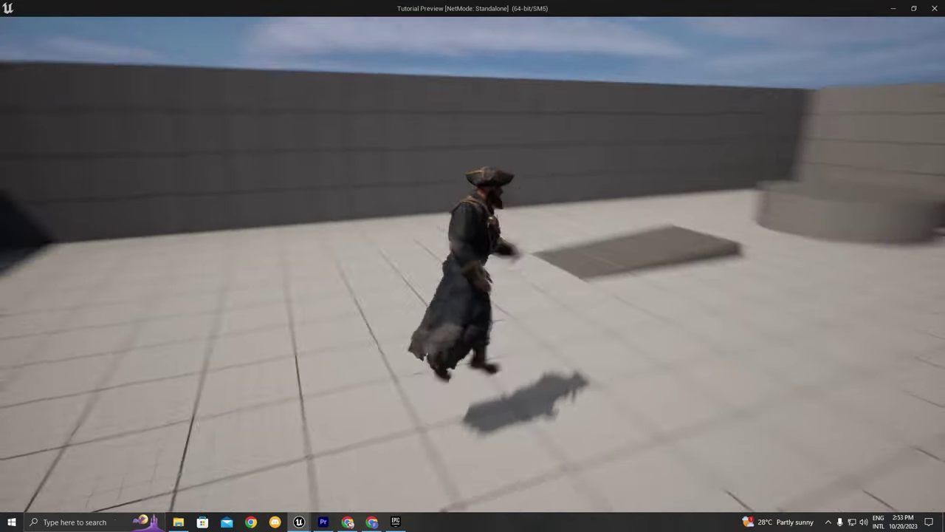
{"action": "key", "text": "space"}
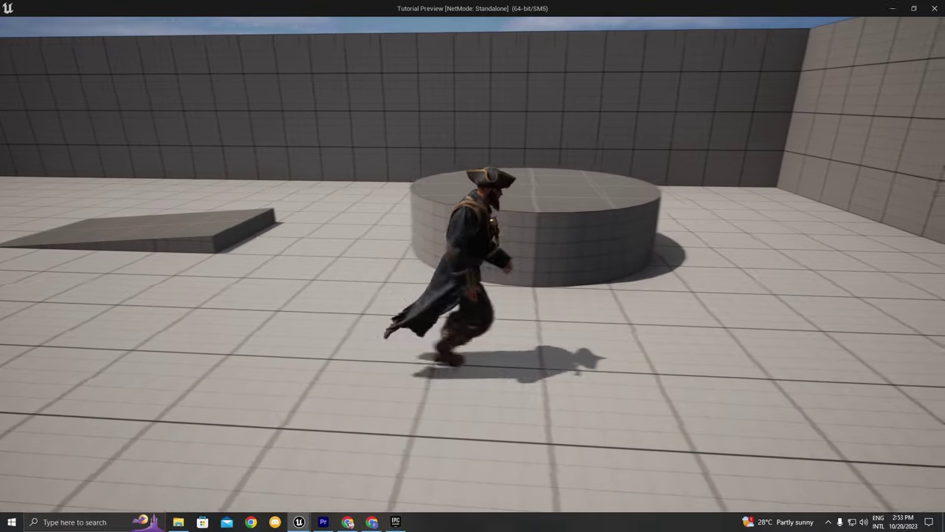
{"action": "key", "text": "a"}
{"action": "key", "text": "space"}
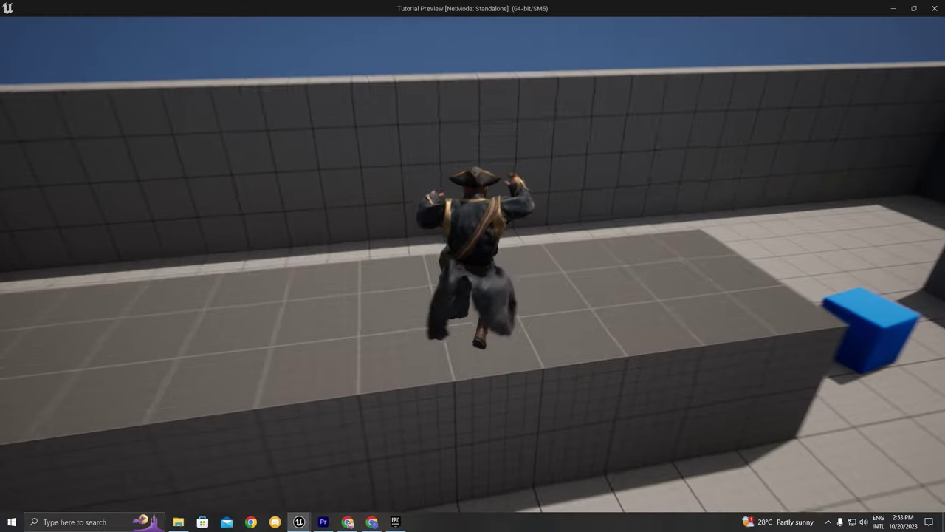
{"action": "key", "text": "w"}
{"action": "key", "text": "space"}
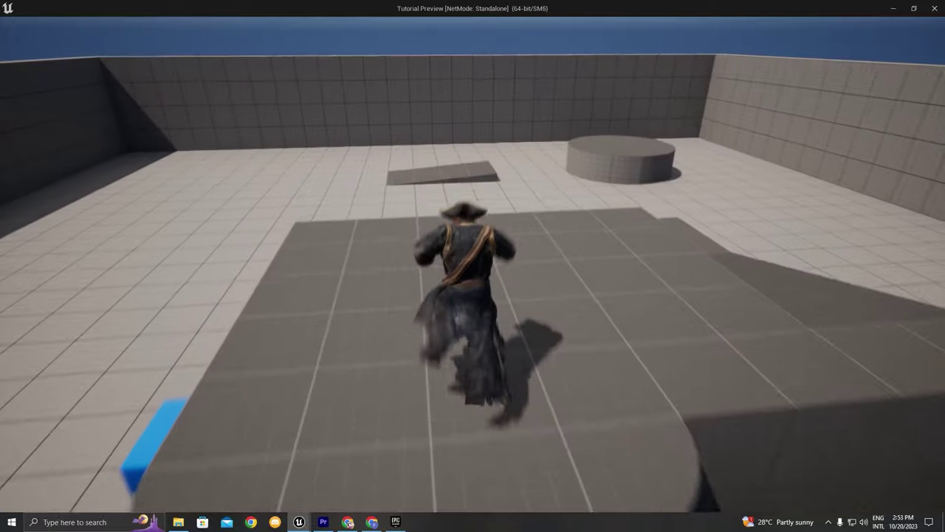
{"action": "key", "text": "space"}
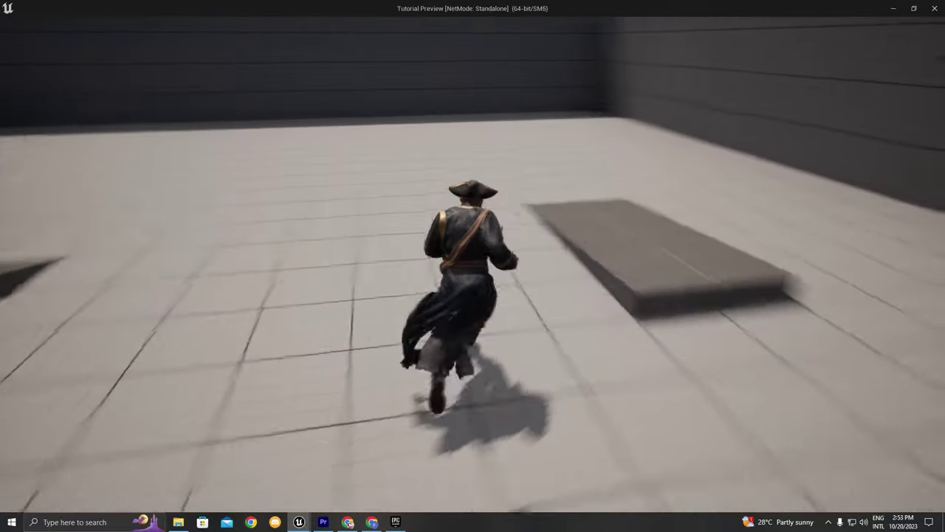
{"action": "key", "text": "space"}
{"action": "key", "text": "a"}
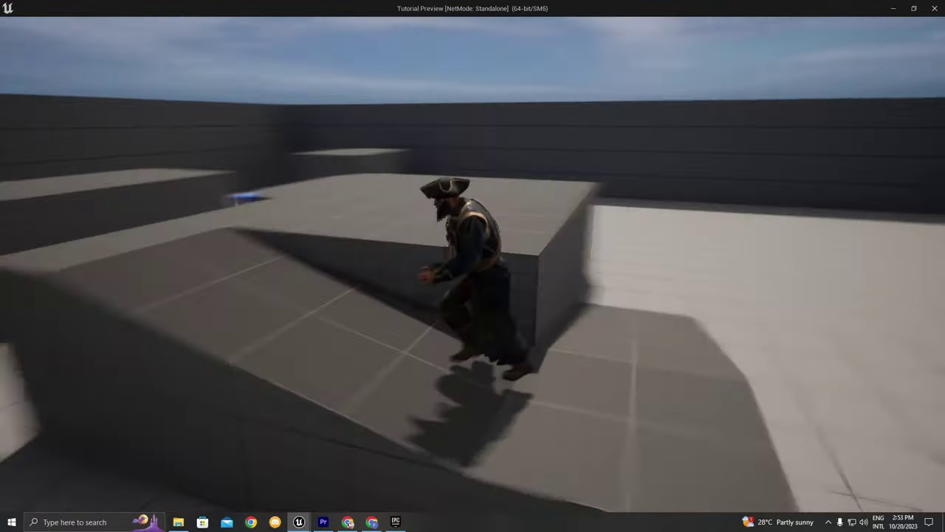
{"action": "key", "text": "d"}
{"action": "key", "text": "space"}
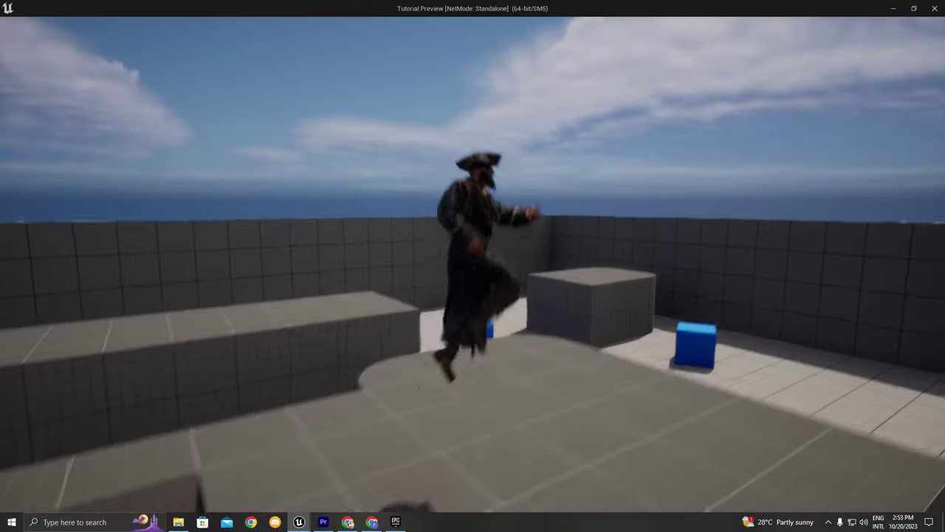
{"action": "key", "text": "space"}
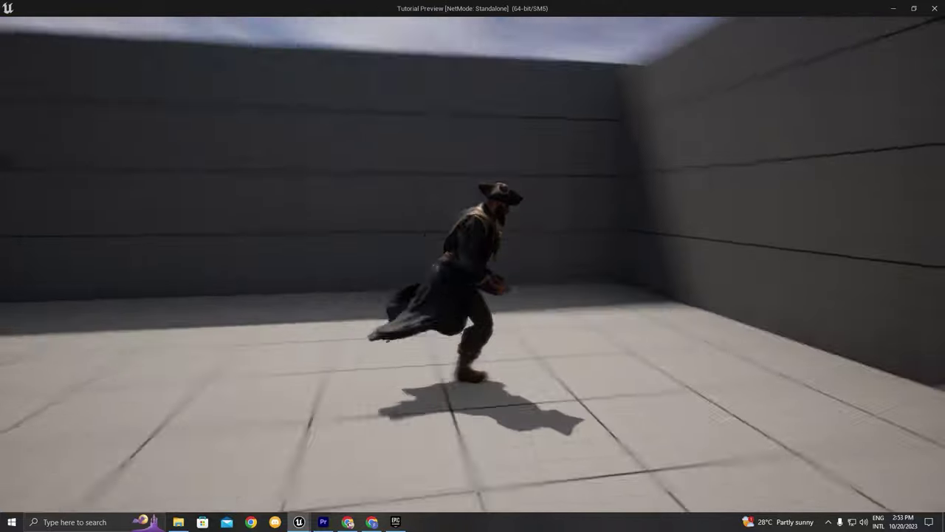
{"action": "key", "text": "space"}
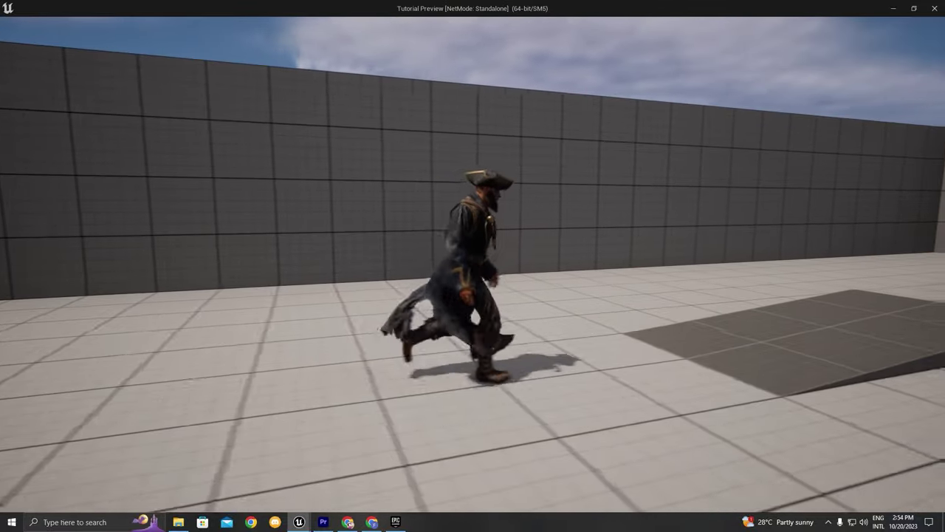
{"action": "key", "text": "space"}
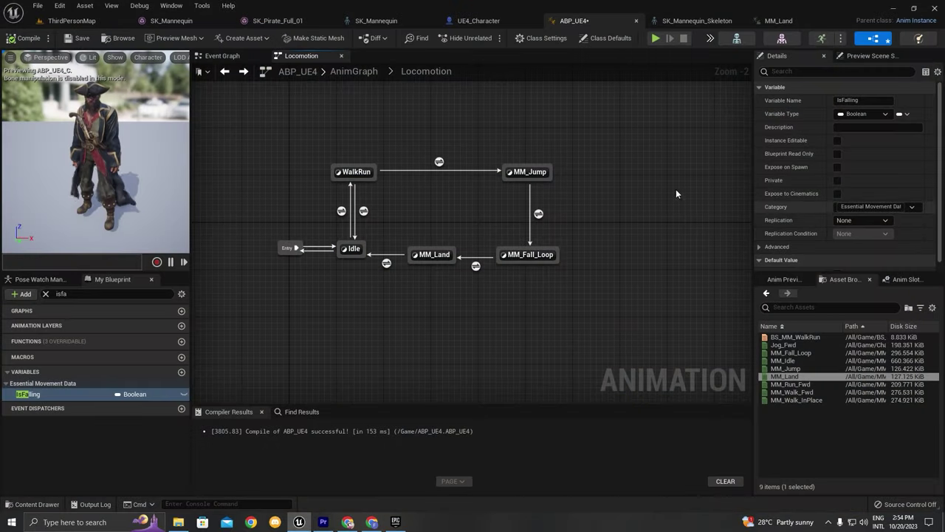
Step: Move the WalkRun state slightly up and to the left, keeping it above Idle in the Locomotion graph
{"action": "scroll", "coordinate": [365, 208], "scroll_direction": "up", "scroll_amount": 2}
{"action": "left_click", "coordinate": [367, 196]}
{"action": "left_click_drag", "start_coordinate": [367, 200], "coordinate": [327, 159]}
{"action": "left_click", "coordinate": [365, 190]}
{"action": "key", "text": "Return"}
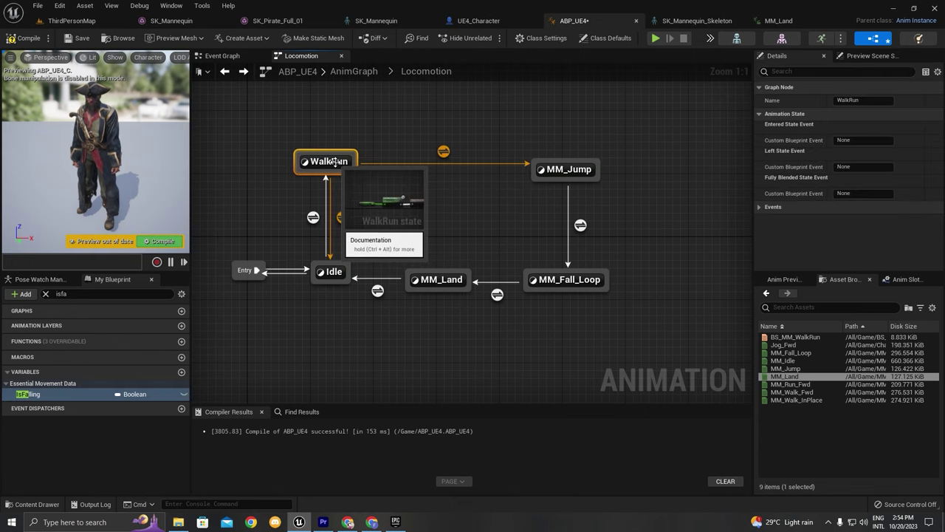
Step: Cut the Ground Speed and BS_MM_WalkRun nodes out of the WalkRun state
{"action": "double_click", "coordinate": [327, 160]}
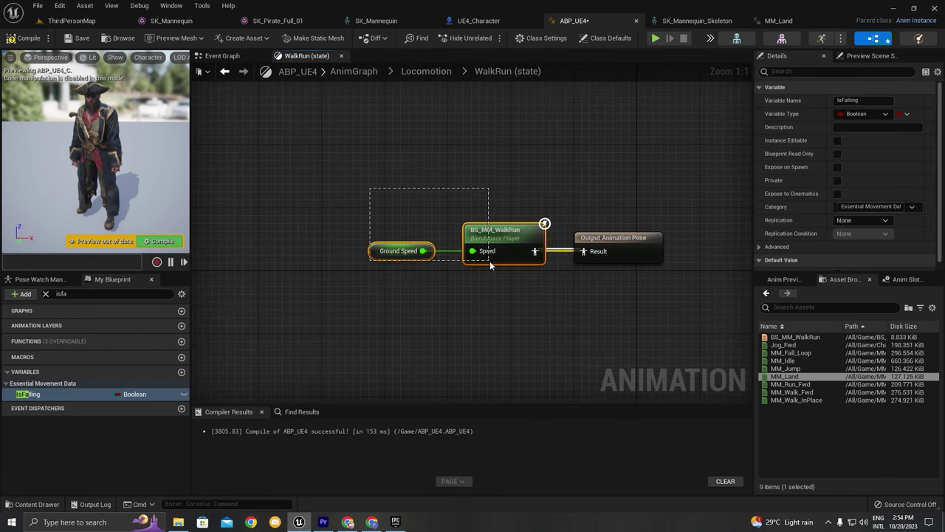
{"action": "left_click_drag", "start_coordinate": [489, 261], "coordinate": [491, 261]}
{"action": "key", "text": "Delete"}
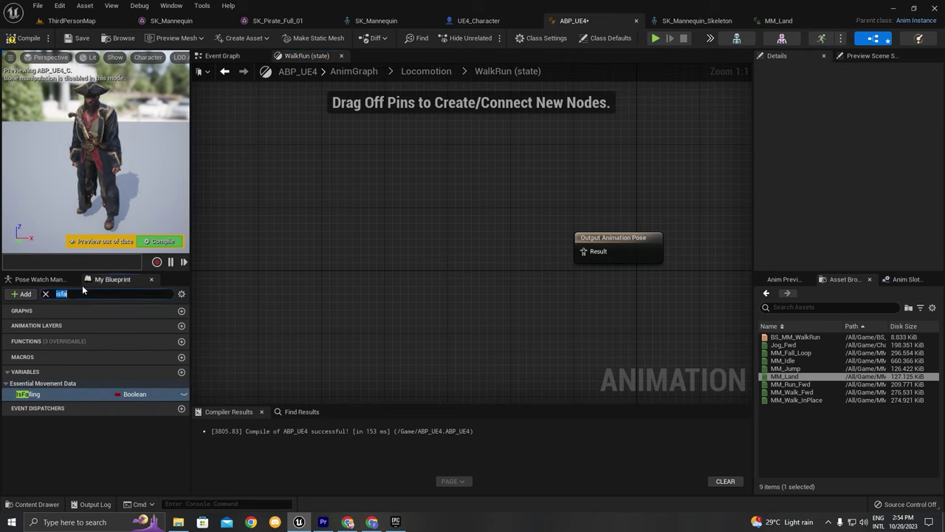
Step: Clear the variable search and paste the Ground Speed and BS_MM_WalkRun nodes into empty space above Locomotion in the main AnimGraph
{"action": "key", "text": "BackSpace"}
{"action": "key", "text": "BackSpace"}
{"action": "key", "text": "BackSpace"}
{"action": "key", "text": "BackSpace"}
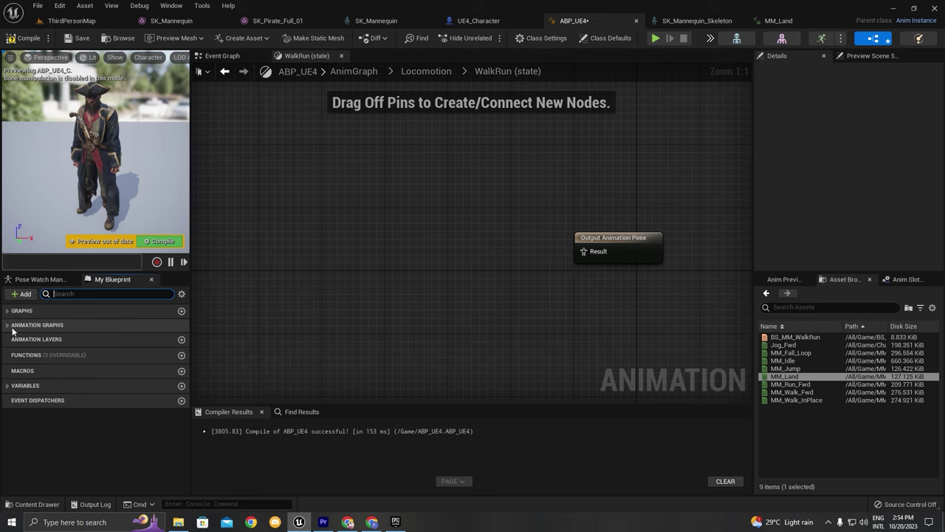
{"action": "left_click", "coordinate": [8, 311]}
{"action": "left_click", "coordinate": [8, 338]}
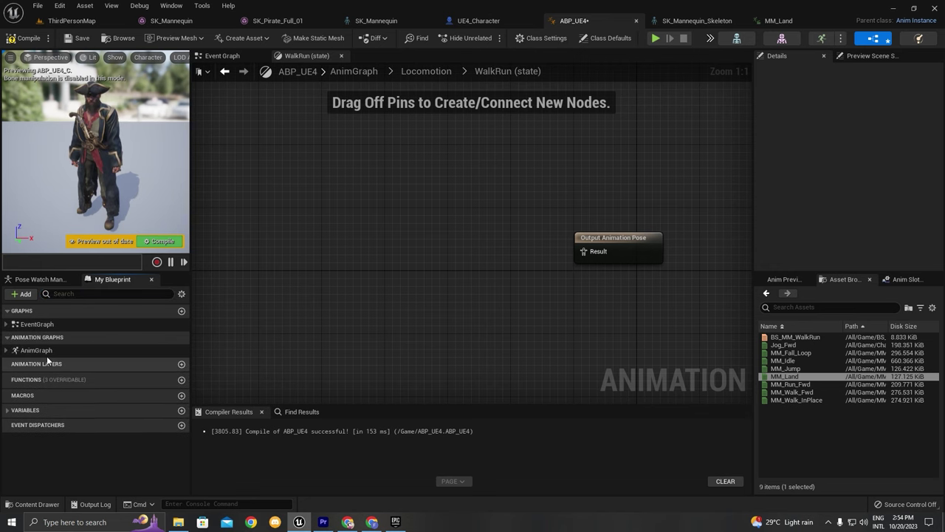
{"action": "double_click", "coordinate": [37, 350]}
{"action": "right_click_drag", "start_coordinate": [395, 121], "coordinate": [431, 290]}
{"action": "scroll", "coordinate": [432, 288], "scroll_direction": "down", "scroll_amount": 2}
{"action": "key", "text": "ctrl+v"}
{"action": "scroll", "coordinate": [539, 241], "scroll_direction": "up", "scroll_amount": 2}
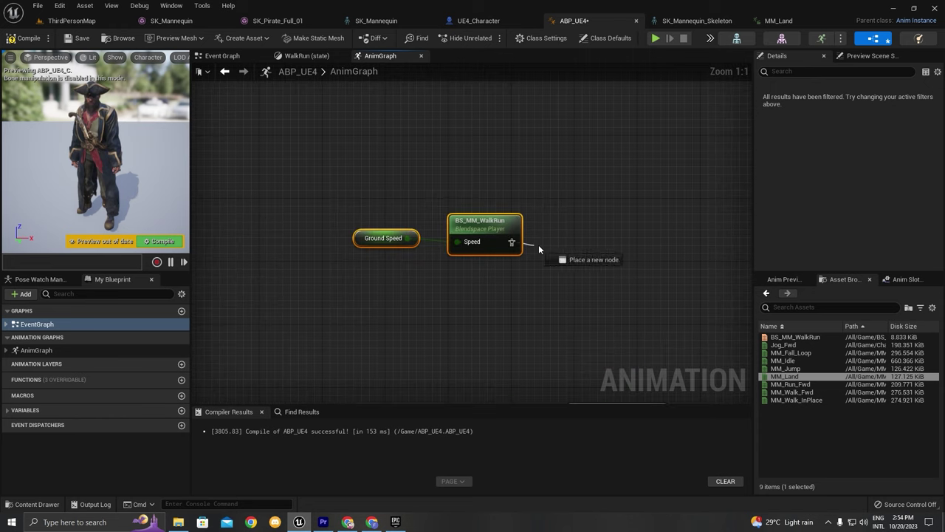
Step: Feed the BS_MM_WalkRun output into a new save cached pose node and straighten the connected nodes
{"action": "left_click_drag", "start_coordinate": [538, 246], "coordinate": [538, 246]}
{"action": "type", "text": "save"}
{"action": "key", "text": "Return"}
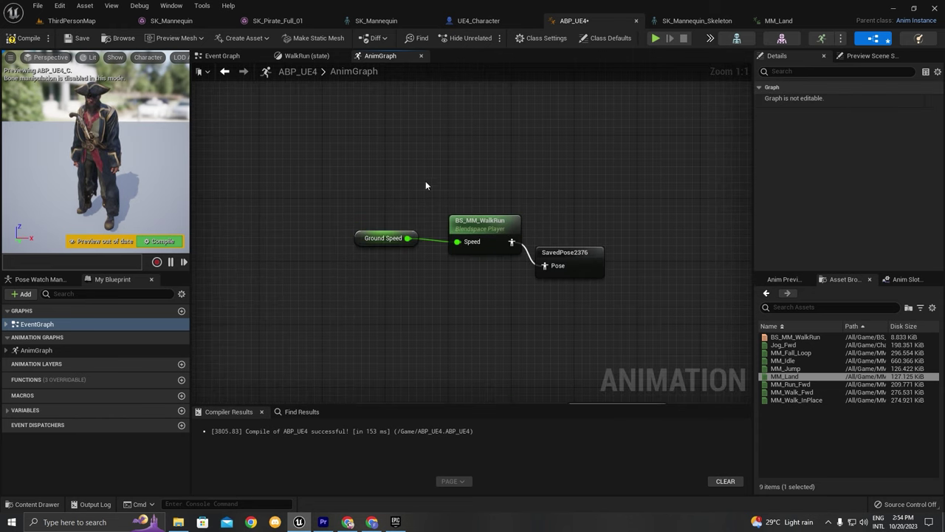
{"action": "key", "text": "q"}
{"action": "left_click", "coordinate": [581, 225]}
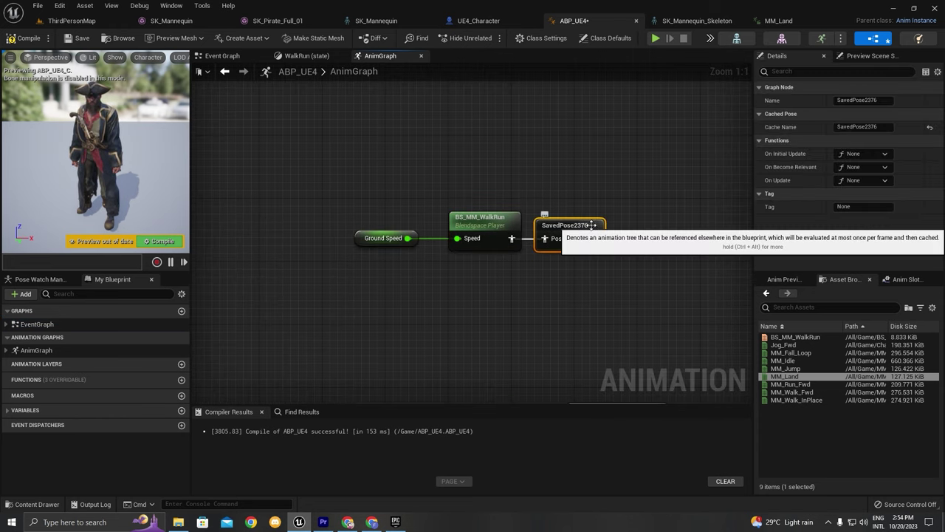
Step: Name the saved cached pose "Walk Run" and compile the animation blueprint
{"action": "double_click", "coordinate": [591, 224]}
{"action": "type", "text": "Walk Run"}
{"action": "key", "text": "Return"}
{"action": "scroll", "coordinate": [491, 293], "scroll_direction": "down", "scroll_amount": 1}
{"action": "key", "text": "ctrl+a"}
{"action": "right_click_drag", "start_coordinate": [629, 191], "coordinate": [573, 105]}
{"action": "scroll", "coordinate": [573, 105], "scroll_direction": "down", "scroll_amount": 3}
{"action": "scroll", "coordinate": [453, 226], "scroll_direction": "up", "scroll_amount": 3}
{"action": "left_click", "coordinate": [164, 241]}
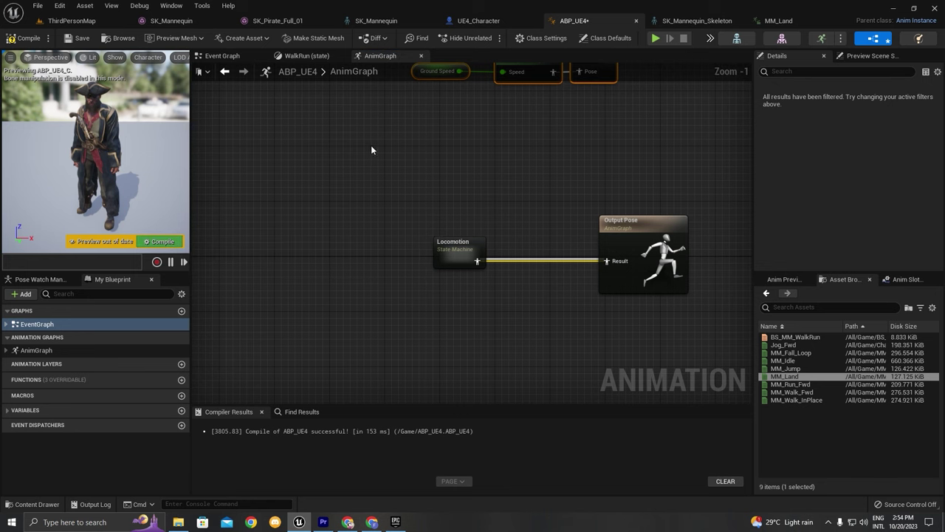
Step: In the WalkRun state, connect a Use cached pose 'Walk Run' node to Output Animation Pose and compile
{"action": "left_click", "coordinate": [301, 60]}
{"action": "scroll", "coordinate": [547, 194], "scroll_direction": "down", "scroll_amount": 3}
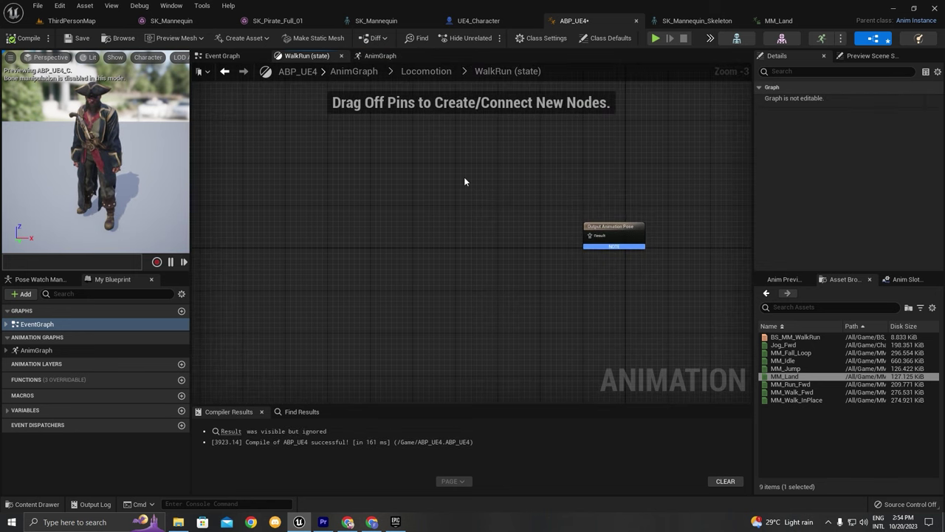
{"action": "scroll", "coordinate": [596, 240], "scroll_direction": "up", "scroll_amount": 3}
{"action": "left_click_drag", "start_coordinate": [463, 195], "coordinate": [464, 188]}
{"action": "type", "text": "walk r"}
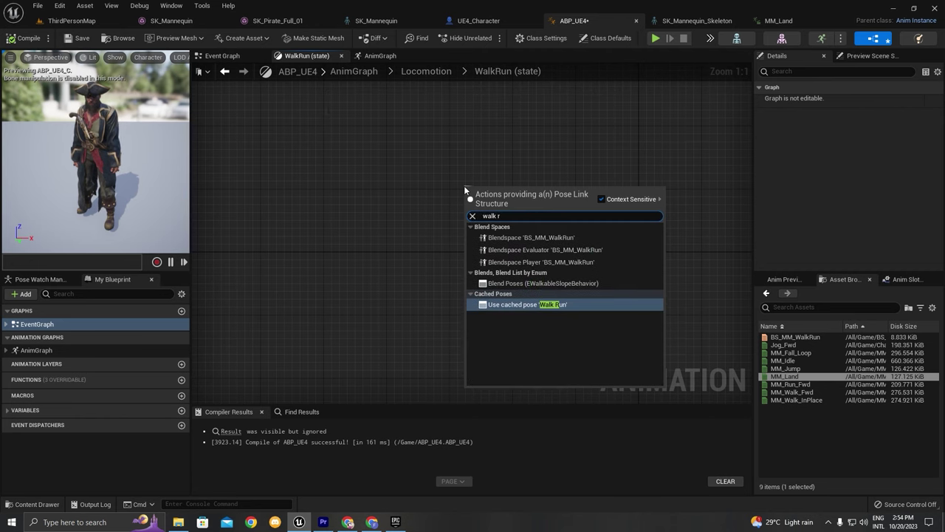
{"action": "key", "text": "Return"}
{"action": "left_click_drag", "start_coordinate": [473, 193], "coordinate": [345, 260]}
{"action": "left_click_drag", "start_coordinate": [406, 268], "coordinate": [461, 237]}
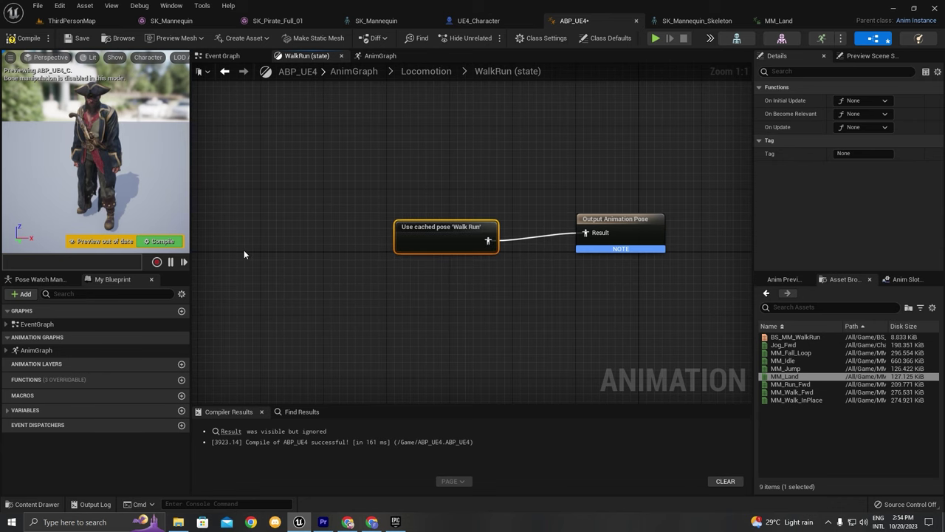
{"action": "left_click", "coordinate": [163, 240]}
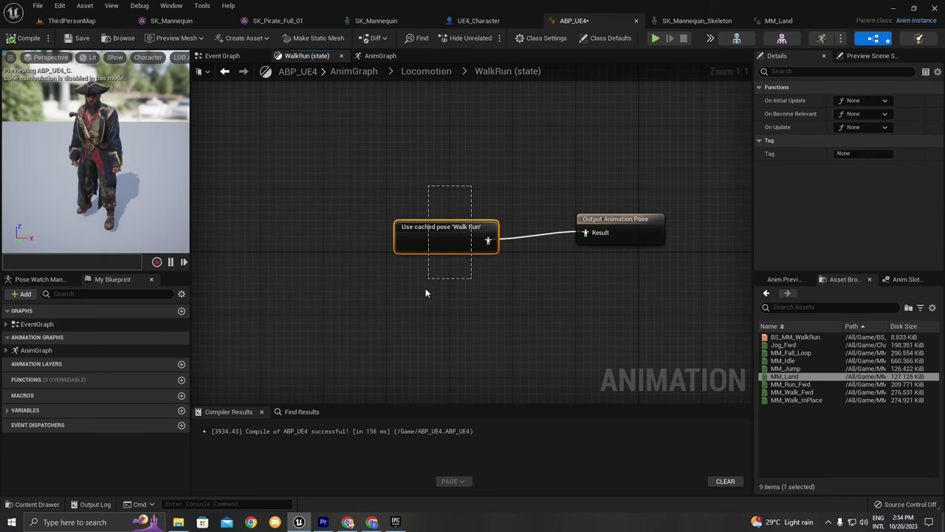
Step: In the MM_Land state, replace Ground Speed and BS_MM_WalkRun with the 'Walk Run' cached pose as the Apply Additive base, and compile
{"action": "left_click", "coordinate": [426, 71]}
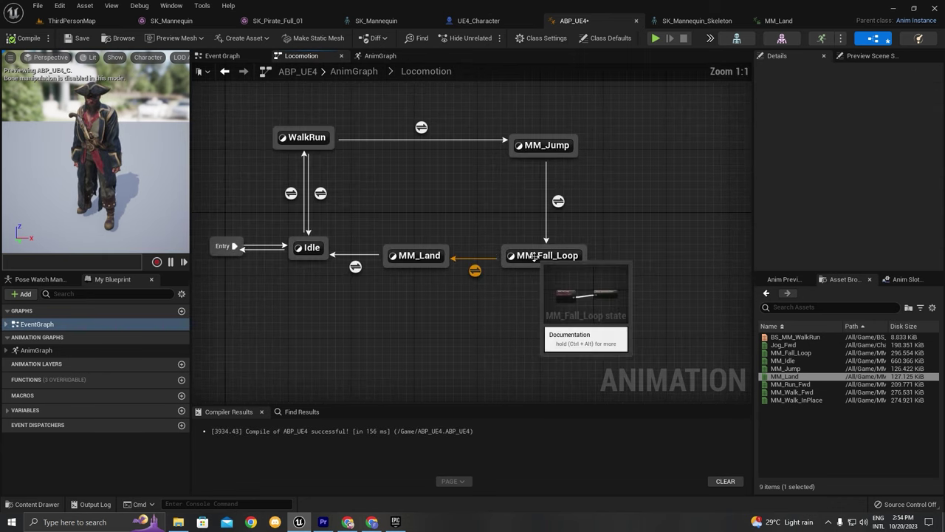
{"action": "double_click", "coordinate": [418, 254]}
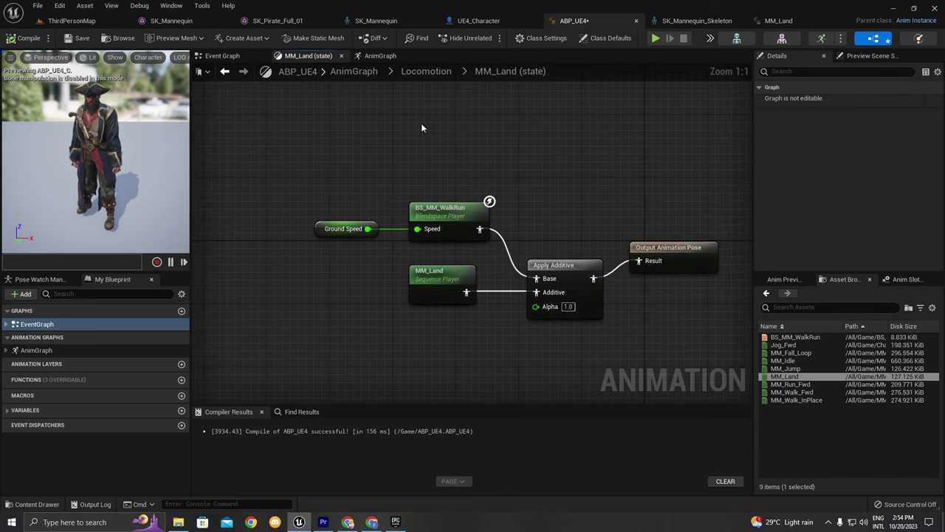
{"action": "key", "text": "ctrl+v"}
{"action": "left_click_drag", "start_coordinate": [484, 153], "coordinate": [548, 279]}
{"action": "left_click", "coordinate": [332, 233]}
{"action": "left_click", "coordinate": [439, 217], "text": "ctrl"}
{"action": "key", "text": "Delete"}
{"action": "left_click_drag", "start_coordinate": [464, 149], "coordinate": [442, 223]}
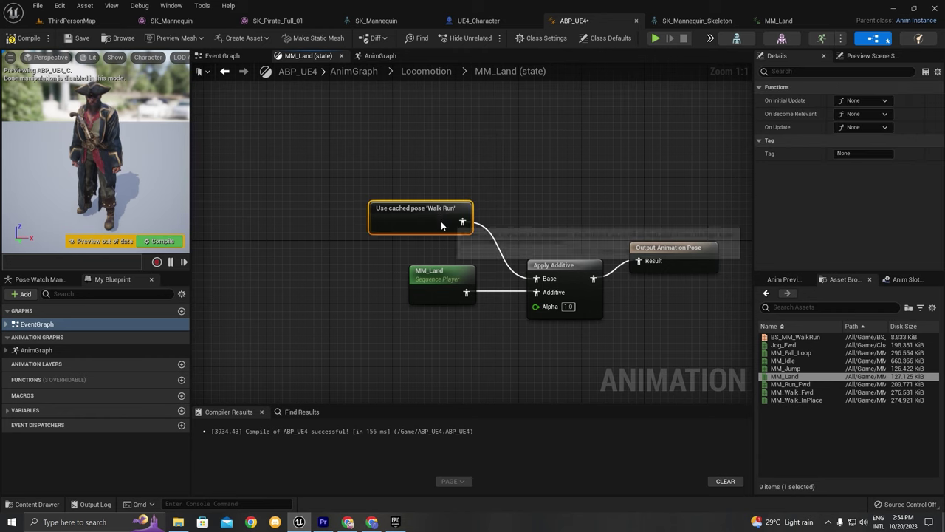
{"action": "left_click", "coordinate": [162, 241]}
{"action": "left_click", "coordinate": [426, 71]}
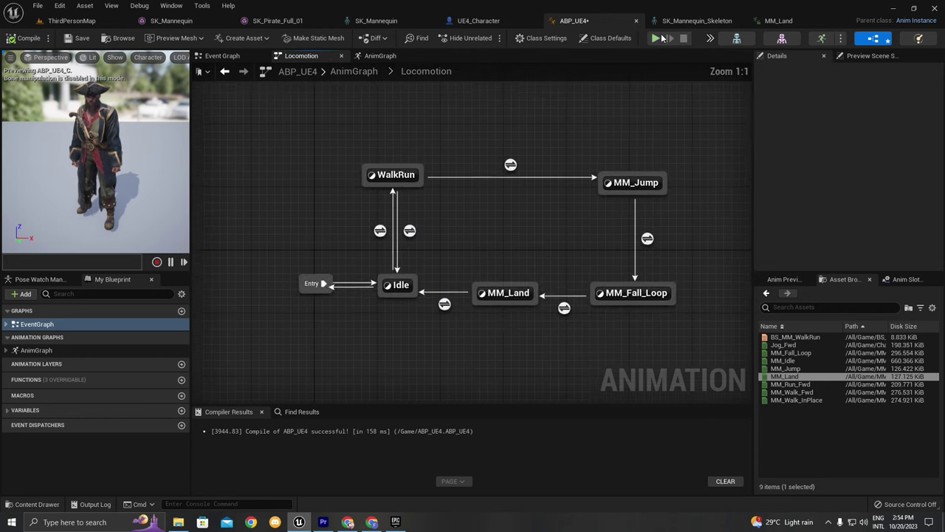
Step: Play the level and test how the pirate runs, jumps and lands while moving
{"action": "left_click", "coordinate": [663, 38]}
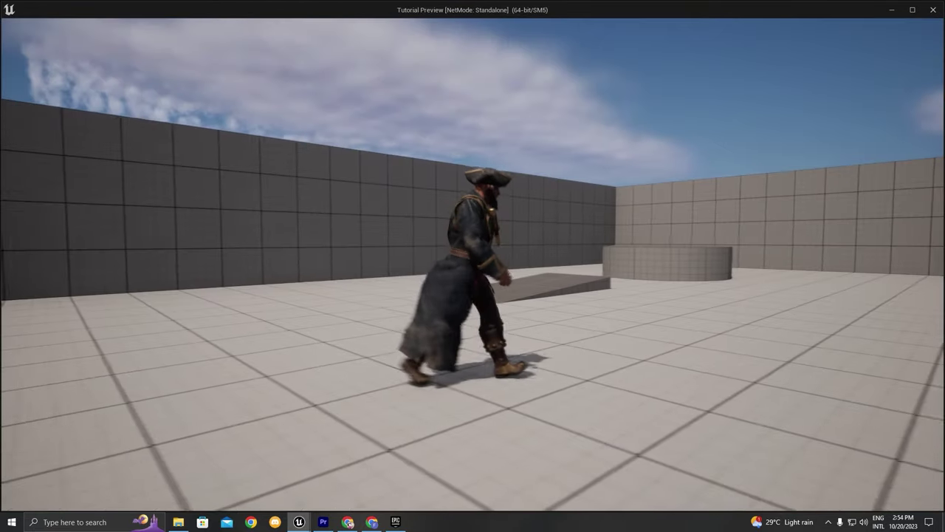
{"action": "key", "text": "space"}
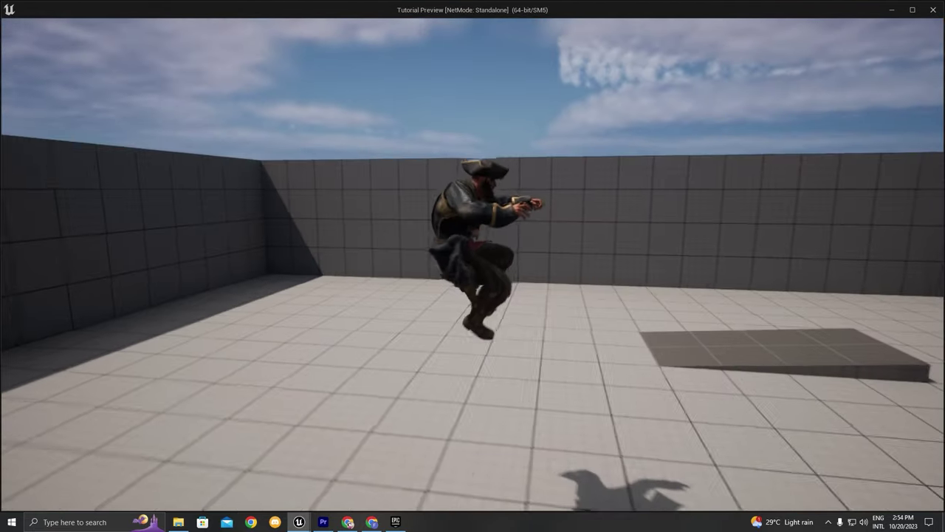
{"action": "key", "text": "space"}
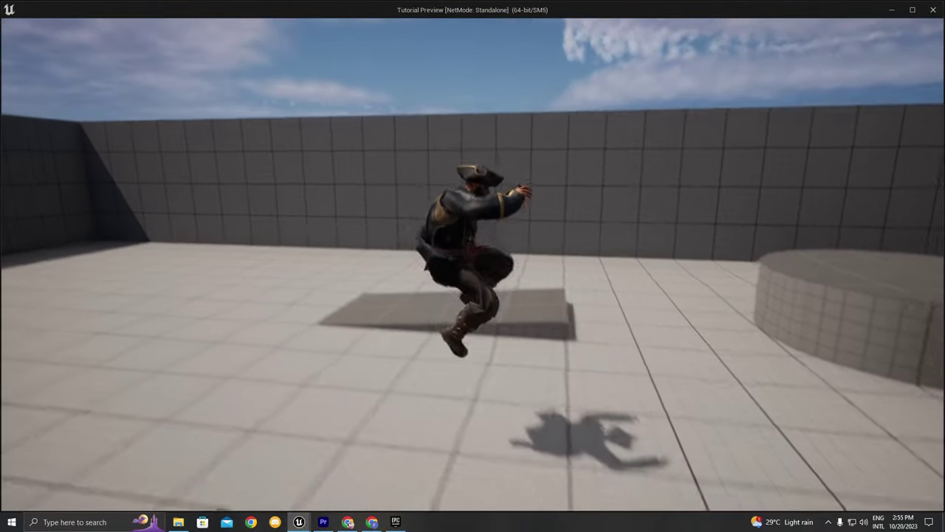
{"action": "key", "text": "space"}
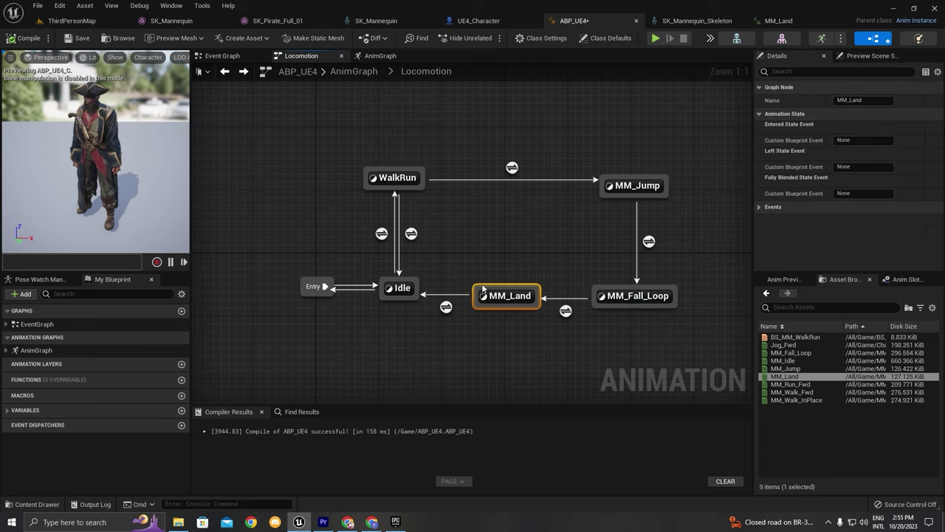
Step: Add a transition from the MM_Land state to the WalkRun state
{"action": "left_click_drag", "start_coordinate": [480, 293], "coordinate": [533, 252]}
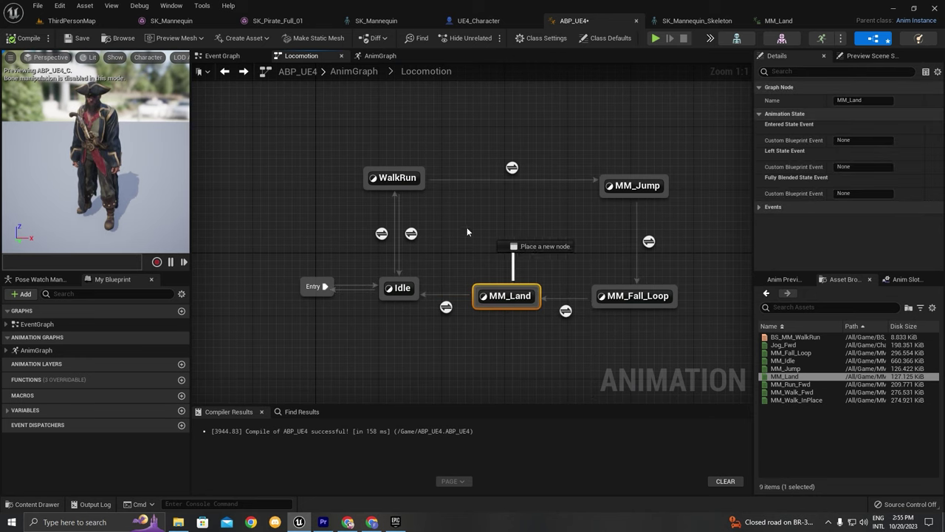
{"action": "left_click_drag", "start_coordinate": [447, 214], "coordinate": [422, 191]}
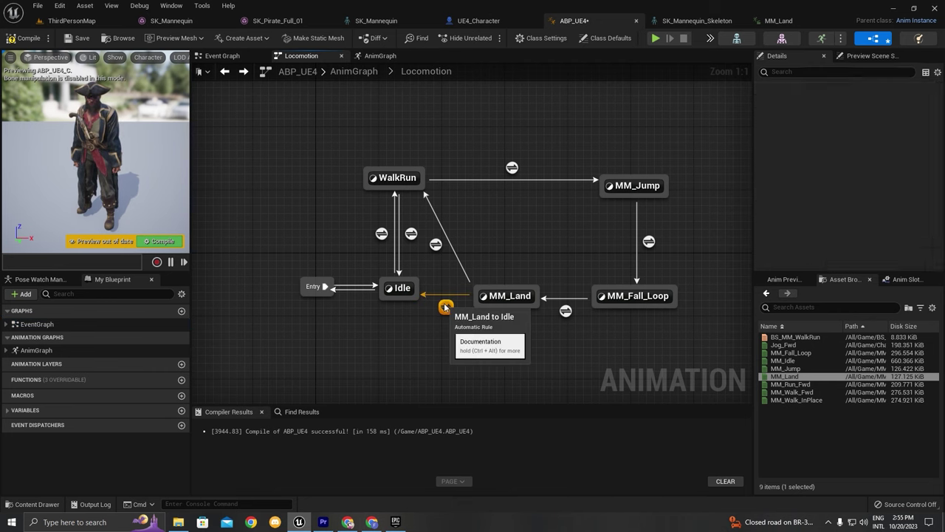
Step: Turn off the automatic rule on MM_Land to Idle and connect its AND node to Can Enter Transition, straightening the node row
{"action": "double_click", "coordinate": [446, 306]}
{"action": "key", "text": "alt+Left"}
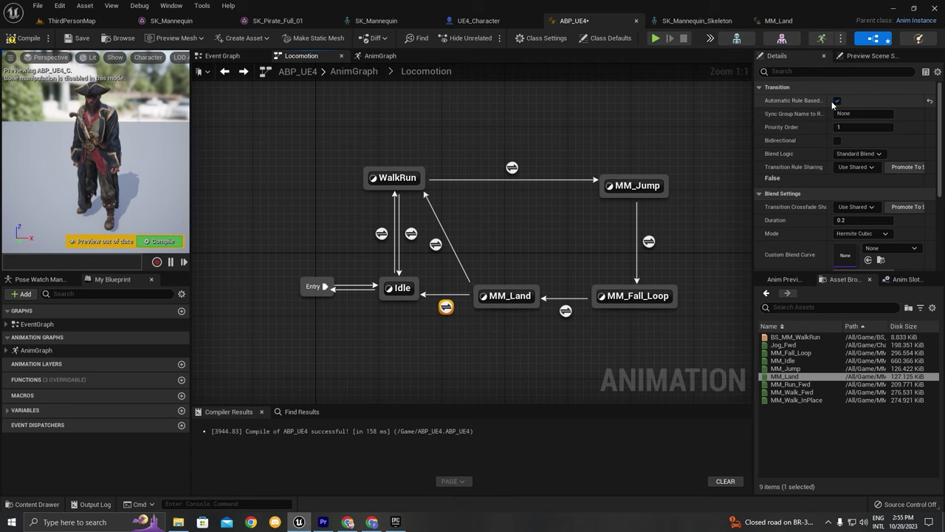
{"action": "double_click", "coordinate": [445, 306]}
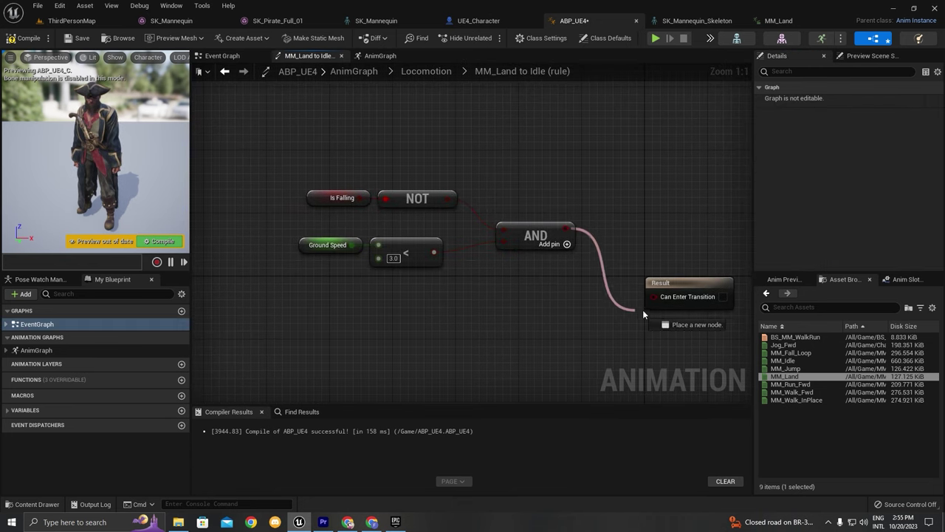
{"action": "left_click_drag", "start_coordinate": [673, 297], "coordinate": [673, 234]}
{"action": "left_click_drag", "start_coordinate": [363, 140], "coordinate": [659, 231]}
{"action": "key", "text": "q"}
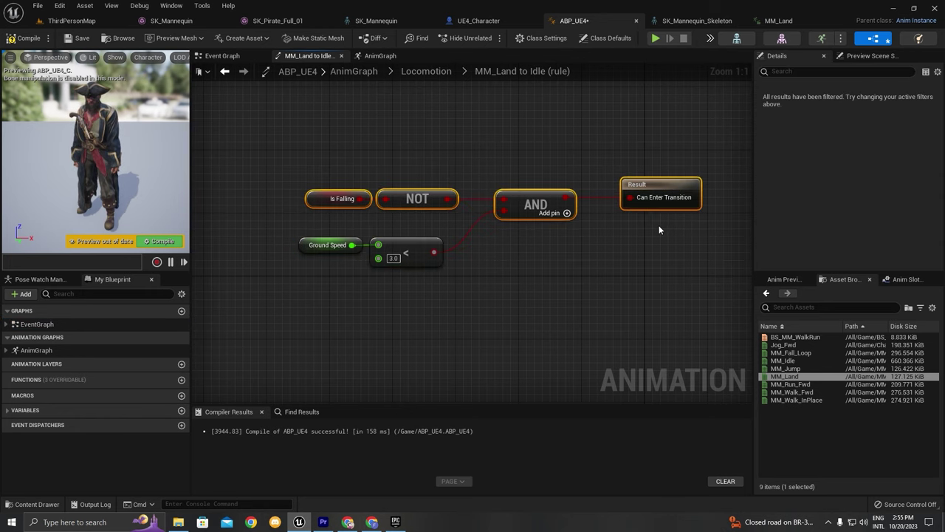
{"action": "scroll", "coordinate": [537, 244], "scroll_direction": "down", "scroll_amount": 4}
{"action": "scroll", "coordinate": [488, 247], "scroll_direction": "up", "scroll_amount": 4}
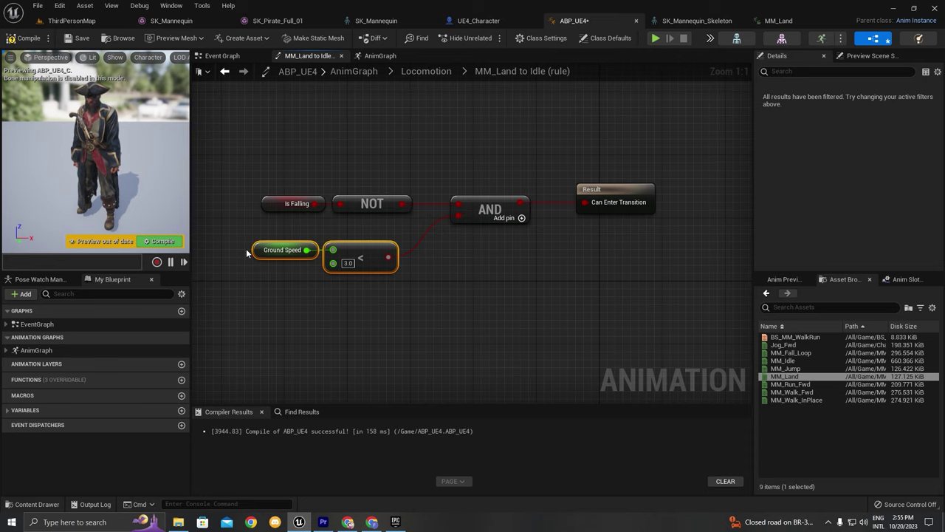
{"action": "key", "text": "alt+Left"}
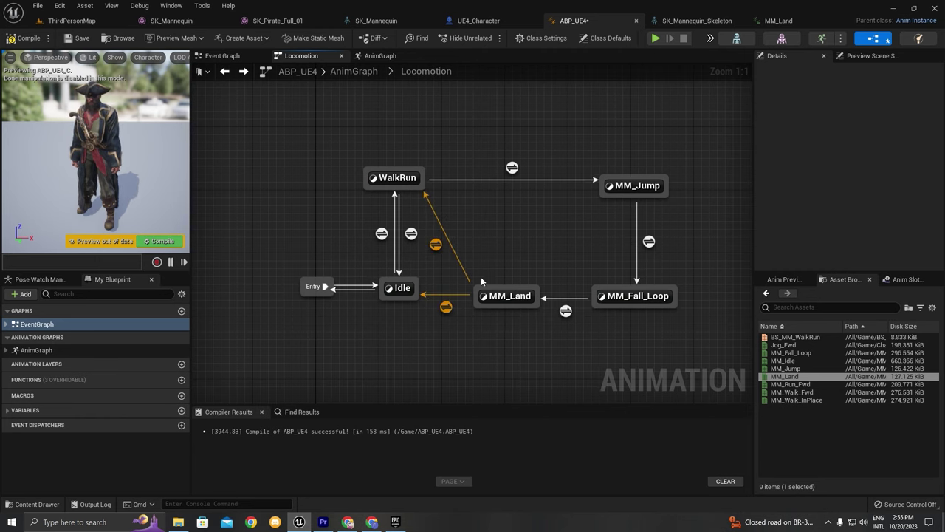
Step: Check the rule graphs of the MM_Fall_Loop to MM_Land and MM_Land to WalkRun transitions
{"action": "double_click", "coordinate": [566, 311]}
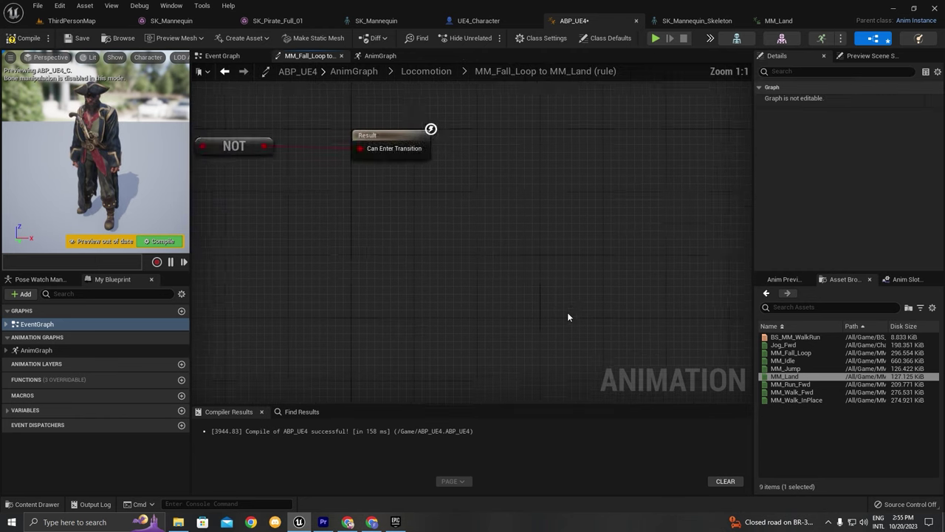
{"action": "double_click", "coordinate": [567, 313]}
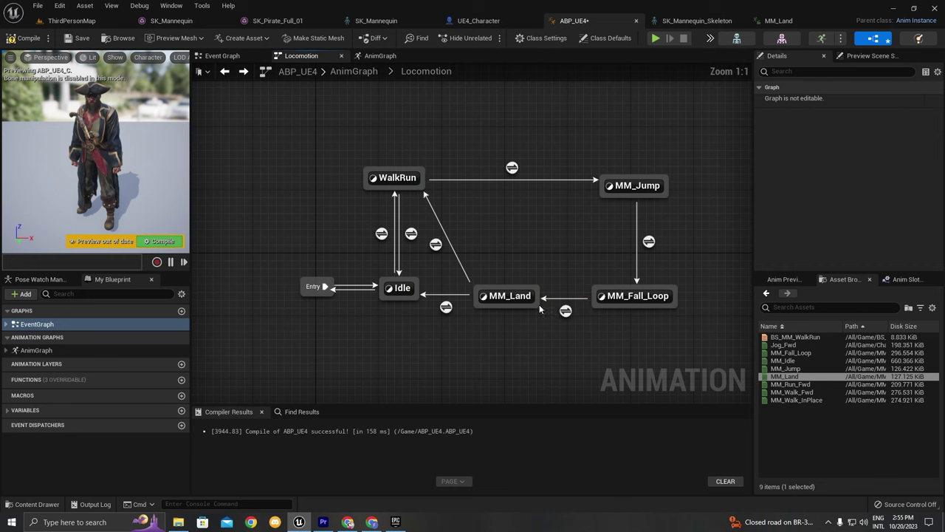
{"action": "double_click", "coordinate": [435, 246]}
{"action": "key", "text": "alt+Left"}
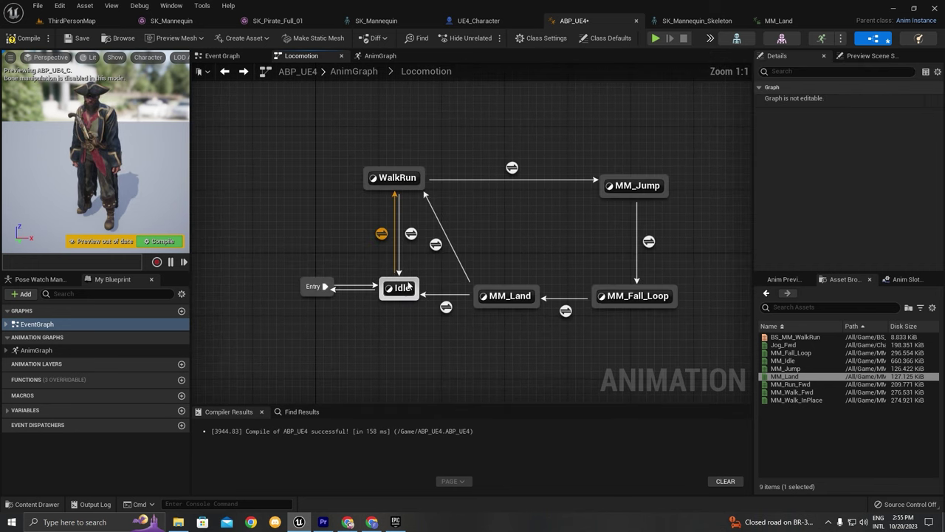
Step: In the MM_Land to WalkRun rule, add the IsFalling variable and feed it into a NOT Boolean node
{"action": "double_click", "coordinate": [435, 245]}
{"action": "left_click", "coordinate": [103, 294]}
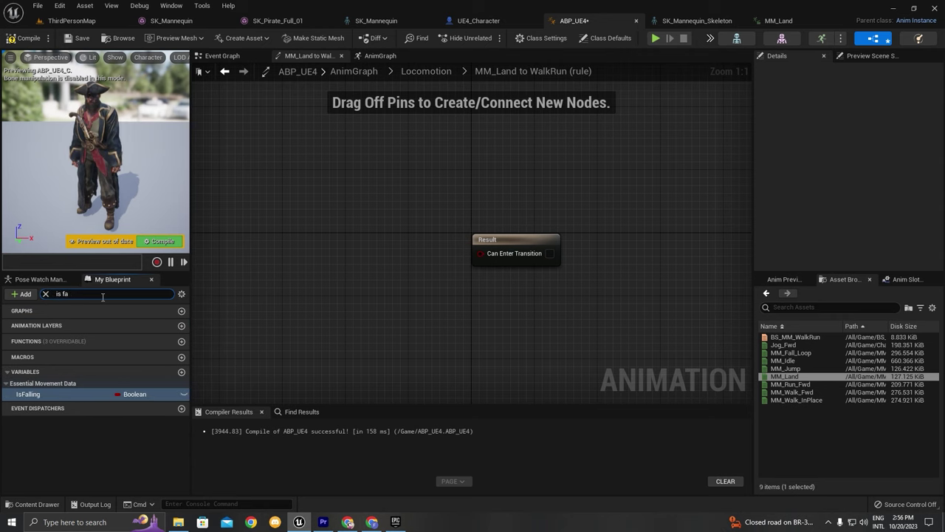
{"action": "left_click_drag", "start_coordinate": [30, 393], "coordinate": [235, 226]}
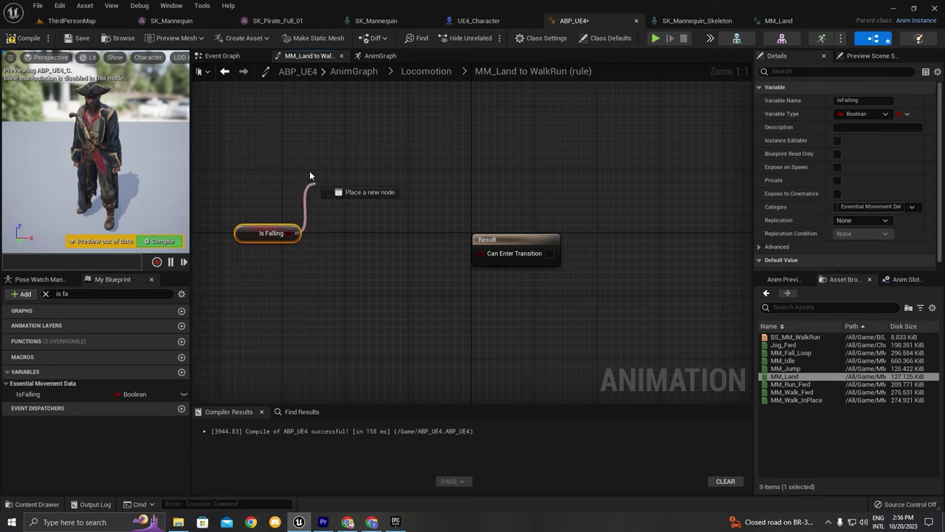
{"action": "left_click_drag", "start_coordinate": [310, 175], "coordinate": [310, 174]}
{"action": "type", "text": "not"}
{"action": "key", "text": "Return"}
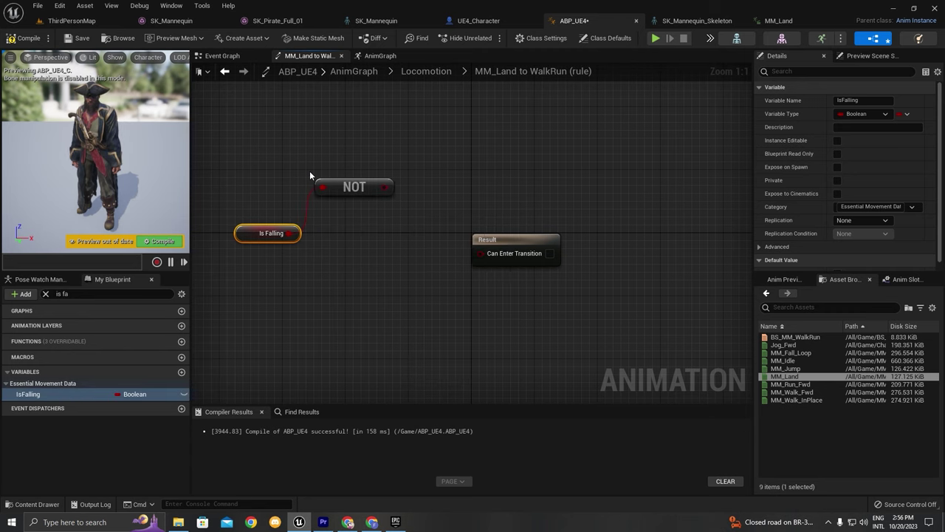
Step: Route the NOT output through a new AND Boolean node into Can Enter Transition
{"action": "left_click_drag", "start_coordinate": [384, 187], "coordinate": [372, 220]}
{"action": "type", "text": "and"}
{"action": "key", "text": "Return"}
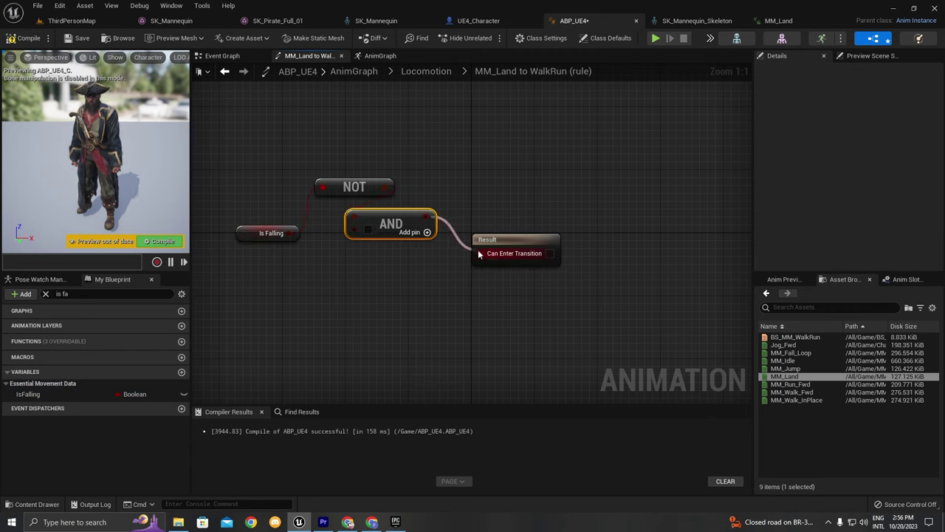
{"action": "left_click_drag", "start_coordinate": [478, 254], "coordinate": [478, 254]}
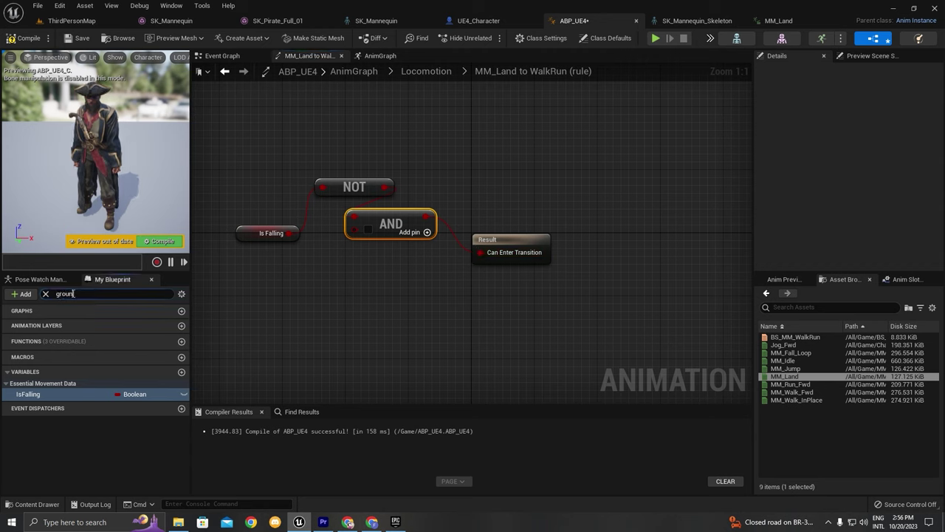
Step: Add the GroundSpeed variable to the MM_Land to WalkRun rule and compare it as greater than 3
{"action": "left_click_drag", "start_coordinate": [75, 396], "coordinate": [351, 314]}
{"action": "left_click", "coordinate": [317, 318]}
{"action": "type", "text": ">"}
{"action": "key", "text": "Return"}
{"action": "left_click", "coordinate": [375, 333]}
{"action": "type", "text": "3"}
Step: Connect the greater-than result to the AND node's free input, tidy the nodes and return to the Locomotion graph
{"action": "left_click_drag", "start_coordinate": [420, 326], "coordinate": [354, 233]}
{"action": "left_click_drag", "start_coordinate": [291, 308], "coordinate": [342, 310]}
{"action": "left_click", "coordinate": [351, 270], "text": "shift"}
{"action": "left_click_drag", "start_coordinate": [350, 270], "coordinate": [373, 307]}
{"action": "left_click", "coordinate": [426, 71]}
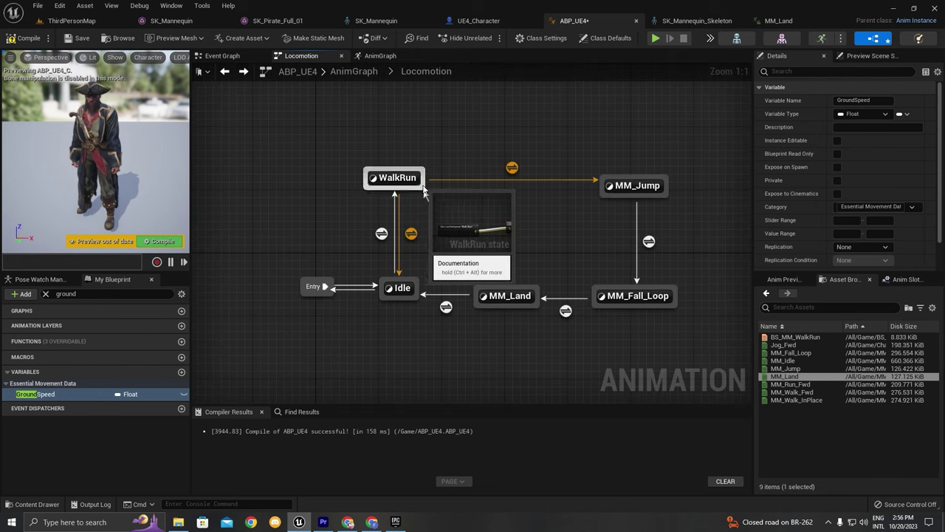
Step: Play the preview and test jumping while the pirate runs, then stop it
{"action": "scroll", "coordinate": [258, 200], "scroll_direction": "down", "scroll_amount": 2}
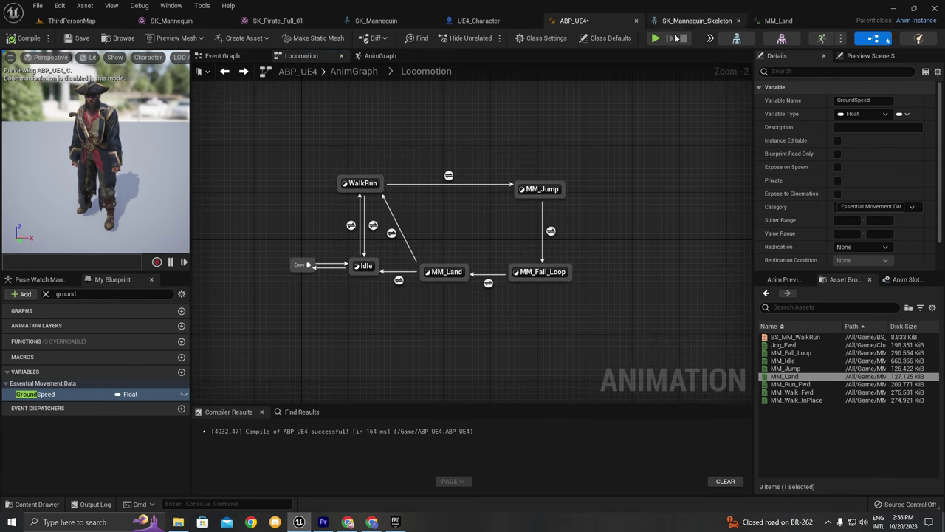
{"action": "left_click", "coordinate": [656, 40]}
{"action": "key", "text": "w"}
{"action": "key", "text": "space"}
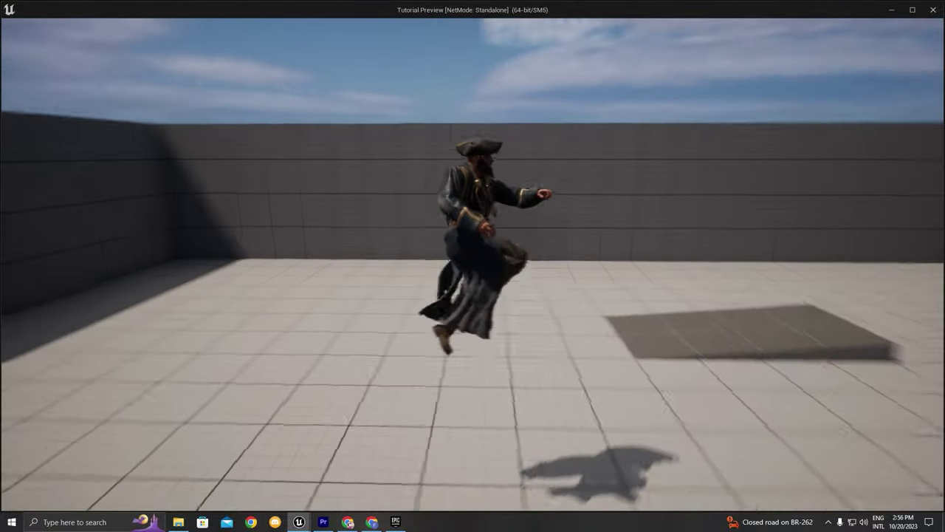
{"action": "key", "text": "space"}
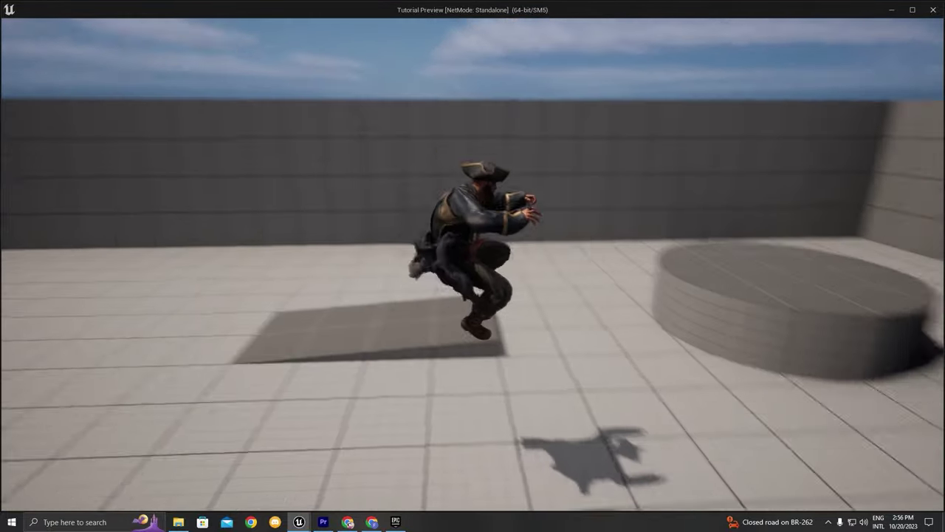
{"action": "key", "text": "space"}
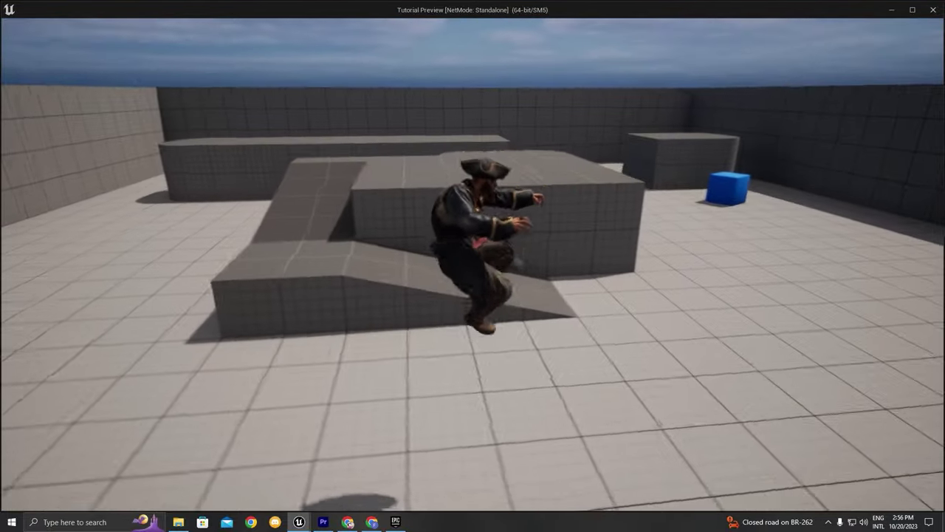
{"action": "key", "text": "Escape"}
Step: Inspect the MM_Land state's graph and its sequence player settings, then return to Locomotion
{"action": "scroll", "coordinate": [431, 276], "scroll_direction": "up", "scroll_amount": 2}
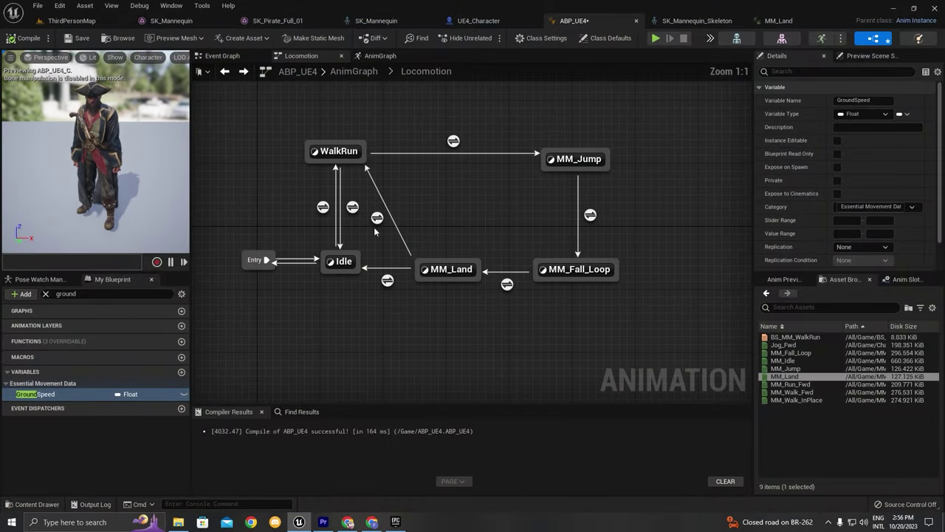
{"action": "double_click", "coordinate": [449, 270]}
{"action": "left_click", "coordinate": [423, 273]}
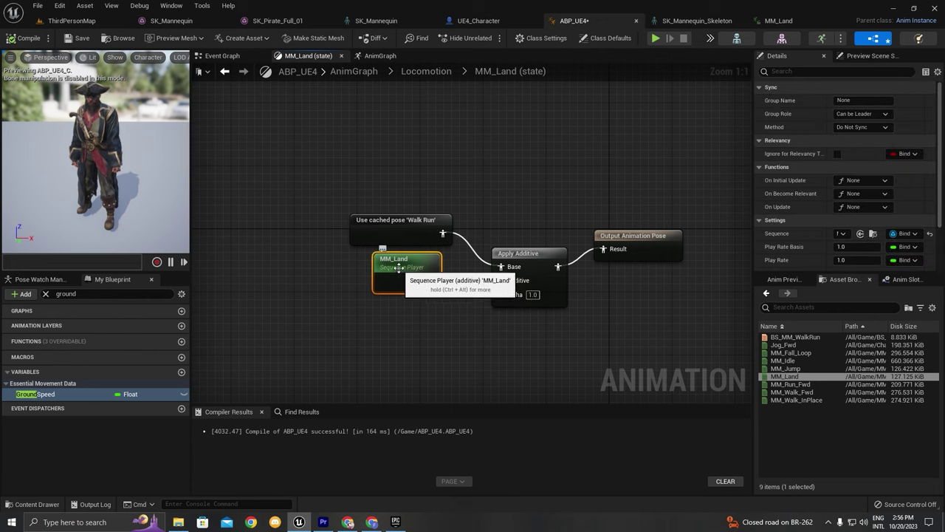
{"action": "scroll", "coordinate": [888, 134], "scroll_direction": "down", "scroll_amount": 2}
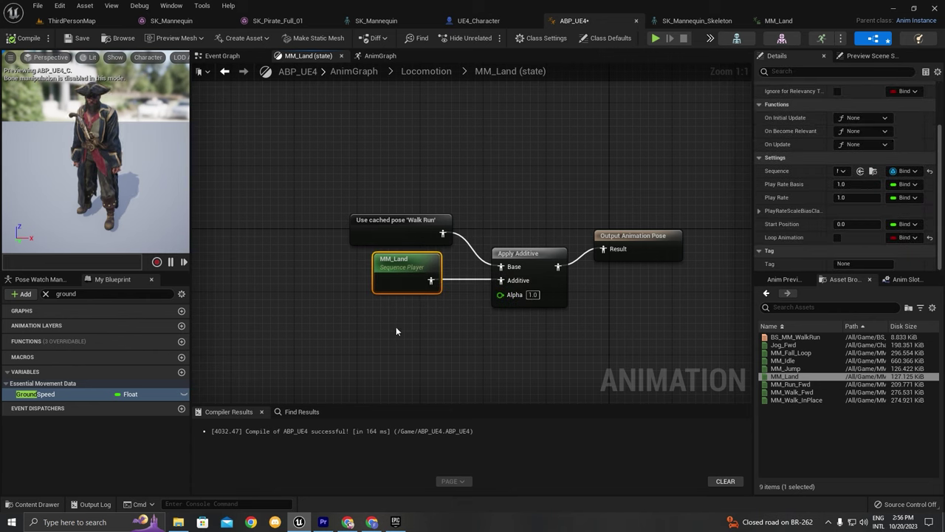
{"action": "left_click_drag", "start_coordinate": [418, 270], "coordinate": [415, 271]}
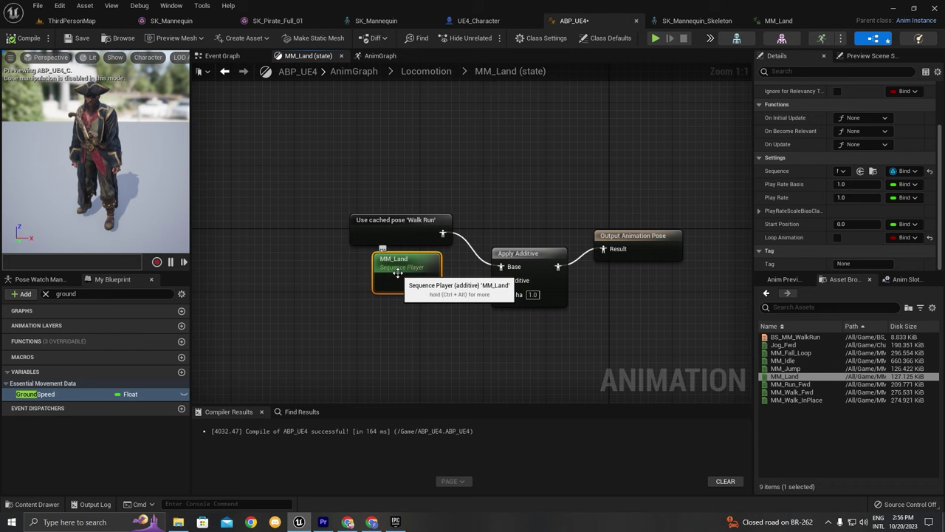
{"action": "double_click", "coordinate": [447, 295]}
{"action": "double_click", "coordinate": [452, 269]}
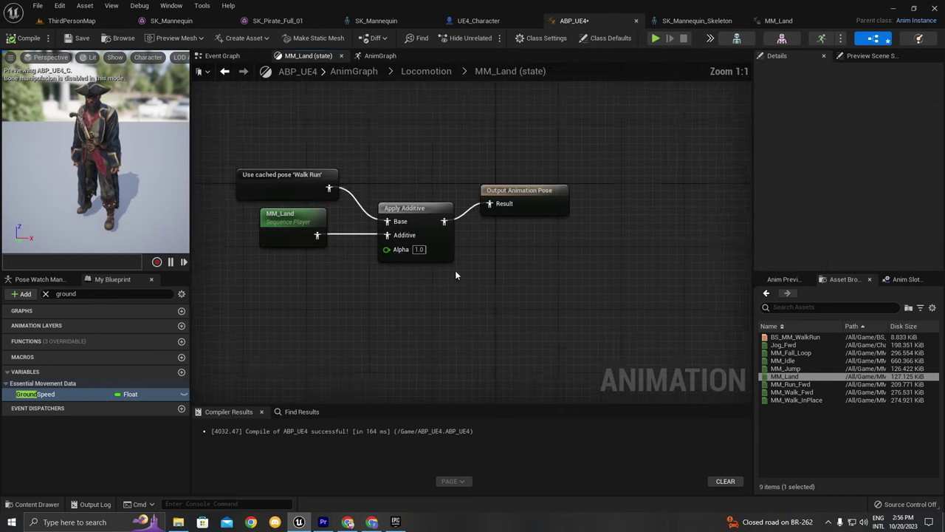
{"action": "left_click_drag", "start_coordinate": [350, 310], "coordinate": [422, 249]}
{"action": "double_click", "coordinate": [421, 248]}
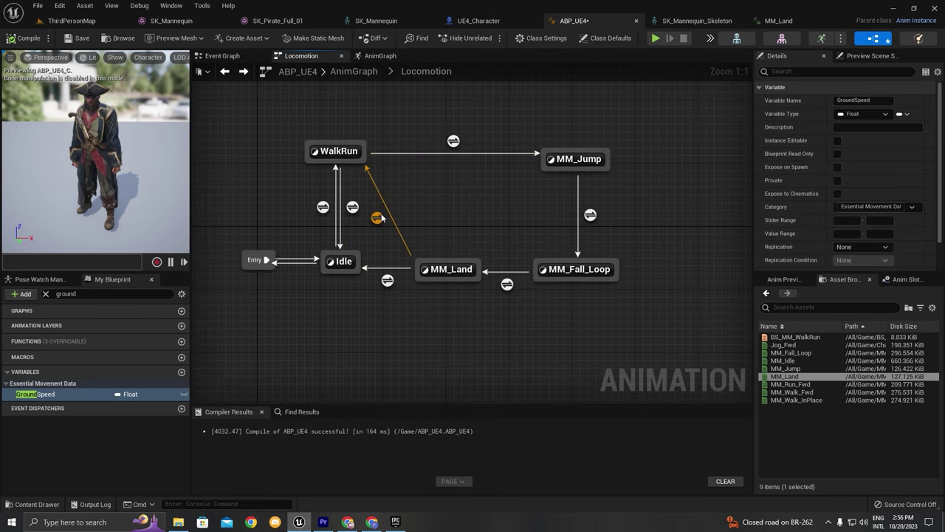
Step: Reopen the MM_Land state, select its sequence player and play the preview, then stop it
{"action": "double_click", "coordinate": [451, 271]}
{"action": "left_click", "coordinate": [413, 272]}
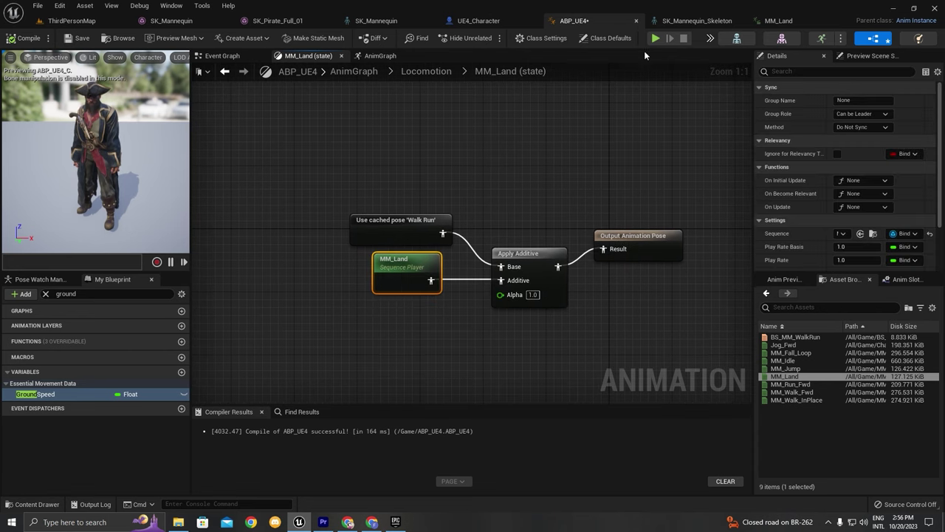
{"action": "left_click", "coordinate": [655, 39]}
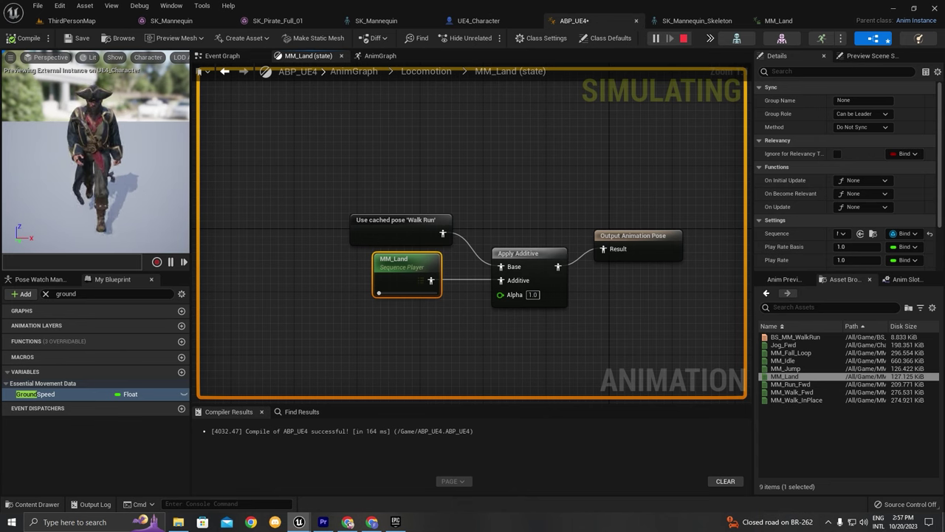
{"action": "key", "text": "Escape"}
Step: In the MM_Land to WalkRun rule, add a third input pin to the AND node and rearrange the comparison nodes
{"action": "double_click", "coordinate": [398, 144]}
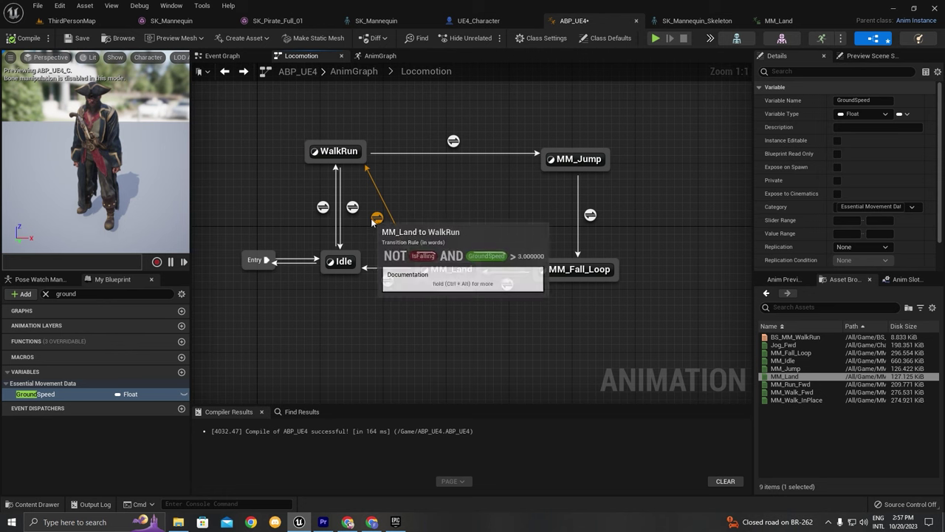
{"action": "double_click", "coordinate": [375, 219]}
{"action": "double_click", "coordinate": [363, 177]}
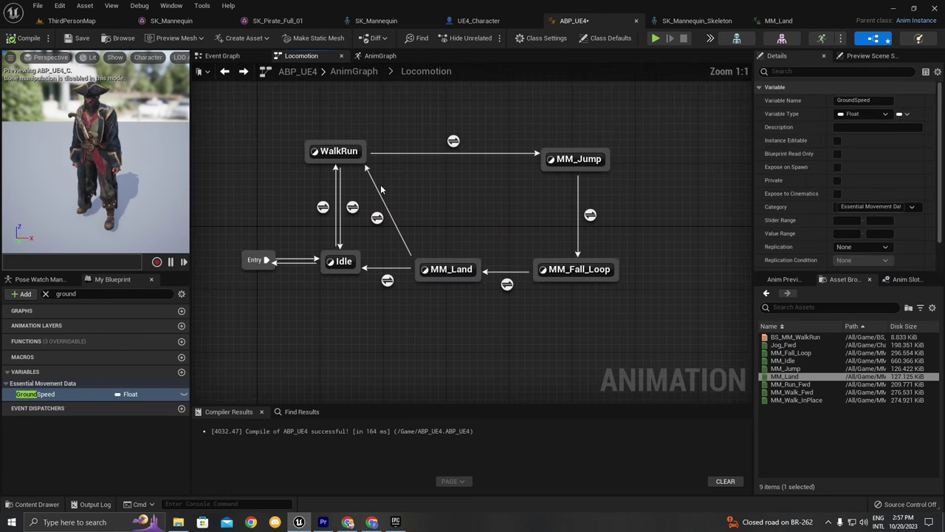
{"action": "double_click", "coordinate": [375, 218]}
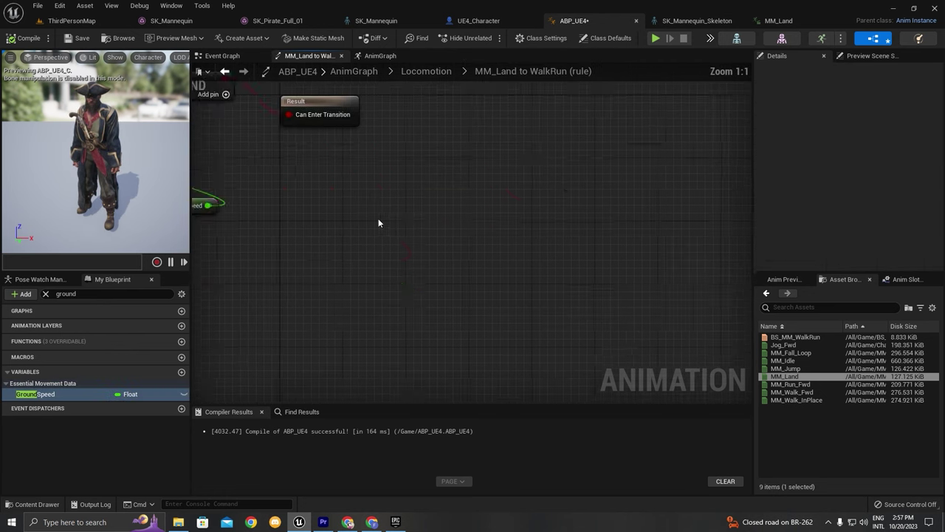
{"action": "left_click", "coordinate": [534, 214]}
{"action": "left_click_drag", "start_coordinate": [512, 353], "coordinate": [508, 298]}
{"action": "left_click_drag", "start_coordinate": [511, 284], "coordinate": [360, 268]}
{"action": "left_click_drag", "start_coordinate": [373, 217], "coordinate": [345, 170]}
{"action": "left_click", "coordinate": [472, 337]}
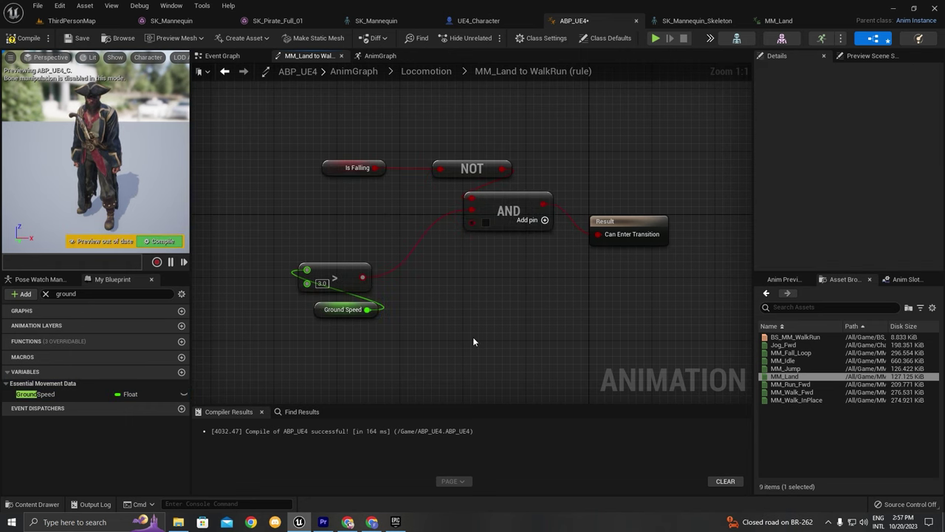
Step: Add a Time Remaining (ratio) (MM_Land) node to the MM_Land to WalkRun rule
{"action": "right_click", "coordinate": [472, 337]}
{"action": "type", "text": "MM_"}
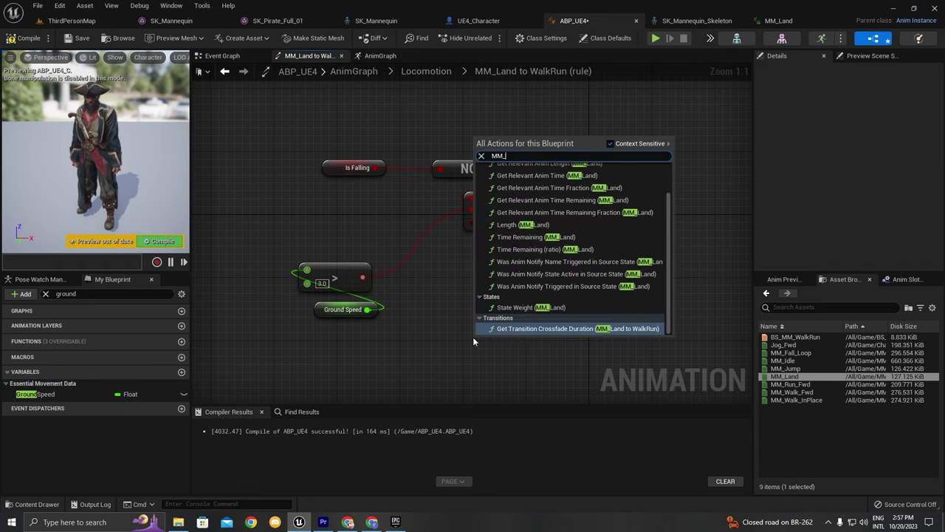
{"action": "type", "text": "land"}
{"action": "scroll", "coordinate": [513, 266], "scroll_direction": "down", "scroll_amount": 2}
{"action": "type", "text": "ratio"}
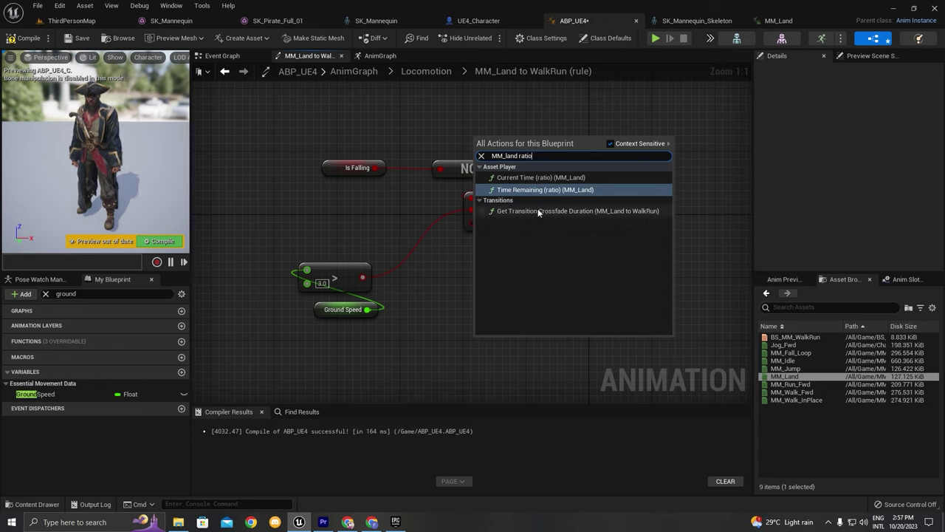
{"action": "key", "text": "Return"}
Step: Compare the remaining time ratio as less than 0.1, wire it into the AND node's third input and return to Locomotion
{"action": "left_click_drag", "start_coordinate": [545, 349], "coordinate": [399, 350]}
{"action": "type", "text": "<"}
{"action": "key", "text": "Return"}
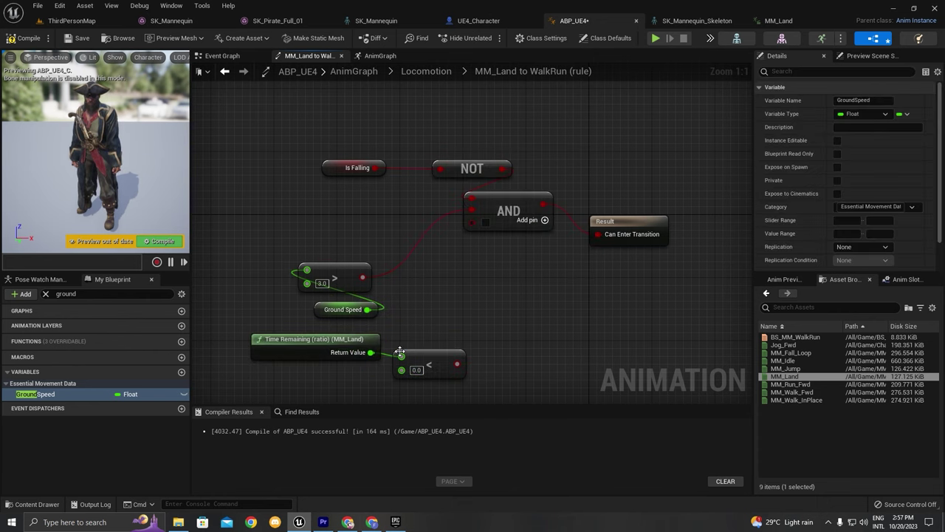
{"action": "type", "text": "0.1"}
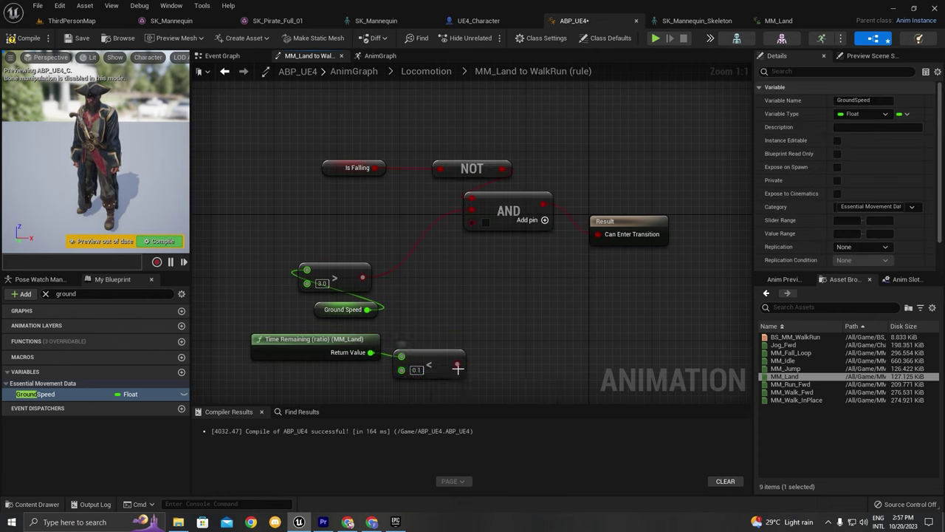
{"action": "left_click_drag", "start_coordinate": [457, 363], "coordinate": [480, 231]}
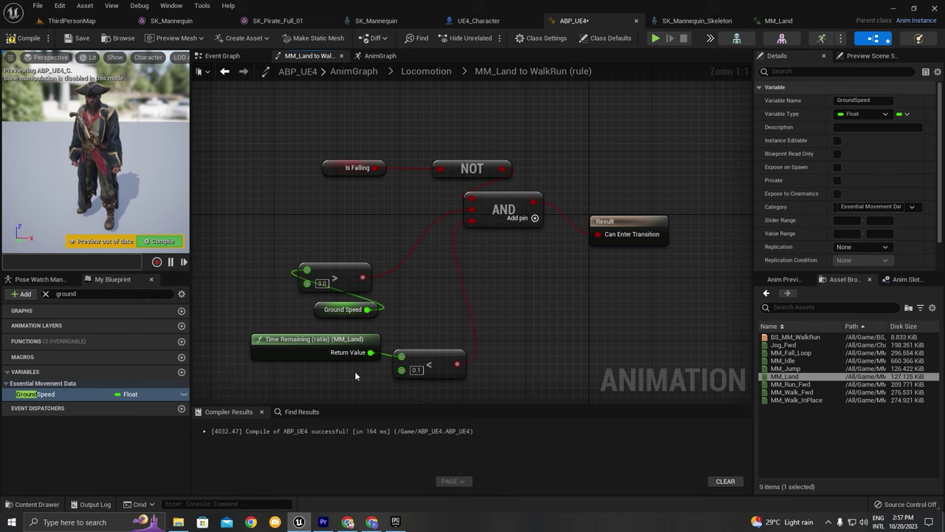
{"action": "left_click_drag", "start_coordinate": [355, 376], "coordinate": [370, 347]}
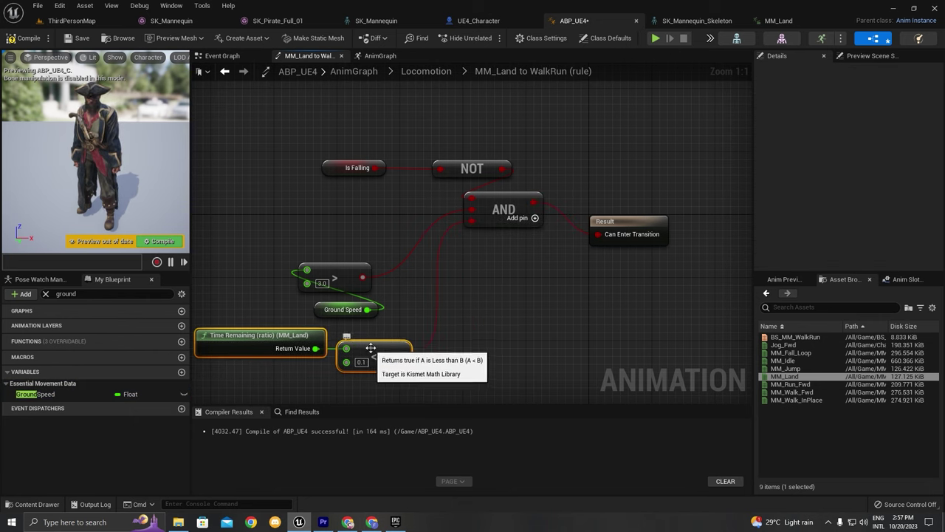
{"action": "left_click", "coordinate": [426, 71]}
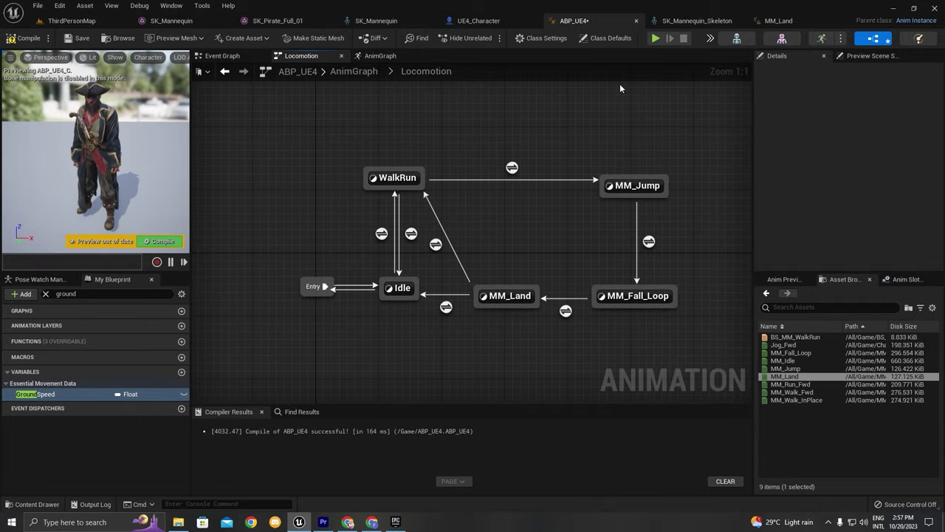
Step: Play the preview and test the pirate's landing animation by jumping repeatedly while running and onto the round platform
{"action": "left_click", "coordinate": [655, 38]}
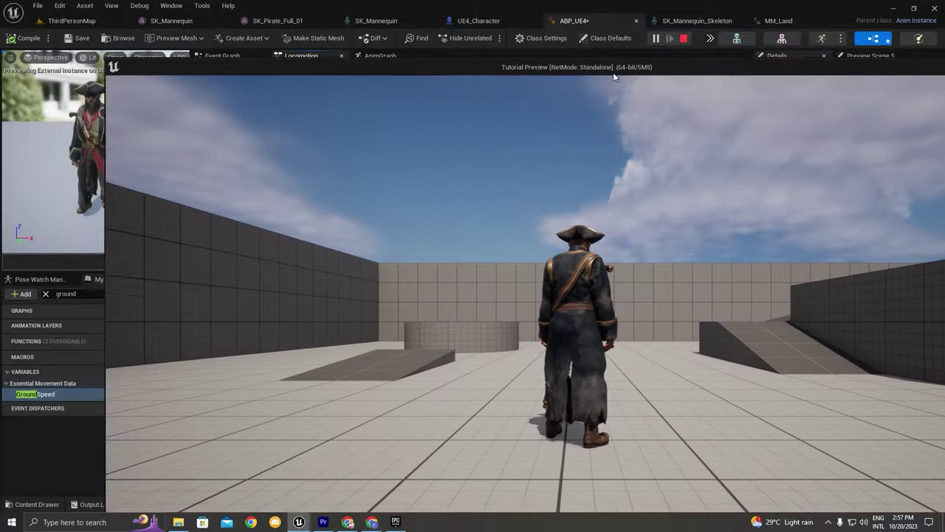
{"action": "key", "text": "d"}
{"action": "key", "text": "space"}
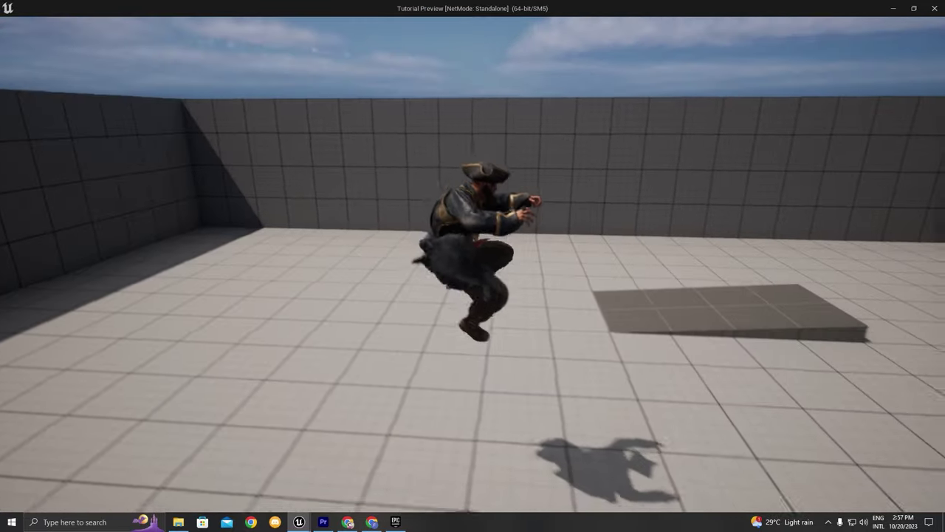
{"action": "key", "text": "space"}
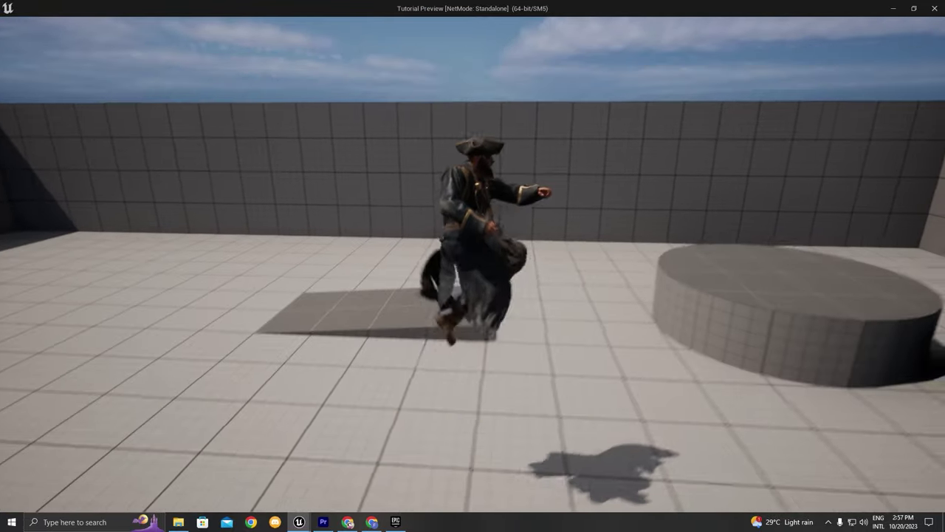
{"action": "key", "text": "w"}
{"action": "key", "text": "space"}
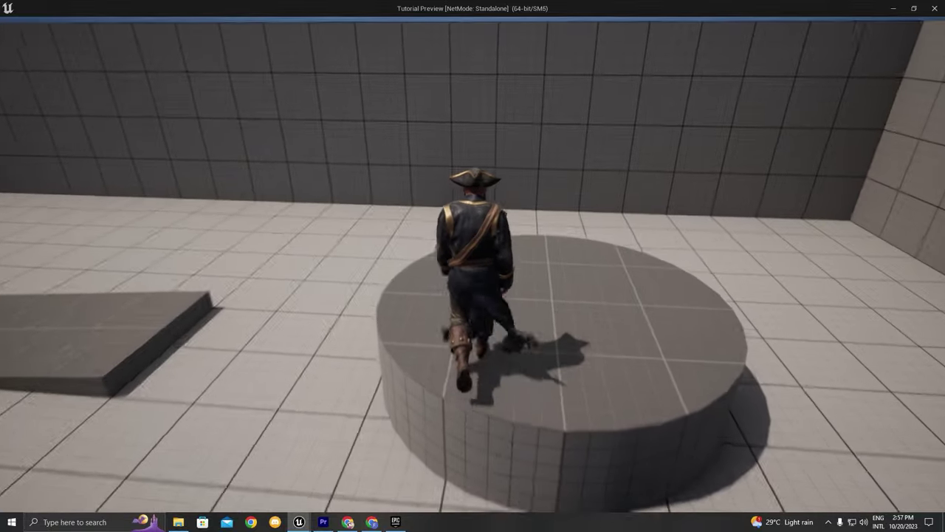
{"action": "key", "text": "space"}
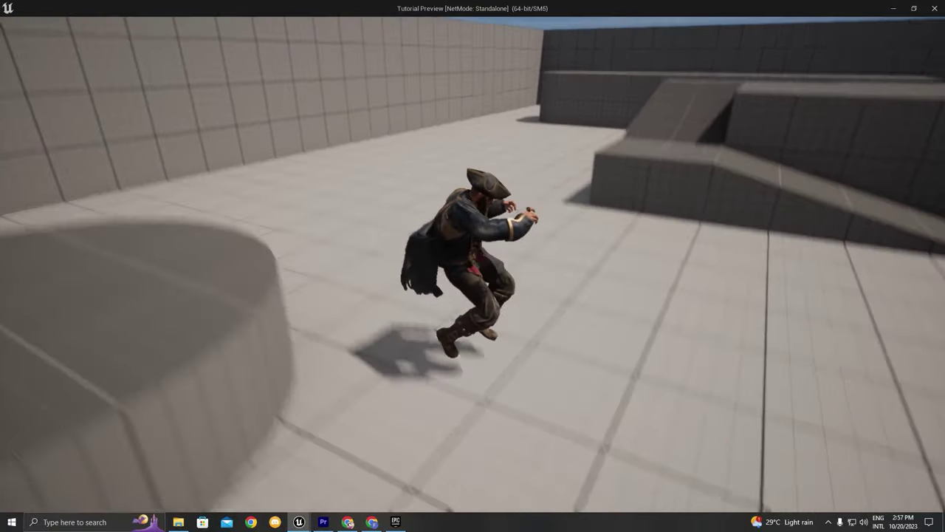
{"action": "key", "text": "space"}
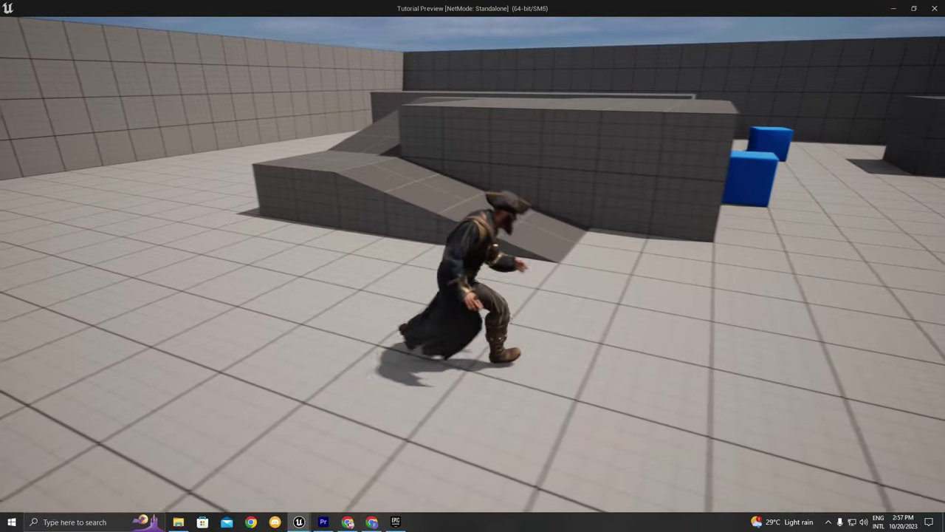
{"action": "key", "text": "space"}
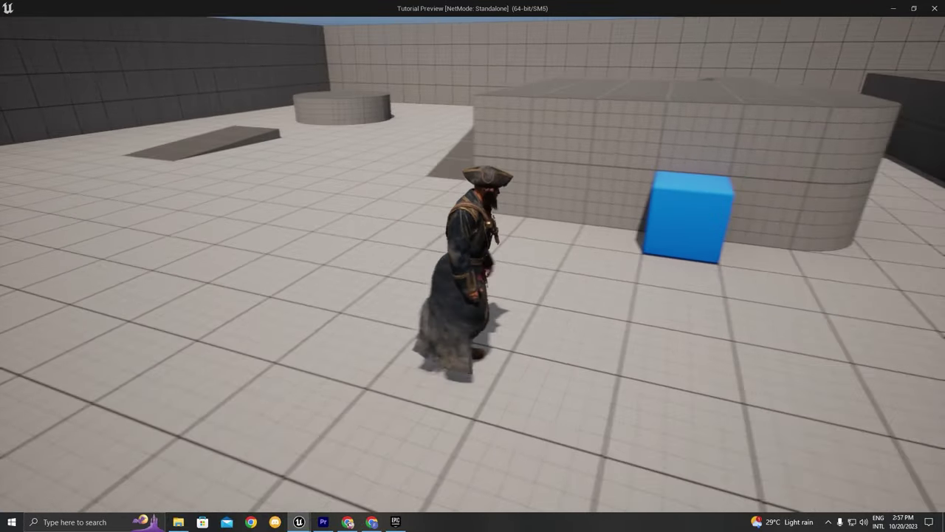
Step: Check the active Locomotion state in the editor, then resume the running preview and test more jumps
{"action": "key", "text": "alt+Tab"}
{"action": "key", "text": "alt+Tab"}
{"action": "key", "text": "alt+Tab"}
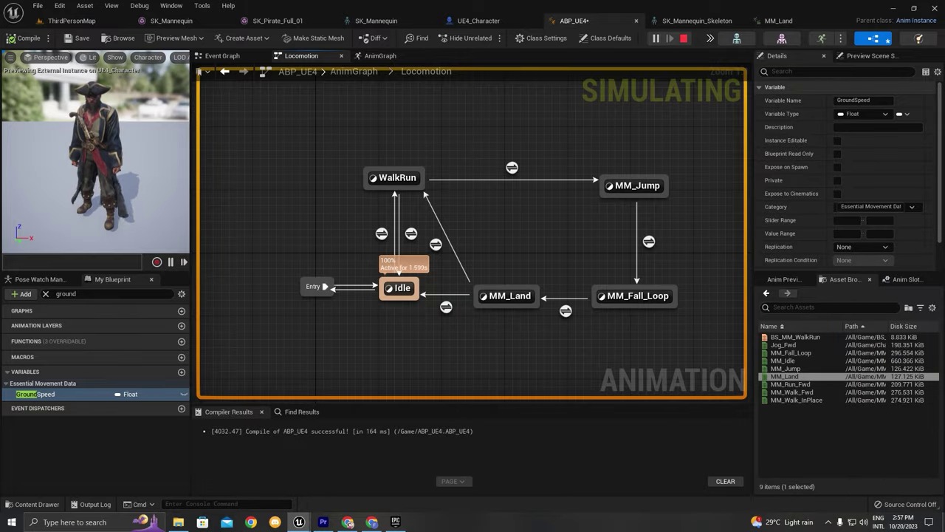
{"action": "key", "text": "alt+Tab"}
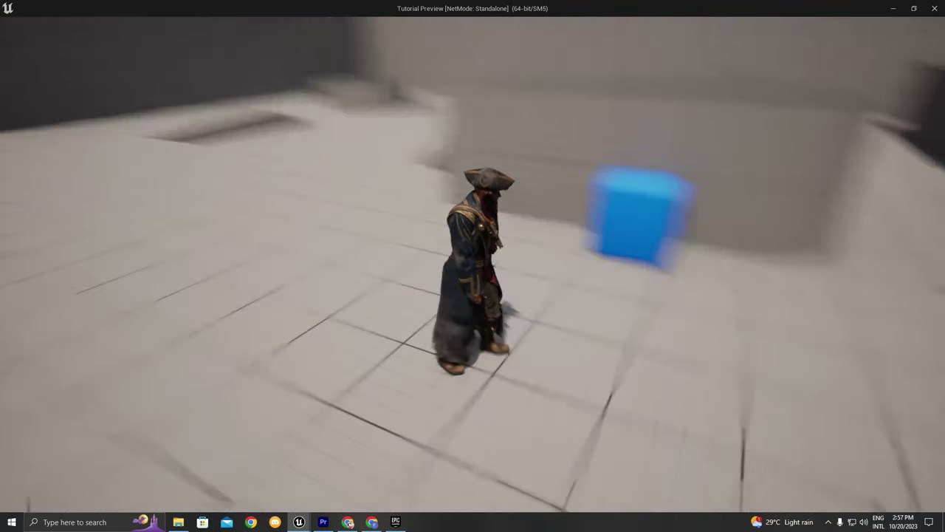
{"action": "key", "text": "space"}
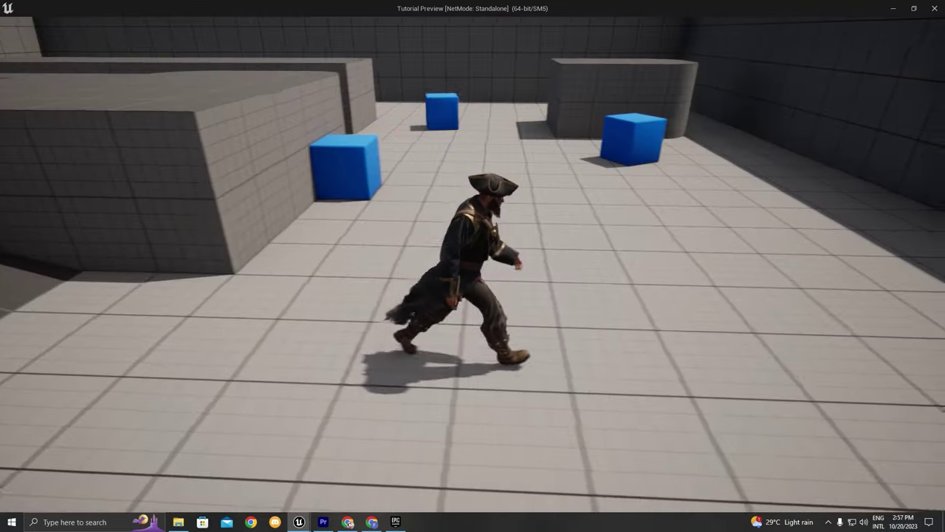
{"action": "key", "text": "space"}
{"action": "key", "text": "space"}
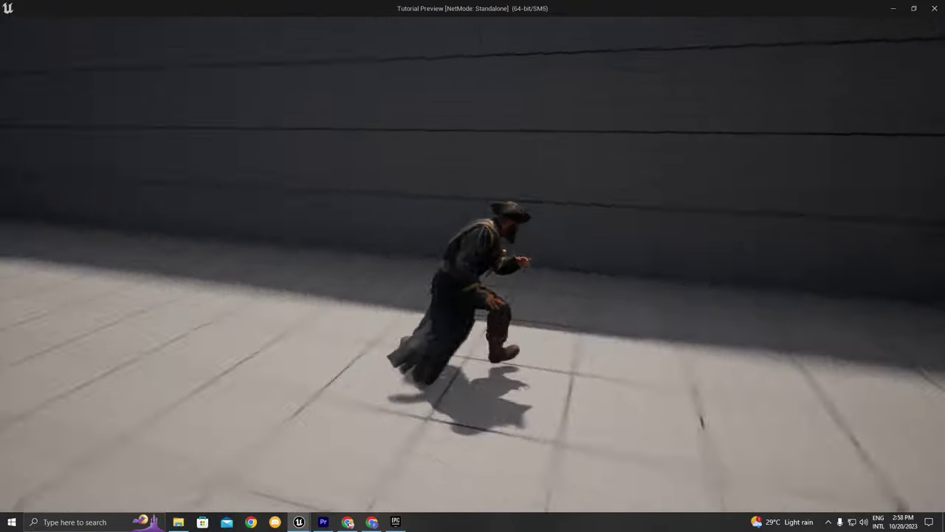
Step: Test another jump, restart the preview to jump while running, check the active Locomotion state and stop the preview
{"action": "key", "text": "space"}
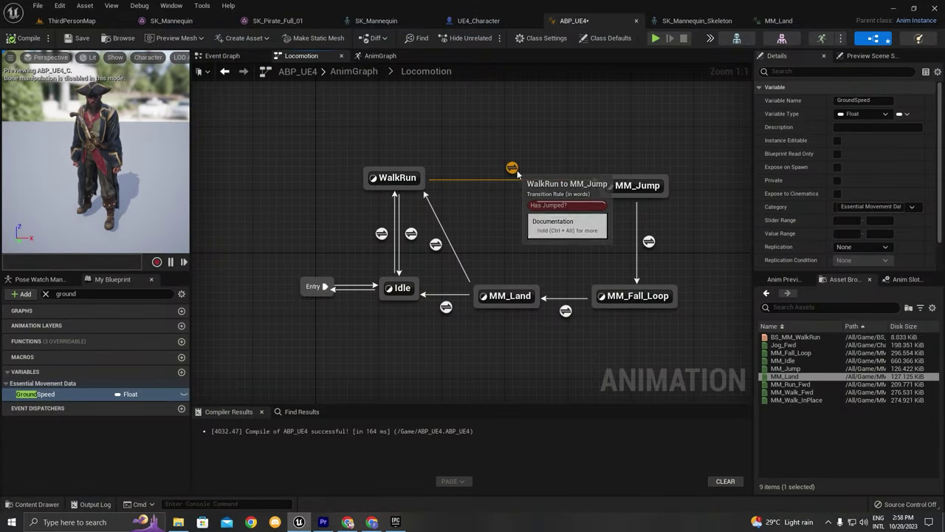
{"action": "left_click", "coordinate": [655, 38]}
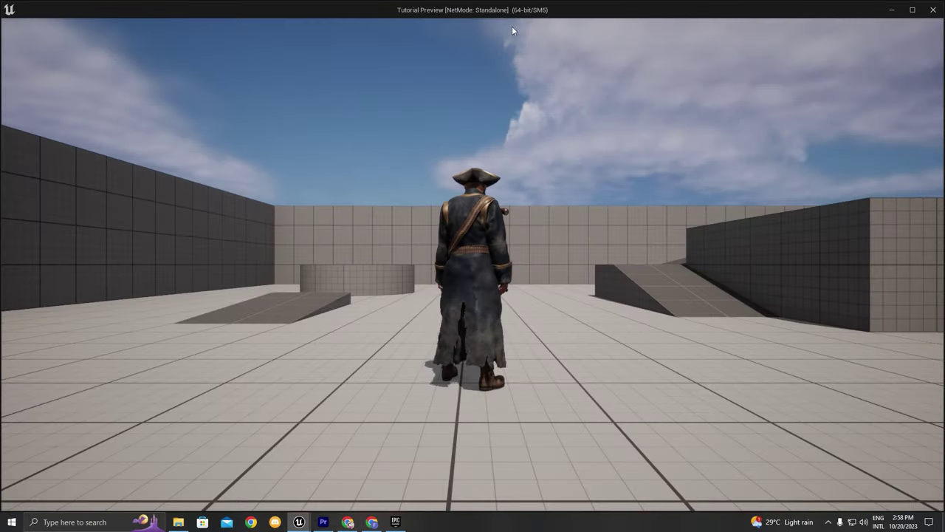
{"action": "key", "text": "w"}
{"action": "key", "text": "space"}
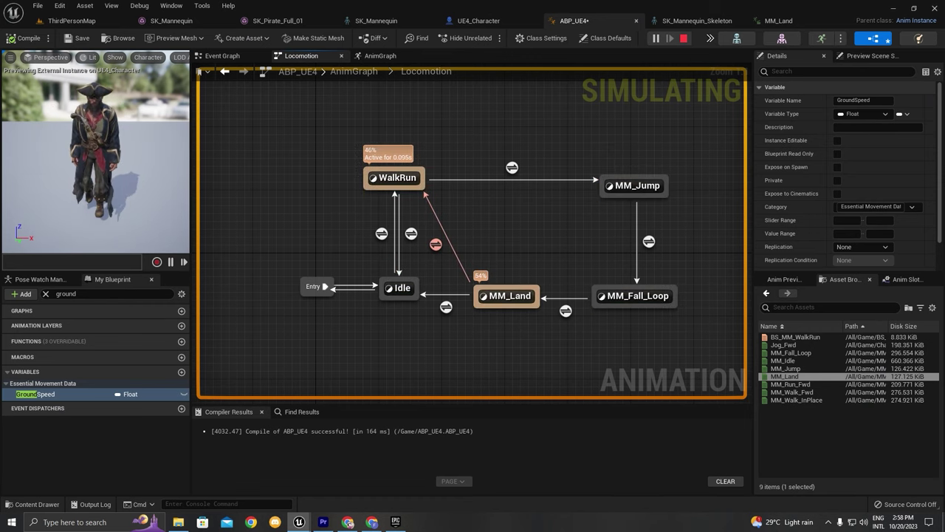
{"action": "key", "text": "Escape"}
Step: Add a transition from the MM_Land state to the MM_Jump state in Locomotion
{"action": "left_click", "coordinate": [509, 295]}
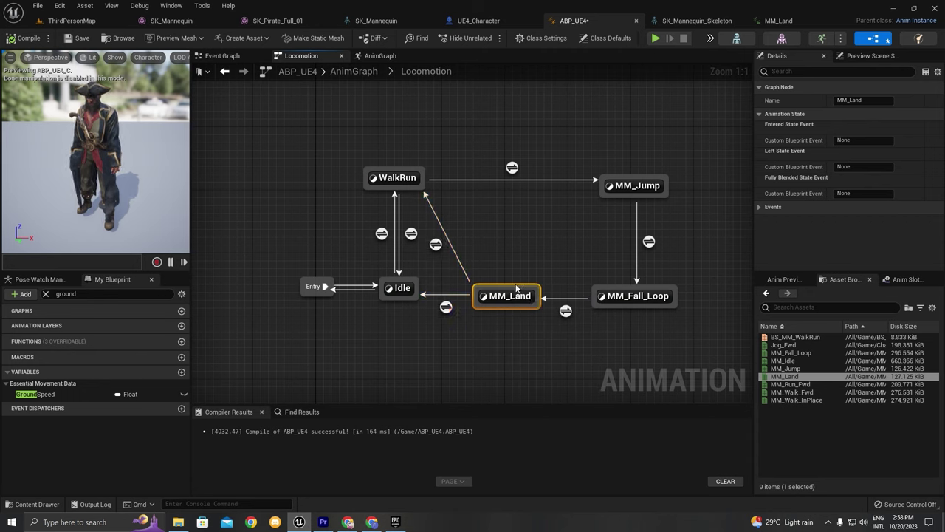
{"action": "left_click_drag", "start_coordinate": [515, 288], "coordinate": [607, 198]}
{"action": "left_click", "coordinate": [705, 172]}
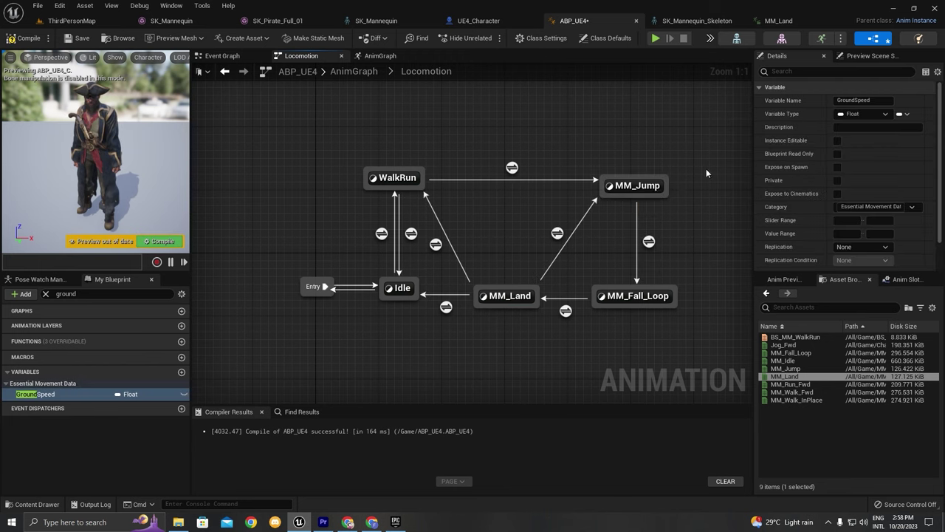
Step: Examine the conditions feeding the AND node in the MM_Land to WalkRun rule and return to Locomotion
{"action": "double_click", "coordinate": [435, 244]}
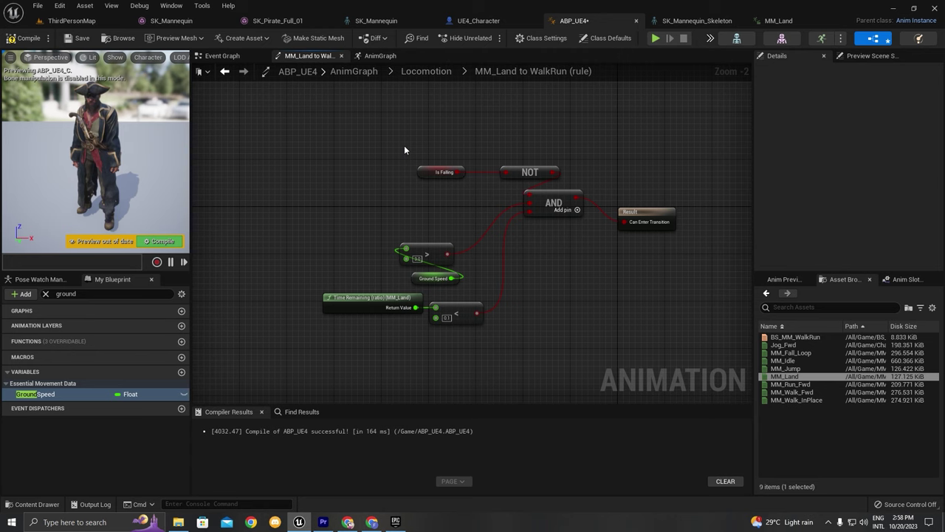
{"action": "left_click_drag", "start_coordinate": [392, 123], "coordinate": [521, 237]}
{"action": "left_click_drag", "start_coordinate": [542, 278], "coordinate": [544, 279]}
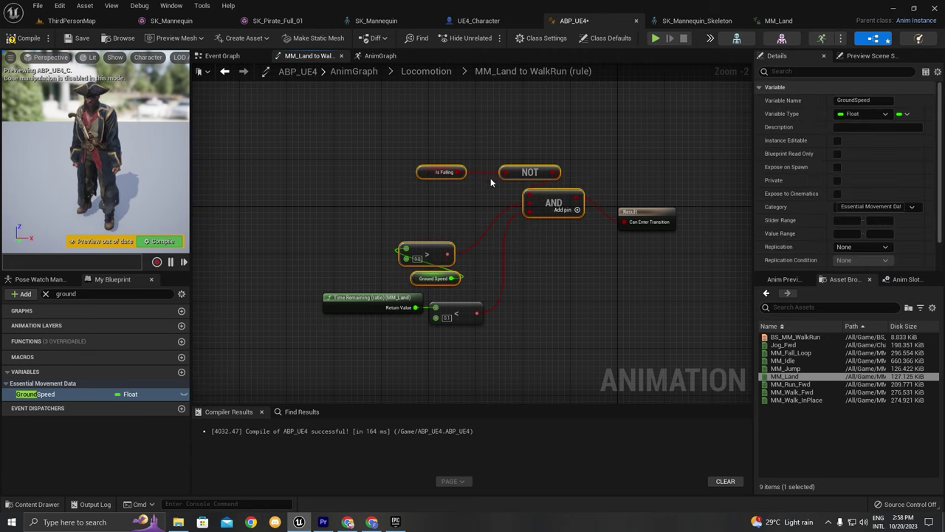
{"action": "key", "text": "alt+Left"}
Step: Add a getter for the Has Jumped? variable to the MM_Land to MM_Jump transition rule
{"action": "right_click_drag", "start_coordinate": [638, 236], "coordinate": [624, 245]}
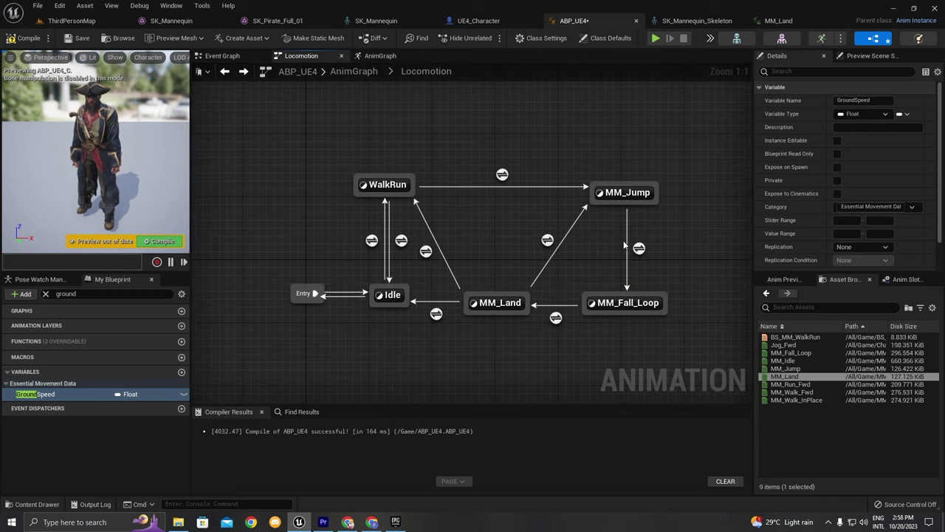
{"action": "right_click_drag", "start_coordinate": [561, 267], "coordinate": [485, 298]}
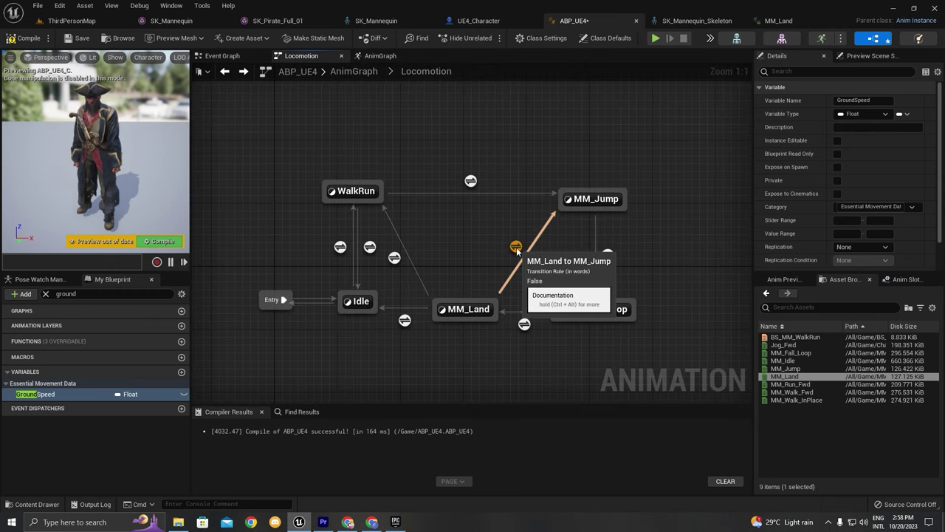
{"action": "right_click_drag", "start_coordinate": [541, 249], "coordinate": [510, 250]}
{"action": "double_click", "coordinate": [485, 248]}
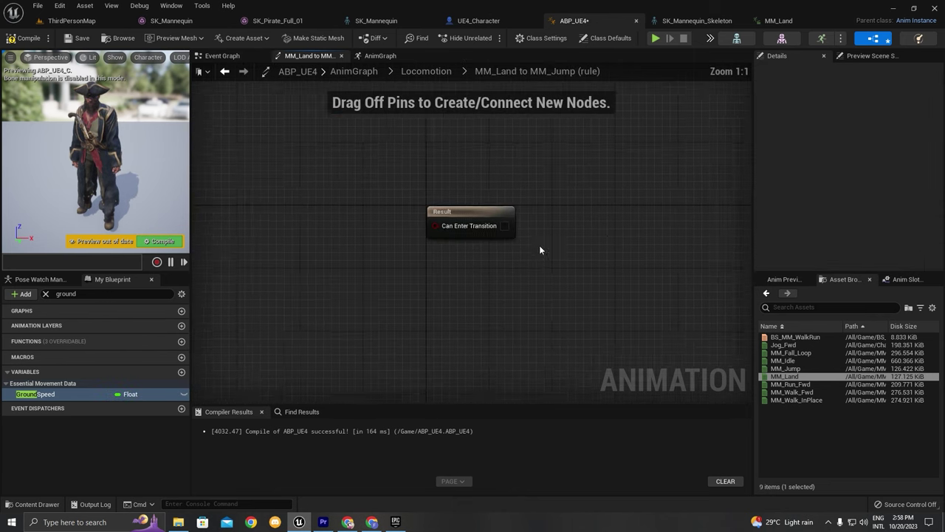
{"action": "left_click", "coordinate": [124, 295]}
{"action": "type", "text": "jump"}
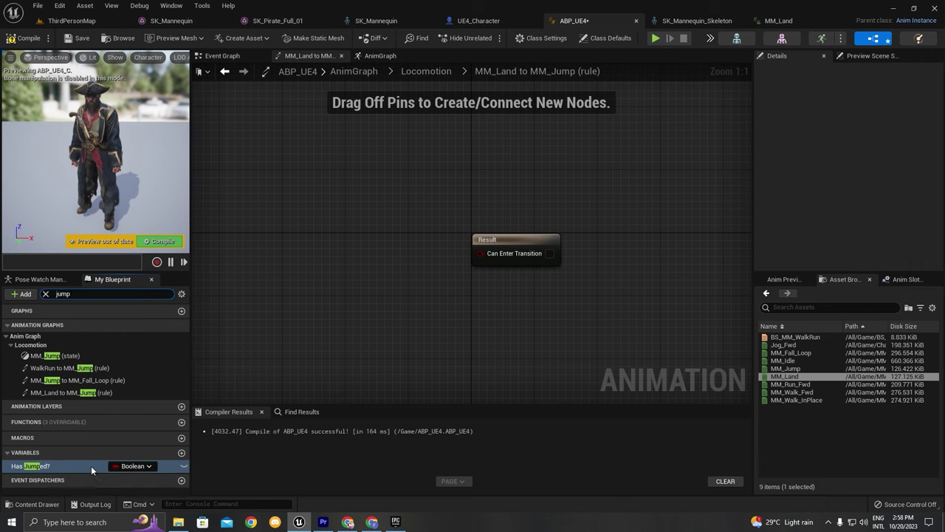
{"action": "left_click_drag", "start_coordinate": [91, 465], "coordinate": [296, 251]}
Step: Wire Has Jumped? into the rule's Can Enter Transition input and return to Locomotion
{"action": "left_click", "coordinate": [347, 263]}
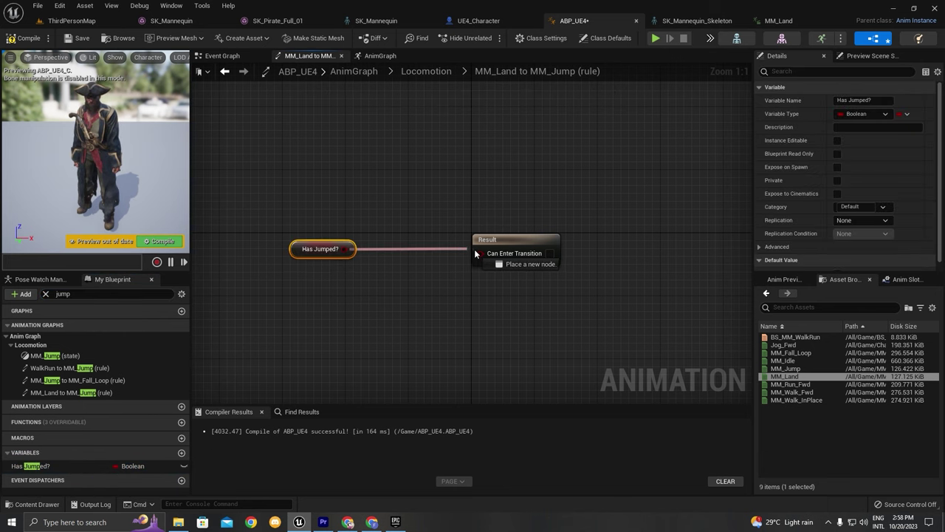
{"action": "left_click_drag", "start_coordinate": [474, 253], "coordinate": [477, 253]}
{"action": "key", "text": "alt+Left"}
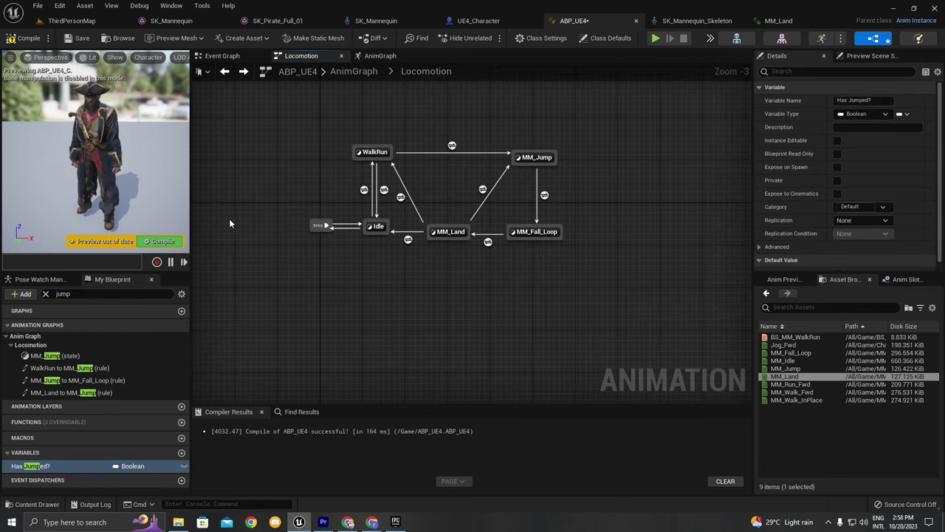
Step: In UE4_Character's Event Graph, detach the unchecked Has Jumped? SET node from Stop Jumping and move it beyond the checked SET node
{"action": "left_click", "coordinate": [479, 20]}
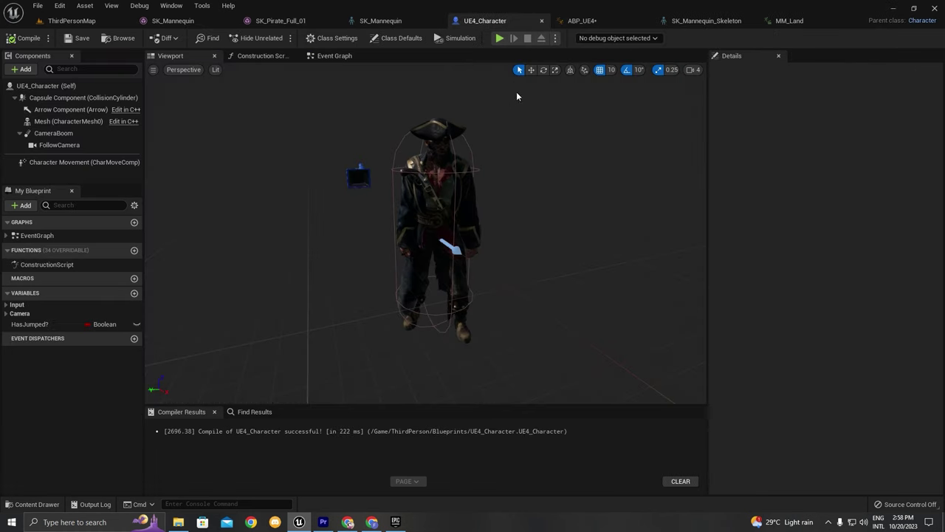
{"action": "left_click", "coordinate": [334, 56]}
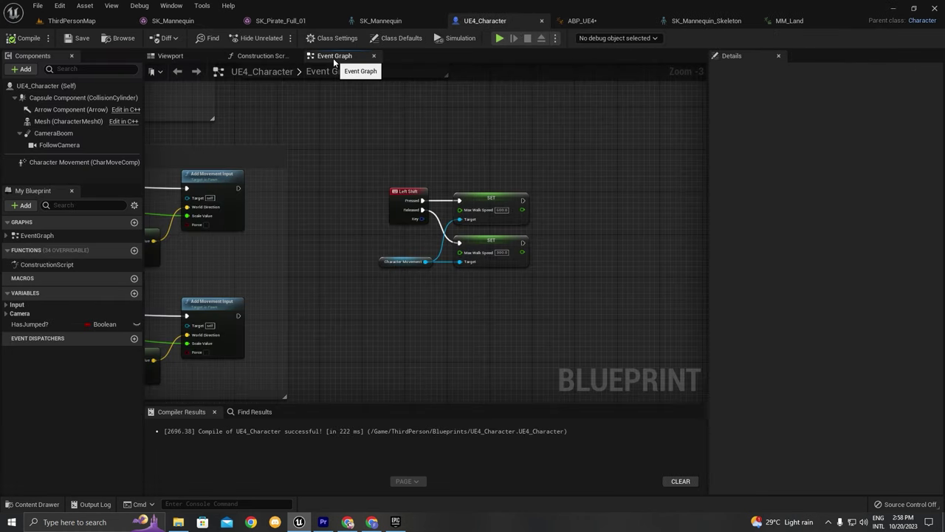
{"action": "scroll", "coordinate": [337, 152], "scroll_direction": "down", "scroll_amount": 7}
{"action": "scroll", "coordinate": [337, 152], "scroll_direction": "up", "scroll_amount": 7}
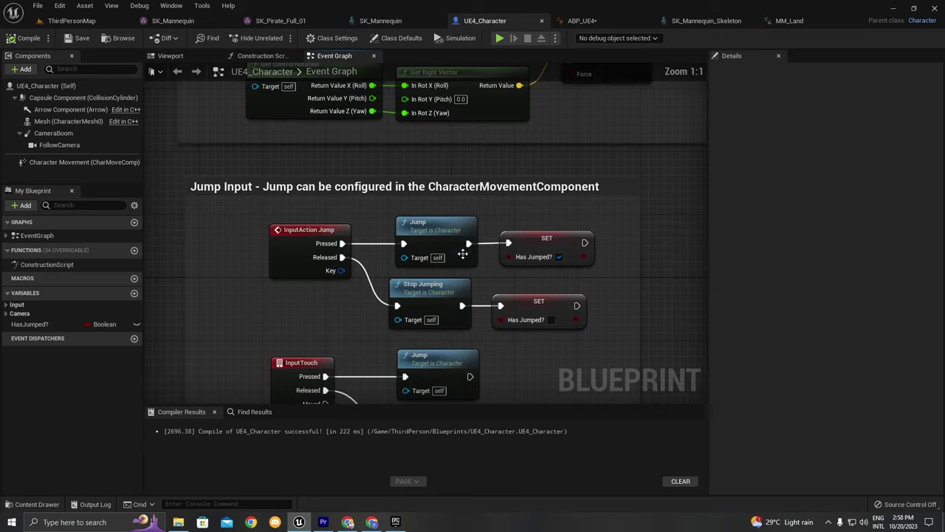
{"action": "right_click_drag", "start_coordinate": [336, 151], "coordinate": [256, 109]}
{"action": "left_click", "coordinate": [463, 280]}
{"action": "left_click_drag", "start_coordinate": [462, 281], "coordinate": [639, 237]}
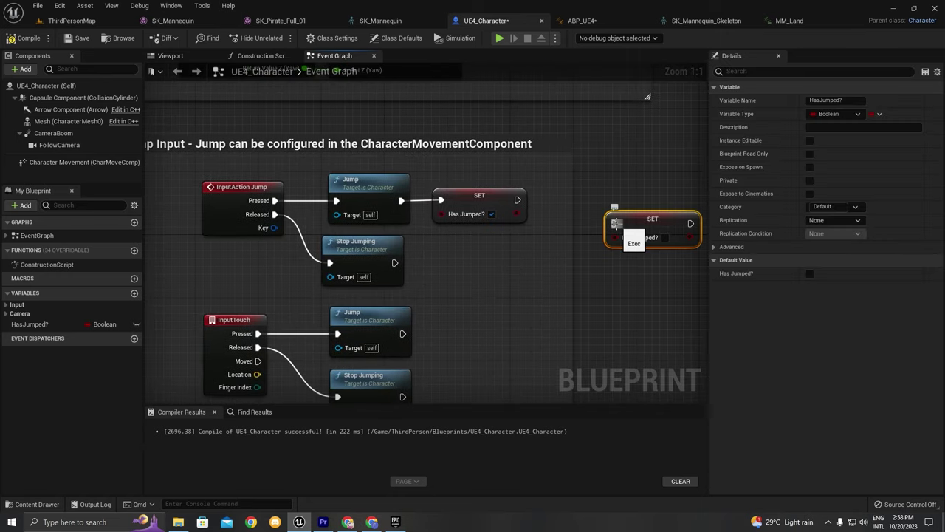
{"action": "scroll", "coordinate": [491, 193], "scroll_direction": "down", "scroll_amount": 3}
{"action": "left_click_drag", "start_coordinate": [472, 190], "coordinate": [786, 195]}
{"action": "scroll", "coordinate": [398, 171], "scroll_direction": "up", "scroll_amount": 2}
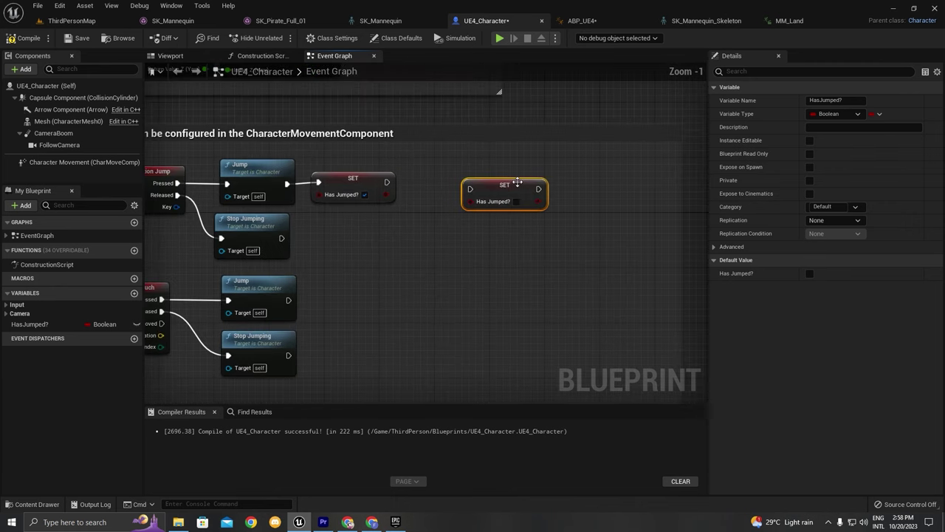
Step: Add a Delay node with duration 0.0 after the checked Has Jumped? SET node, moving the unchecked SET node away for space
{"action": "left_click_drag", "start_coordinate": [385, 183], "coordinate": [410, 165]}
{"action": "type", "text": "delay"}
{"action": "key", "text": "Return"}
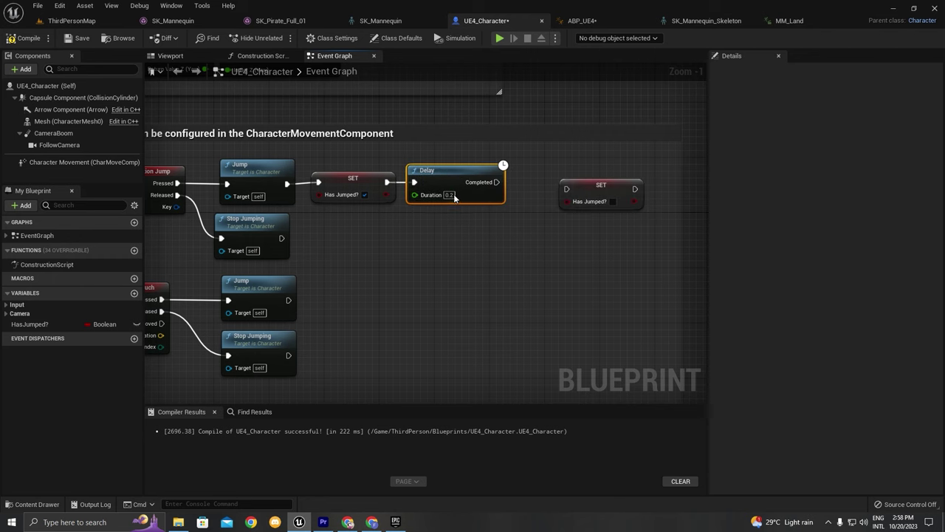
{"action": "left_click", "coordinate": [448, 195]}
{"action": "type", "text": "0"}
{"action": "right_click_drag", "start_coordinate": [479, 231], "coordinate": [318, 232]}
{"action": "scroll", "coordinate": [479, 232], "scroll_direction": "down", "scroll_amount": 1}
{"action": "left_click_drag", "start_coordinate": [433, 195], "coordinate": [518, 183]}
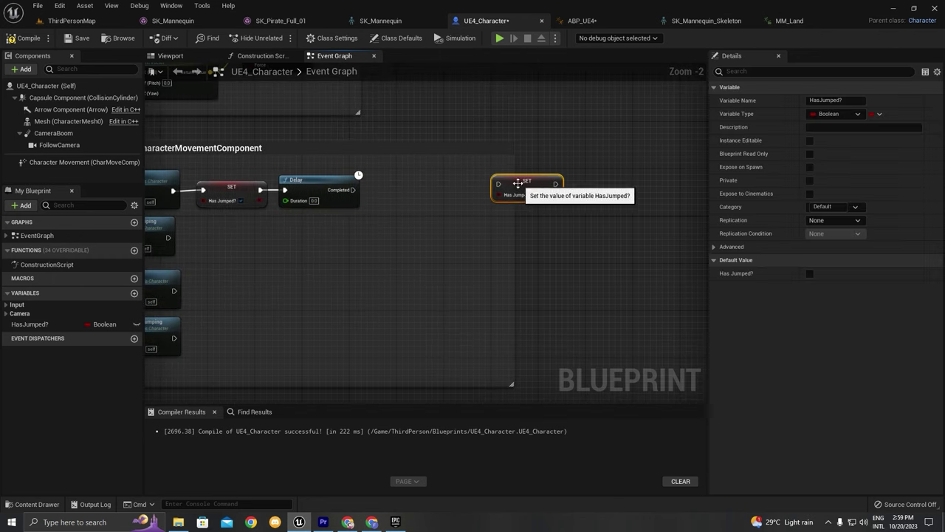
Step: Duplicate the Delay node, chain both delays in sequence and wire the second into the unchecked Has Jumped? SET node
{"action": "left_click", "coordinate": [351, 194]}
{"action": "left_click_drag", "start_coordinate": [395, 192], "coordinate": [351, 190]}
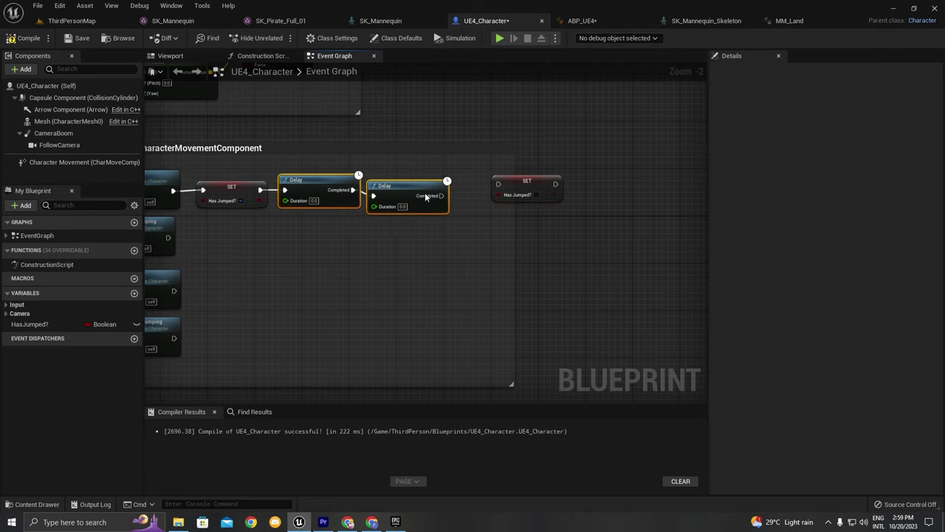
{"action": "right_click_drag", "start_coordinate": [176, 203], "coordinate": [273, 201]}
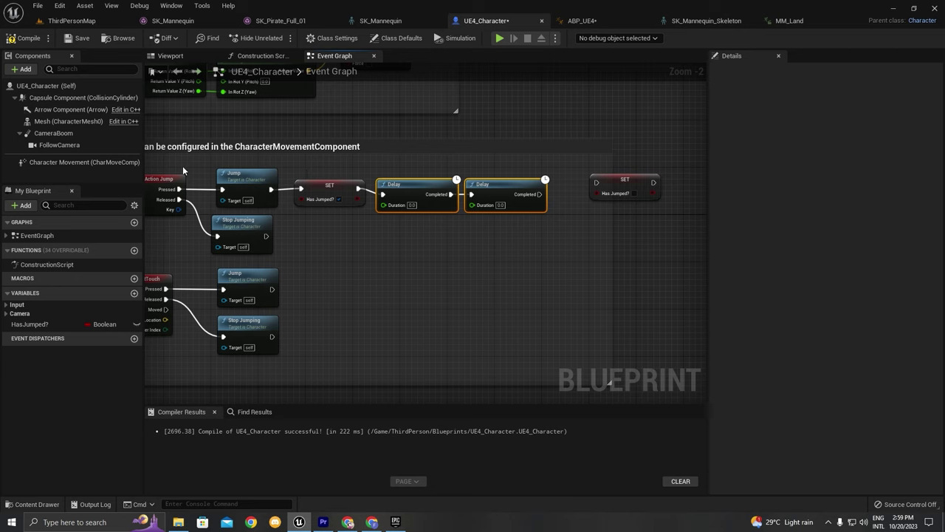
{"action": "left_click_drag", "start_coordinate": [480, 199], "coordinate": [480, 198]}
{"action": "left_click_drag", "start_coordinate": [601, 184], "coordinate": [574, 190]}
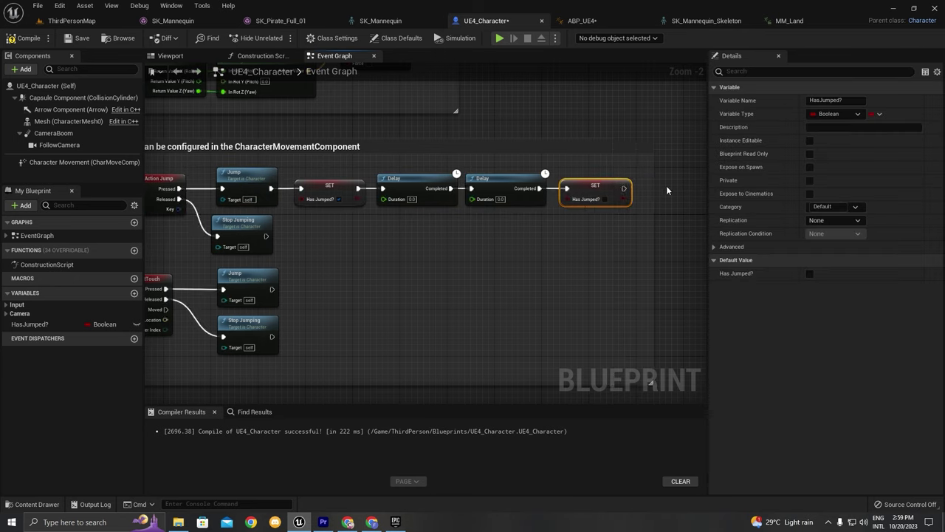
Step: Examine the InputAction Jump chain from the Jump call through both Has Jumped? SET nodes and the two delays
{"action": "scroll", "coordinate": [628, 210], "scroll_direction": "up", "scroll_amount": 2}
{"action": "scroll", "coordinate": [444, 212], "scroll_direction": "down", "scroll_amount": 3}
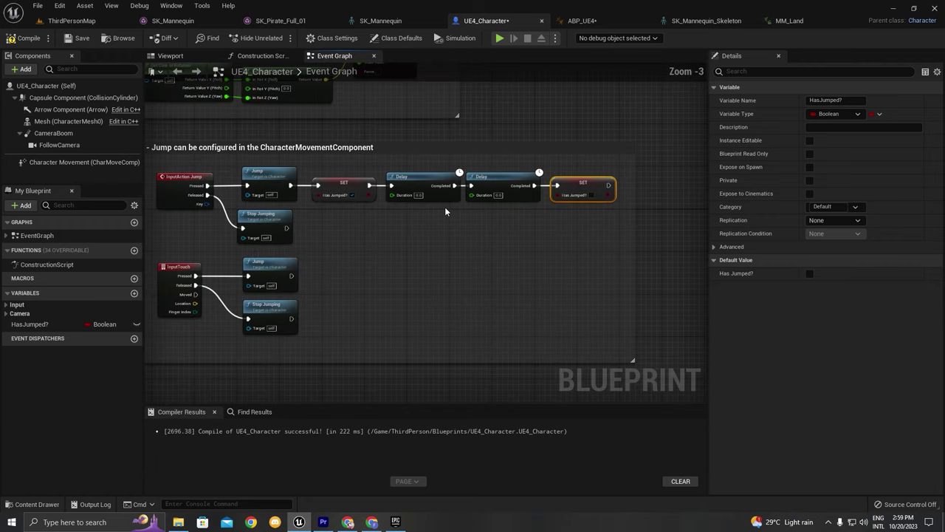
{"action": "scroll", "coordinate": [344, 170], "scroll_direction": "up", "scroll_amount": 3}
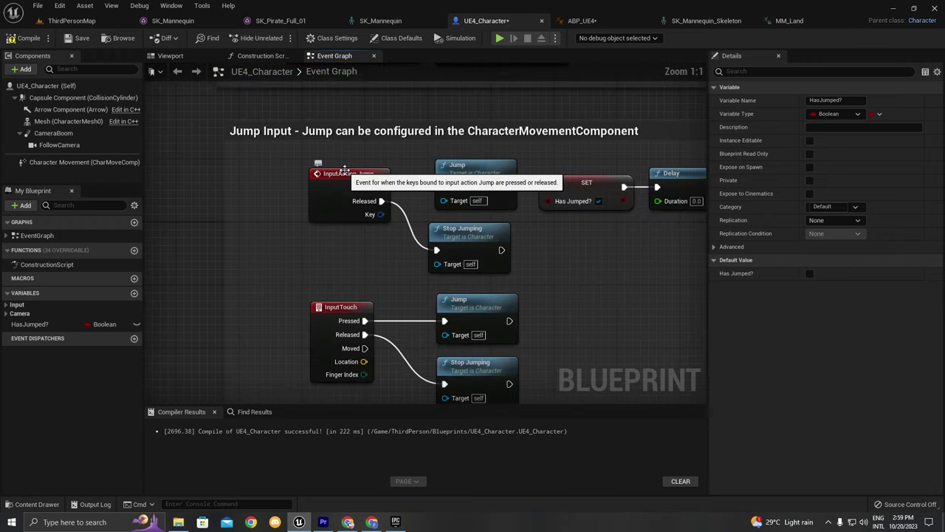
{"action": "scroll", "coordinate": [344, 170], "scroll_direction": "down", "scroll_amount": 3}
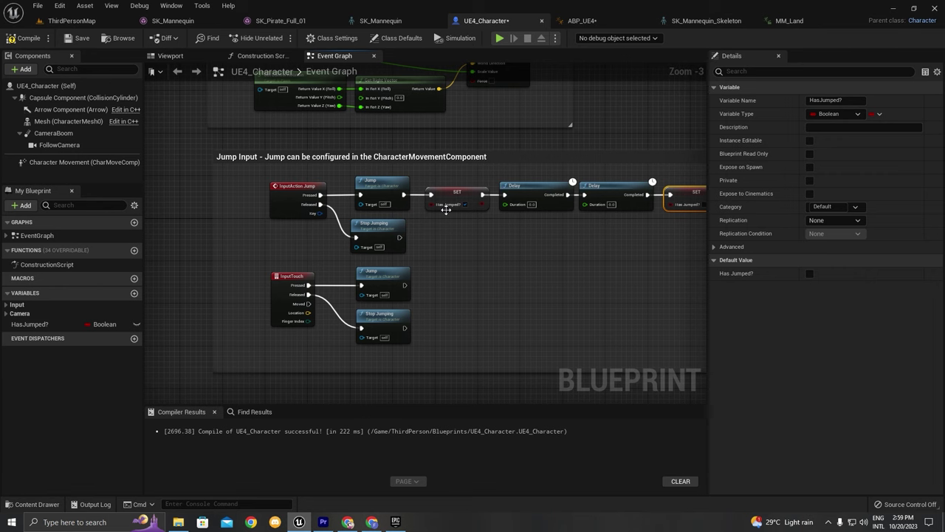
{"action": "right_click_drag", "start_coordinate": [430, 209], "coordinate": [354, 206]}
{"action": "scroll", "coordinate": [355, 207], "scroll_direction": "up", "scroll_amount": 3}
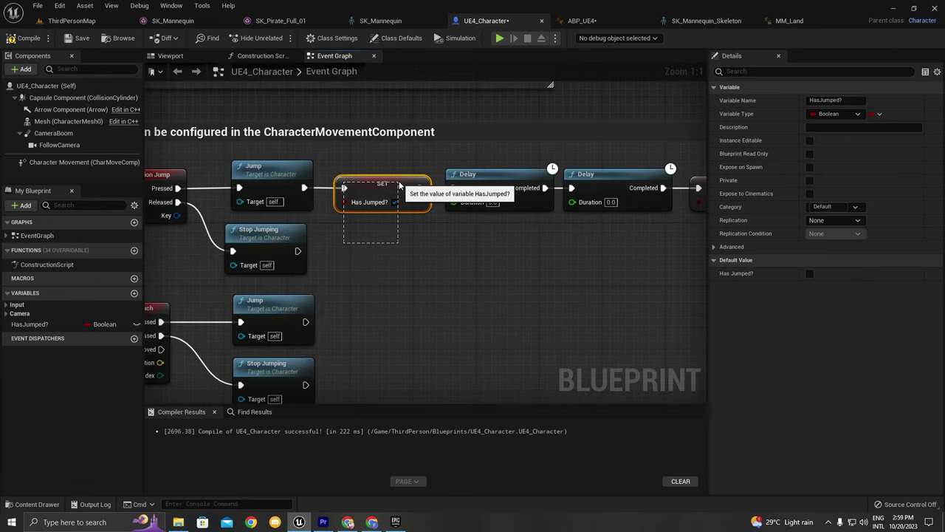
{"action": "scroll", "coordinate": [399, 182], "scroll_direction": "down", "scroll_amount": 1}
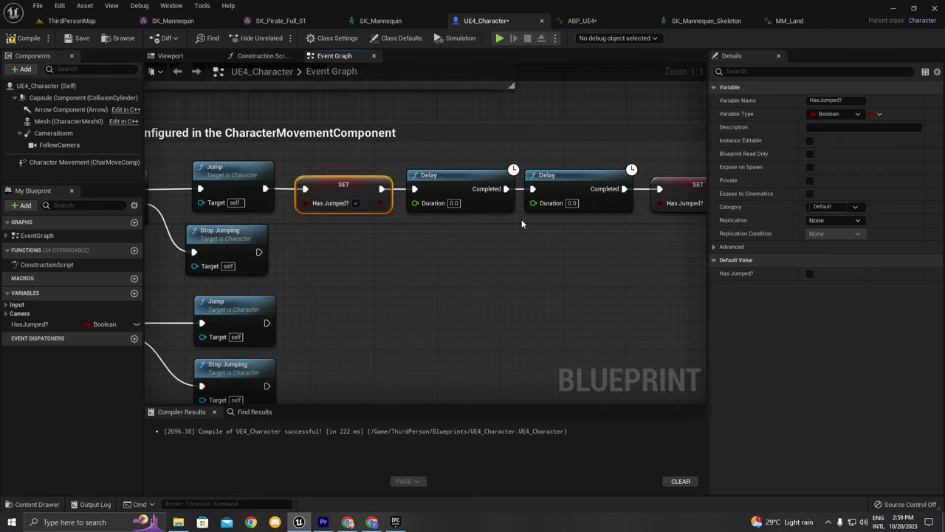
{"action": "scroll", "coordinate": [330, 234], "scroll_direction": "down", "scroll_amount": 1}
{"action": "scroll", "coordinate": [319, 213], "scroll_direction": "up", "scroll_amount": 2}
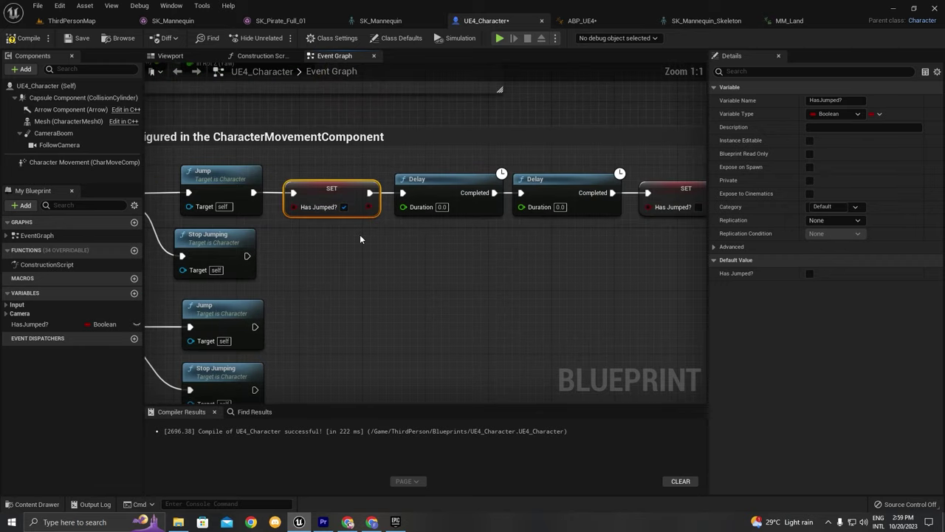
{"action": "scroll", "coordinate": [350, 233], "scroll_direction": "down", "scroll_amount": 1}
{"action": "right_click_drag", "start_coordinate": [340, 232], "coordinate": [319, 230]}
{"action": "right_click_drag", "start_coordinate": [439, 243], "coordinate": [350, 242]}
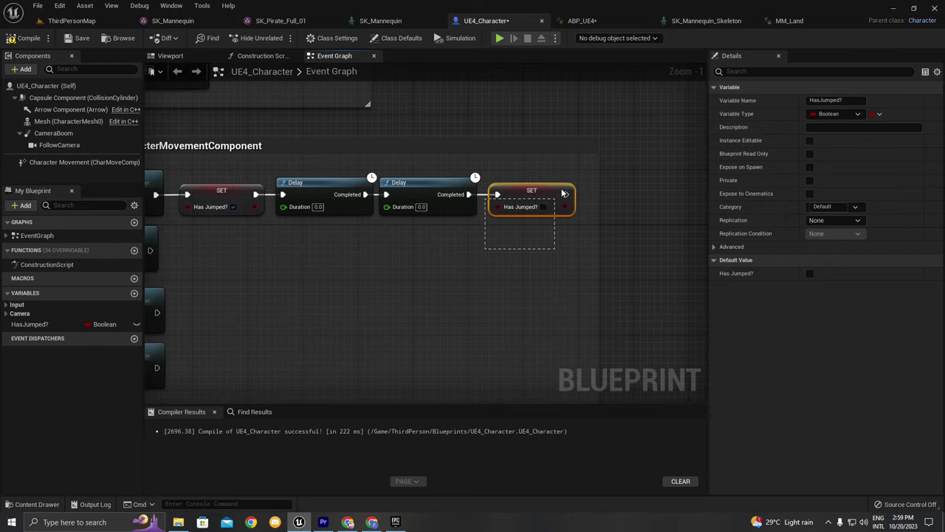
Step: Compile and save the UE4_Character blueprint, then return to ABP_UE4's Locomotion graph
{"action": "left_click", "coordinate": [23, 37]}
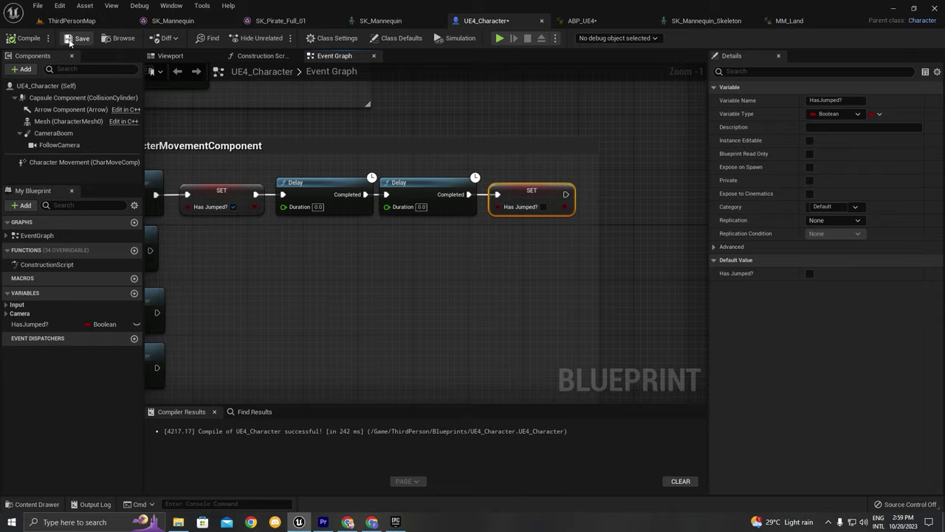
{"action": "left_click", "coordinate": [580, 21]}
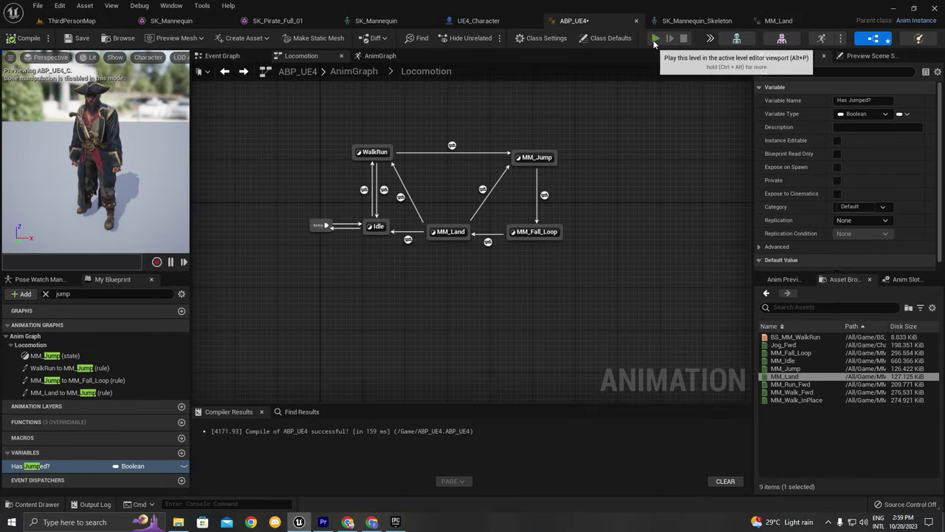
Step: Play the preview and test the pirate's repeated jumps across the floor and onto the raised blocks
{"action": "left_click", "coordinate": [668, 38]}
{"action": "key", "text": "space"}
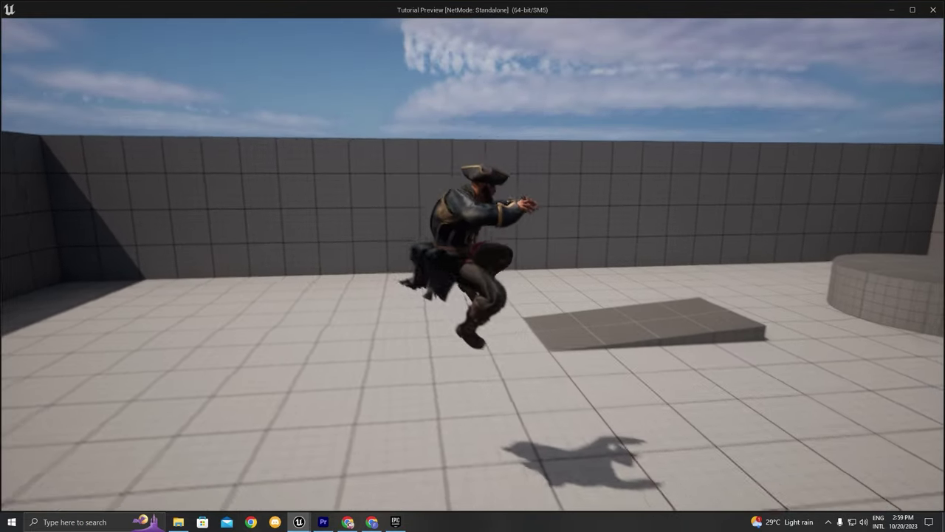
{"action": "key", "text": "space"}
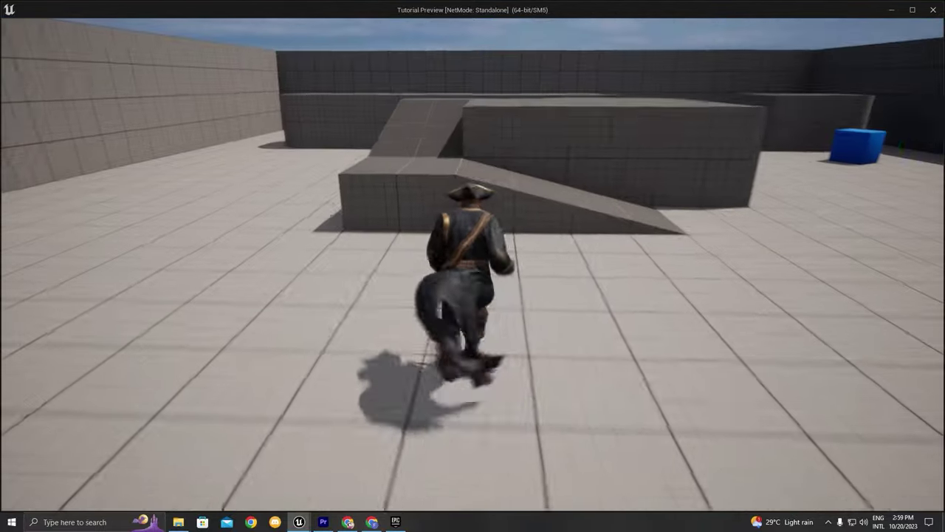
{"action": "key", "text": "space"}
{"action": "key", "text": "space"}
{"action": "key", "text": "space"}
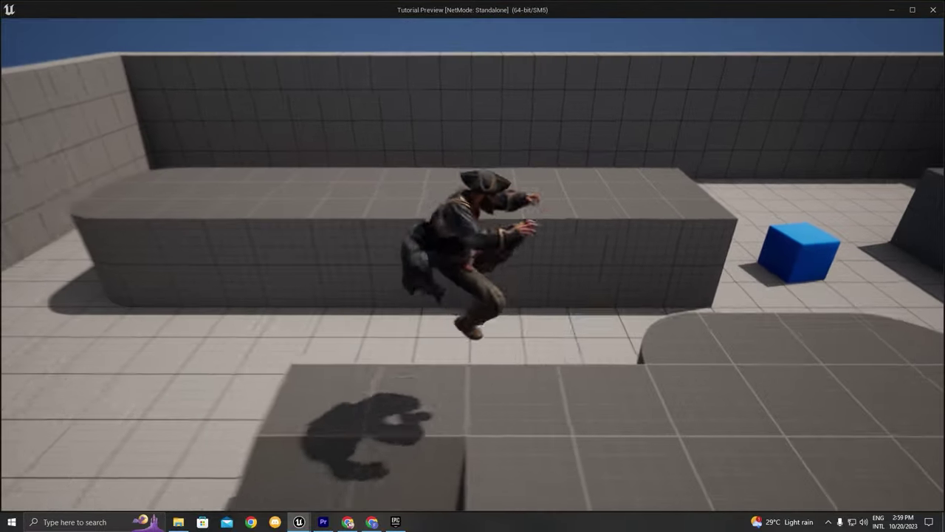
Step: Keep making the pirate jump between the raised blocks and the floor in the running preview
{"action": "key", "text": "space"}
{"action": "key", "text": "space"}
{"action": "key", "text": "space"}
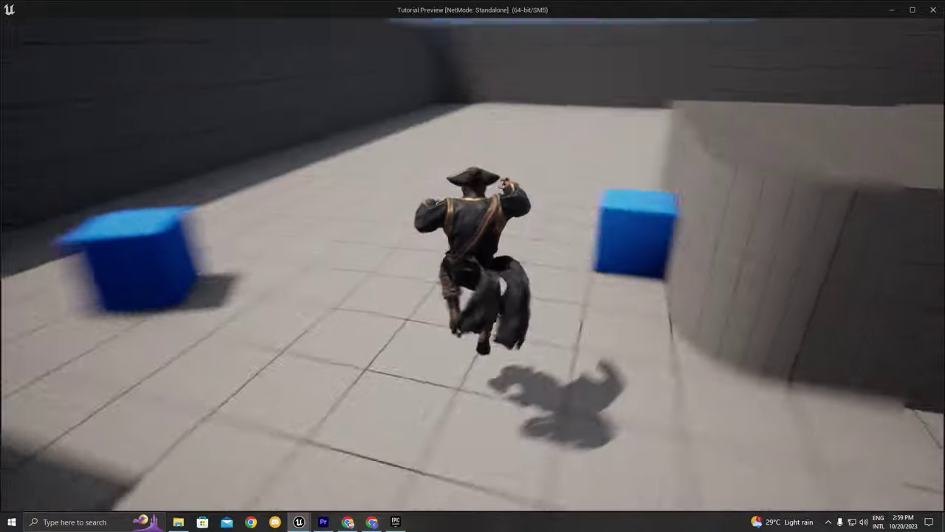
{"action": "key", "text": "space"}
{"action": "key", "text": "space"}
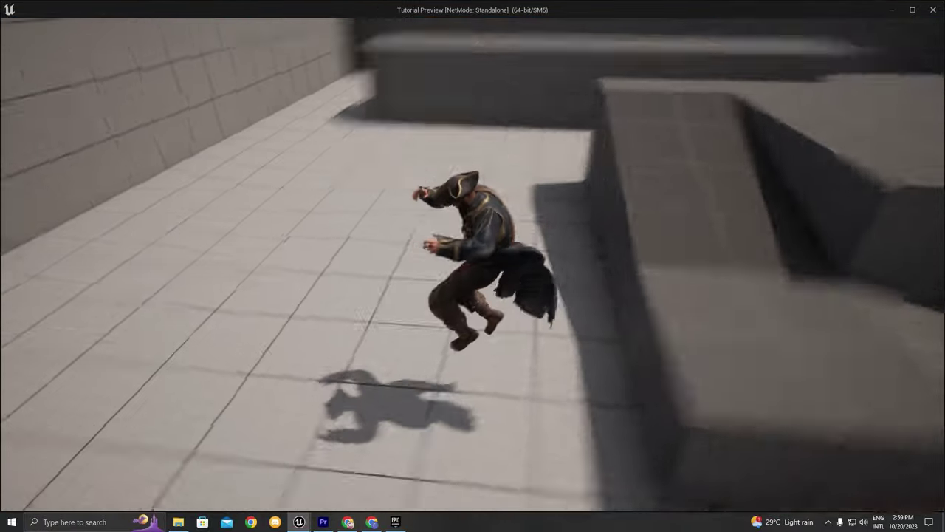
{"action": "key", "text": "space"}
{"action": "key", "text": "space"}
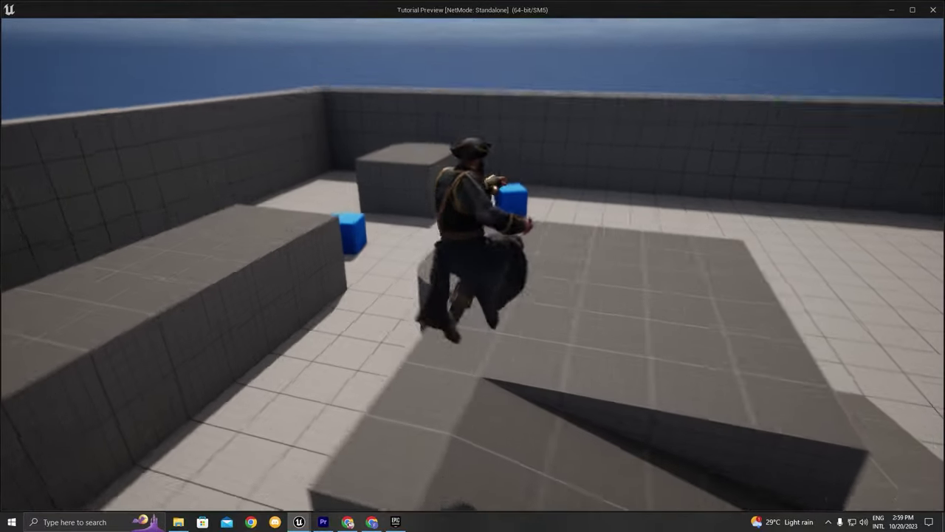
{"action": "key", "text": "space"}
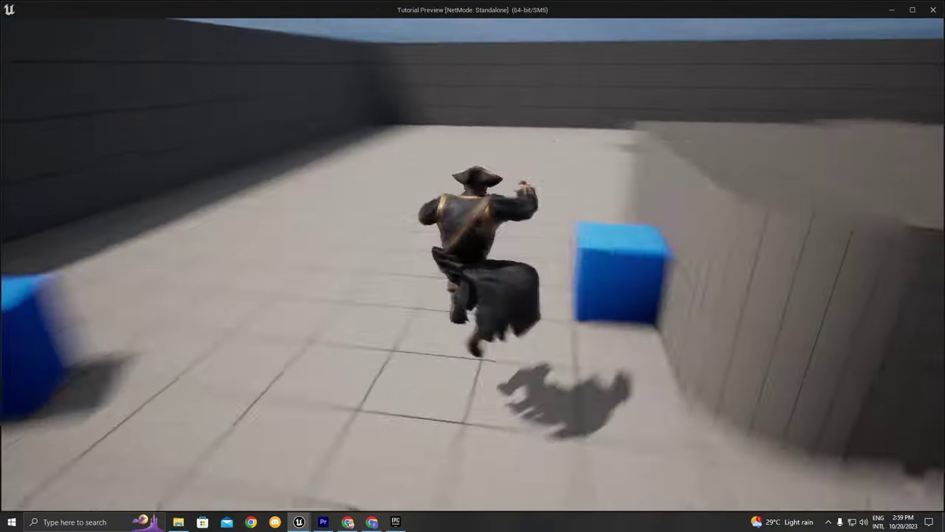
{"action": "key", "text": "space"}
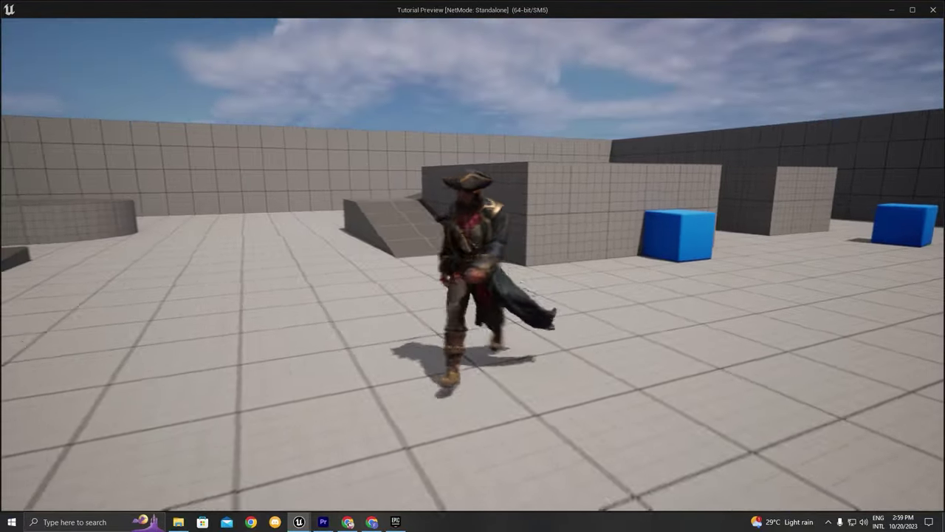
{"action": "key", "text": "space"}
Step: Test the pirate's running and direction changes across the open floor, and end the preview
{"action": "key", "text": "s"}
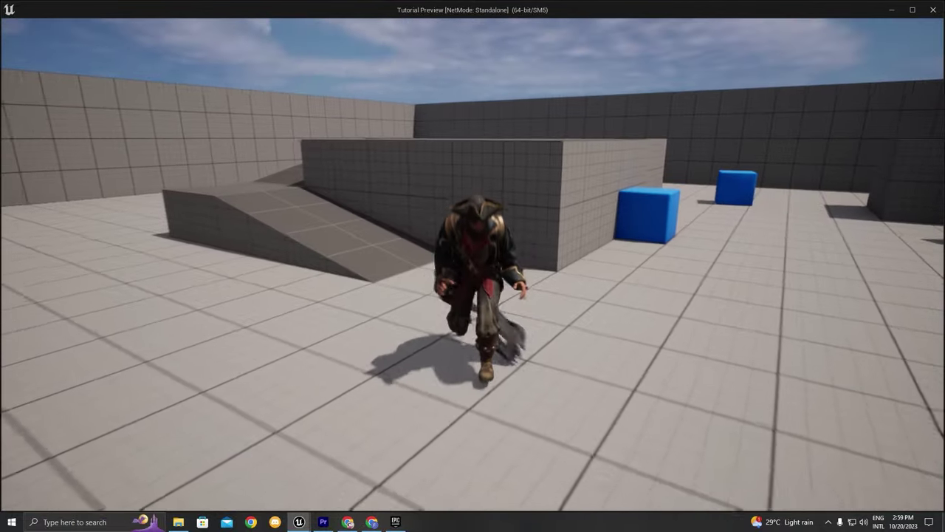
{"action": "key", "text": "a"}
{"action": "key", "text": "w"}
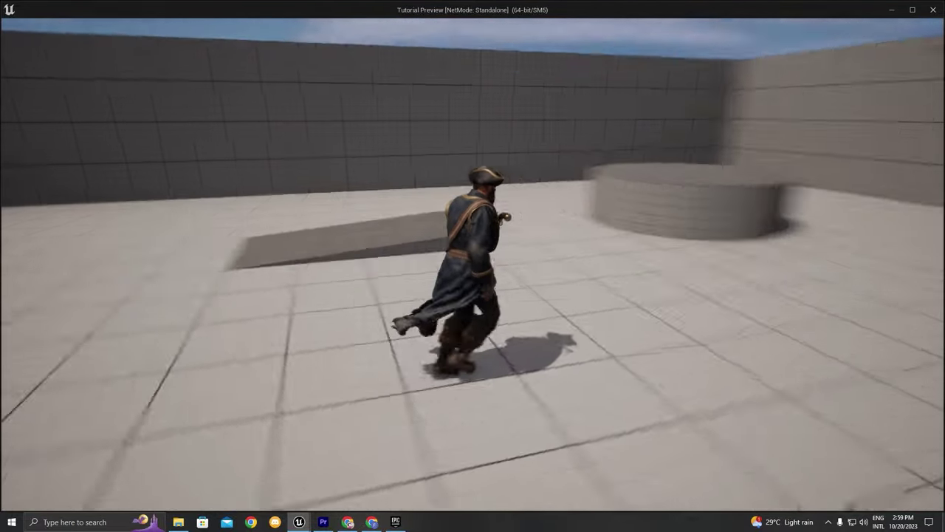
{"action": "key", "text": "w"}
{"action": "key", "text": "a"}
{"action": "key", "text": "d"}
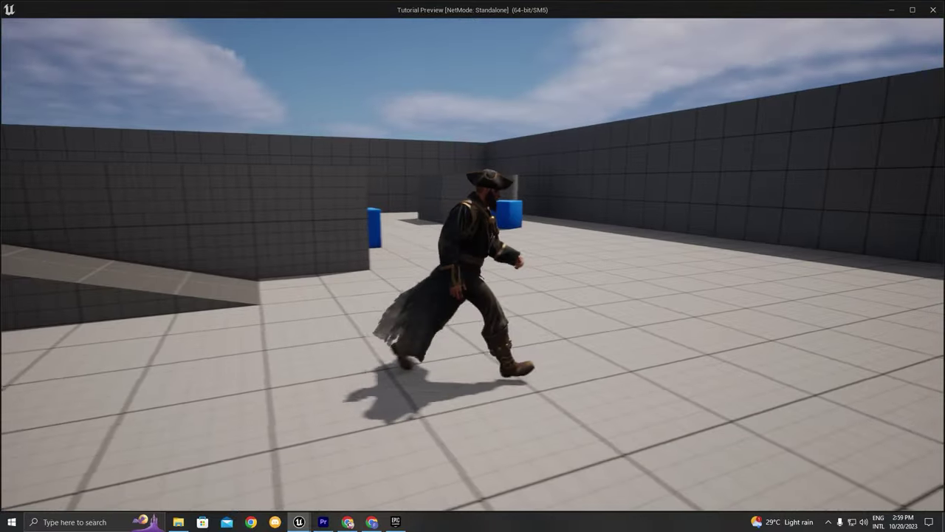
{"action": "key", "text": "s"}
{"action": "key", "text": "a"}
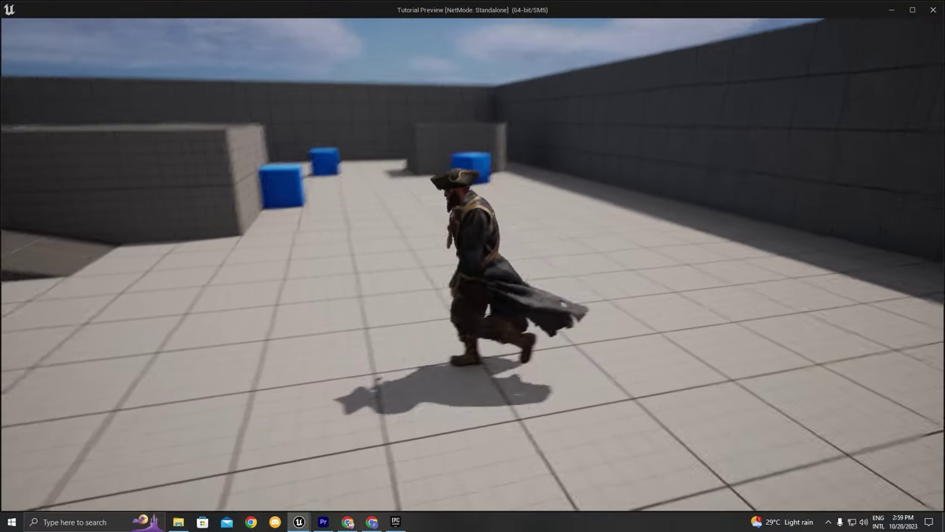
{"action": "key", "text": "Escape"}
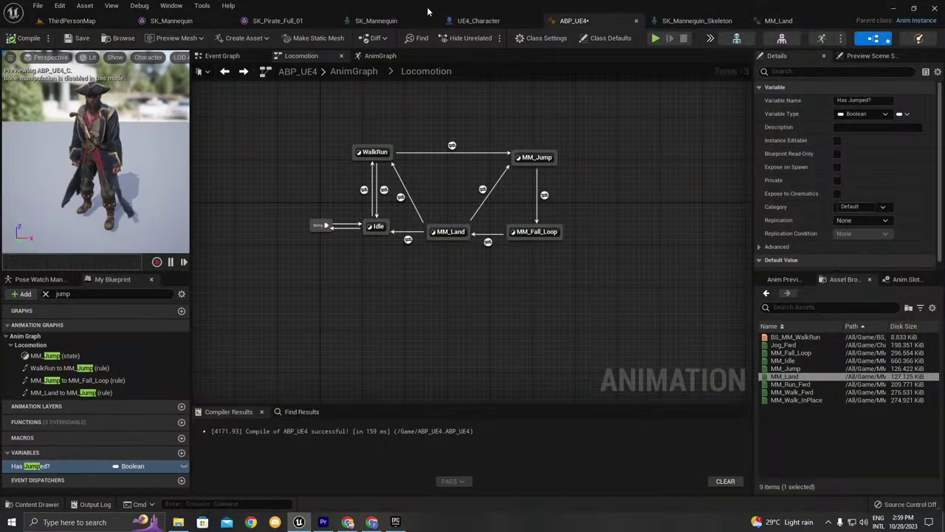
Step: Add a keyboard event for the 1 key in empty space below the InputTouch nodes of UE4_Character's Event Graph
{"action": "left_click", "coordinate": [495, 24]}
{"action": "scroll", "coordinate": [484, 125], "scroll_direction": "down", "scroll_amount": 8}
{"action": "scroll", "coordinate": [415, 184], "scroll_direction": "up", "scroll_amount": 7}
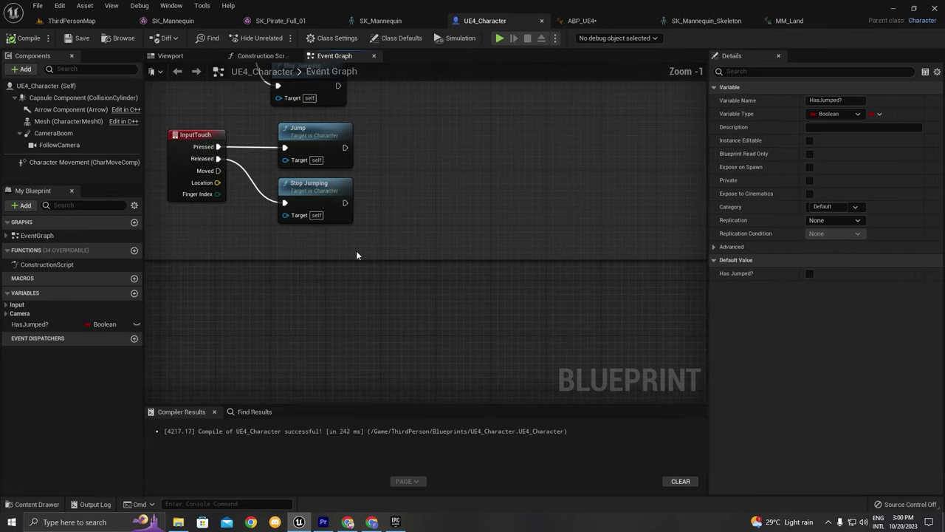
{"action": "right_click", "coordinate": [381, 325]}
{"action": "type", "text": "1"}
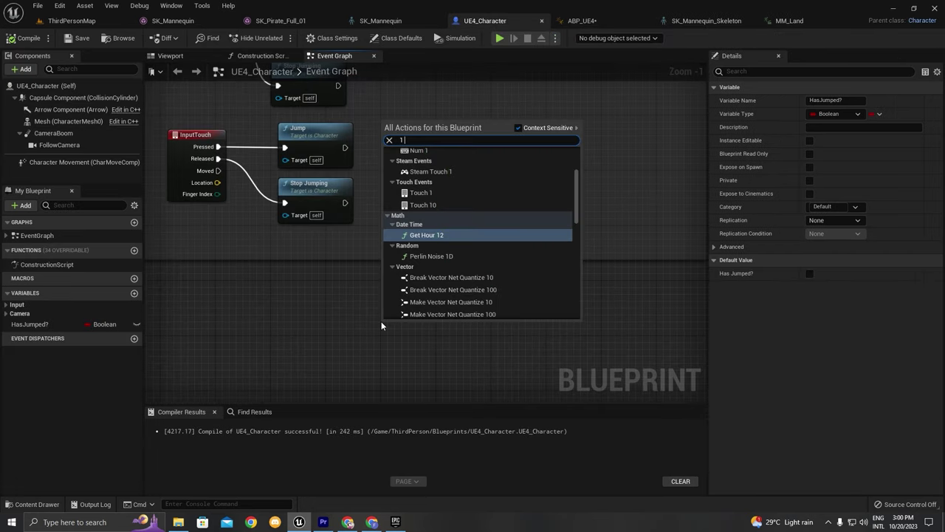
{"action": "type", "text": " key"}
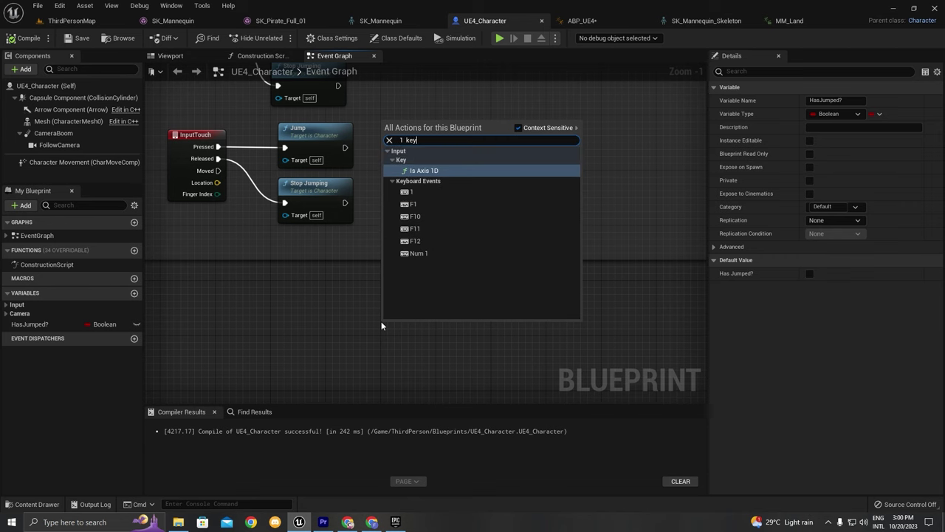
{"action": "key", "text": "Return"}
{"action": "right_click_drag", "start_coordinate": [393, 350], "coordinate": [362, 293]}
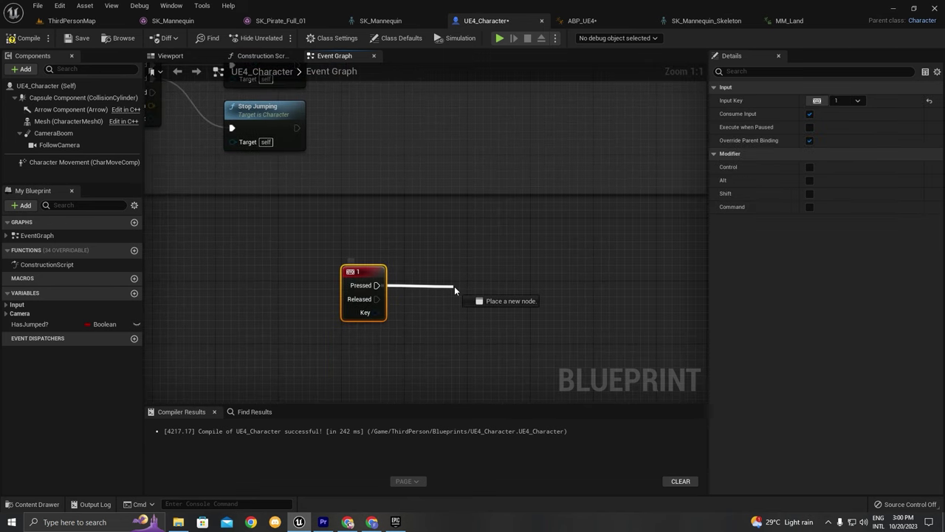
Step: Connect a Set Global Time Dilation node to the 1 key's Pressed output with Time Dilation 0.4
{"action": "left_click_drag", "start_coordinate": [455, 289], "coordinate": [455, 289]}
{"action": "type", "text": "set time dilat"}
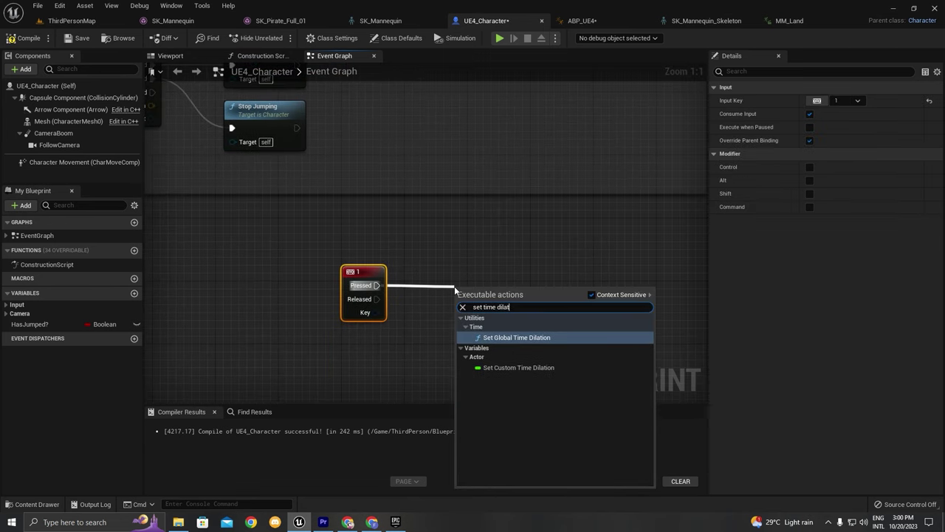
{"action": "key", "text": "Return"}
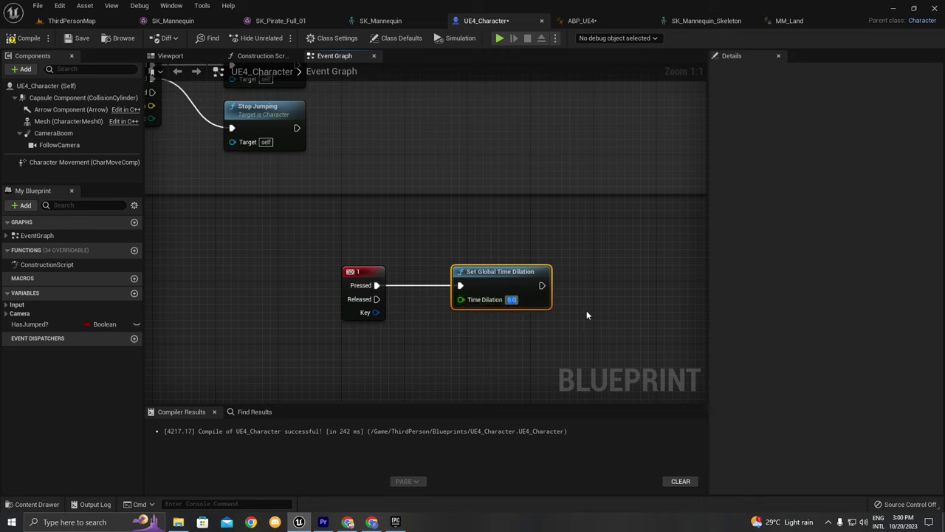
{"action": "type", "text": "0.4"}
Step: Duplicate the Set Global Time Dilation node below the original and set the copy's Time Dilation to 1.0
{"action": "left_click_drag", "start_coordinate": [499, 347], "coordinate": [451, 338]}
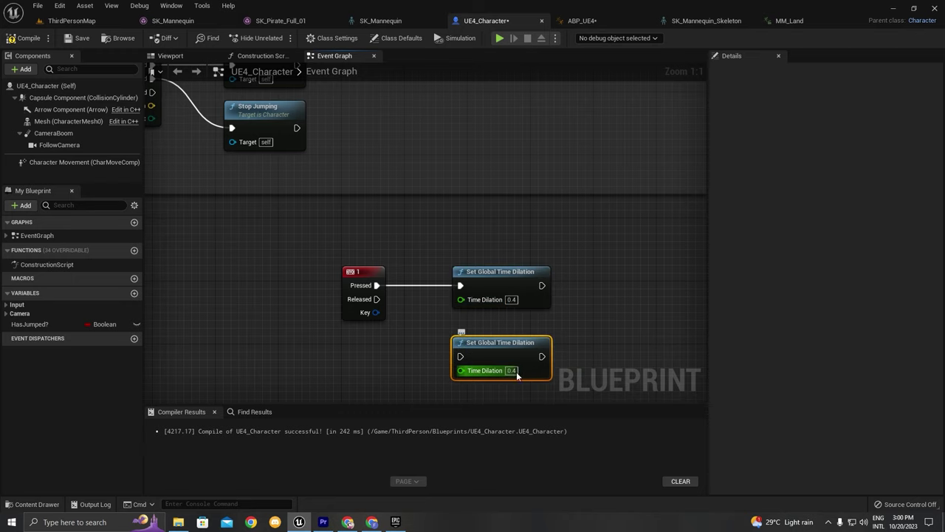
{"action": "type", "text": "1"}
{"action": "key", "text": "Return"}
{"action": "left_click_drag", "start_coordinate": [525, 353], "coordinate": [523, 371]}
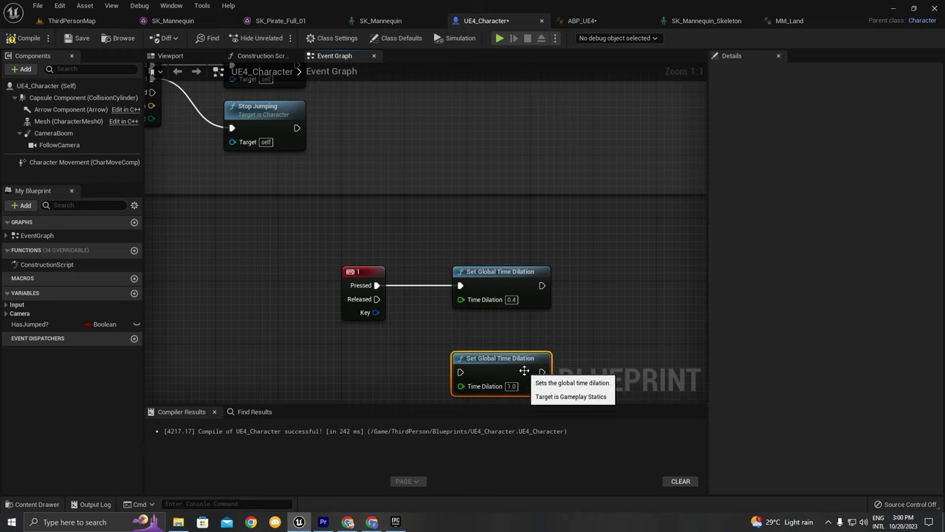
Step: Insert a Flip Flop after the 1 key, wire A to the 0.4 dilation and B to the 1.0 dilation, and align the nodes
{"action": "right_click_drag", "start_coordinate": [391, 301], "coordinate": [402, 206]}
{"action": "scroll", "coordinate": [401, 207], "scroll_direction": "down", "scroll_amount": 2}
{"action": "scroll", "coordinate": [398, 205], "scroll_direction": "up", "scroll_amount": 2}
{"action": "left_click_drag", "start_coordinate": [387, 193], "coordinate": [503, 224]}
{"action": "type", "text": "flip"}
{"action": "key", "text": "Return"}
{"action": "key", "text": "Escape"}
{"action": "key", "text": "q"}
{"action": "left_click_drag", "start_coordinate": [474, 276], "coordinate": [474, 277]}
{"action": "left_click_drag", "start_coordinate": [509, 264], "coordinate": [517, 223]}
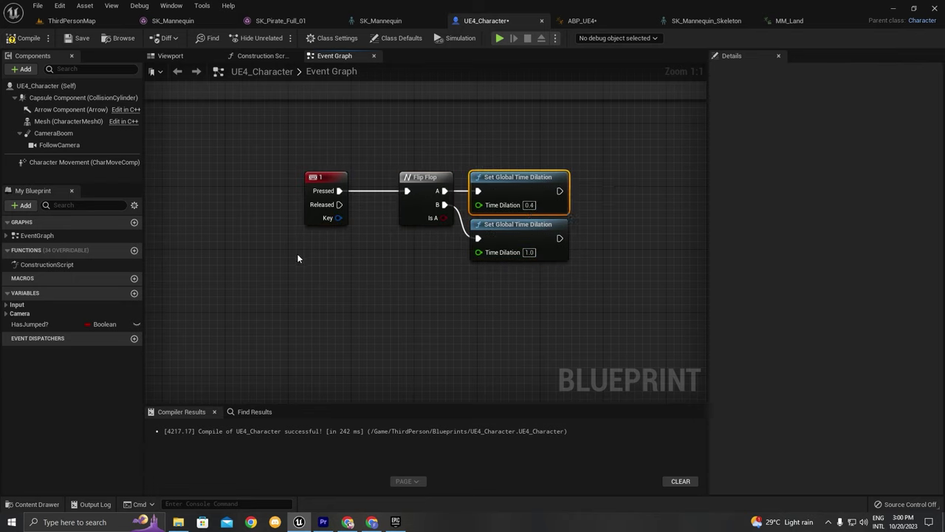
{"action": "left_click", "coordinate": [331, 192]}
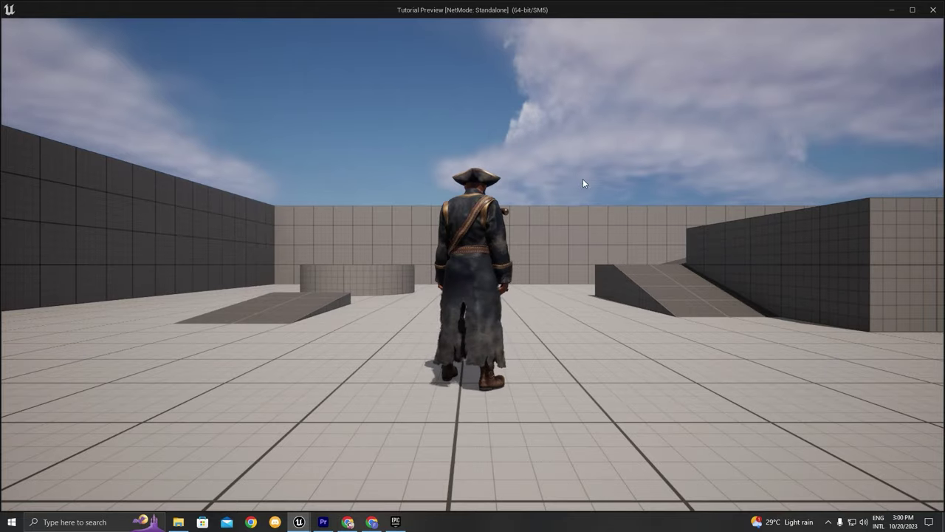
Step: Play the preview, test the pirate's movement around the level with the time dilation toggle, and end the preview
{"action": "left_click", "coordinate": [582, 179]}
{"action": "key", "text": "w"}
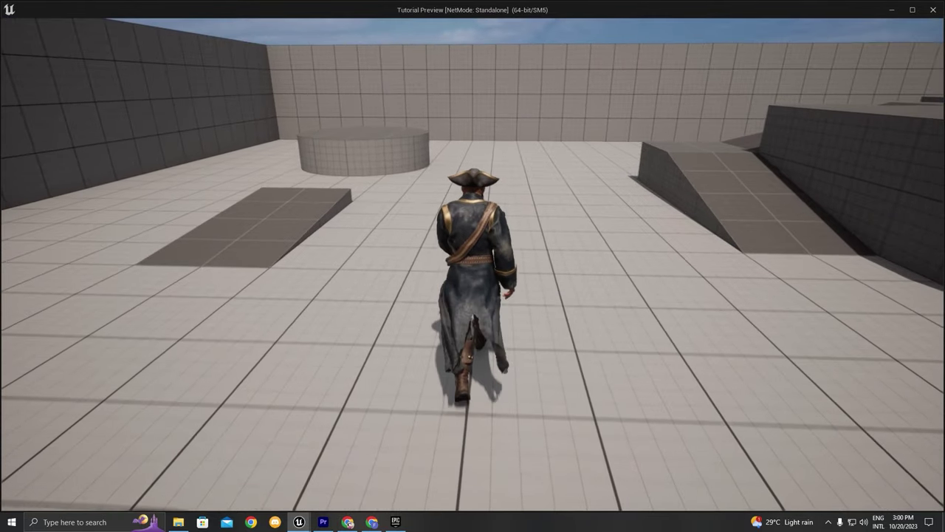
{"action": "key", "text": "d"}
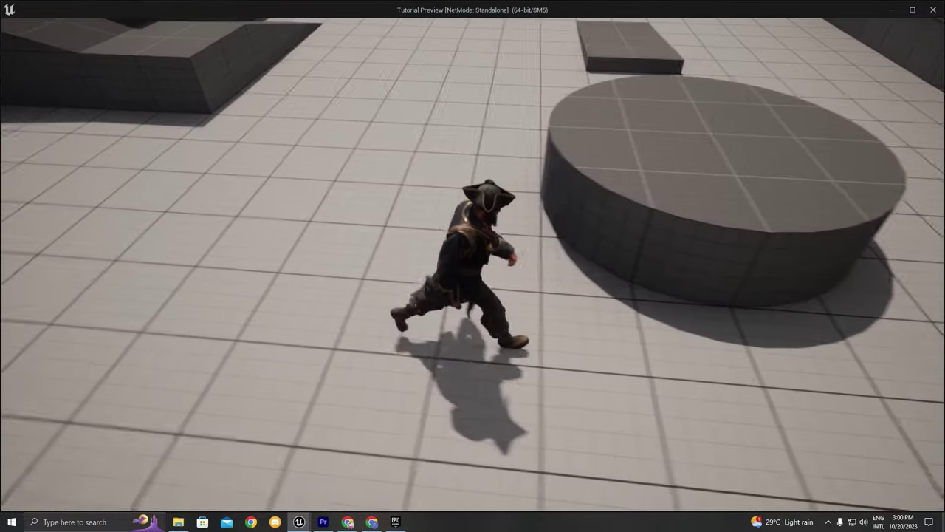
{"action": "key", "text": "w"}
{"action": "key", "text": "Escape"}
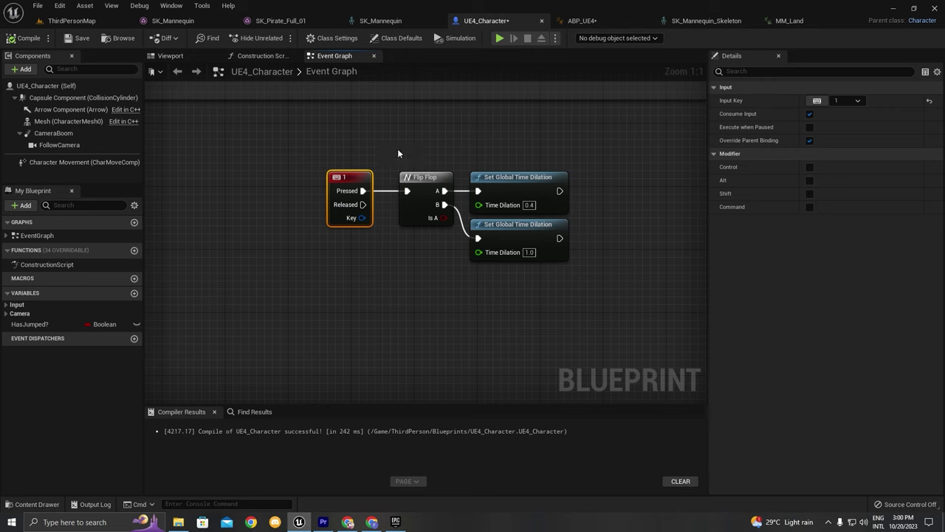
Step: Set Max Walk Speed to 200 in the SET node wired to Left Shift's Released output
{"action": "scroll", "coordinate": [485, 168], "scroll_direction": "down", "scroll_amount": 7}
{"action": "right_click_drag", "start_coordinate": [496, 173], "coordinate": [424, 266]}
{"action": "right_click_drag", "start_coordinate": [483, 123], "coordinate": [441, 209]}
{"action": "scroll", "coordinate": [443, 211], "scroll_direction": "up", "scroll_amount": 7}
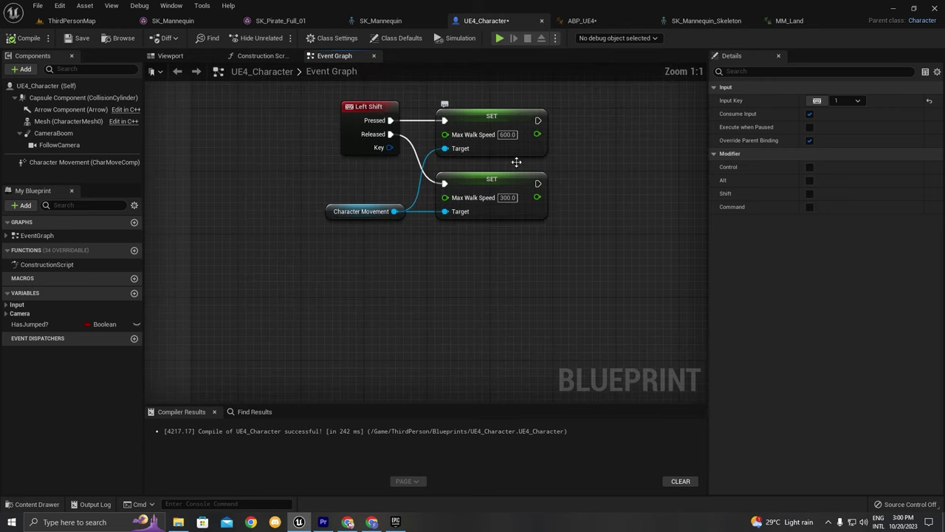
{"action": "type", "text": "2"}
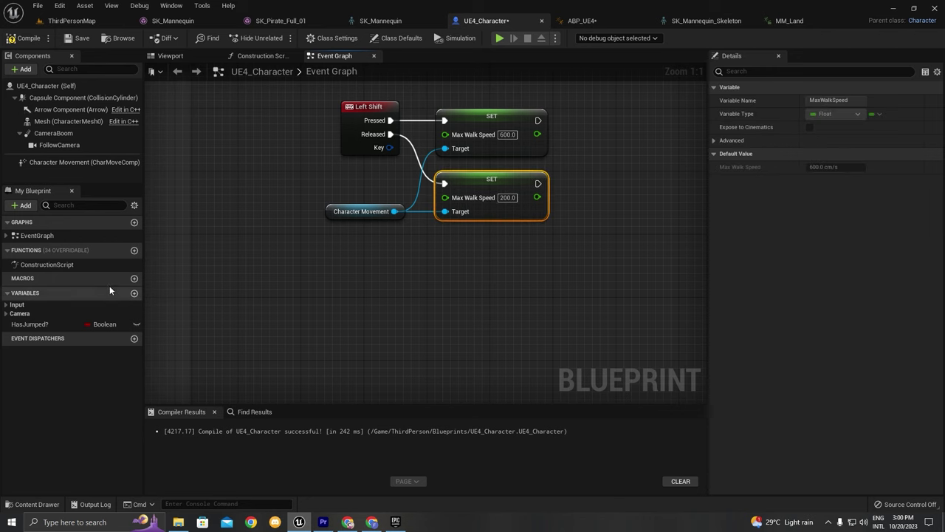
Step: Set the Character Movement component's default Max Walk Speed to 200 cm/s
{"action": "left_click", "coordinate": [76, 164]}
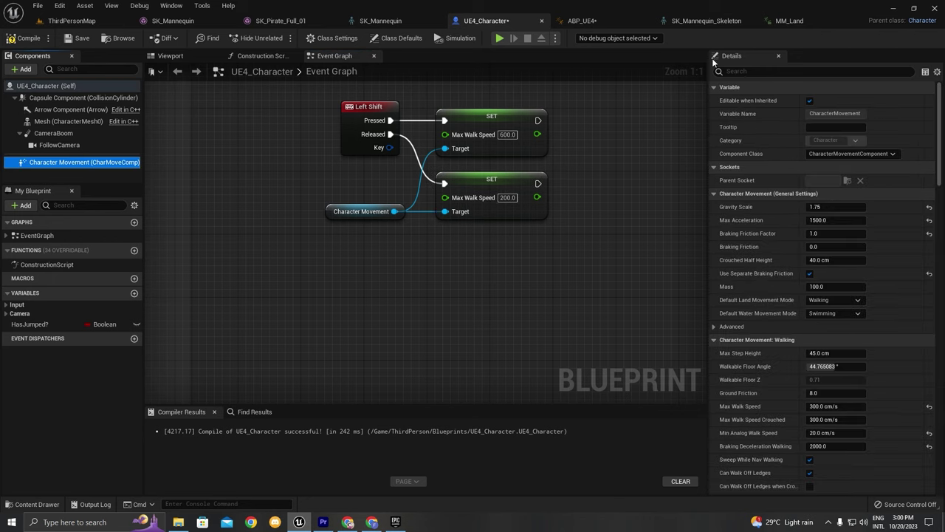
{"action": "left_click", "coordinate": [749, 71]}
{"action": "type", "text": "max walk"}
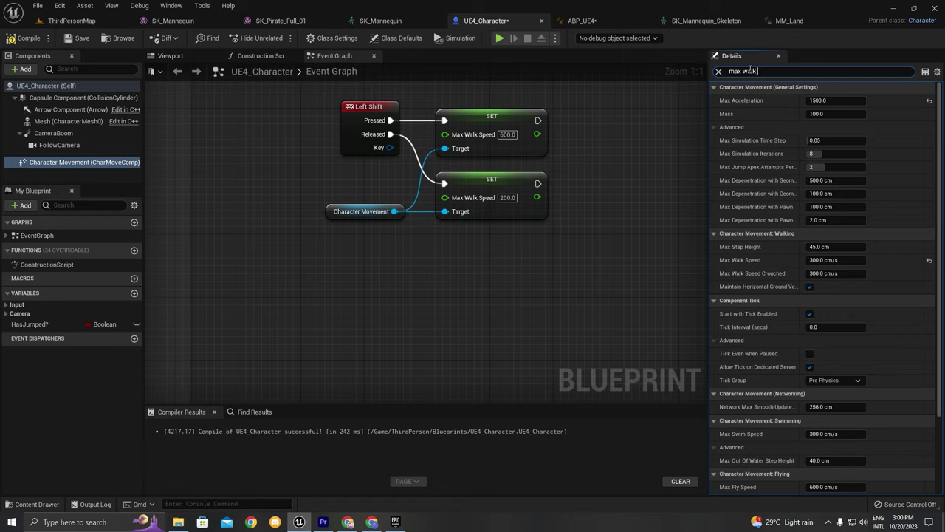
{"action": "type", "text": " sp"}
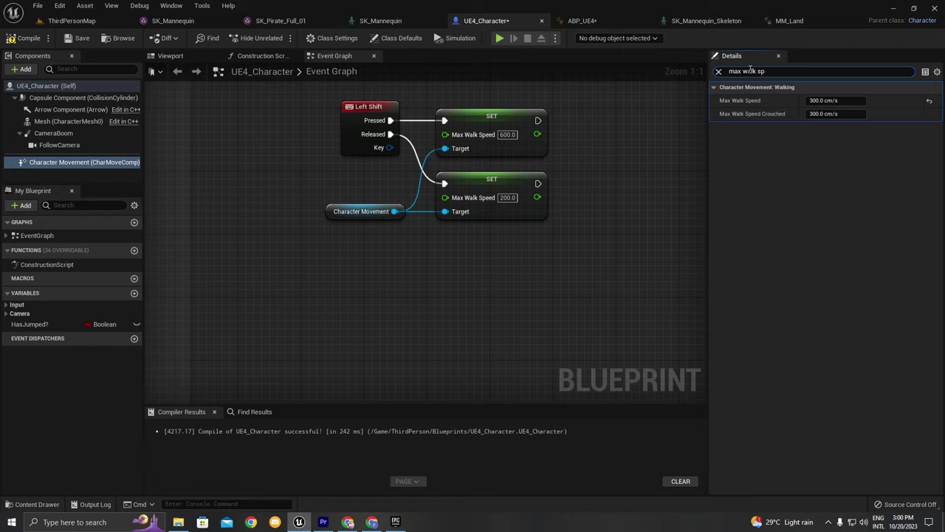
{"action": "left_click", "coordinate": [843, 100]}
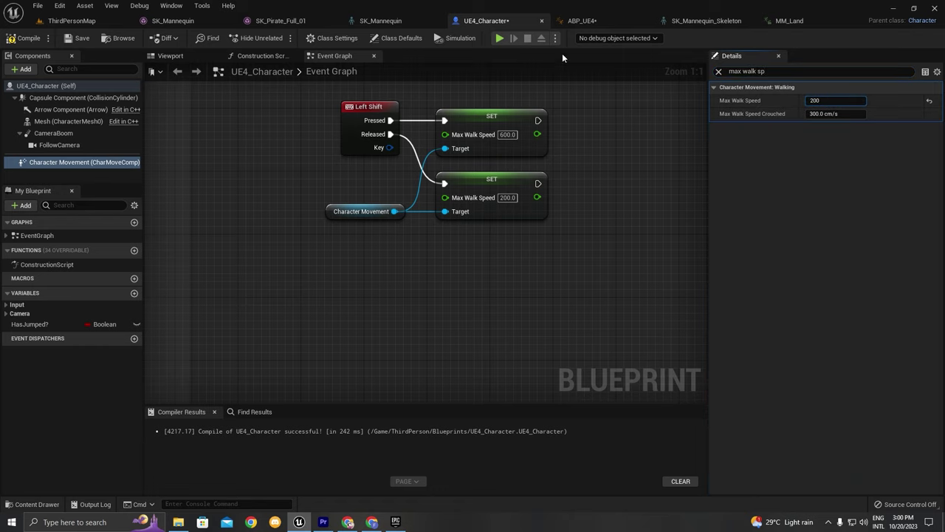
Step: Play the preview, test the pirate's walking over the ramps and a jump, and end the preview
{"action": "left_click", "coordinate": [502, 37]}
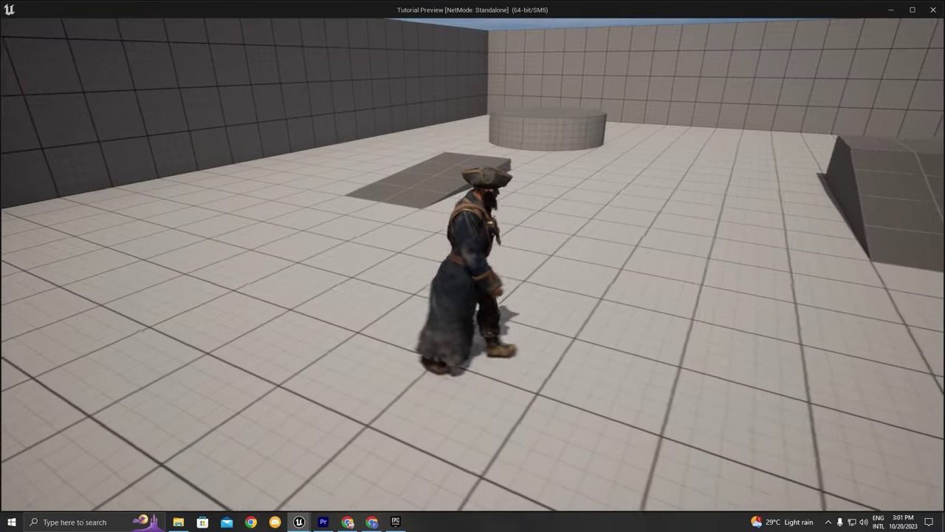
{"action": "key", "text": "d"}
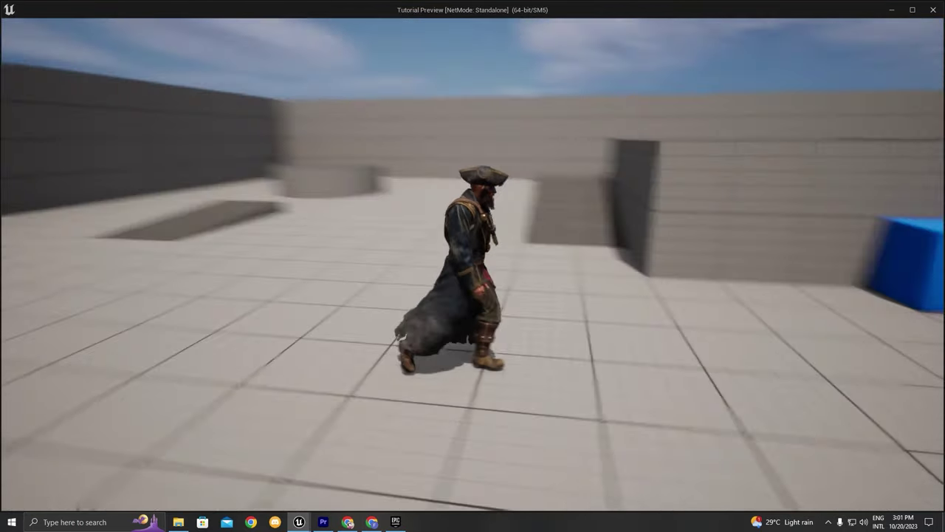
{"action": "key", "text": "w"}
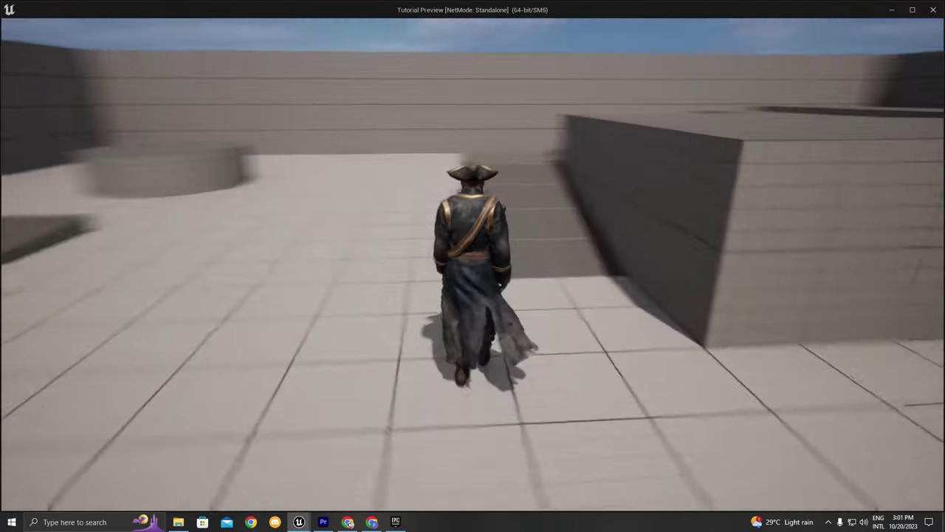
{"action": "key", "text": "w"}
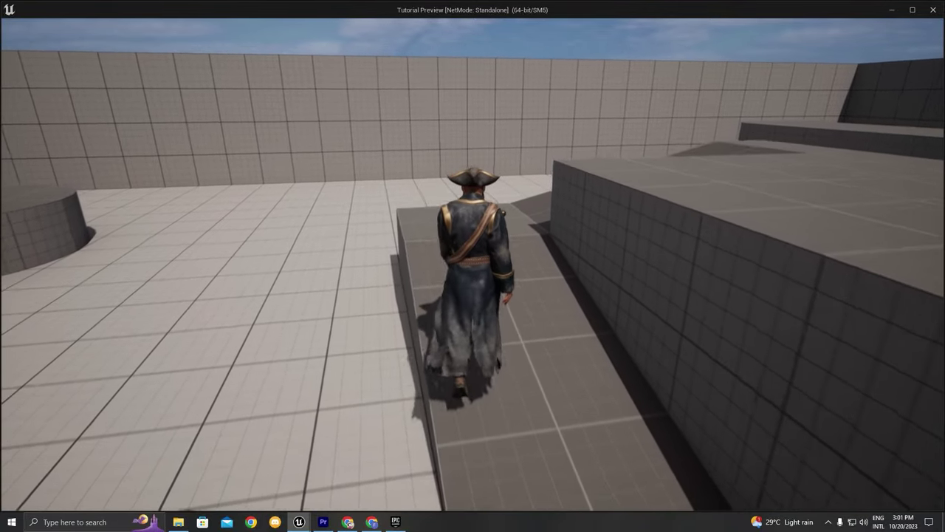
{"action": "key", "text": "w"}
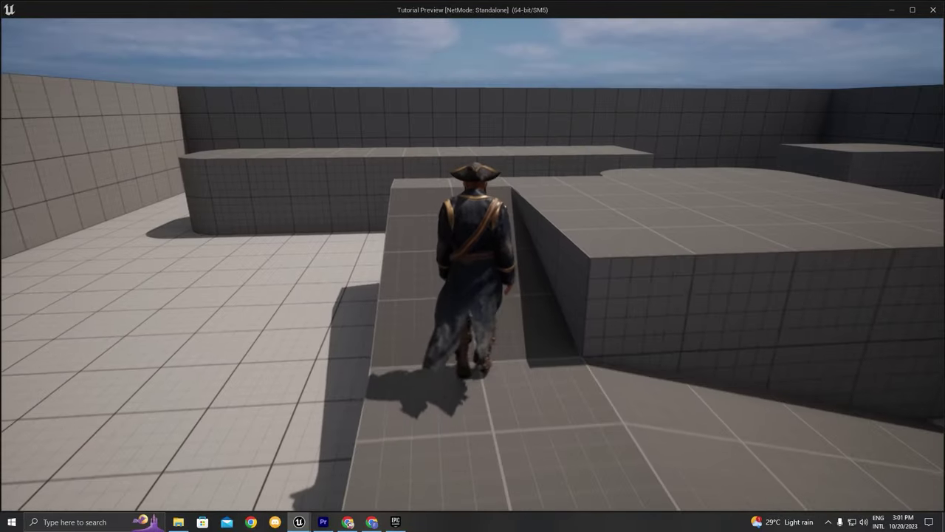
{"action": "key", "text": "w"}
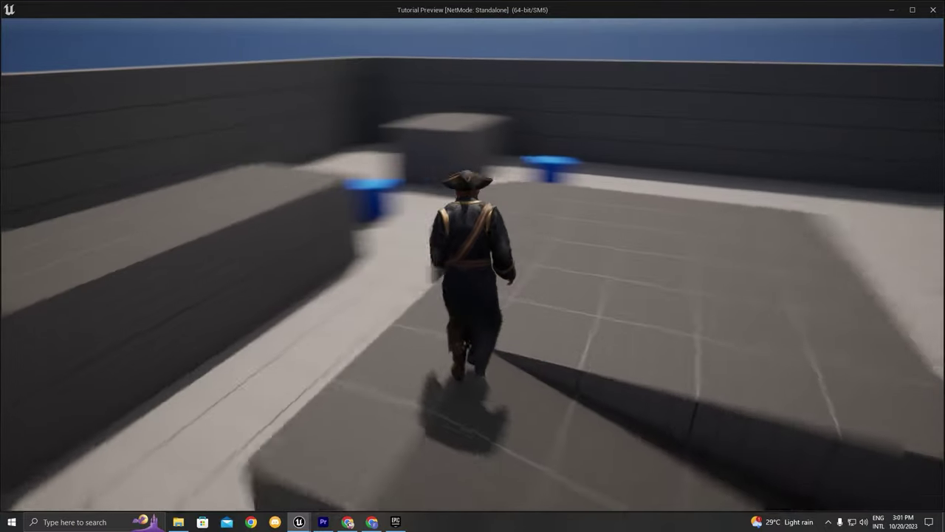
{"action": "key", "text": "w"}
{"action": "key", "text": "space"}
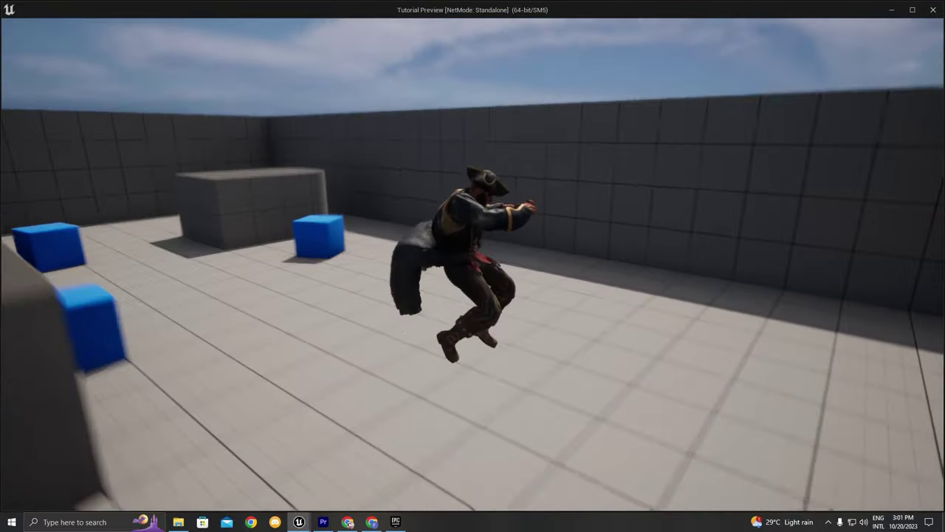
{"action": "key", "text": "d"}
{"action": "key", "text": "a"}
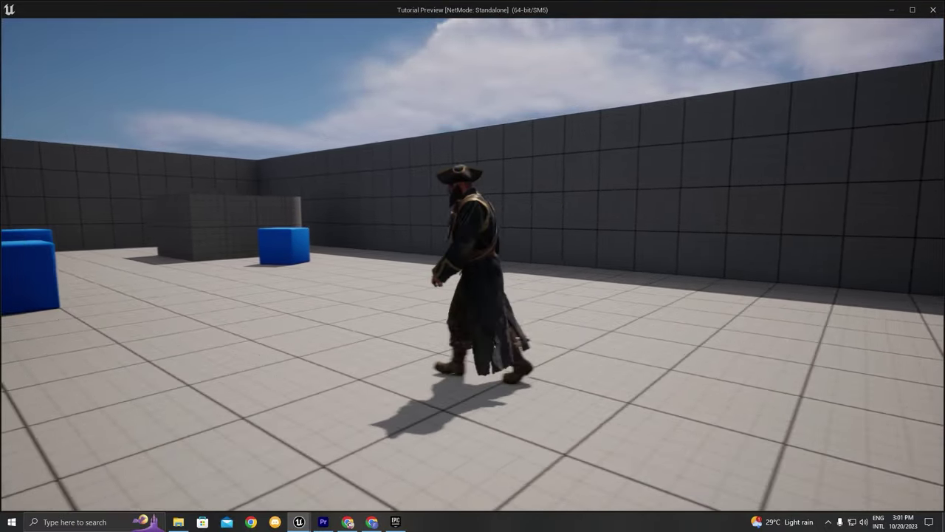
{"action": "key", "text": "a"}
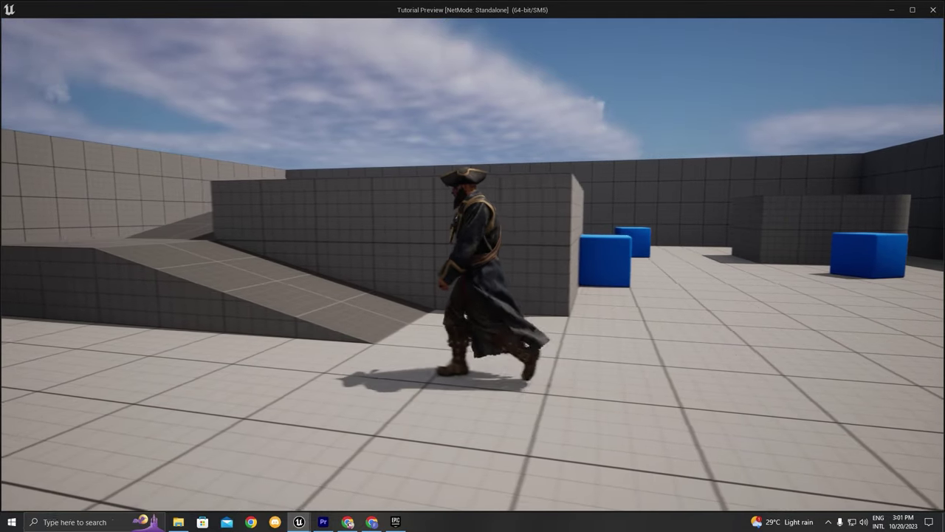
{"action": "key", "text": "Escape"}
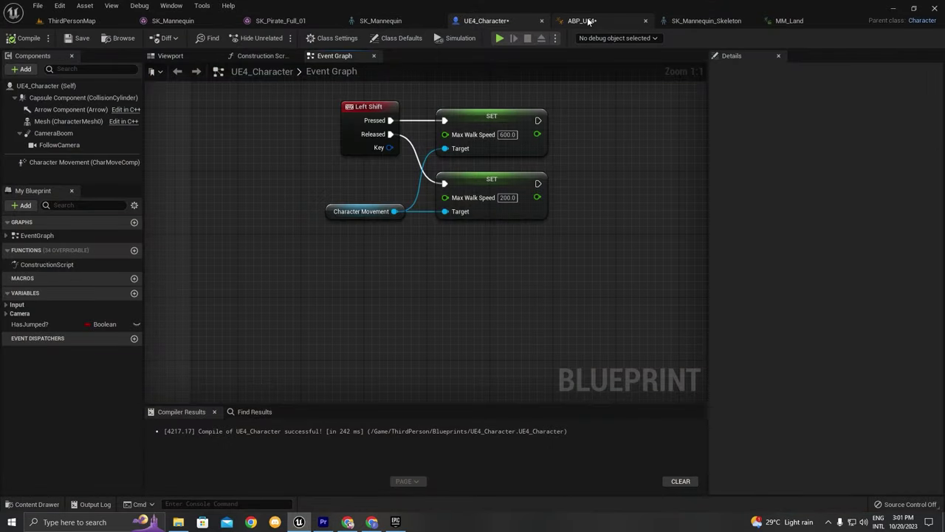
Step: Open the BS_MM_WalkRun blend space behind ABP_UE4's WalkRun state and preview its walk blend at a speed of about 230
{"action": "left_click", "coordinate": [624, 21]}
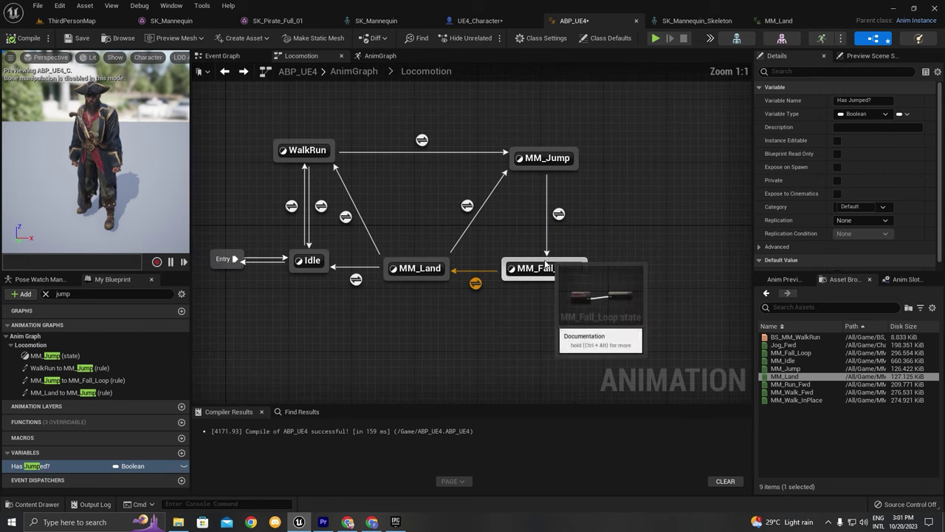
{"action": "double_click", "coordinate": [321, 152]}
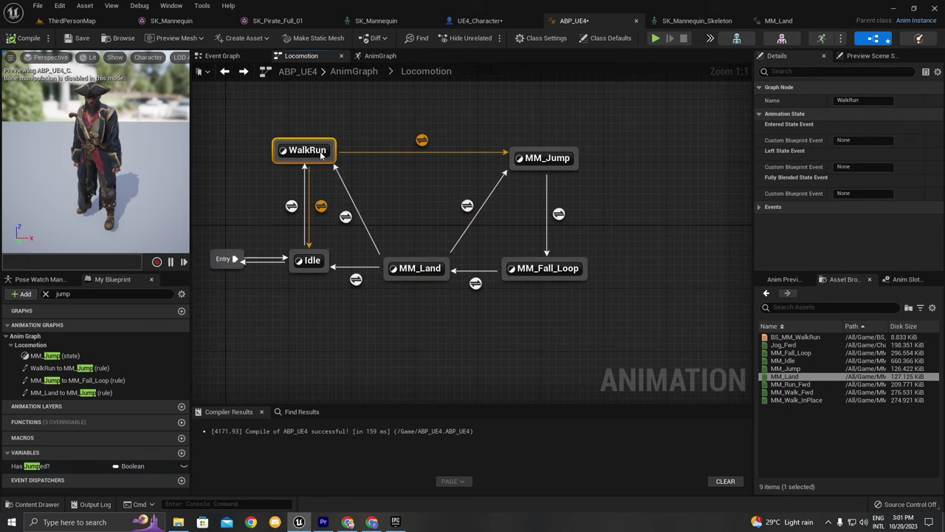
{"action": "double_click", "coordinate": [433, 249]}
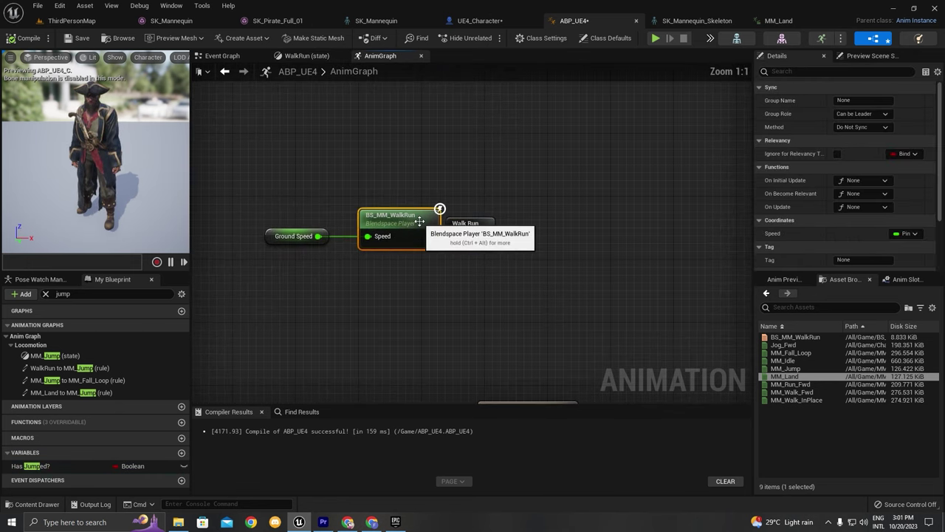
{"action": "double_click", "coordinate": [409, 225]}
{"action": "key", "text": "ctrl"}
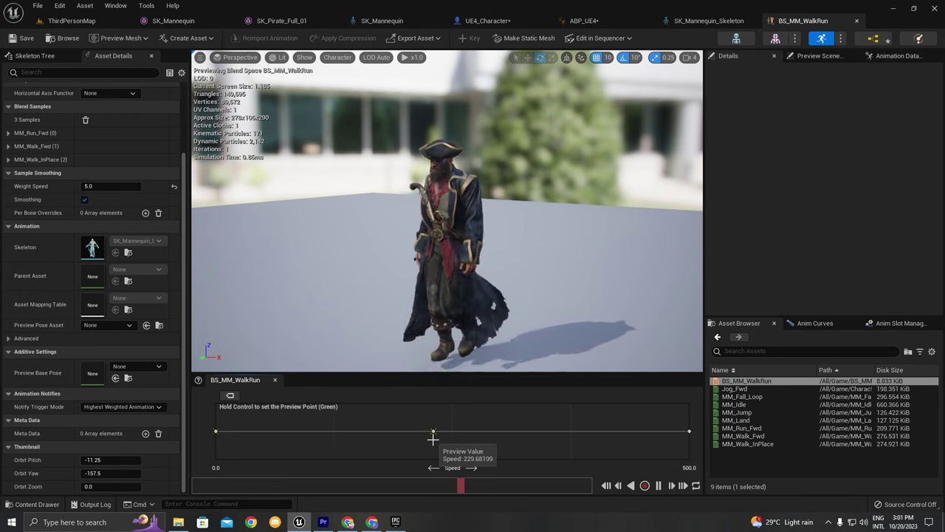
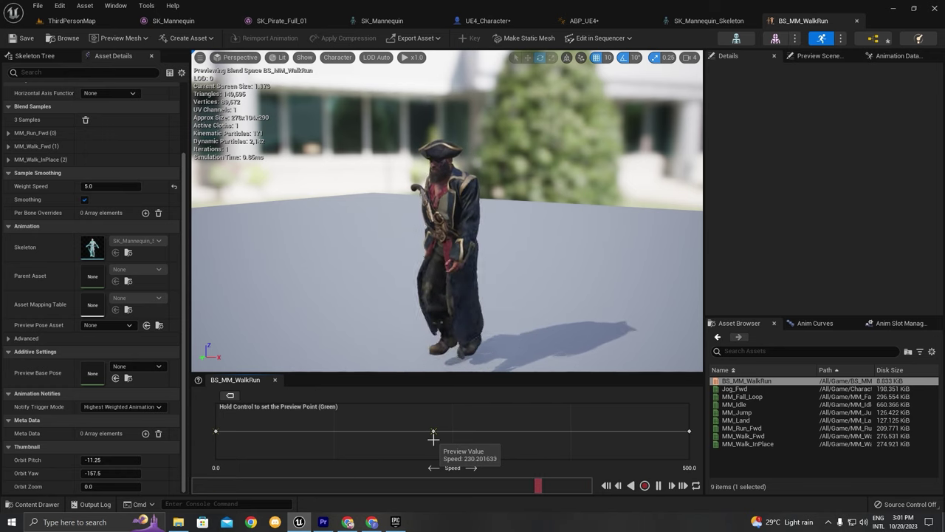
Step: Set Max Walk Speed to 230 in UE4_Character's SET node for Left Shift Released and as the Character Movement component's default
{"action": "left_click", "coordinate": [477, 23]}
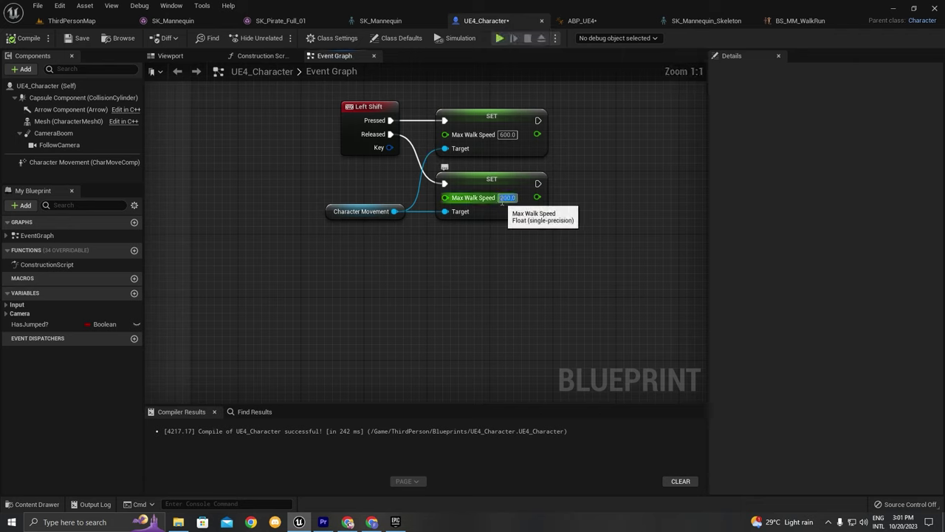
{"action": "left_click", "coordinate": [124, 161]}
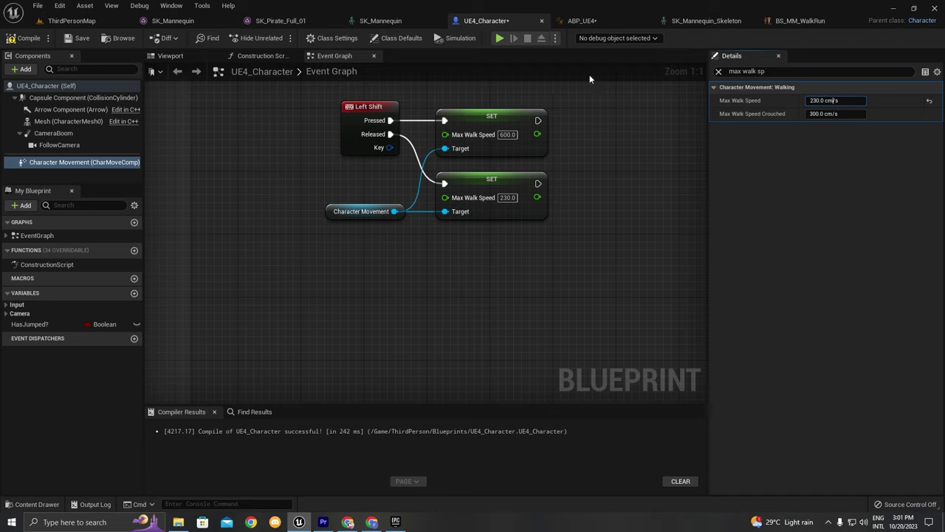
Step: Play the preview, test walking, sprinting, and jumping both on the move and from standstill, and end the preview
{"action": "left_click", "coordinate": [500, 38]}
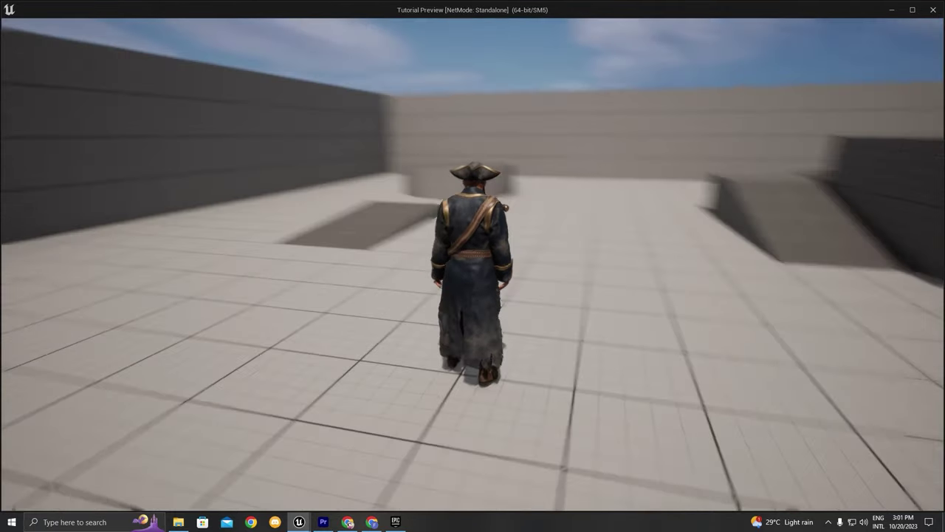
{"action": "key", "text": "d"}
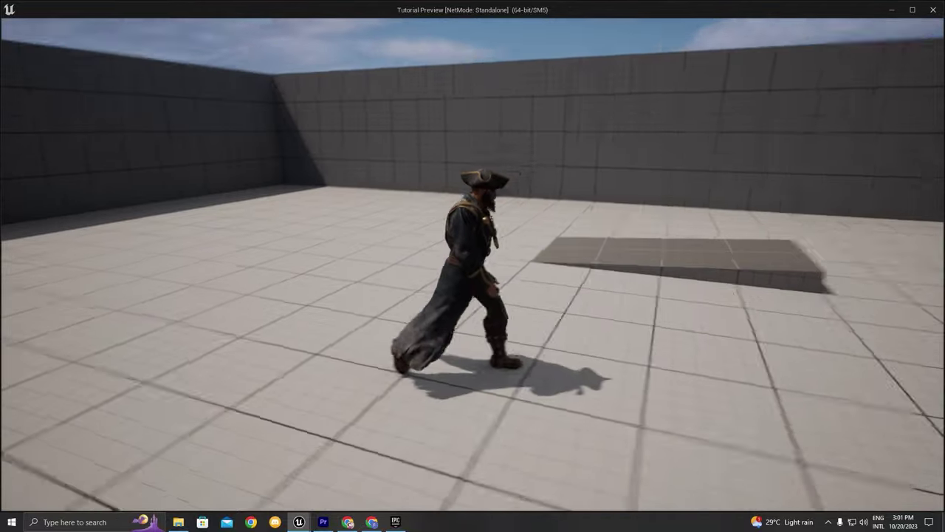
{"action": "key", "text": "d"}
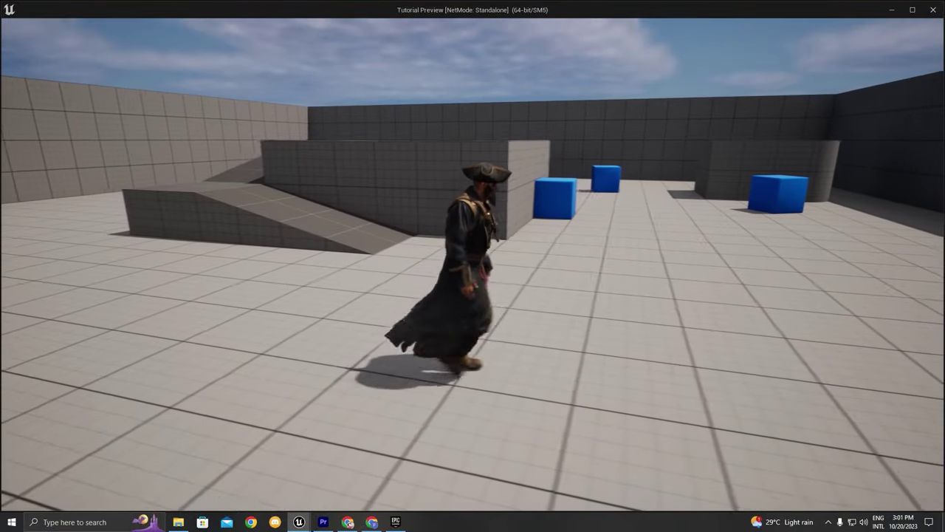
{"action": "key", "text": "shift+d"}
{"action": "key", "text": "d"}
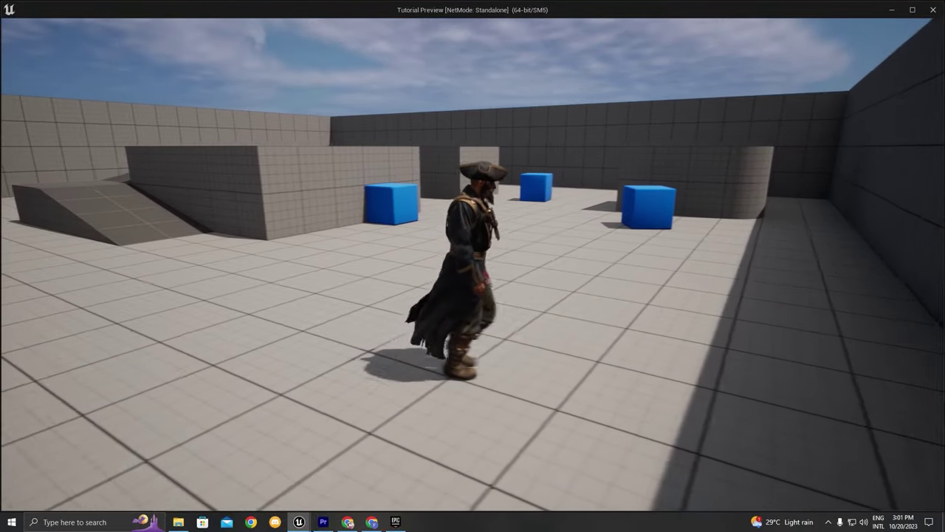
{"action": "key", "text": "a"}
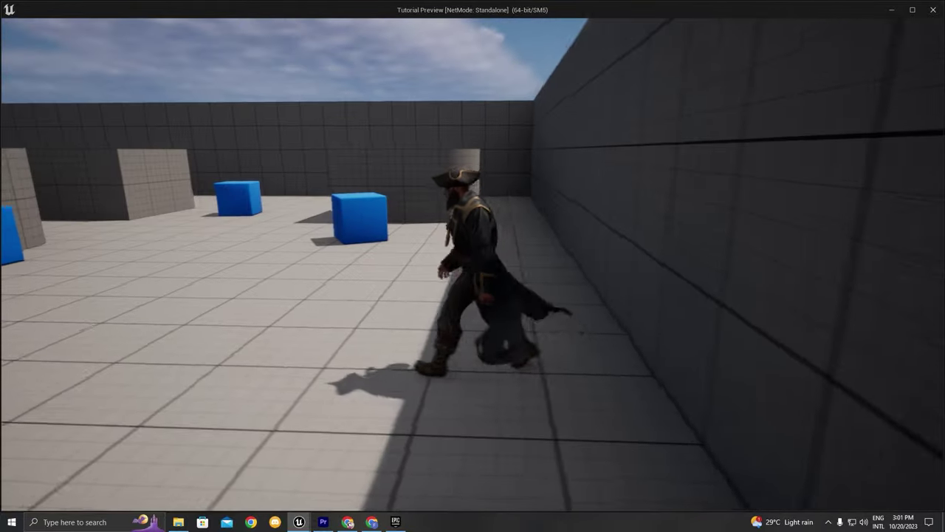
{"action": "key", "text": "space"}
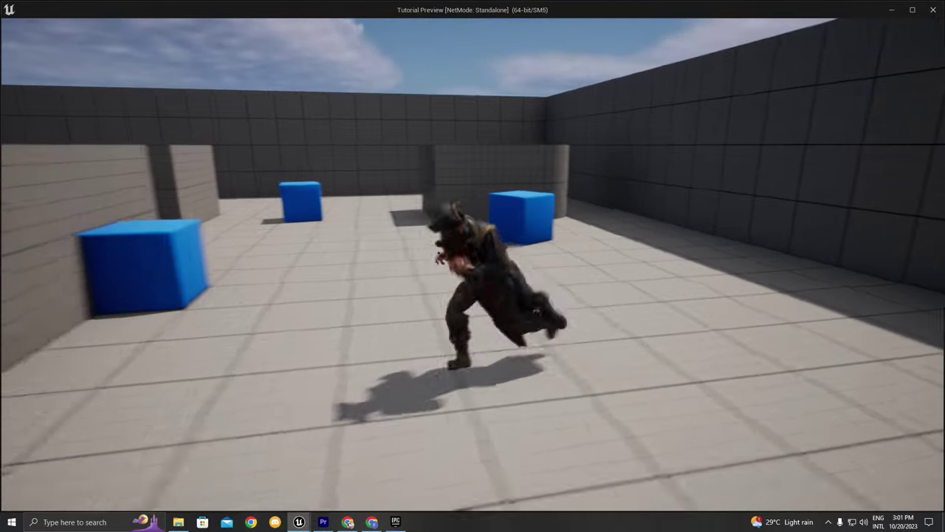
{"action": "key", "text": "space"}
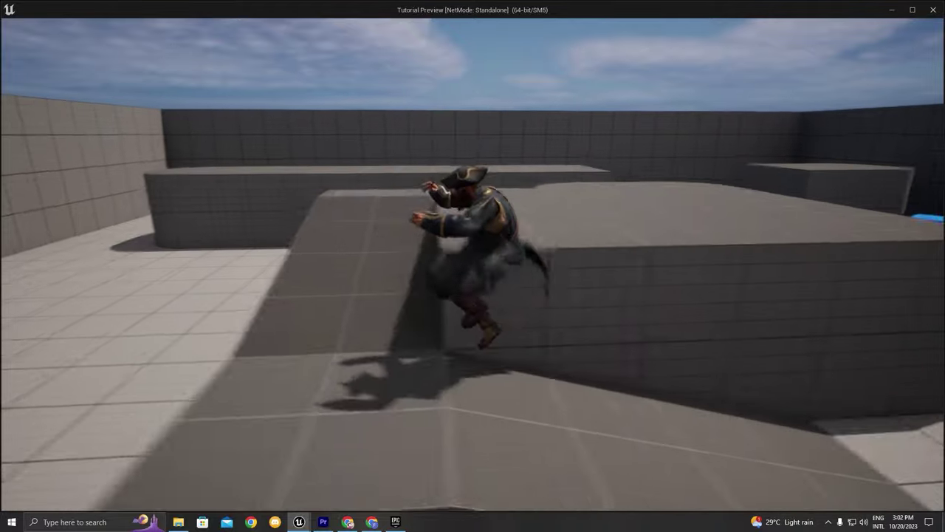
{"action": "key", "text": "space"}
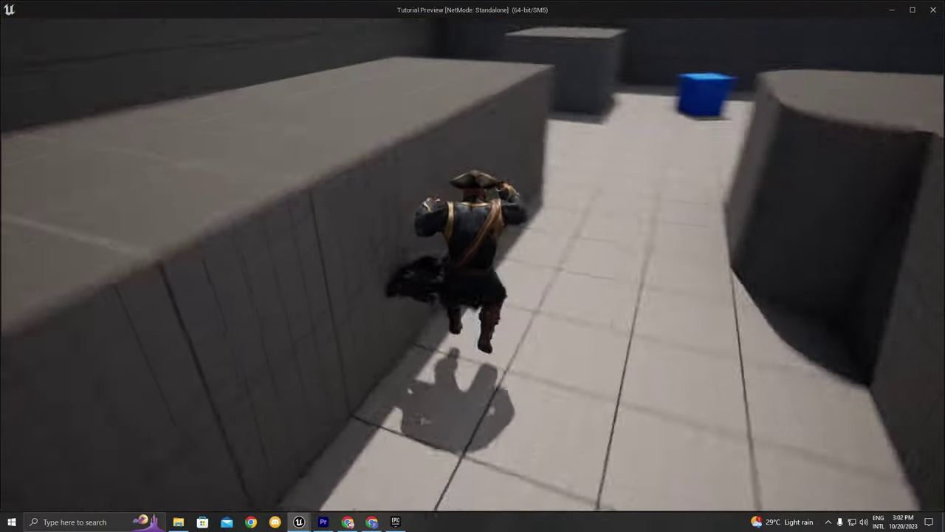
{"action": "key", "text": "space"}
{"action": "key", "text": "space"}
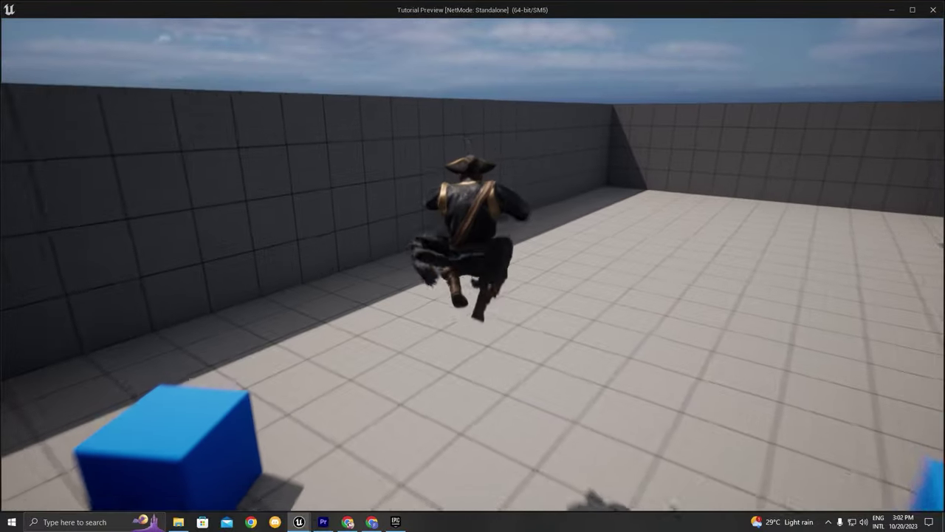
{"action": "key", "text": "space"}
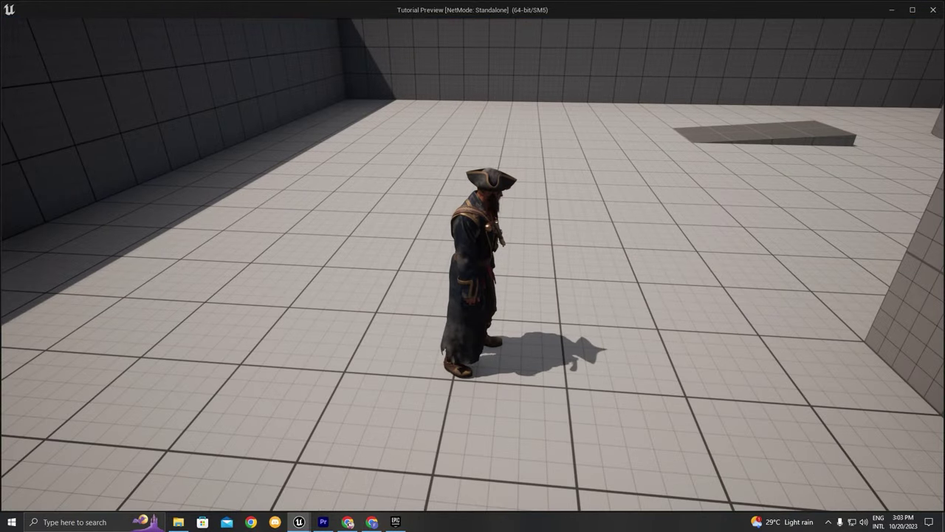
{"action": "key", "text": "space"}
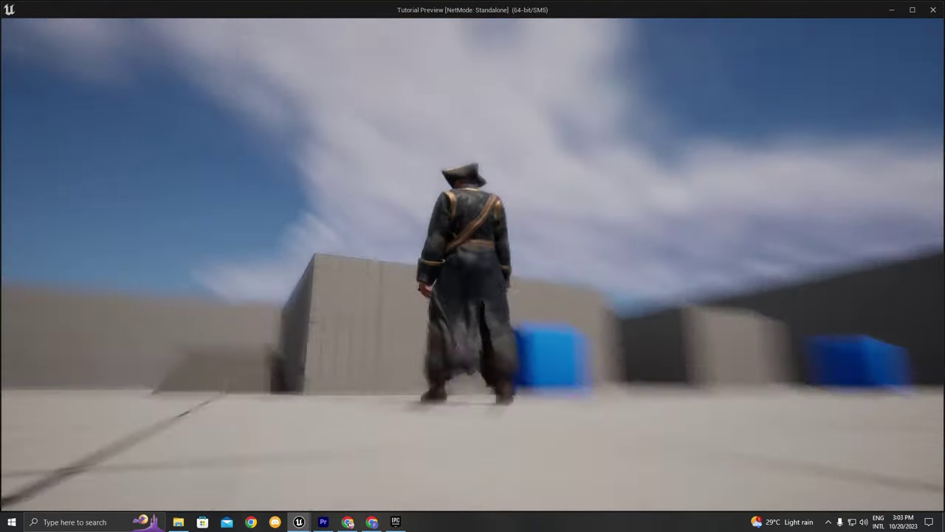
{"action": "key", "text": "space"}
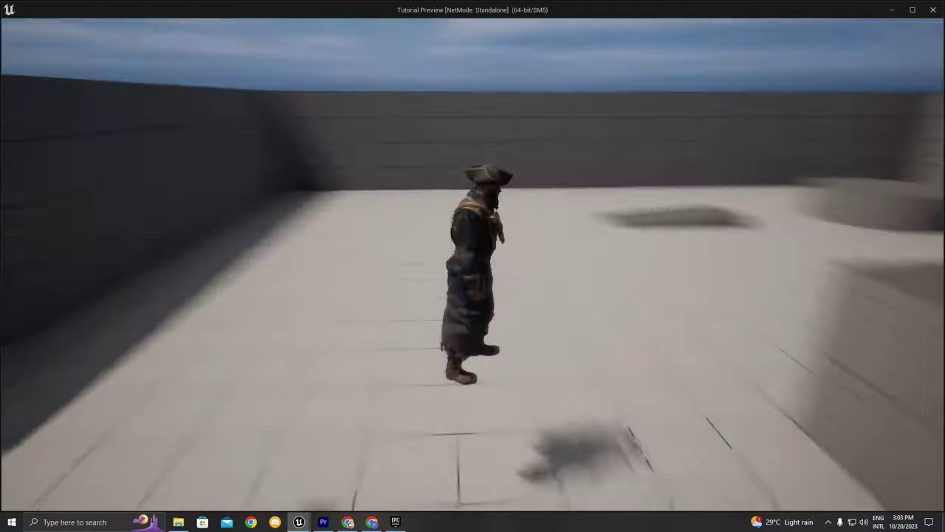
{"action": "key", "text": "Escape"}
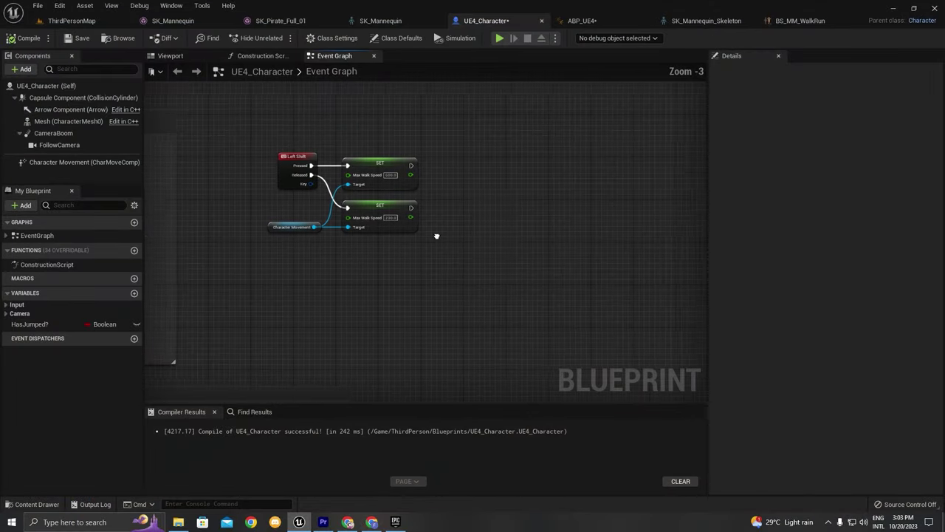
Step: Add a transition from Idle to MM_Jump in ABP_UE4's Locomotion state machine
{"action": "left_click", "coordinate": [604, 21]}
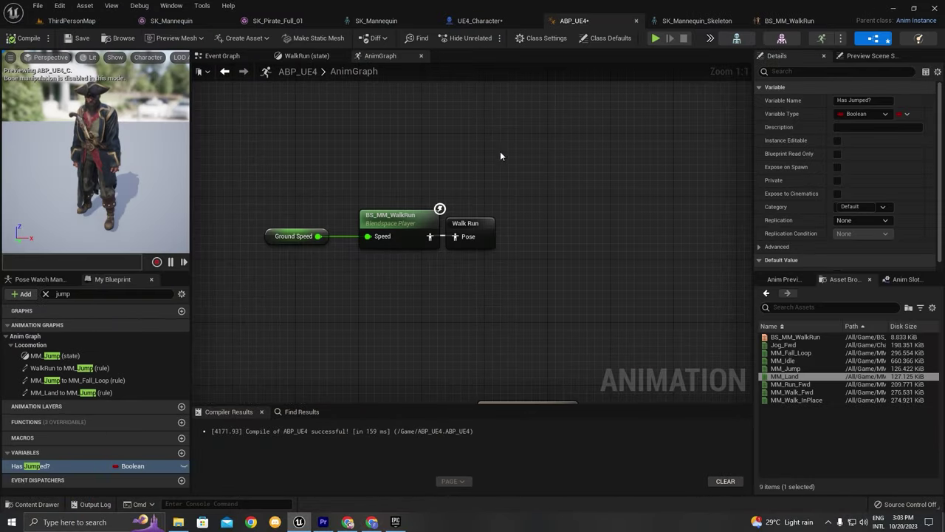
{"action": "left_click", "coordinate": [307, 56]}
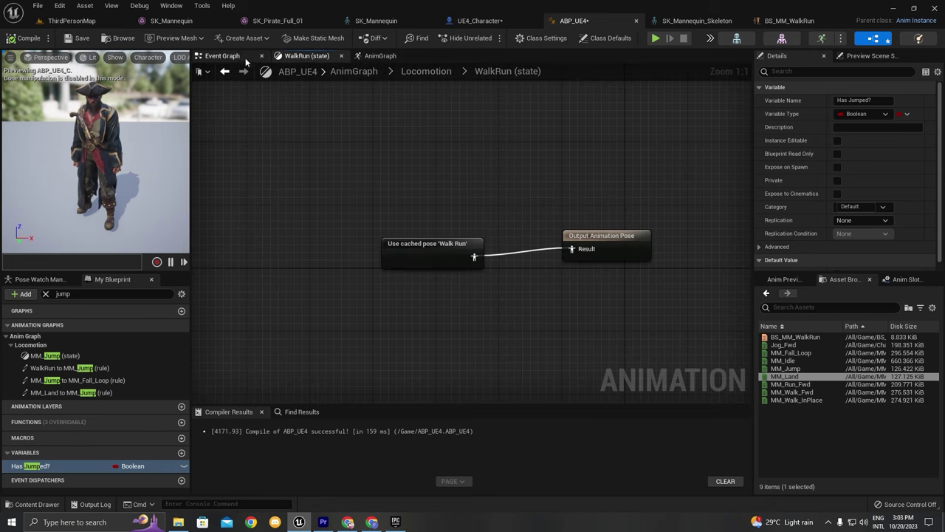
{"action": "left_click", "coordinate": [235, 56]}
{"action": "left_click", "coordinate": [307, 56]}
{"action": "left_click", "coordinate": [426, 71]}
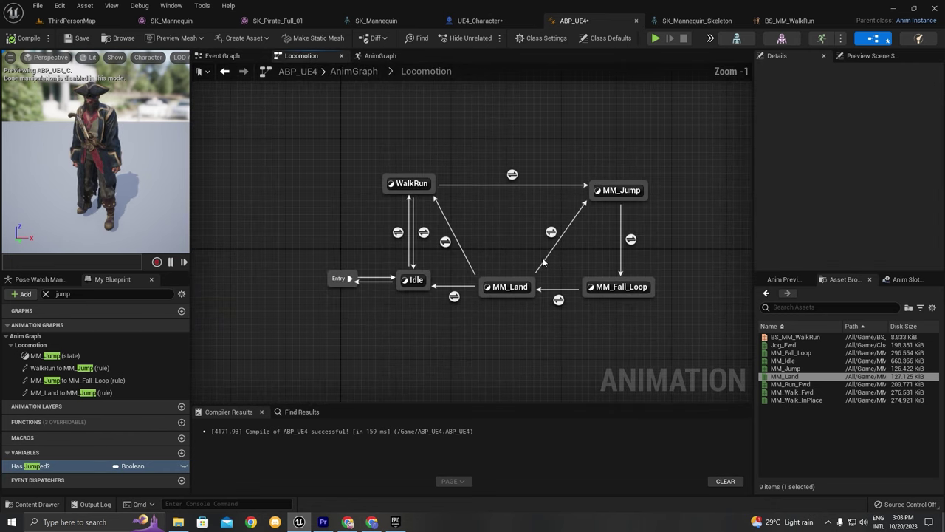
{"action": "scroll", "coordinate": [533, 263], "scroll_direction": "up", "scroll_amount": 1}
{"action": "right_click_drag", "start_coordinate": [513, 268], "coordinate": [451, 280]}
{"action": "left_click_drag", "start_coordinate": [352, 287], "coordinate": [563, 198]}
Step: Use the Has Jumped? variable as the condition of the Idle to MM_Jump transition rule and compile ABP_UE4
{"action": "double_click", "coordinate": [453, 237]}
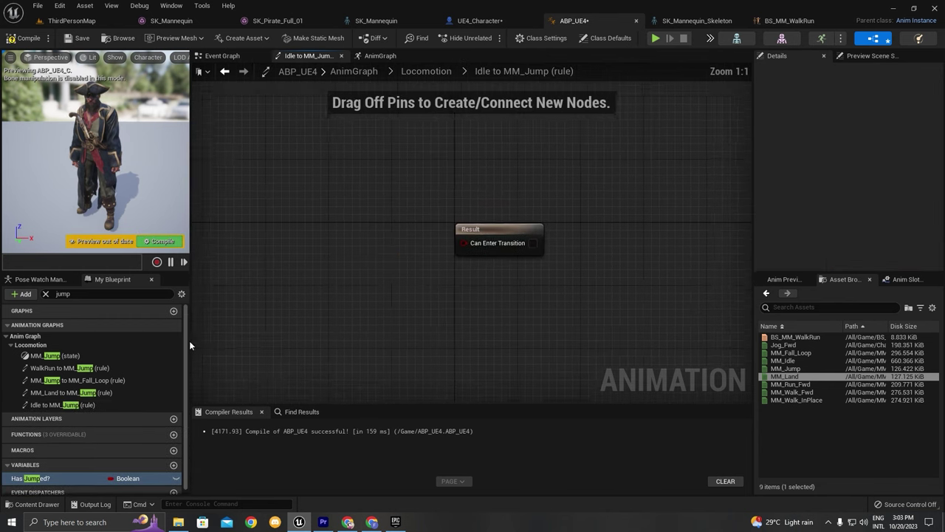
{"action": "left_click", "coordinate": [71, 479]}
{"action": "left_click_drag", "start_coordinate": [317, 291], "coordinate": [318, 258]}
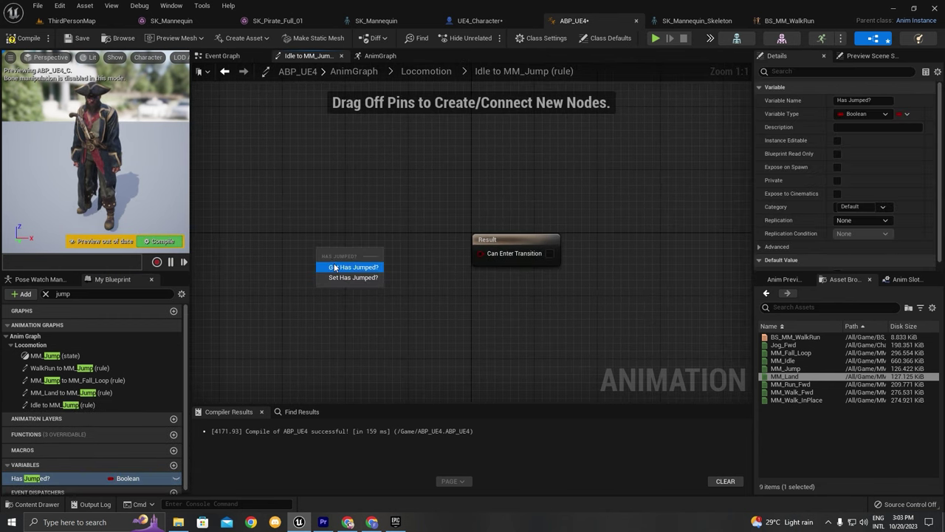
{"action": "left_click", "coordinate": [351, 265]}
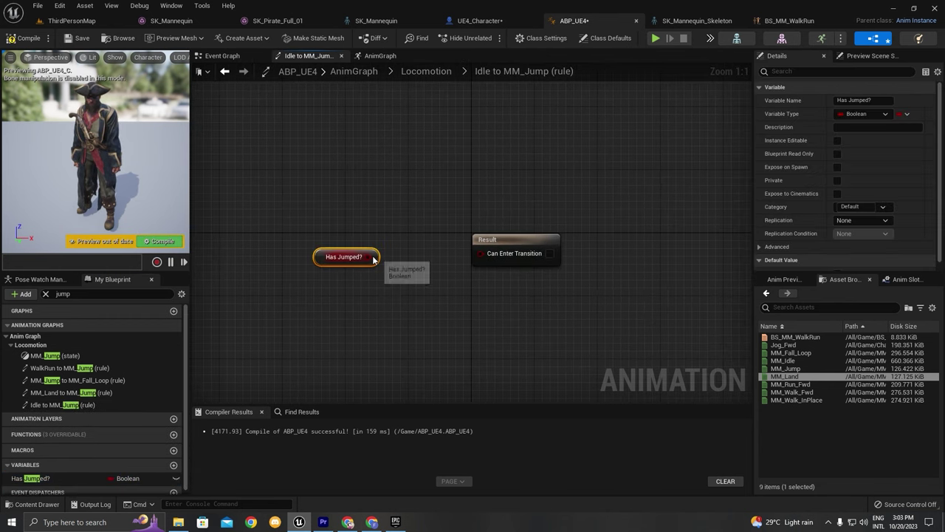
{"action": "left_click", "coordinate": [159, 243]}
Step: Play the preview, test jumping from standstill, and end the preview
{"action": "double_click", "coordinate": [419, 208]}
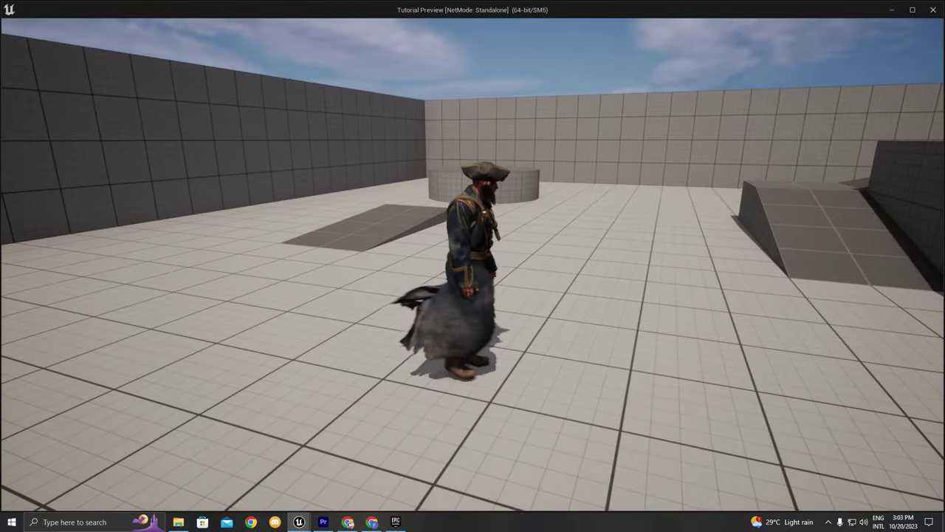
{"action": "key", "text": "space"}
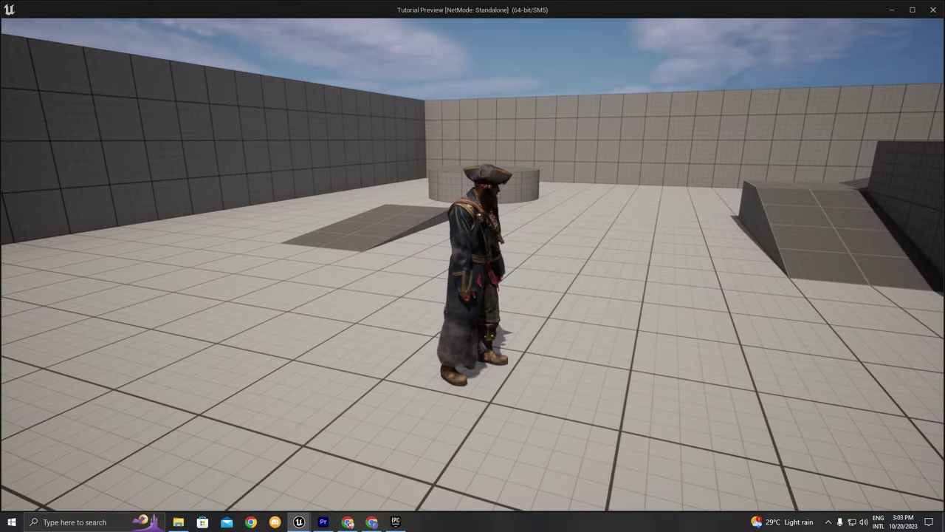
{"action": "key", "text": "space"}
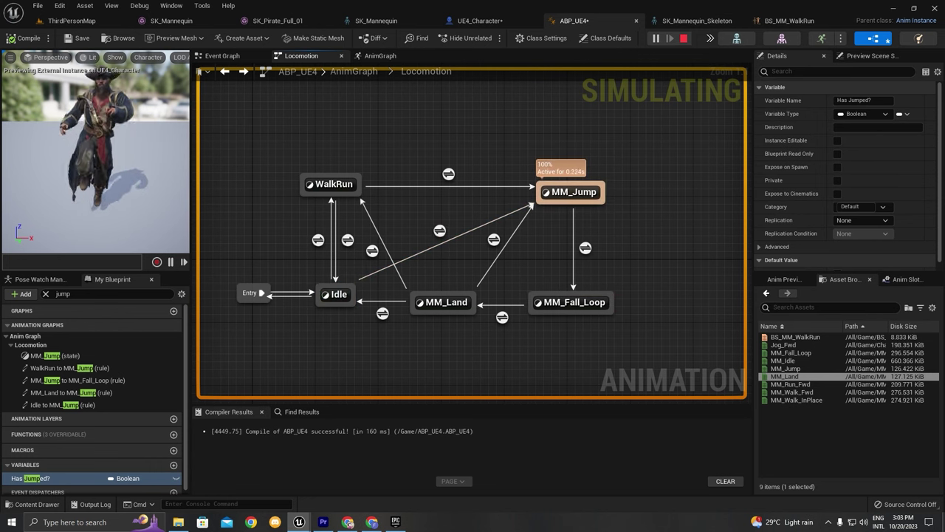
{"action": "key", "text": "Escape"}
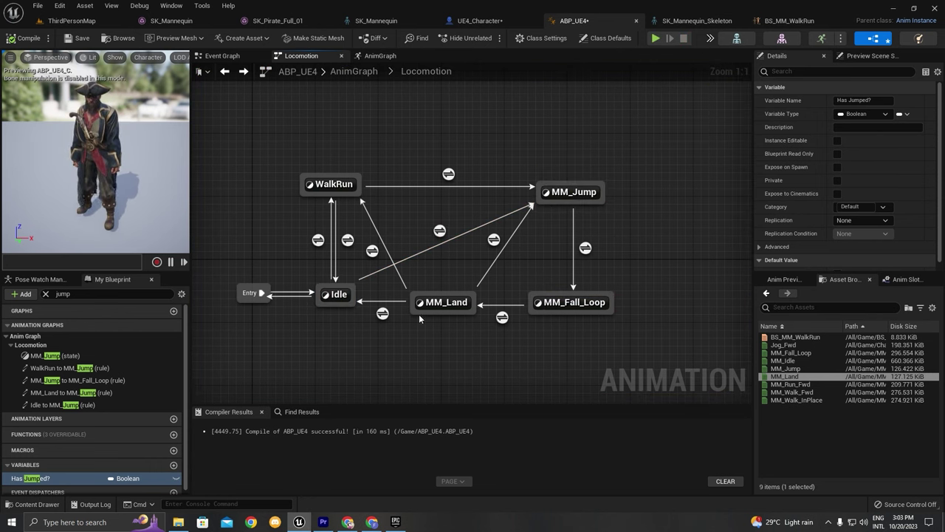
Step: Compare the transition conditions of the MM_Land to Idle and MM_Land to WalkRun rules in the Locomotion state machine
{"action": "double_click", "coordinate": [383, 313]}
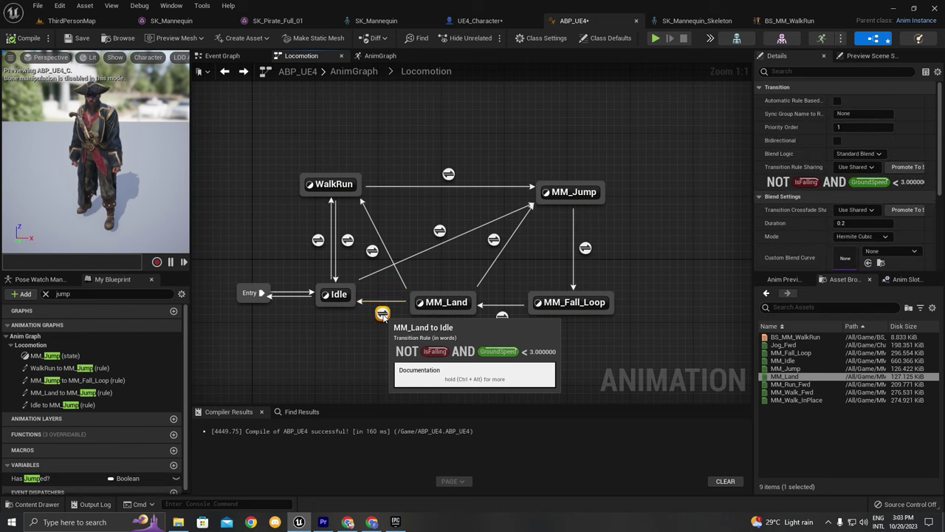
{"action": "key", "text": "alt+Left"}
{"action": "right_click_drag", "start_coordinate": [412, 358], "coordinate": [444, 296]}
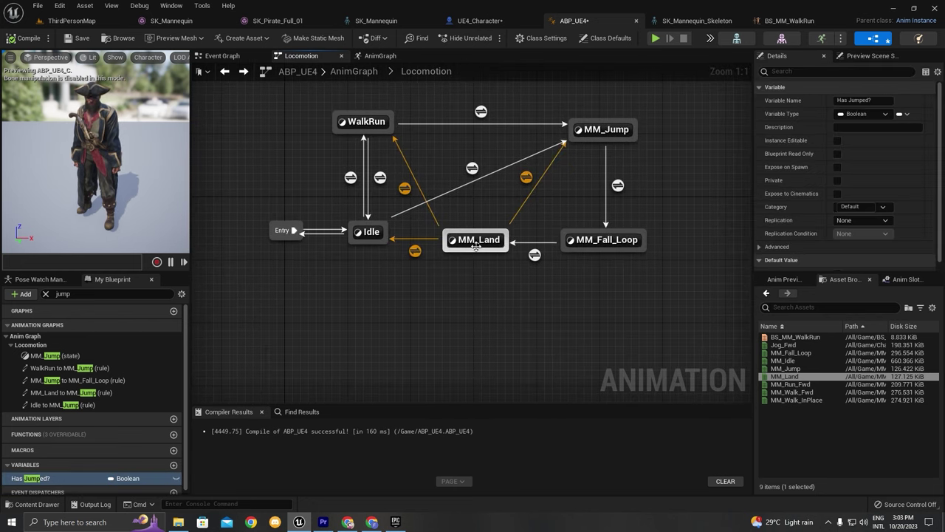
{"action": "left_click", "coordinate": [460, 246]}
{"action": "double_click", "coordinate": [405, 189]}
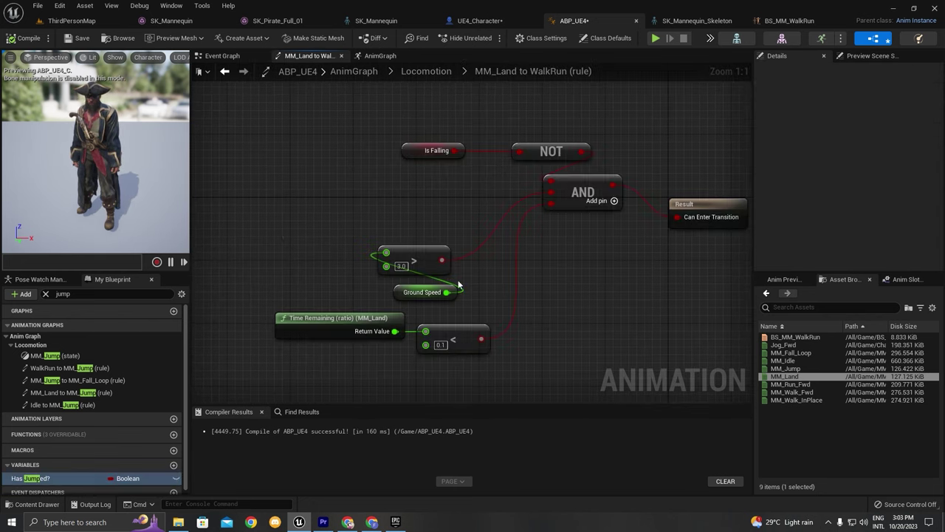
{"action": "left_click_drag", "start_coordinate": [435, 274], "coordinate": [411, 218]}
{"action": "key", "text": "alt+Left"}
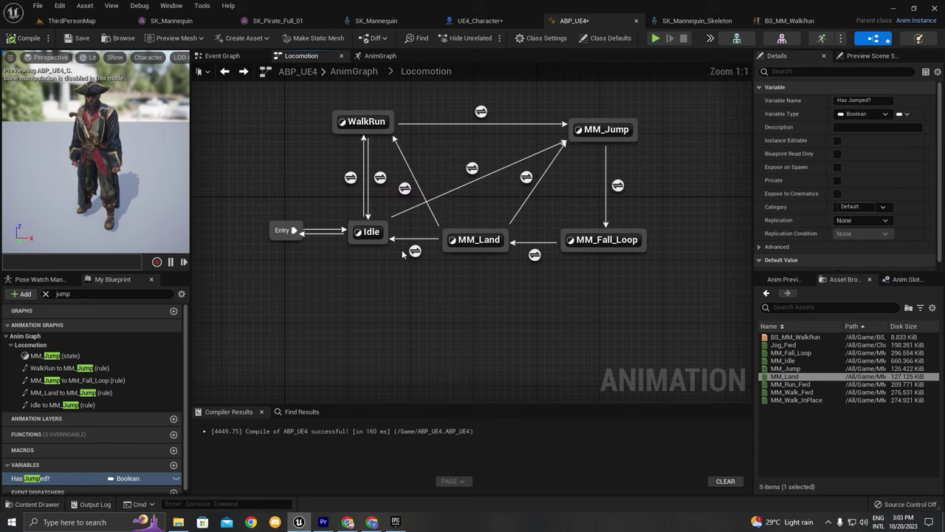
{"action": "left_click", "coordinate": [405, 189]}
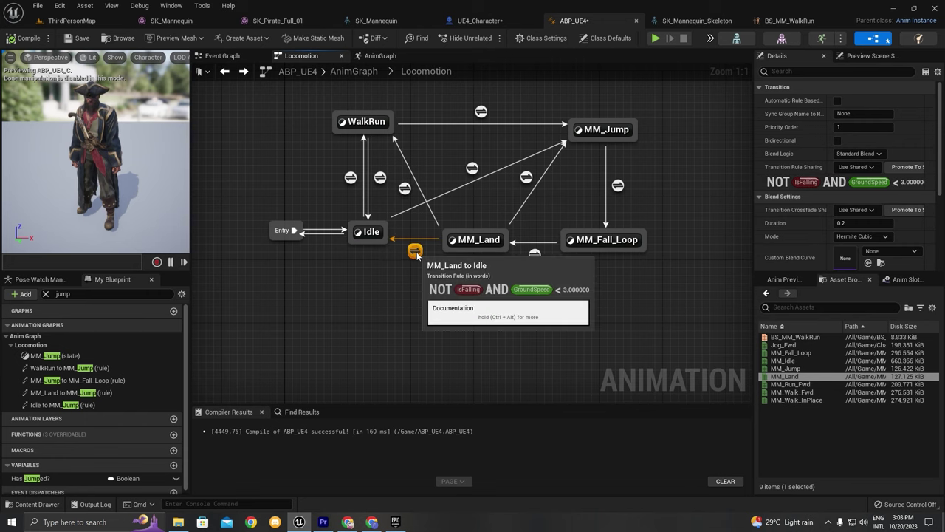
Step: Add a third input to the AND node in the MM_Land to Idle transition rule
{"action": "double_click", "coordinate": [415, 251]}
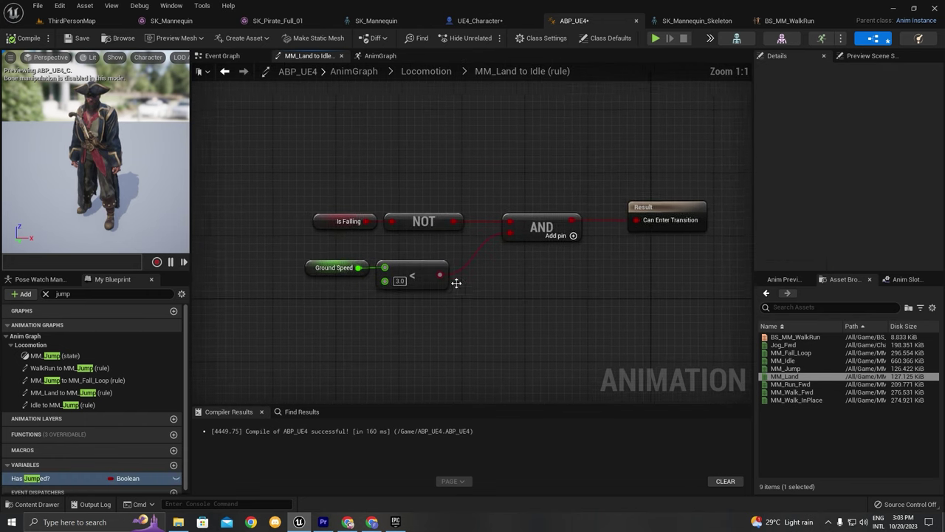
{"action": "left_click", "coordinate": [573, 238]}
{"action": "right_click_drag", "start_coordinate": [448, 329], "coordinate": [511, 284]}
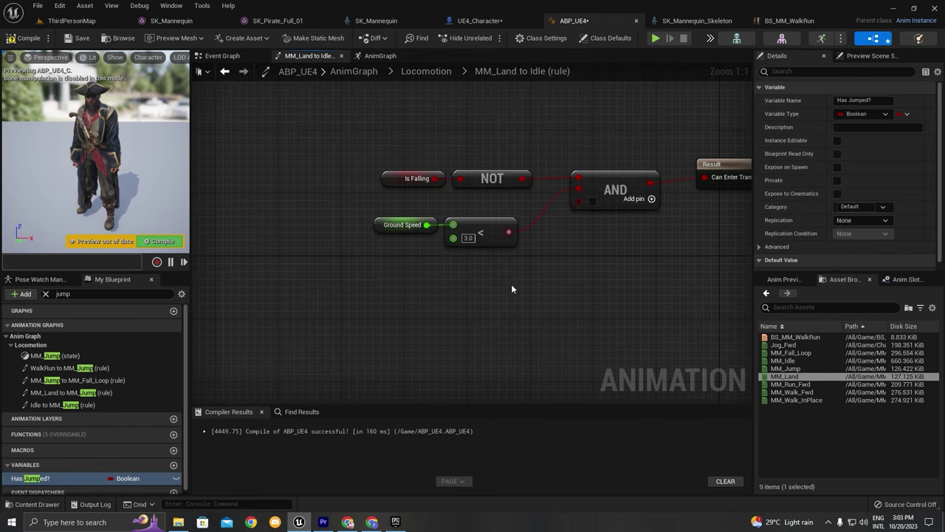
{"action": "right_click", "coordinate": [441, 284]}
{"action": "type", "text": "get MM_land rat"}
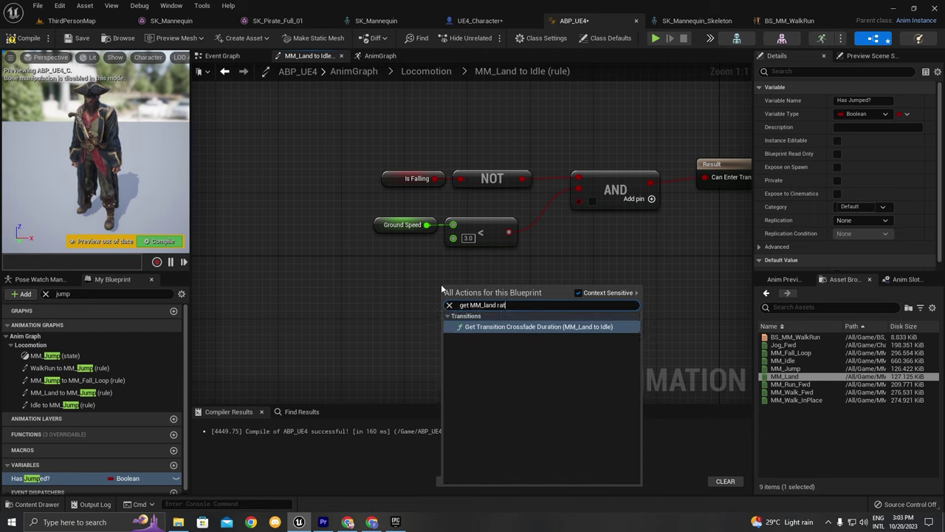
{"action": "right_click", "coordinate": [432, 286]}
{"action": "right_click", "coordinate": [432, 286]}
{"action": "type", "text": "get ratio"}
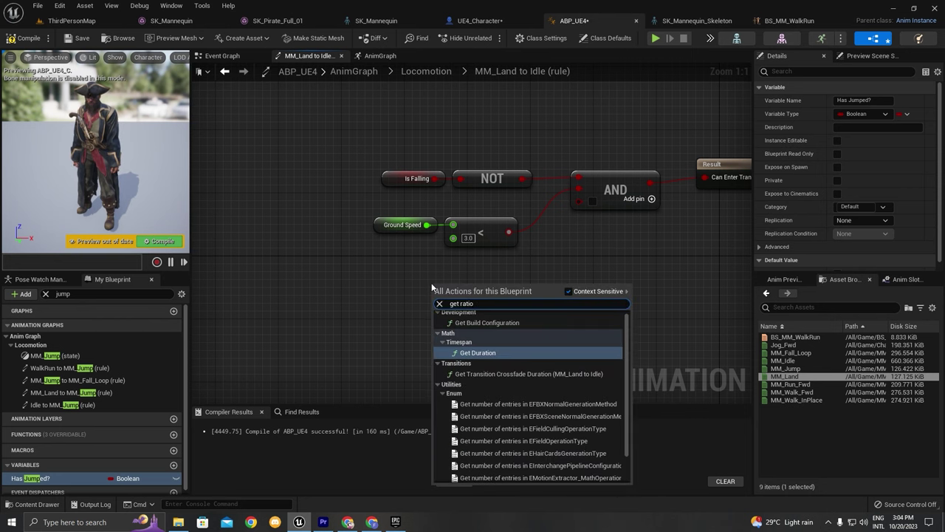
{"action": "scroll", "coordinate": [490, 362], "scroll_direction": "down", "scroll_amount": 2}
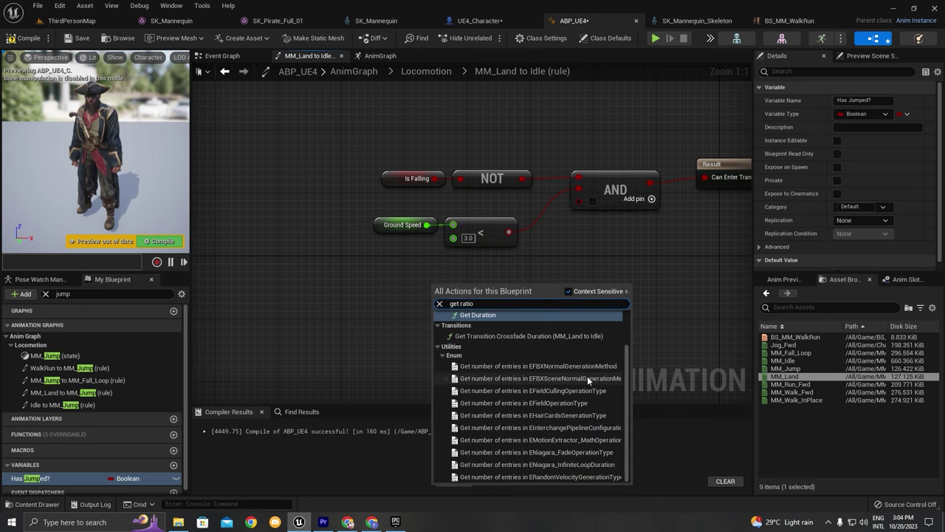
{"action": "double_click", "coordinate": [710, 299]}
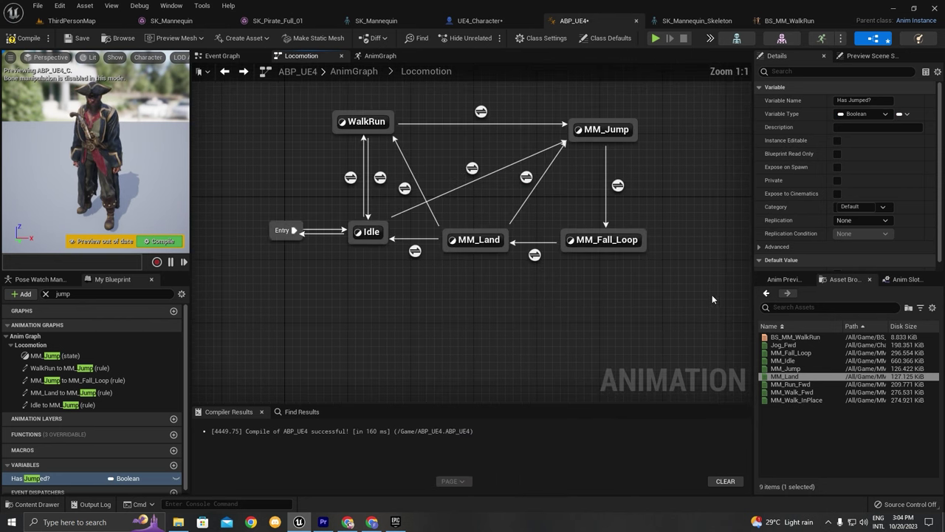
Step: Check the pose nodes inside the MM_Land state and return to the MM_Land to Idle rule
{"action": "double_click", "coordinate": [458, 239]}
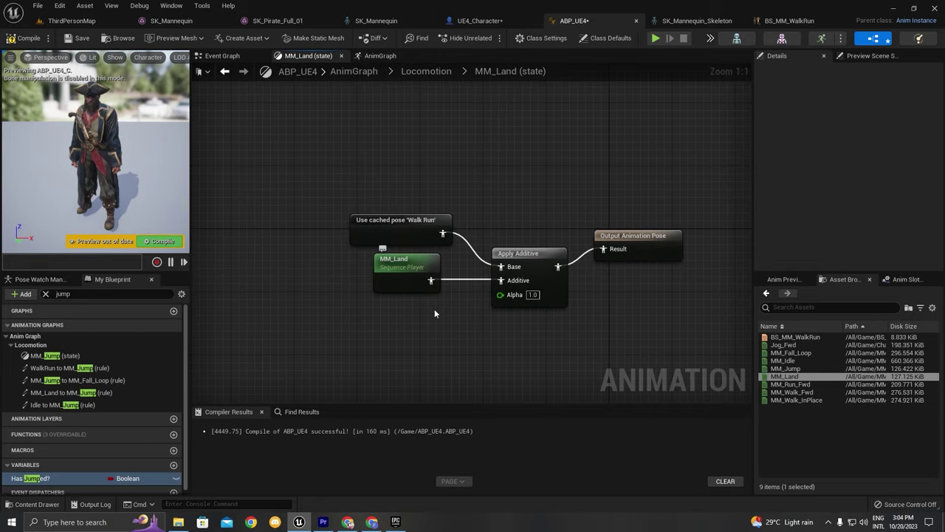
{"action": "key", "text": "alt+Left"}
{"action": "double_click", "coordinate": [402, 248]}
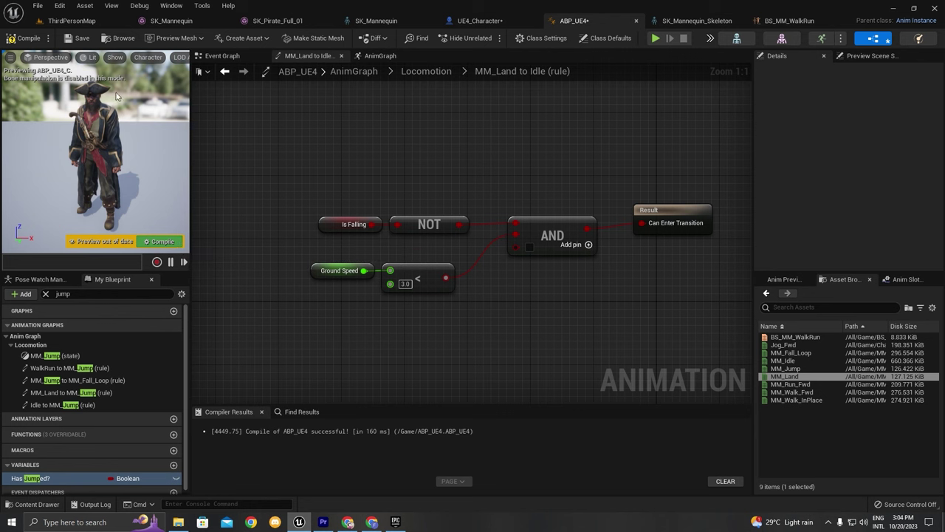
Step: Compile ABP_UE4 and add a Time Remaining (ratio) node for MM_Land to the MM_Land to Idle rule
{"action": "key", "text": "F7"}
{"action": "right_click", "coordinate": [480, 290]}
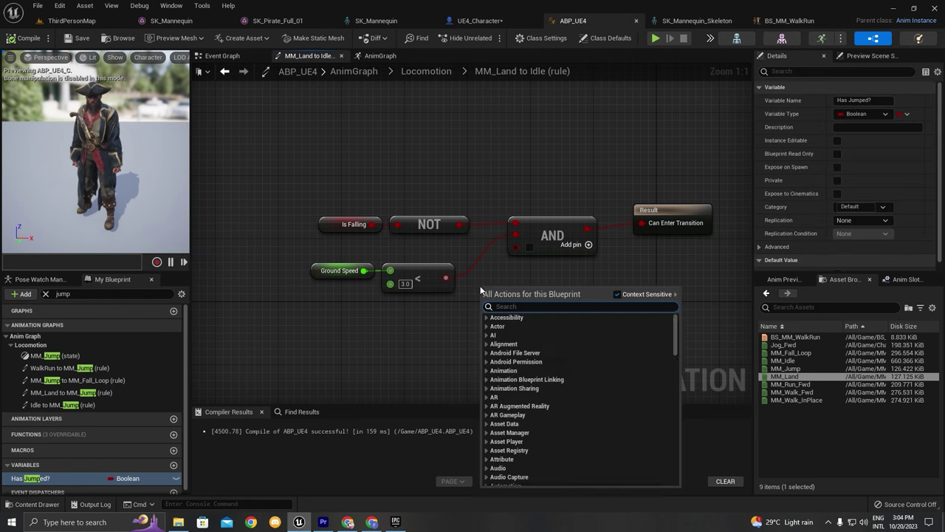
{"action": "type", "text": "MM_Land"}
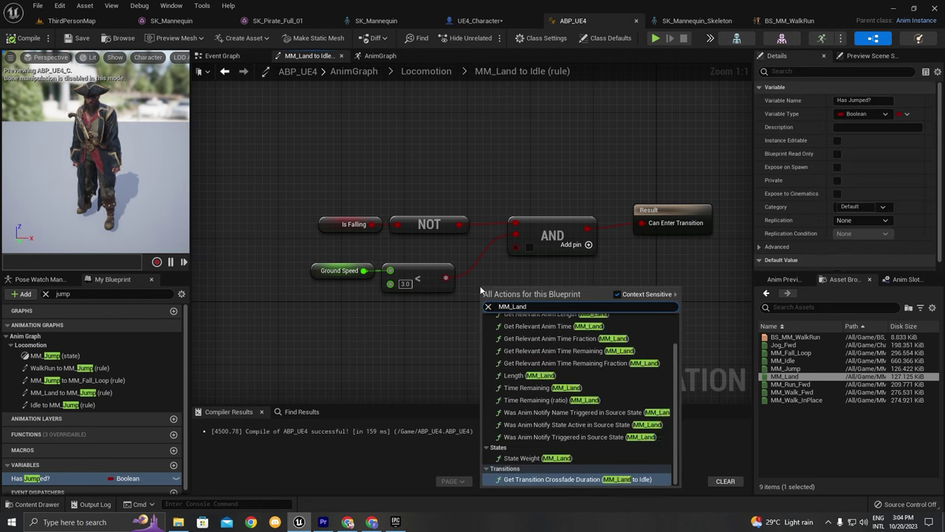
{"action": "scroll", "coordinate": [580, 421], "scroll_direction": "up", "scroll_amount": 2}
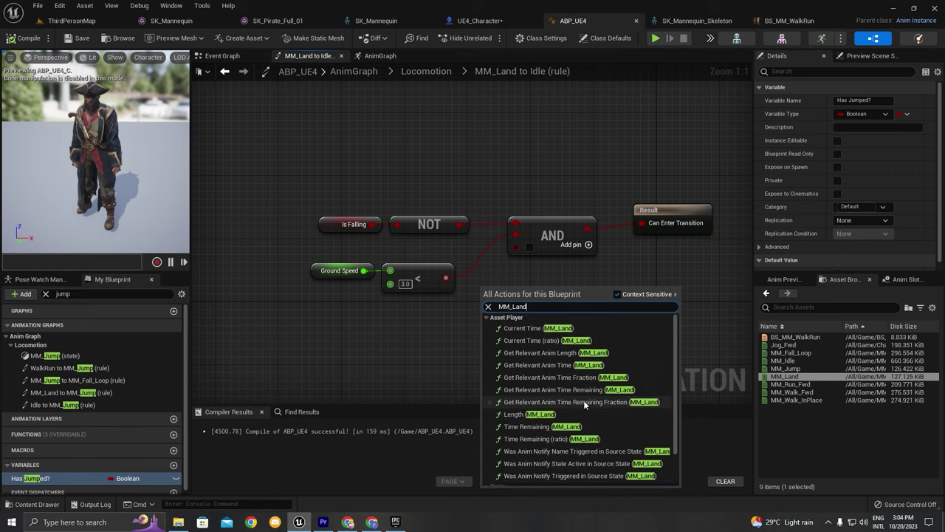
{"action": "left_click", "coordinate": [507, 441]}
Step: Compare MM_Land's remaining time ratio with a Less node at 0.1, feed it into the AND node's third input, and compile
{"action": "left_click_drag", "start_coordinate": [564, 305], "coordinate": [443, 351]}
{"action": "type", "text": "<"}
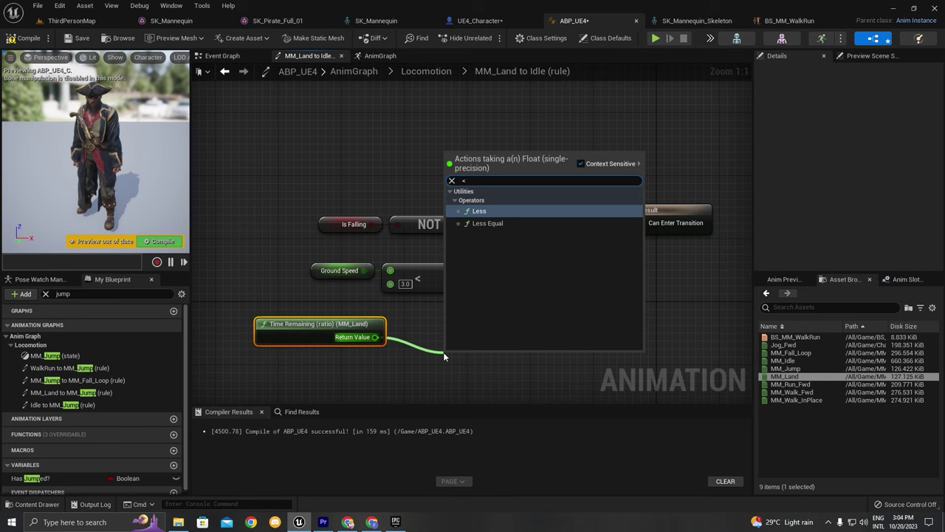
{"action": "key", "text": "Return"}
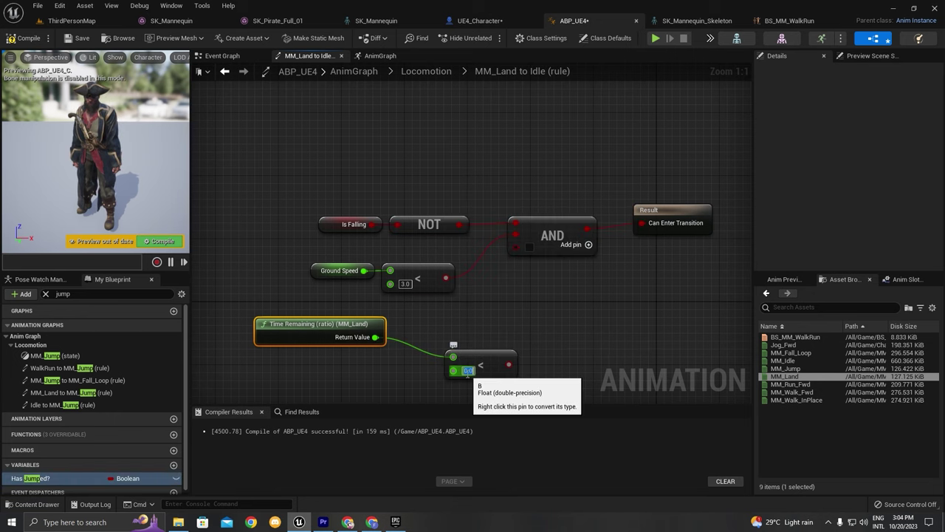
{"action": "type", "text": "0.1"}
{"action": "key", "text": "Return"}
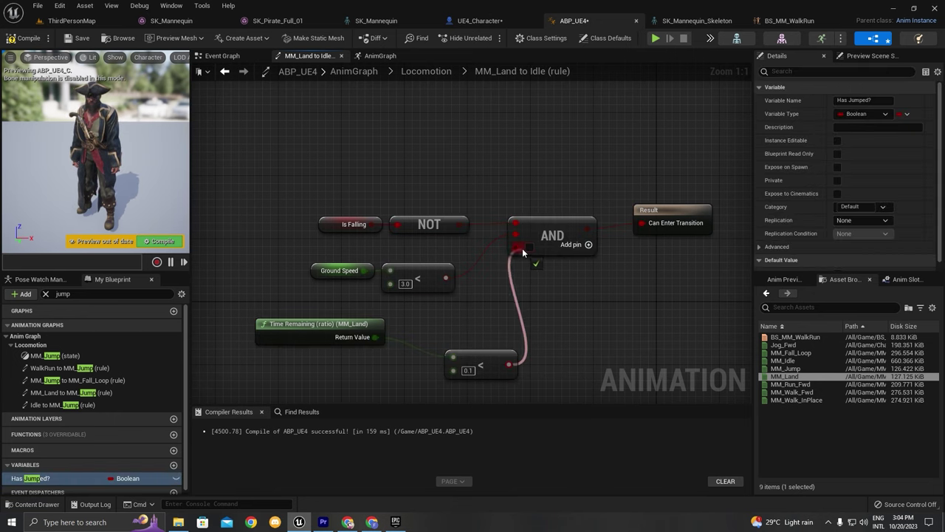
{"action": "left_click_drag", "start_coordinate": [522, 248], "coordinate": [521, 249]}
{"action": "key", "text": "alt+Left"}
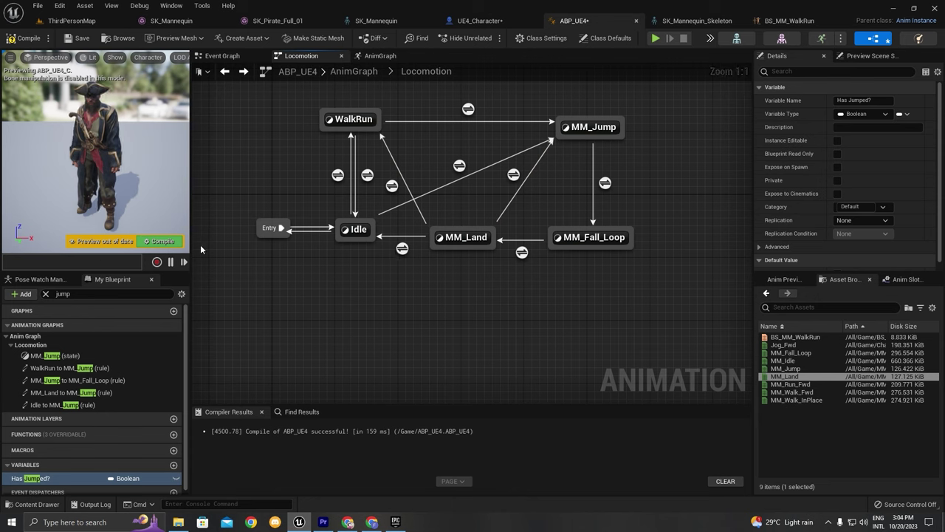
{"action": "left_click", "coordinate": [159, 240]}
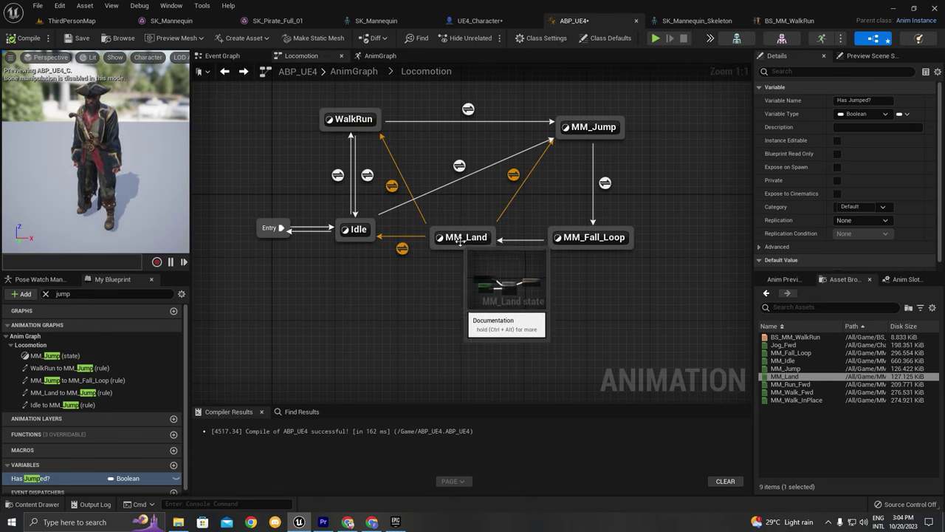
Step: Play the preview and test the pirate's landing with repeated jumps from standstill, then end the preview
{"action": "left_click", "coordinate": [461, 240]}
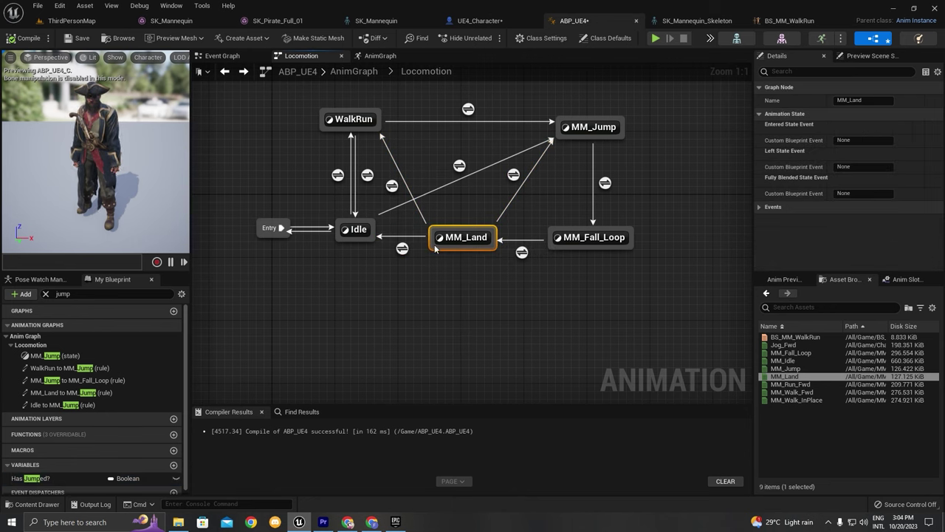
{"action": "left_click", "coordinate": [655, 37]}
{"action": "left_click", "coordinate": [553, 226]}
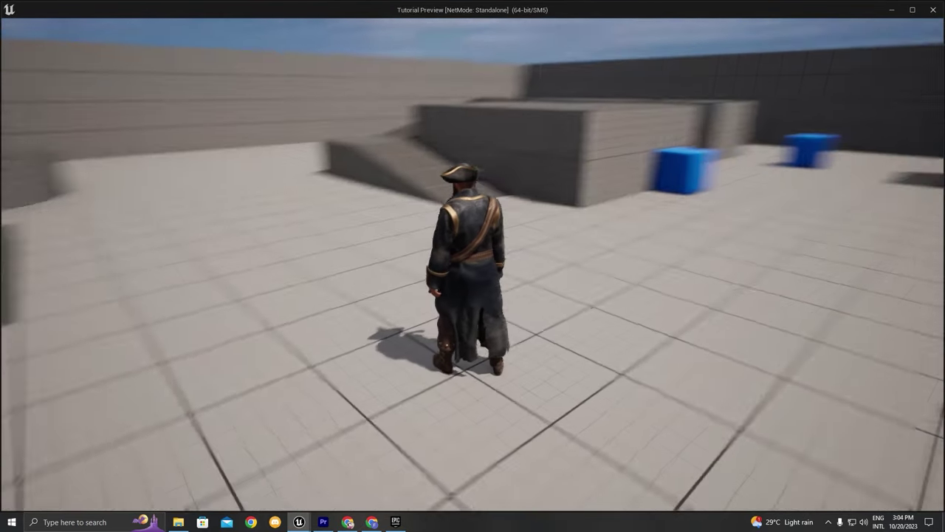
{"action": "key", "text": "space"}
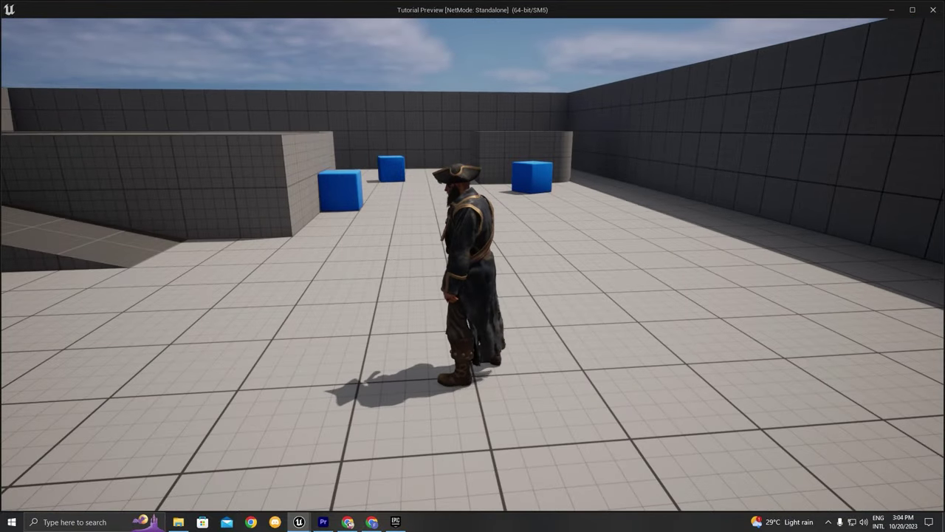
{"action": "key", "text": "space"}
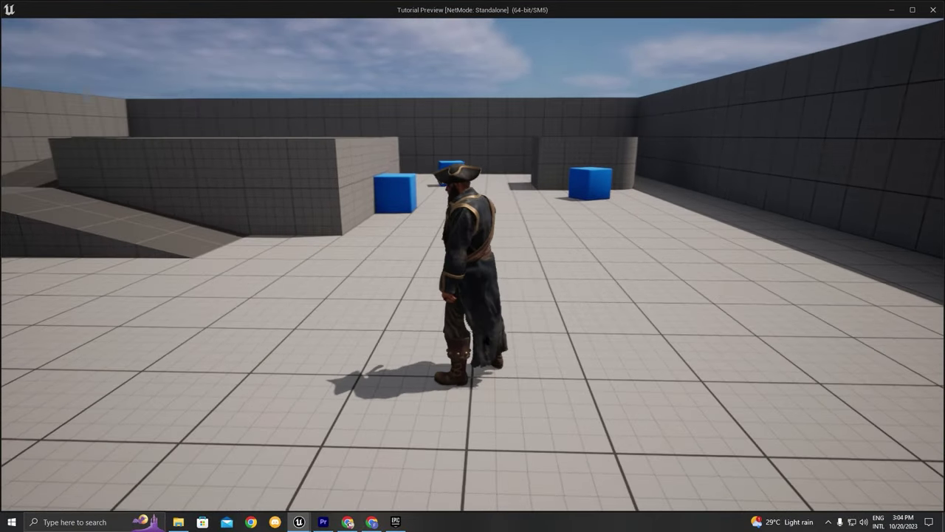
{"action": "key", "text": "space"}
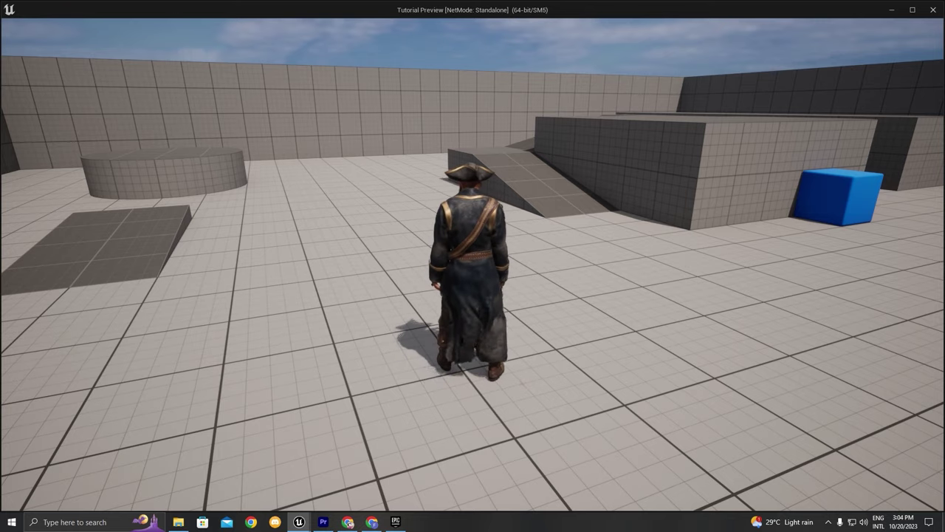
{"action": "key", "text": "space"}
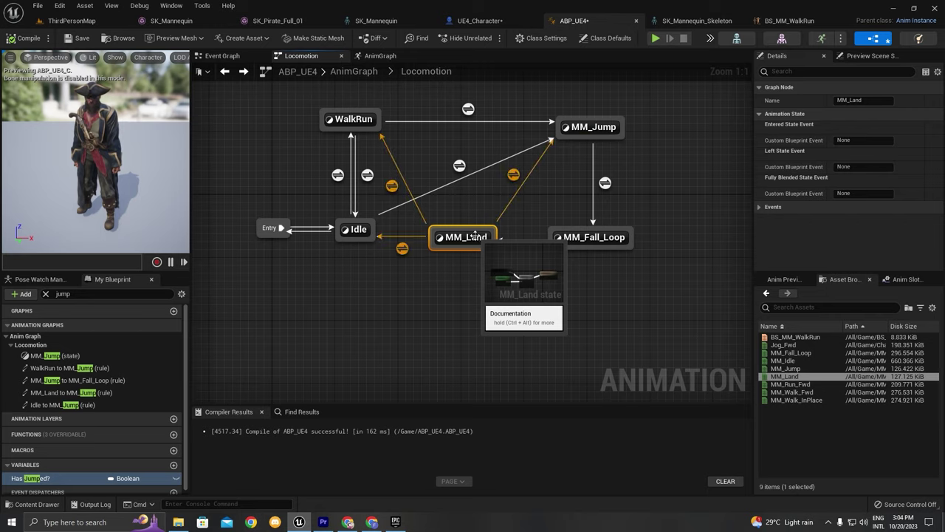
Step: Open the MM_Land state and spread out its cached pose and MM_Land nodes ahead of Apply Additive
{"action": "double_click", "coordinate": [460, 238]}
{"action": "left_click_drag", "start_coordinate": [426, 210], "coordinate": [425, 131]}
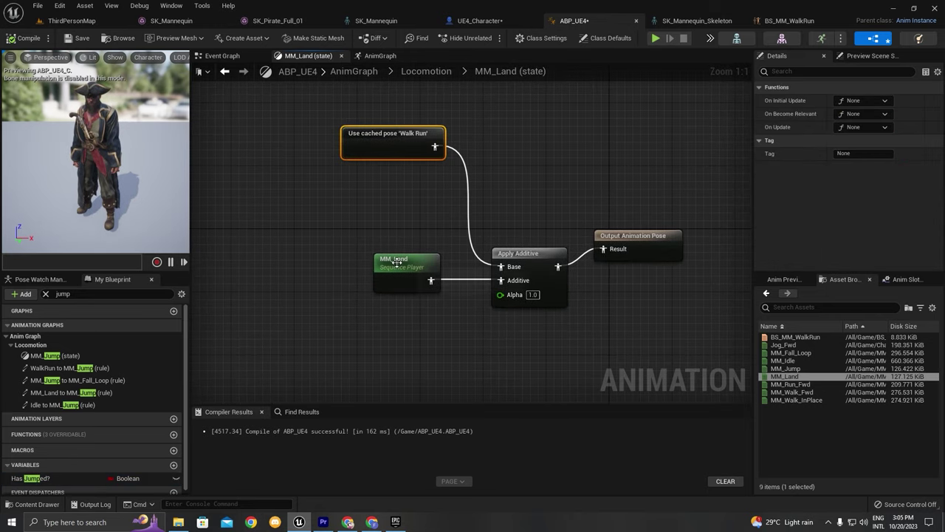
{"action": "left_click_drag", "start_coordinate": [396, 263], "coordinate": [341, 271]}
{"action": "left_click_drag", "start_coordinate": [419, 140], "coordinate": [339, 117]}
{"action": "right_click_drag", "start_coordinate": [400, 134], "coordinate": [489, 169]}
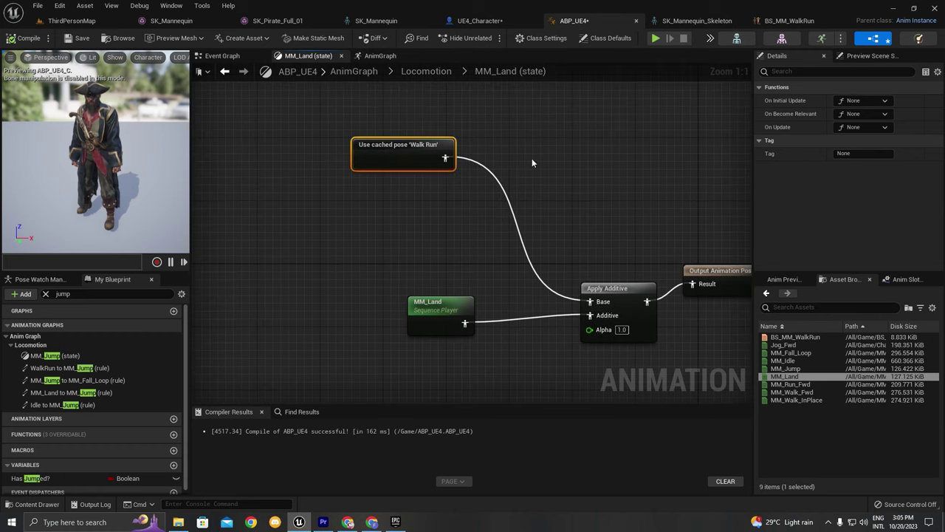
{"action": "right_click_drag", "start_coordinate": [524, 98], "coordinate": [516, 134]}
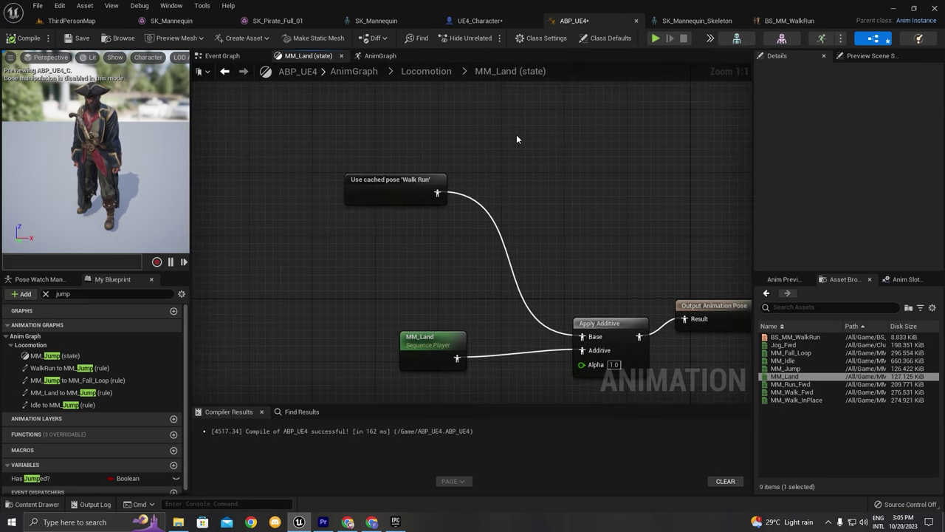
Step: Add a Blend Poses by bool node beside the cached Walk Run pose in the MM_Land state
{"action": "right_click", "coordinate": [491, 143]}
{"action": "type", "text": "blend"}
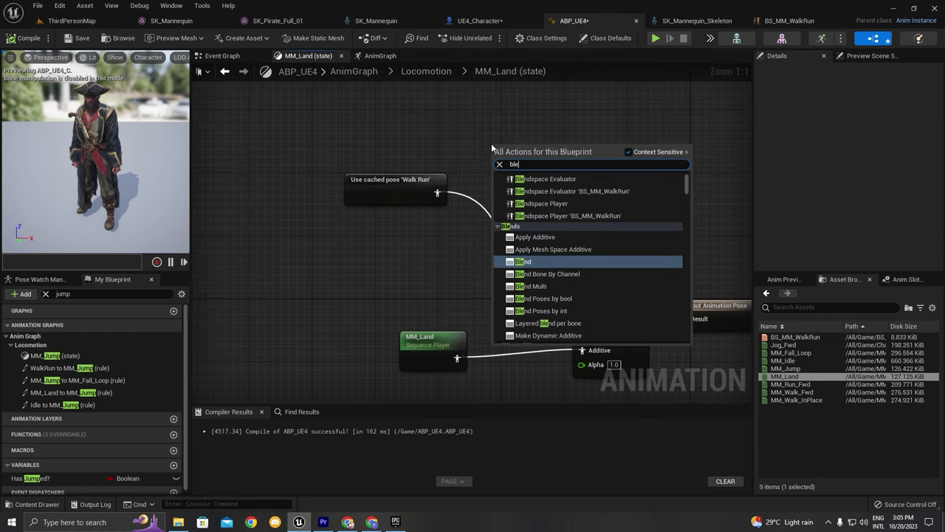
{"action": "key", "text": "Down"}
{"action": "key", "text": "Down"}
{"action": "key", "text": "Down"}
{"action": "key", "text": "Return"}
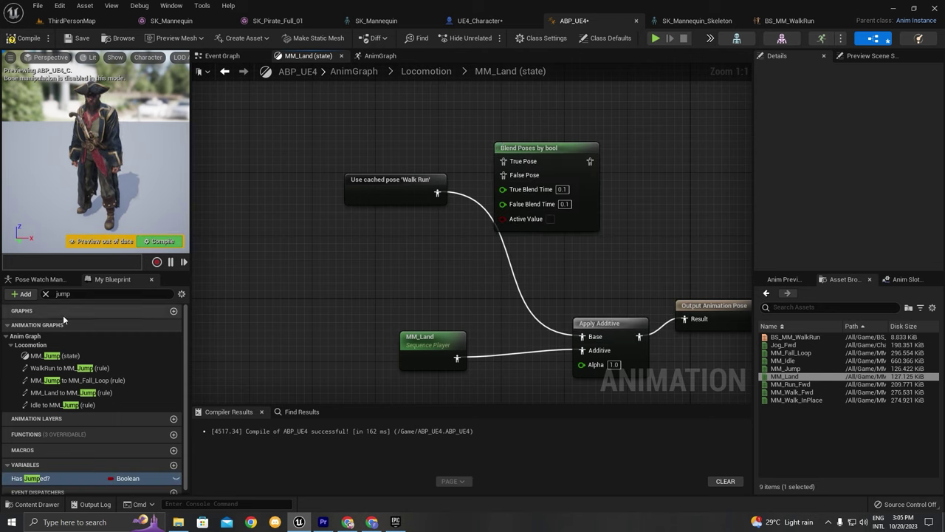
Step: Drive the blend node's Active Value with Ground Speed >= 3.0 and place the comparison nodes beneath it
{"action": "left_click", "coordinate": [76, 294]}
{"action": "type", "text": "gro"}
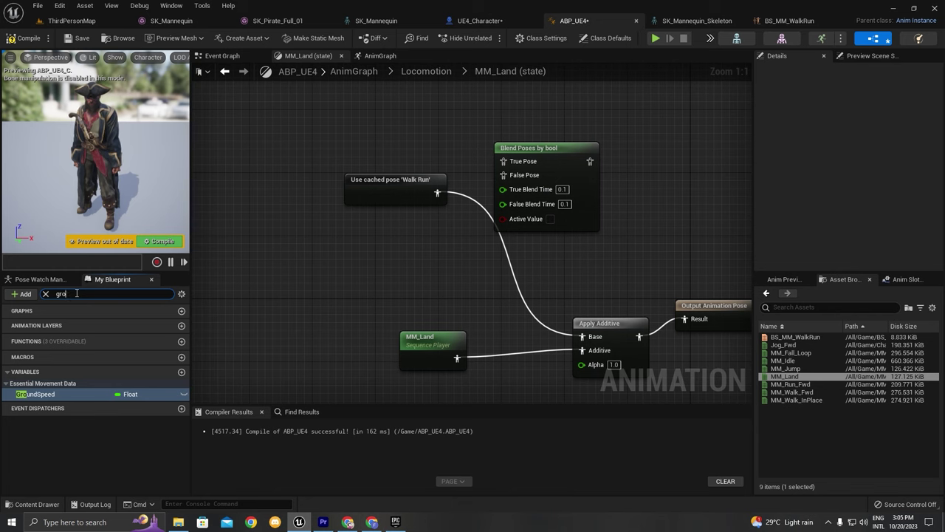
{"action": "left_click_drag", "start_coordinate": [45, 394], "coordinate": [457, 259]}
{"action": "left_click", "coordinate": [395, 277]}
{"action": "type", "text": ">="}
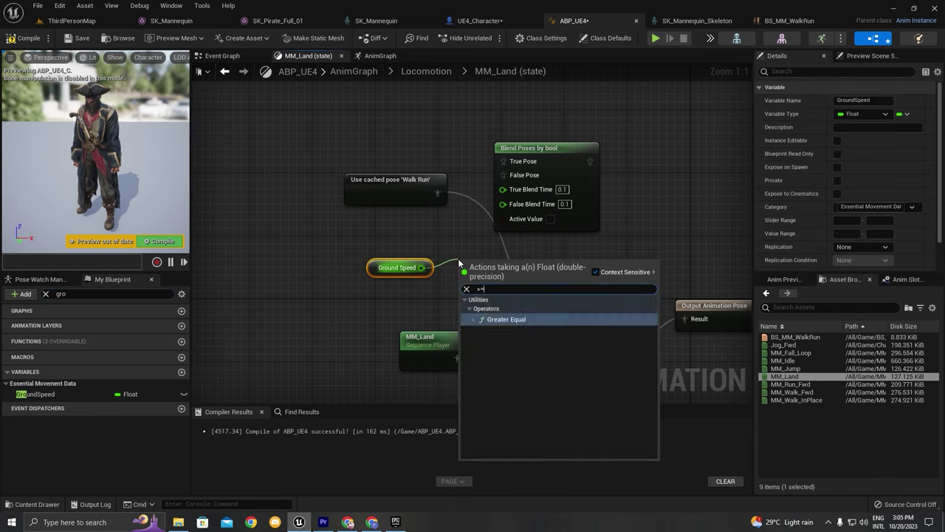
{"action": "key", "text": "Return"}
{"action": "left_click", "coordinate": [483, 281]}
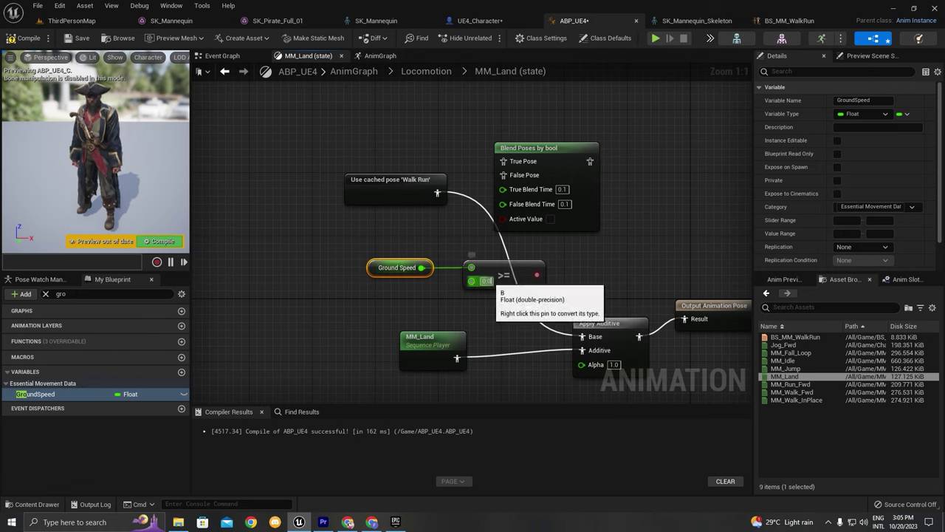
{"action": "type", "text": "3"}
{"action": "left_click_drag", "start_coordinate": [532, 276], "coordinate": [502, 218]}
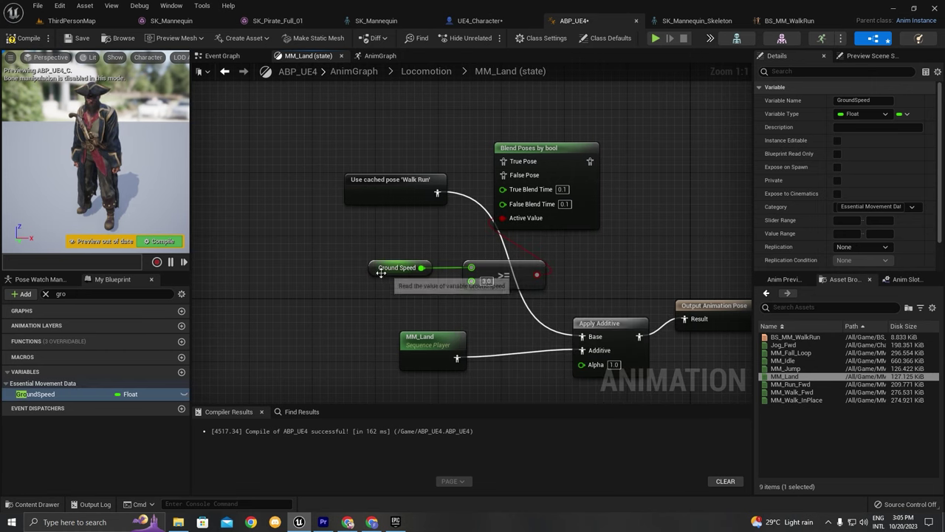
{"action": "left_click_drag", "start_coordinate": [381, 272], "coordinate": [549, 257]}
{"action": "left_click_drag", "start_coordinate": [543, 263], "coordinate": [598, 248]}
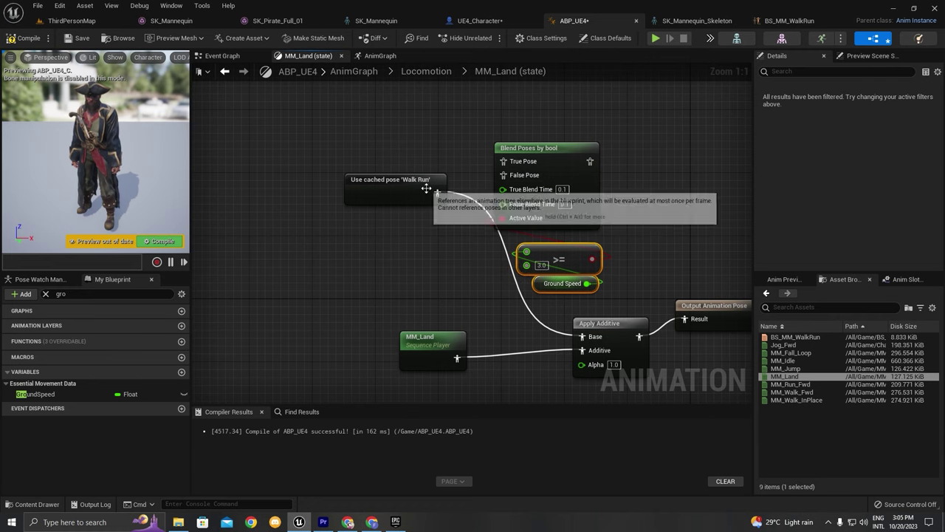
Step: Connect the cached Walk Run pose to True Pose and the blend node's output to Apply Additive's Base
{"action": "left_click_drag", "start_coordinate": [437, 193], "coordinate": [503, 161]}
{"action": "left_click_drag", "start_coordinate": [392, 181], "coordinate": [406, 149]}
{"action": "left_click_drag", "start_coordinate": [546, 292], "coordinate": [581, 169]}
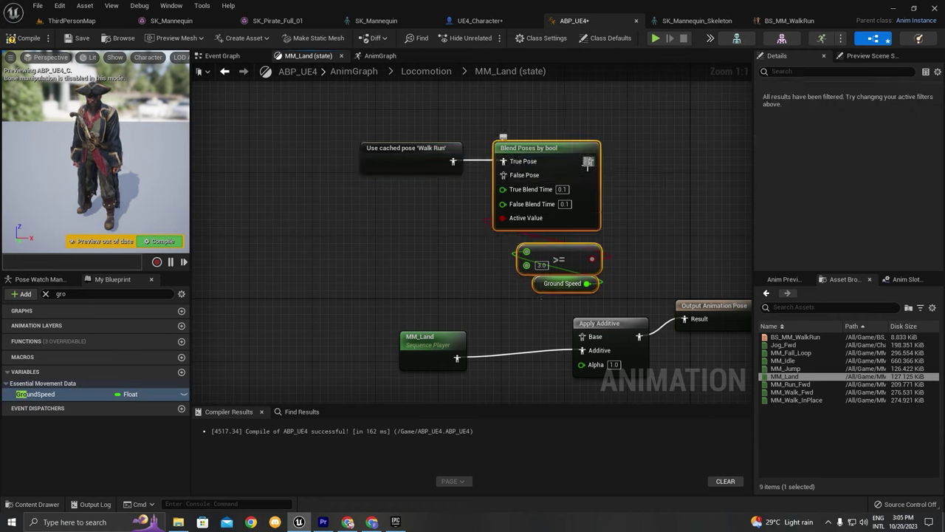
{"action": "left_click_drag", "start_coordinate": [592, 338], "coordinate": [590, 337]}
{"action": "left_click_drag", "start_coordinate": [536, 312], "coordinate": [549, 155]}
{"action": "left_click_drag", "start_coordinate": [430, 152], "coordinate": [392, 152]}
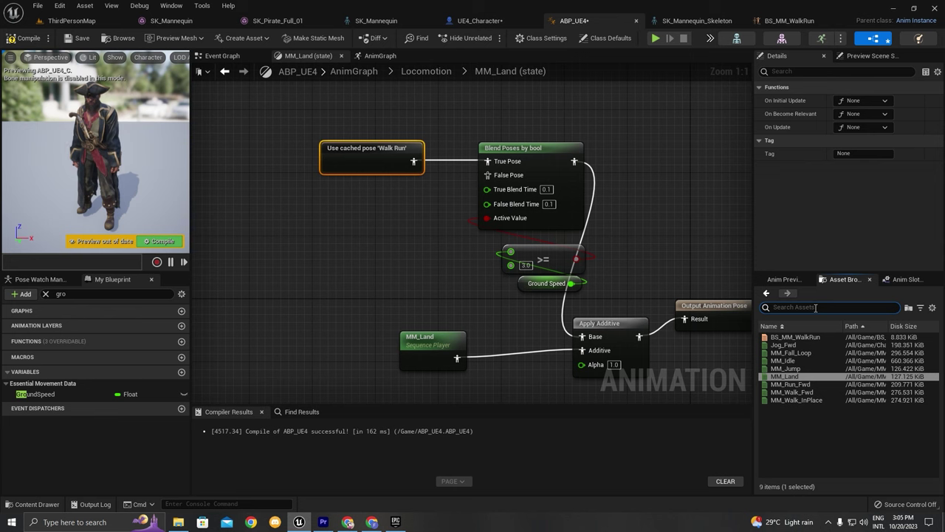
Step: Add the MM_Idle animation, connect it to the blend node's False Pose, and tidy the nodes
{"action": "left_click_drag", "start_coordinate": [783, 360], "coordinate": [316, 208]}
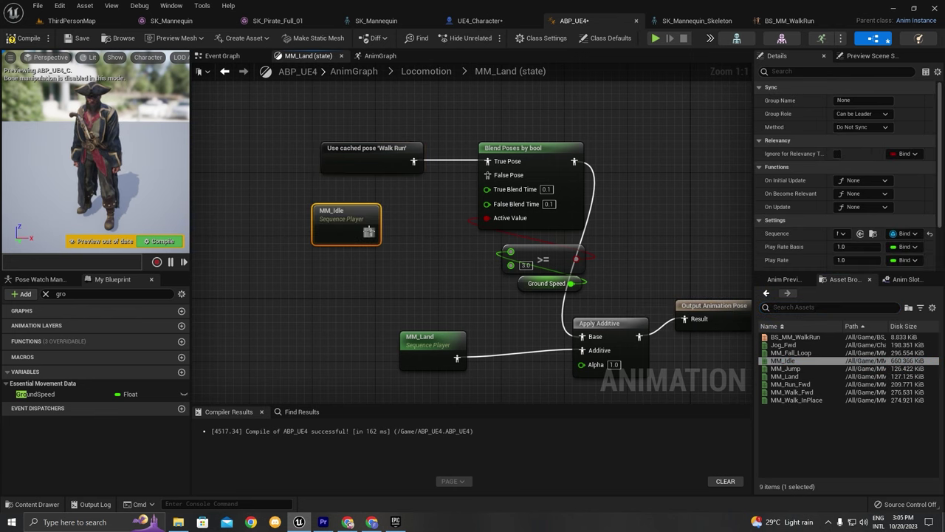
{"action": "left_click_drag", "start_coordinate": [370, 231], "coordinate": [488, 181]}
{"action": "left_click_drag", "start_coordinate": [347, 214], "coordinate": [383, 192]}
{"action": "scroll", "coordinate": [452, 244], "scroll_direction": "down", "scroll_amount": 3}
{"action": "scroll", "coordinate": [529, 267], "scroll_direction": "up", "scroll_amount": 3}
{"action": "left_click_drag", "start_coordinate": [505, 297], "coordinate": [496, 248]}
{"action": "left_click_drag", "start_coordinate": [496, 248], "coordinate": [448, 247]}
{"action": "scroll", "coordinate": [491, 236], "scroll_direction": "down", "scroll_amount": 1}
Step: Set the blend node's True Blend Time to 0.3 and return to the Locomotion state machine
{"action": "left_click", "coordinate": [505, 184]}
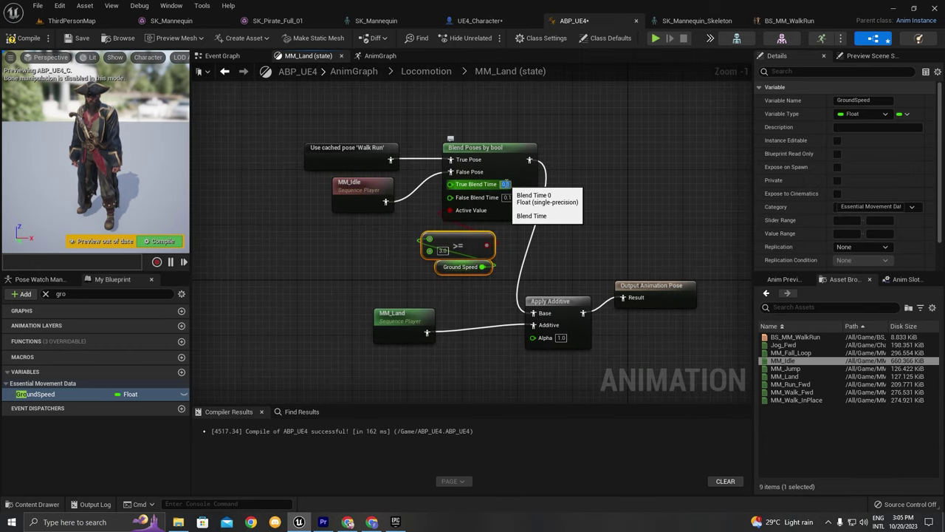
{"action": "type", "text": "0.3"}
{"action": "left_click", "coordinate": [506, 197]}
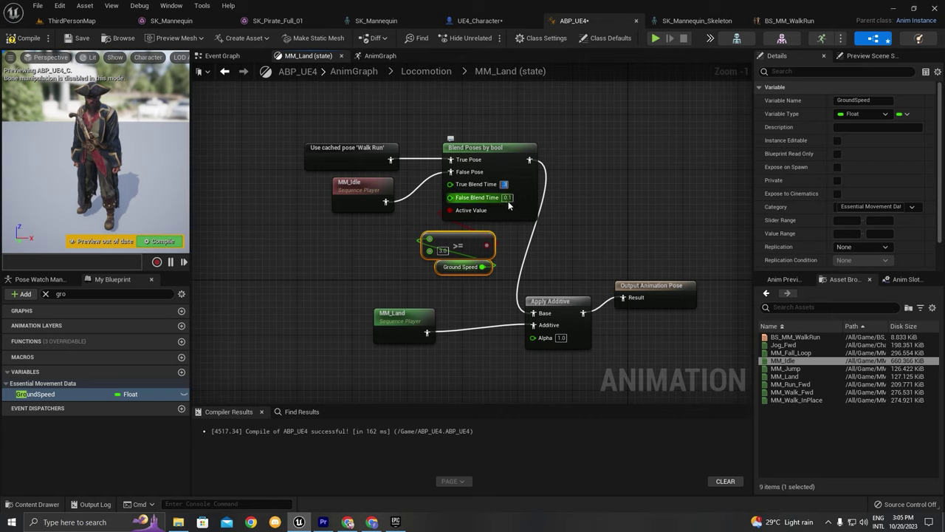
{"action": "left_click", "coordinate": [426, 71]}
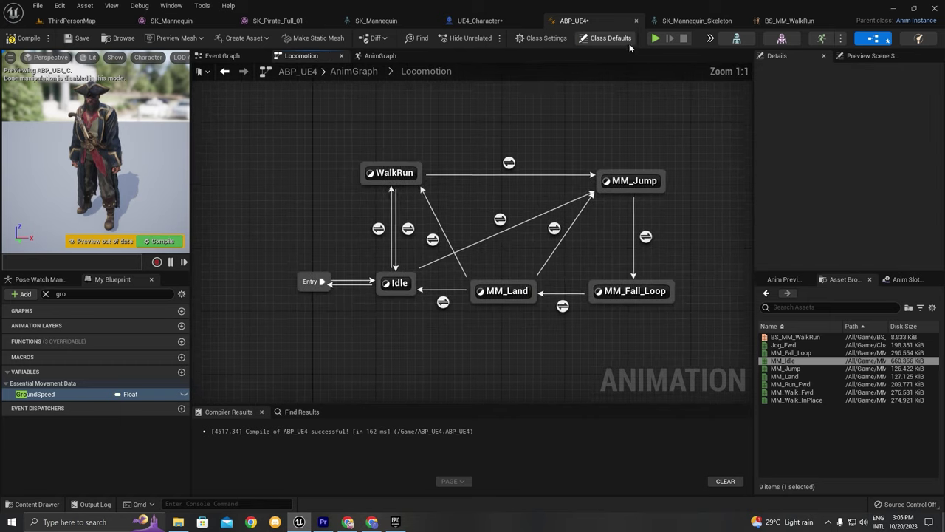
Step: Play the preview and test the pirate's landings with running and standing jumps
{"action": "left_click", "coordinate": [655, 38]}
{"action": "left_click", "coordinate": [624, 205]}
{"action": "key", "text": "w"}
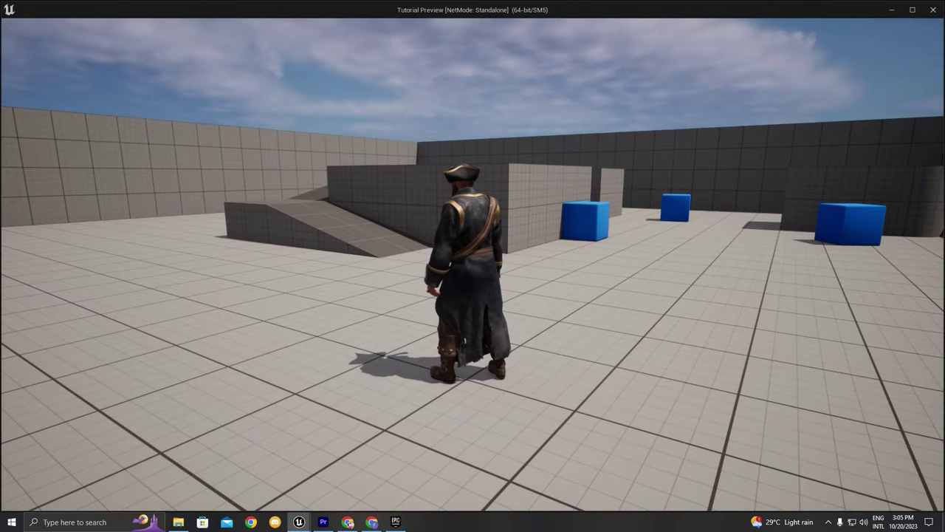
{"action": "key", "text": "space"}
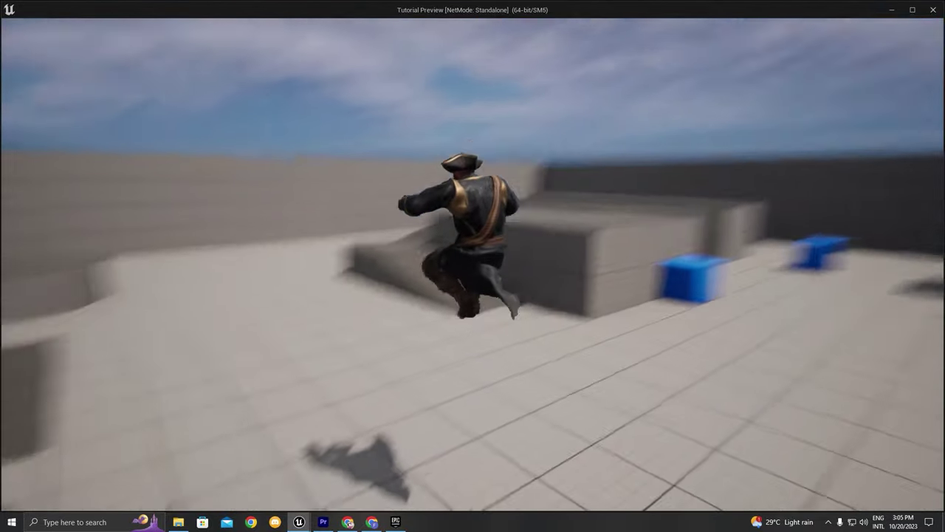
{"action": "key", "text": "space"}
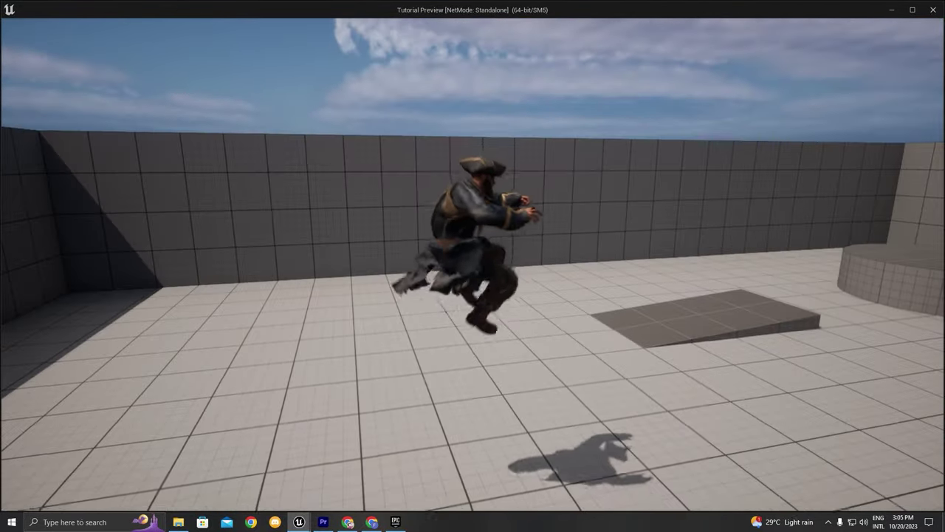
{"action": "key", "text": "space"}
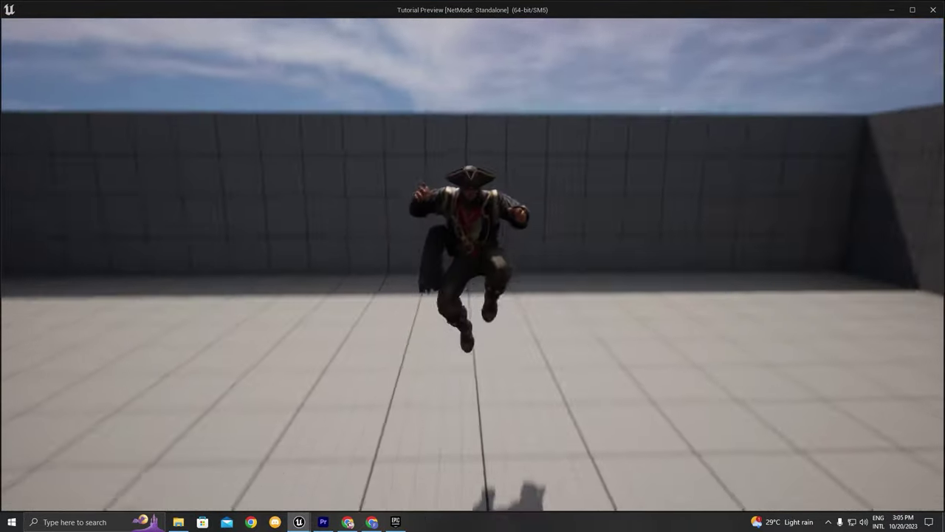
{"action": "key", "text": "space"}
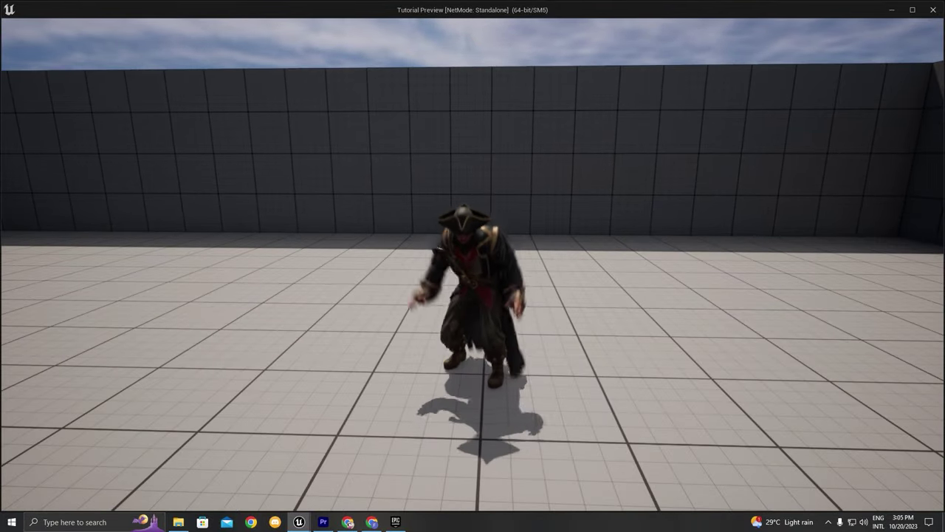
{"action": "key", "text": "space"}
{"action": "key", "text": "w"}
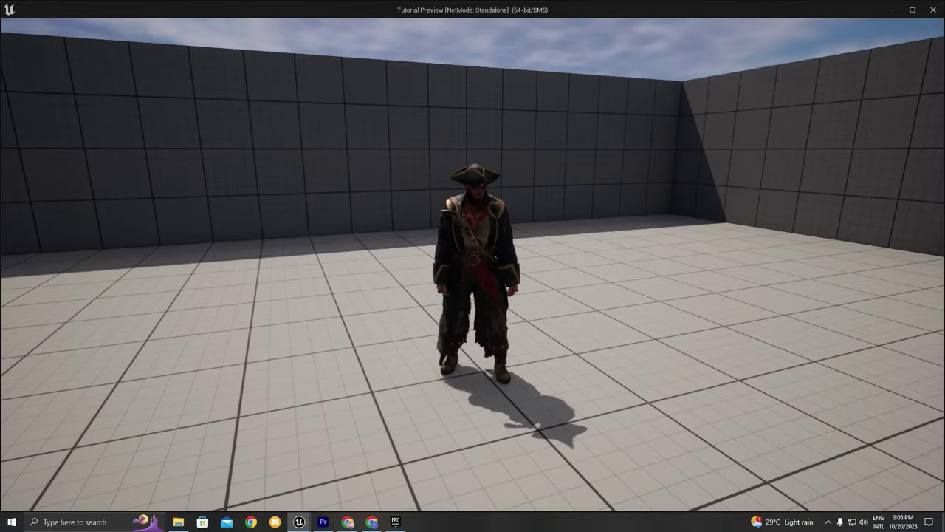
Step: Test the pirate jumping onto the raised platforms and running off their edges, then end the preview
{"action": "key", "text": "space"}
{"action": "key", "text": "w"}
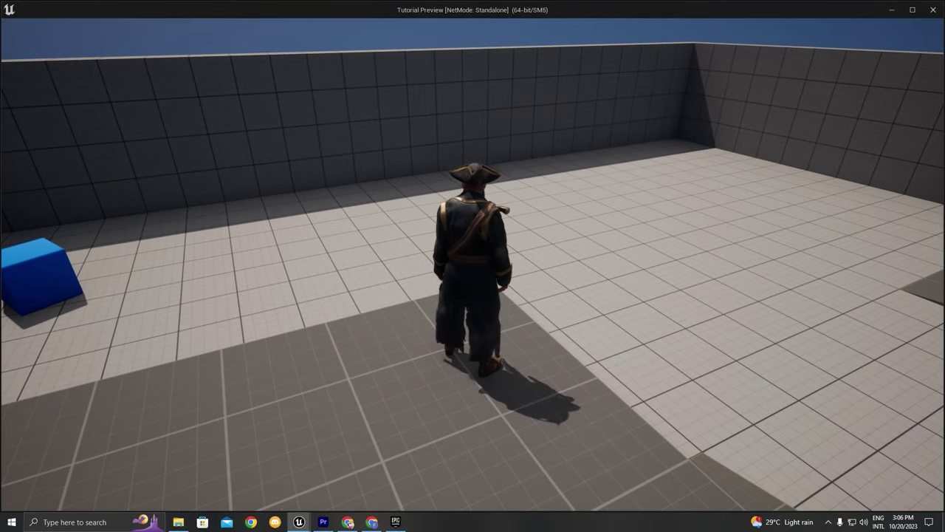
{"action": "key", "text": "d"}
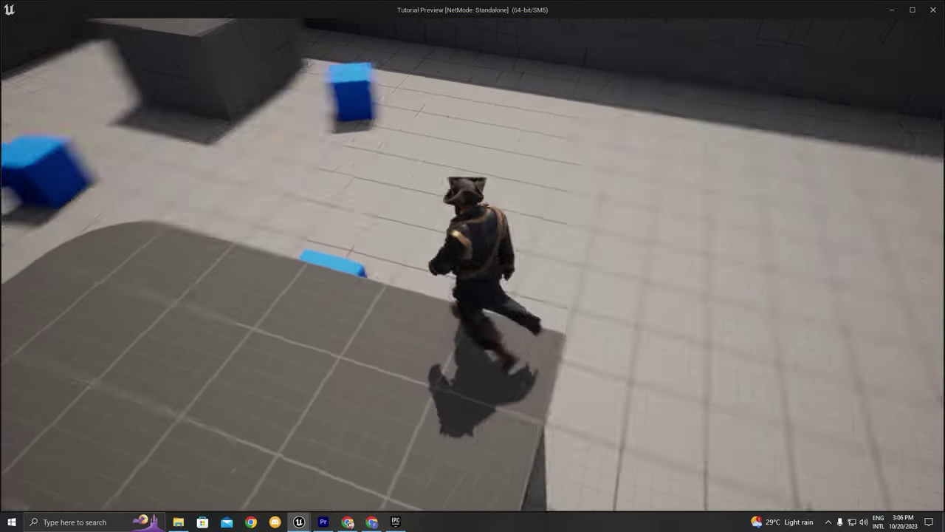
{"action": "key", "text": "a"}
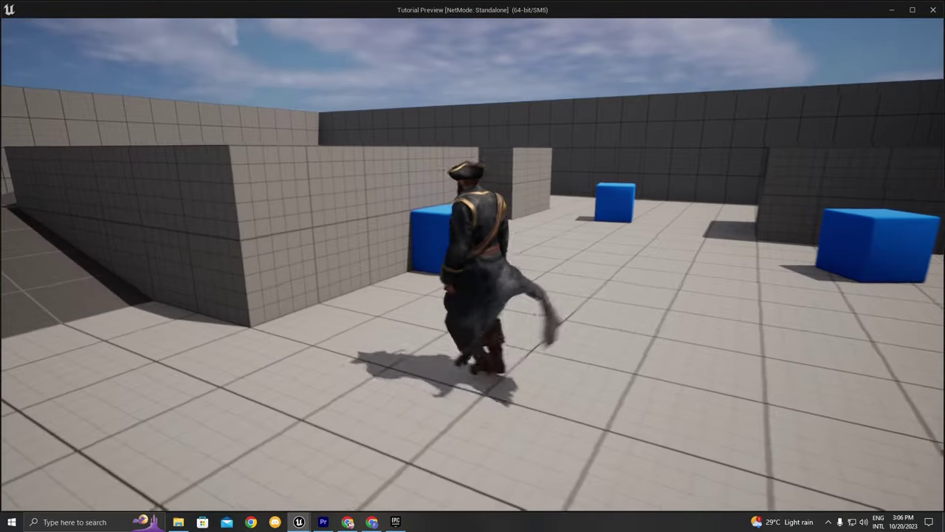
{"action": "key", "text": "w"}
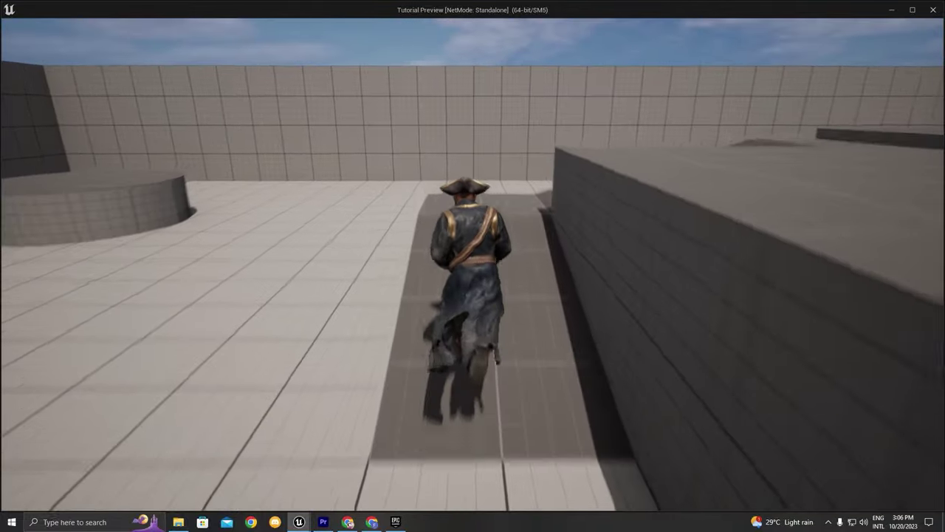
{"action": "key", "text": "w"}
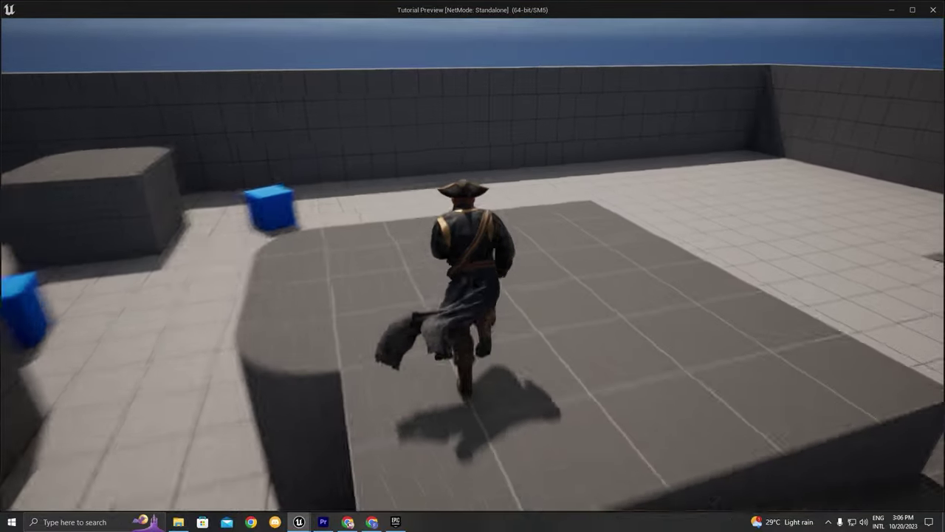
{"action": "key", "text": "w"}
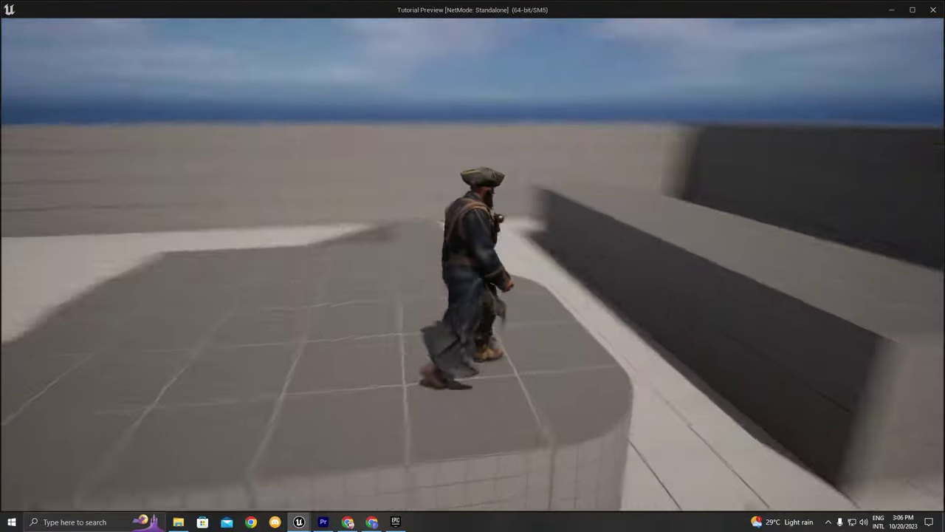
{"action": "key", "text": "d"}
{"action": "key", "text": "s"}
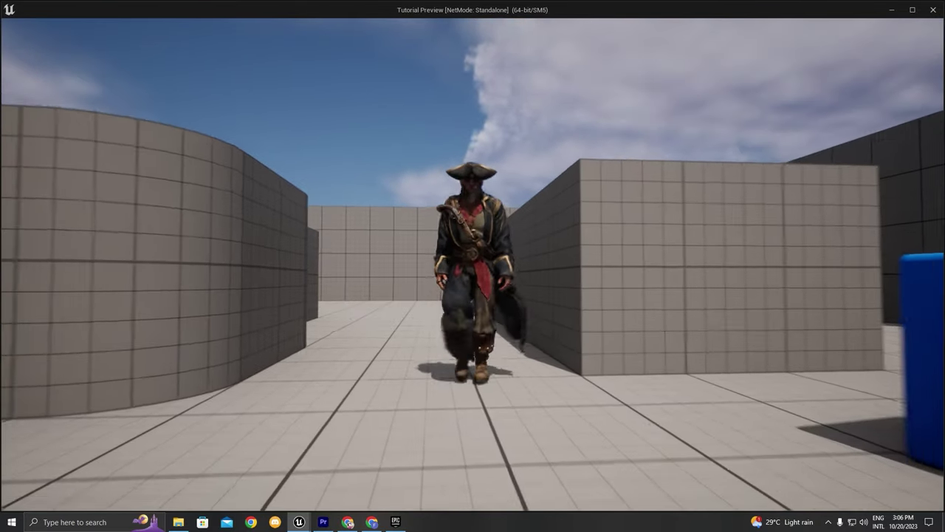
{"action": "key", "text": "a"}
{"action": "key", "text": "Escape"}
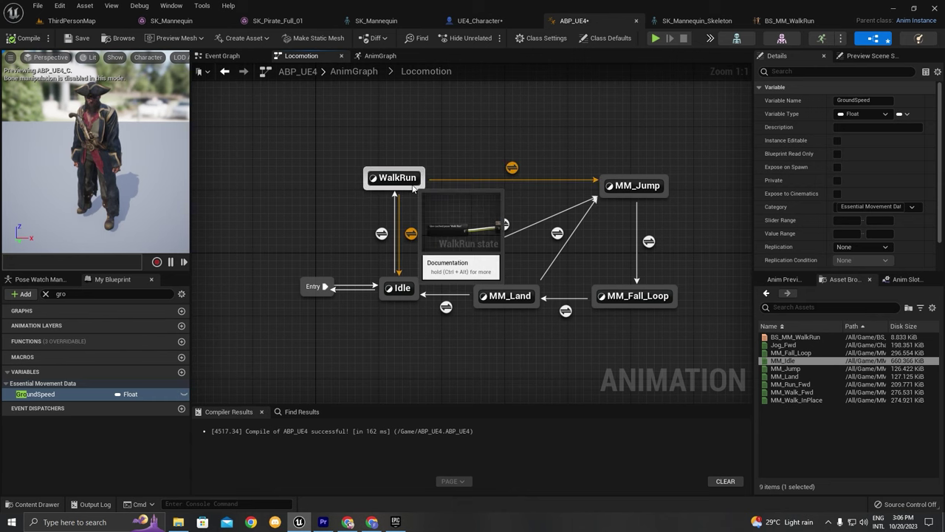
Step: Create a transition from WalkRun to MM_Fall_Loop in the Locomotion state machine and select its rule
{"action": "left_click_drag", "start_coordinate": [418, 182], "coordinate": [447, 166]}
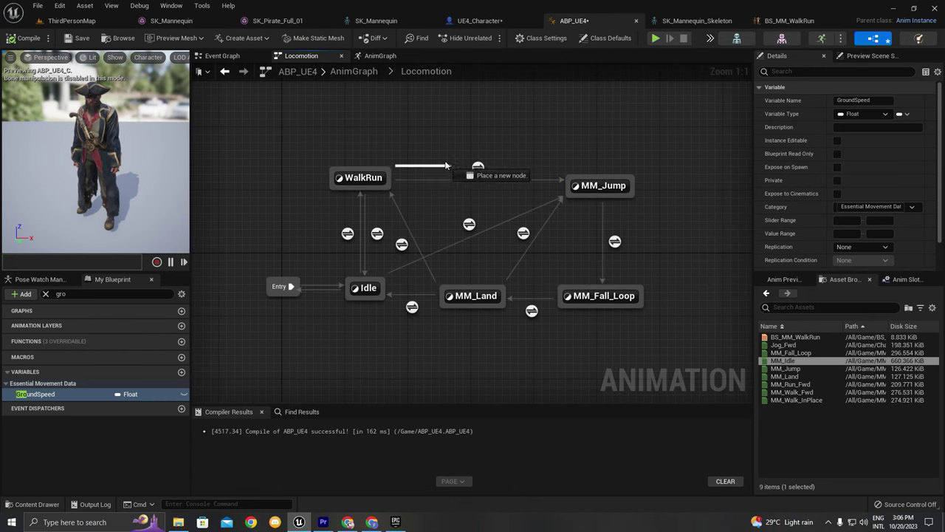
{"action": "left_click_drag", "start_coordinate": [341, 182], "coordinate": [570, 292]}
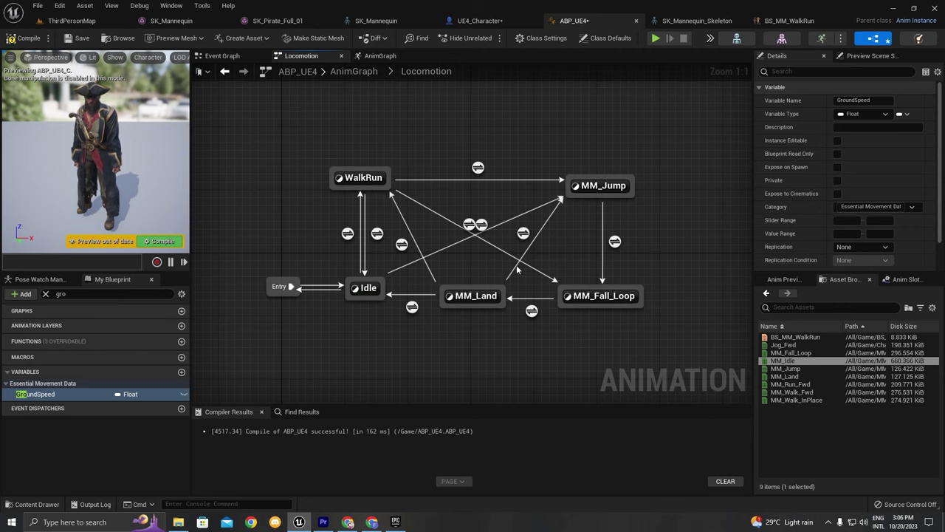
{"action": "left_click", "coordinate": [481, 224]}
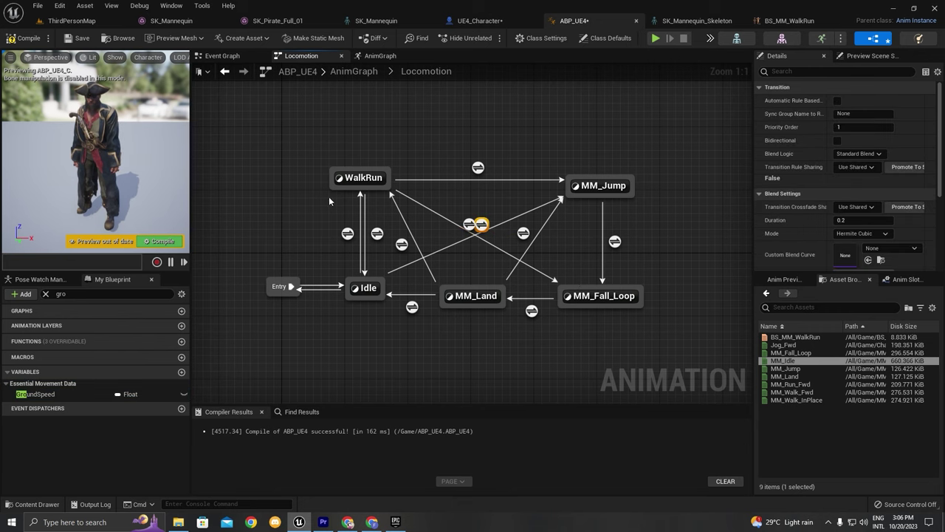
{"action": "left_click_drag", "start_coordinate": [561, 235], "coordinate": [665, 319]}
{"action": "left_click_drag", "start_coordinate": [670, 161], "coordinate": [319, 357]}
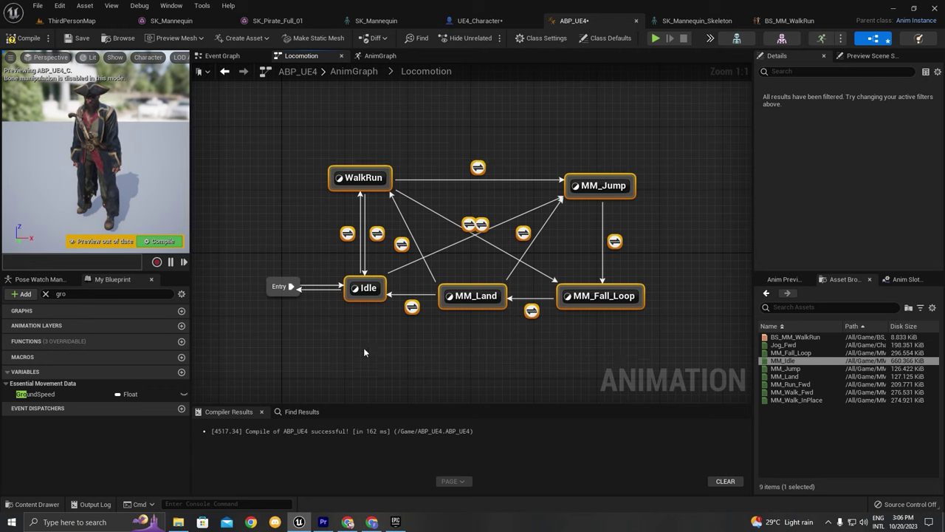
{"action": "mouse_move", "coordinate": [415, 313]}
{"action": "left_click", "coordinate": [453, 257]}
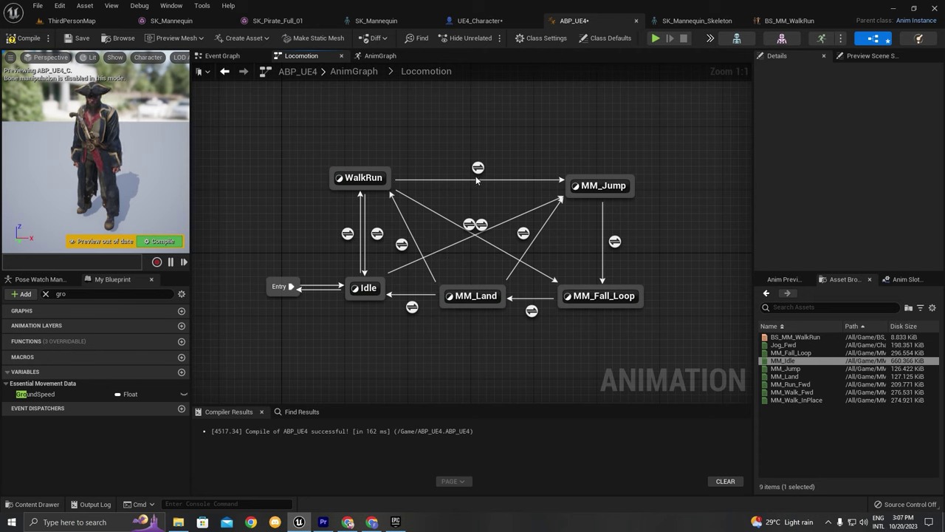
{"action": "left_click_drag", "start_coordinate": [473, 286], "coordinate": [682, 351]}
{"action": "left_click_drag", "start_coordinate": [631, 330], "coordinate": [304, 178]}
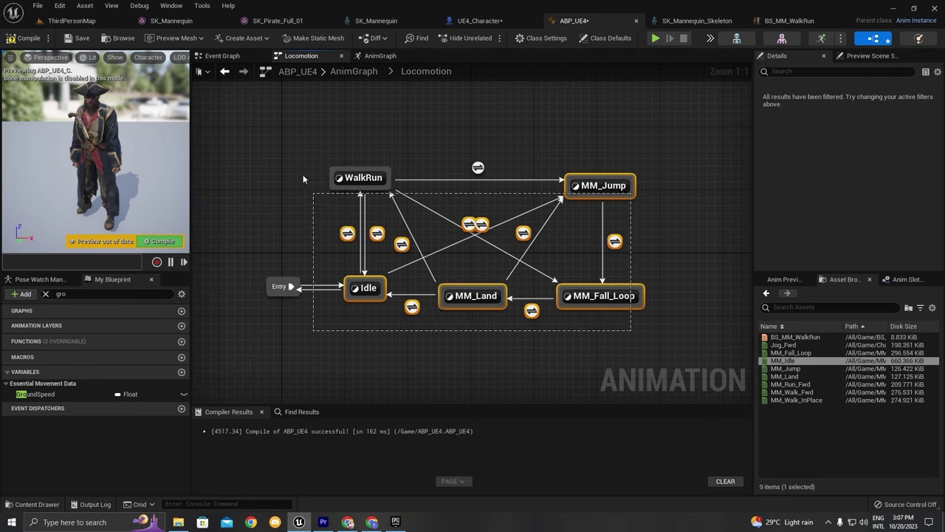
{"action": "left_click_drag", "start_coordinate": [305, 146], "coordinate": [309, 168]}
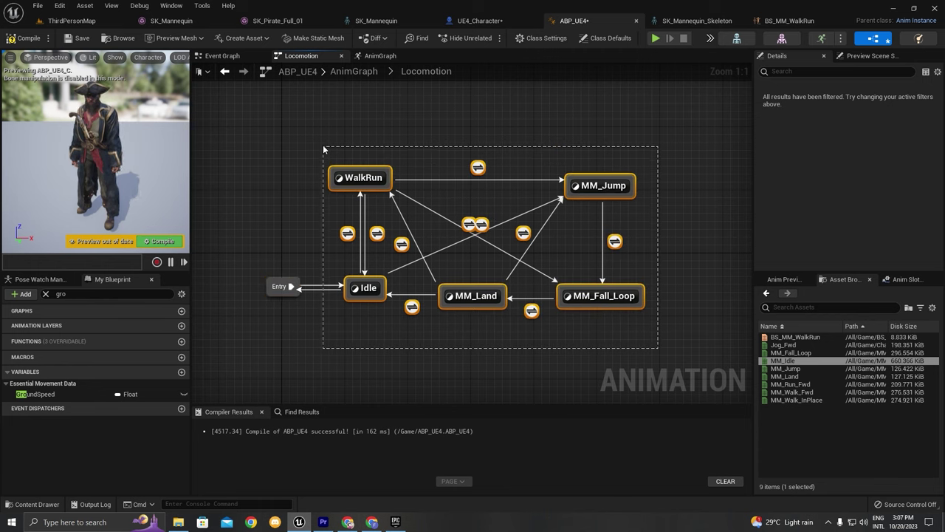
{"action": "mouse_move", "coordinate": [320, 127]}
{"action": "left_mouse_down"}
{"action": "mouse_move", "coordinate": [650, 330]}
{"action": "mouse_move", "coordinate": [319, 127]}
{"action": "left_mouse_up"}
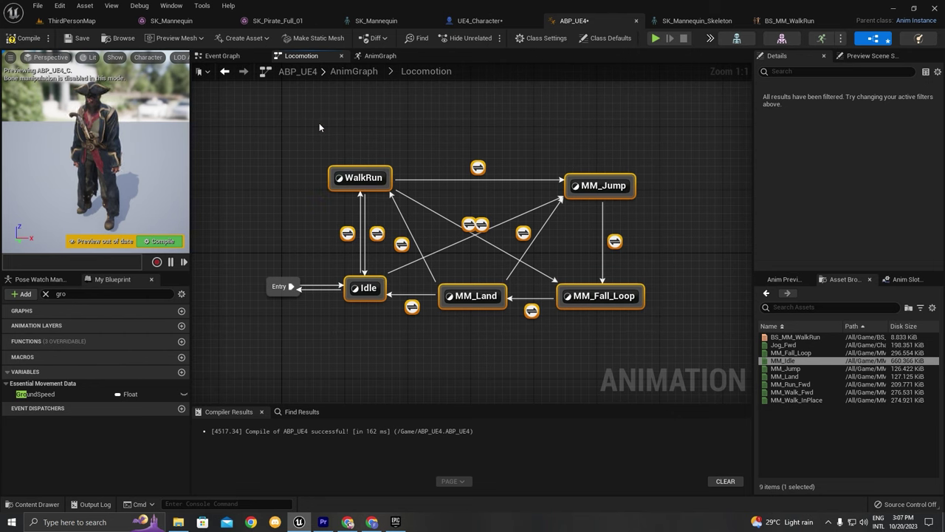
Step: Open the WalkRun to MM_Fall_Loop transition rule and add a getter for the IsFalling variable
{"action": "left_click", "coordinate": [482, 225]}
{"action": "left_click", "coordinate": [487, 213]}
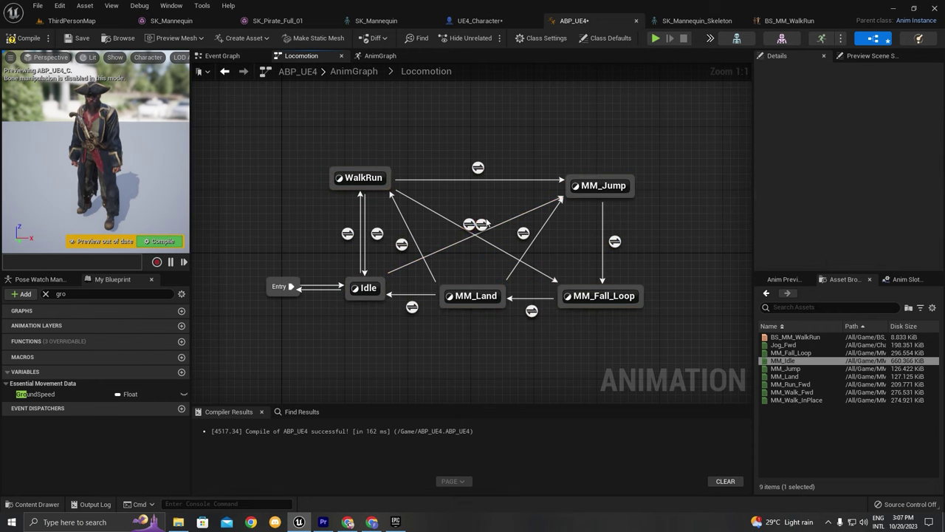
{"action": "double_click", "coordinate": [486, 228]}
{"action": "left_click", "coordinate": [484, 226]}
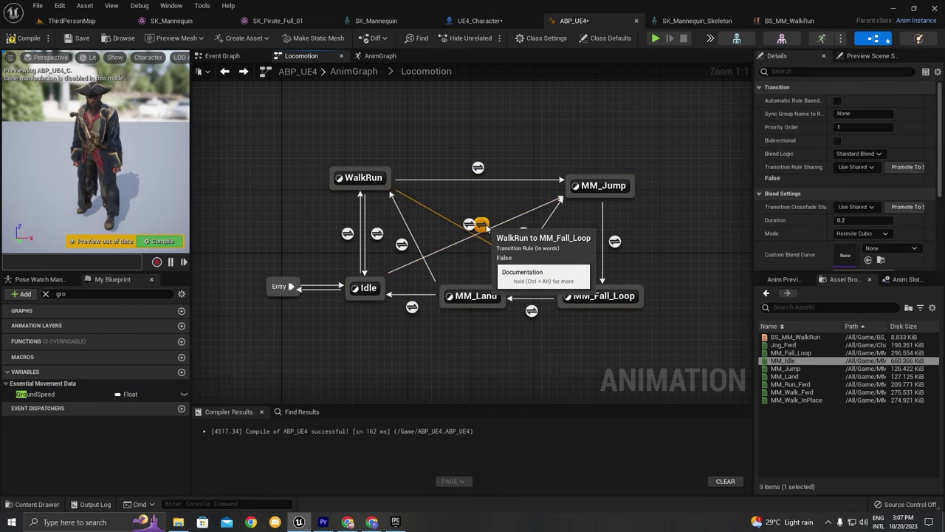
{"action": "double_click", "coordinate": [486, 226]}
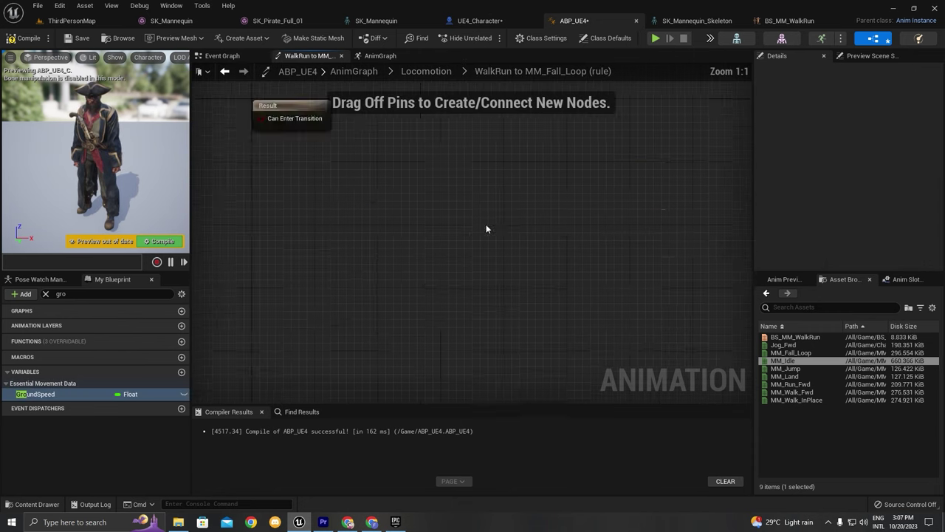
{"action": "left_click", "coordinate": [98, 292]}
{"action": "type", "text": "fall"}
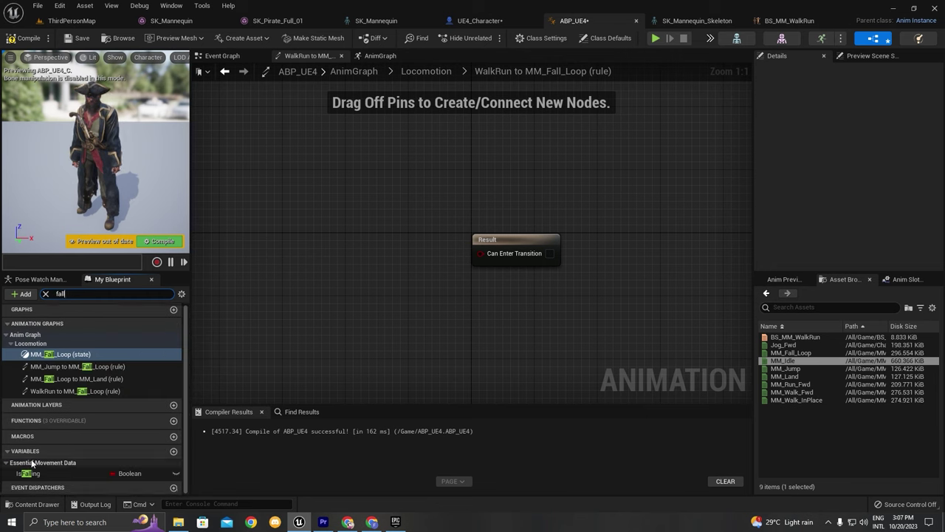
{"action": "left_click_drag", "start_coordinate": [29, 473], "coordinate": [306, 191]}
{"action": "left_click", "coordinate": [258, 252]}
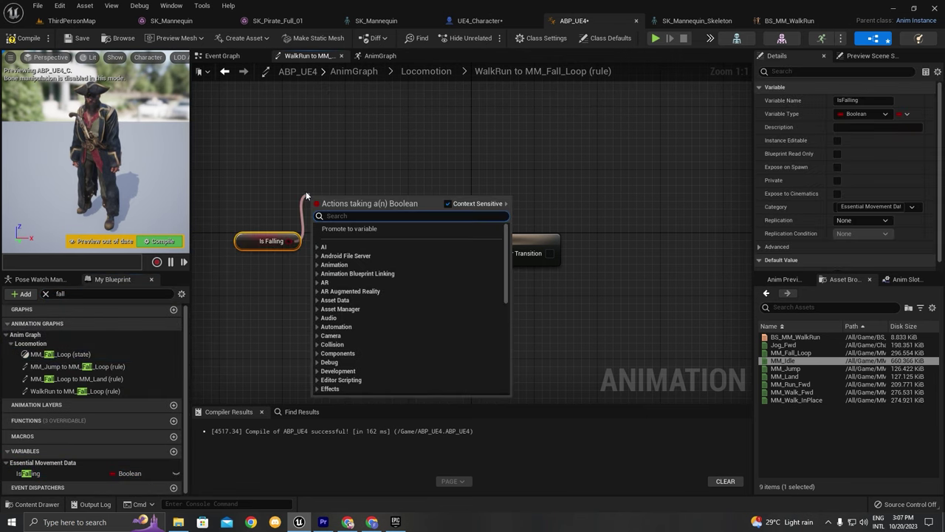
Step: Connect IsFalling through a NOT Boolean node to Can Enter Transition and straighten the node connections
{"action": "type", "text": "not bo"}
{"action": "key", "text": "Return"}
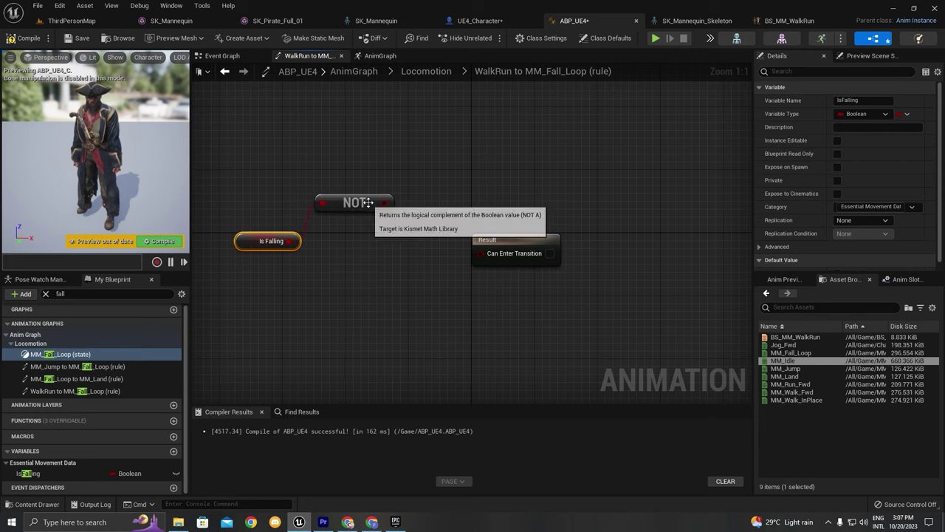
{"action": "left_click_drag", "start_coordinate": [385, 203], "coordinate": [480, 252]}
{"action": "left_click", "coordinate": [255, 266]}
{"action": "left_click_drag", "start_coordinate": [255, 266], "coordinate": [557, 188]}
{"action": "key", "text": "q"}
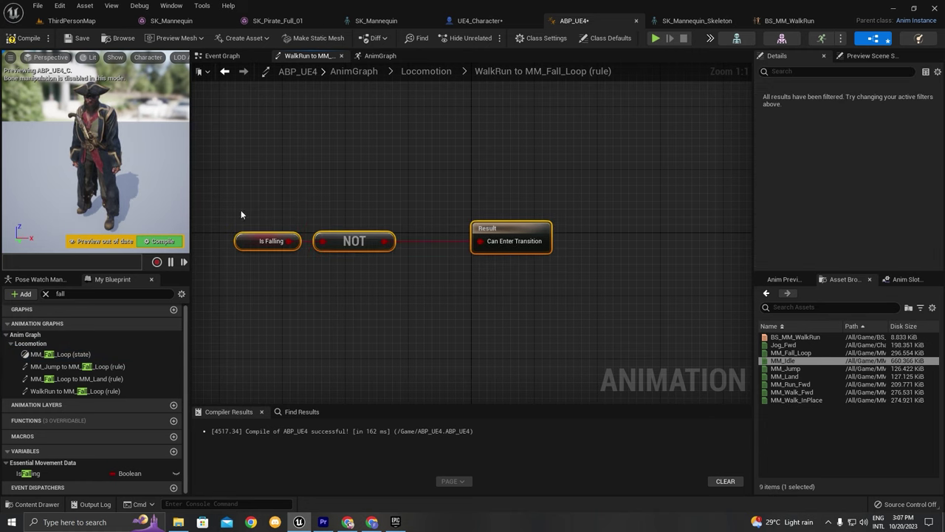
Step: Compile and save ABP_UE4, return to the Locomotion state machine and briefly run the preview
{"action": "left_click", "coordinate": [164, 240]}
{"action": "left_click", "coordinate": [79, 38]}
{"action": "left_click", "coordinate": [225, 71]}
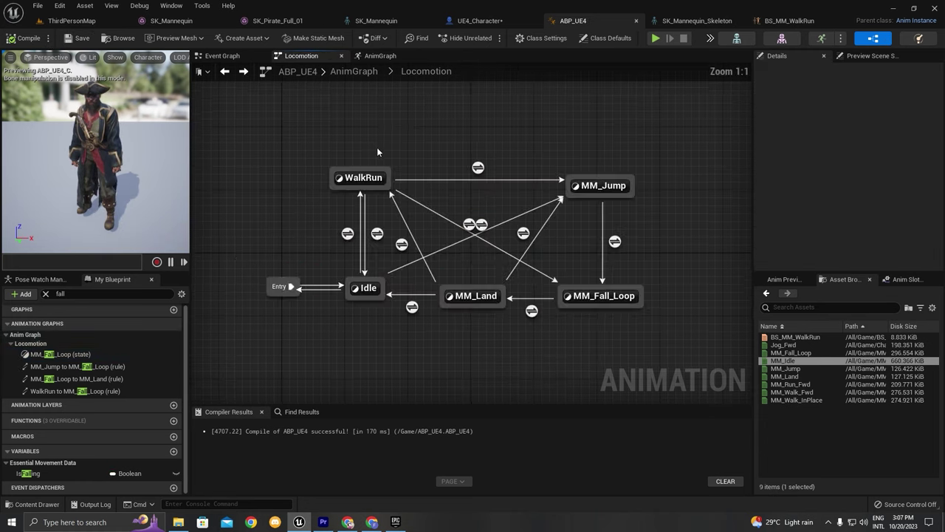
{"action": "left_click", "coordinate": [652, 41]}
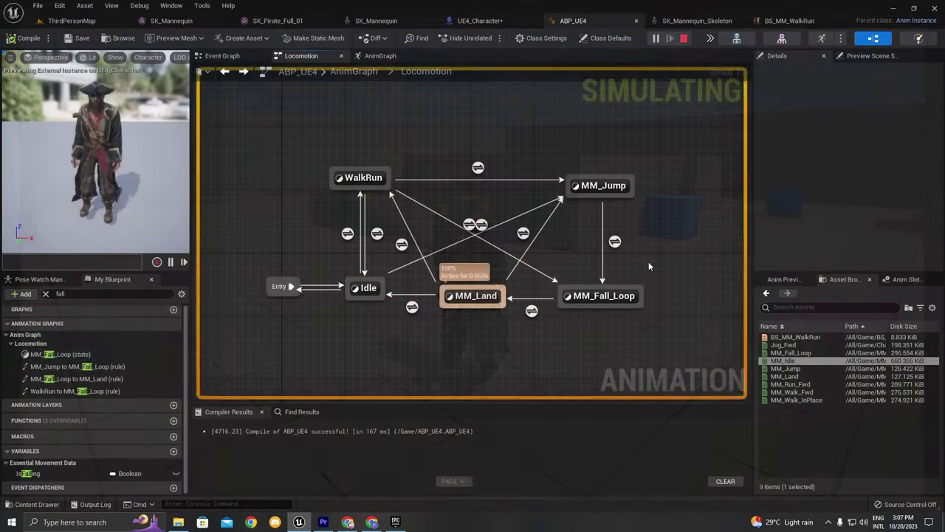
{"action": "key", "text": "Escape"}
Step: Delete the NOT node from the WalkRun to MM_Fall_Loop rule and connect IsFalling directly to Can Enter Transition
{"action": "double_click", "coordinate": [481, 223]}
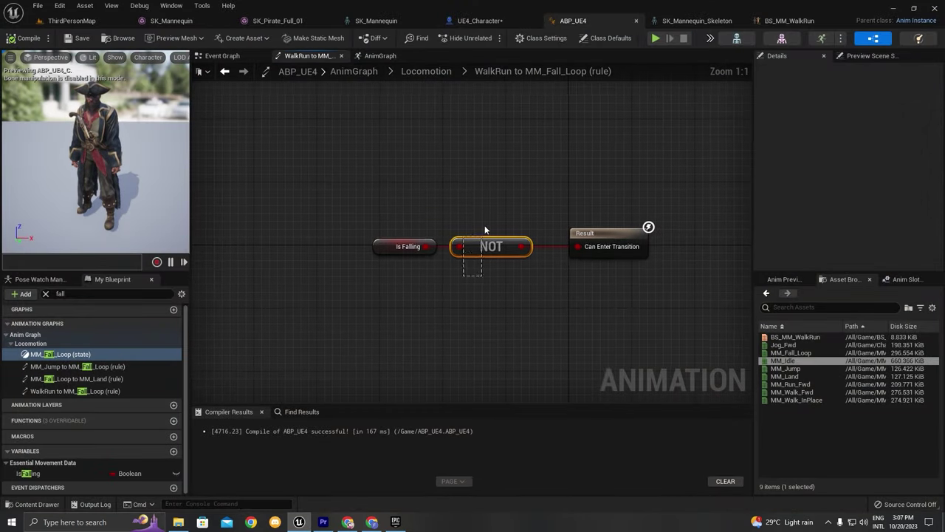
{"action": "key", "text": "Delete"}
{"action": "left_click_drag", "start_coordinate": [608, 249], "coordinate": [607, 248]}
{"action": "double_click", "coordinate": [381, 302]}
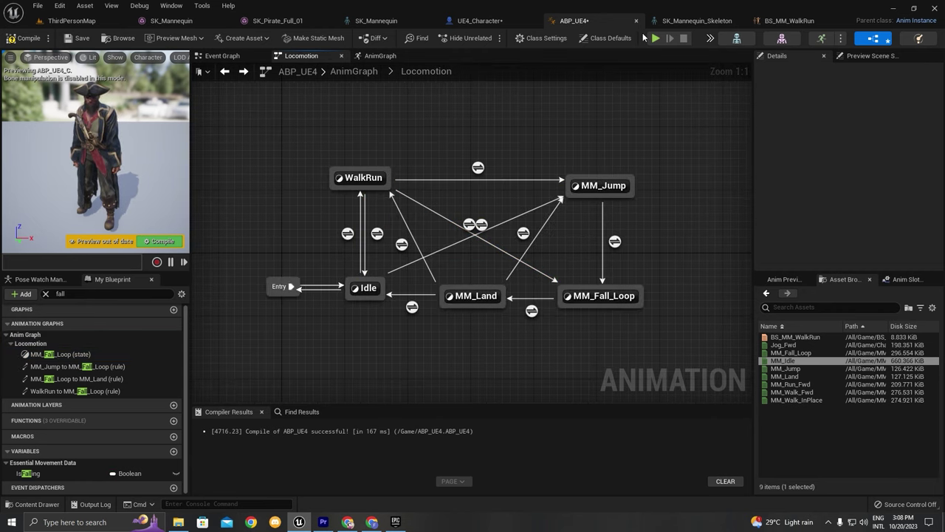
Step: Play the preview and test the pirate running up the ramps, jumping onto the platforms and dropping off their edges
{"action": "left_click", "coordinate": [655, 39]}
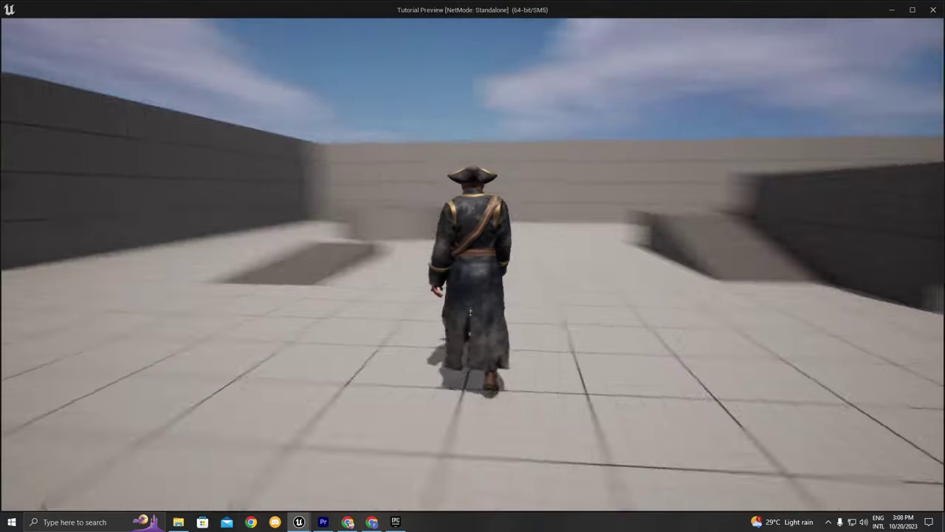
{"action": "key", "text": "w"}
{"action": "key", "text": "w"}
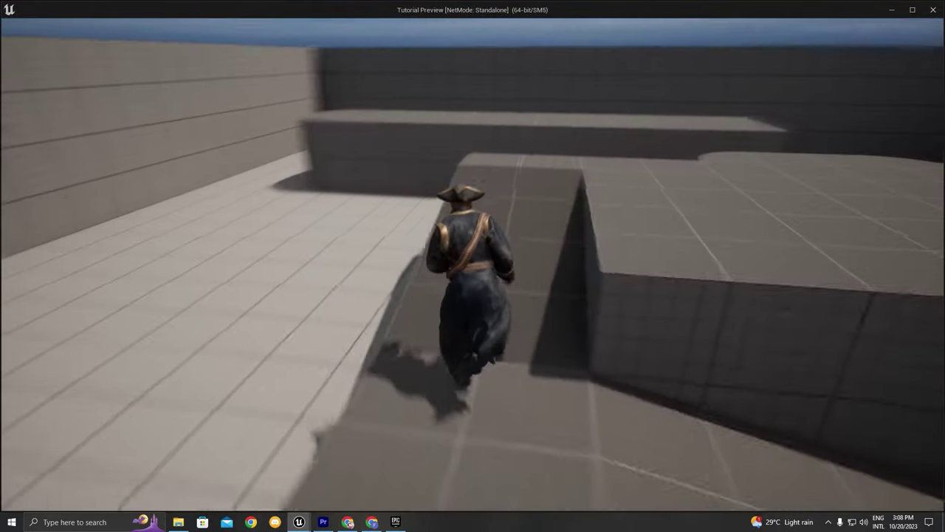
{"action": "key", "text": "w"}
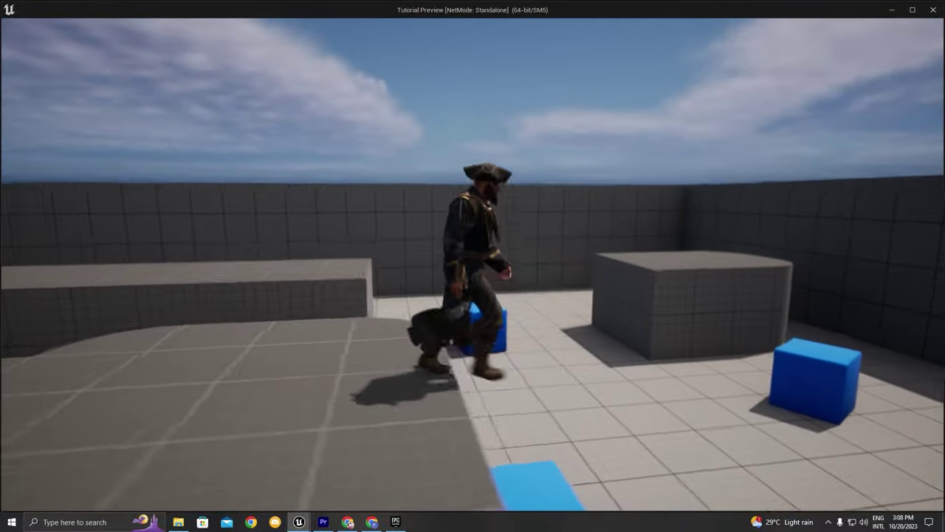
{"action": "key", "text": "space"}
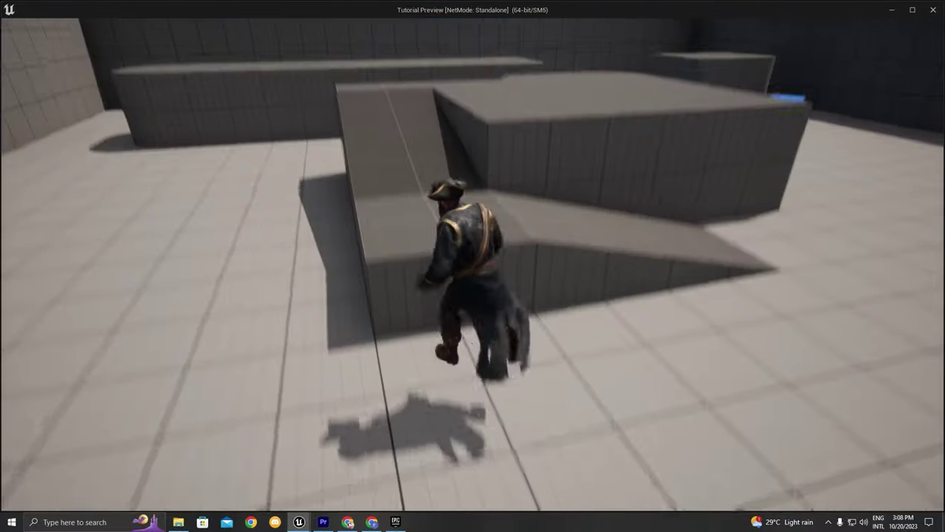
{"action": "key", "text": "w"}
{"action": "key", "text": "space"}
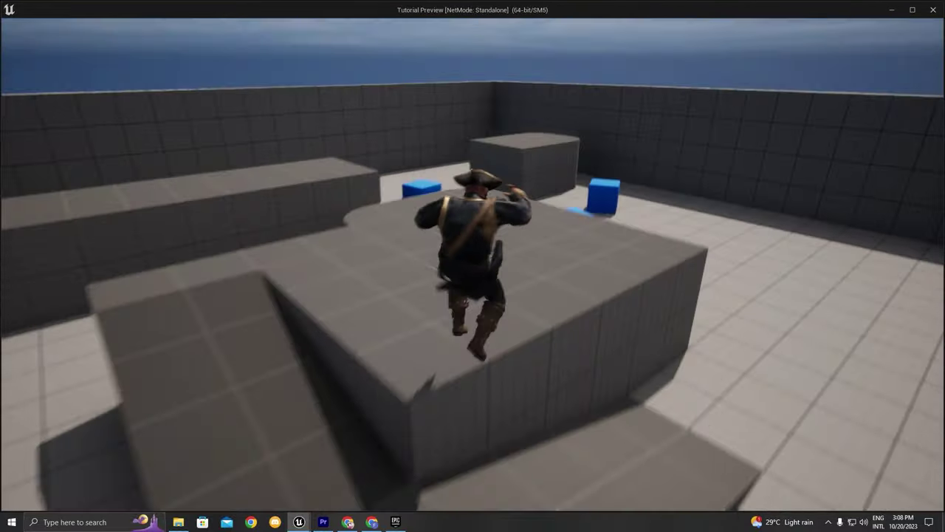
{"action": "key", "text": "d"}
{"action": "key", "text": "w"}
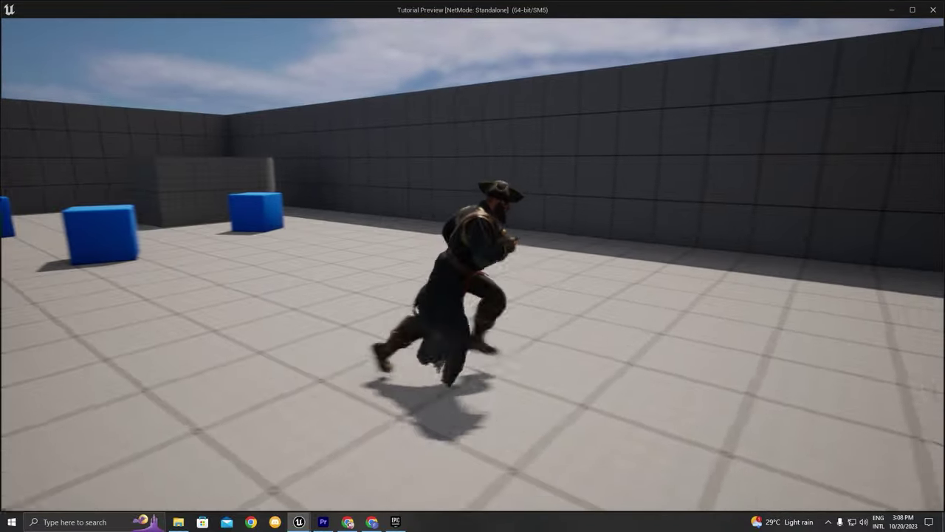
{"action": "key", "text": "w"}
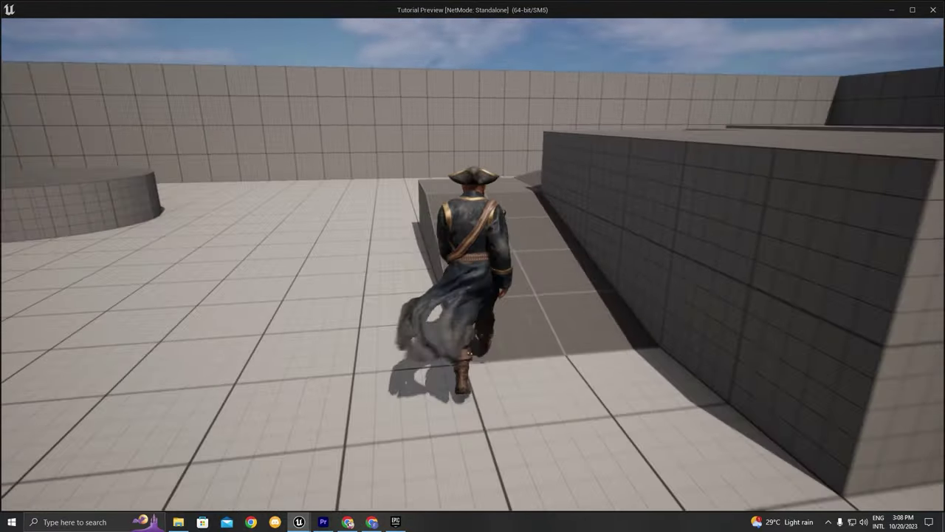
Step: Move the preview window aside, watch the active Locomotion states while the pirate runs and jumps, and end the preview
{"action": "key", "text": "shift+F1"}
{"action": "left_click_drag", "start_coordinate": [473, 10], "coordinate": [944, 51]}
{"action": "key", "text": "w"}
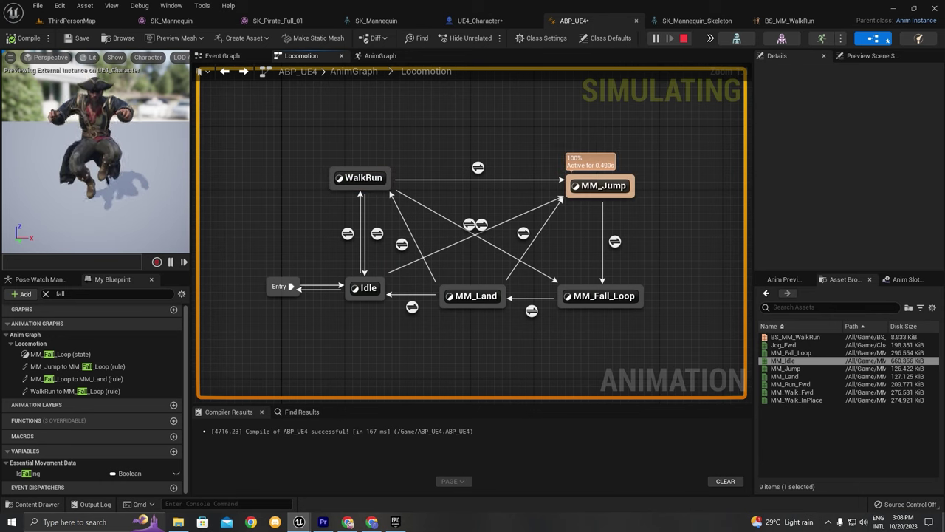
{"action": "key", "text": "space"}
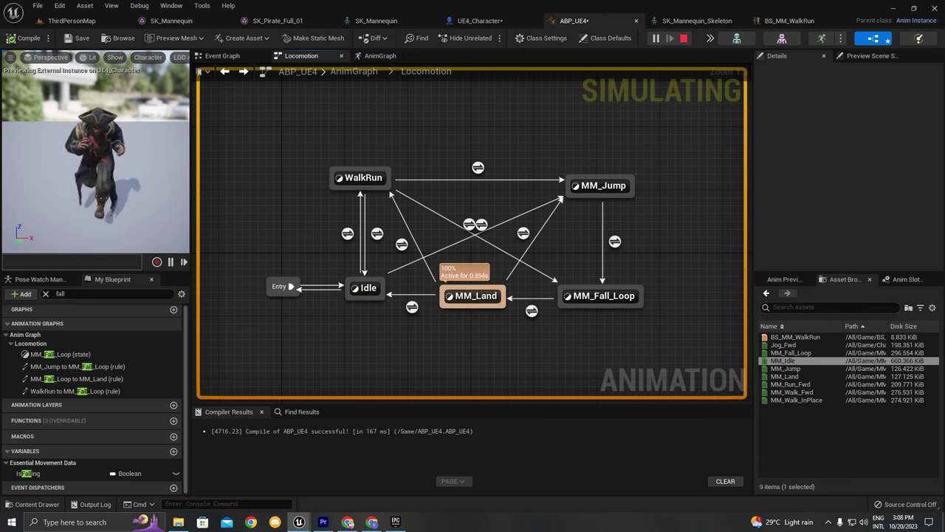
{"action": "key", "text": "space"}
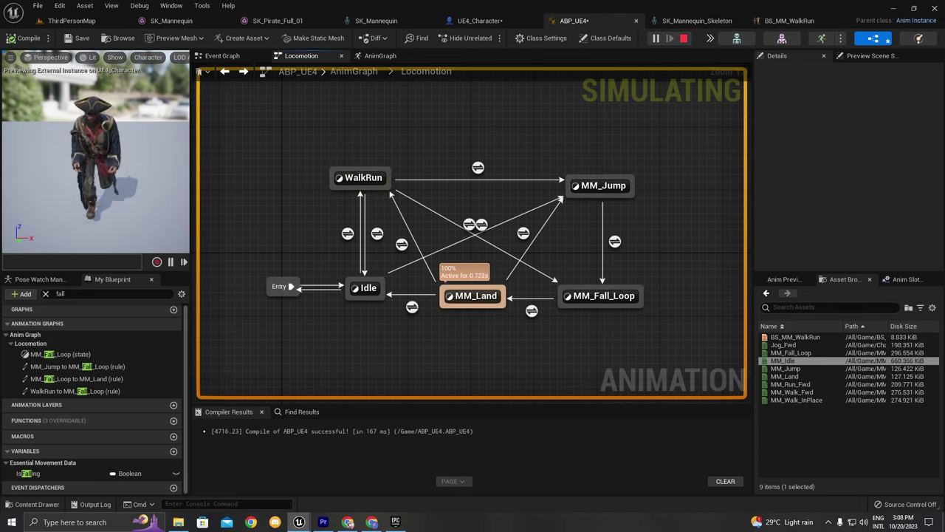
{"action": "key", "text": "Escape"}
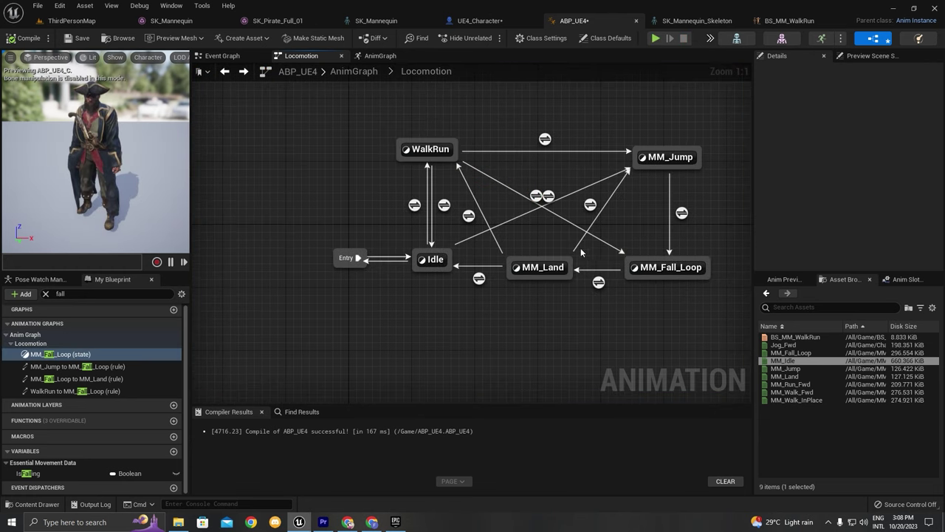
Step: Create a transition from MM_Land to MM_Fall_Loop in the Locomotion state machine and open its rule
{"action": "right_click_drag", "start_coordinate": [588, 257], "coordinate": [484, 233]}
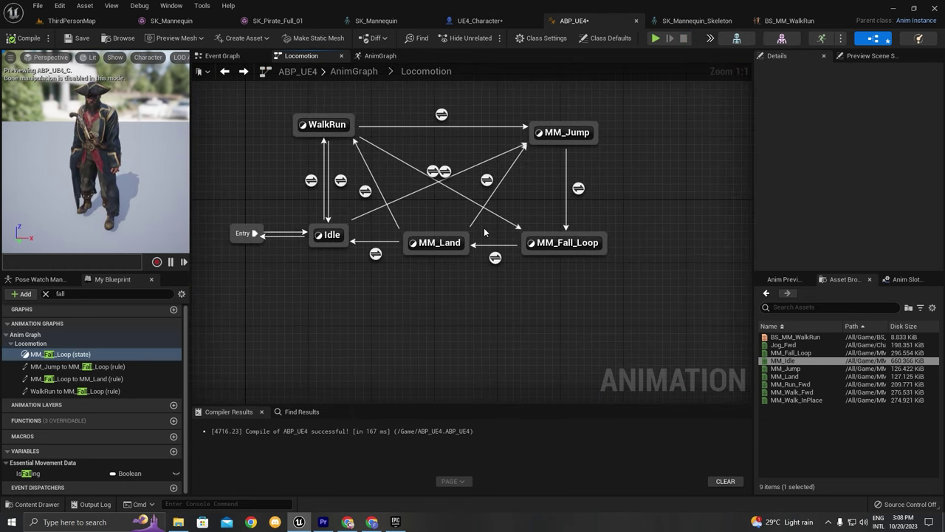
{"action": "left_click_drag", "start_coordinate": [469, 242], "coordinate": [516, 232]}
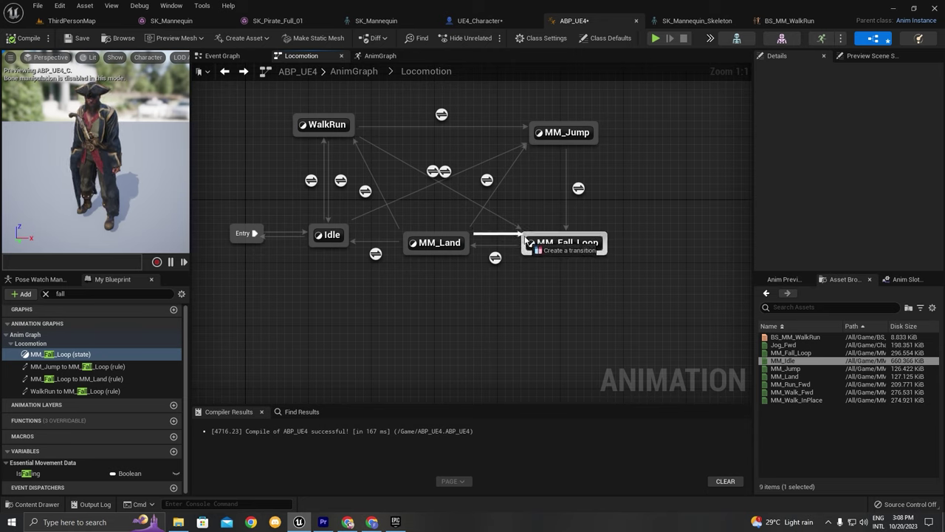
{"action": "left_click_drag", "start_coordinate": [526, 241], "coordinate": [525, 240]}
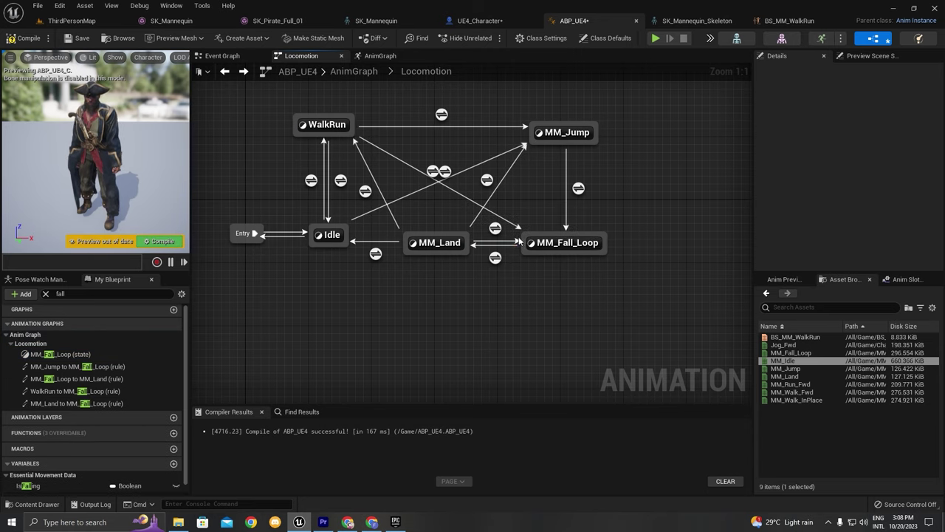
{"action": "double_click", "coordinate": [494, 228]}
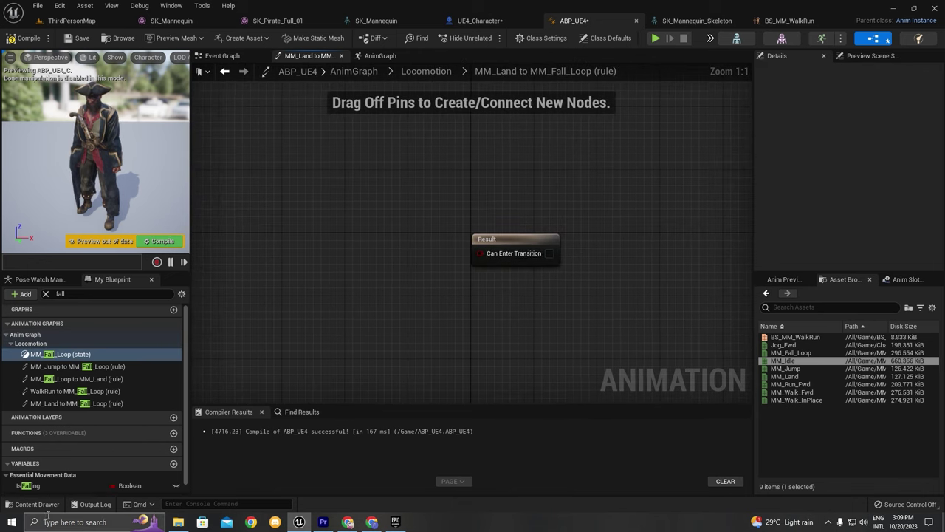
Step: Connect an IsFalling getter to Can Enter Transition in the MM_Land to MM_Fall_Loop rule and return to Locomotion
{"action": "left_click_drag", "start_coordinate": [29, 485], "coordinate": [313, 267]}
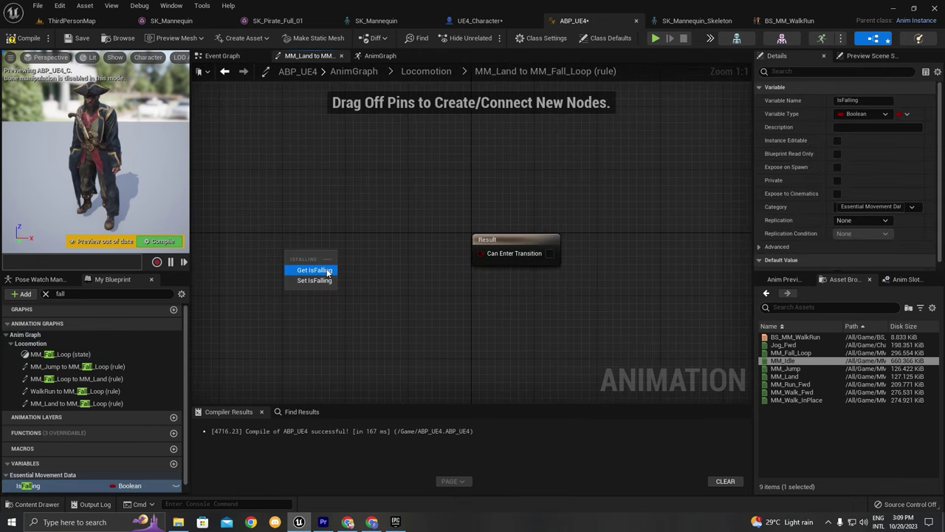
{"action": "left_click", "coordinate": [324, 267]}
{"action": "left_click_drag", "start_coordinate": [490, 255], "coordinate": [487, 254]}
{"action": "double_click", "coordinate": [454, 244]}
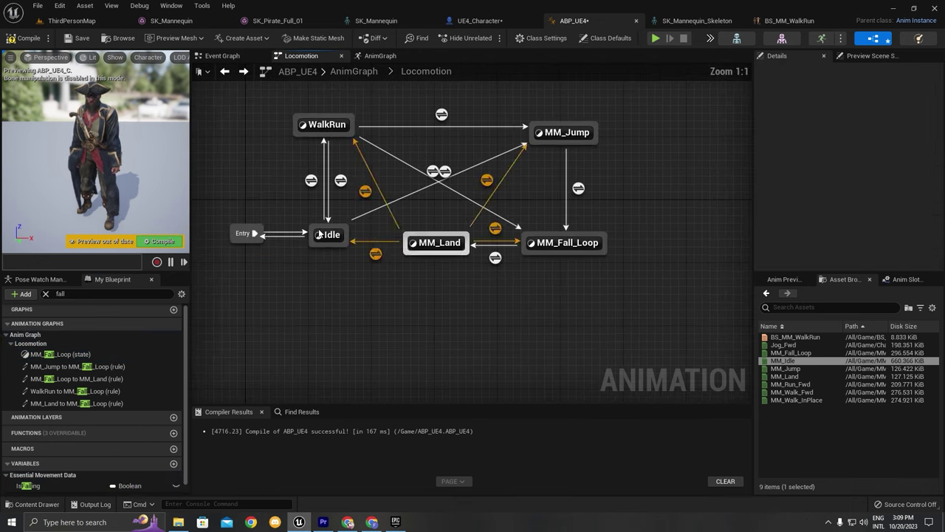
Step: Compile ABP_UE4 and test the pirate's running and jumping in the preview, ending it when done
{"action": "left_click", "coordinate": [158, 241]}
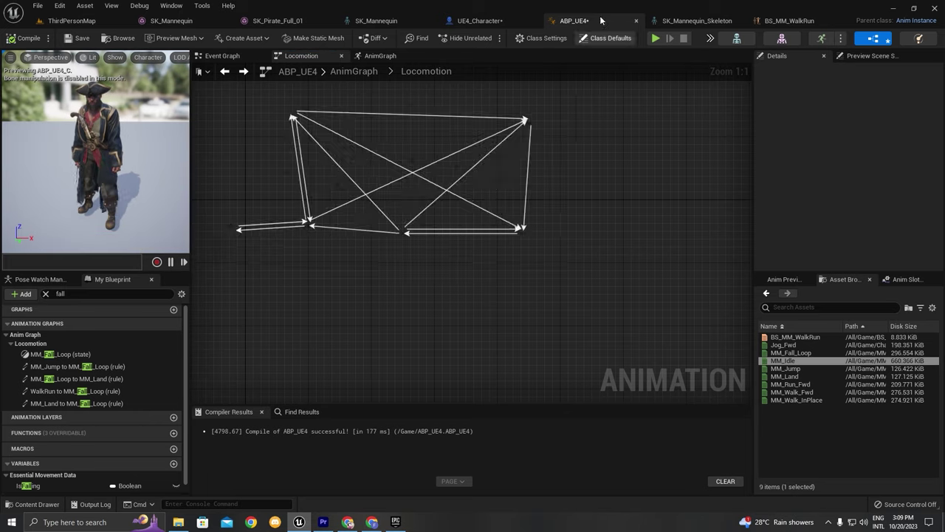
{"action": "left_click", "coordinate": [655, 37]}
{"action": "left_click", "coordinate": [548, 77]}
{"action": "key", "text": "w"}
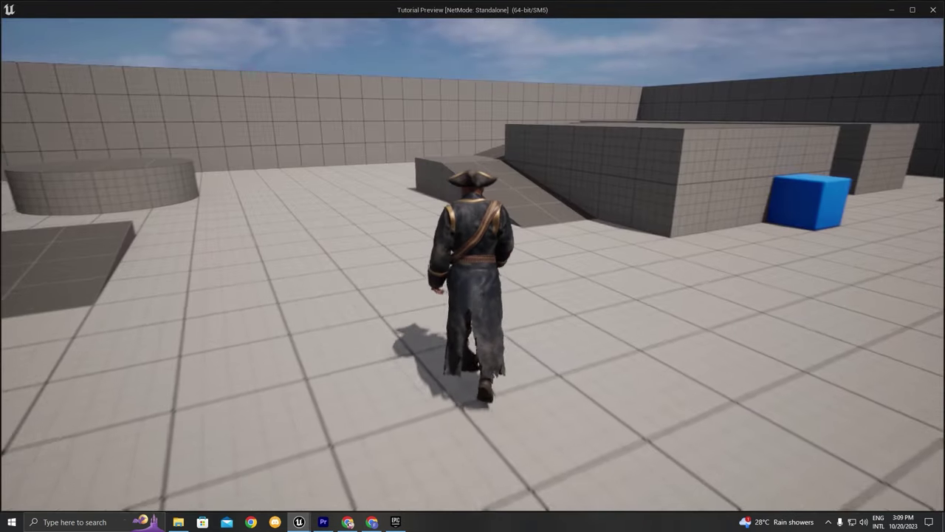
{"action": "key", "text": "space"}
{"action": "key", "text": "Escape"}
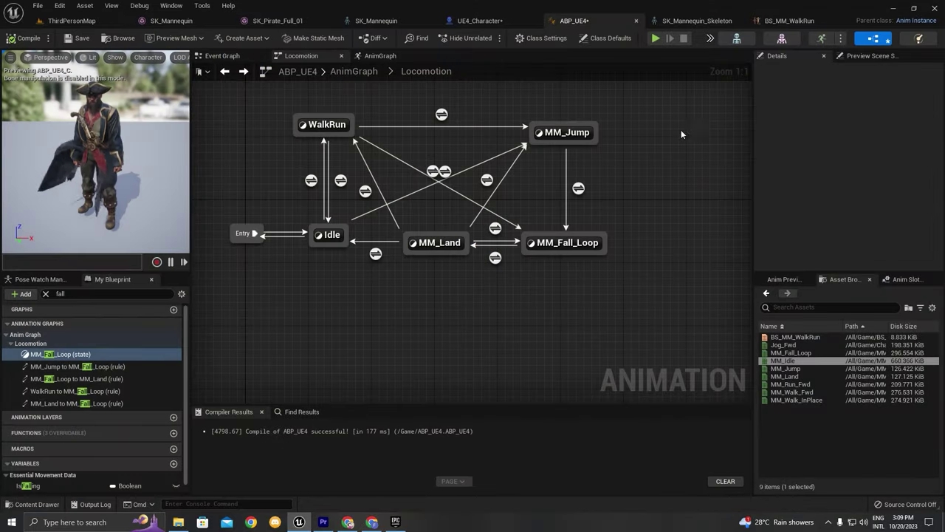
{"action": "scroll", "coordinate": [443, 306], "scroll_direction": "down", "scroll_amount": 1}
{"action": "left_click_drag", "start_coordinate": [298, 116], "coordinate": [623, 285]}
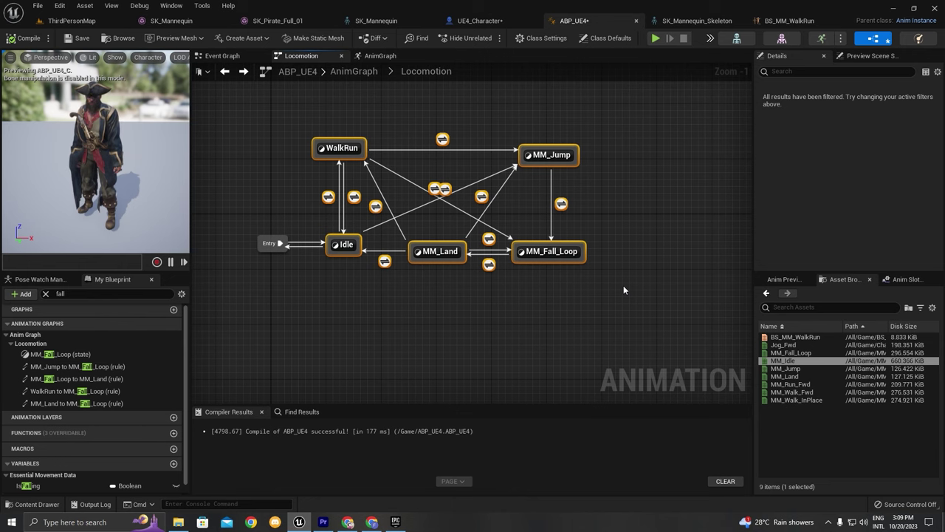
{"action": "scroll", "coordinate": [415, 202], "scroll_direction": "down", "scroll_amount": 3}
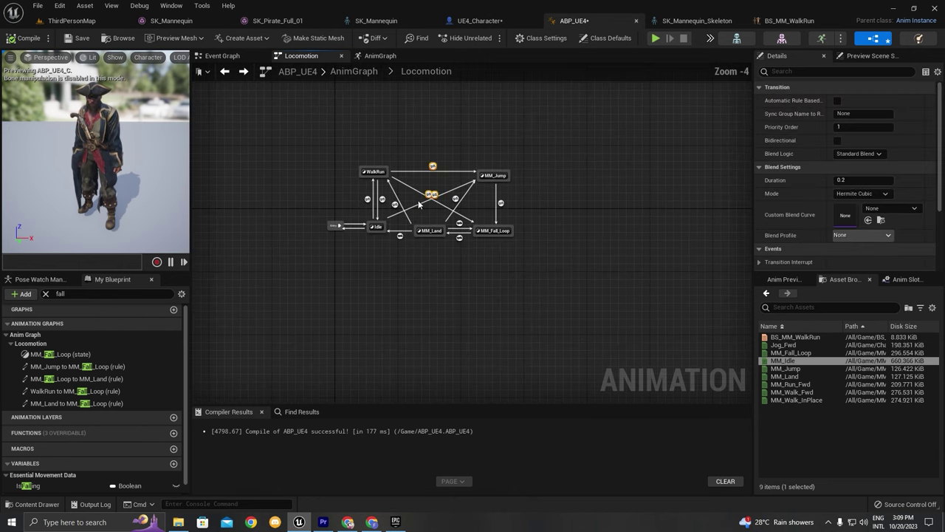
{"action": "scroll", "coordinate": [416, 201], "scroll_direction": "up", "scroll_amount": 4}
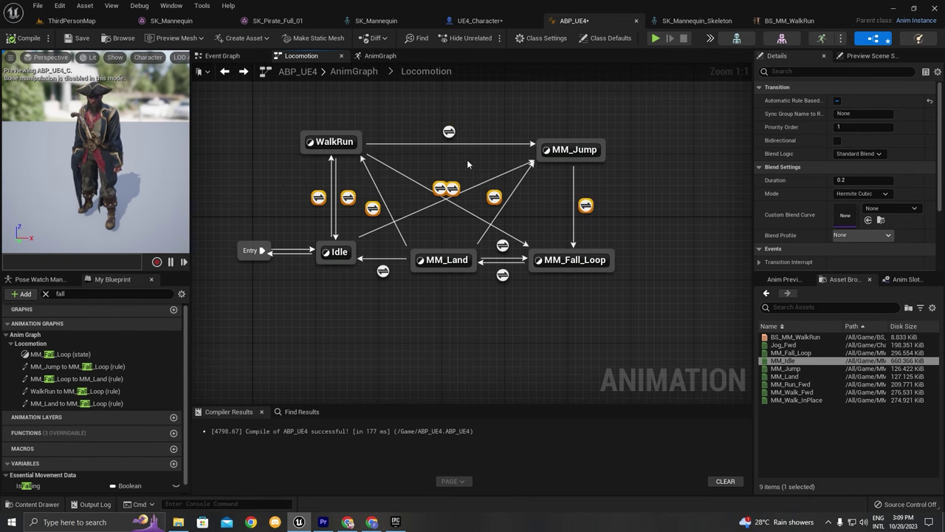
{"action": "right_click", "coordinate": [477, 101]}
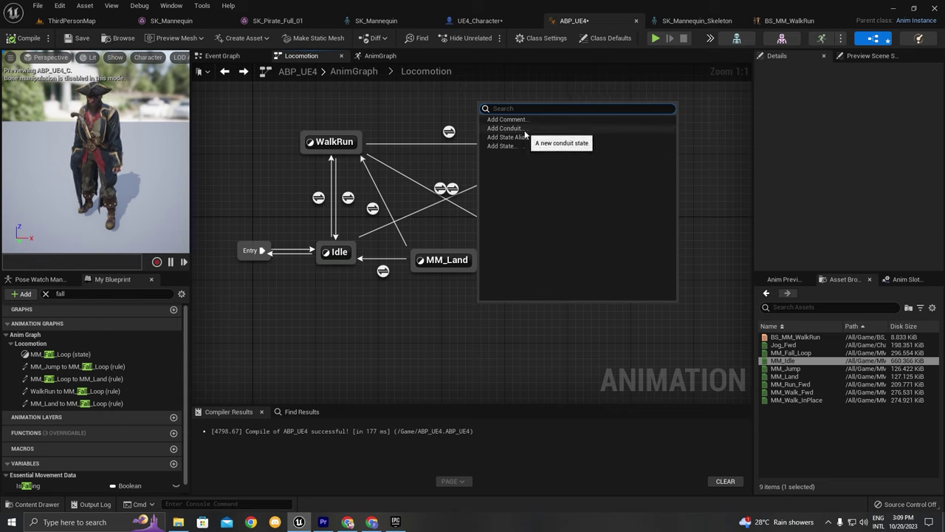
{"action": "left_click", "coordinate": [414, 115]}
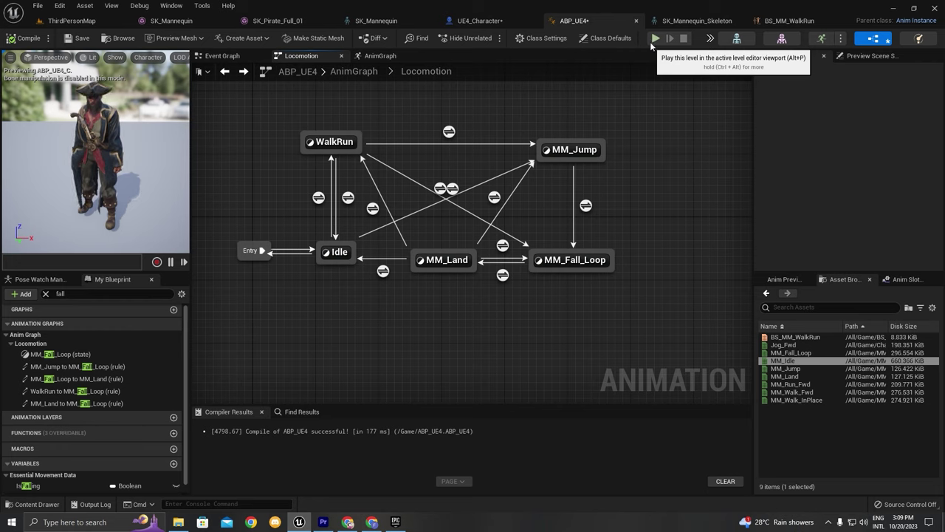
{"action": "left_click_drag", "start_coordinate": [497, 115], "coordinate": [426, 217]}
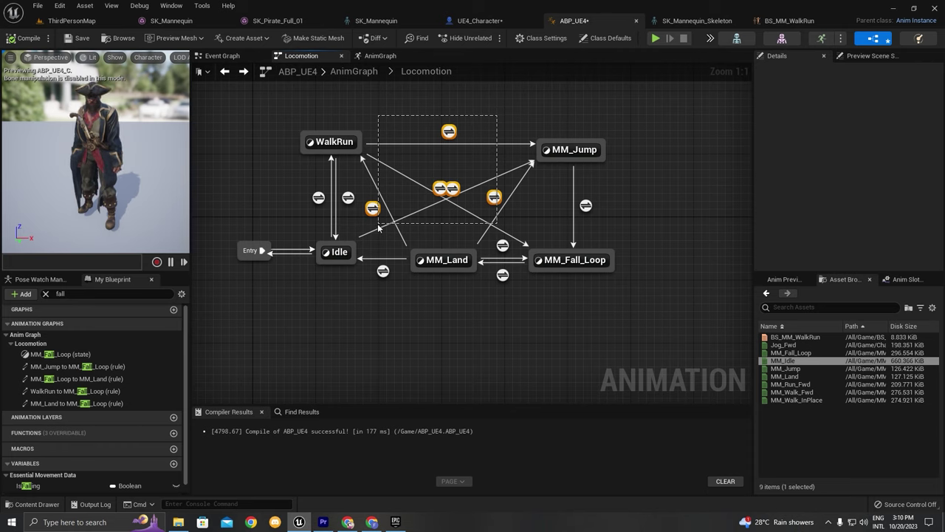
{"action": "left_click_drag", "start_coordinate": [378, 229], "coordinate": [378, 228]}
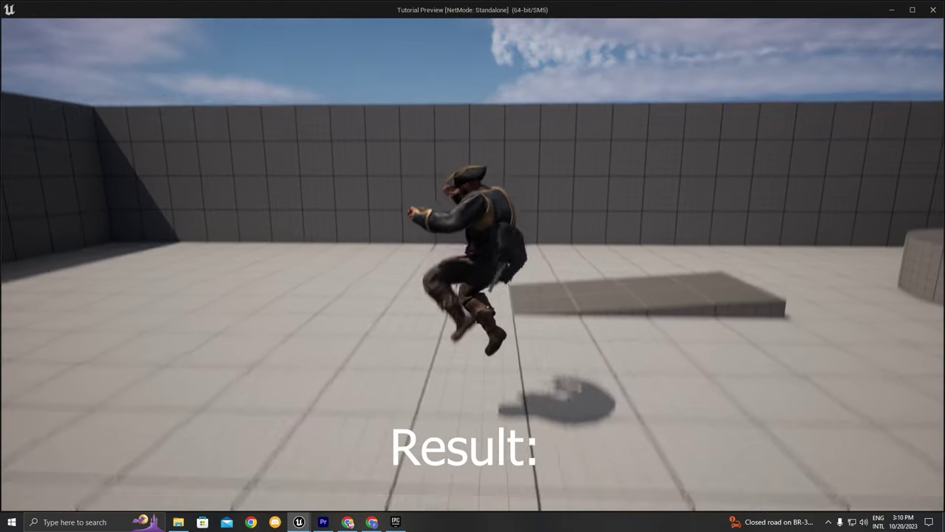
Step: Test the pirate's running, jumping, falling and landing over the ramps and platforms in the standalone preview
{"action": "key", "text": "space"}
{"action": "key", "text": "w"}
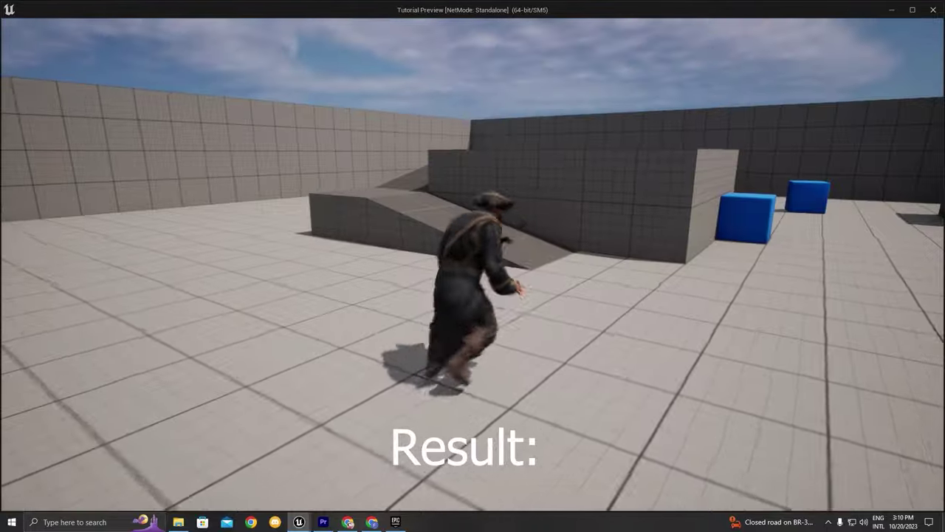
{"action": "key", "text": "space"}
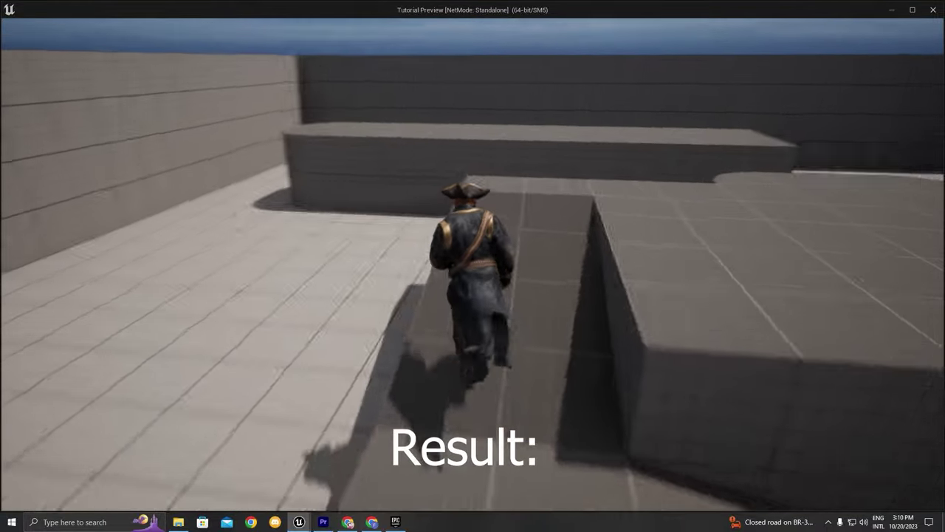
{"action": "key", "text": "space"}
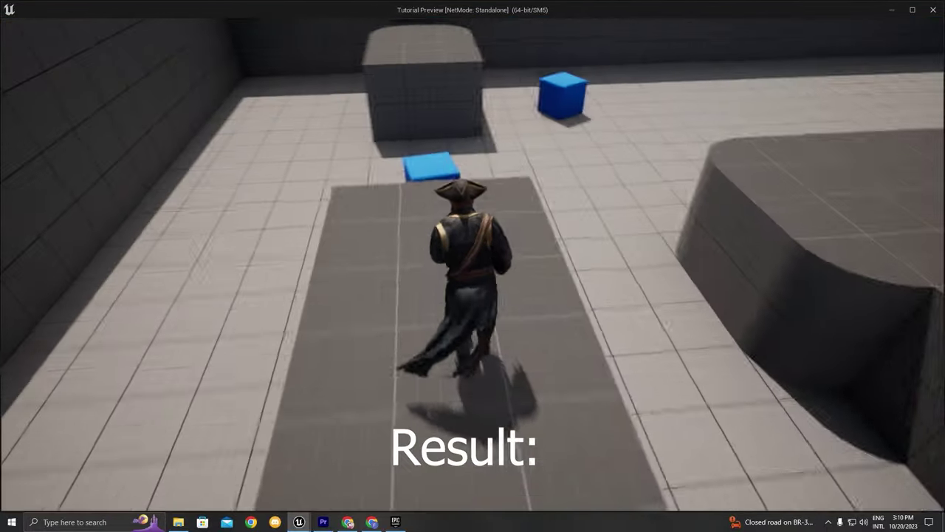
{"action": "key", "text": "space"}
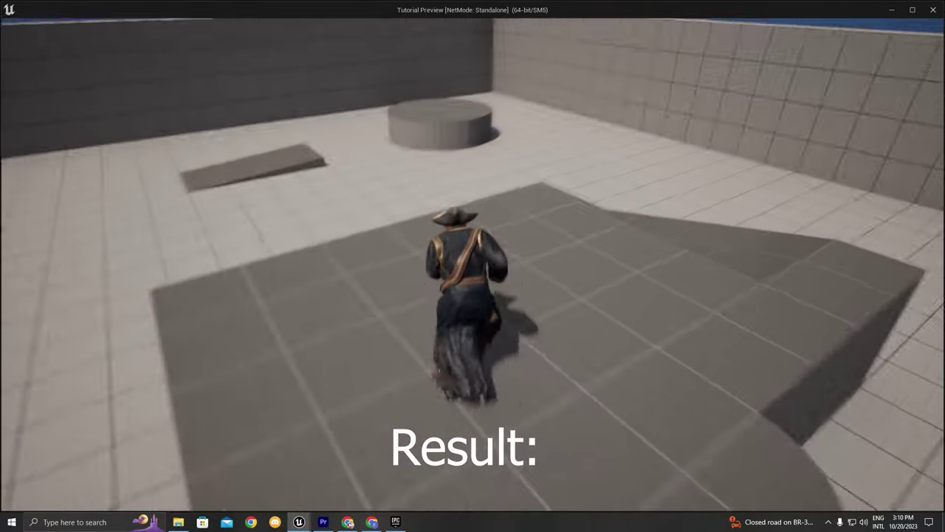
{"action": "key", "text": "space"}
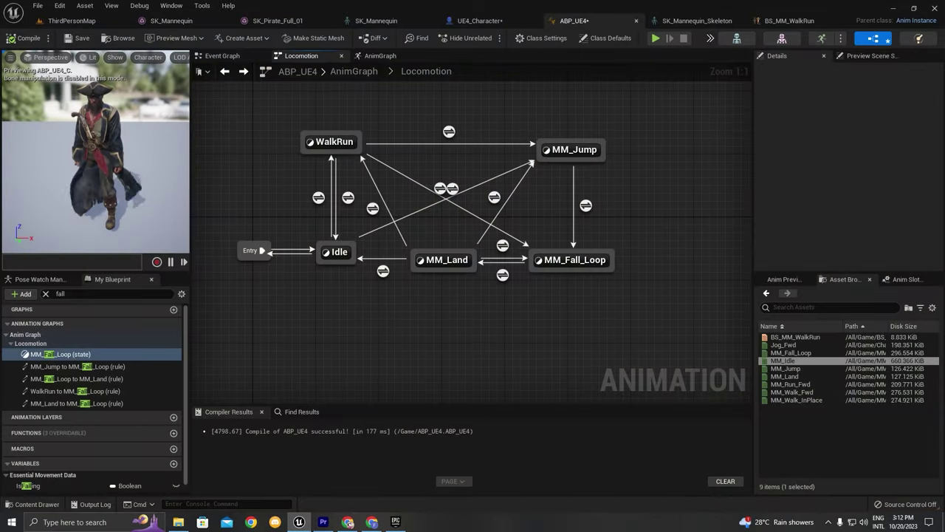
Step: Open ABP_UE4's Event Graph and review the overall layout of its movement, falling and Has Jumped? node groups
{"action": "scroll", "coordinate": [393, 195], "scroll_direction": "down", "scroll_amount": 3}
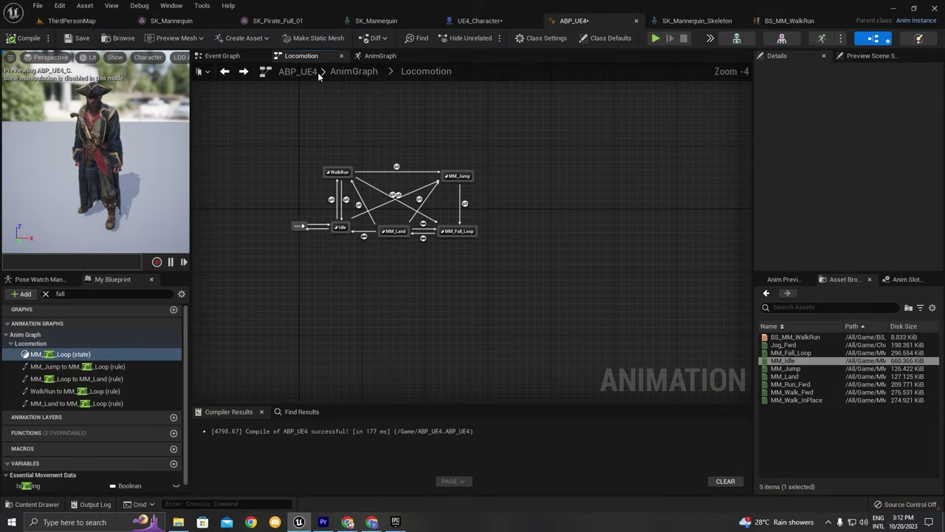
{"action": "left_click", "coordinate": [219, 56]}
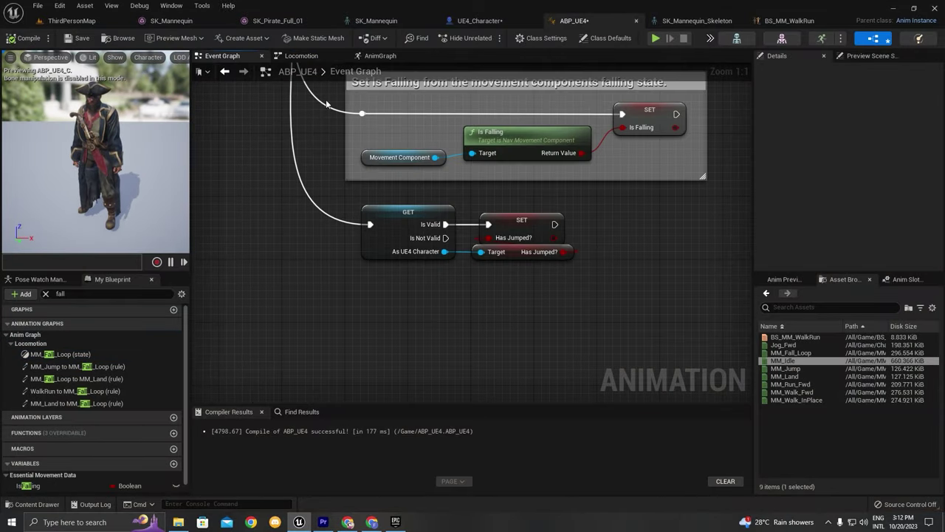
{"action": "scroll", "coordinate": [418, 193], "scroll_direction": "down", "scroll_amount": 6}
{"action": "scroll", "coordinate": [419, 193], "scroll_direction": "down", "scroll_amount": 3}
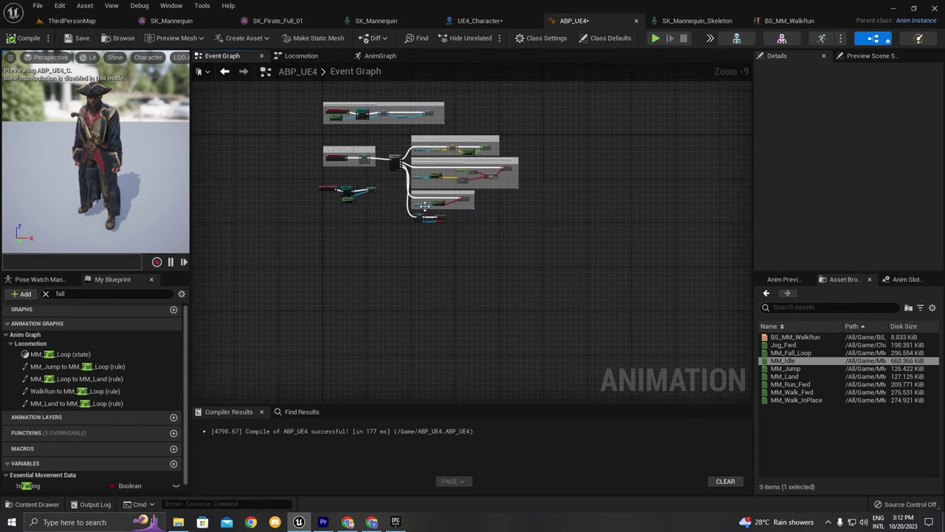